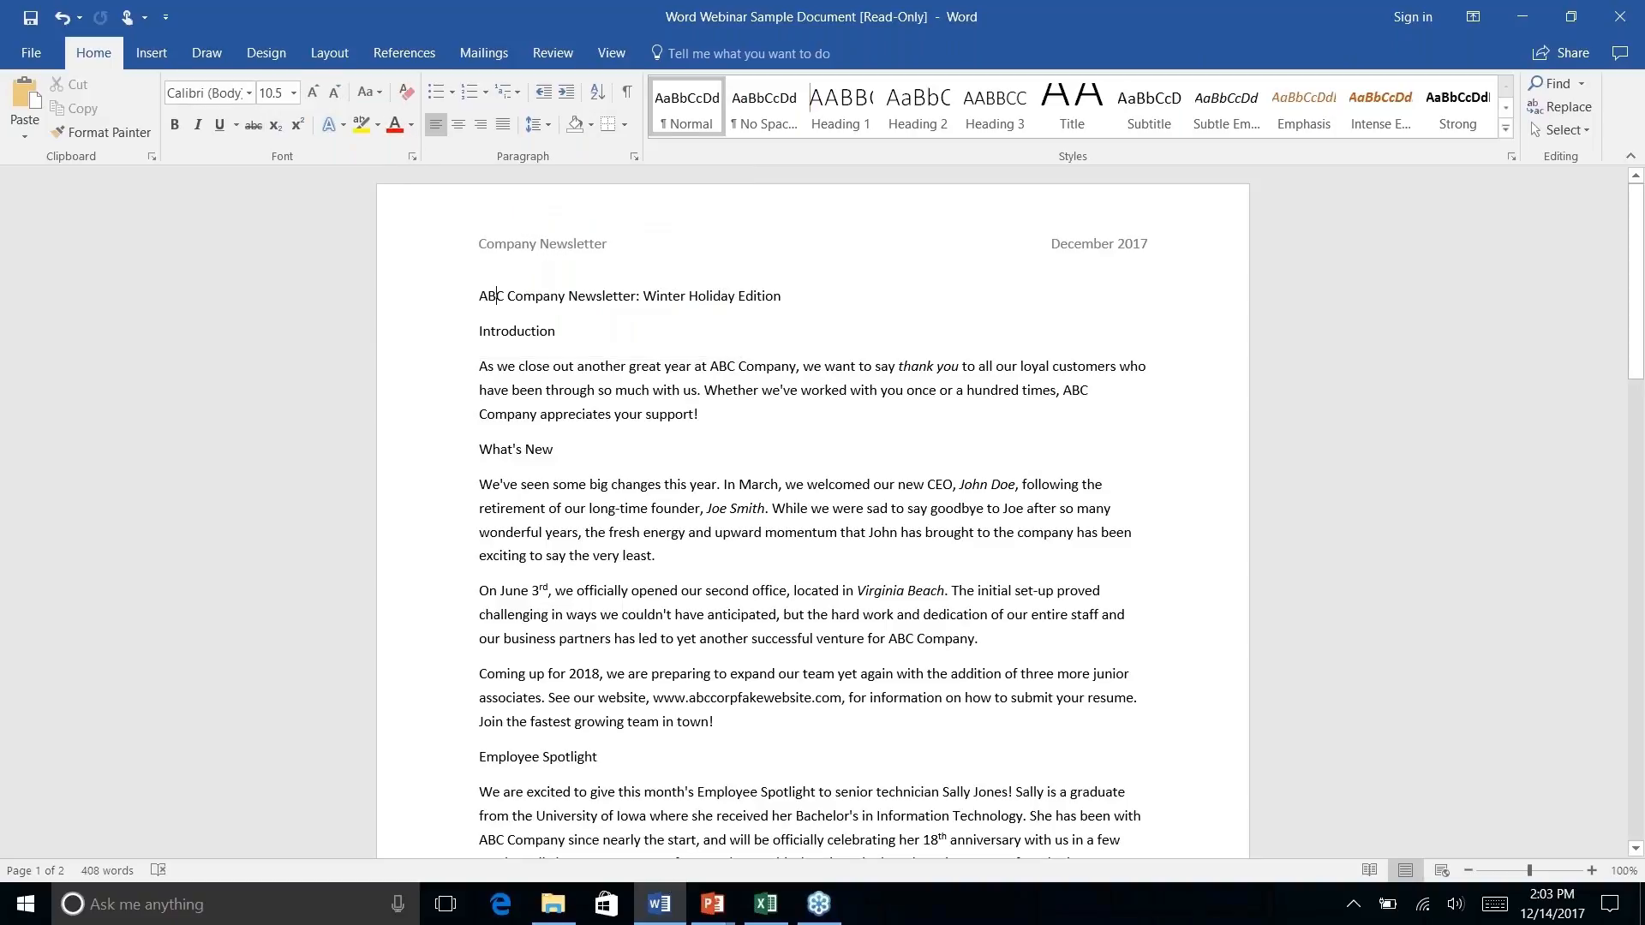
Show the Quick Access Toolbar below the ribbon.
{"action": "right_click", "coordinate": [427, 124]}
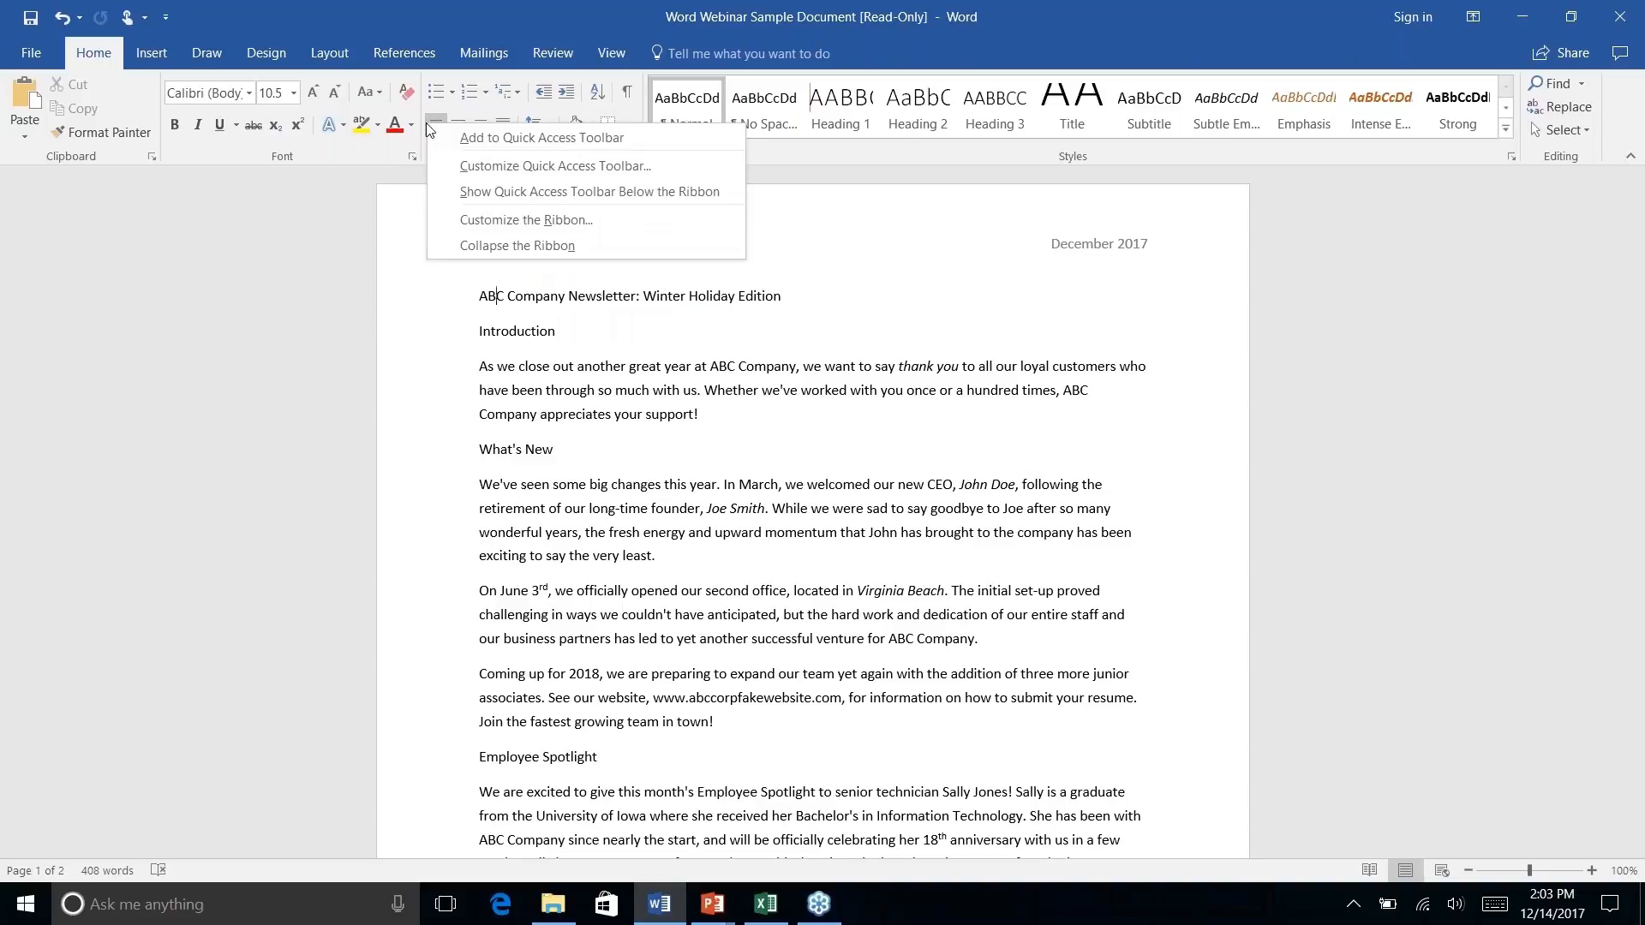
{"action": "left_click", "coordinate": [561, 192]}
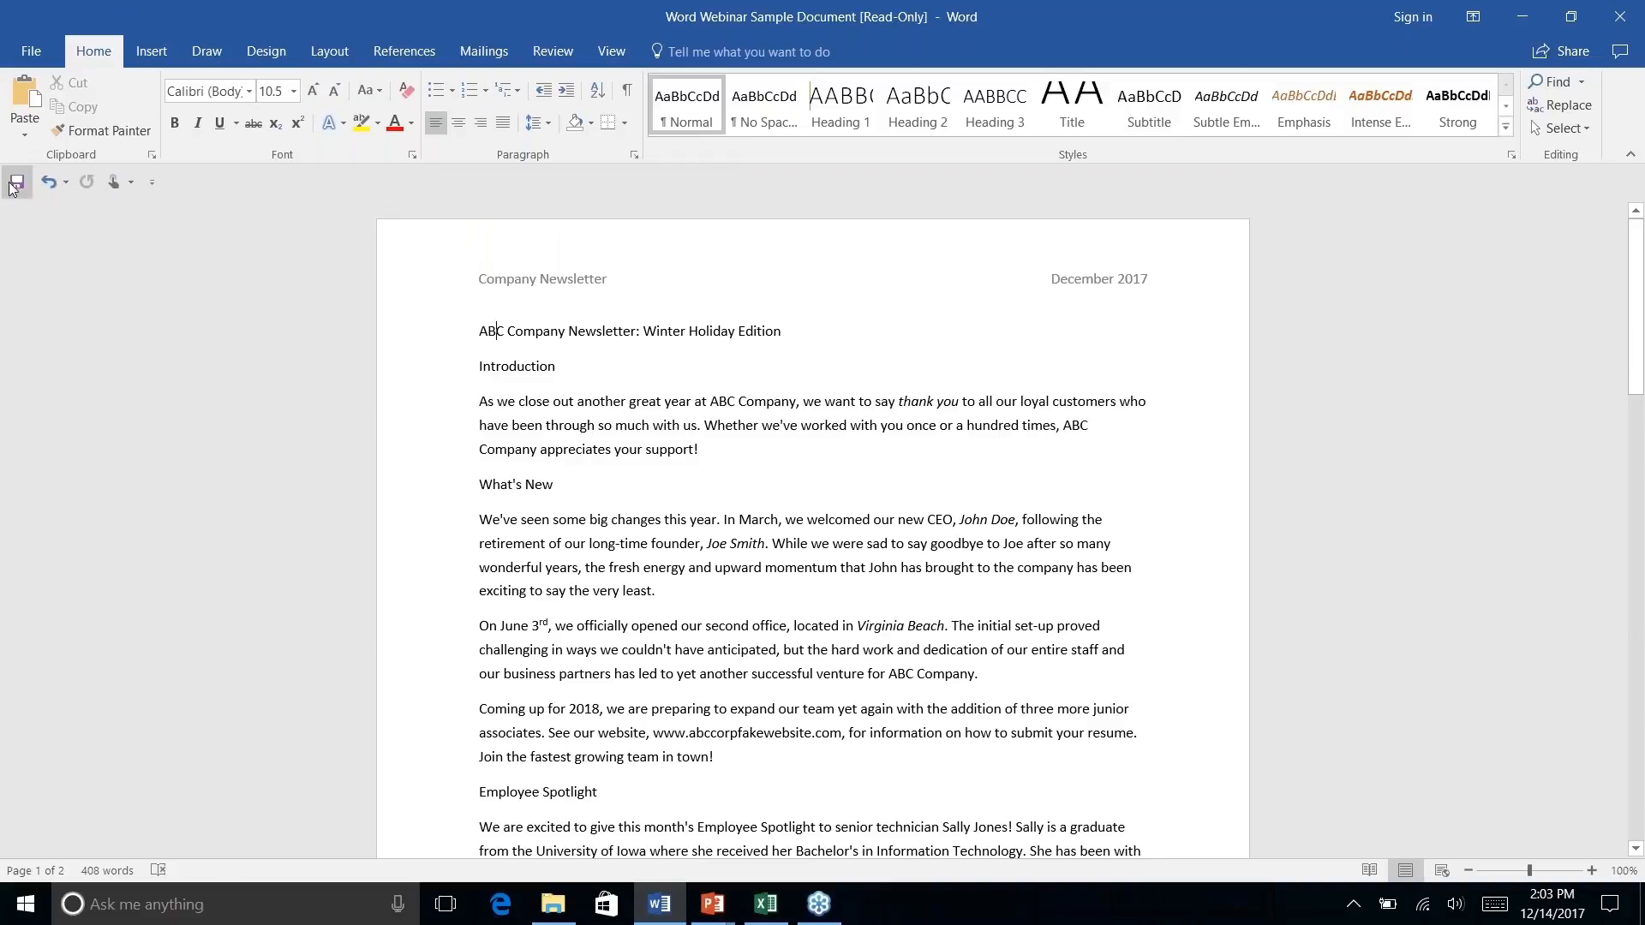
{"action": "right_click", "coordinate": [435, 125]}
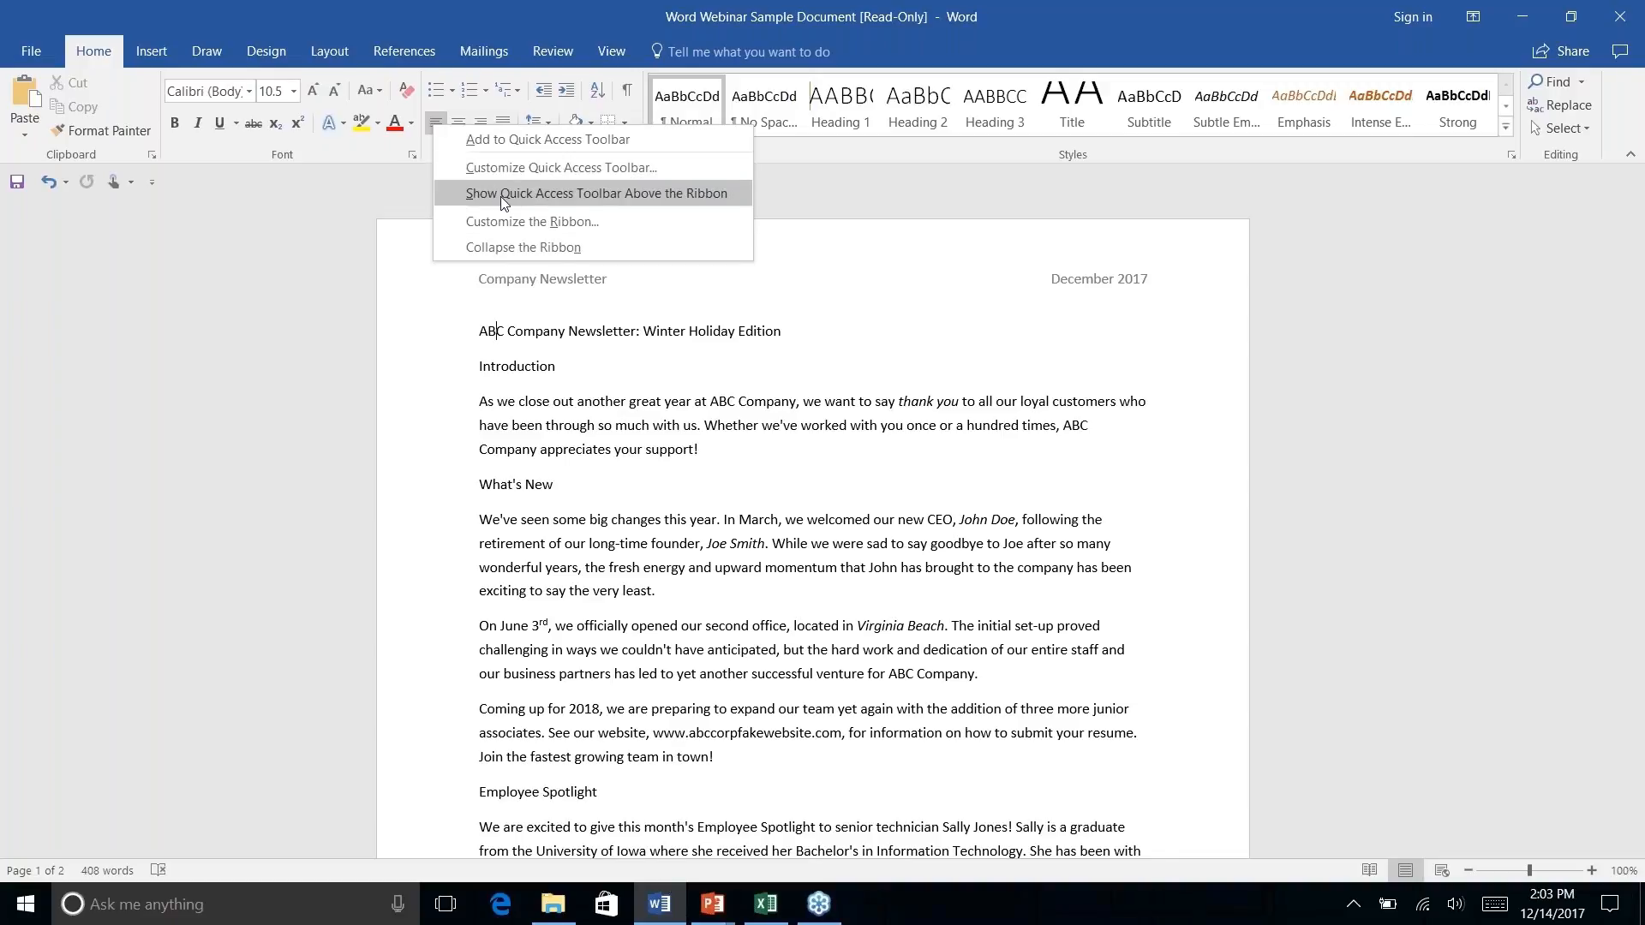
{"action": "left_click", "coordinate": [198, 176]}
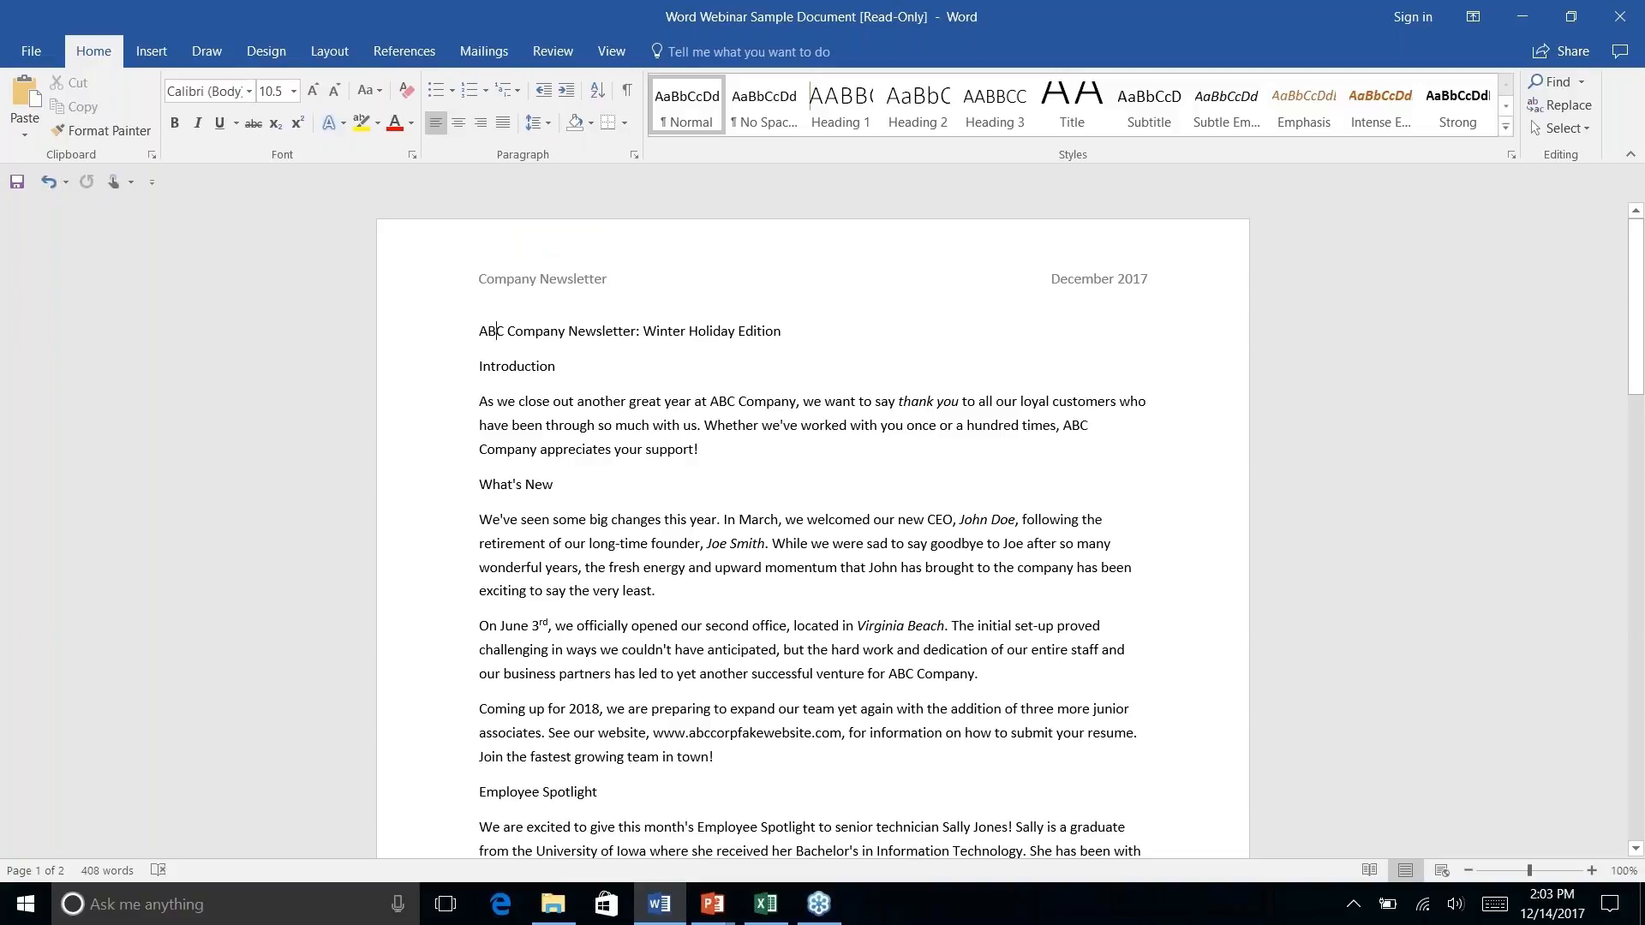
{"action": "left_click", "coordinate": [861, 116]}
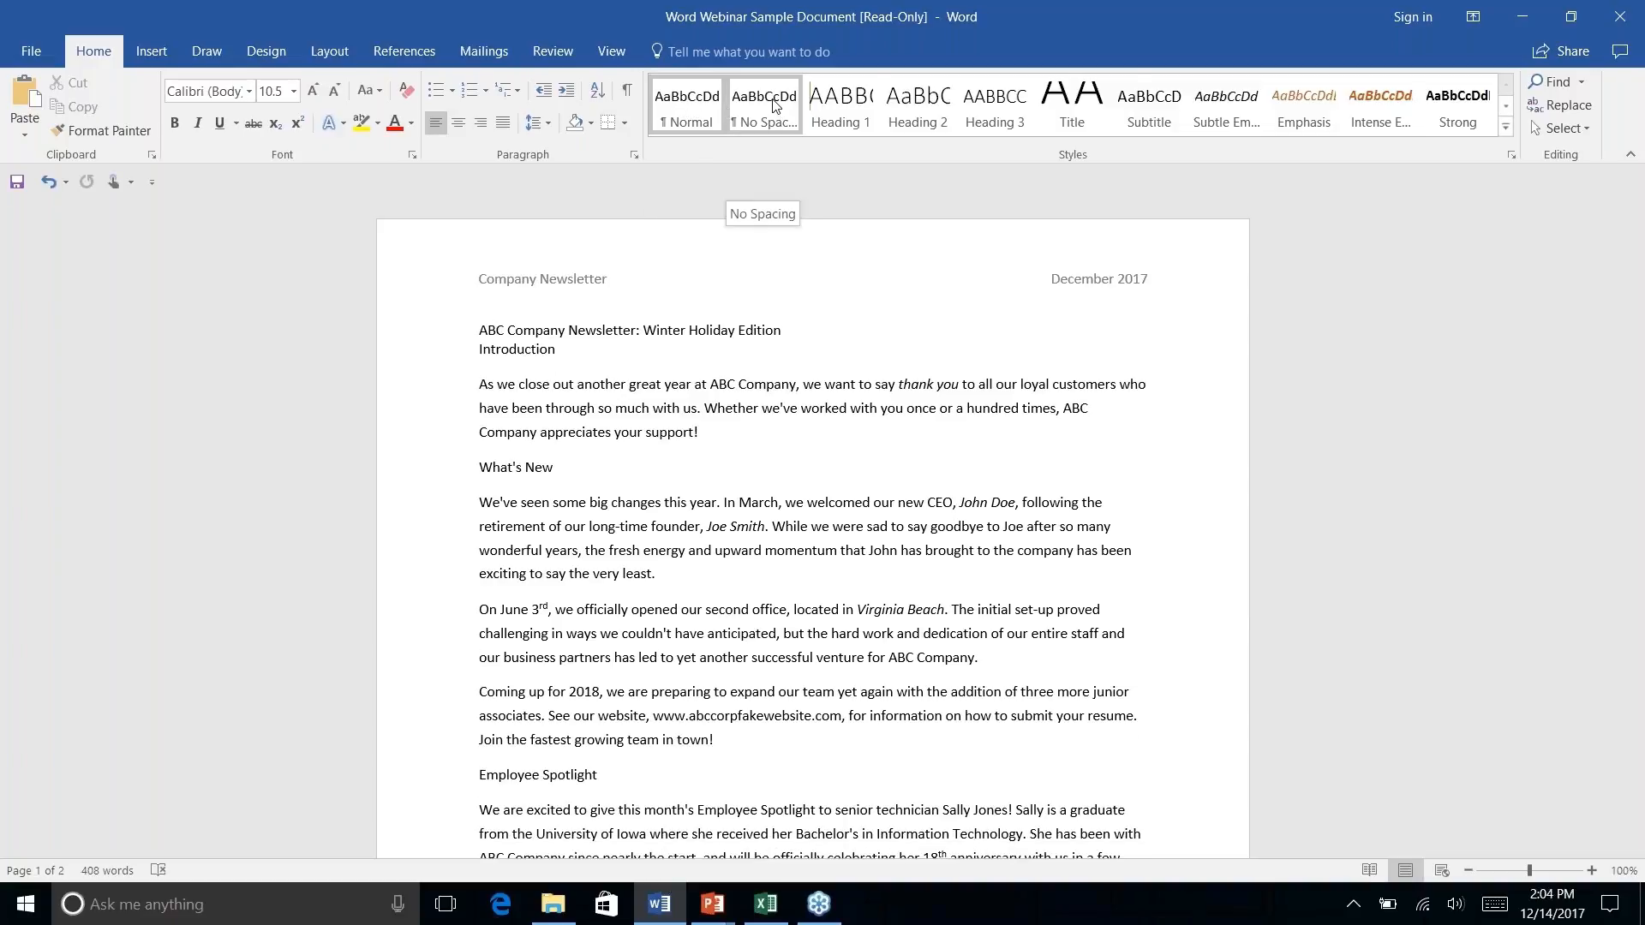
{"action": "right_click", "coordinate": [1070, 110]}
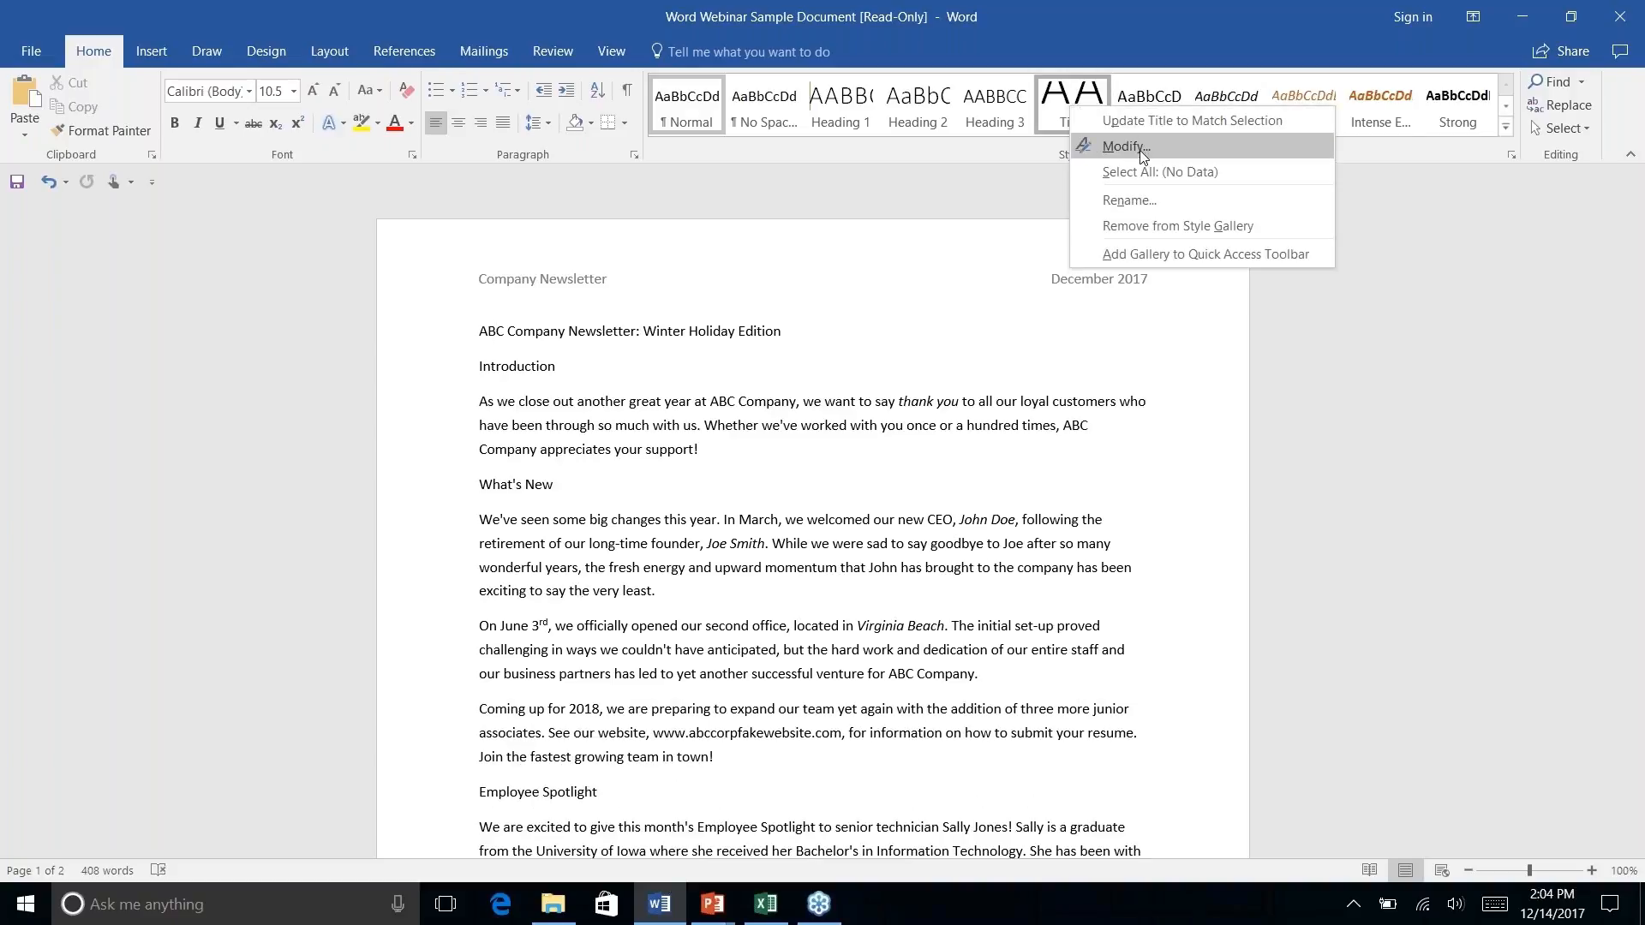
{"action": "left_click", "coordinate": [449, 89]}
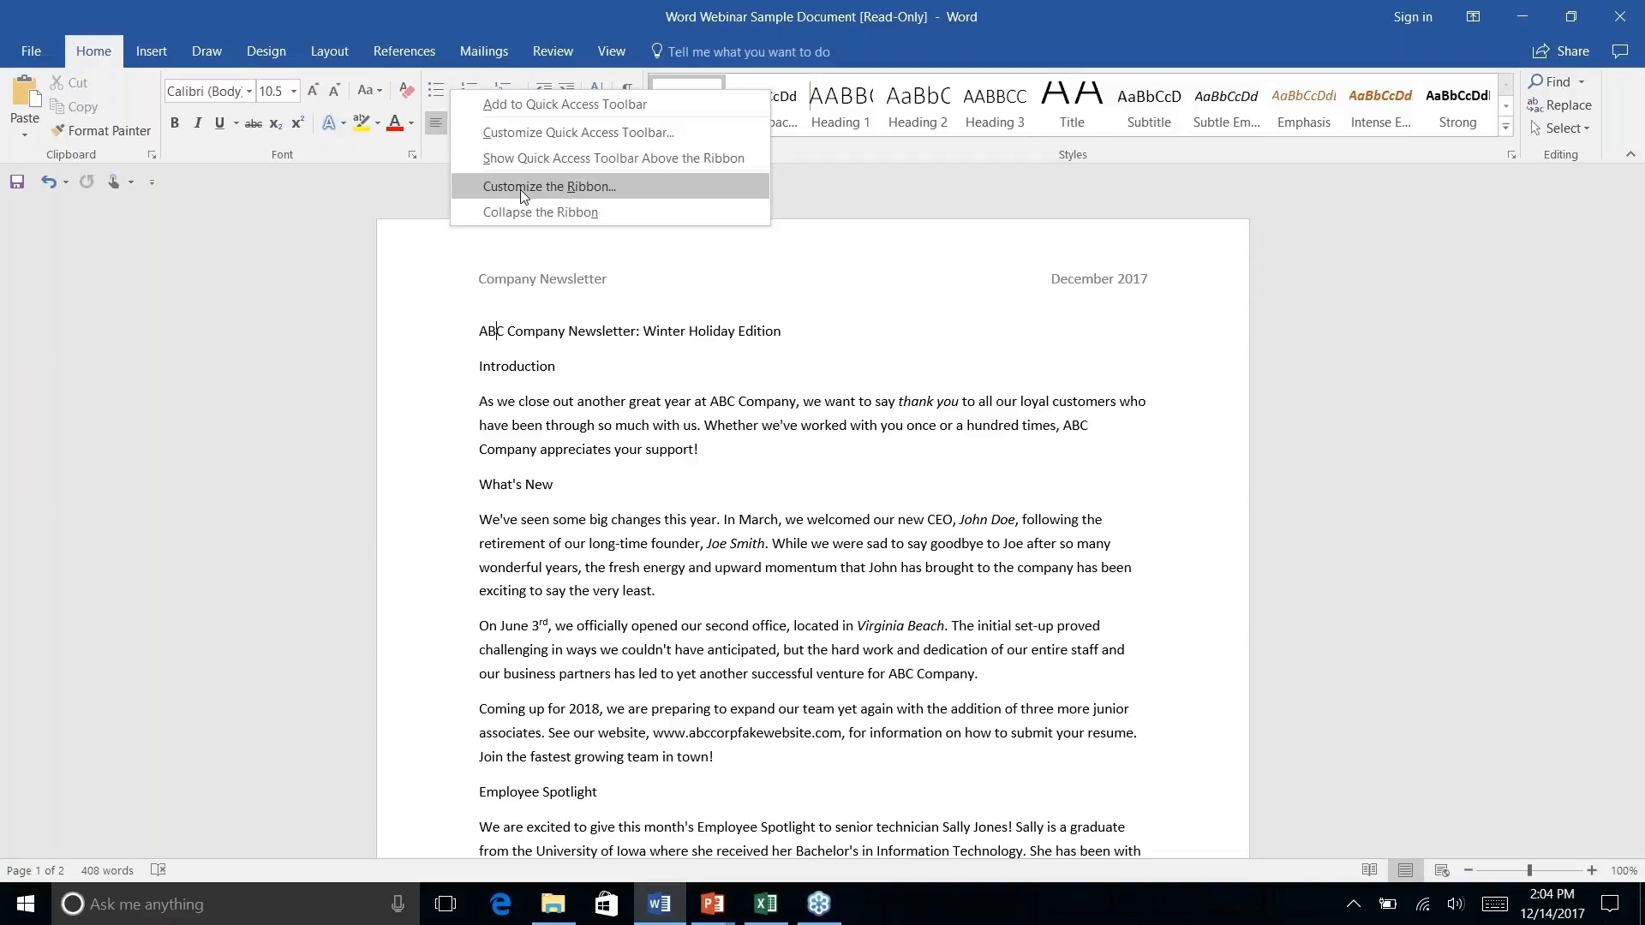
{"action": "left_click", "coordinate": [176, 175]}
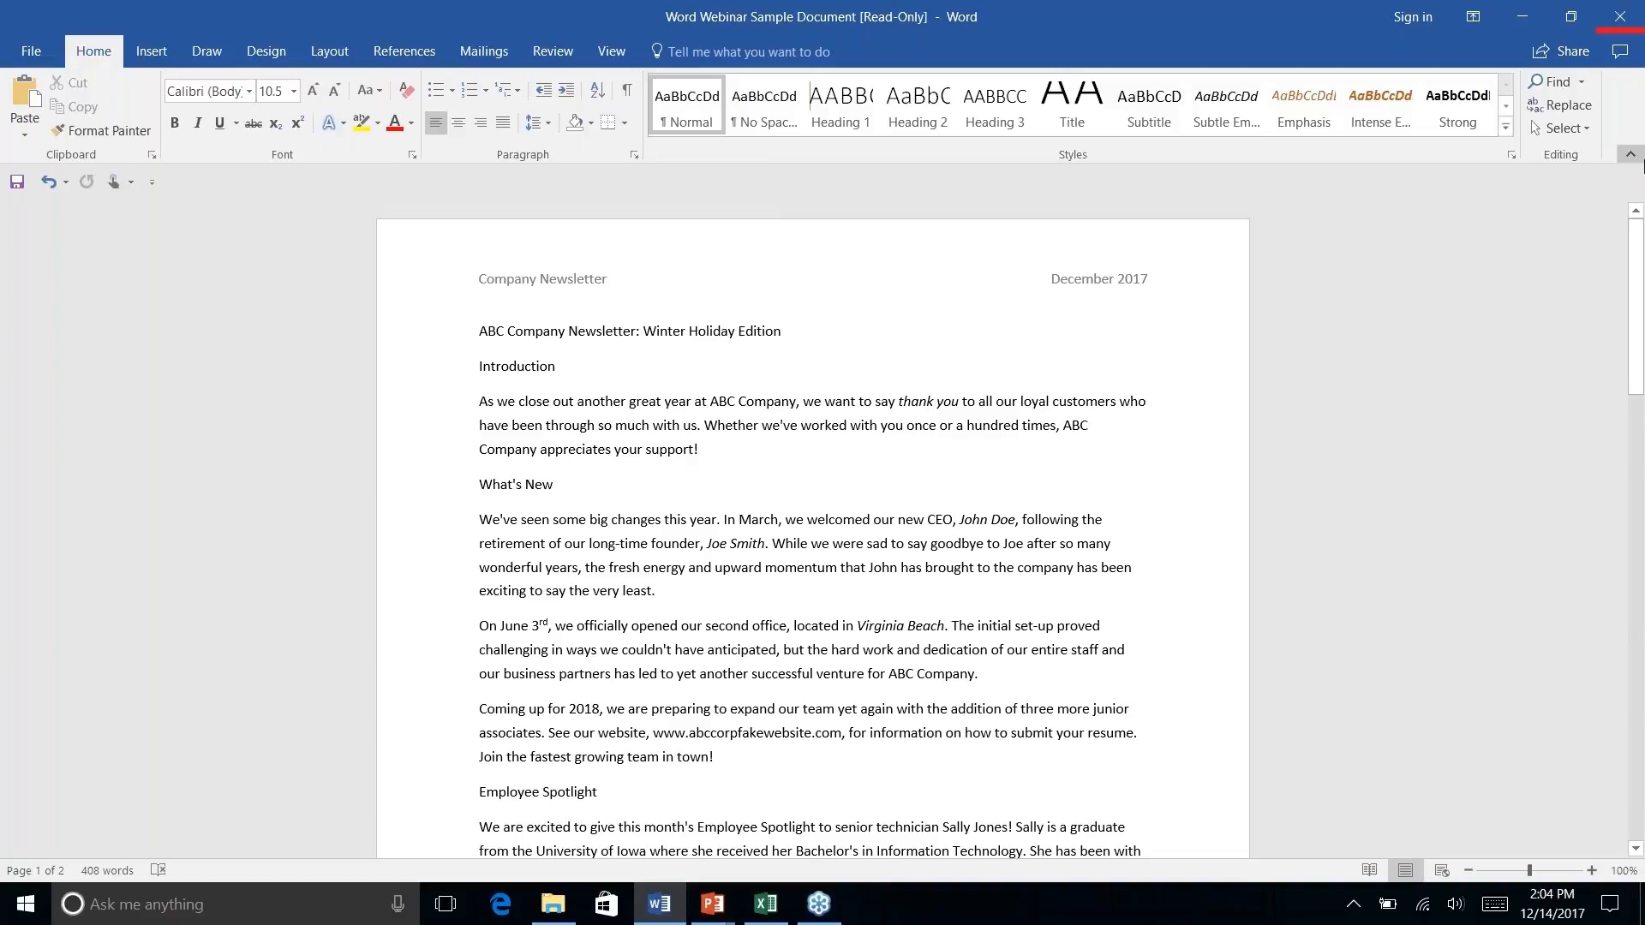
Collapse the ribbon to its tab names and temporarily reveal the View commands.
{"action": "left_click", "coordinate": [1631, 158]}
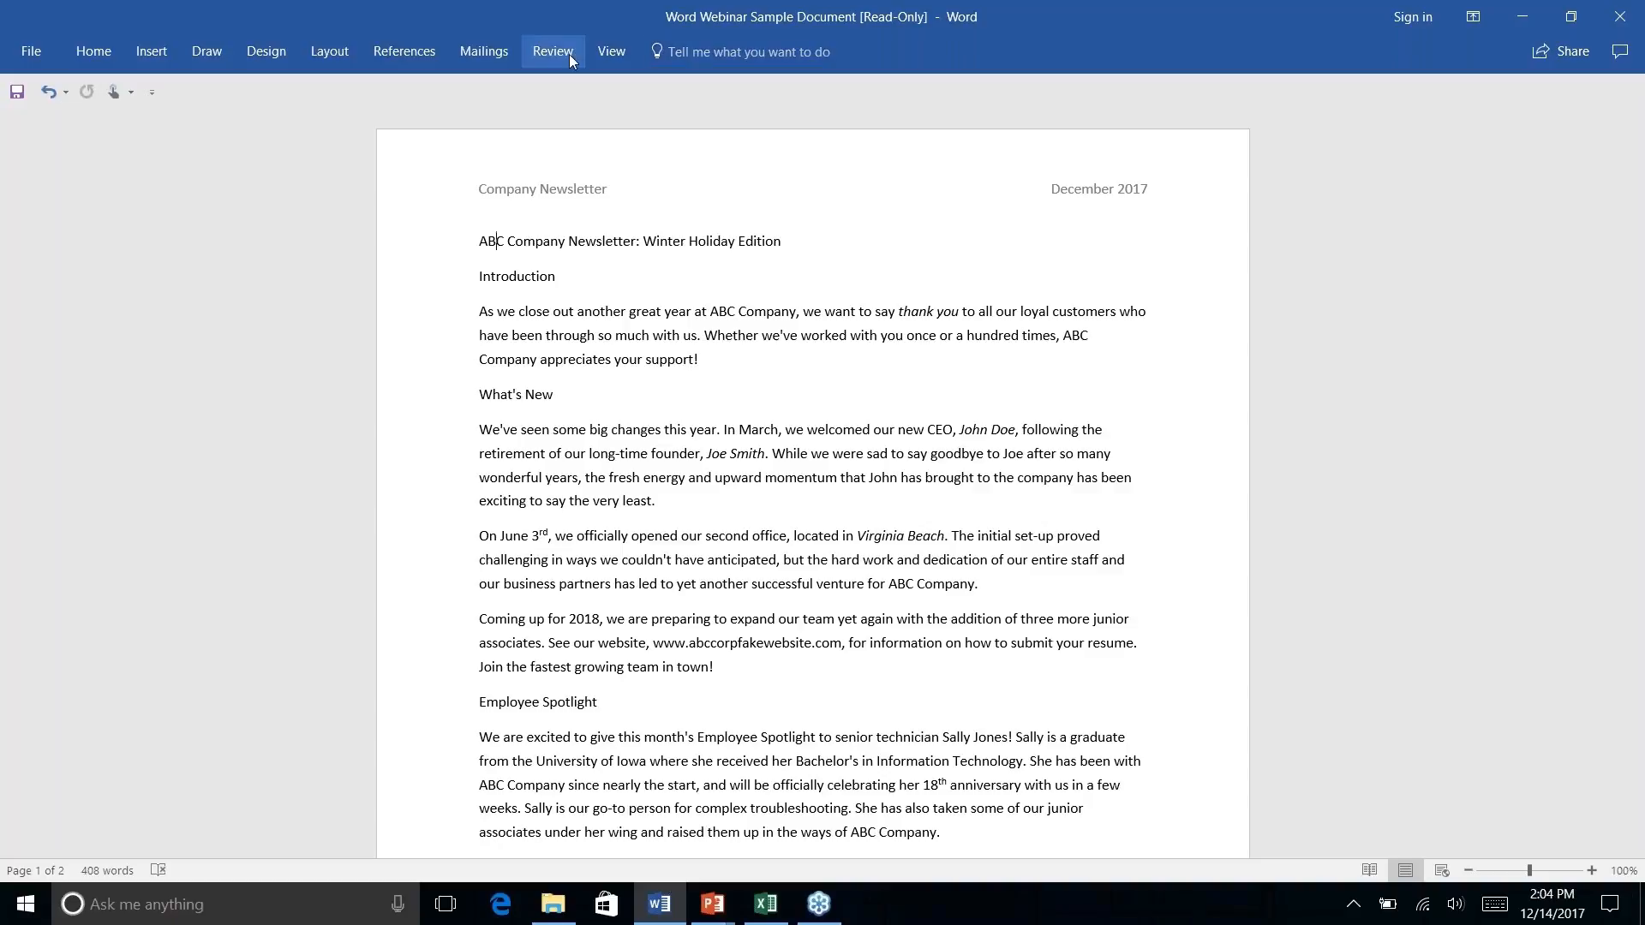
{"action": "left_click", "coordinate": [628, 54]}
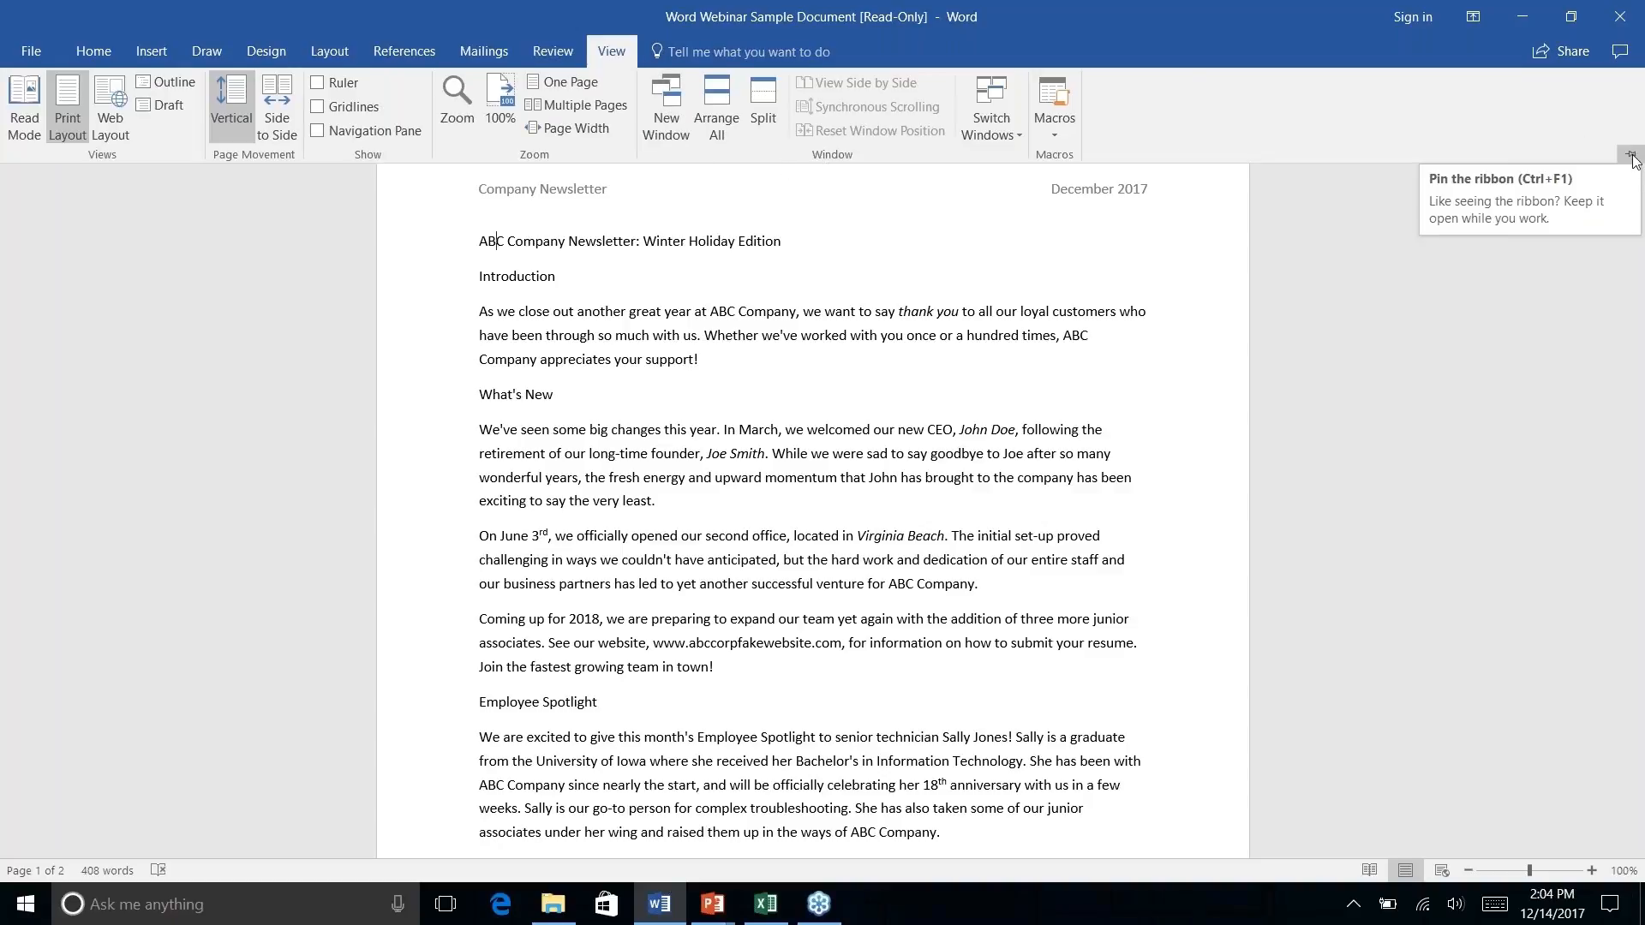
{"action": "left_click", "coordinate": [614, 55]}
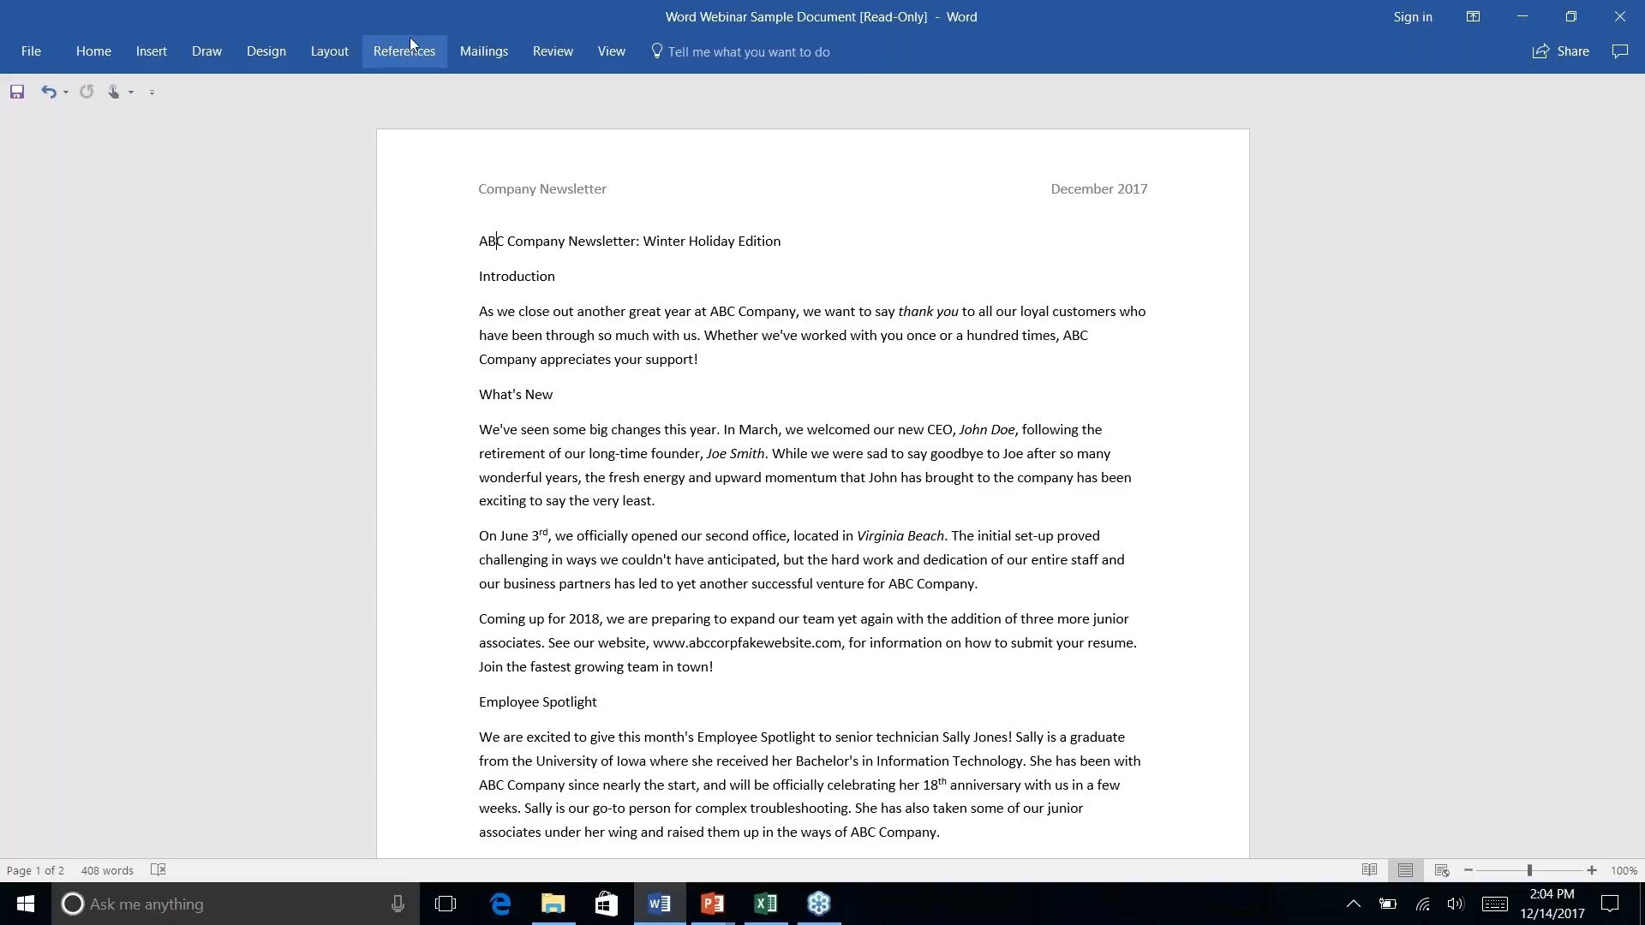
Look through the Home, Insert, Draw, Design, Layout and References commands on the collapsed ribbon.
{"action": "left_click", "coordinate": [270, 53]}
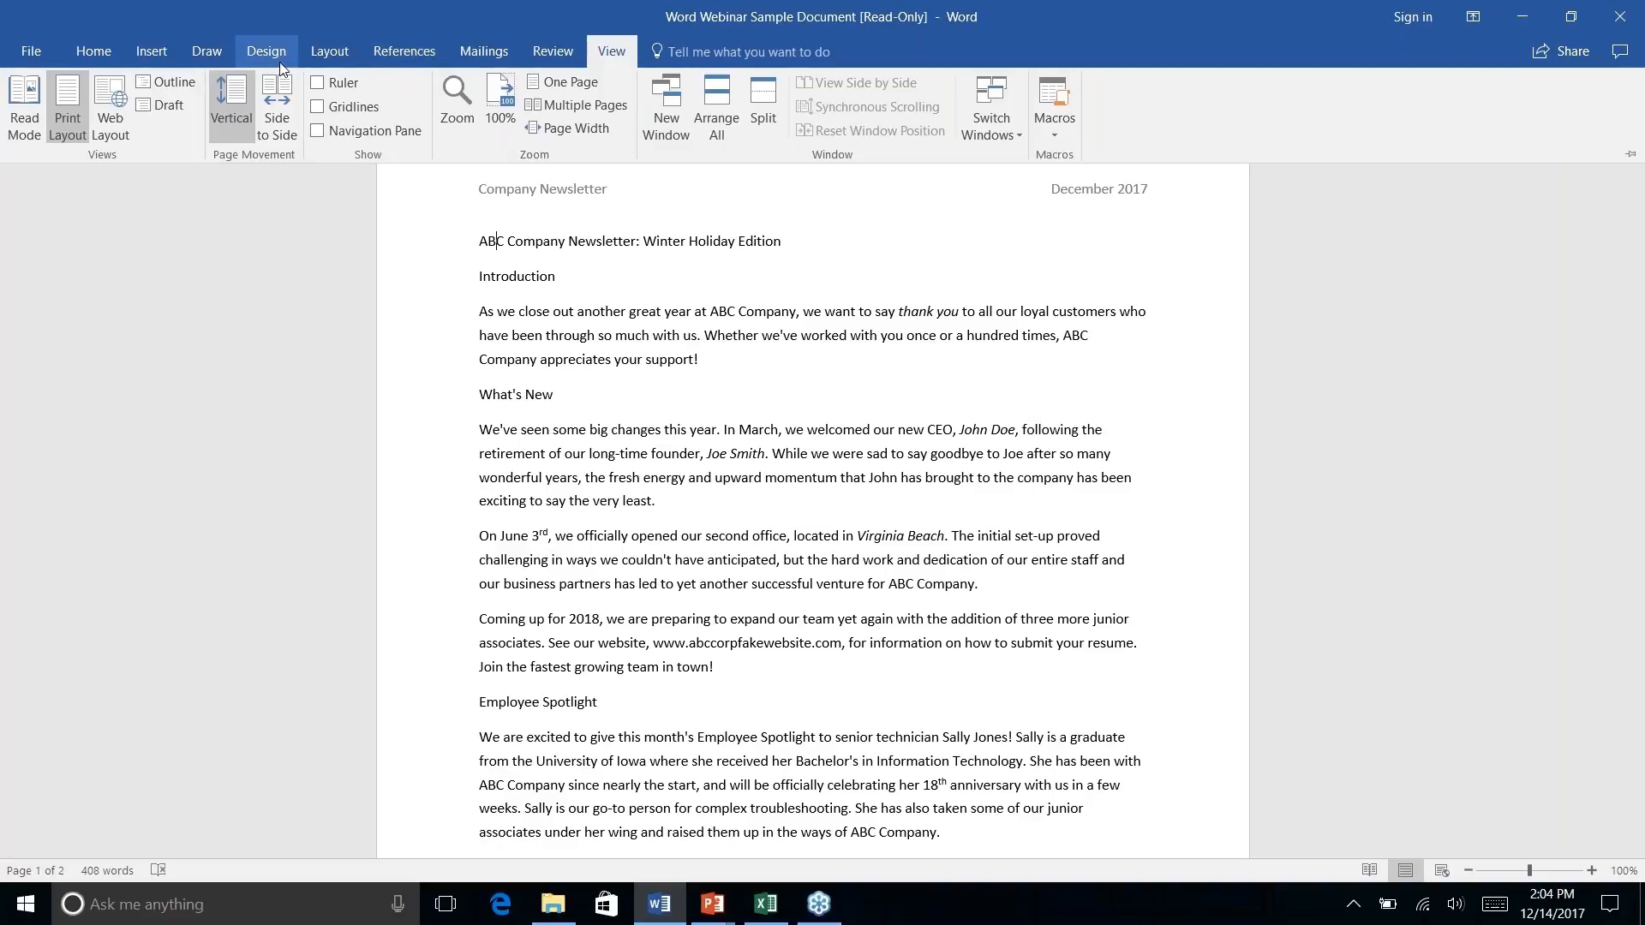
{"action": "left_click", "coordinate": [115, 51]}
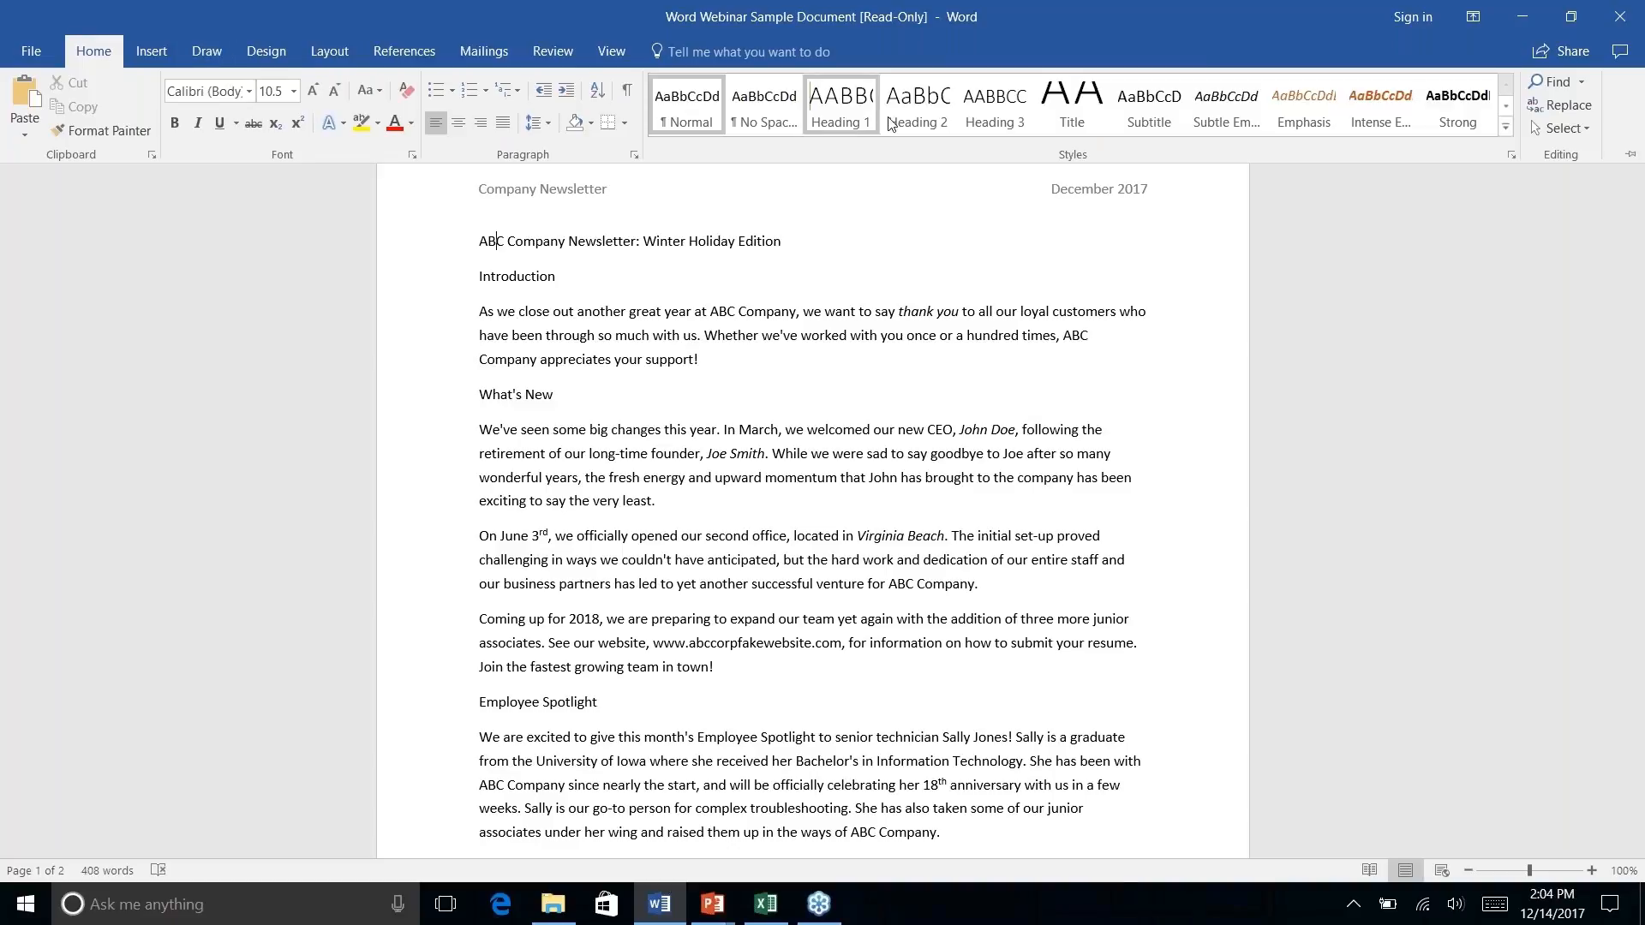
{"action": "left_click", "coordinate": [151, 55]}
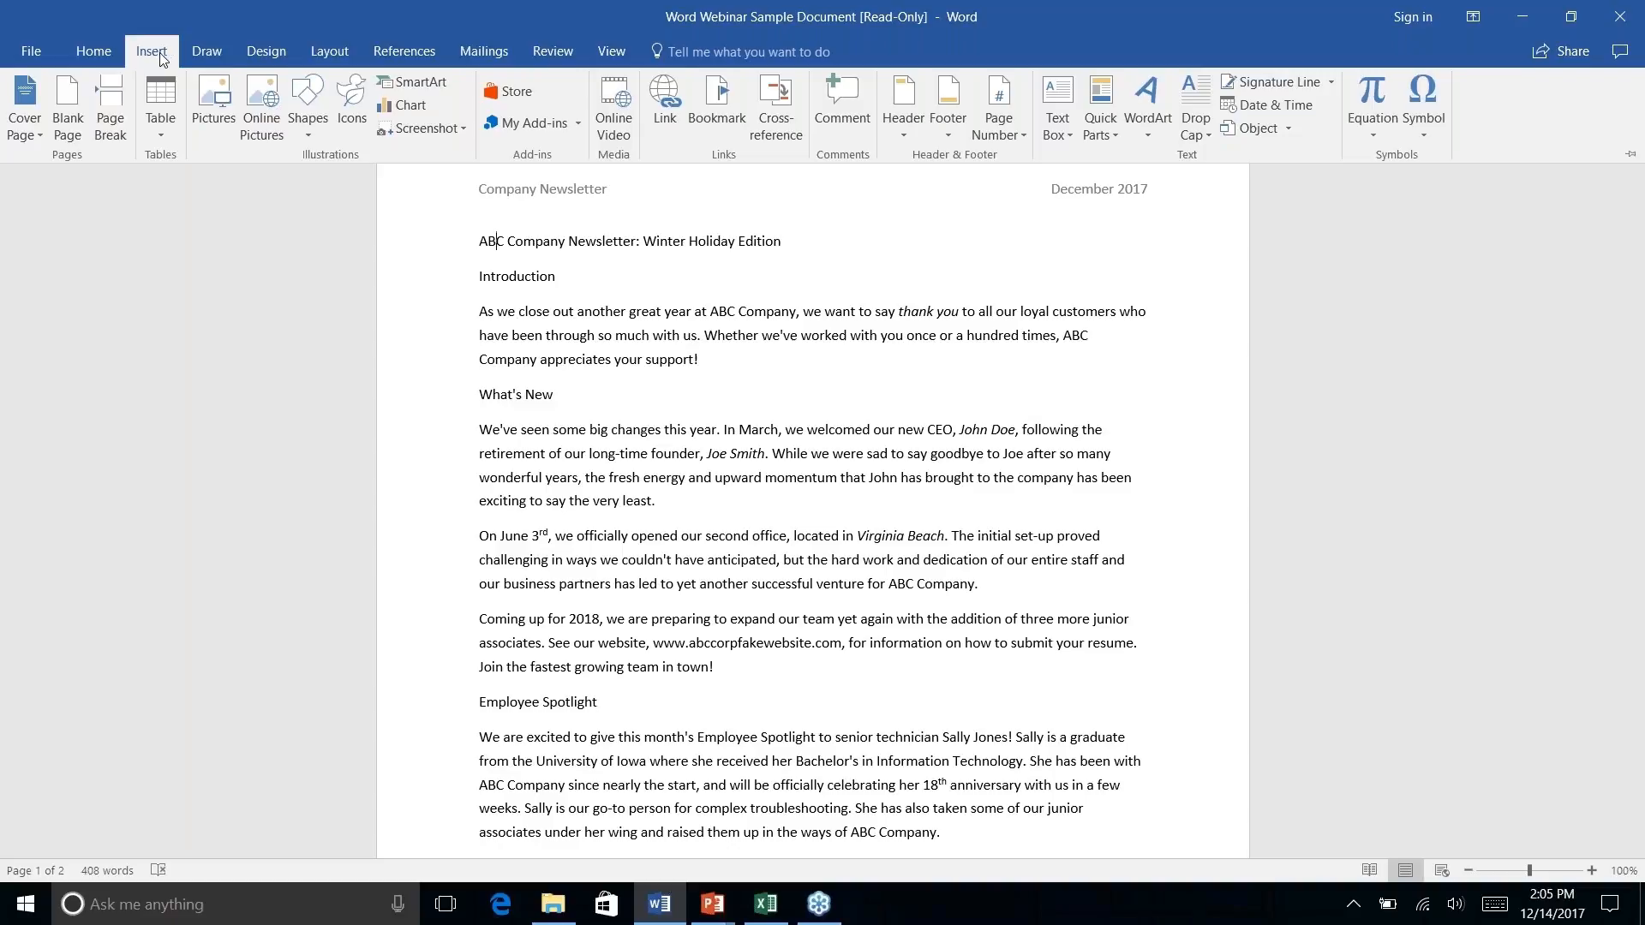
{"action": "left_click", "coordinate": [212, 54]}
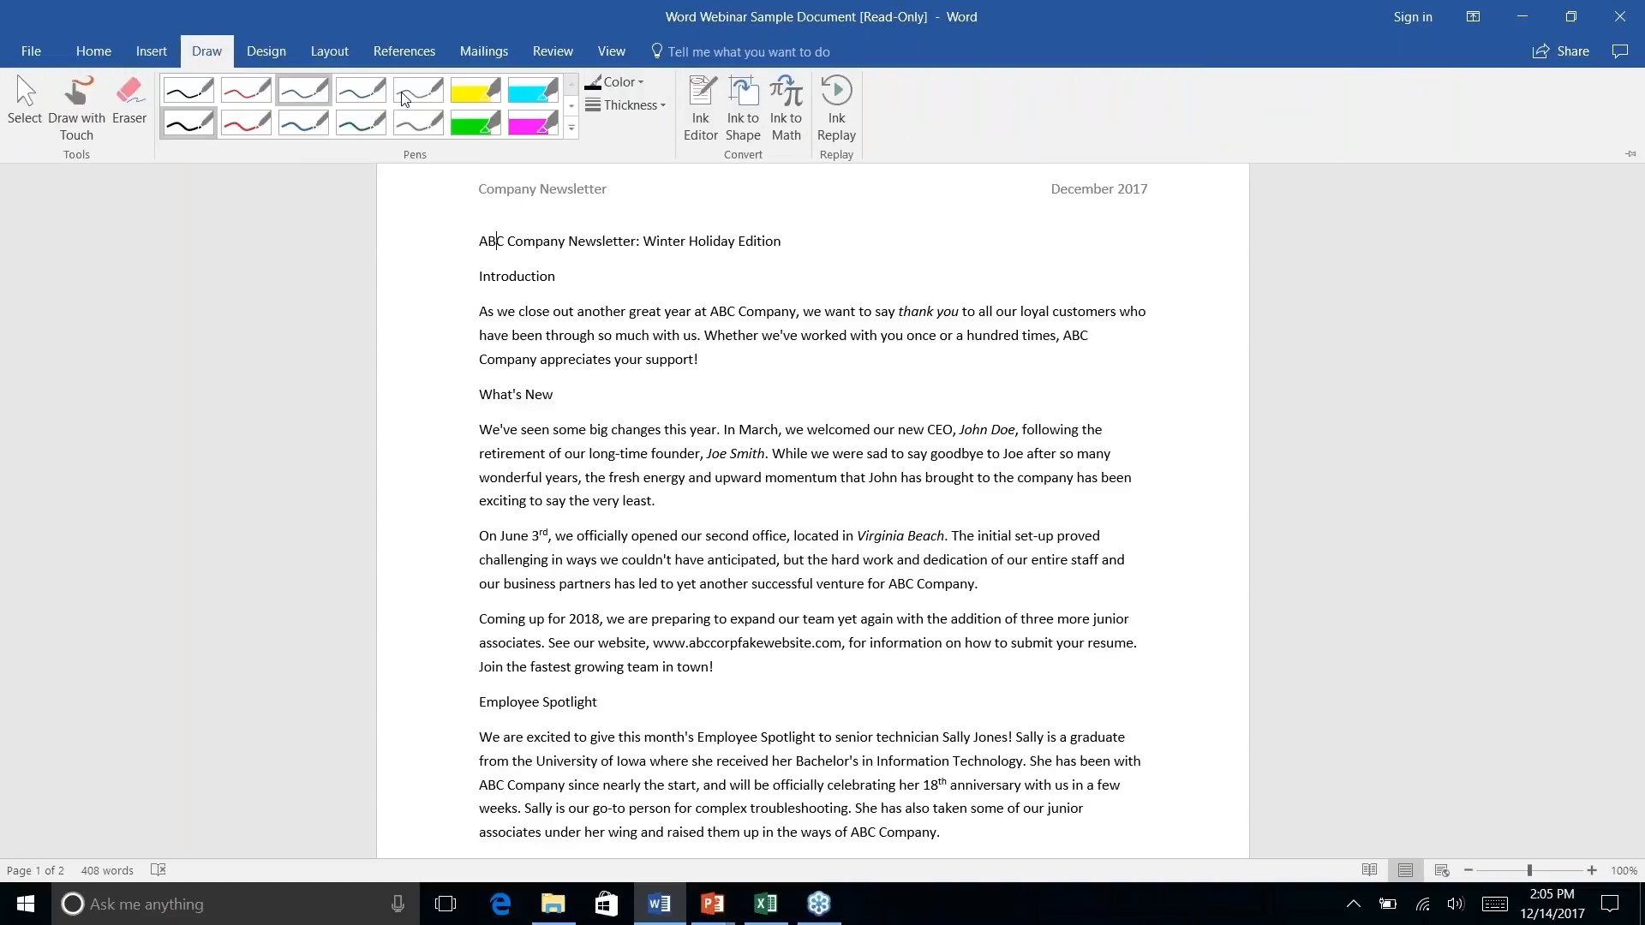
{"action": "left_click", "coordinate": [254, 53]}
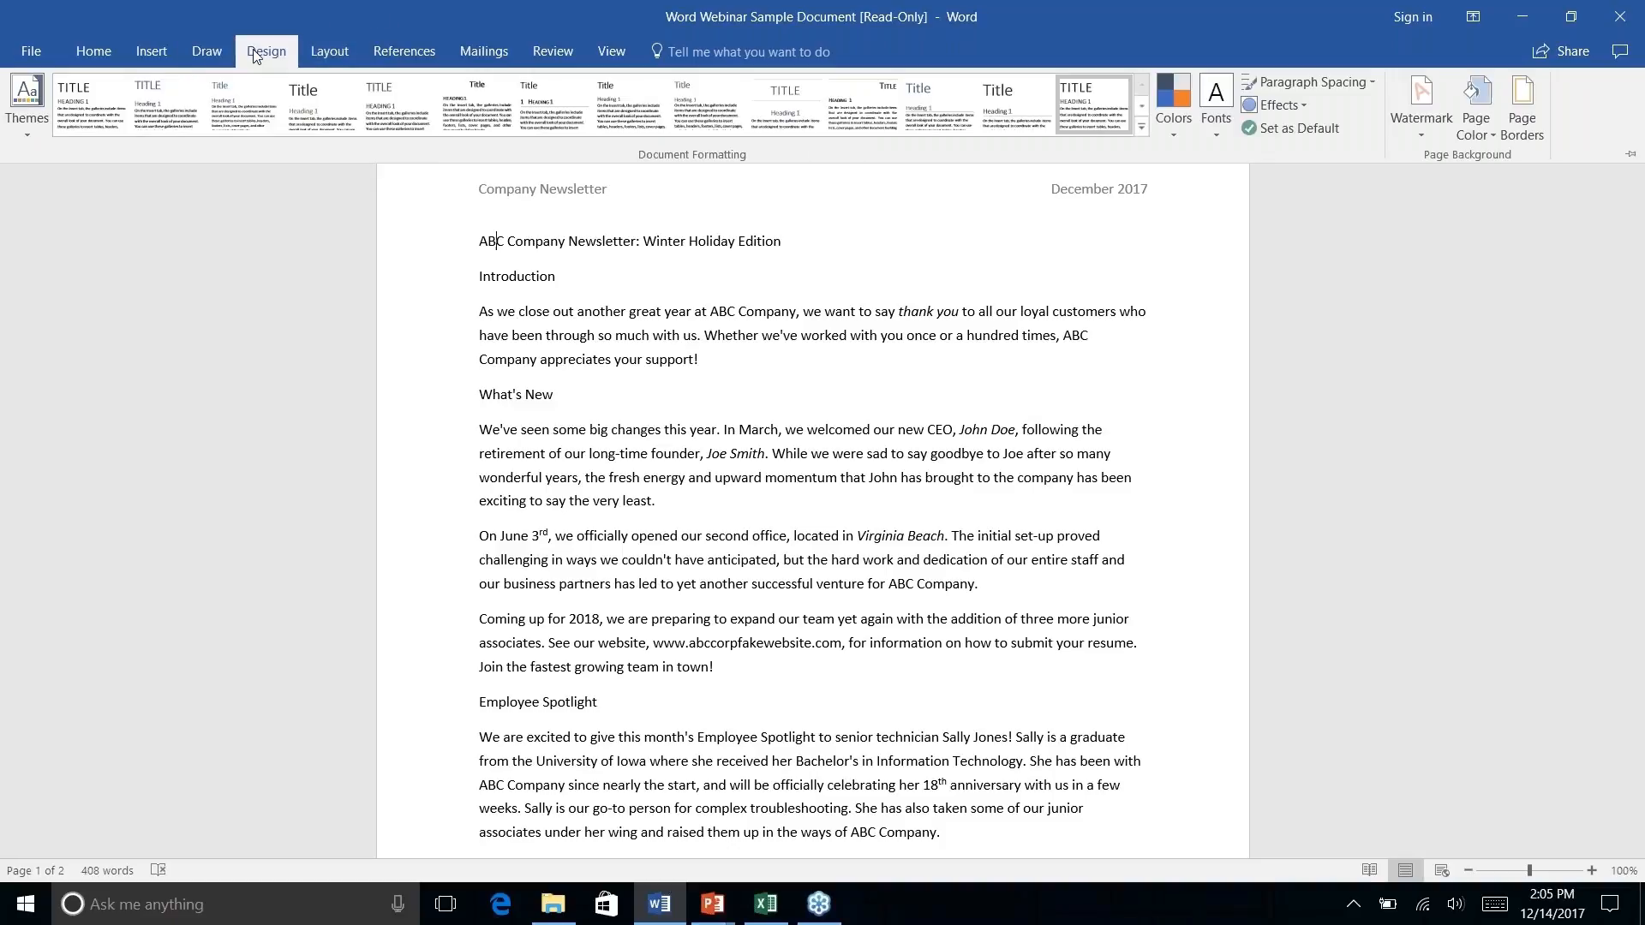
{"action": "left_click", "coordinate": [335, 55]}
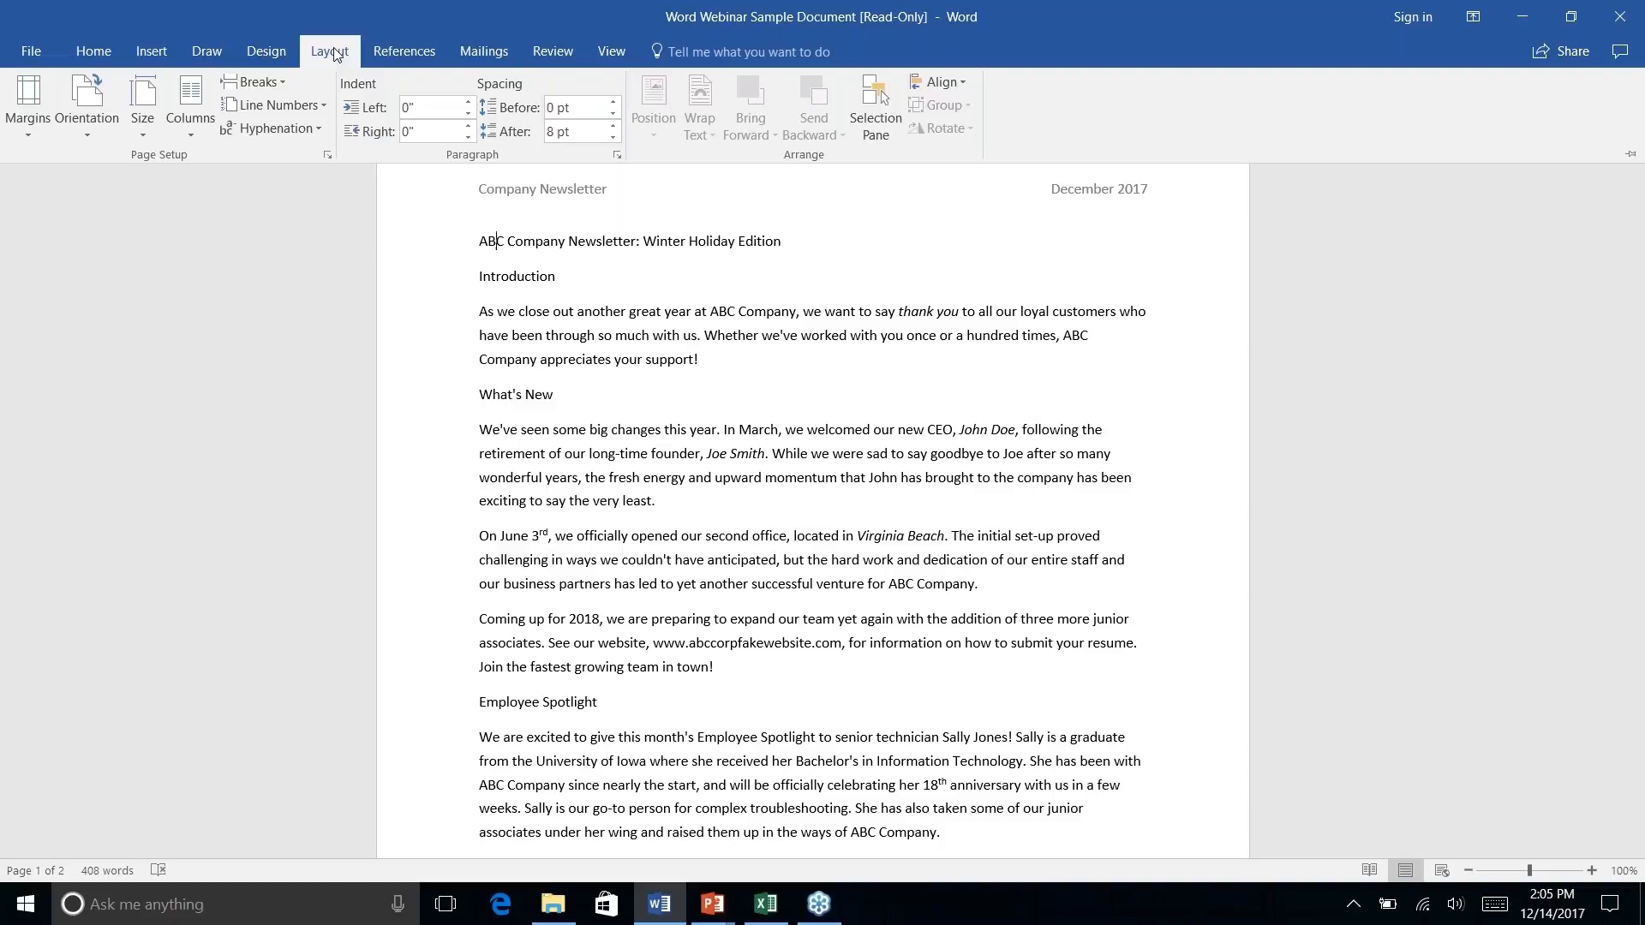
{"action": "left_click", "coordinate": [413, 57]}
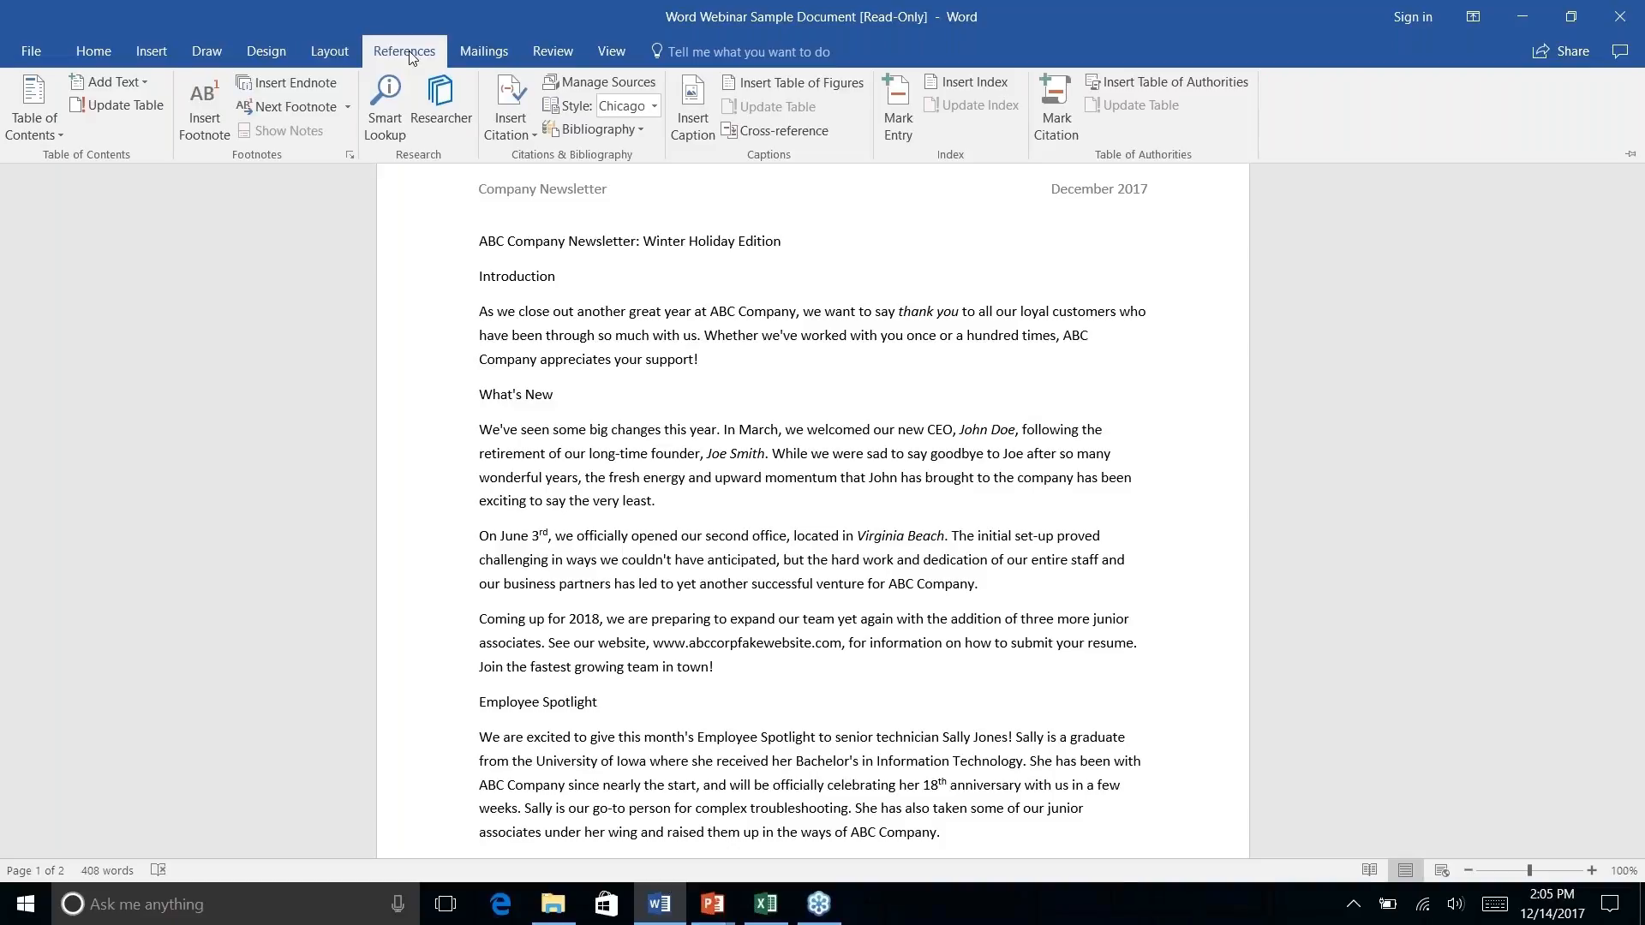
{"action": "left_click", "coordinate": [109, 65]}
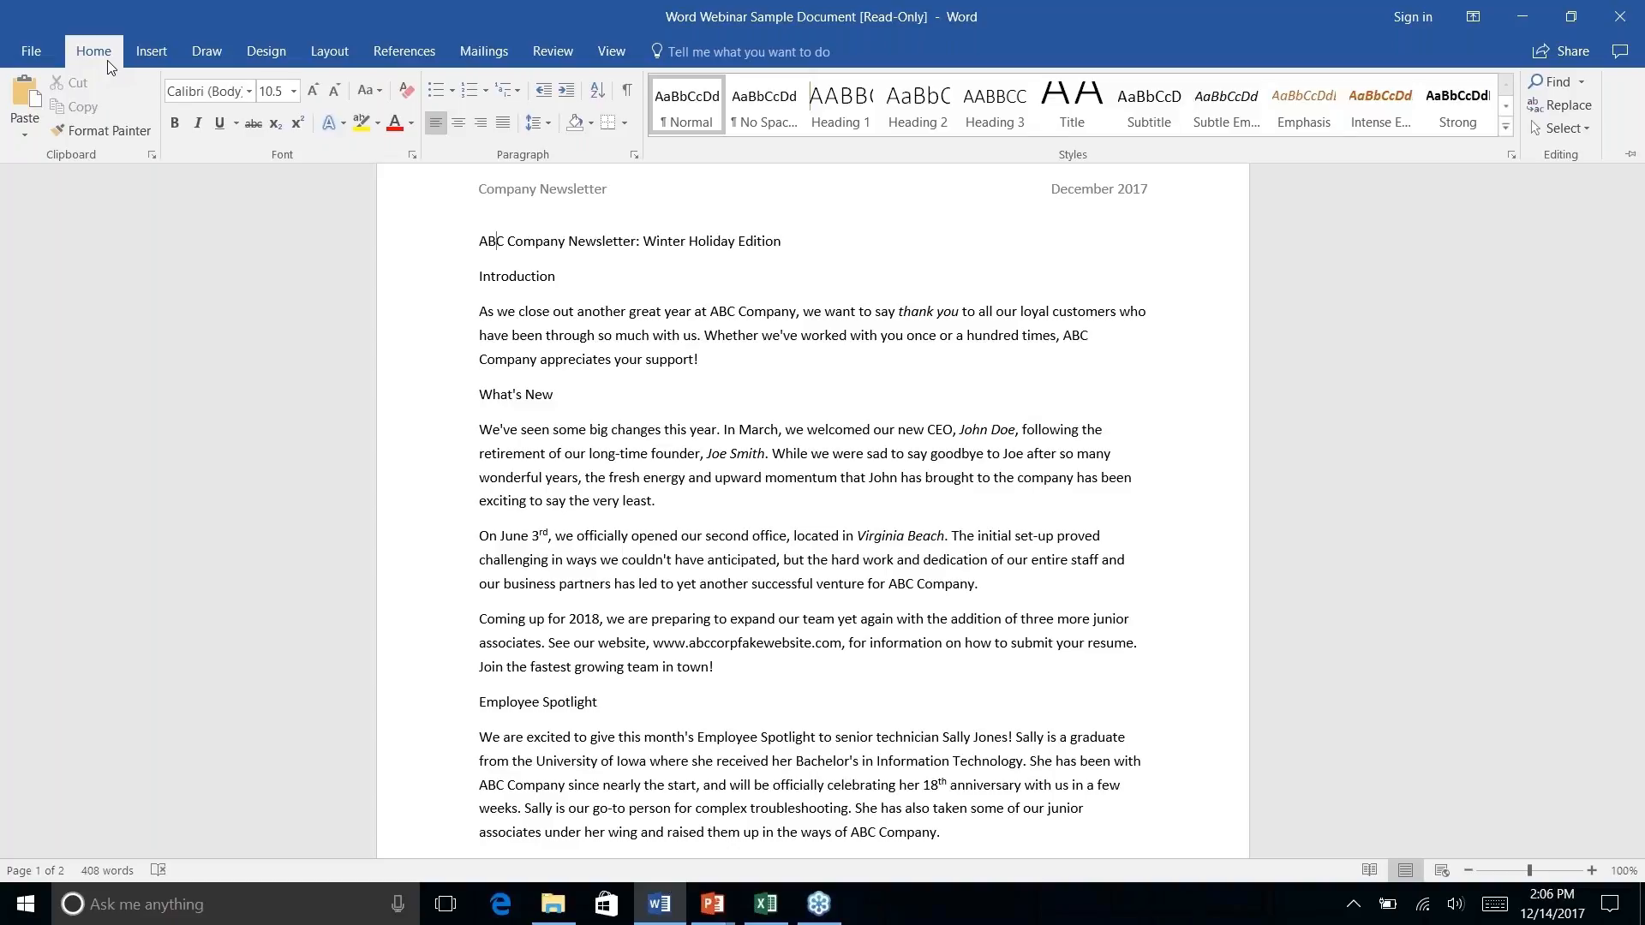
Examine the popular commands and the commands not in the ribbon within the ribbon customization options.
{"action": "right_click", "coordinate": [371, 126]}
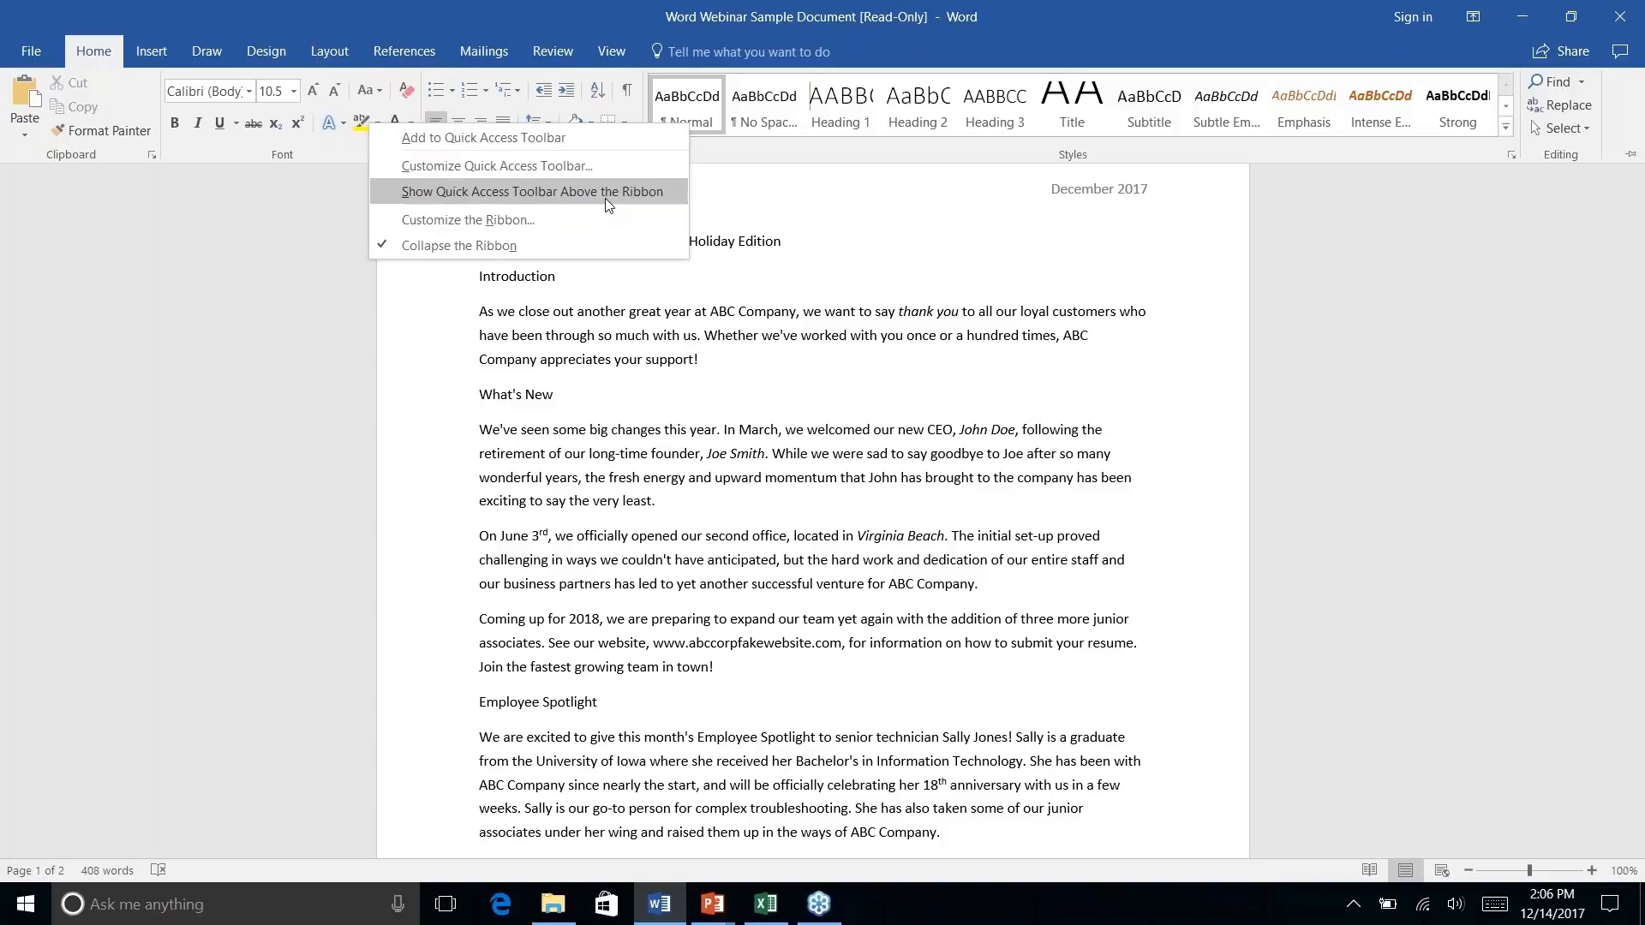
{"action": "left_click", "coordinate": [552, 215]}
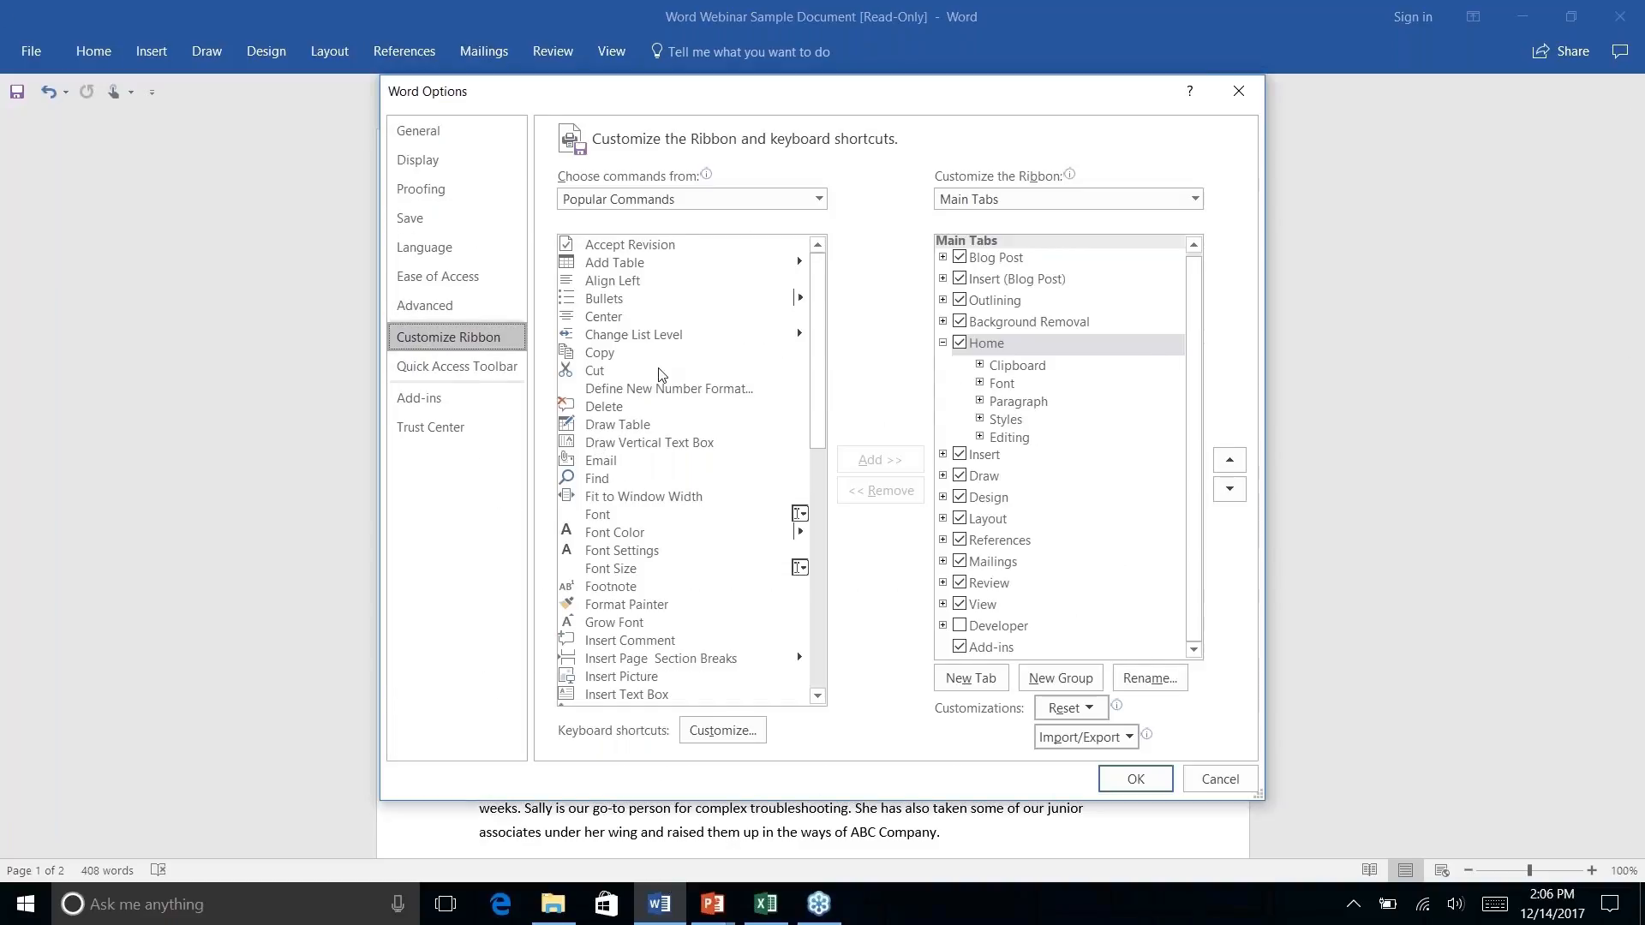
{"action": "scroll", "coordinate": [821, 317], "scroll_direction": "down", "scroll_amount": 10}
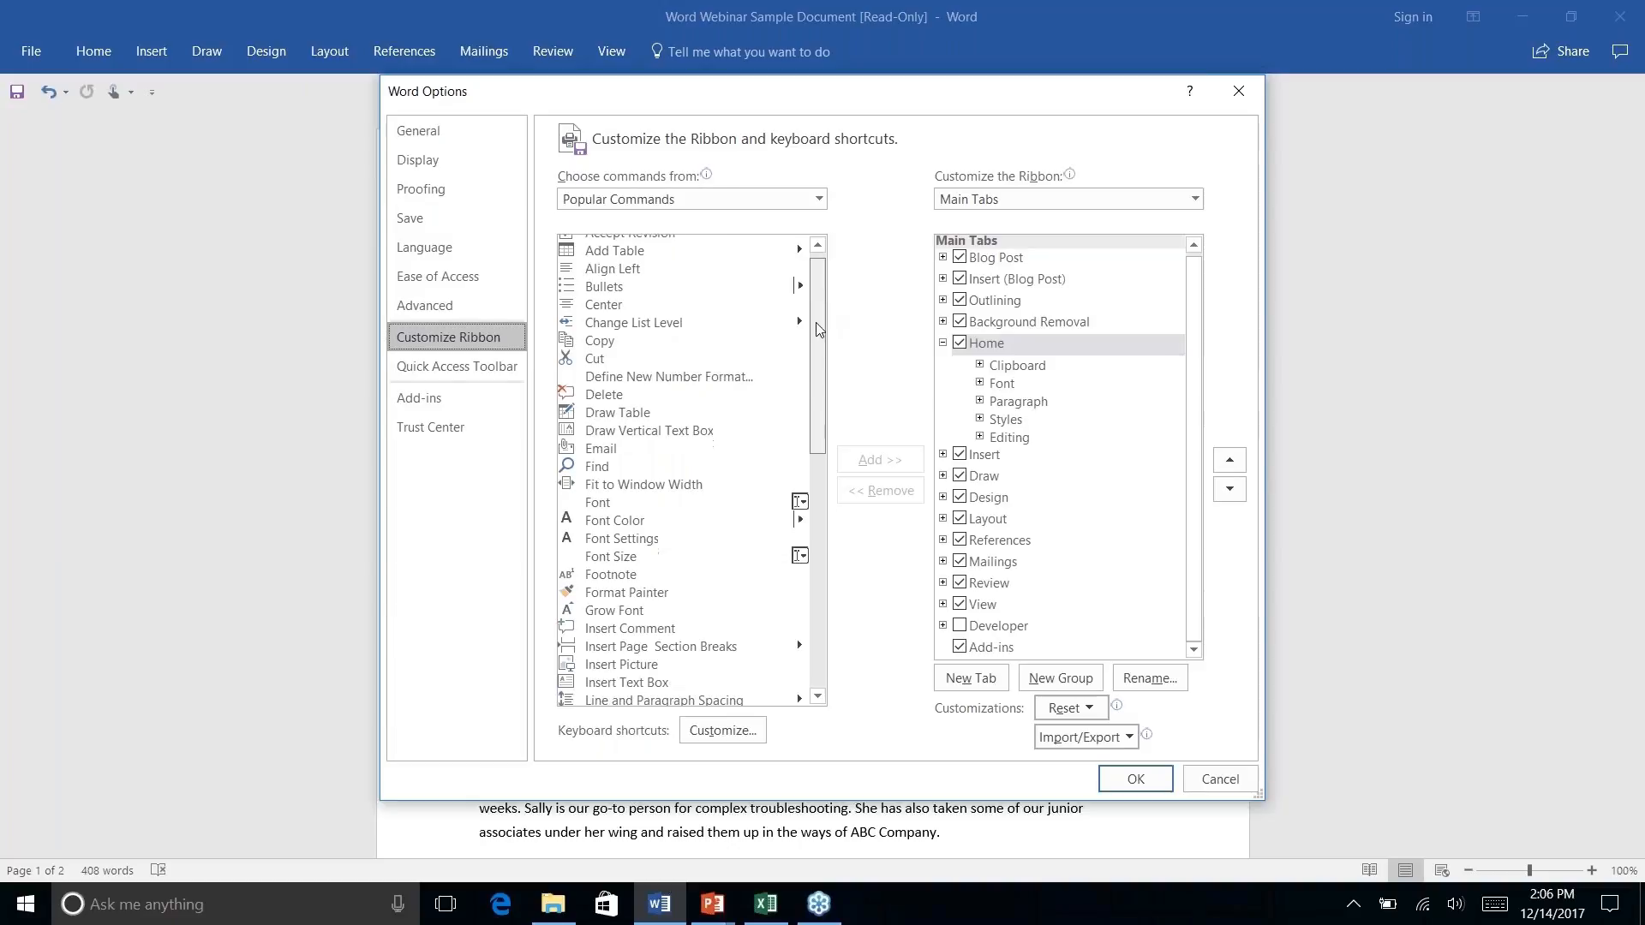
{"action": "left_click", "coordinate": [818, 199]}
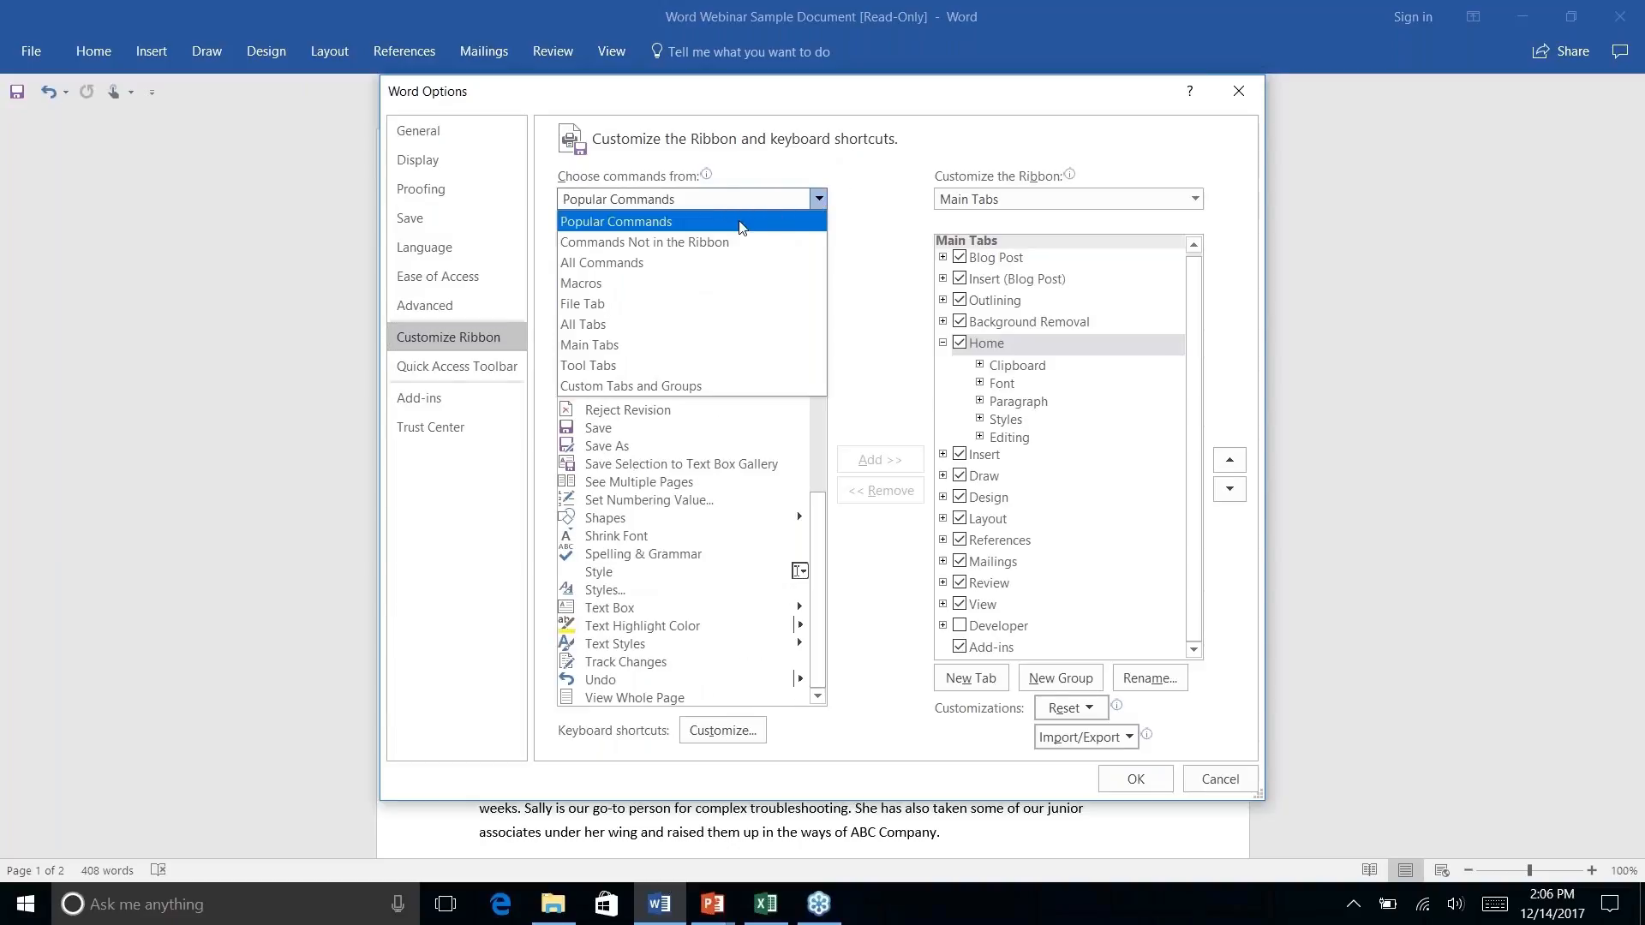
{"action": "left_click", "coordinate": [710, 242]}
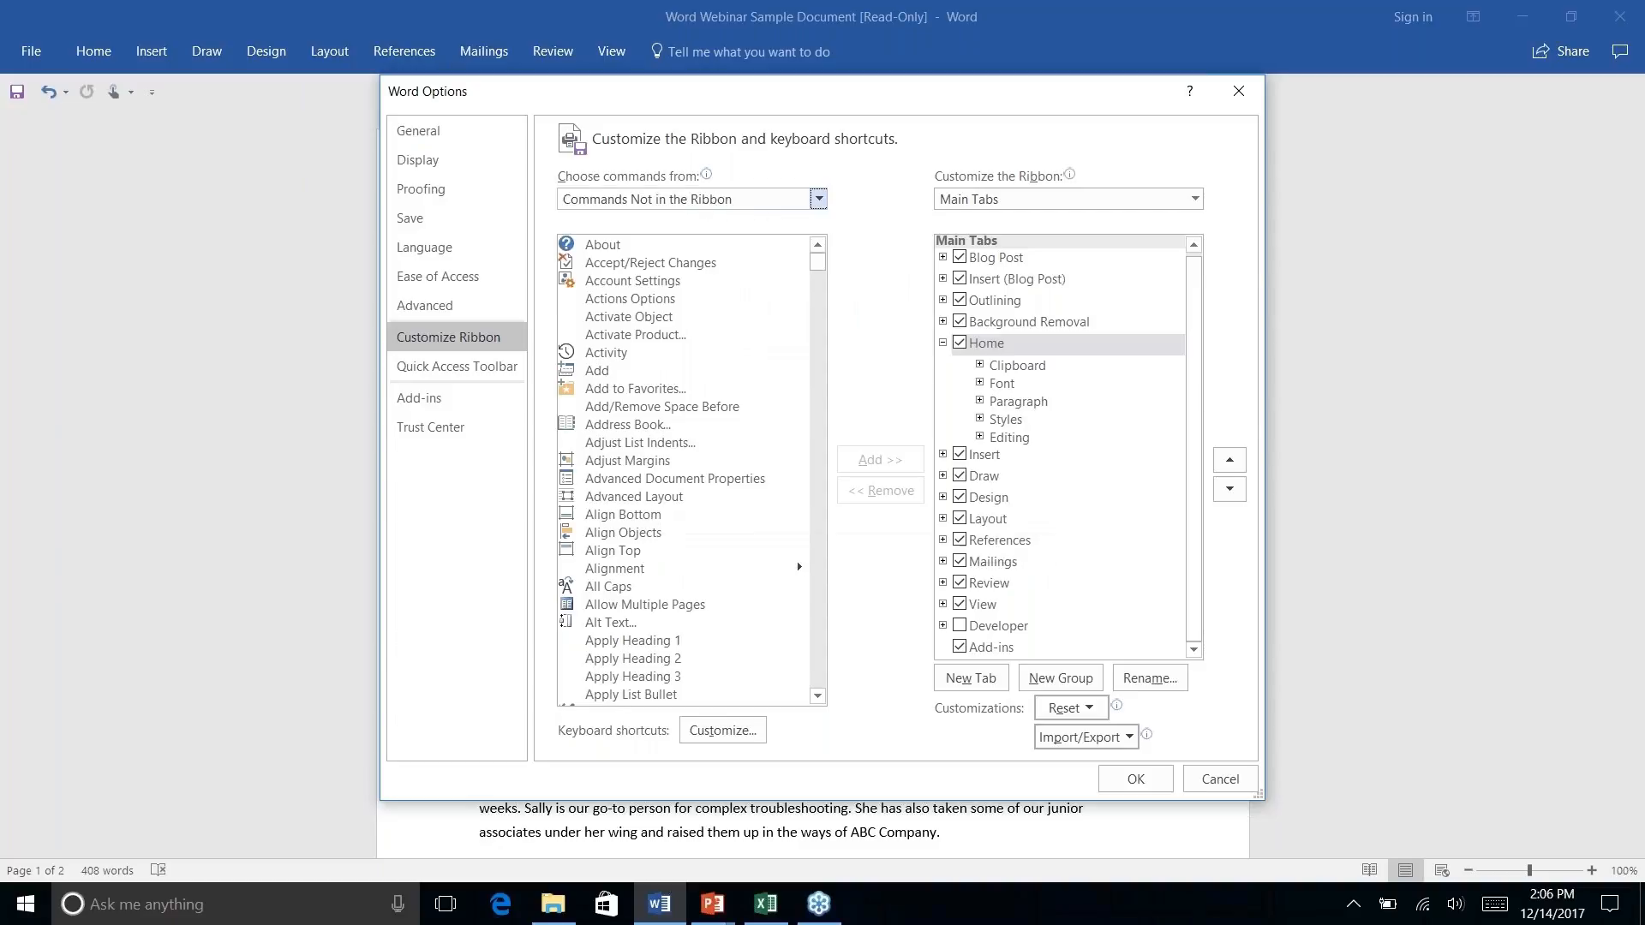
{"action": "left_click_drag", "start_coordinate": [810, 264], "coordinate": [809, 445]}
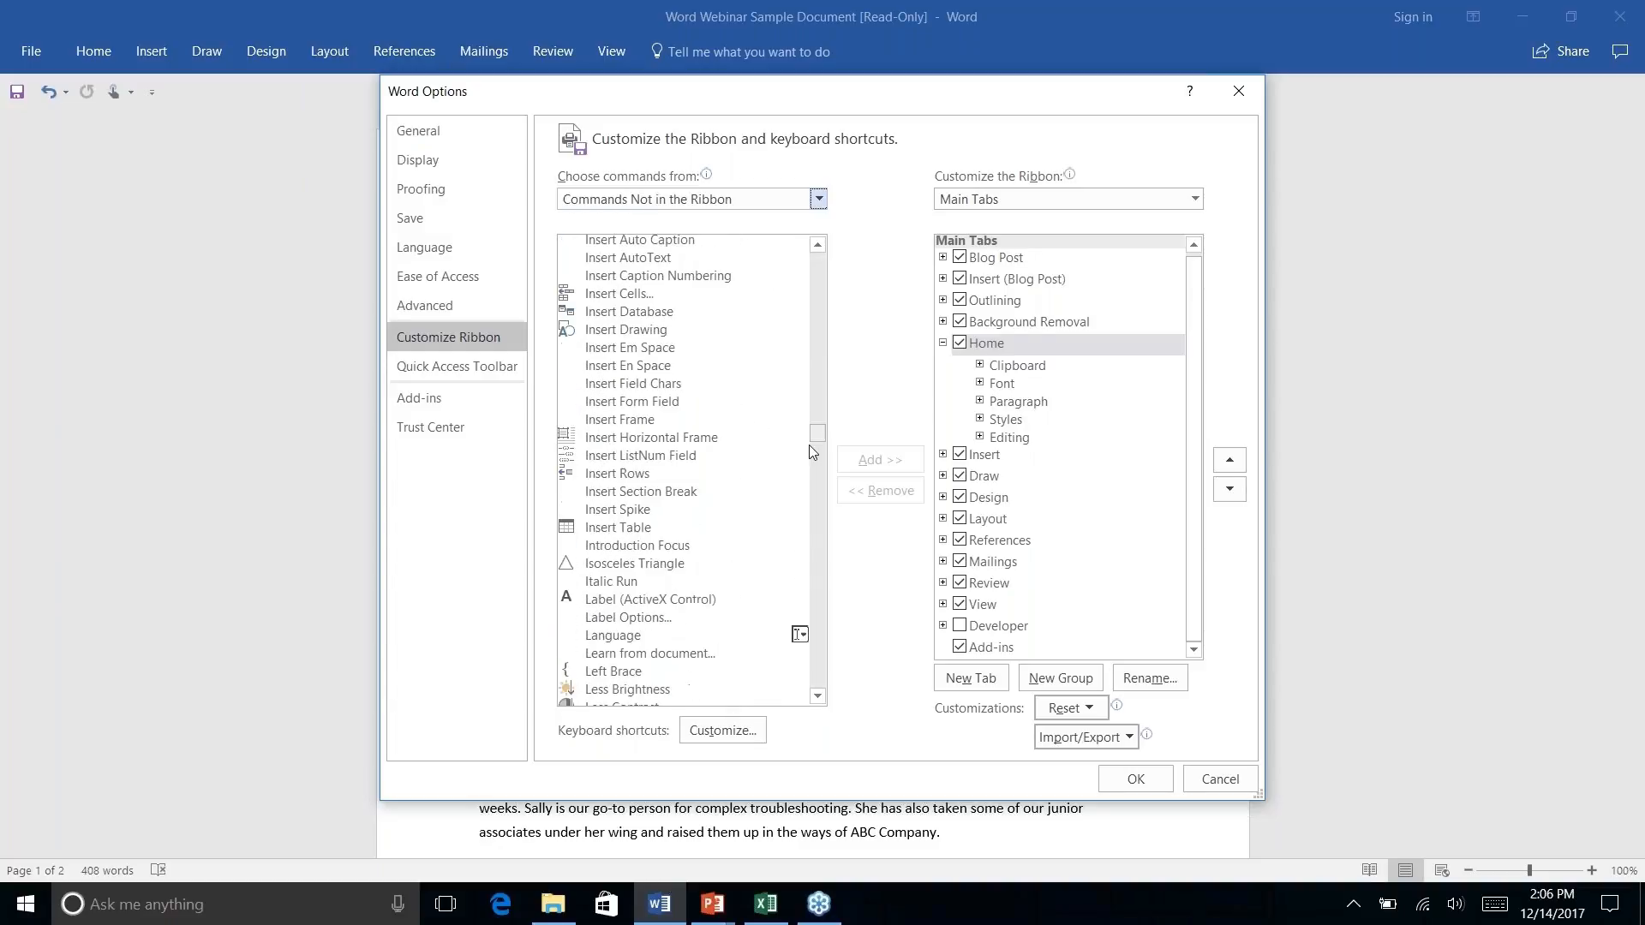
{"action": "scroll", "coordinate": [799, 497], "scroll_direction": "down", "scroll_amount": 4}
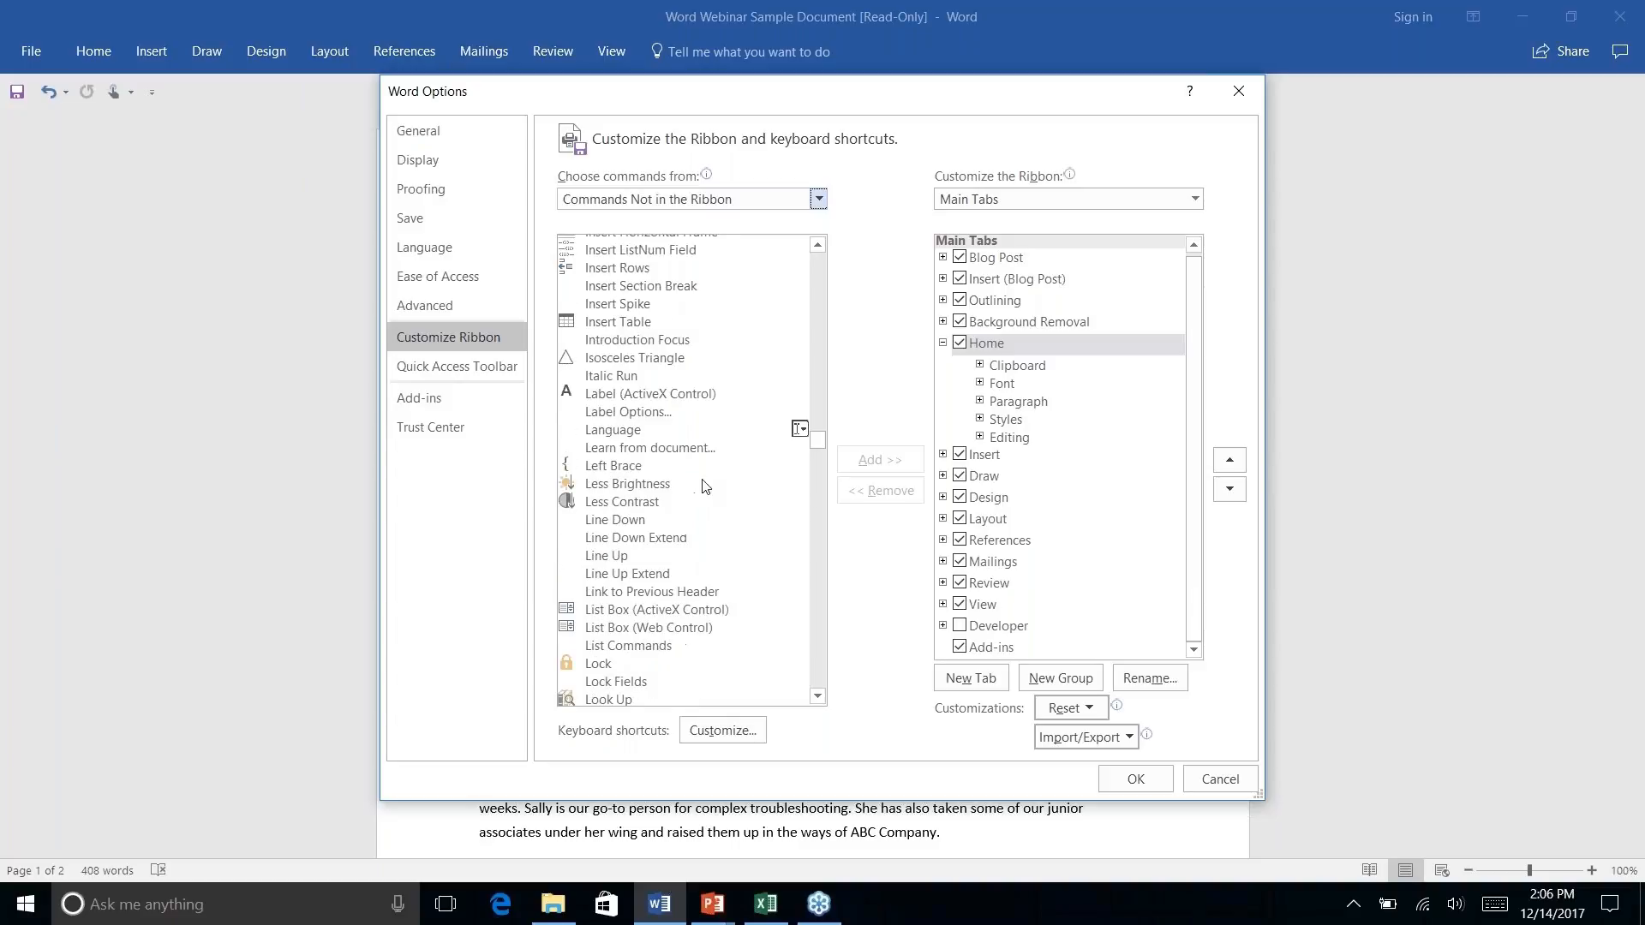
{"action": "scroll", "coordinate": [720, 480], "scroll_direction": "up", "scroll_amount": 9}
{"action": "scroll", "coordinate": [703, 486], "scroll_direction": "up", "scroll_amount": 20}
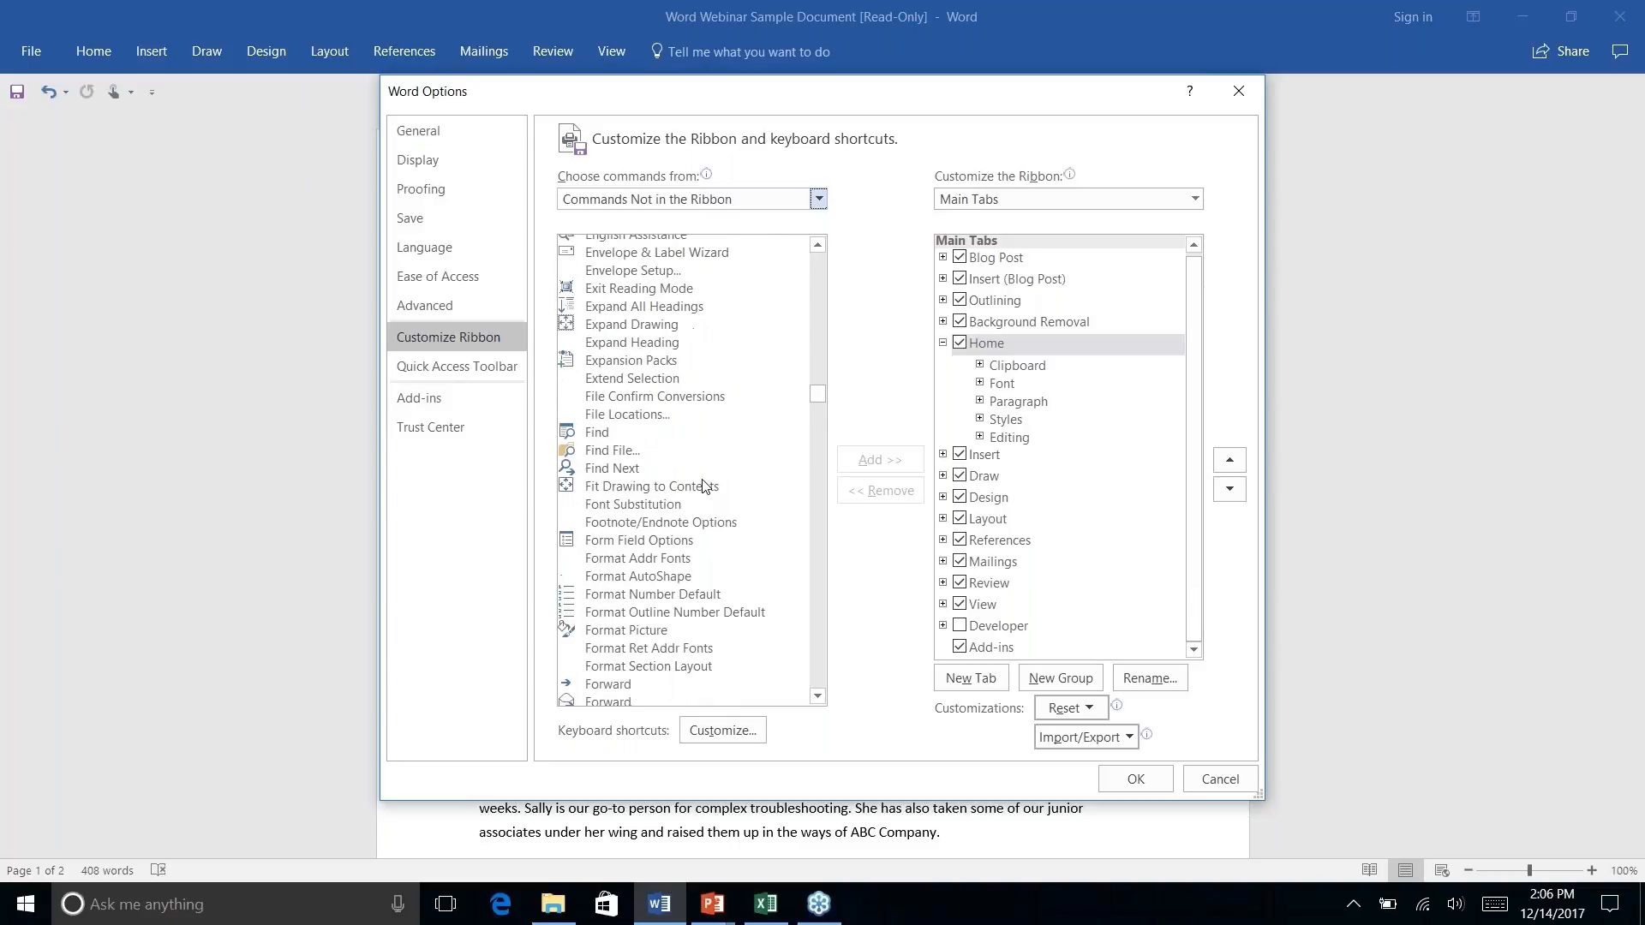
{"action": "left_click", "coordinate": [1239, 96]}
{"action": "key", "text": "alt+q"}
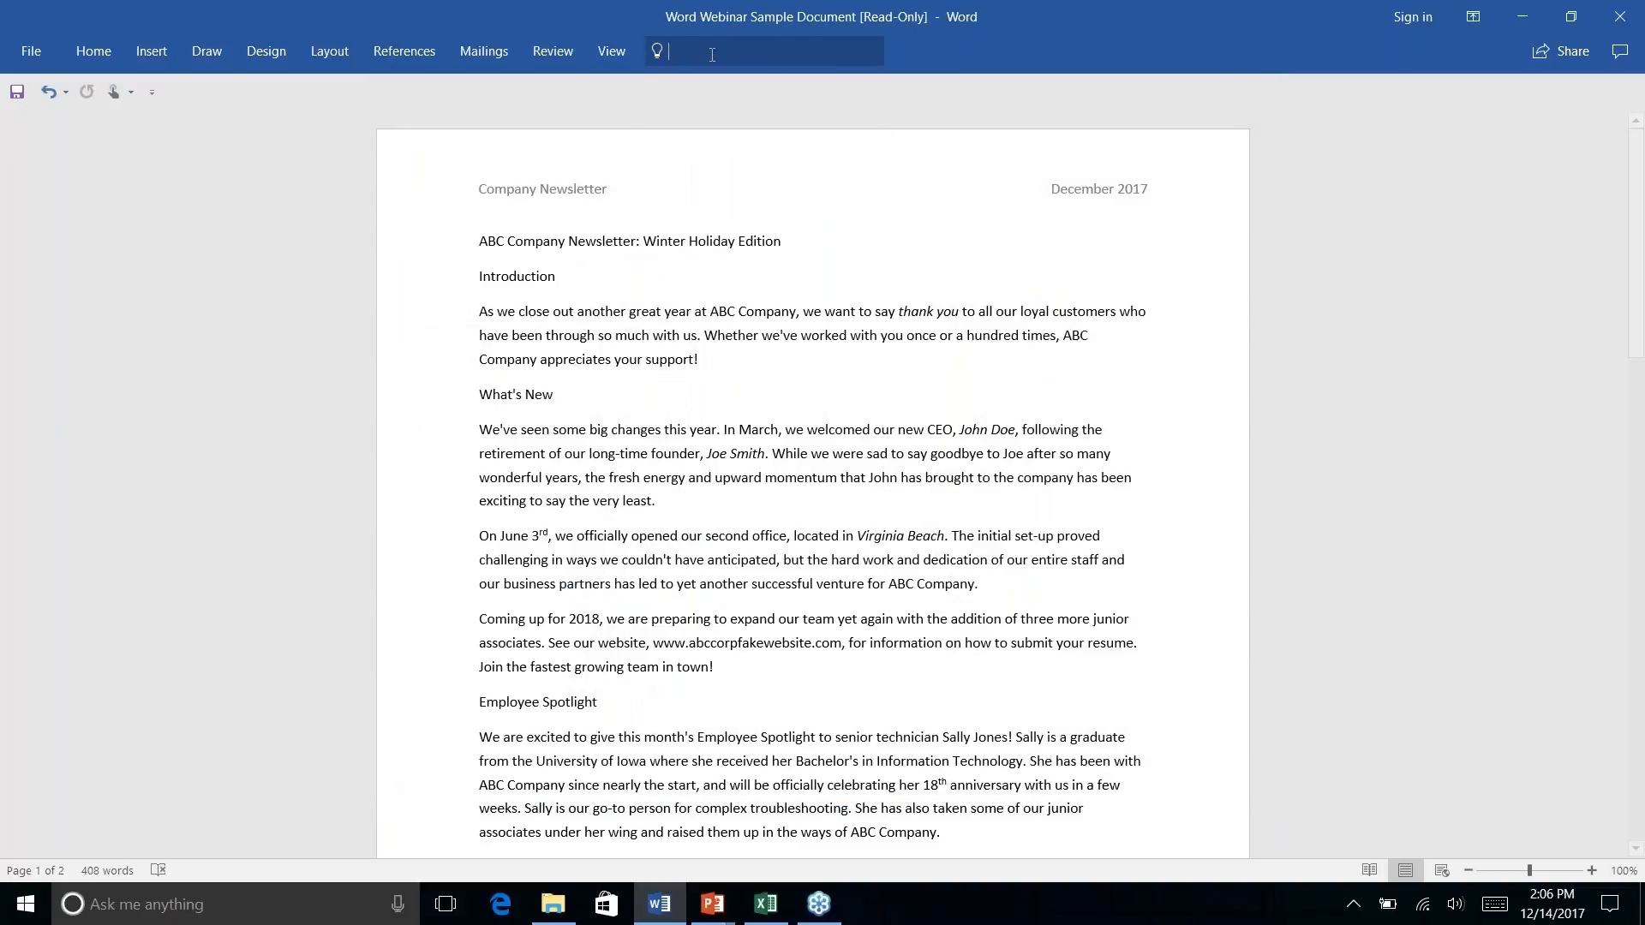
{"action": "left_click", "coordinate": [1004, 45]}
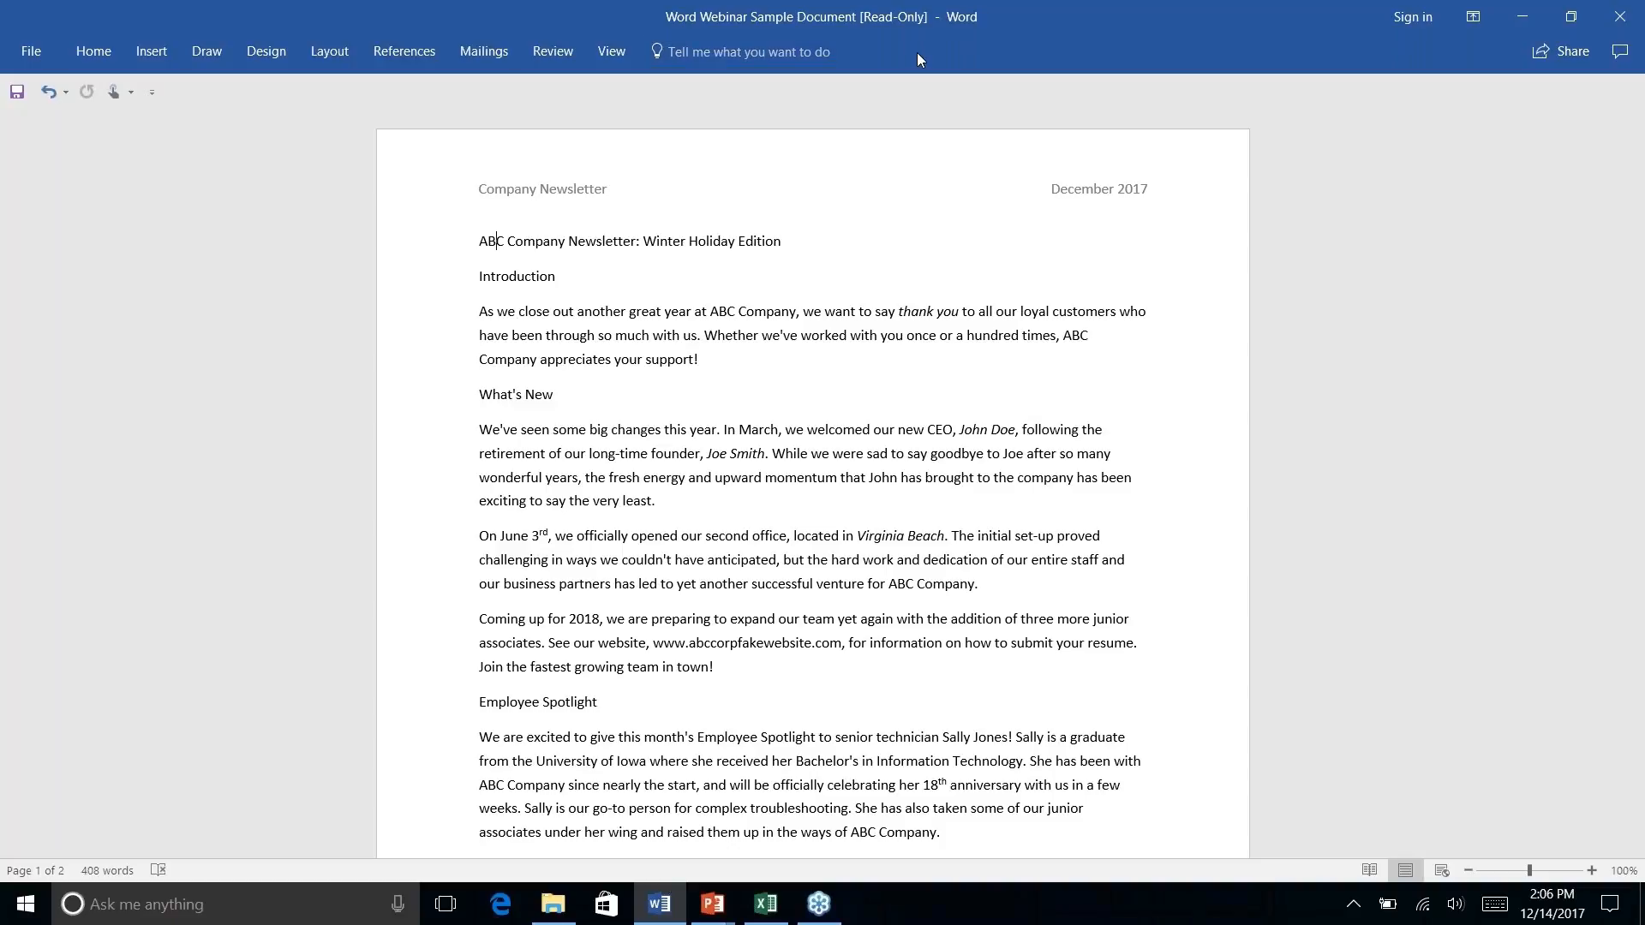
{"action": "left_click", "coordinate": [770, 55]}
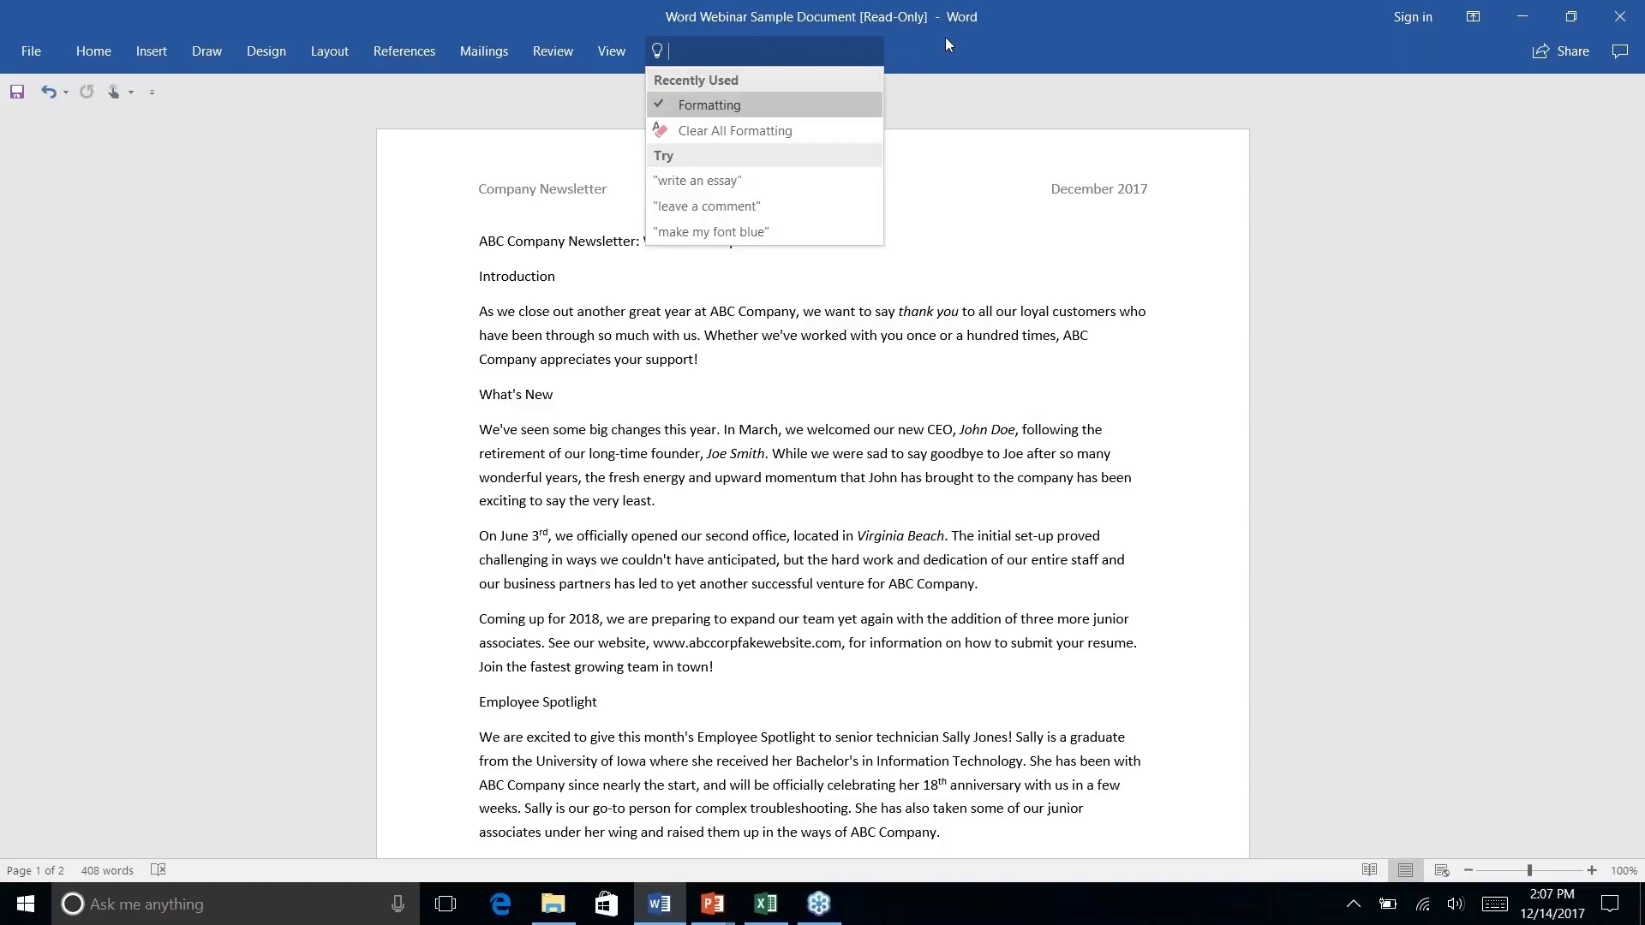
{"action": "left_click", "coordinate": [963, 43]}
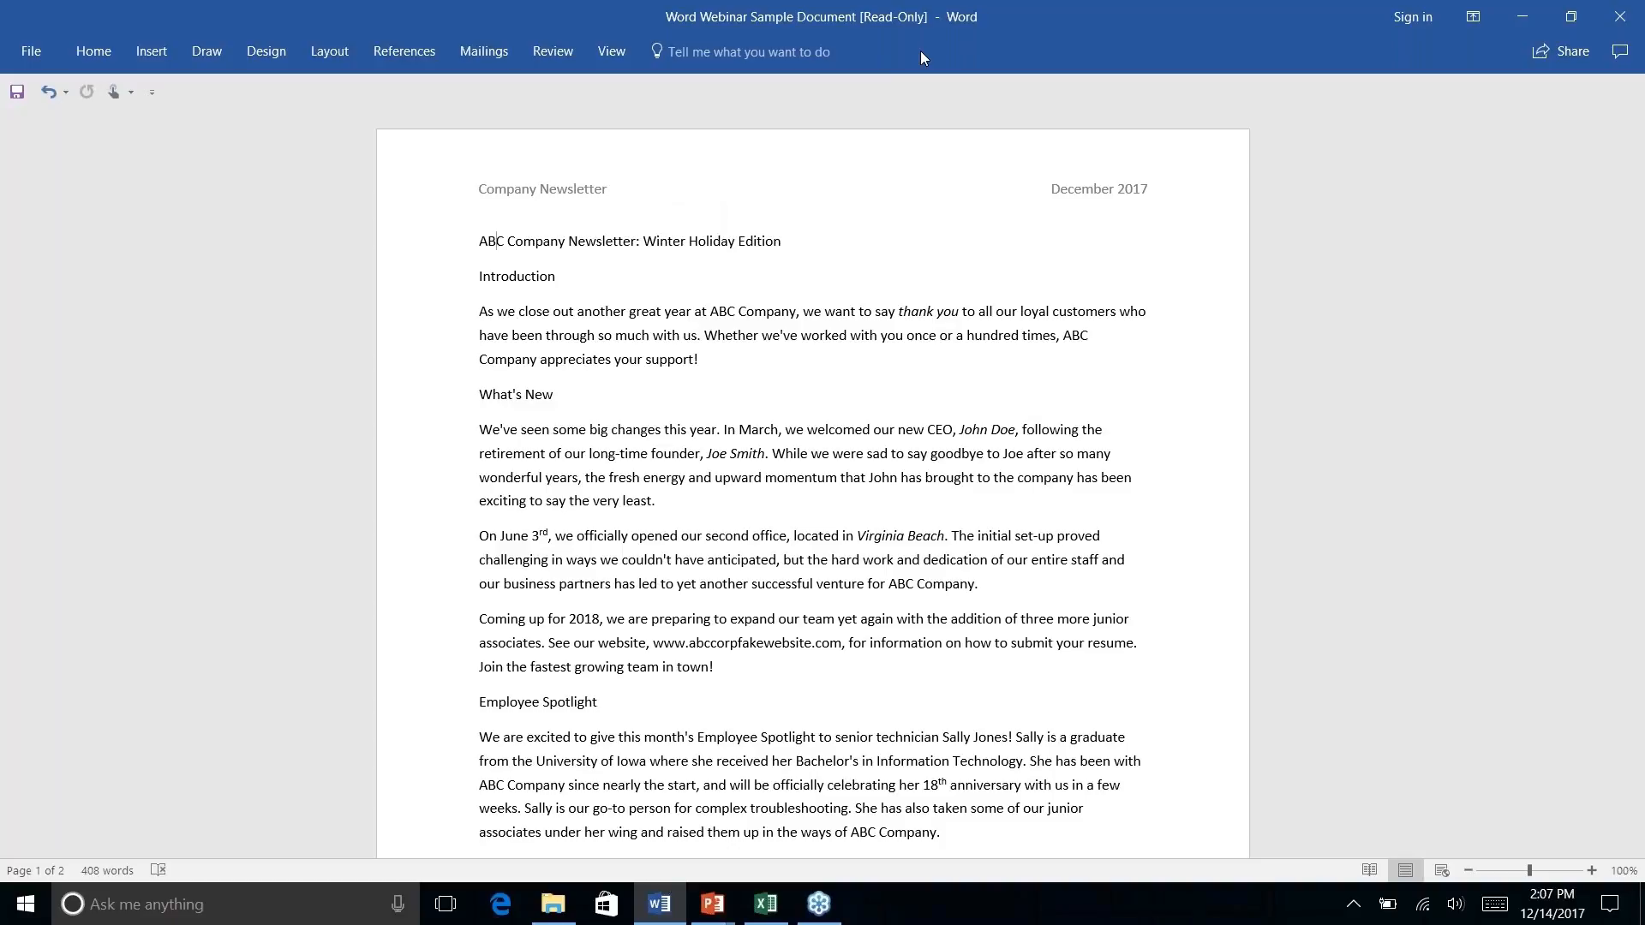
Search Tell Me for "add link", view and dismiss the Add a Hyperlink dialog, and check the recently used commands.
{"action": "key", "text": "alt+q"}
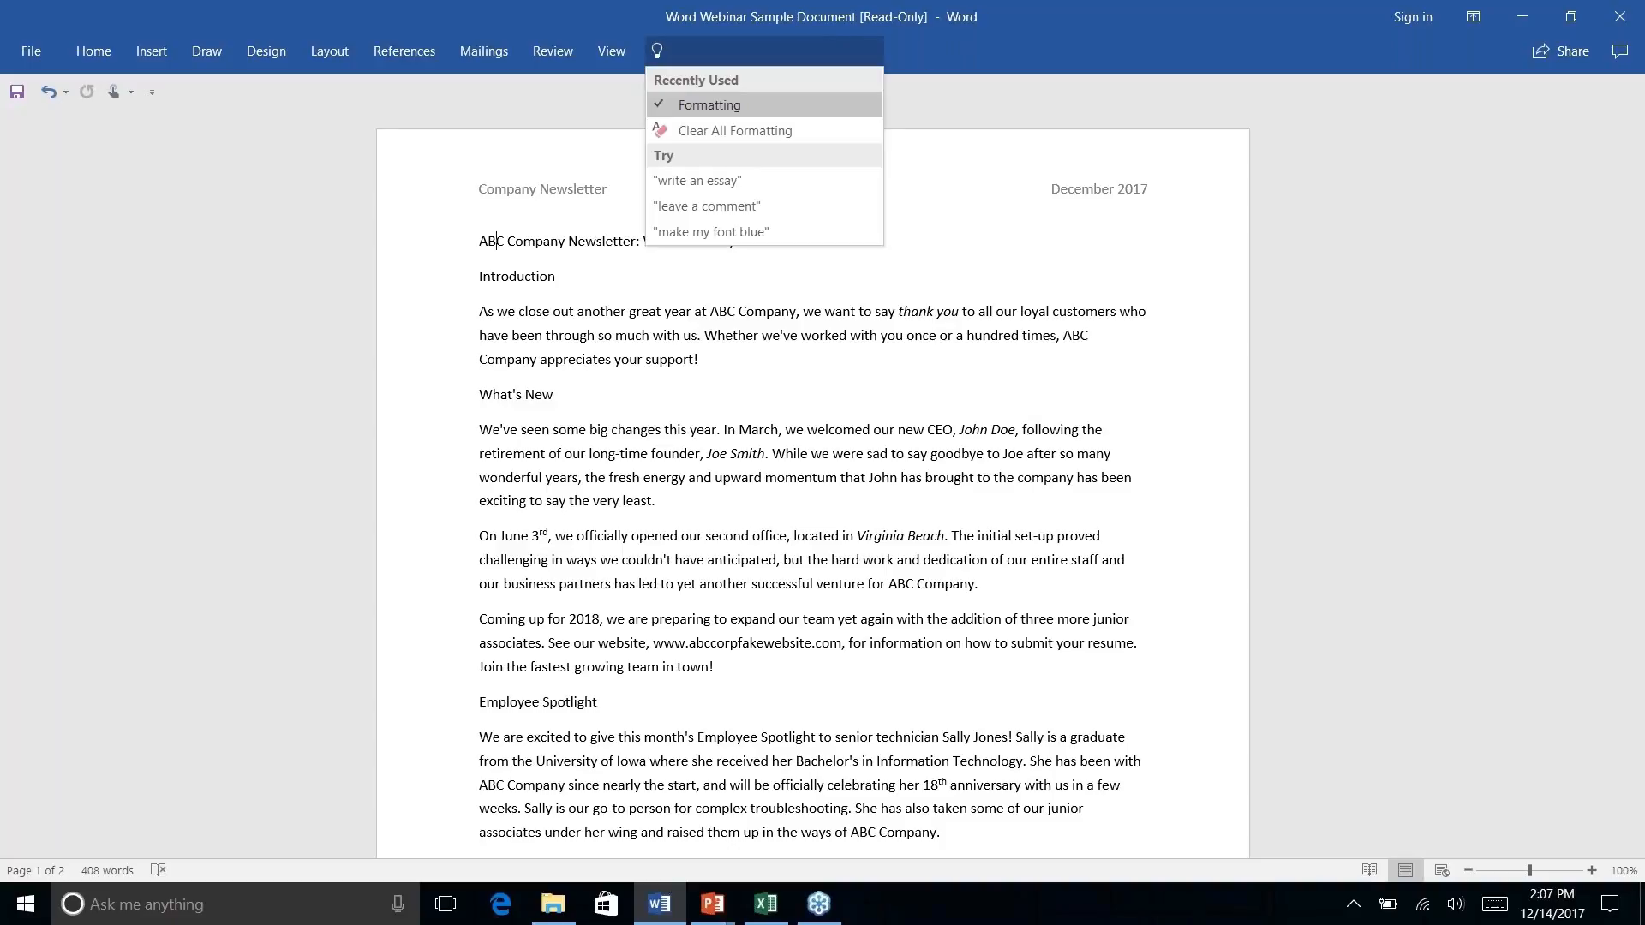
{"action": "type", "text": "add "}
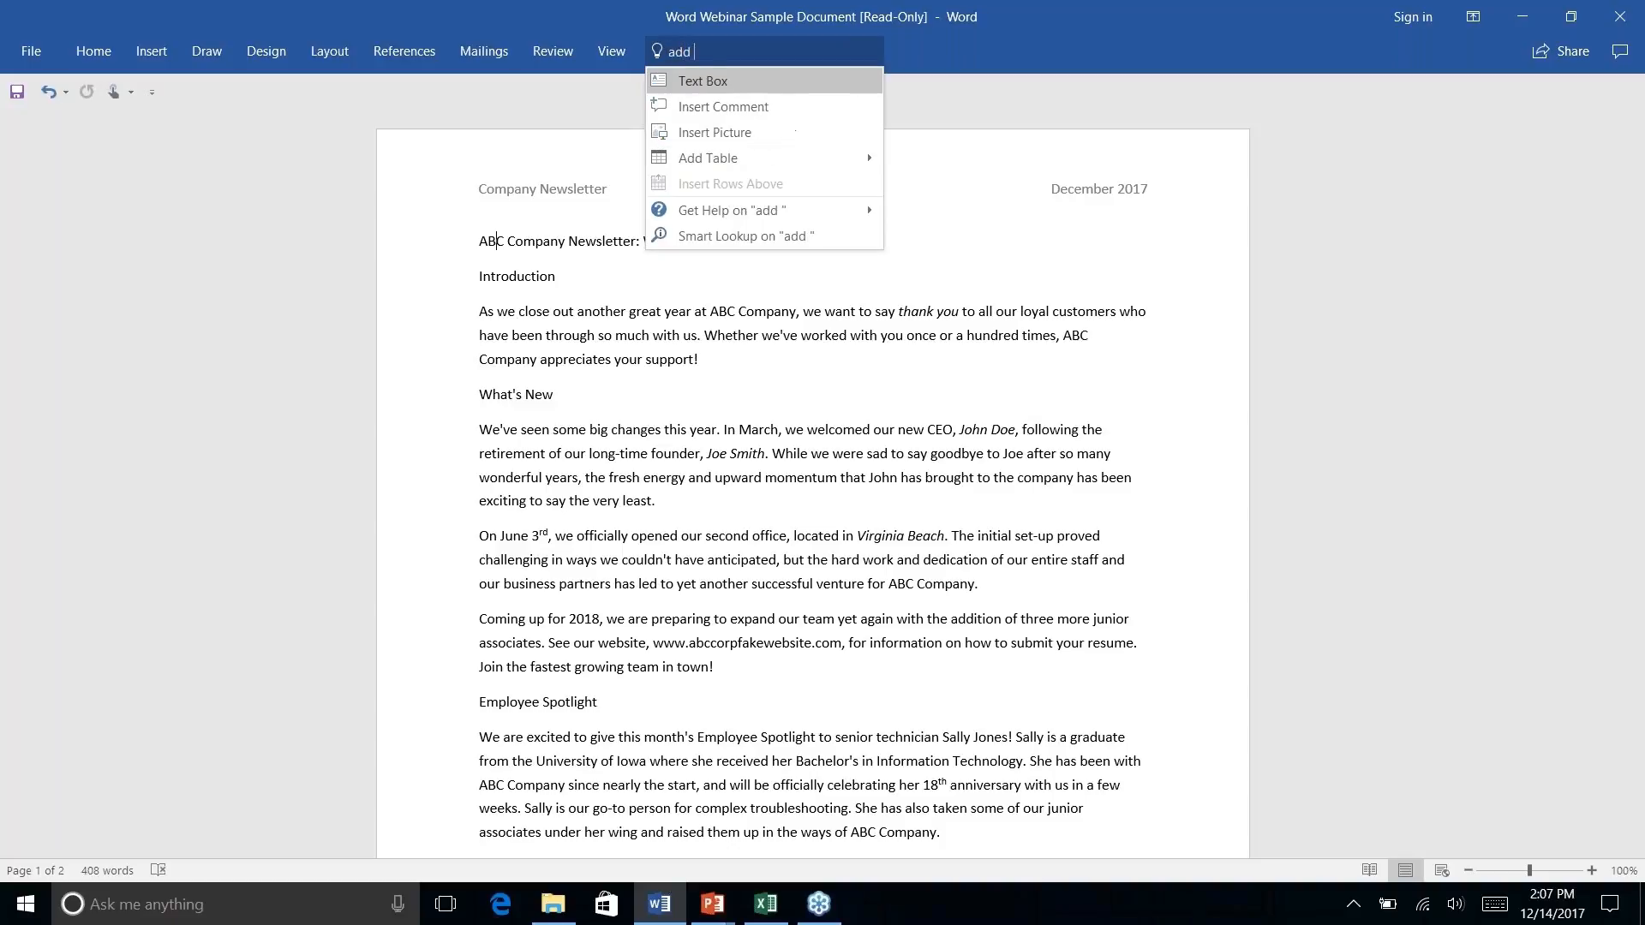
{"action": "type", "text": "link"}
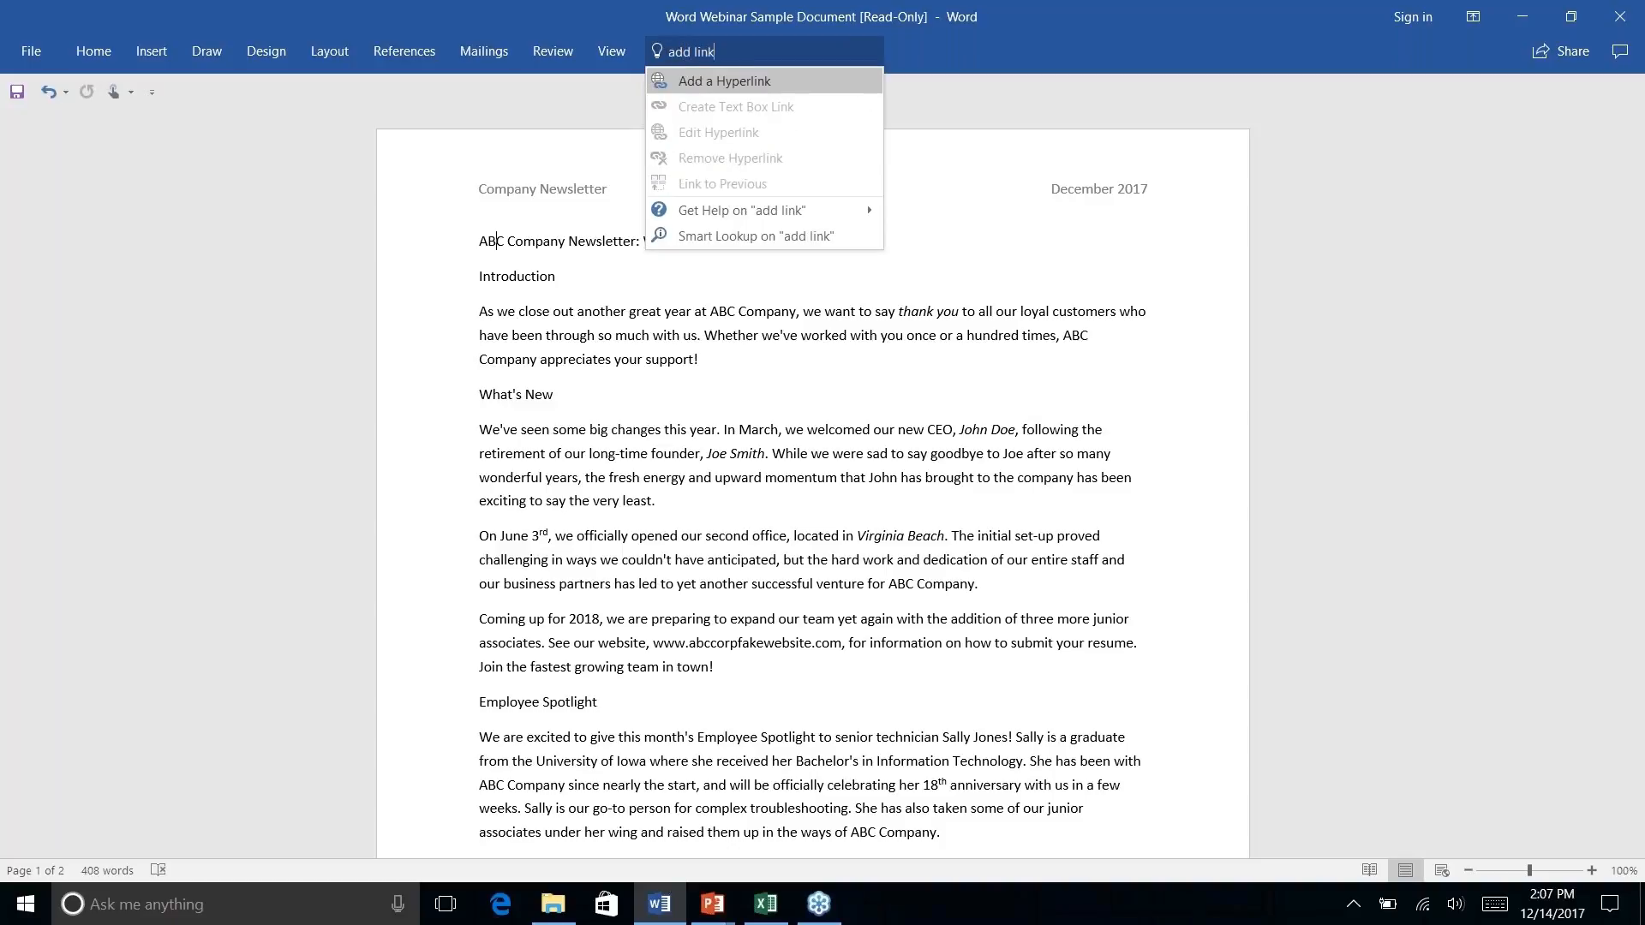
{"action": "left_click", "coordinate": [809, 81]}
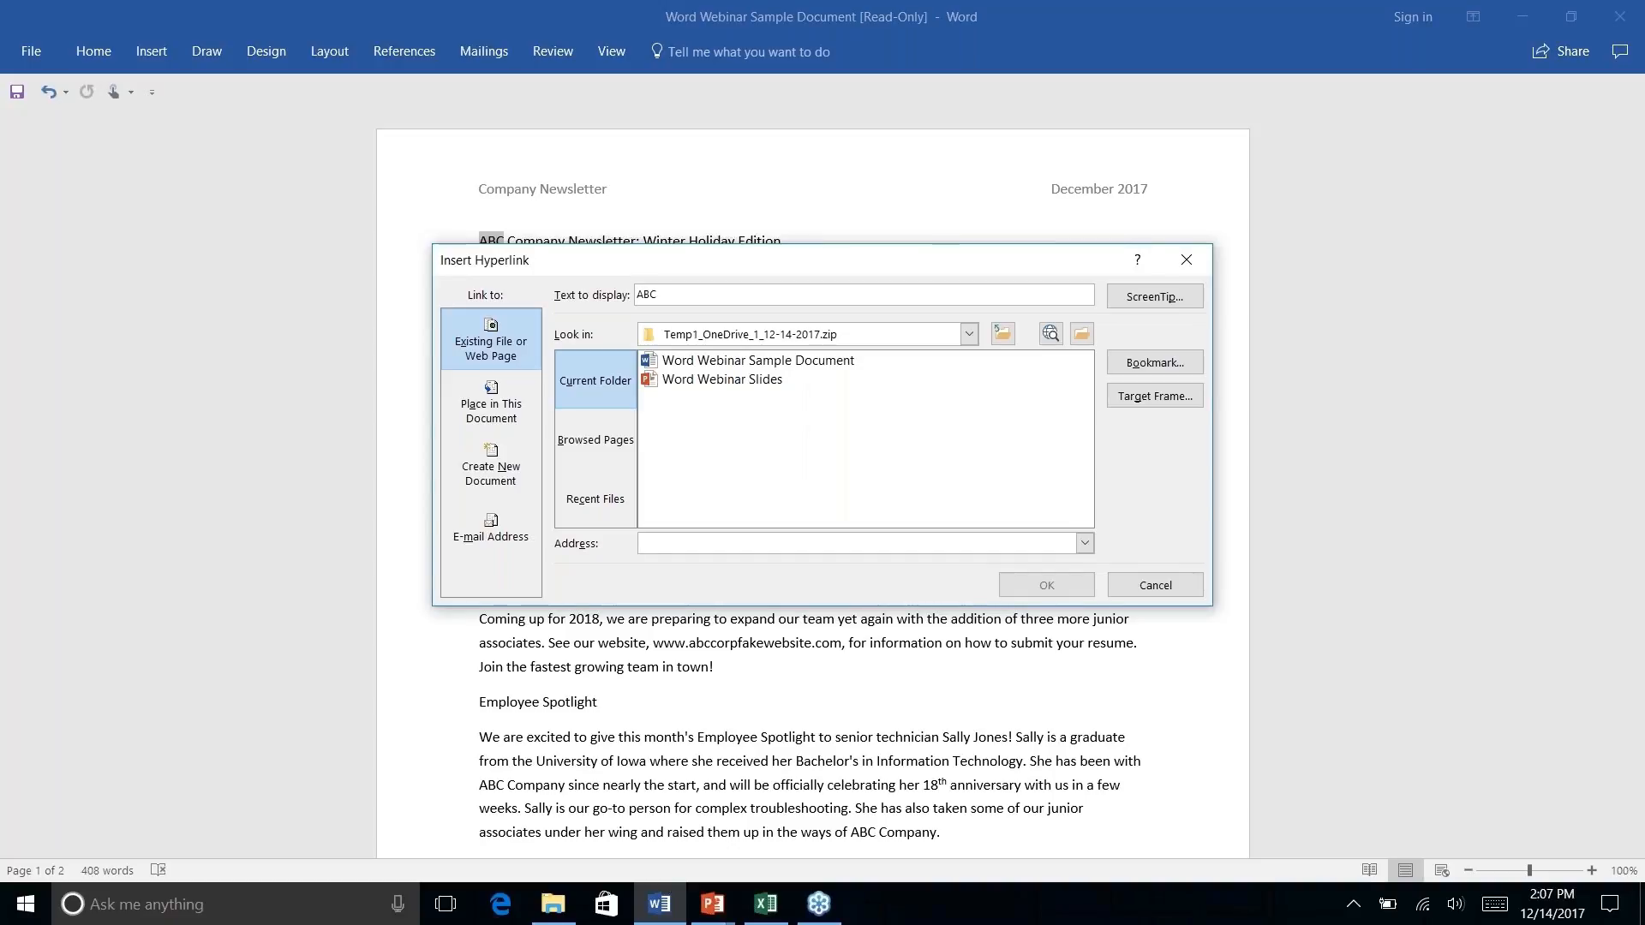
{"action": "left_click", "coordinate": [1186, 258]}
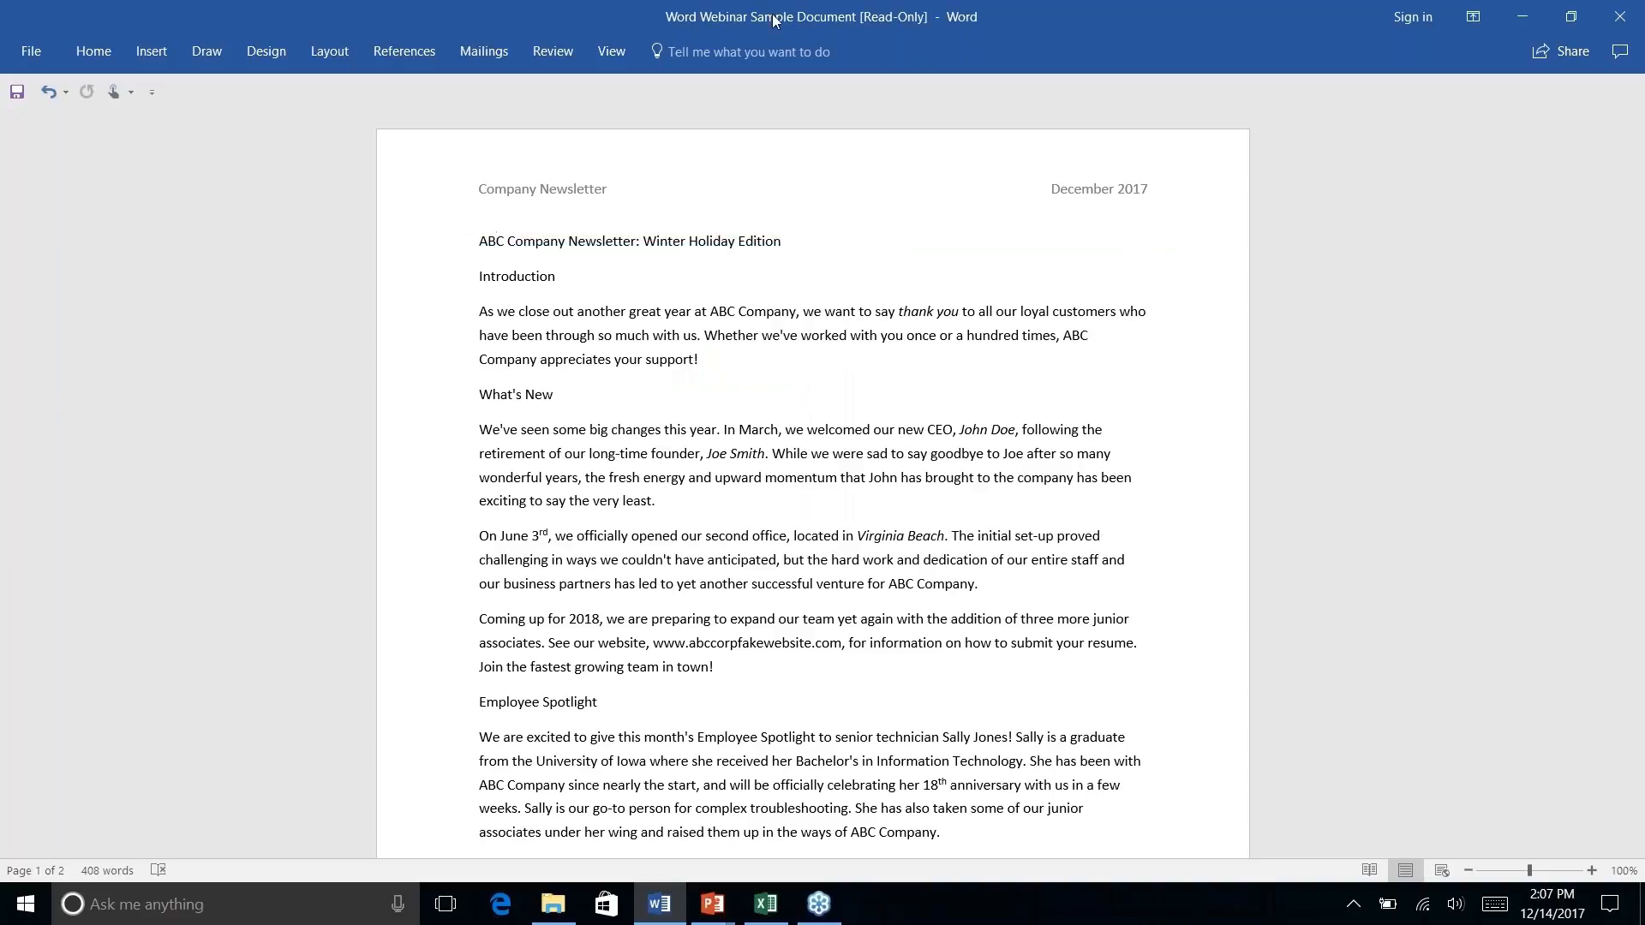
{"action": "left_click", "coordinate": [754, 52]}
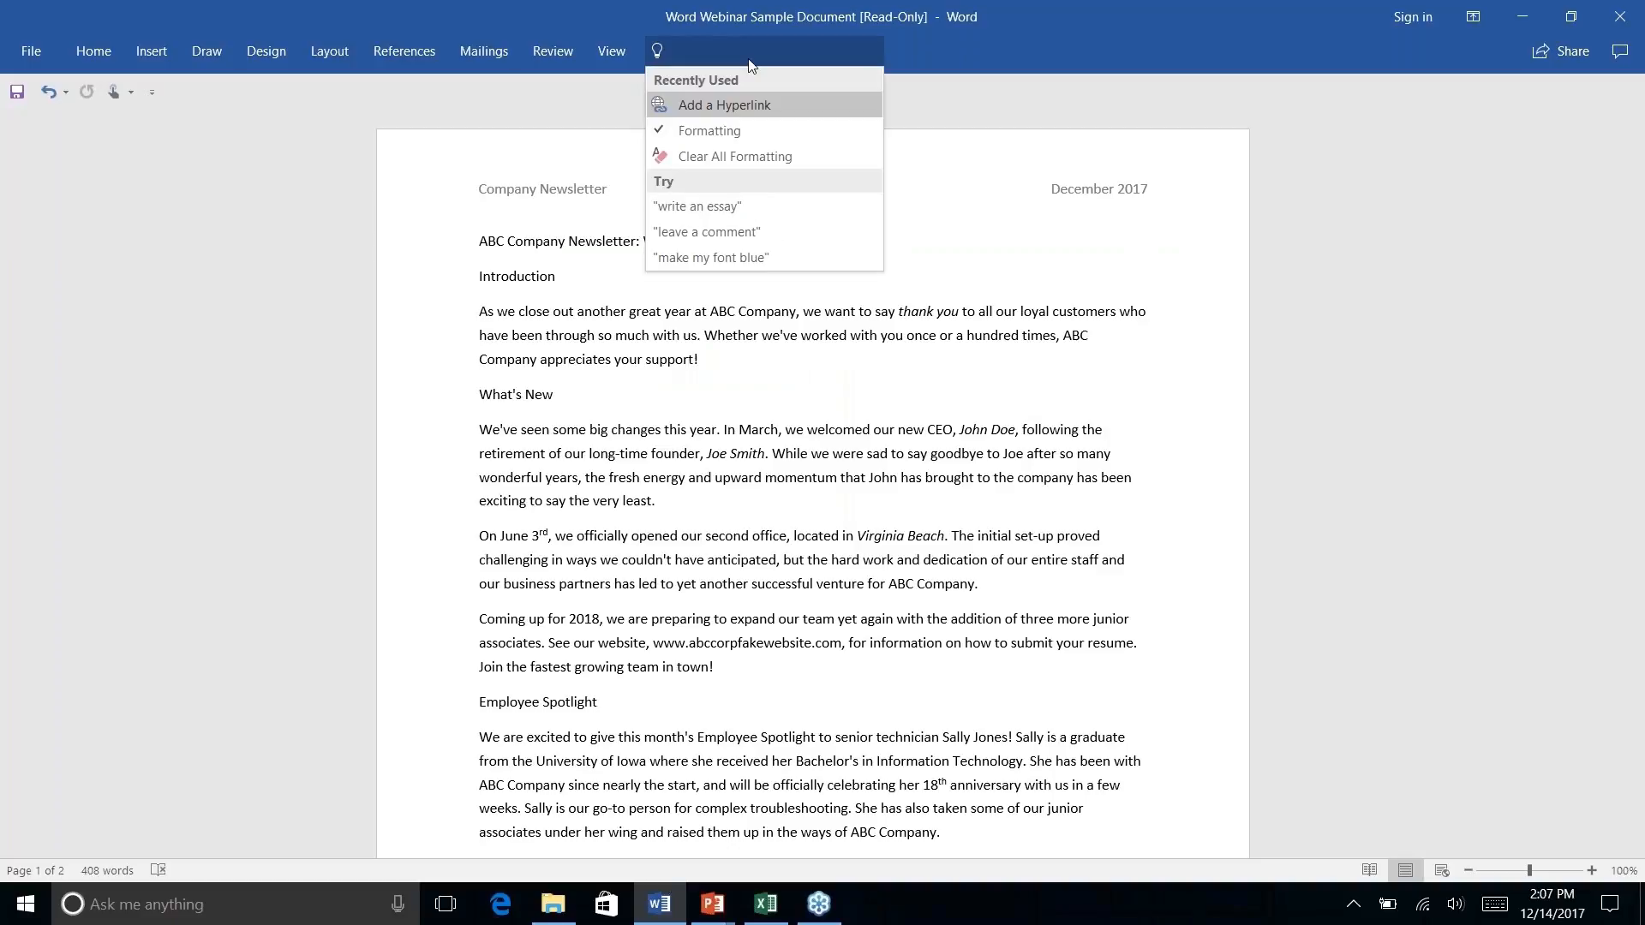
{"action": "left_click", "coordinate": [1154, 97]}
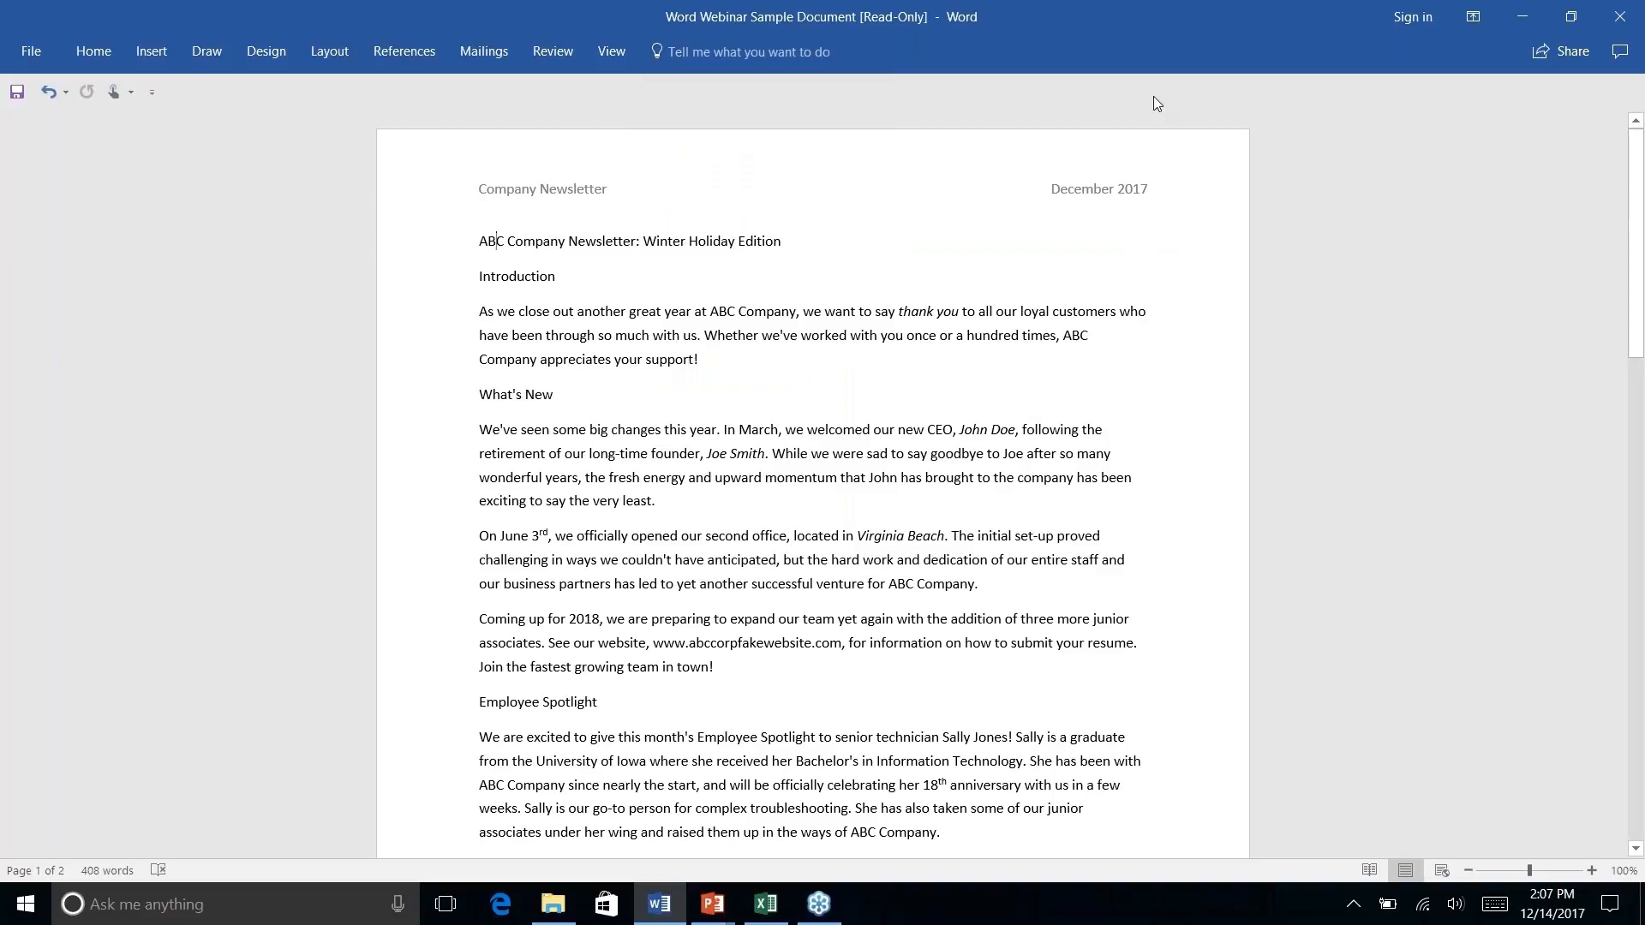
{"action": "left_click", "coordinate": [91, 59]}
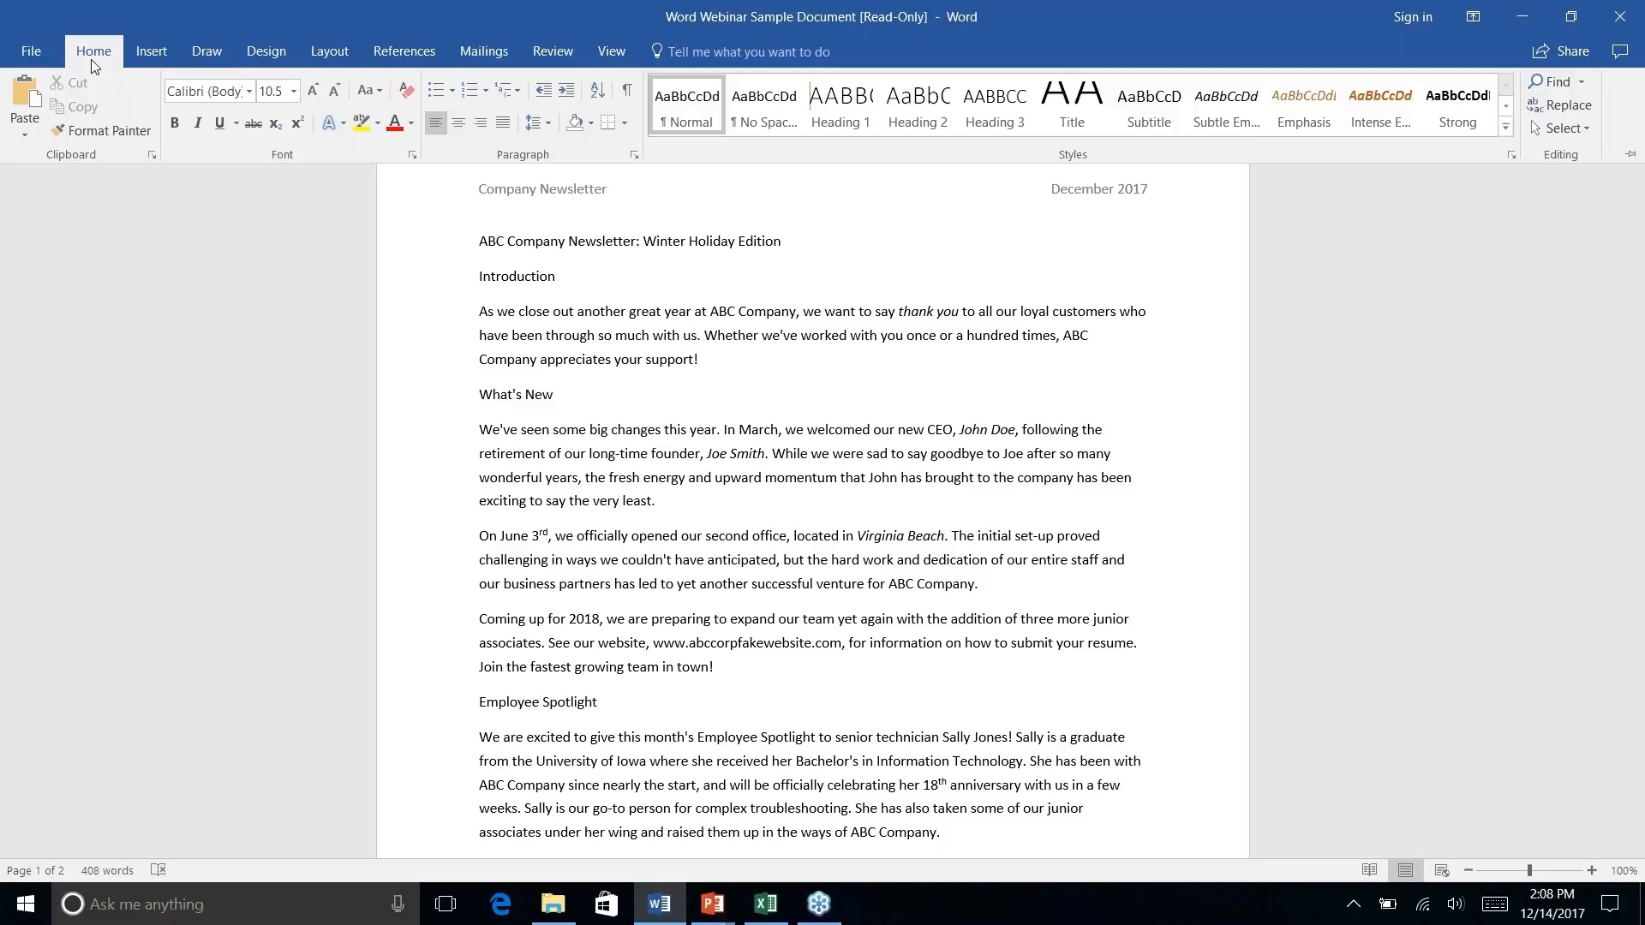
{"action": "key", "text": "alt+Tab"}
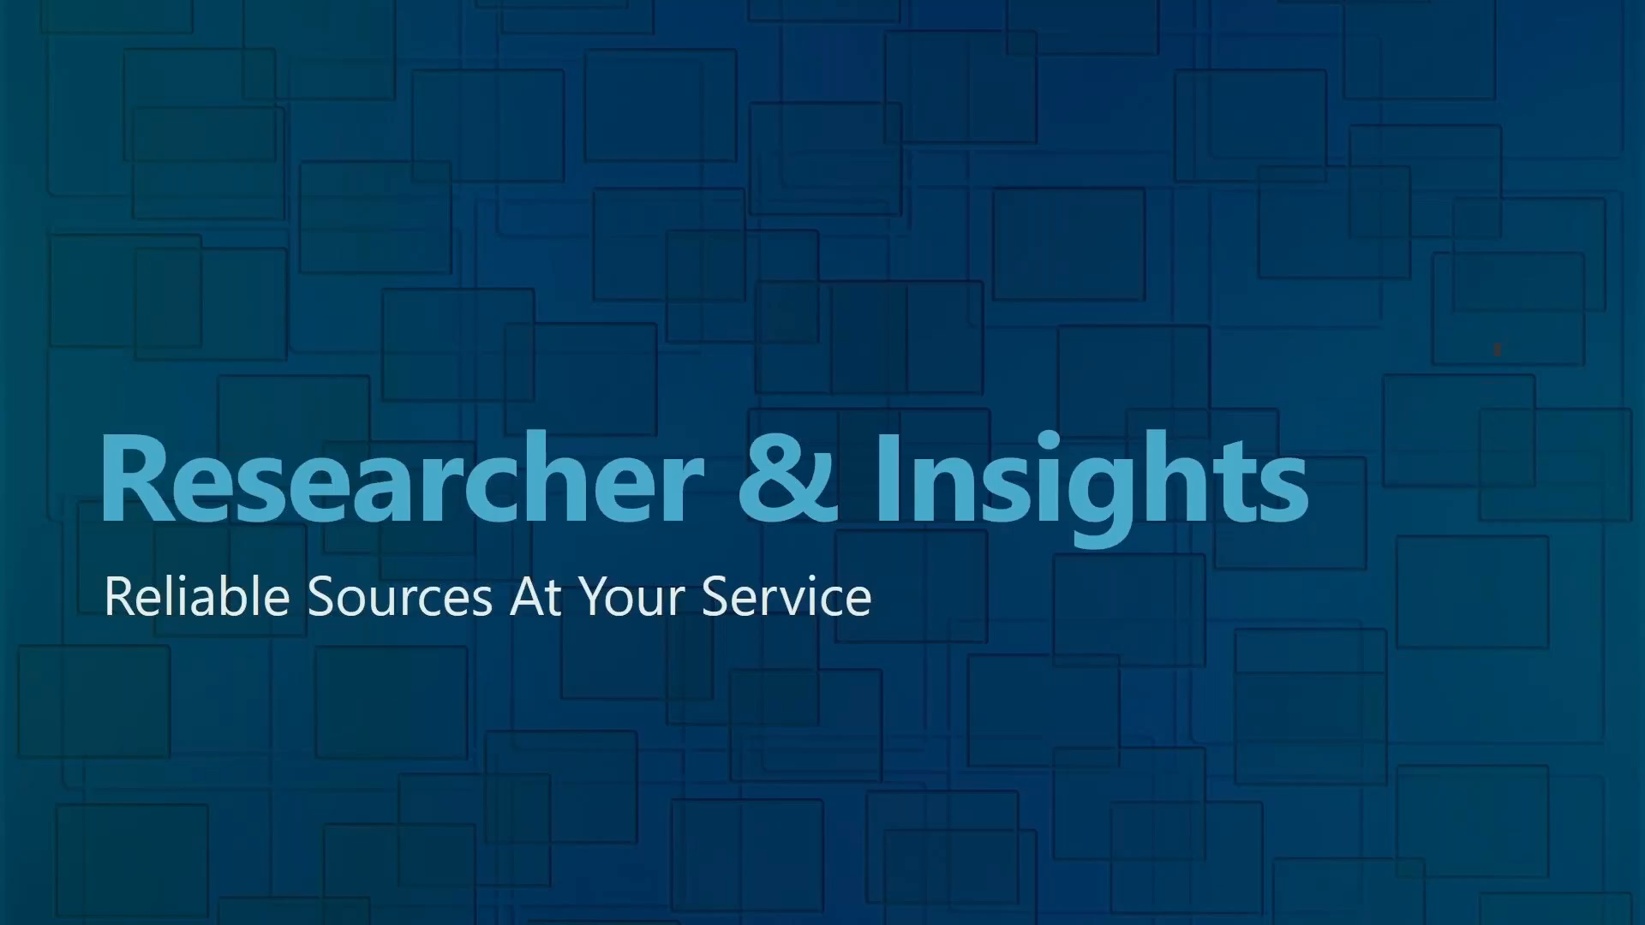
{"action": "key", "text": "alt+Tab"}
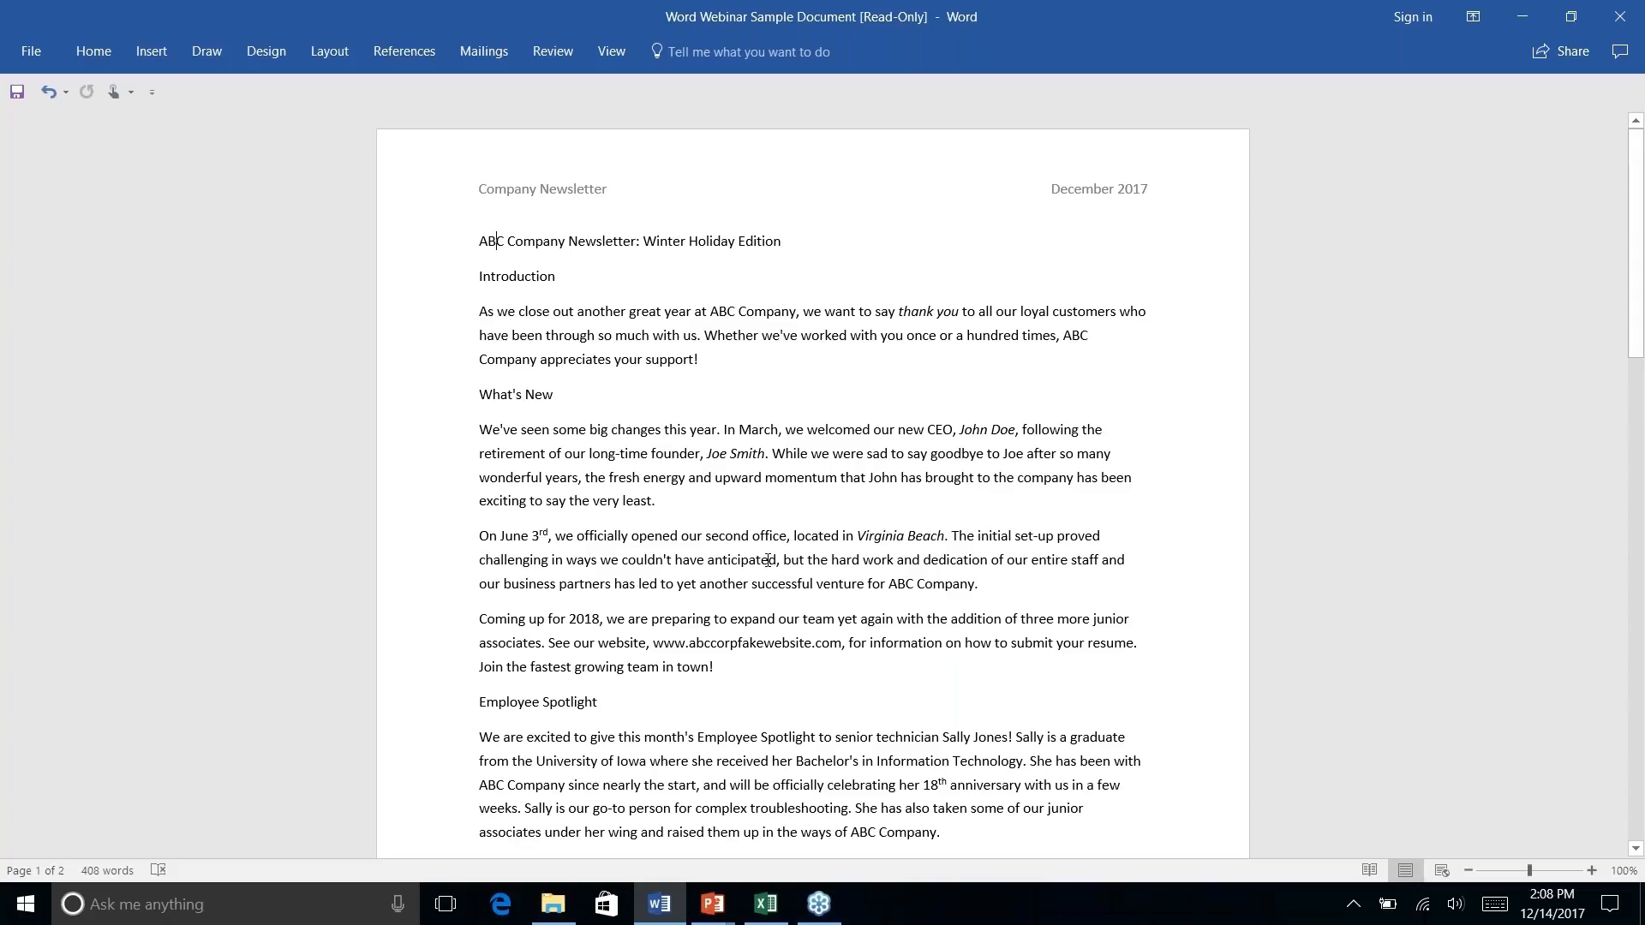
Look through both pages of the newsletter, placing the cursor after the History Lesson sentence.
{"action": "scroll", "coordinate": [768, 560], "scroll_direction": "down", "scroll_amount": 15}
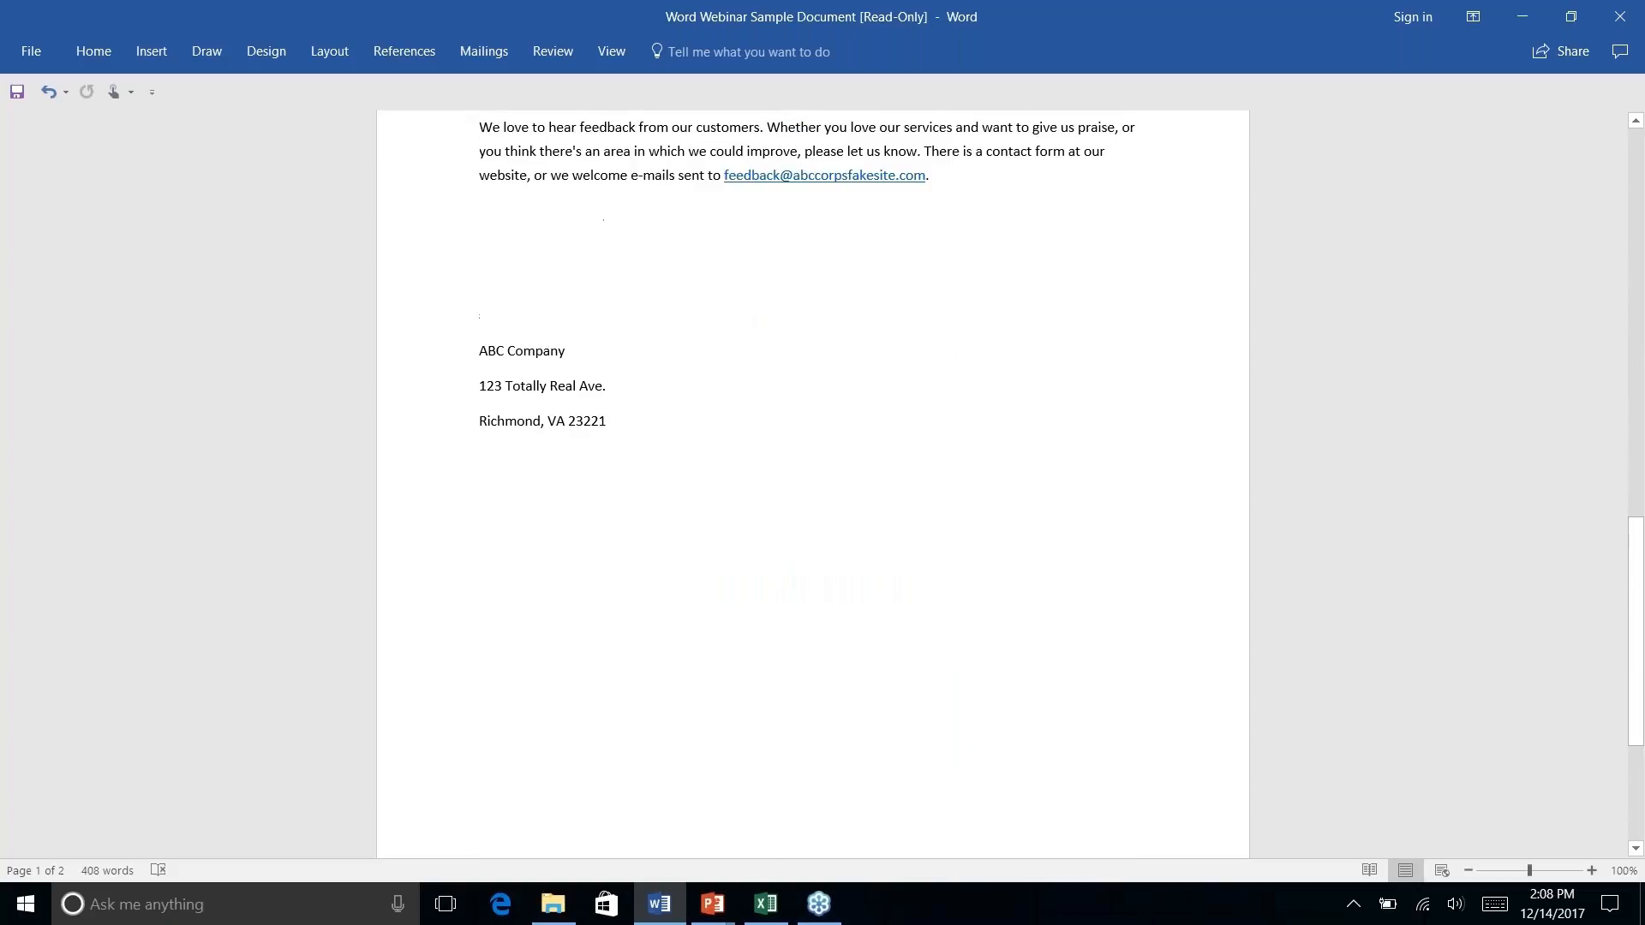
{"action": "scroll", "coordinate": [813, 484], "scroll_direction": "up", "scroll_amount": 15}
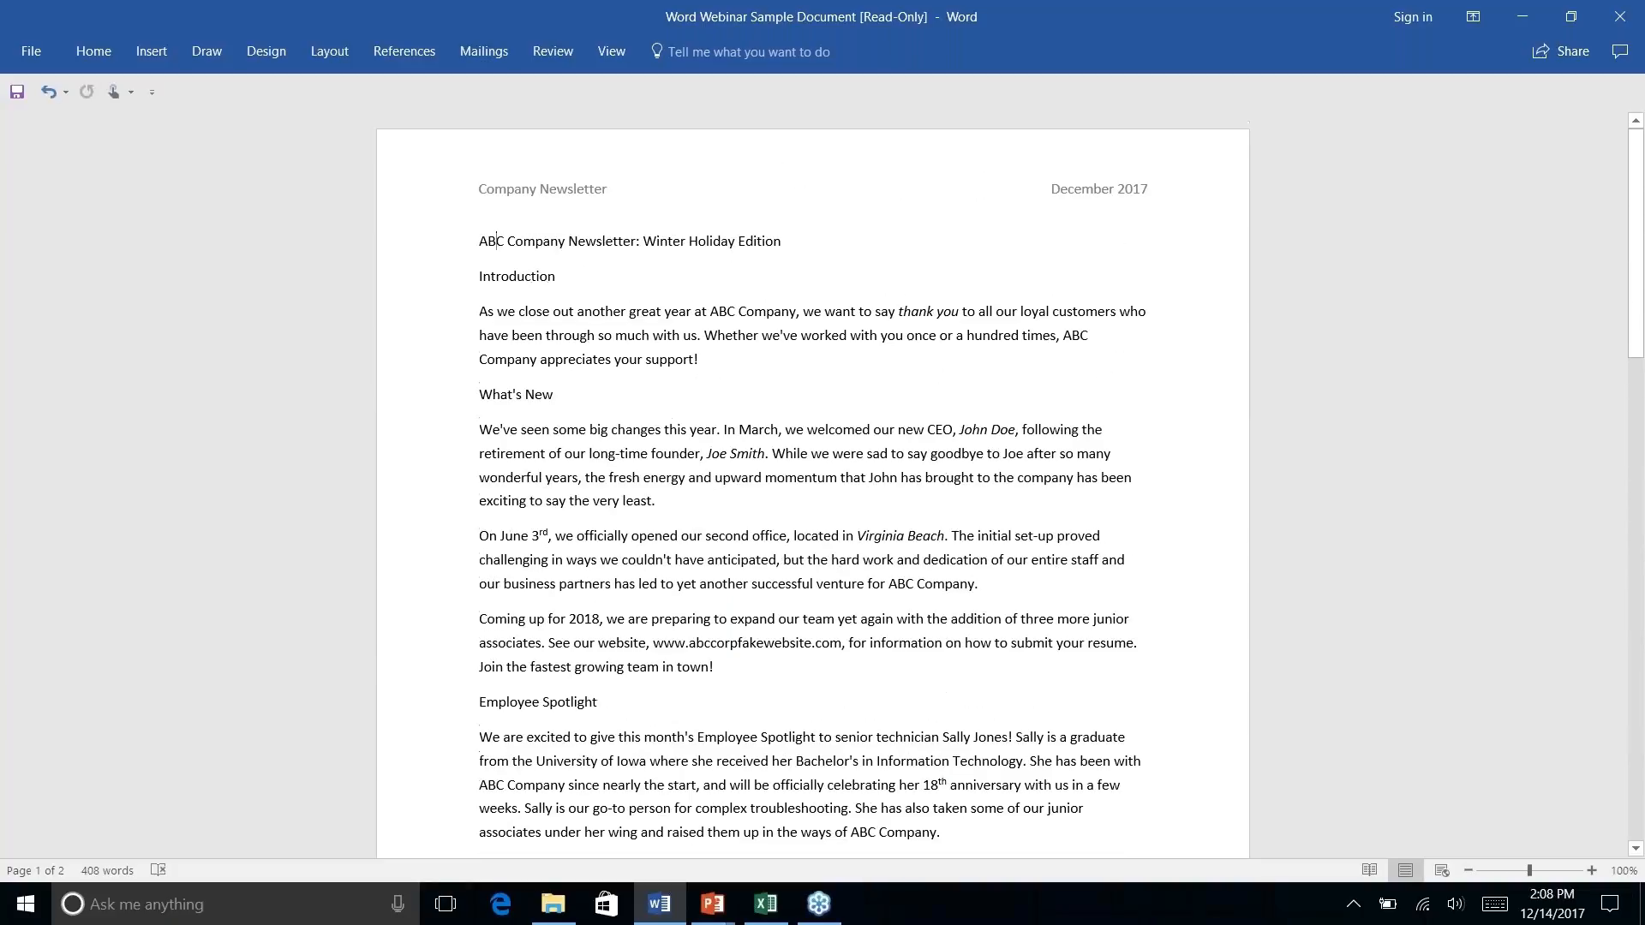
{"action": "scroll", "coordinate": [812, 485], "scroll_direction": "down", "scroll_amount": 1}
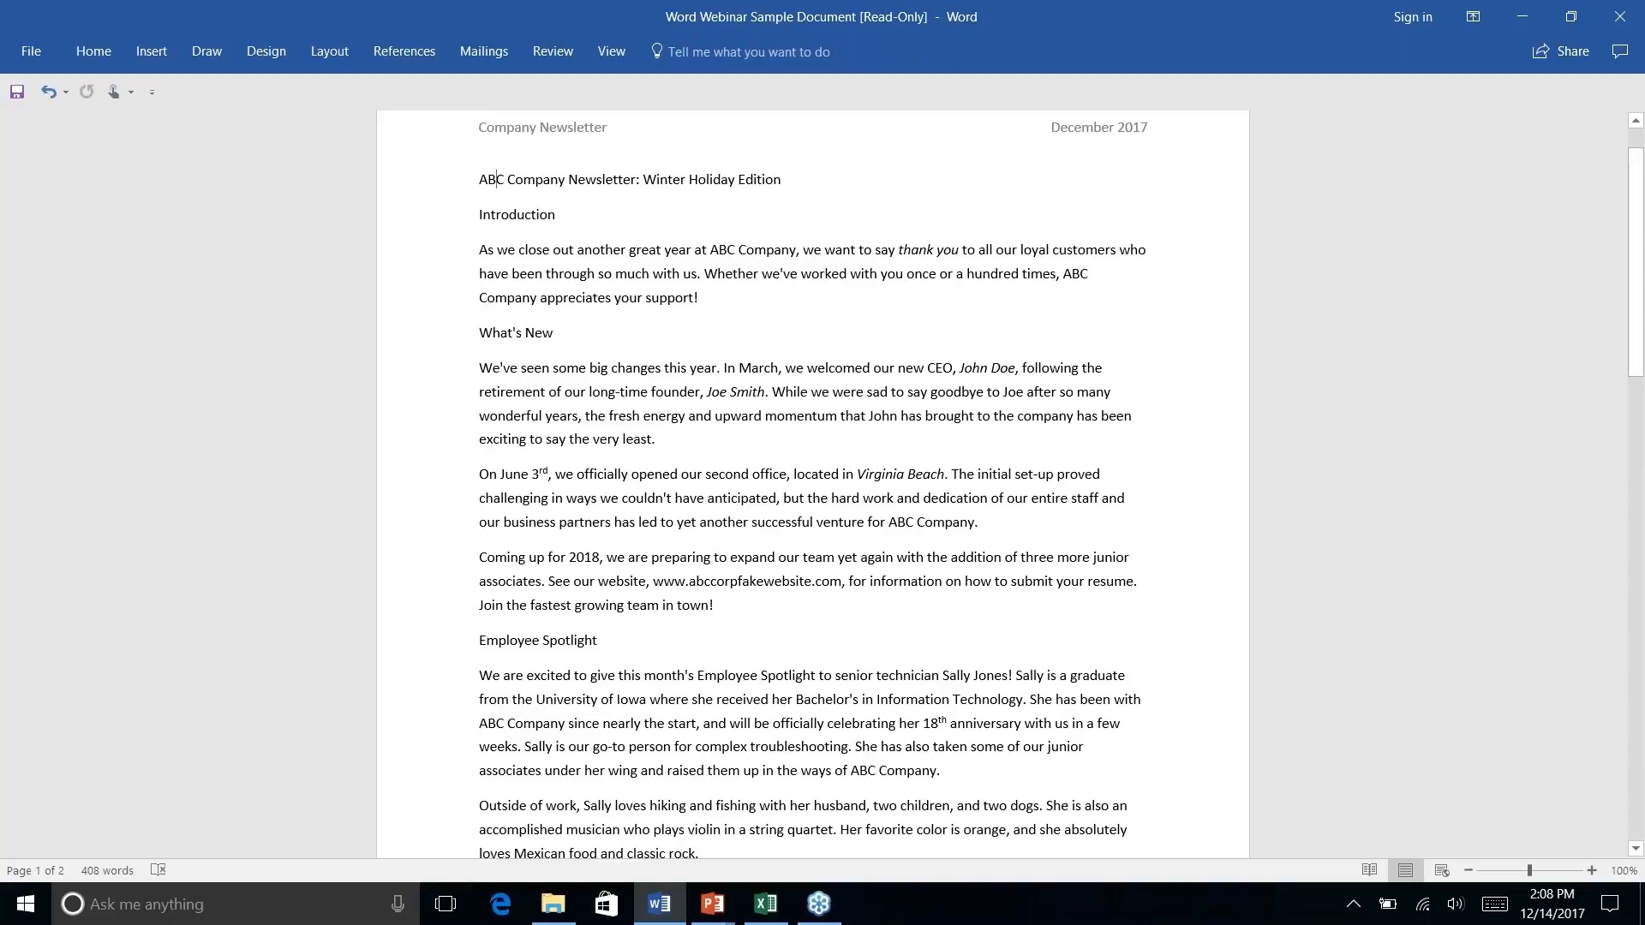
{"action": "scroll", "coordinate": [812, 565], "scroll_direction": "down", "scroll_amount": 8}
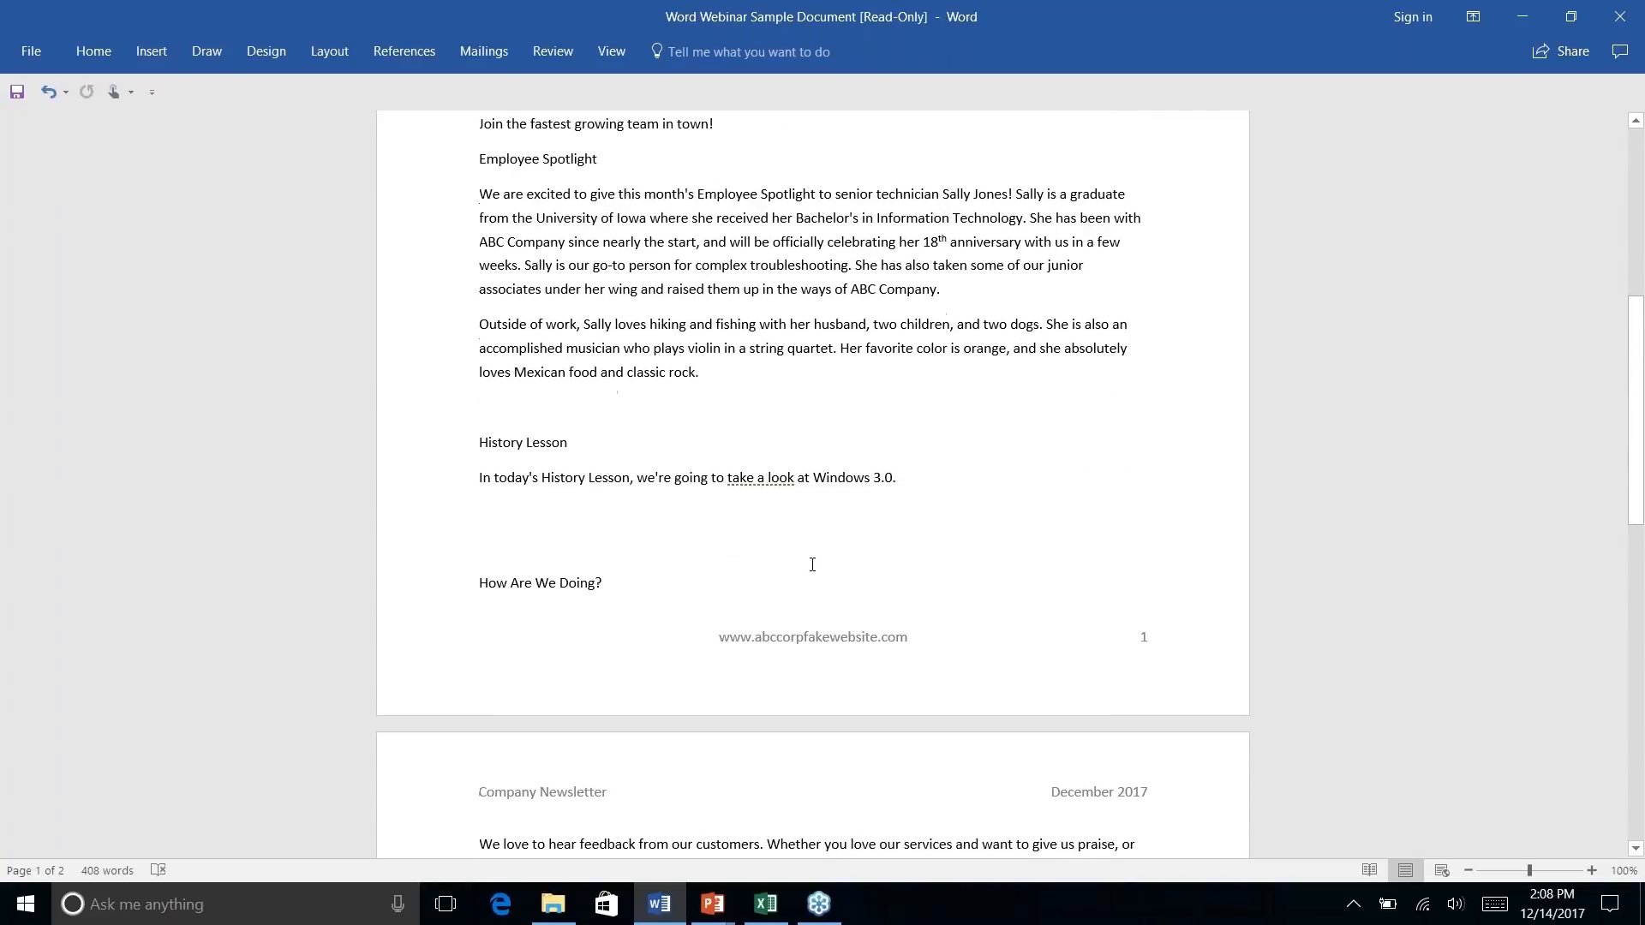
{"action": "left_click", "coordinate": [917, 484]}
{"action": "scroll", "coordinate": [937, 510], "scroll_direction": "down", "scroll_amount": 3}
{"action": "scroll", "coordinate": [937, 511], "scroll_direction": "up", "scroll_amount": 4}
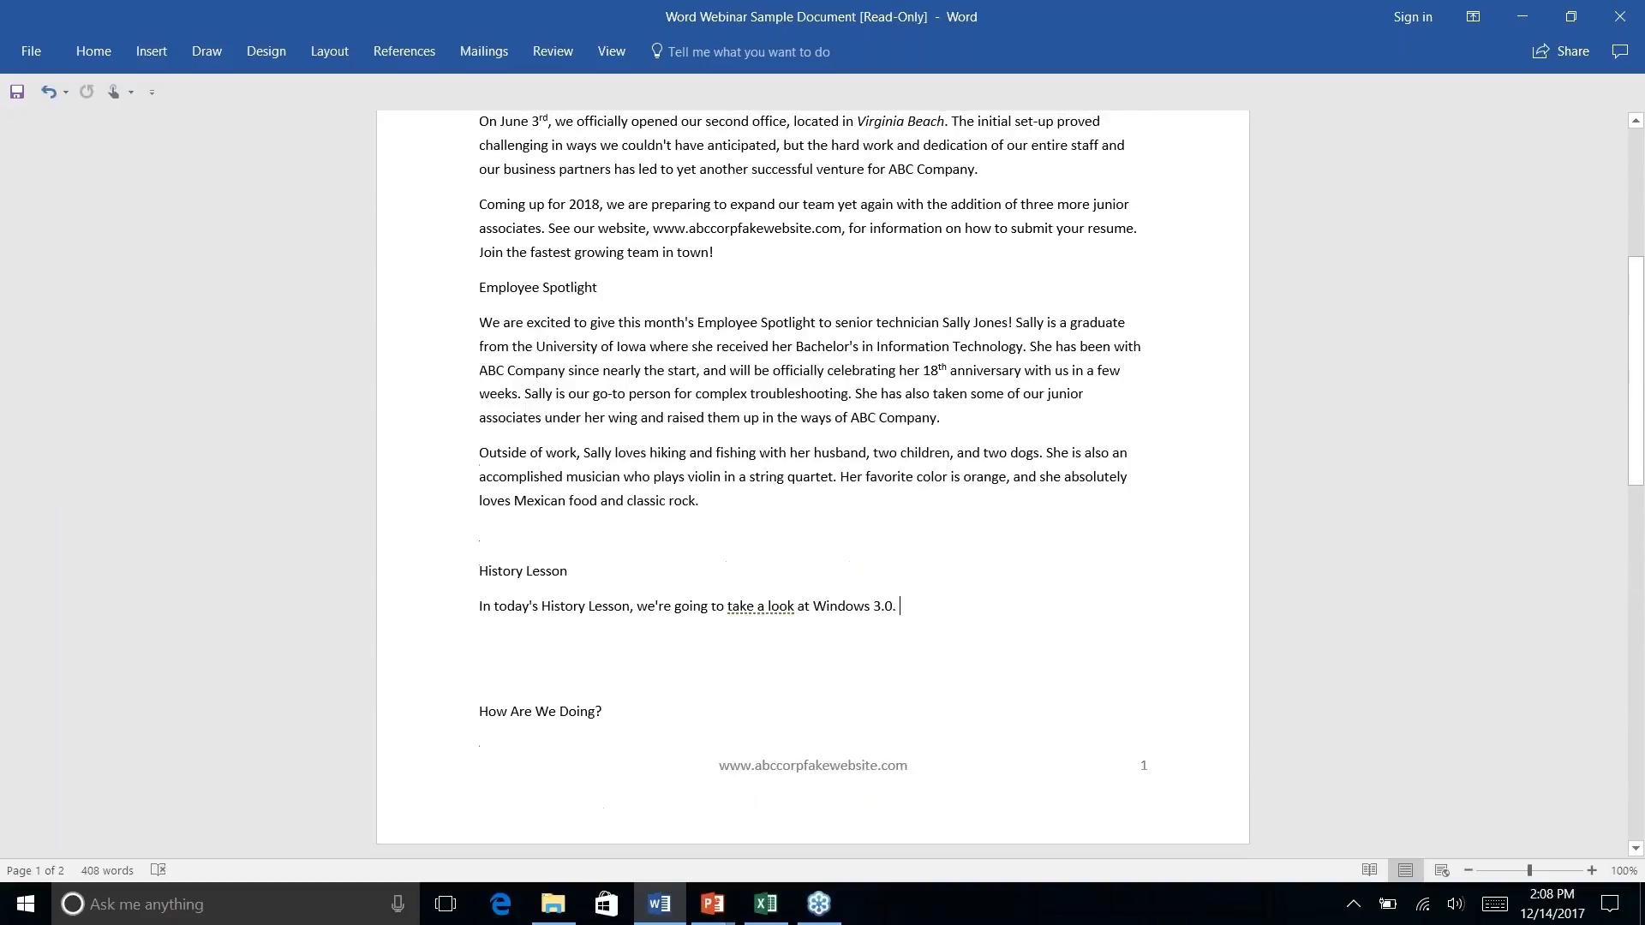
{"action": "scroll", "coordinate": [812, 477], "scroll_direction": "up", "scroll_amount": 5}
{"action": "scroll", "coordinate": [812, 476], "scroll_direction": "down", "scroll_amount": 5}
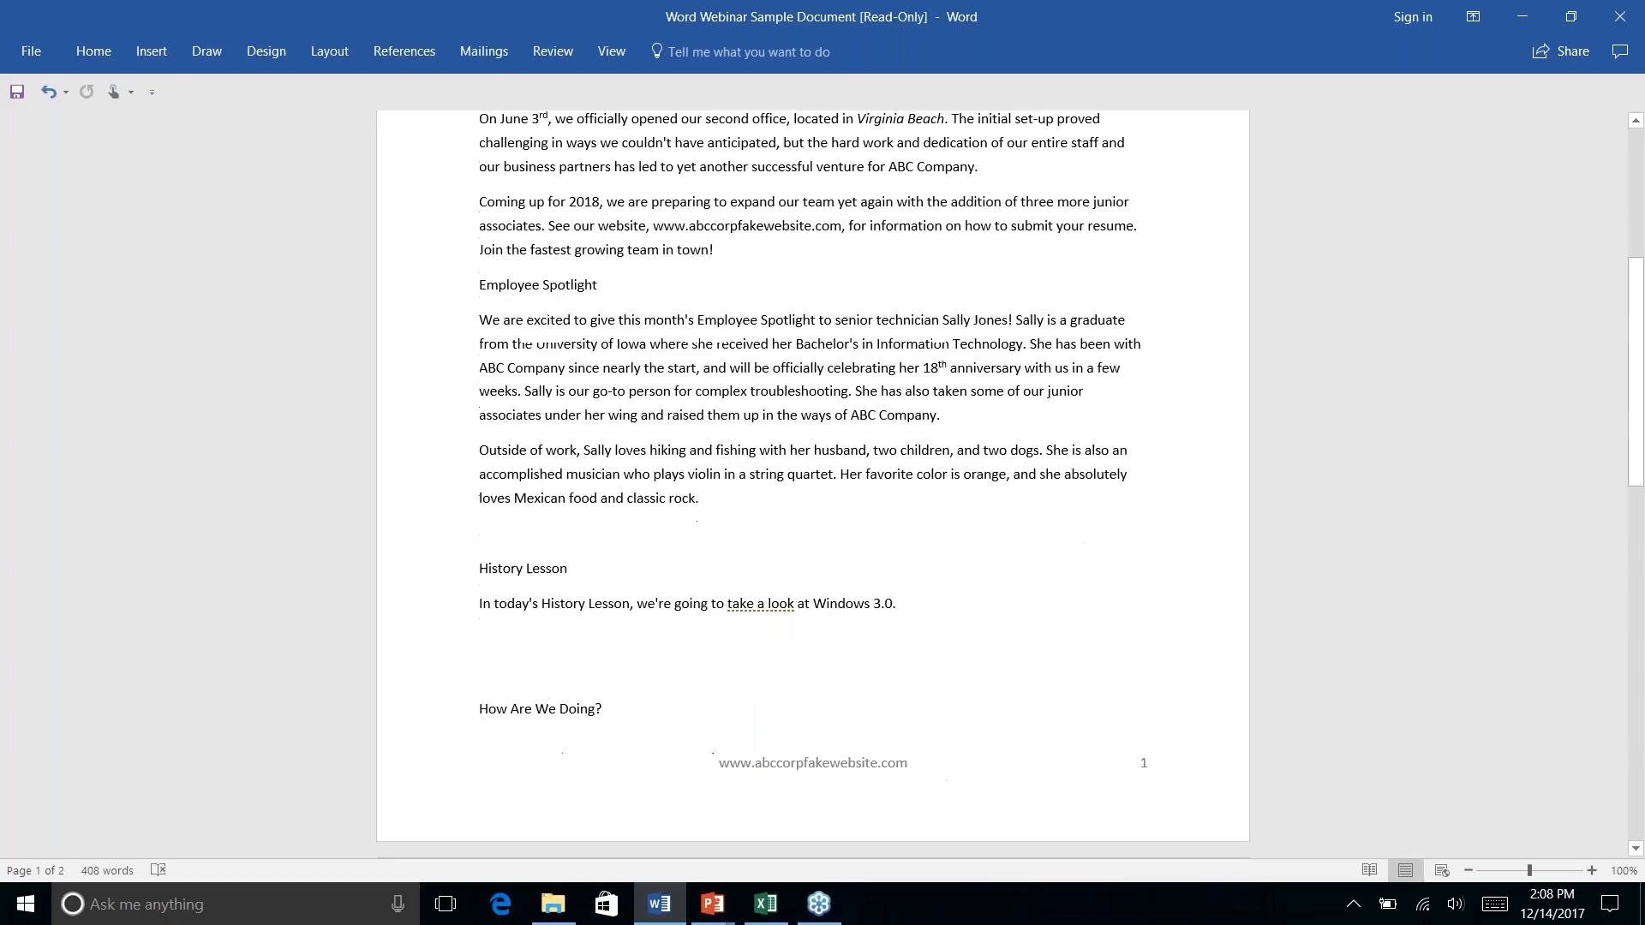
Run Smart Lookup on the text "Windows 3.0." in the History Lesson section.
{"action": "scroll", "coordinate": [812, 477], "scroll_direction": "down", "scroll_amount": 1}
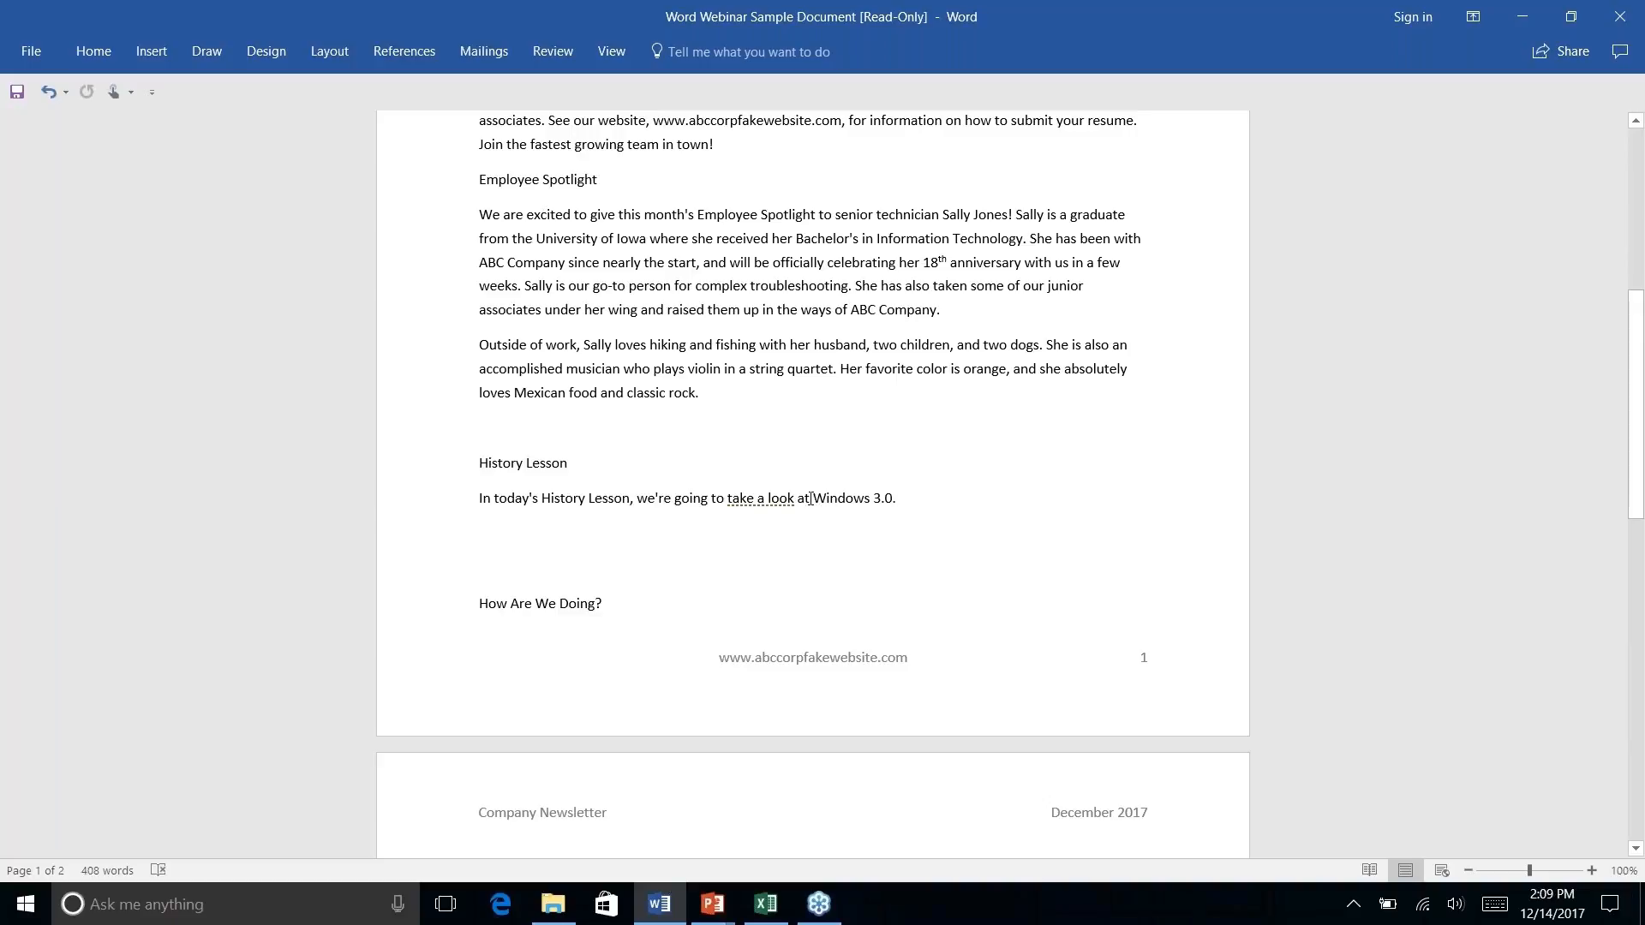
{"action": "left_click_drag", "start_coordinate": [815, 500], "coordinate": [950, 491]}
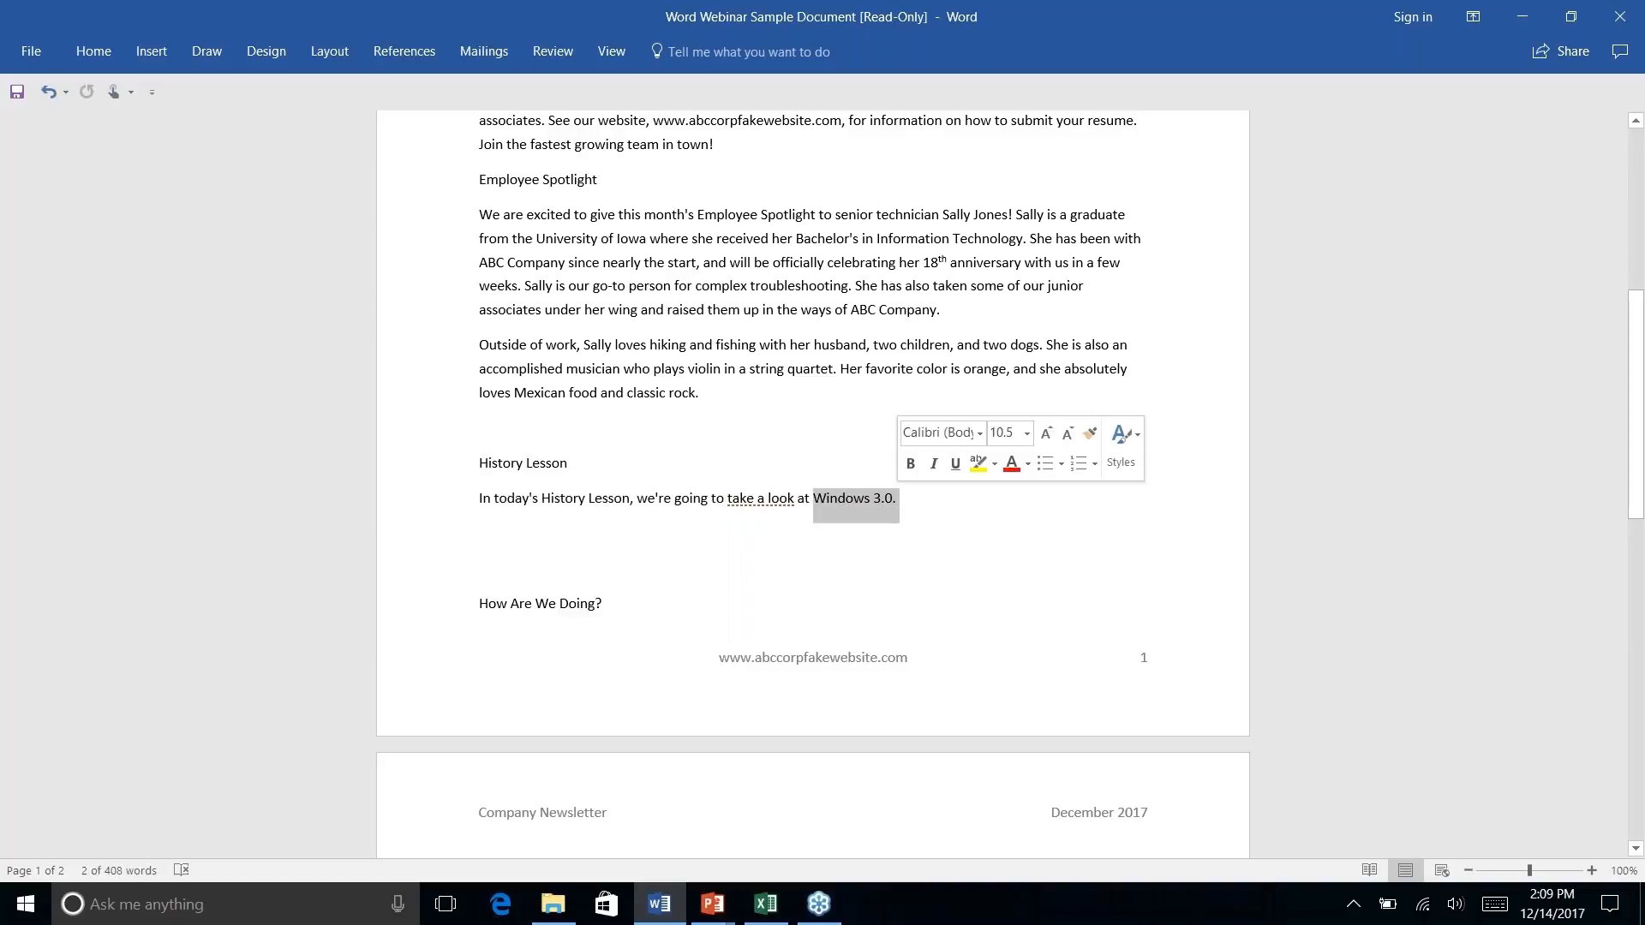
{"action": "right_click", "coordinate": [895, 502]}
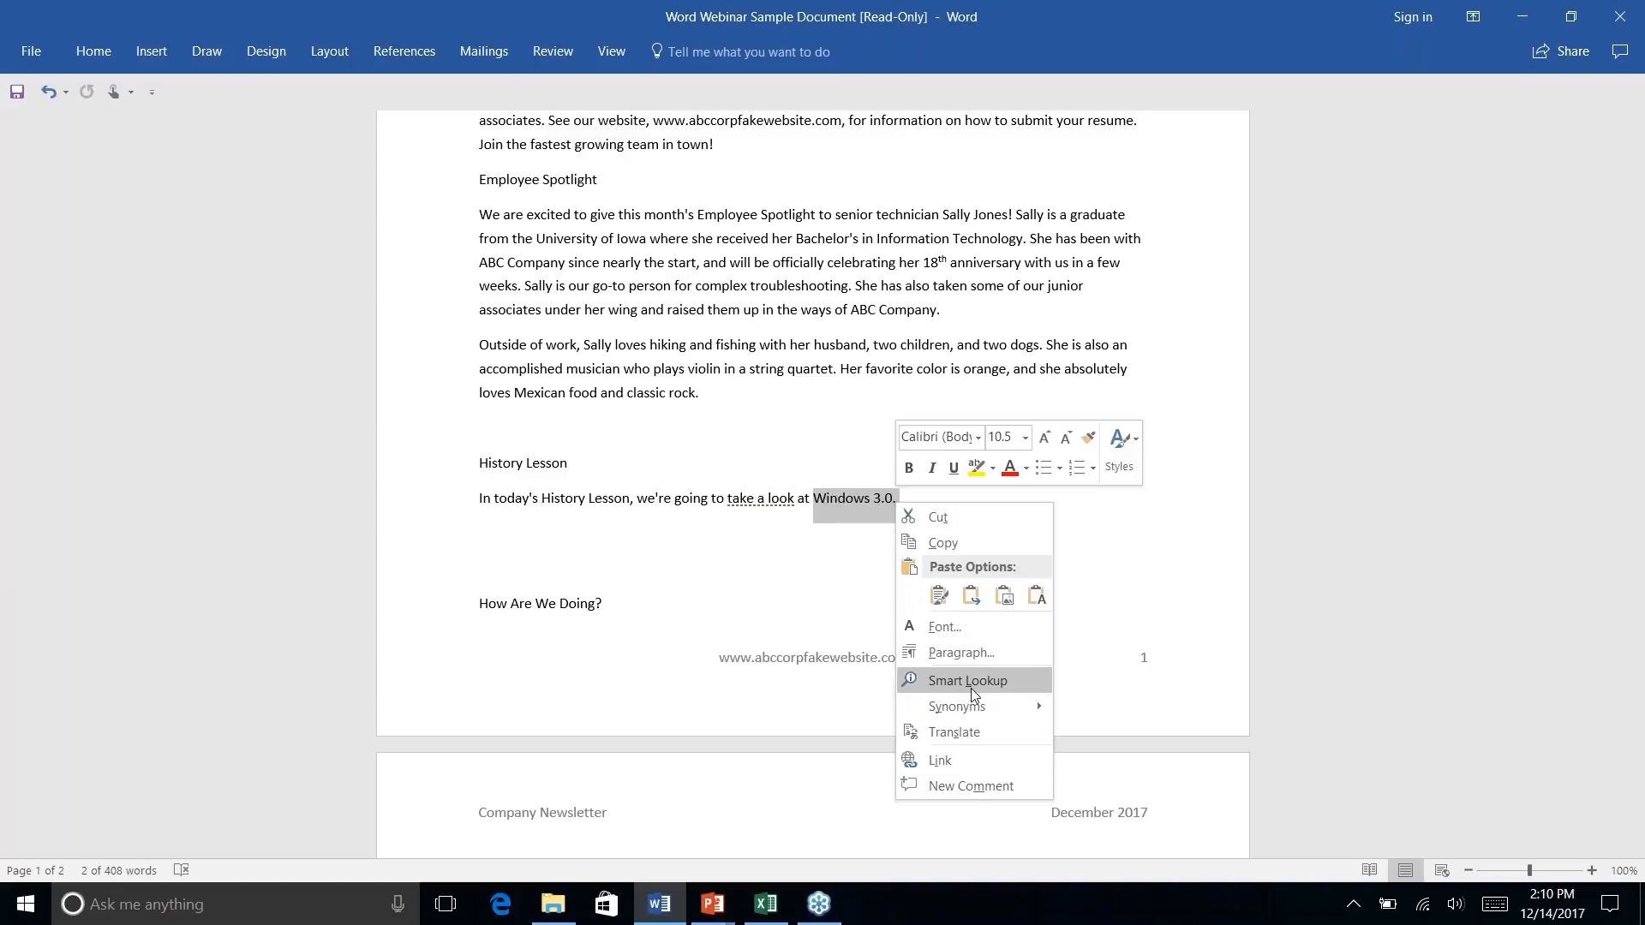
{"action": "left_click", "coordinate": [943, 681]}
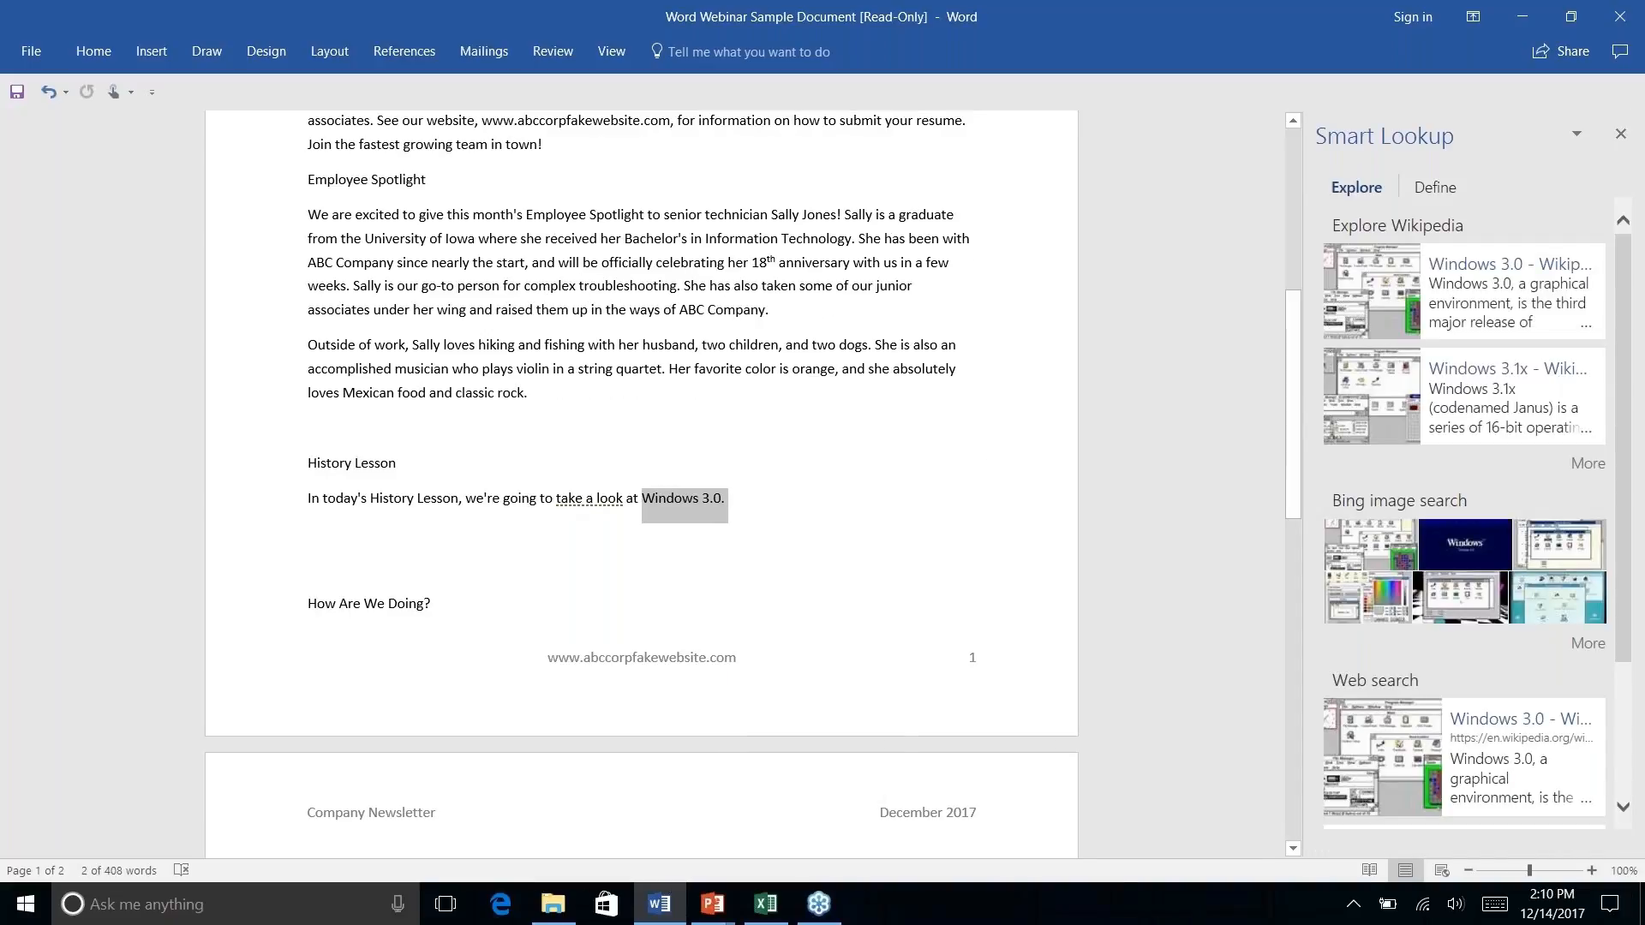
Examine the Wikipedia, Bing image and web search results in Smart Lookup for Windows 3.0.
{"action": "left_click", "coordinate": [1460, 482]}
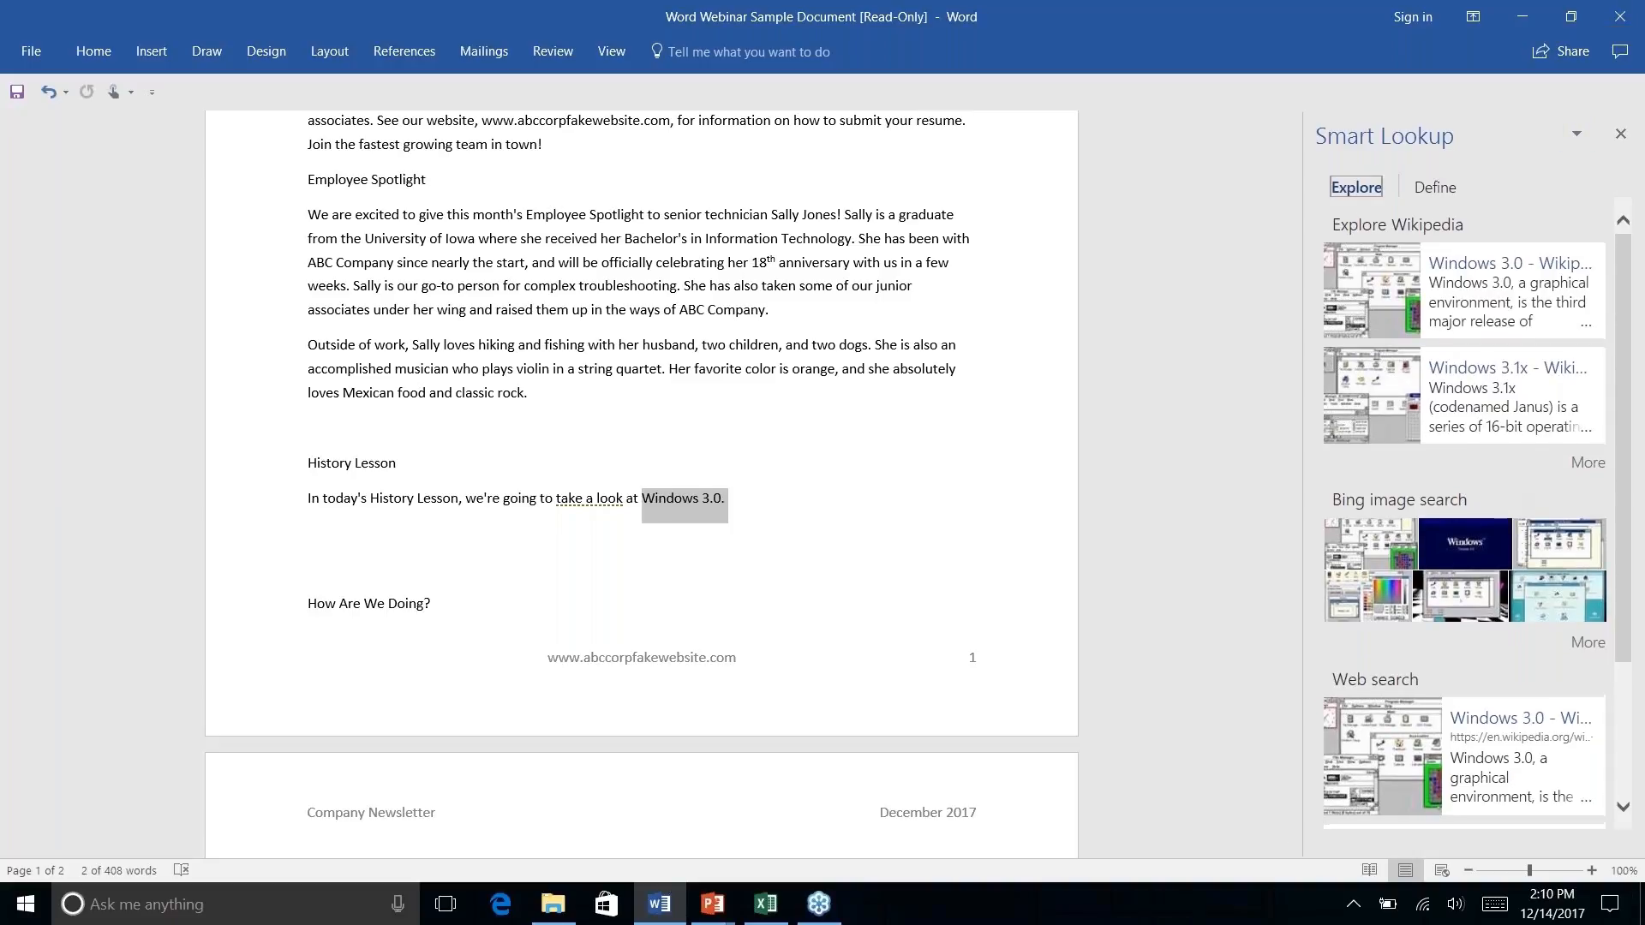
{"action": "scroll", "coordinate": [1466, 514], "scroll_direction": "down", "scroll_amount": 3}
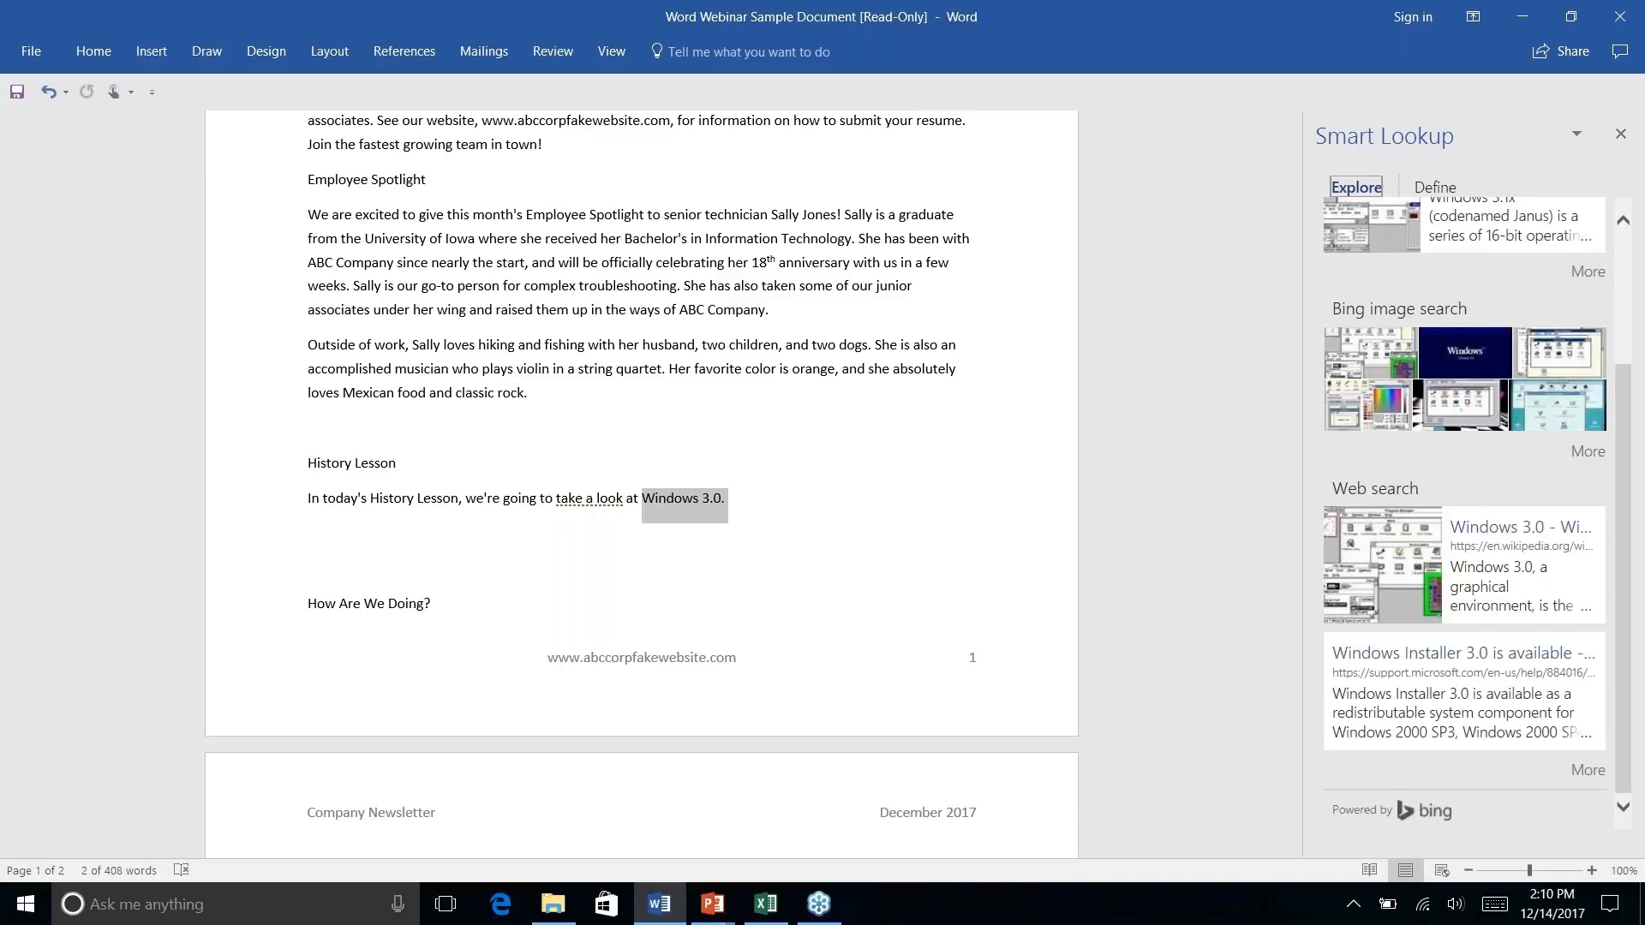
{"action": "scroll", "coordinate": [1509, 379], "scroll_direction": "up", "scroll_amount": 3}
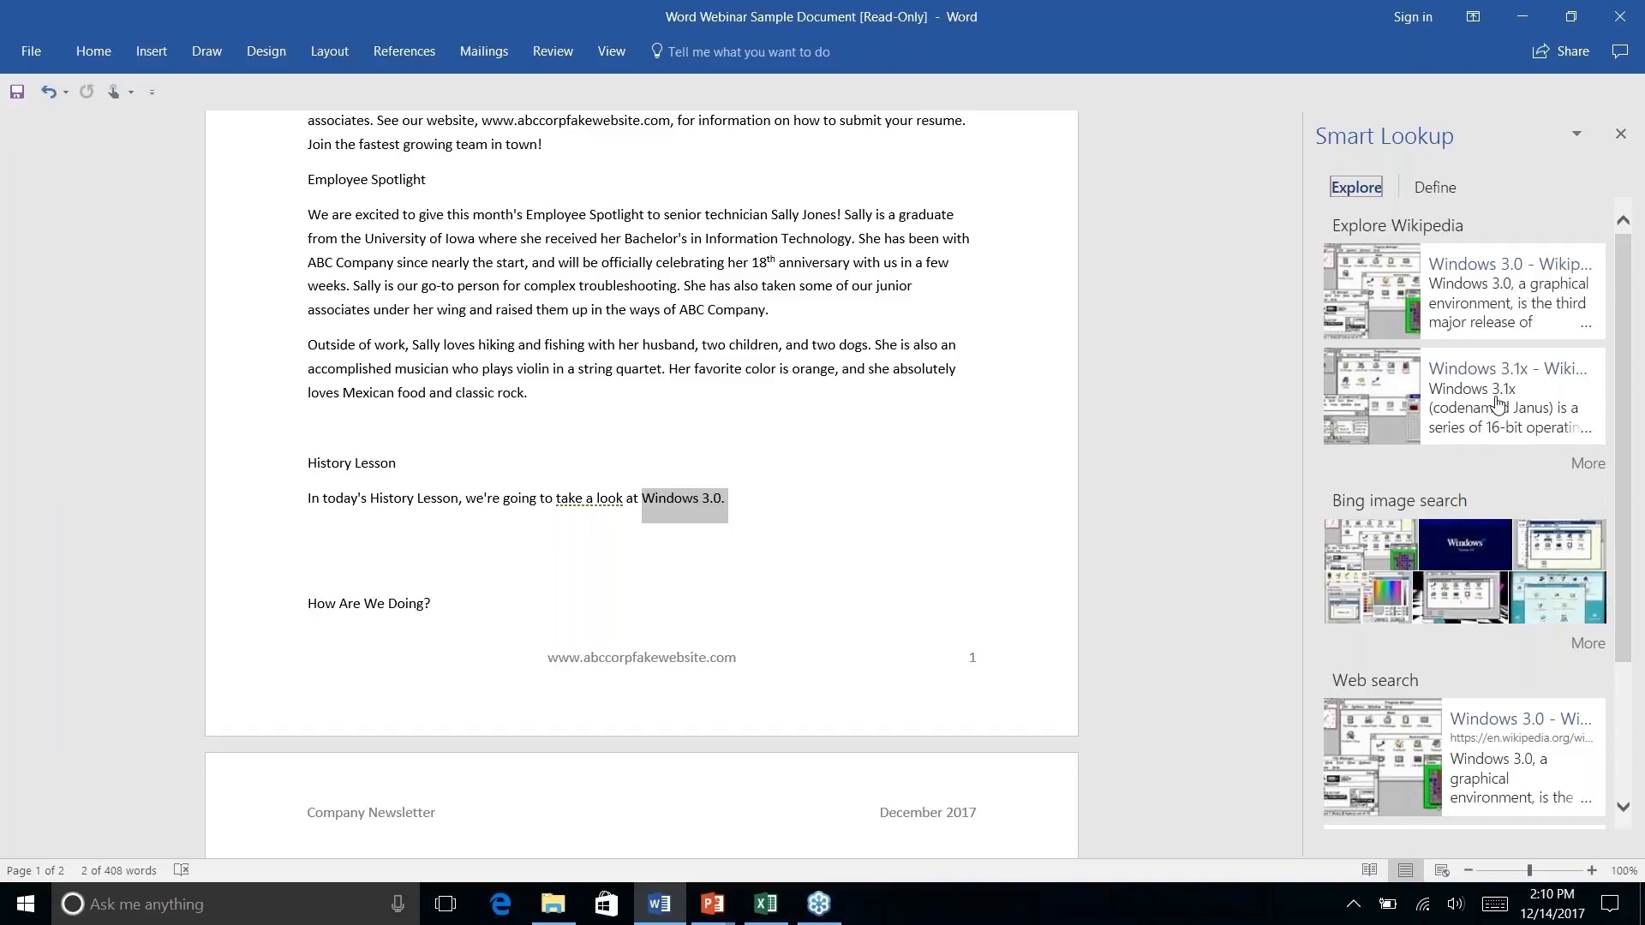
{"action": "scroll", "coordinate": [1497, 405], "scroll_direction": "down", "scroll_amount": 1}
{"action": "scroll", "coordinate": [1465, 514], "scroll_direction": "down", "scroll_amount": 3}
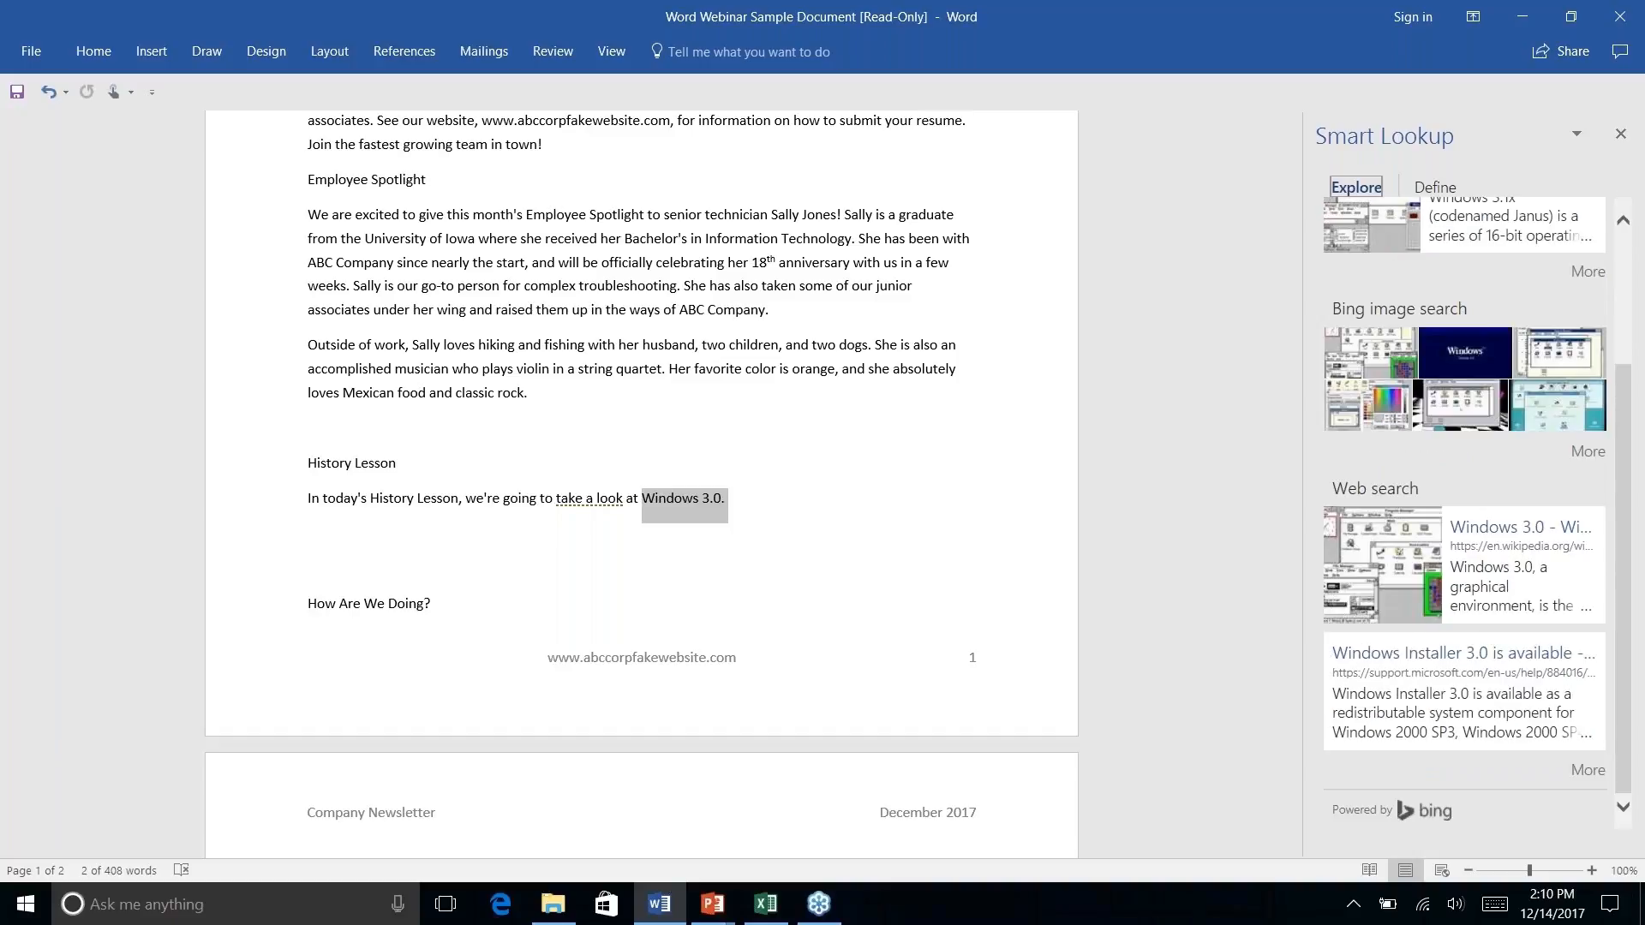
{"action": "scroll", "coordinate": [1466, 514], "scroll_direction": "up", "scroll_amount": 4}
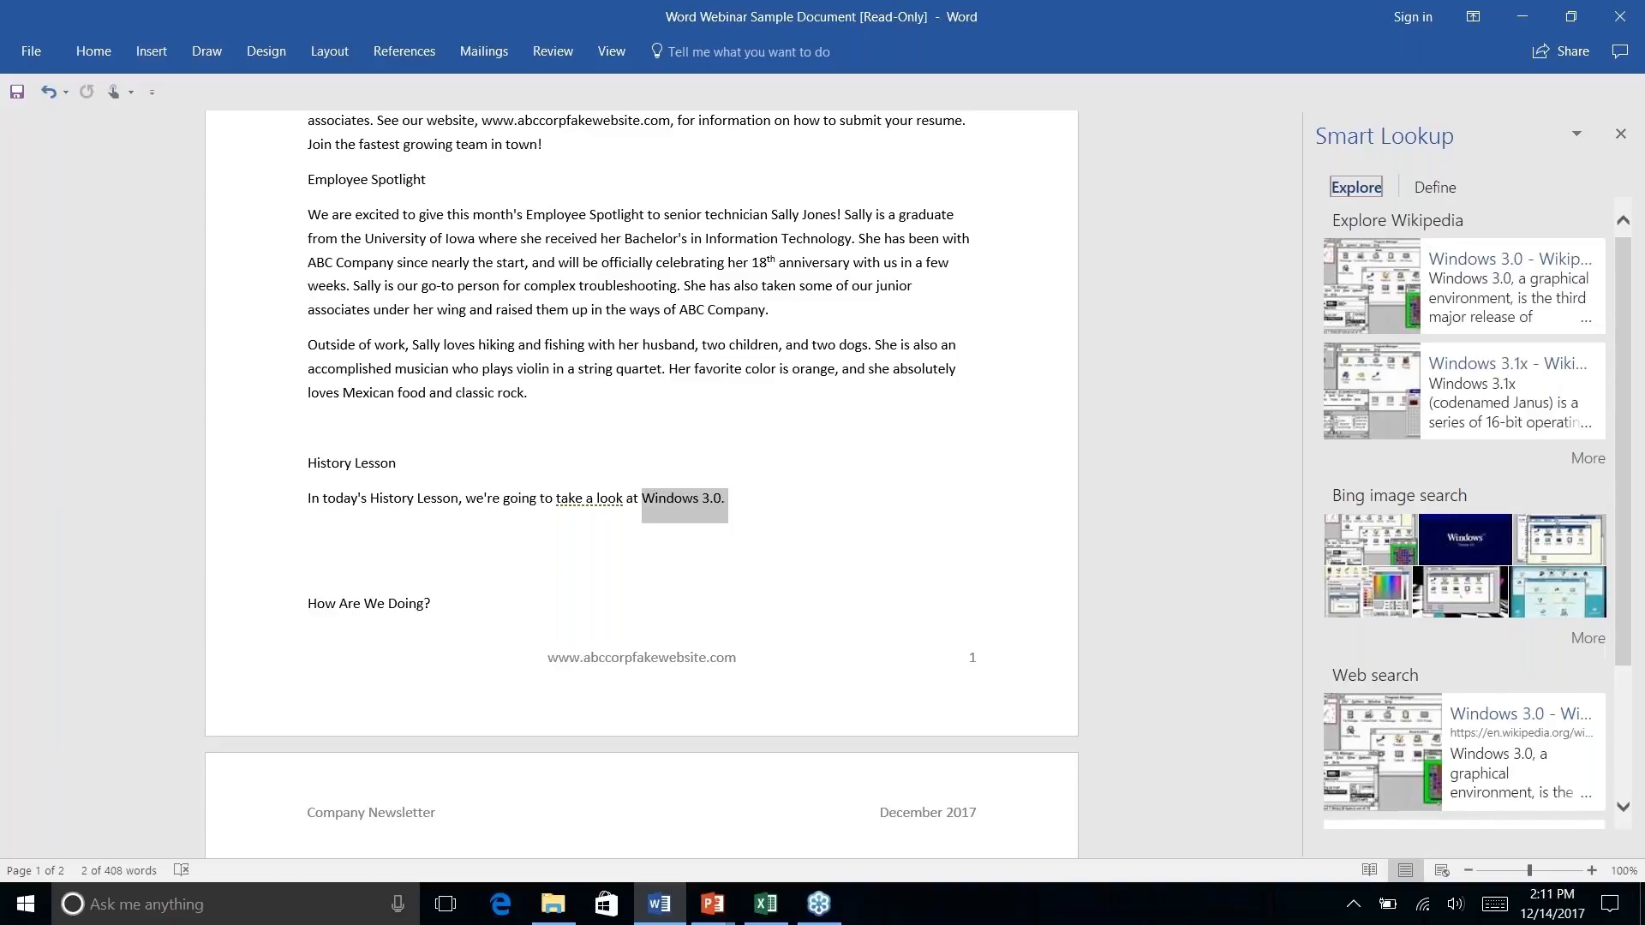
{"action": "scroll", "coordinate": [1429, 688], "scroll_direction": "down", "scroll_amount": 5}
{"action": "scroll", "coordinate": [1430, 688], "scroll_direction": "up", "scroll_amount": 5}
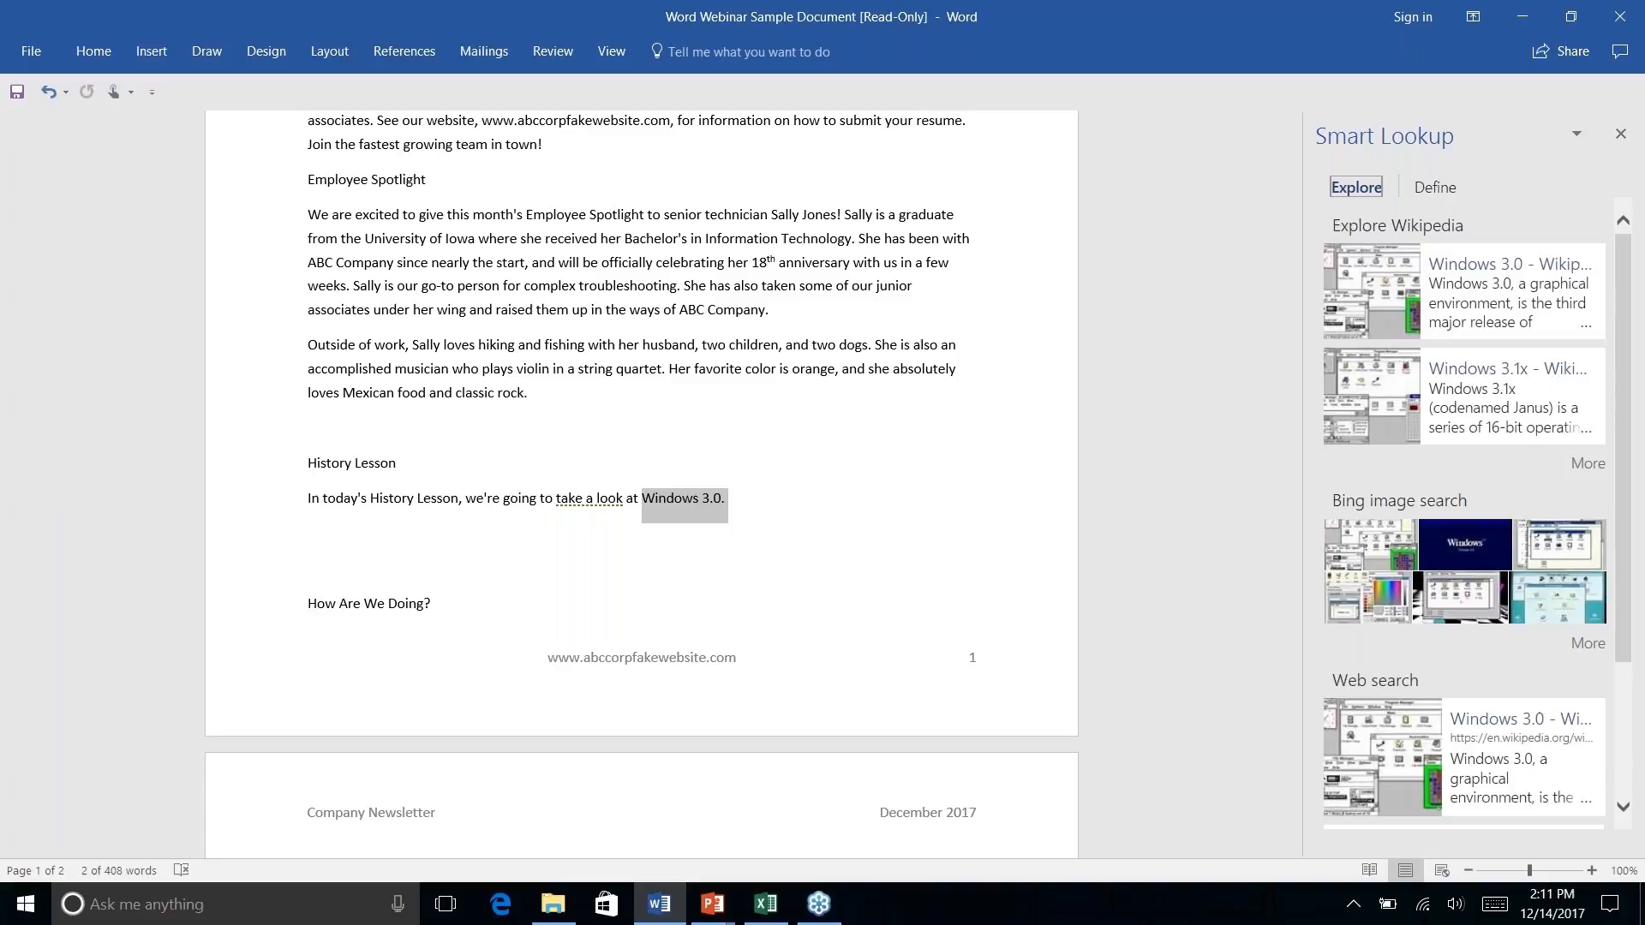
View the Windows 3.0 Wikipedia article from the Smart Lookup results, and close both the article and Smart Lookup.
{"action": "left_click", "coordinate": [1492, 267]}
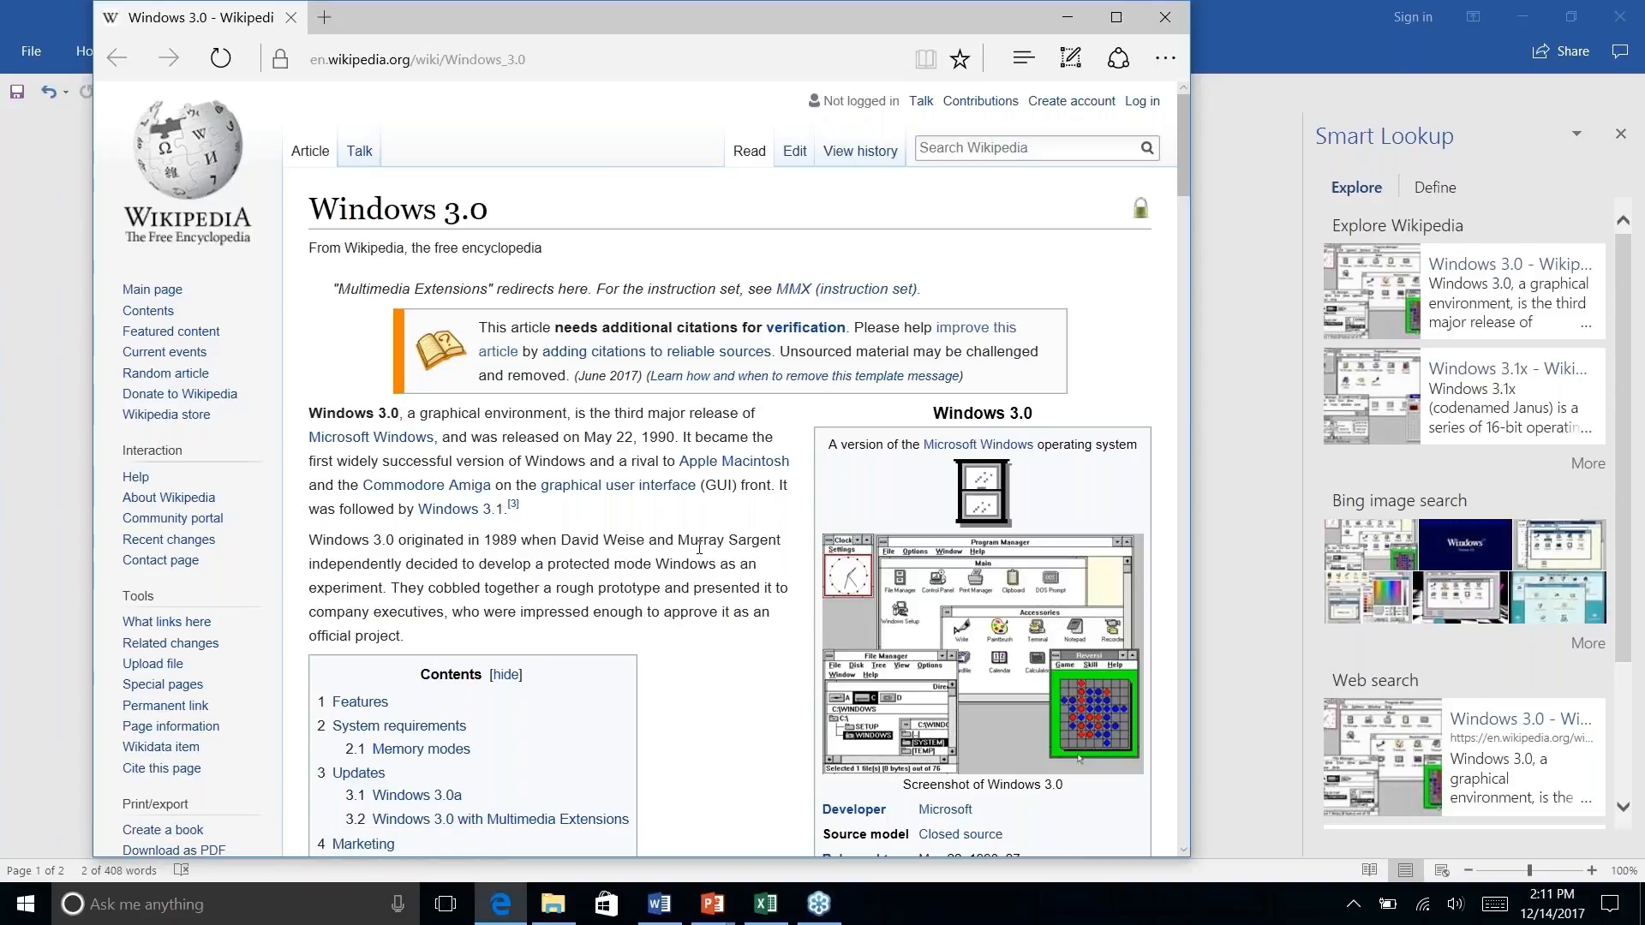
{"action": "left_click", "coordinate": [1166, 18]}
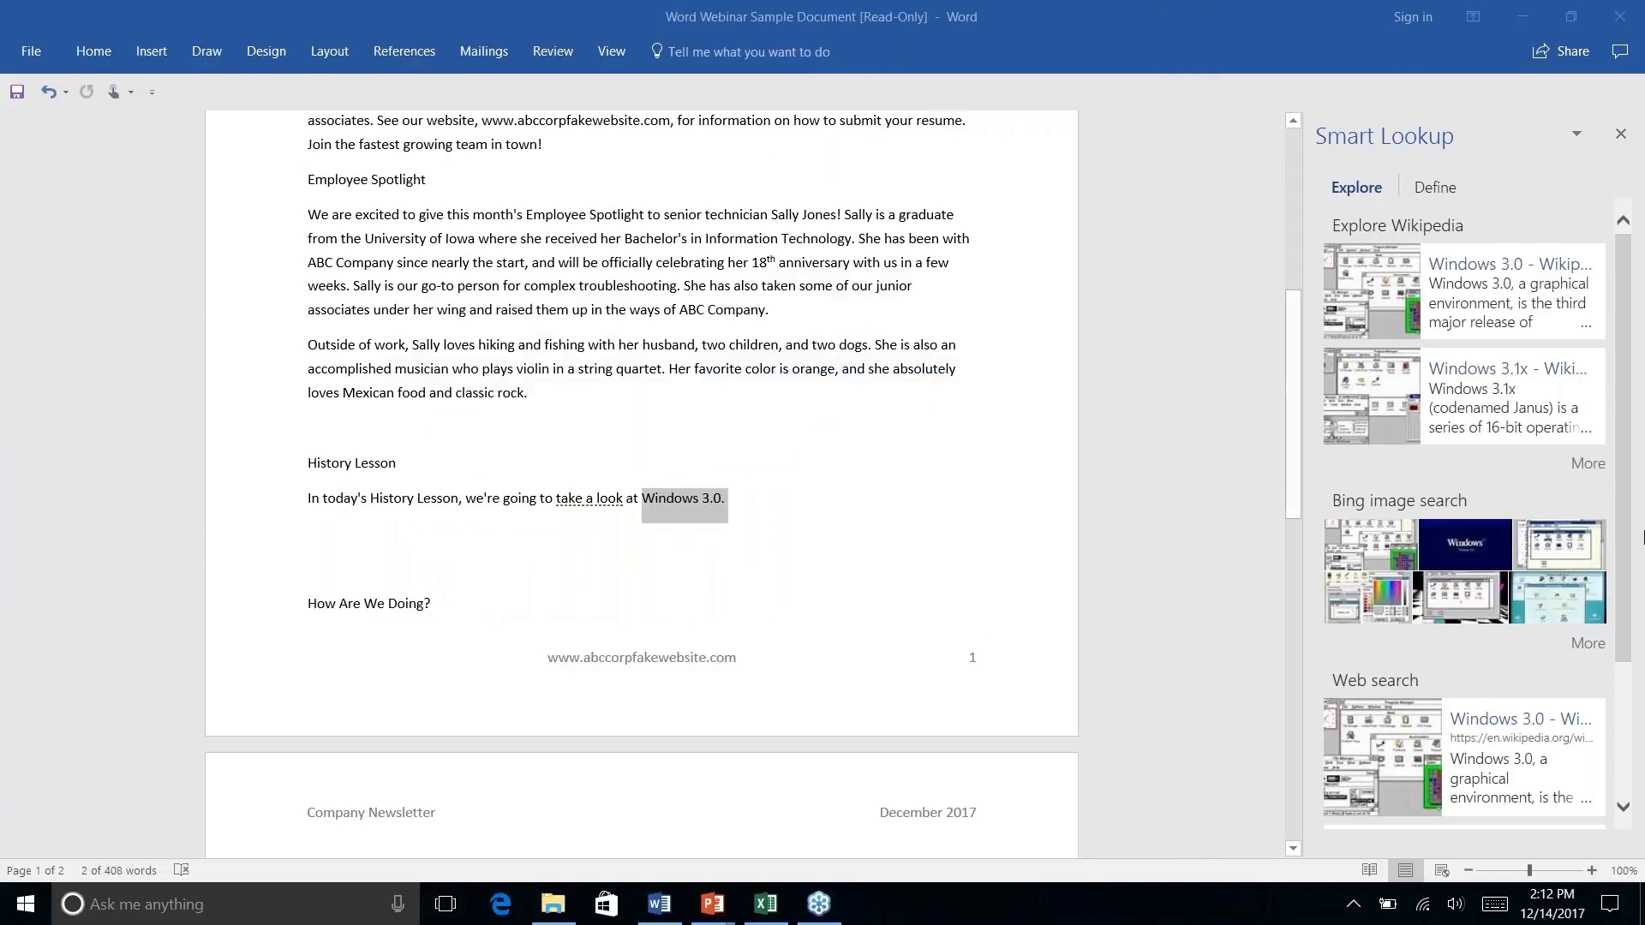
{"action": "left_click", "coordinate": [741, 500]}
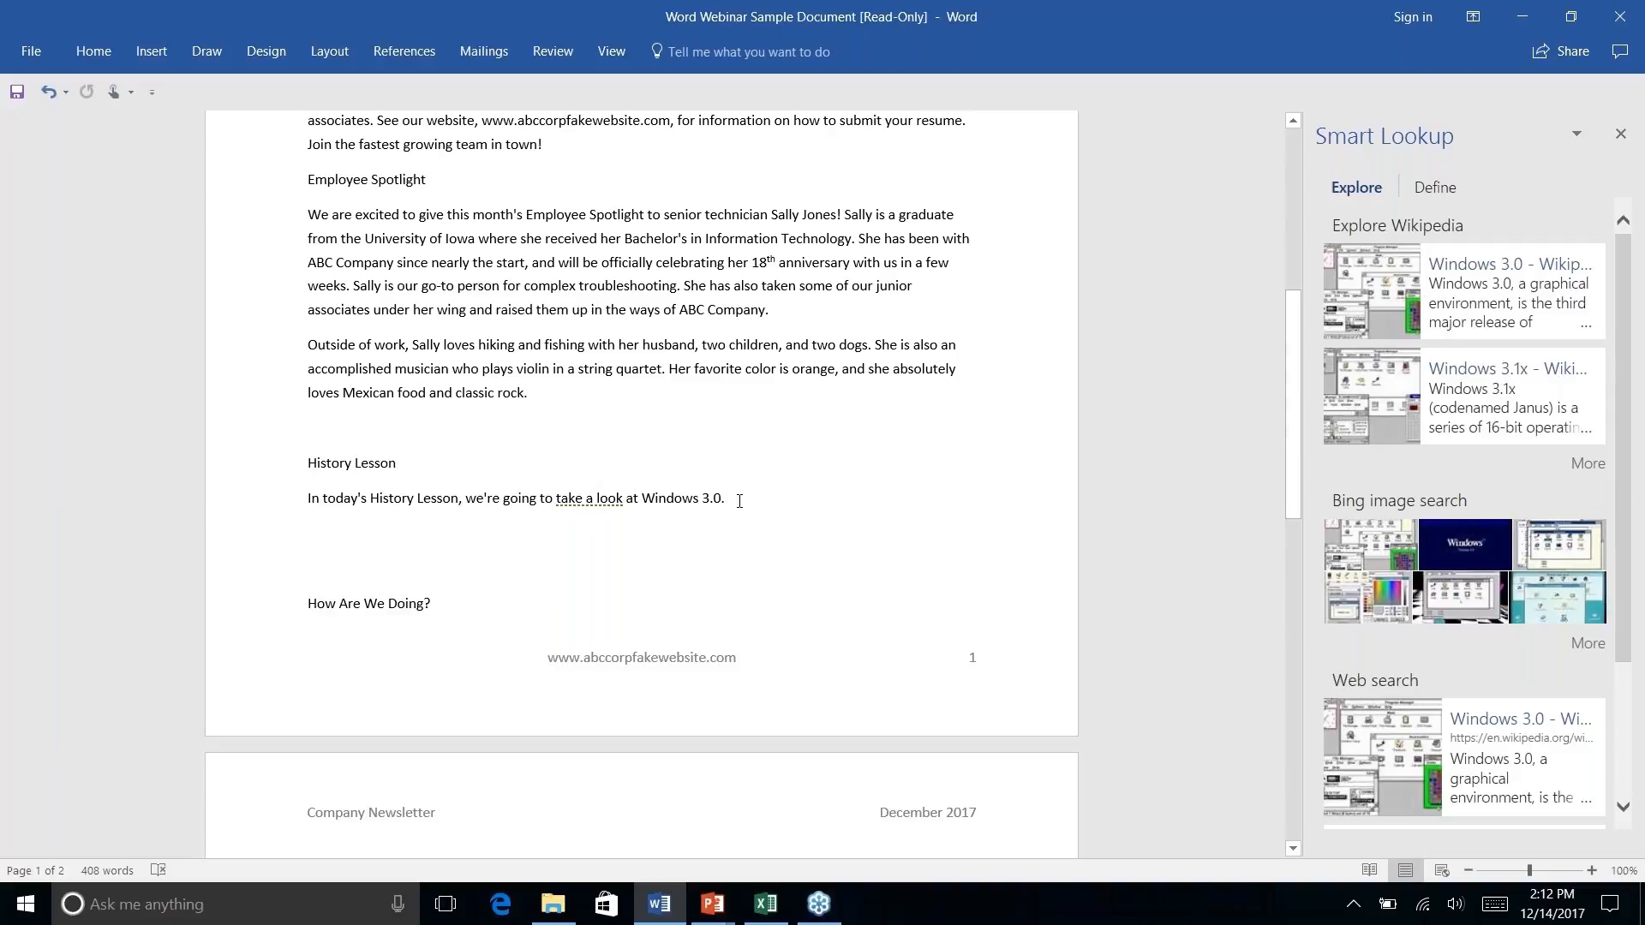
{"action": "left_click", "coordinate": [1620, 136]}
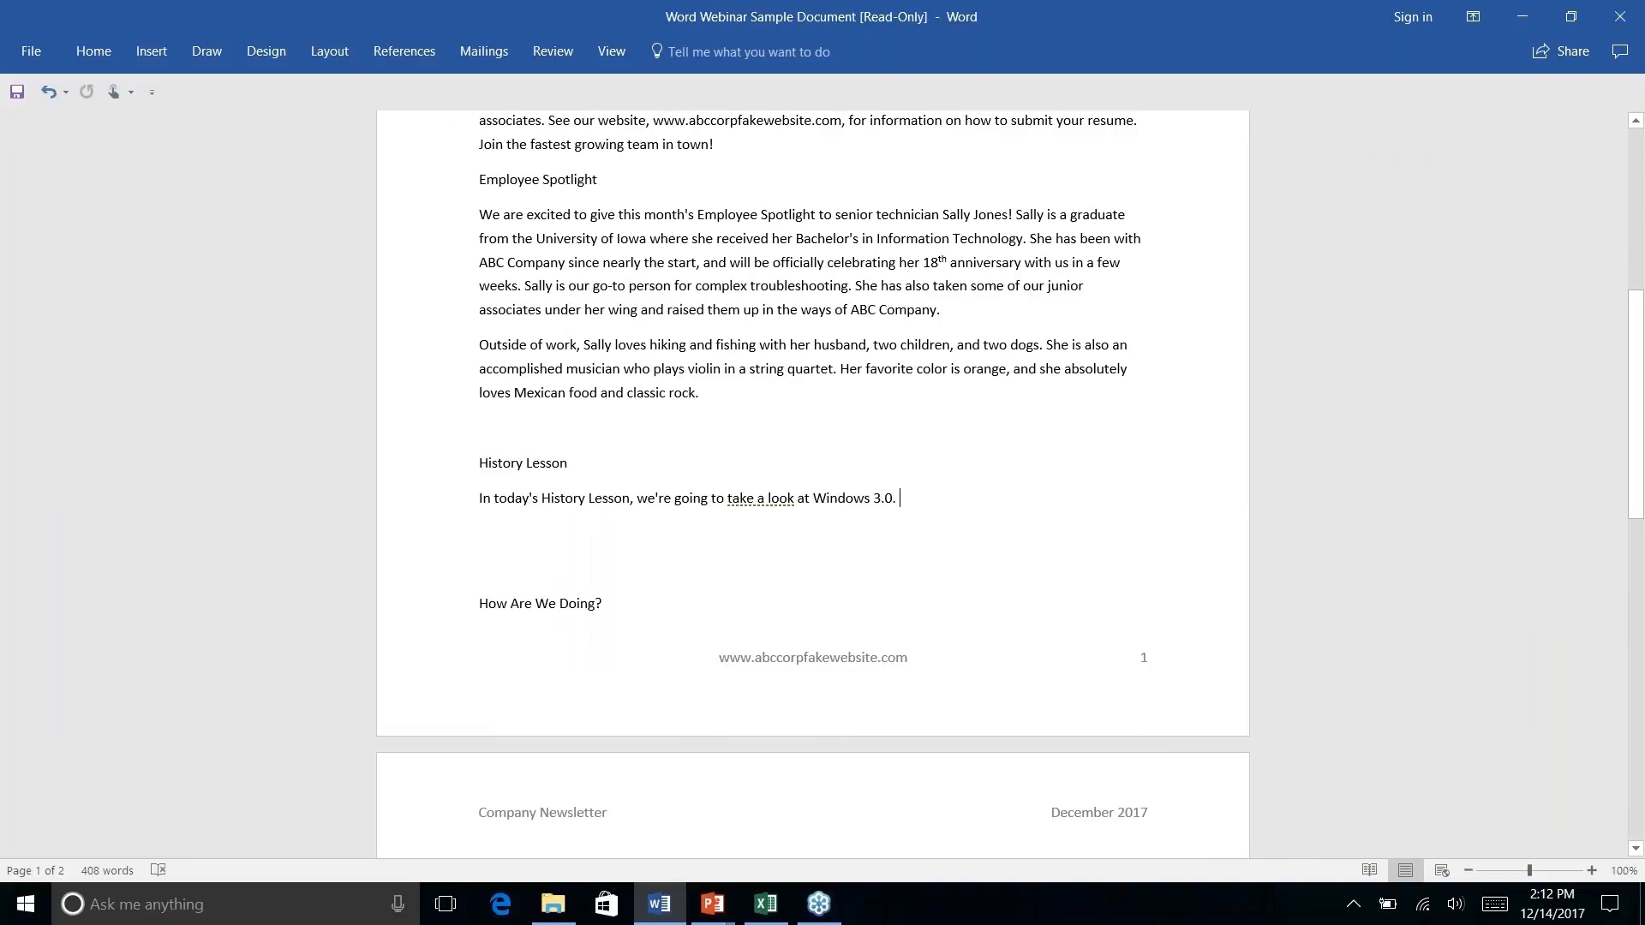
Check the available citation styles and search Researcher for sources on "windows 3.0".
{"action": "left_click", "coordinate": [411, 57]}
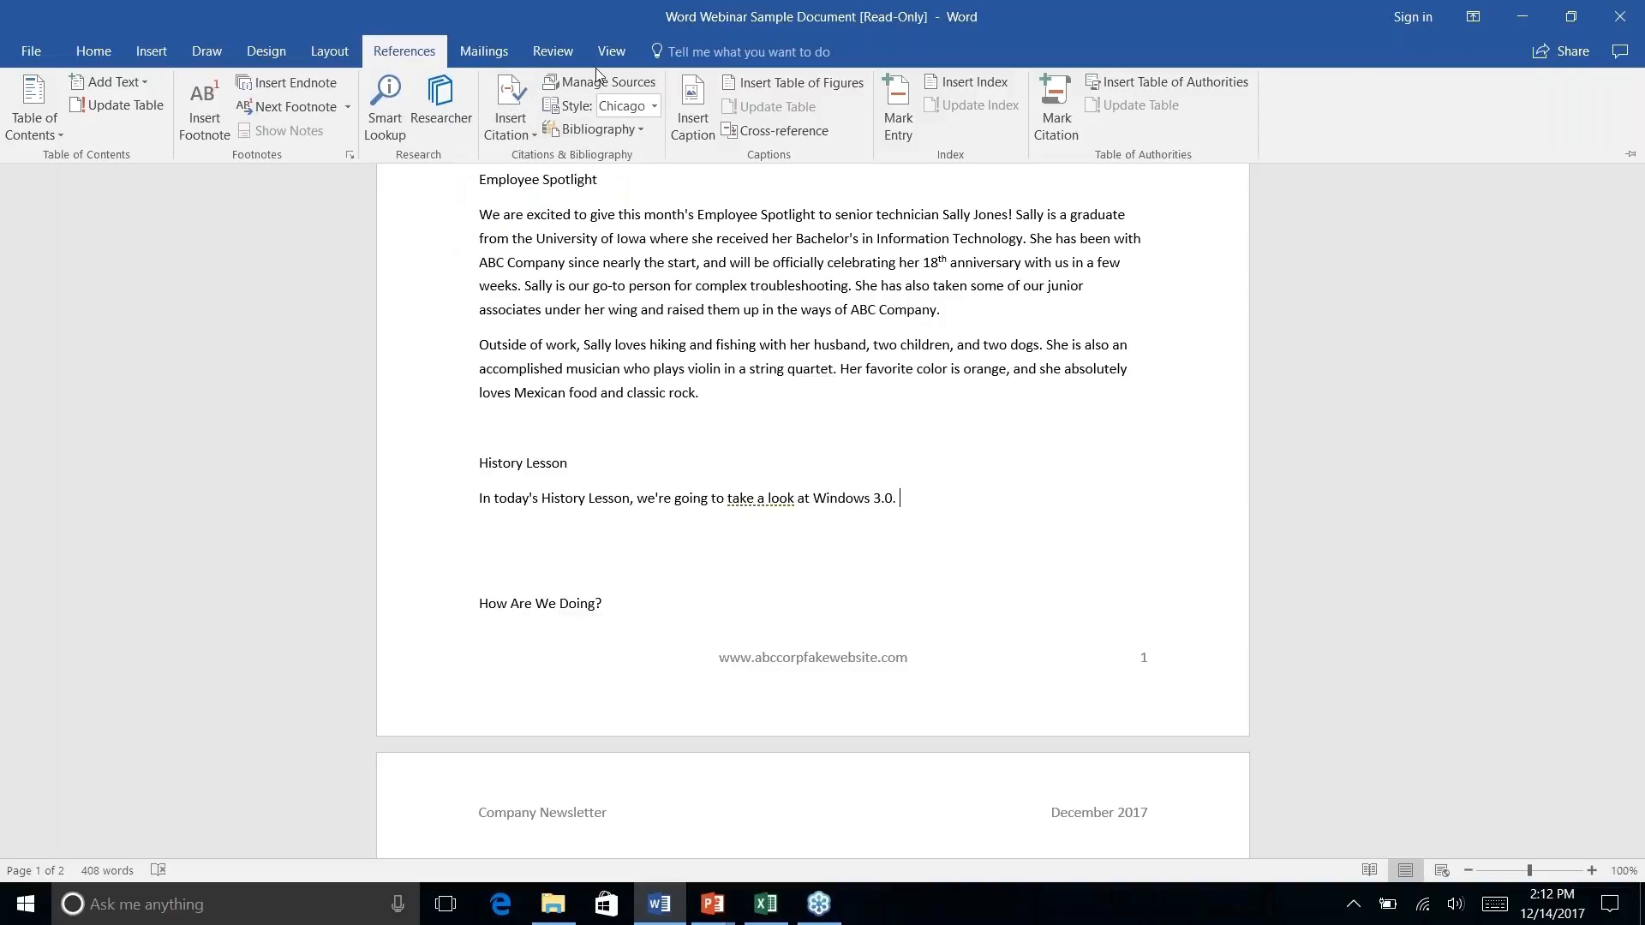
{"action": "left_click", "coordinate": [654, 107]}
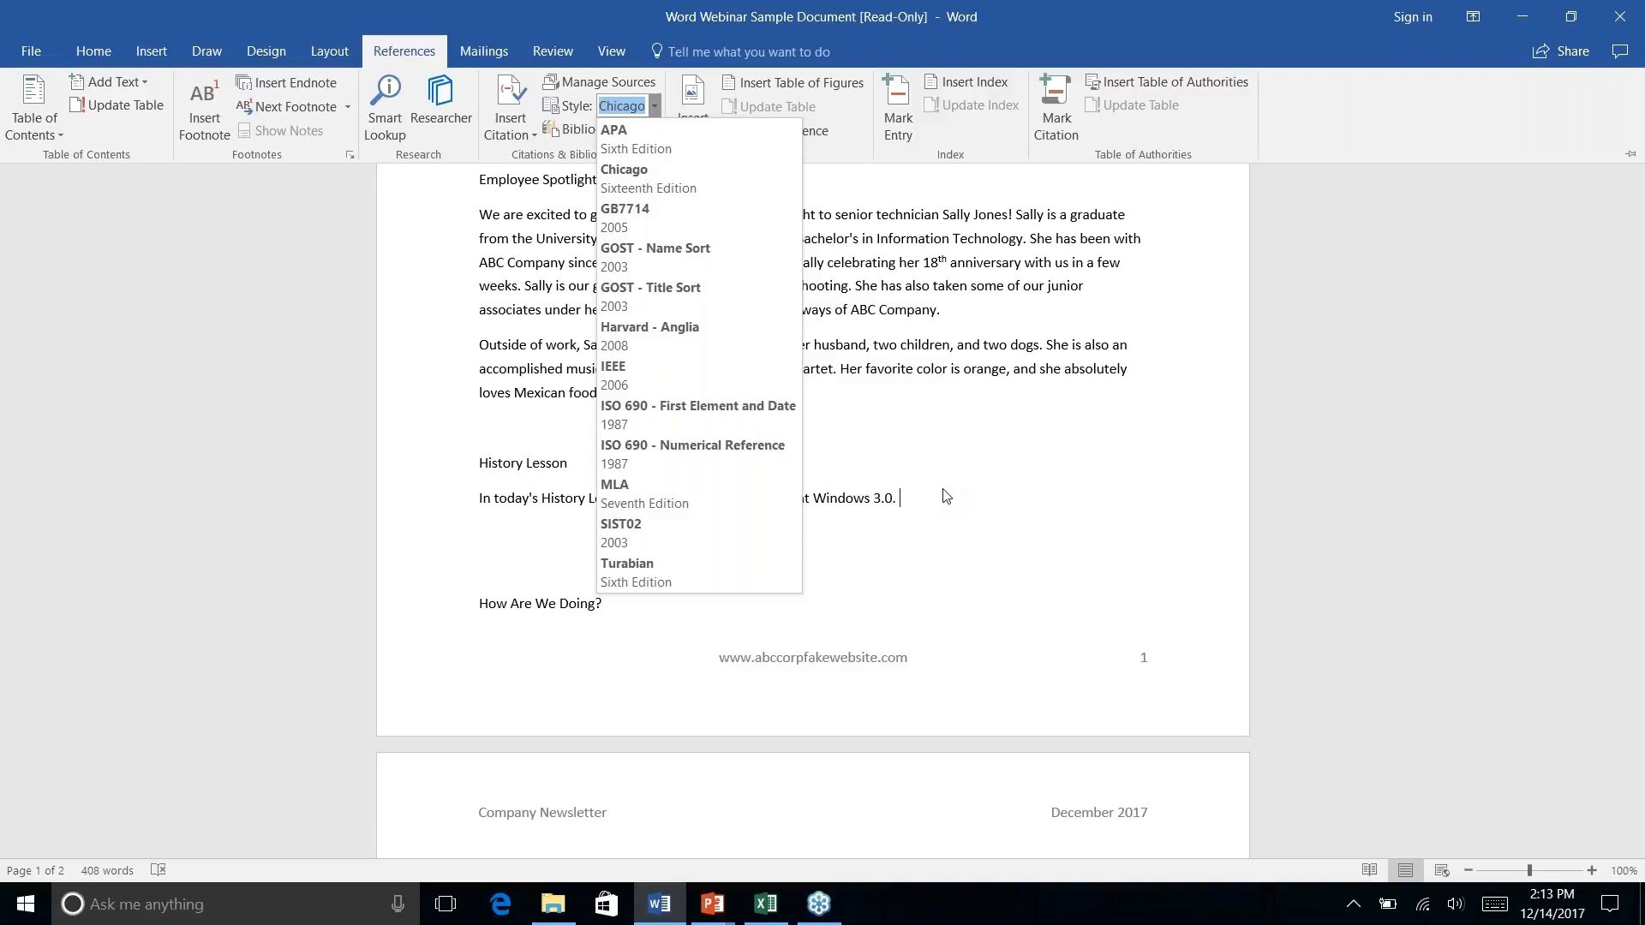
{"action": "left_click", "coordinate": [447, 113]}
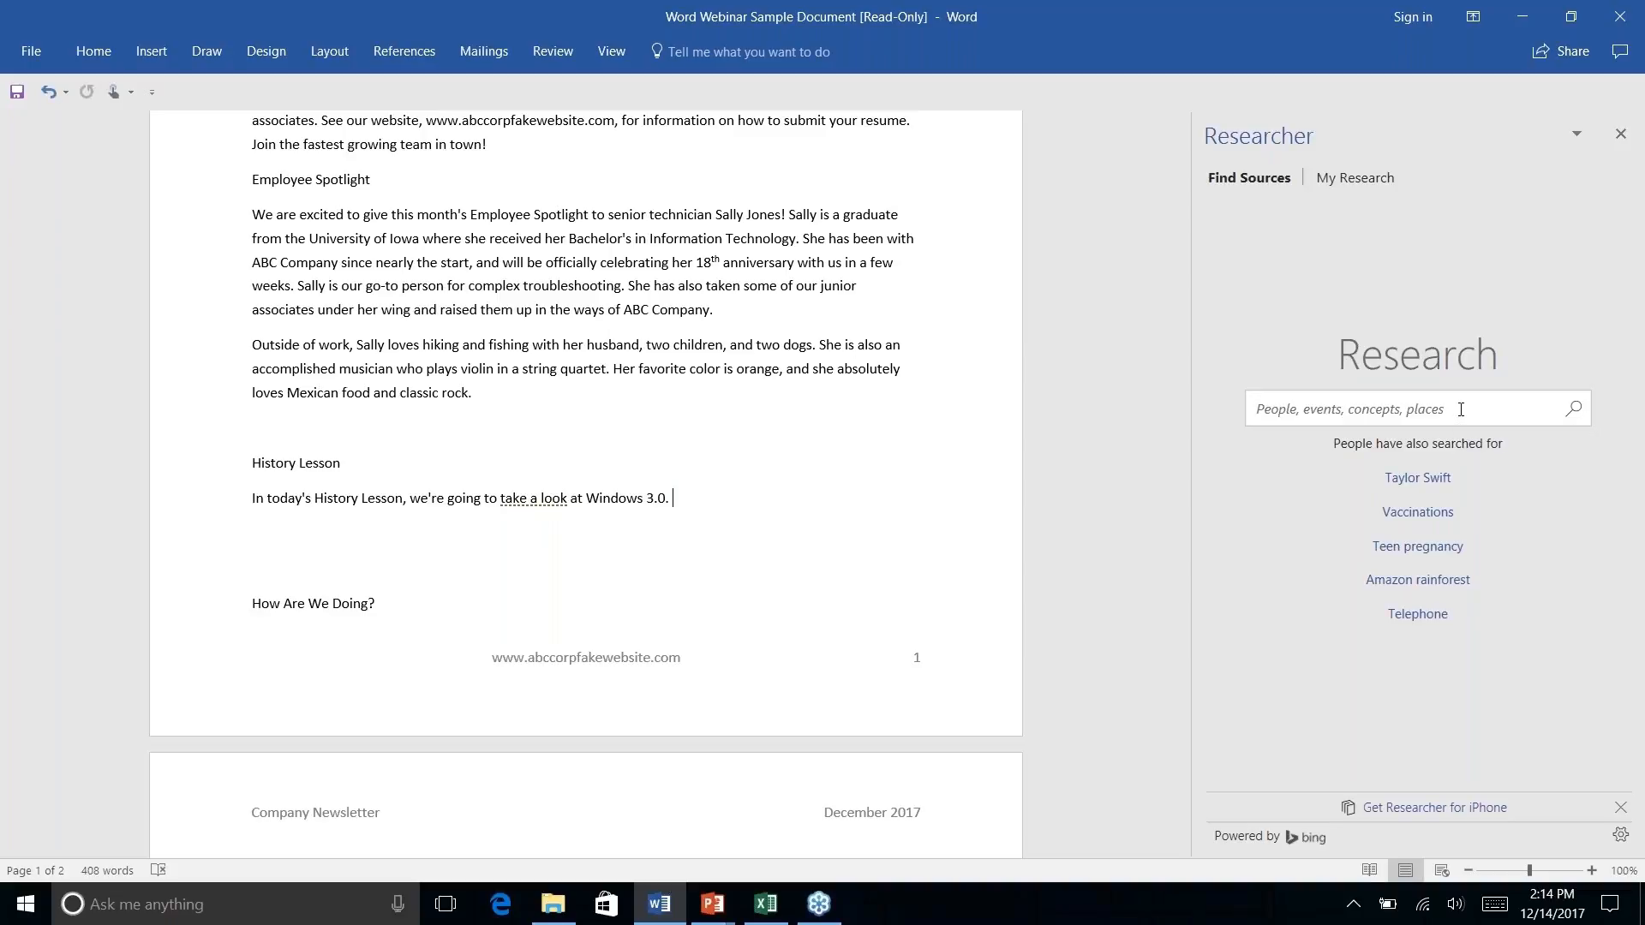
{"action": "type", "text": "windows"}
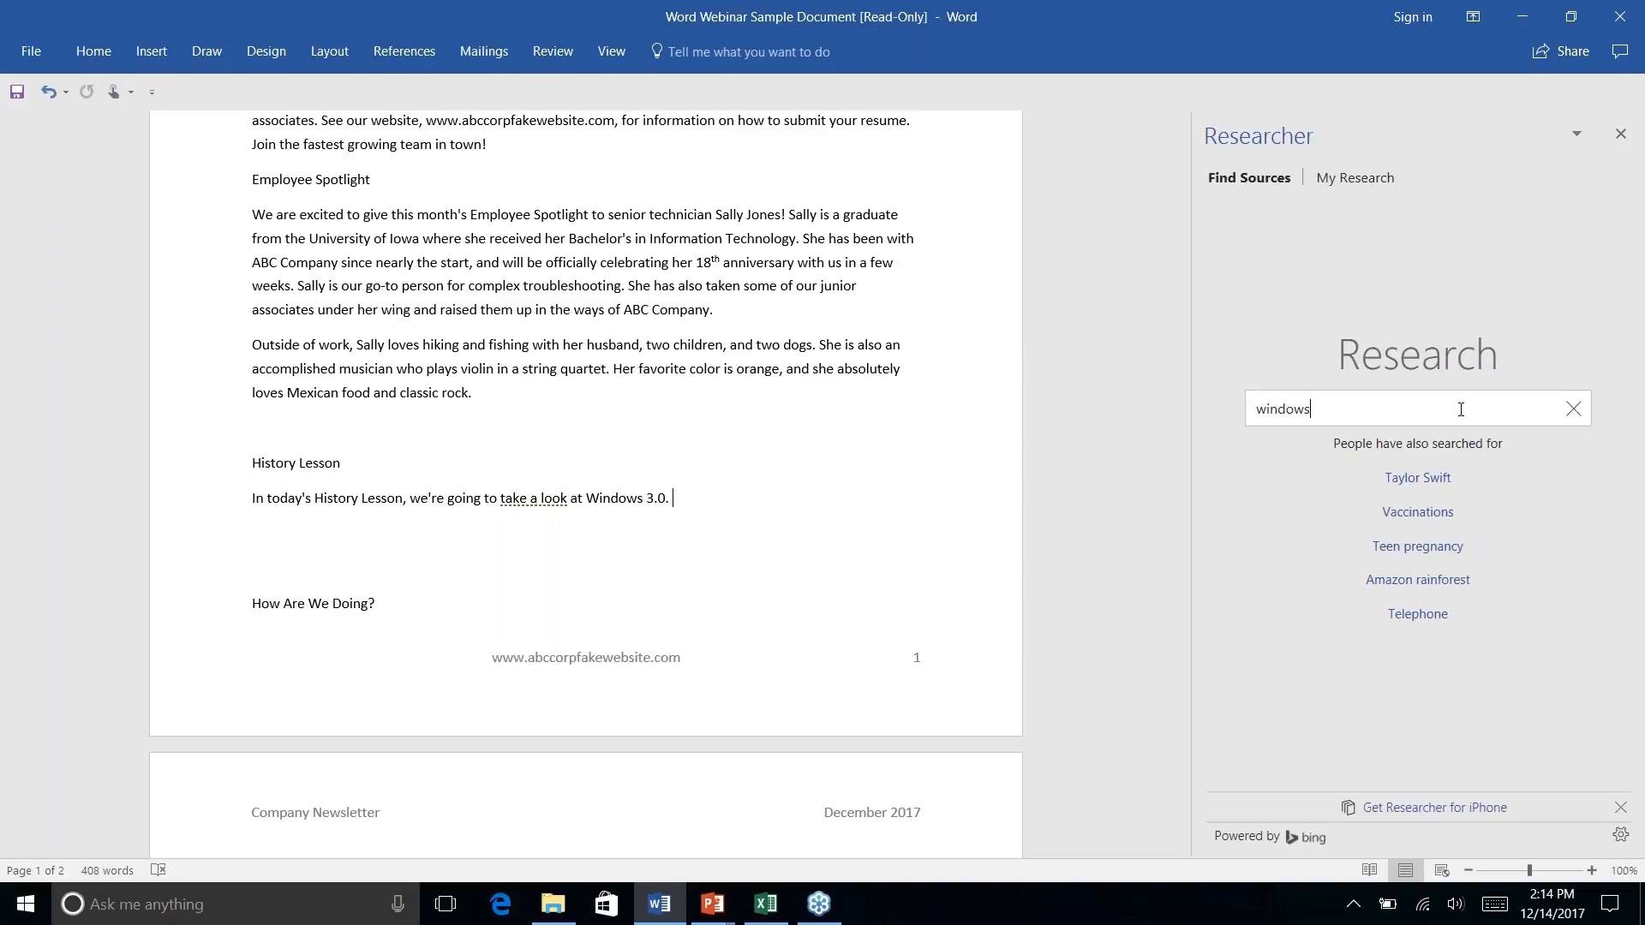
{"action": "type", "text": " 3.0"}
{"action": "key", "text": "Return"}
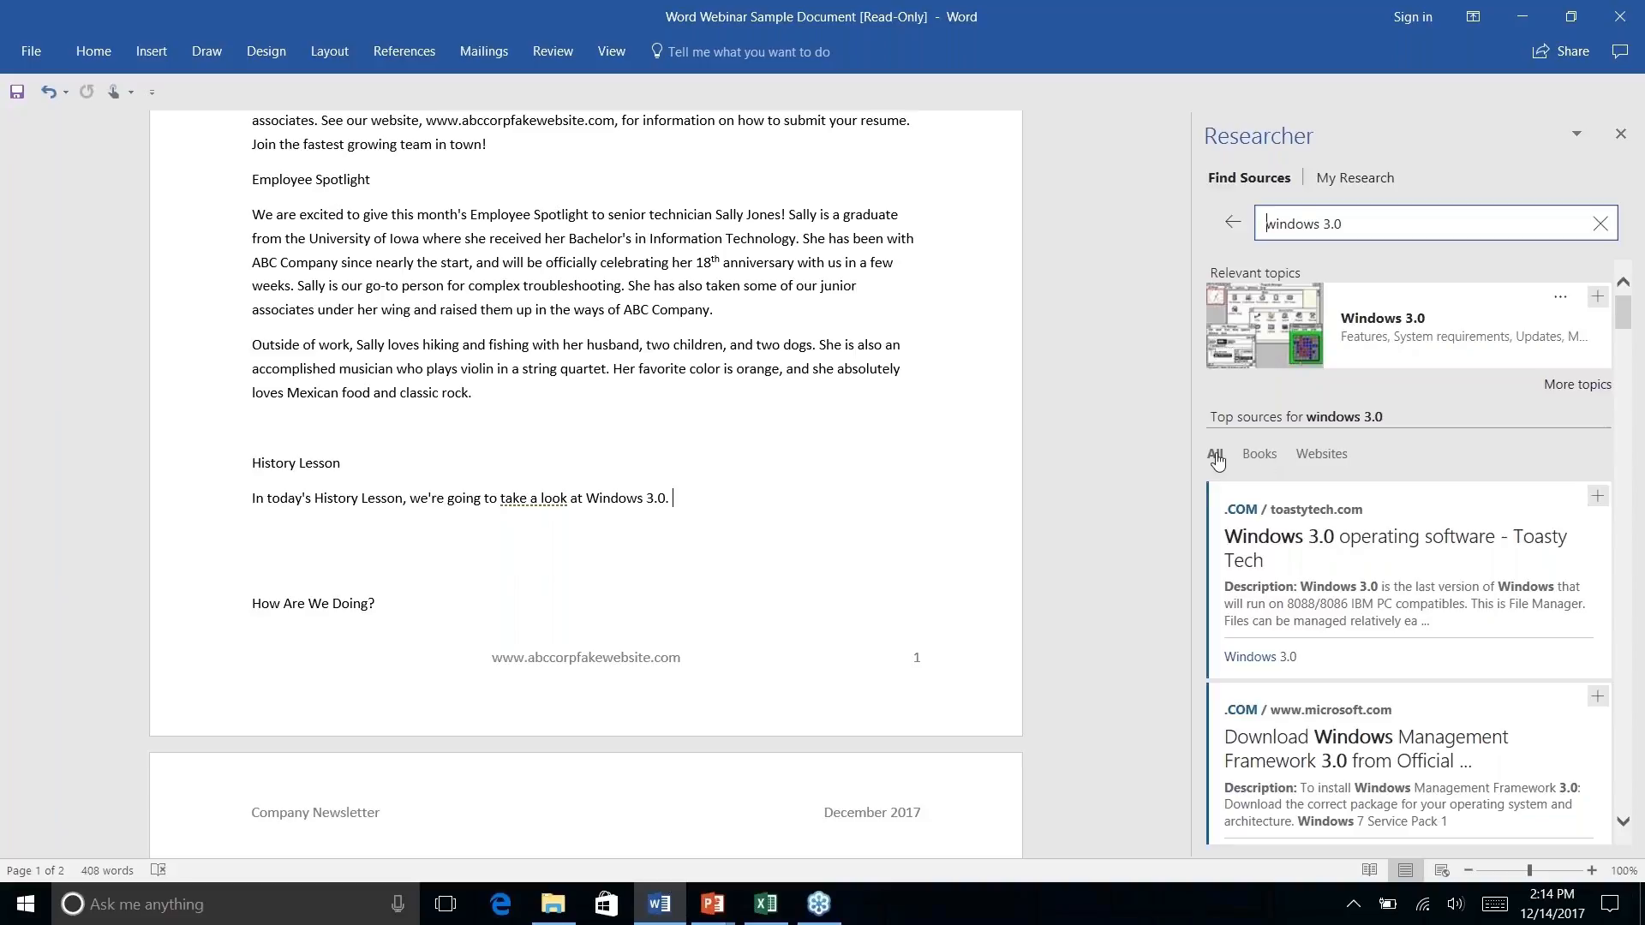
Compare the book sources with all sources for windows 3.0, and preview Toasty Tech's "Windows 3.0 operating software" source before returning to the results.
{"action": "left_click", "coordinate": [1266, 459]}
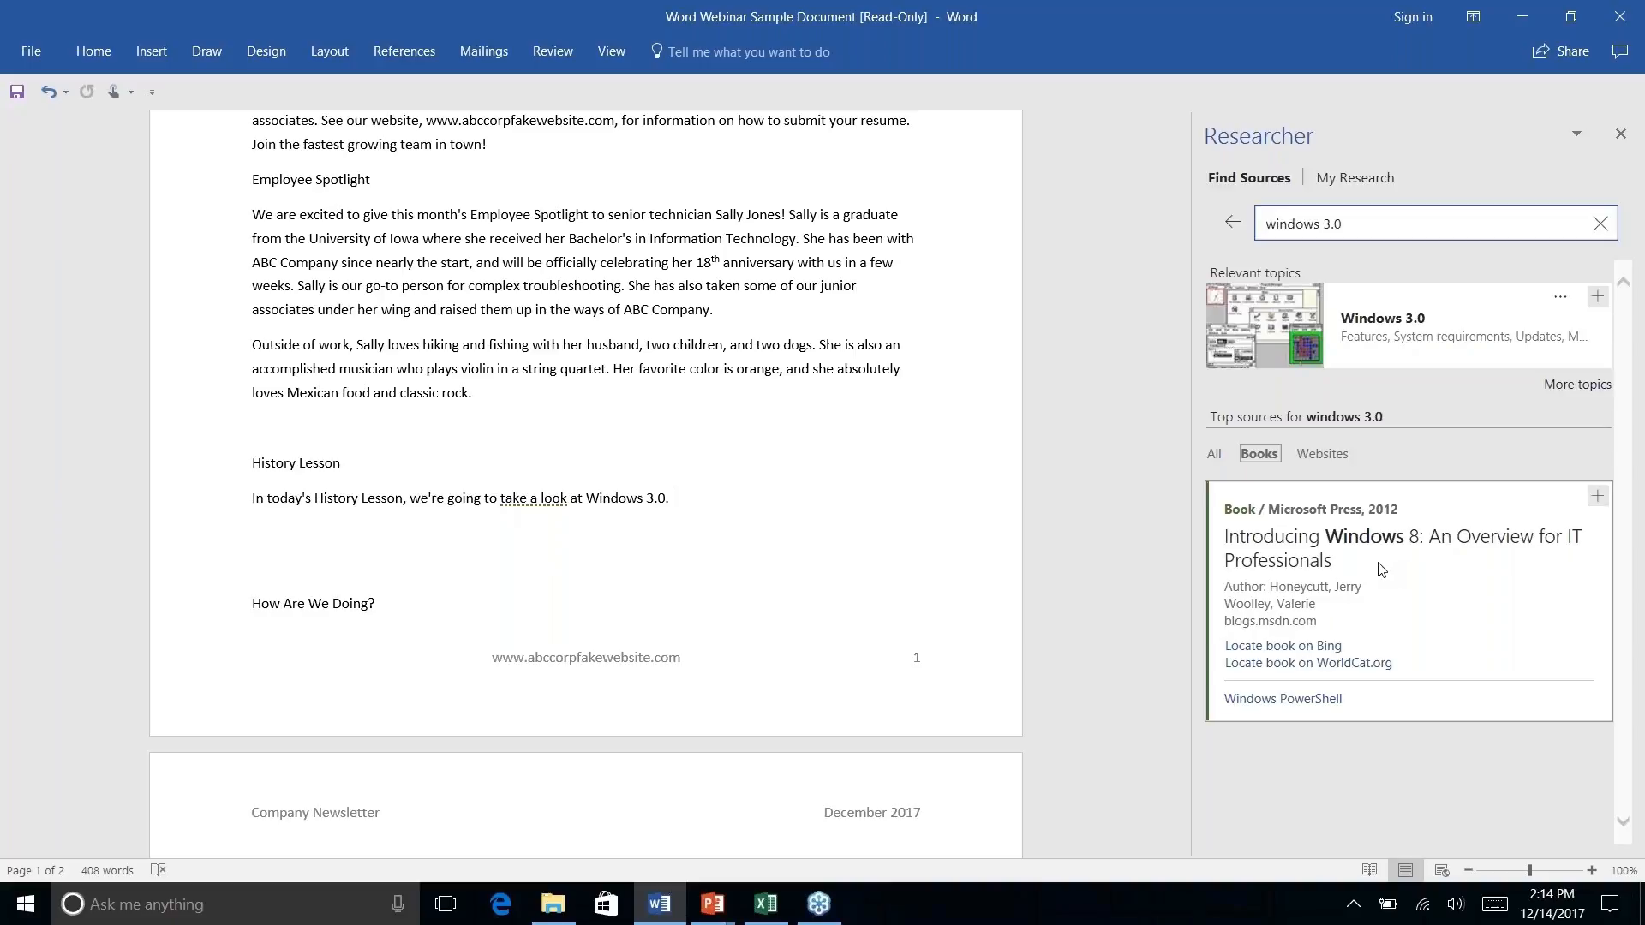
{"action": "left_click", "coordinate": [1213, 456]}
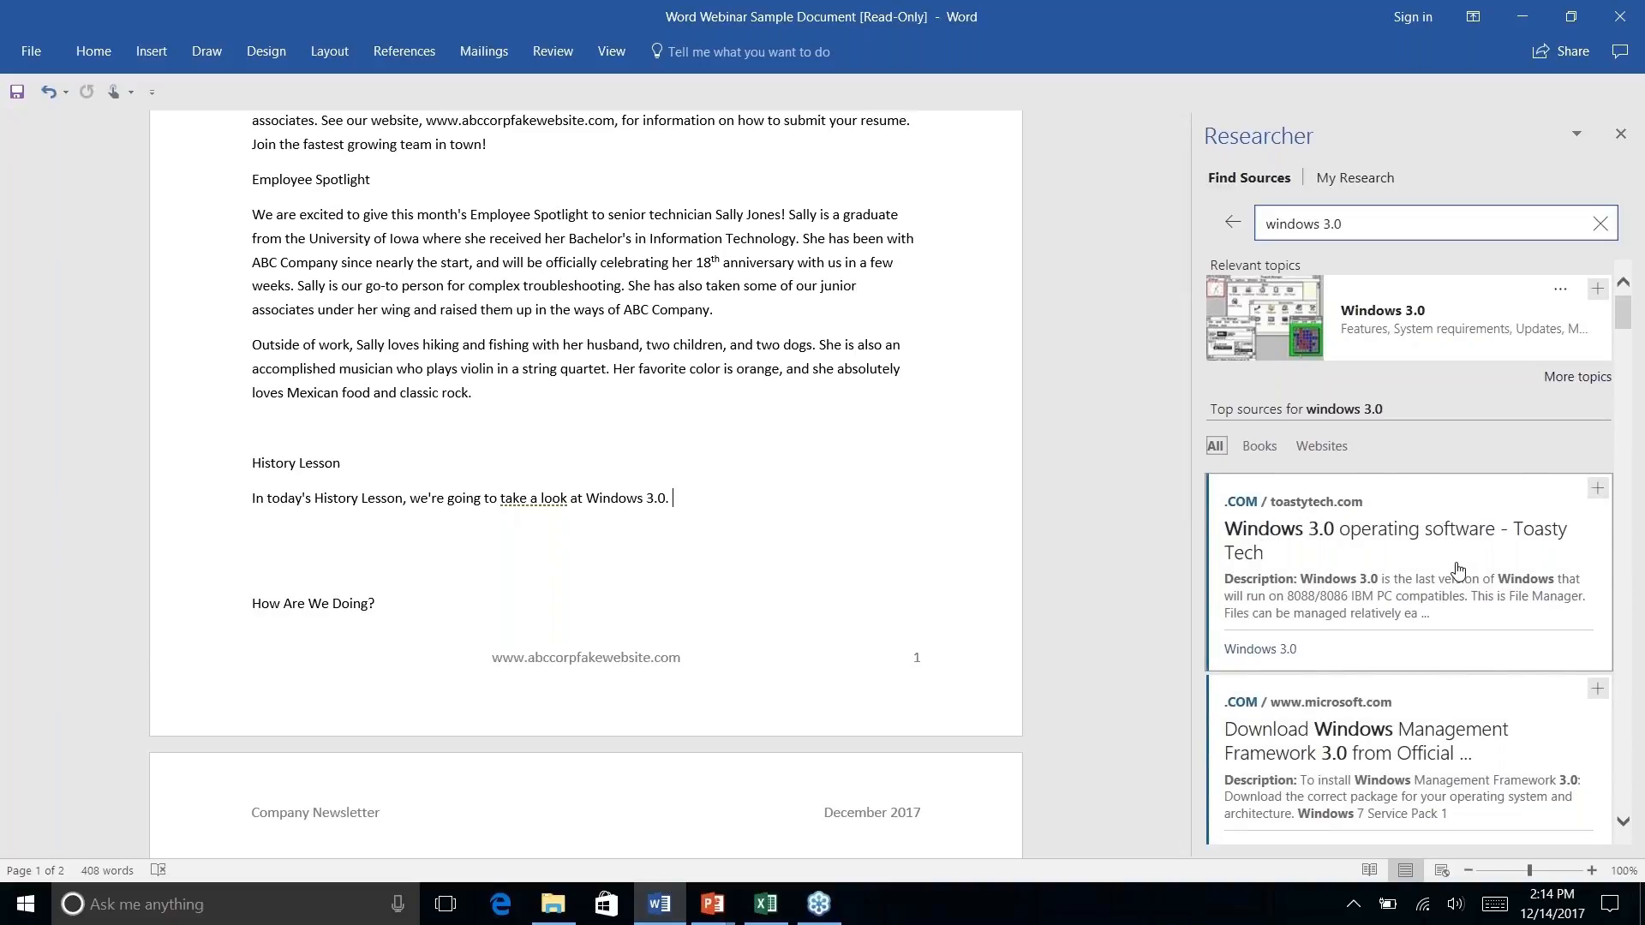
{"action": "scroll", "coordinate": [1457, 570], "scroll_direction": "down", "scroll_amount": 5}
{"action": "scroll", "coordinate": [1458, 570], "scroll_direction": "up", "scroll_amount": 3}
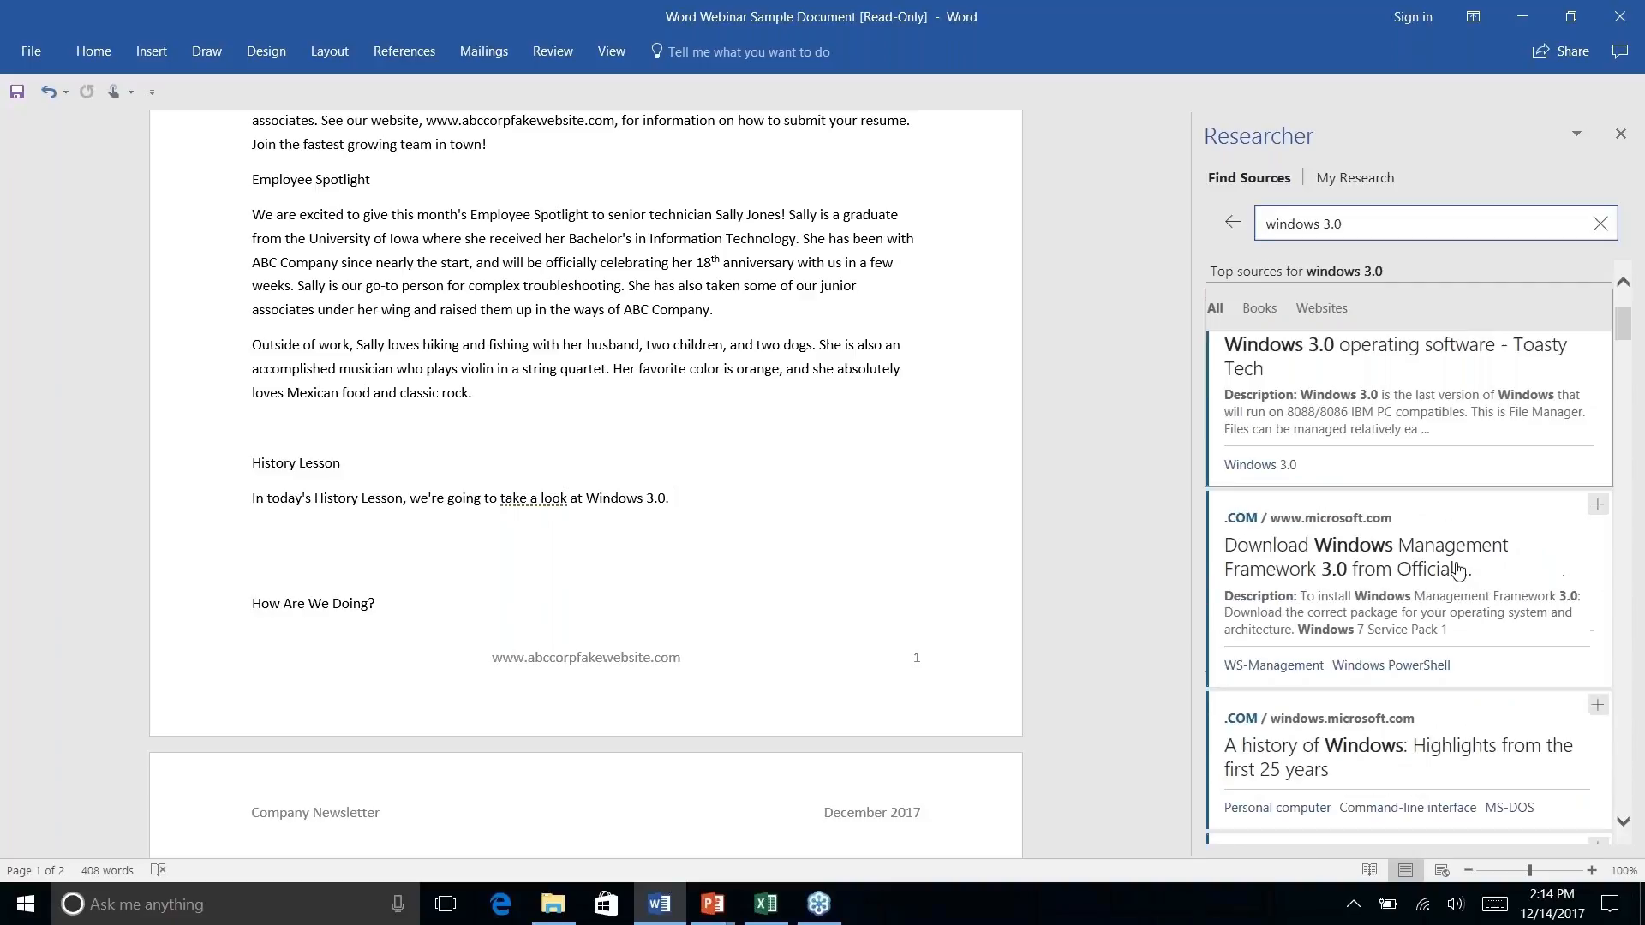
{"action": "scroll", "coordinate": [1457, 570], "scroll_direction": "down", "scroll_amount": 5}
{"action": "scroll", "coordinate": [1457, 570], "scroll_direction": "down", "scroll_amount": 10}
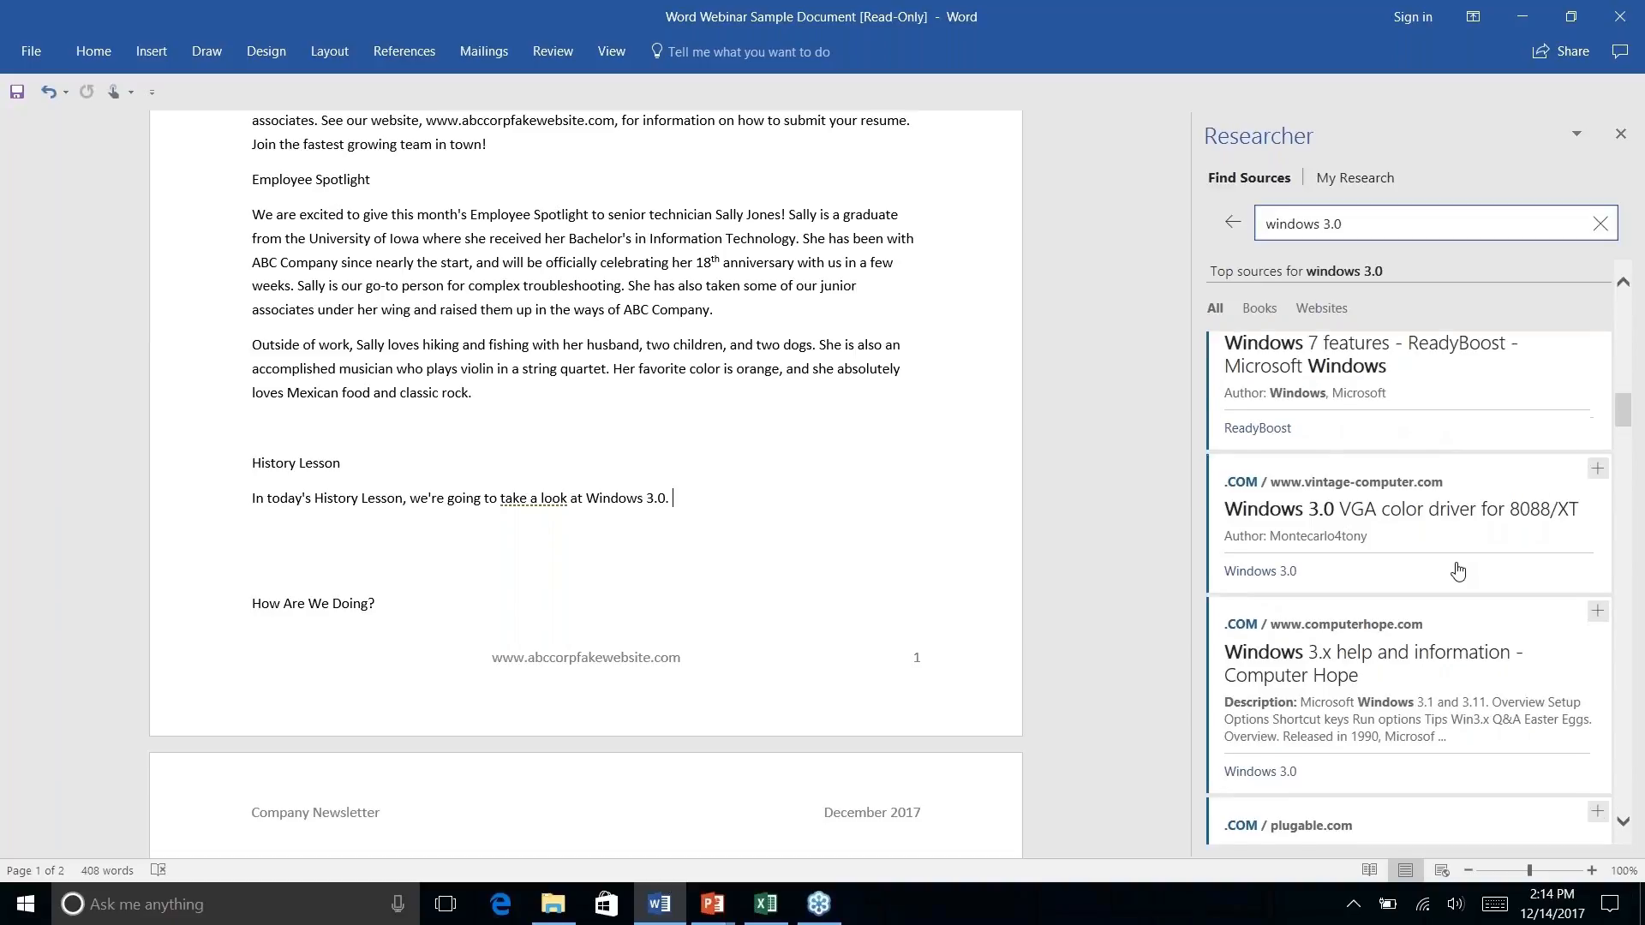
{"action": "scroll", "coordinate": [1458, 570], "scroll_direction": "down", "scroll_amount": 5}
{"action": "scroll", "coordinate": [1457, 569], "scroll_direction": "up", "scroll_amount": 10}
{"action": "scroll", "coordinate": [1457, 570], "scroll_direction": "up", "scroll_amount": 5}
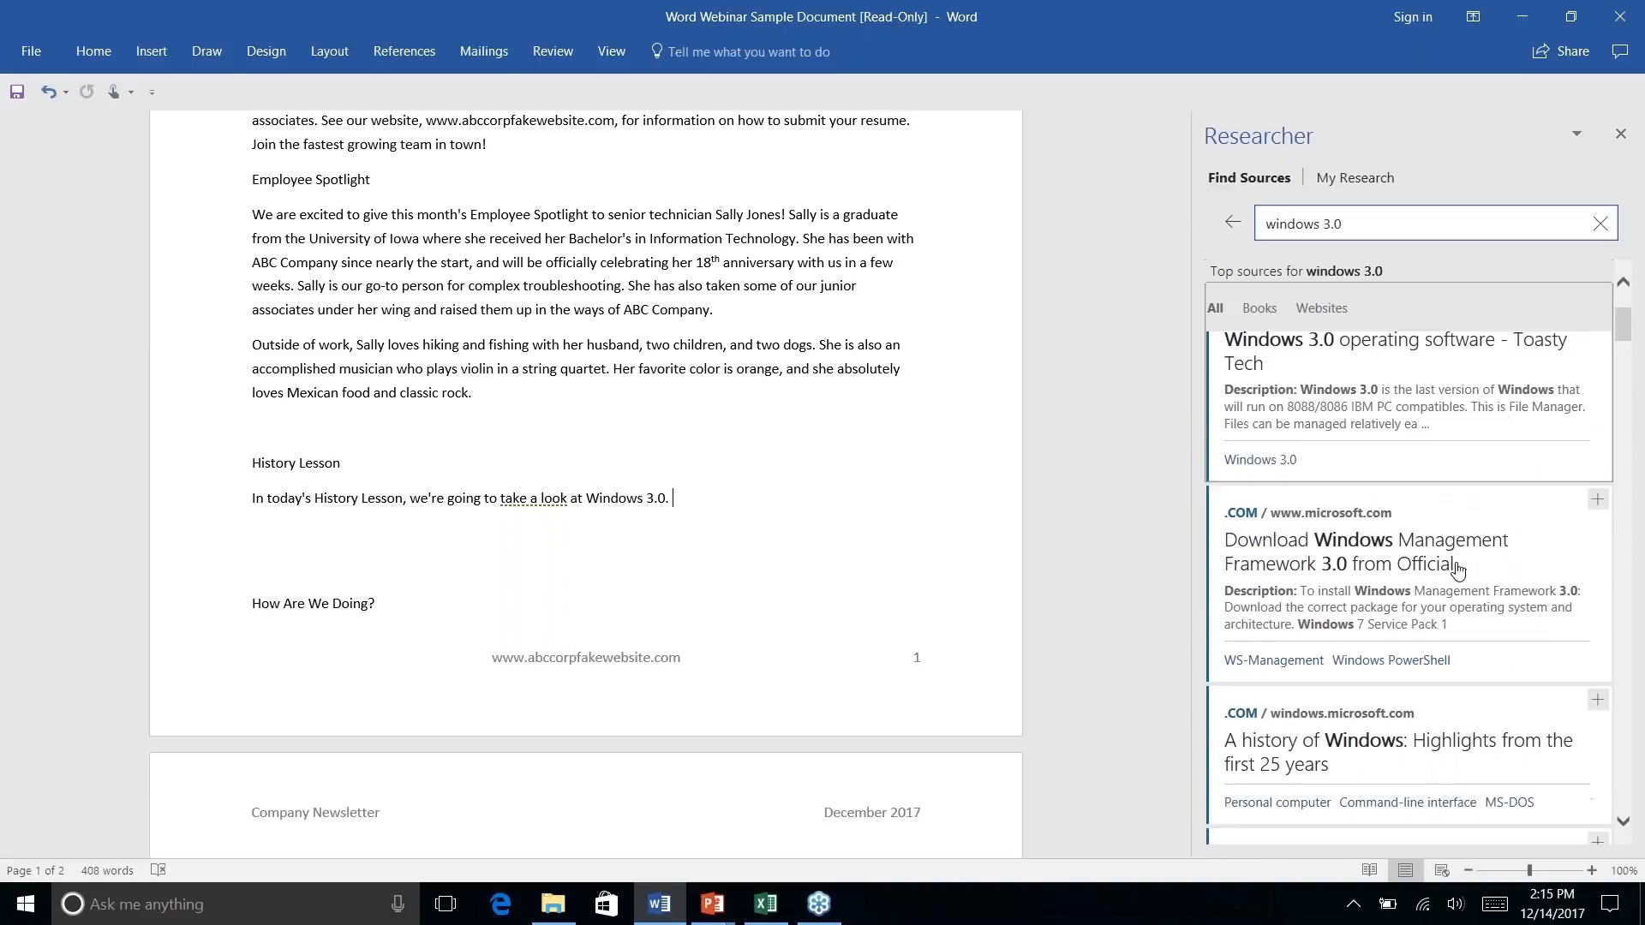
{"action": "scroll", "coordinate": [1458, 570], "scroll_direction": "up", "scroll_amount": 3}
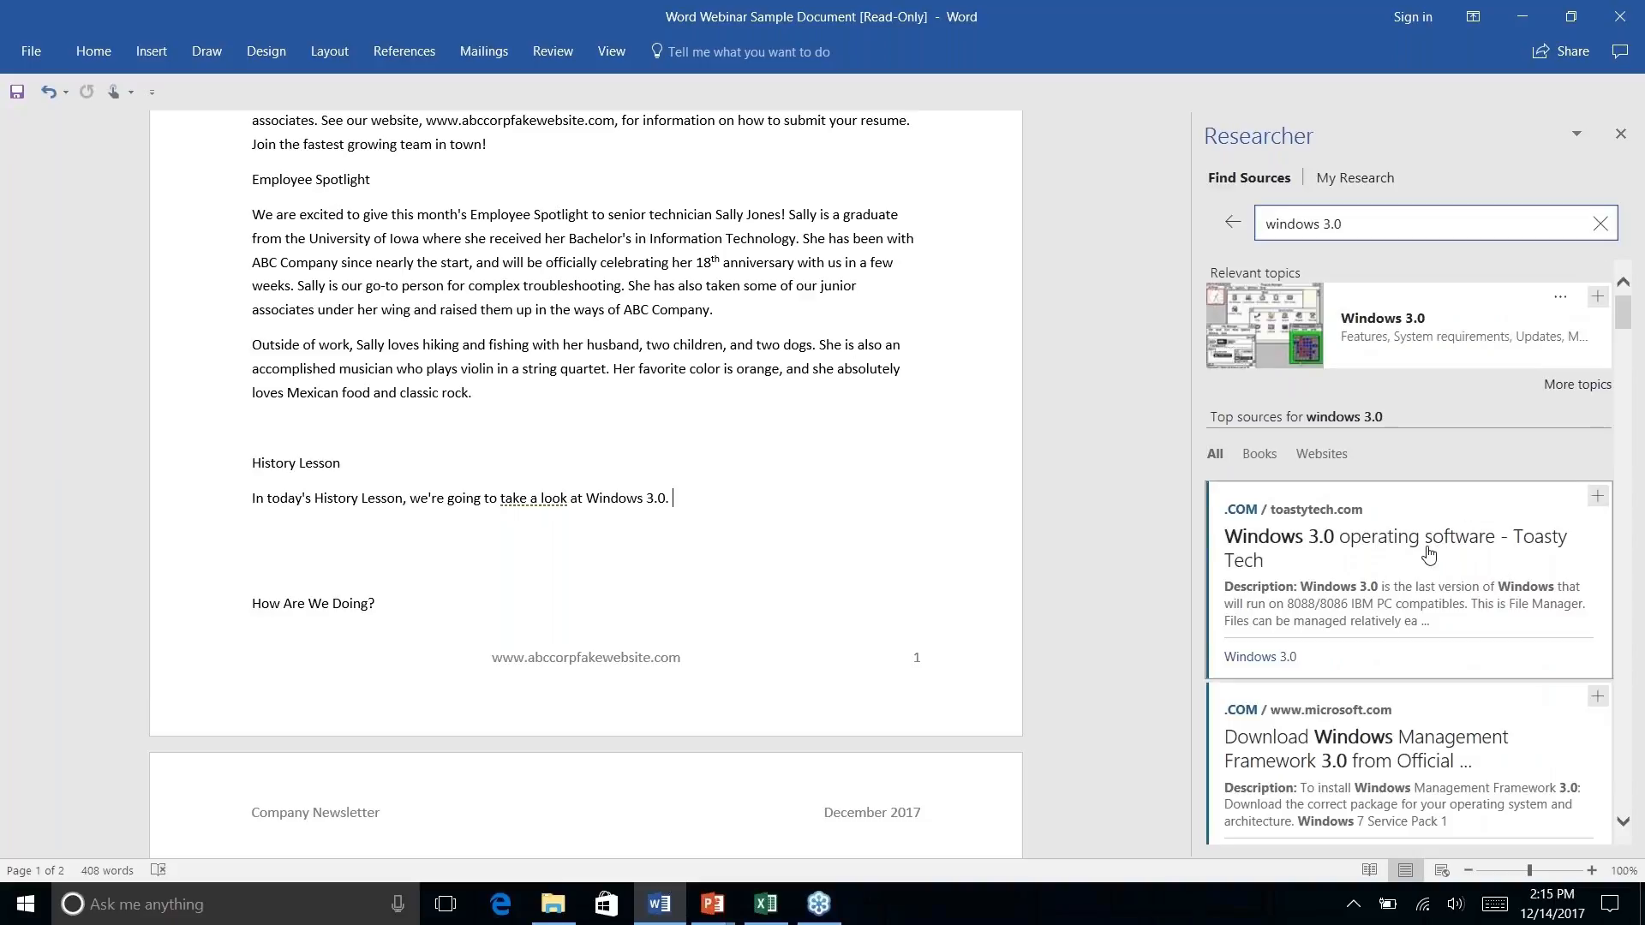
{"action": "left_click", "coordinate": [1429, 555]}
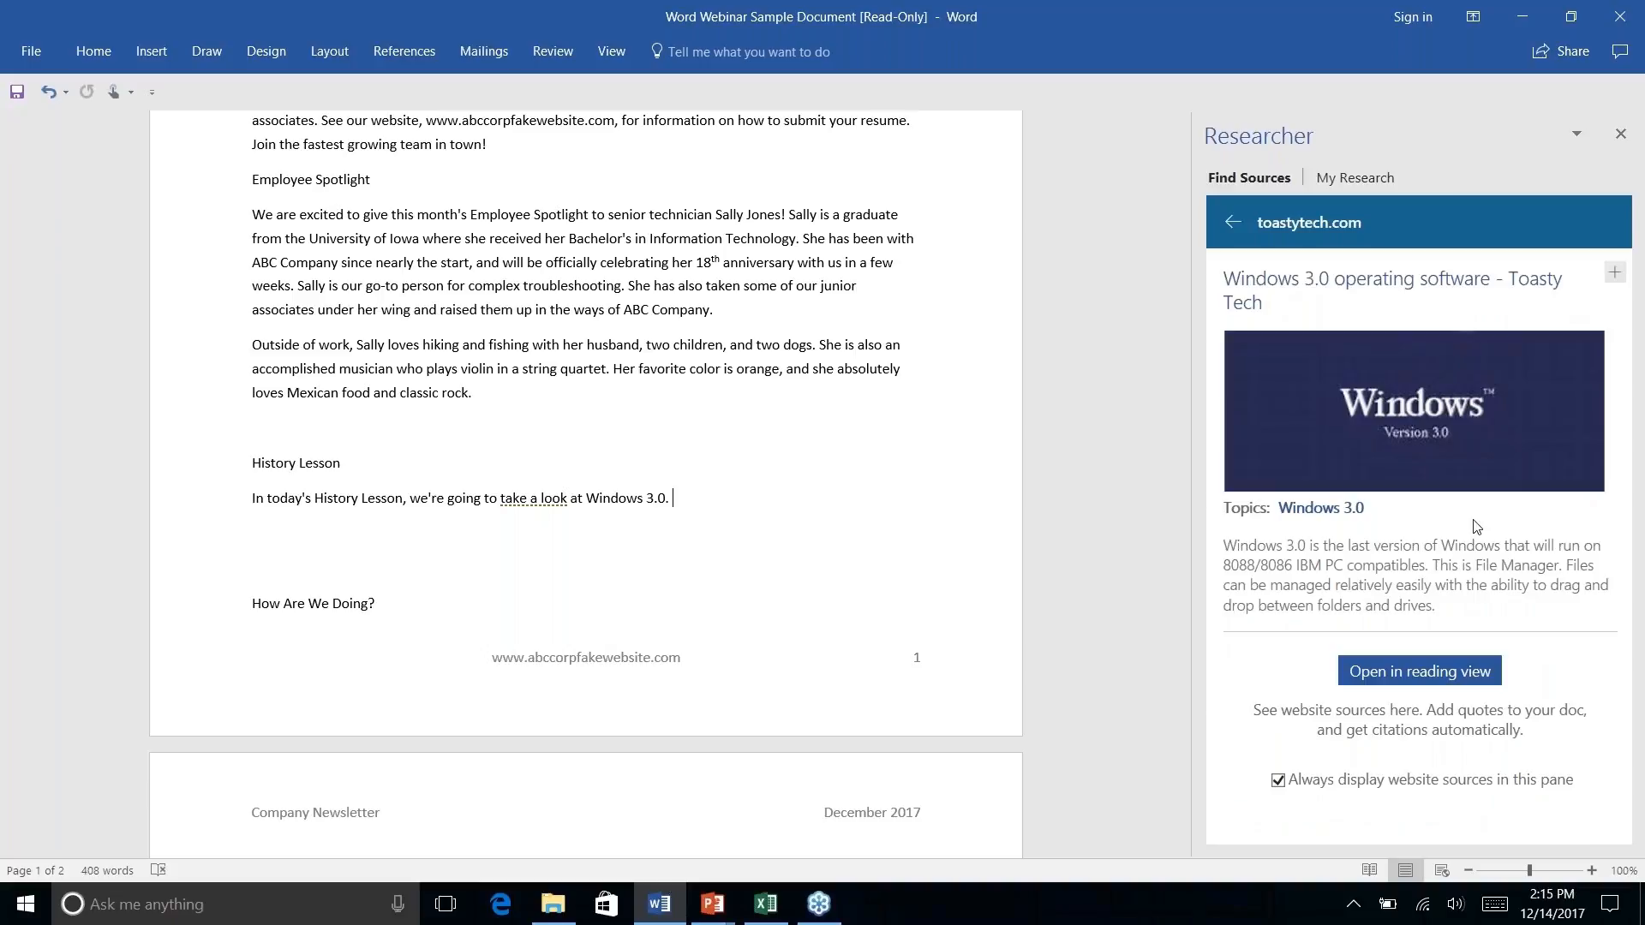
{"action": "left_click", "coordinate": [1233, 224]}
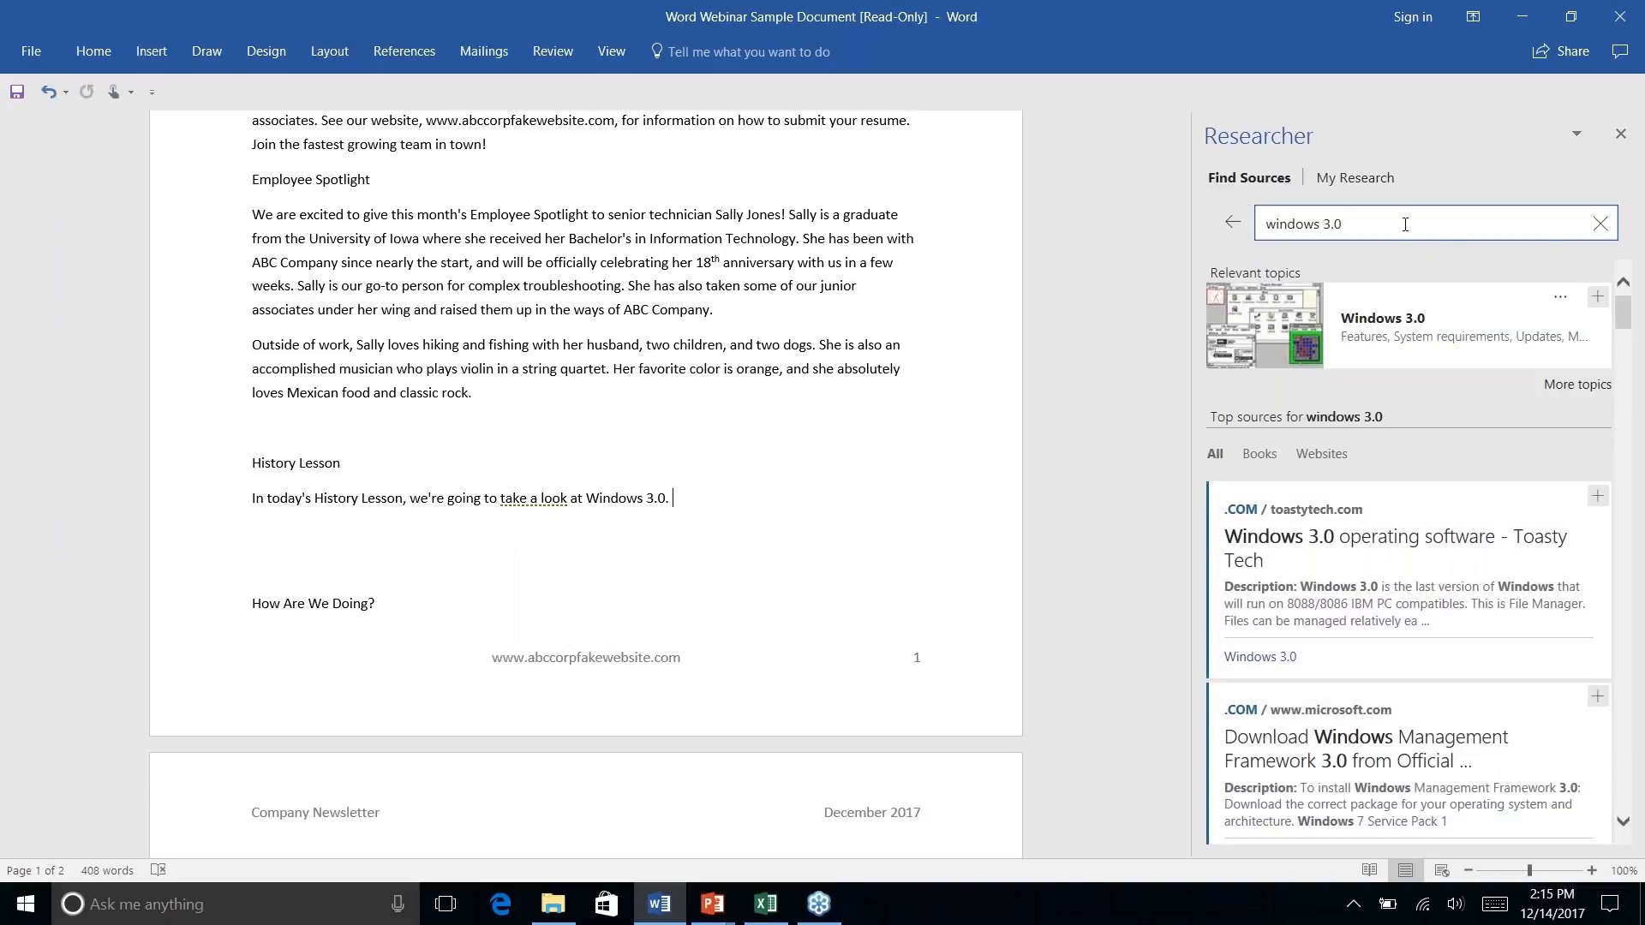
Search Researcher for "windows 3.0 history" and look through the sources.
{"action": "type", "text": "history"}
{"action": "key", "text": "Return"}
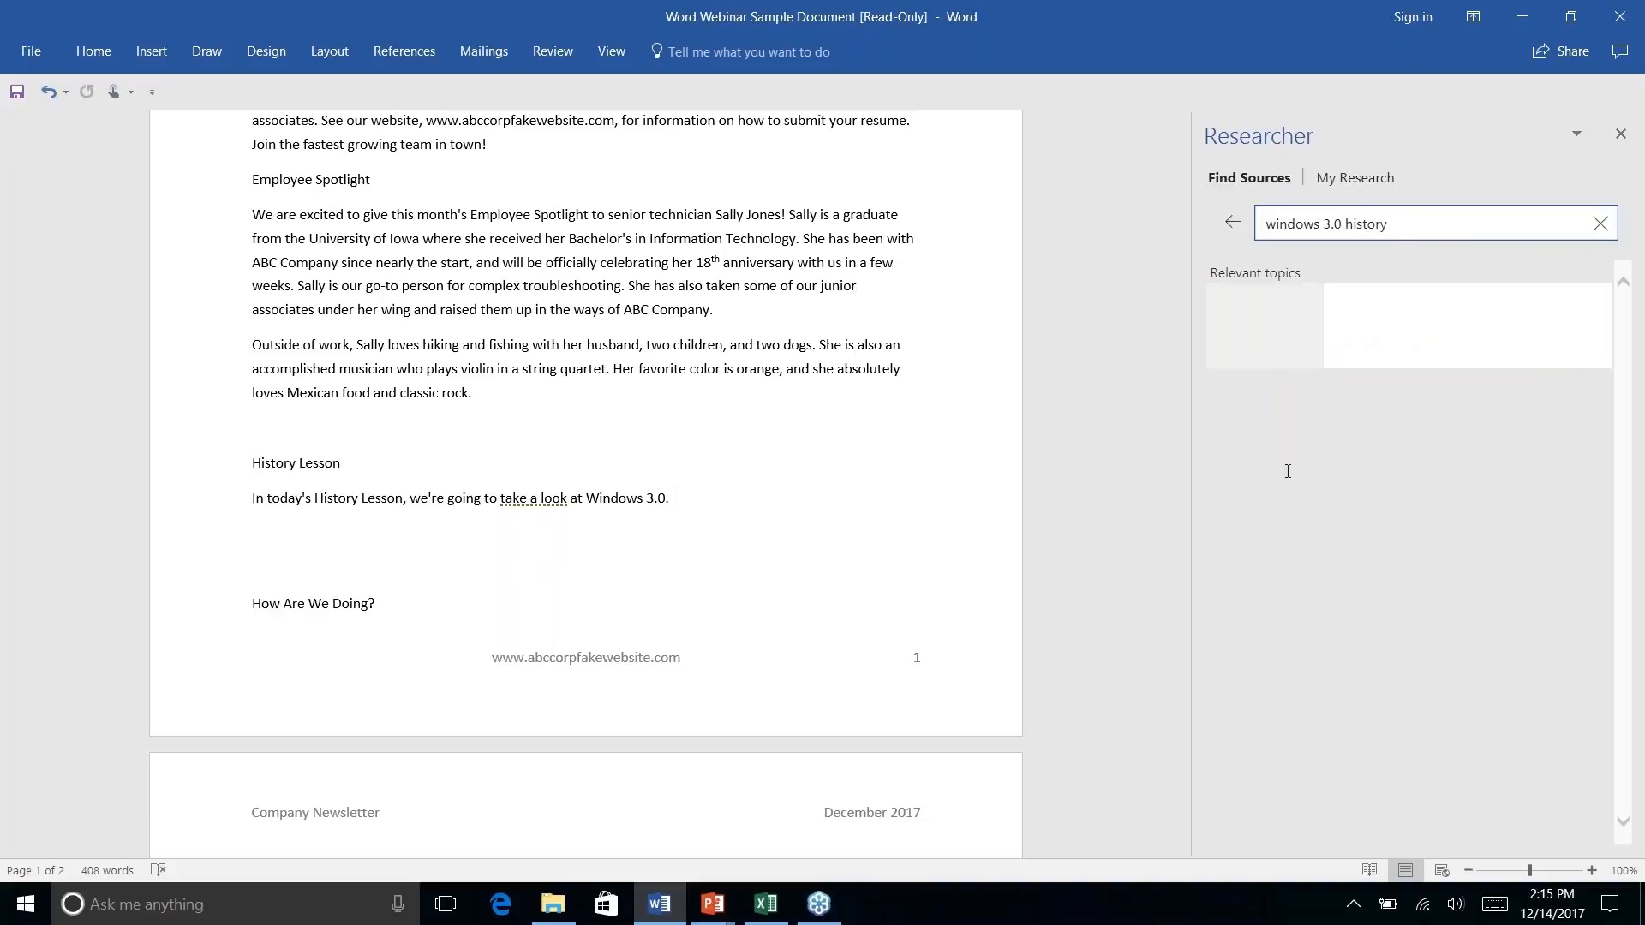
{"action": "scroll", "coordinate": [1471, 578], "scroll_direction": "down", "scroll_amount": 3}
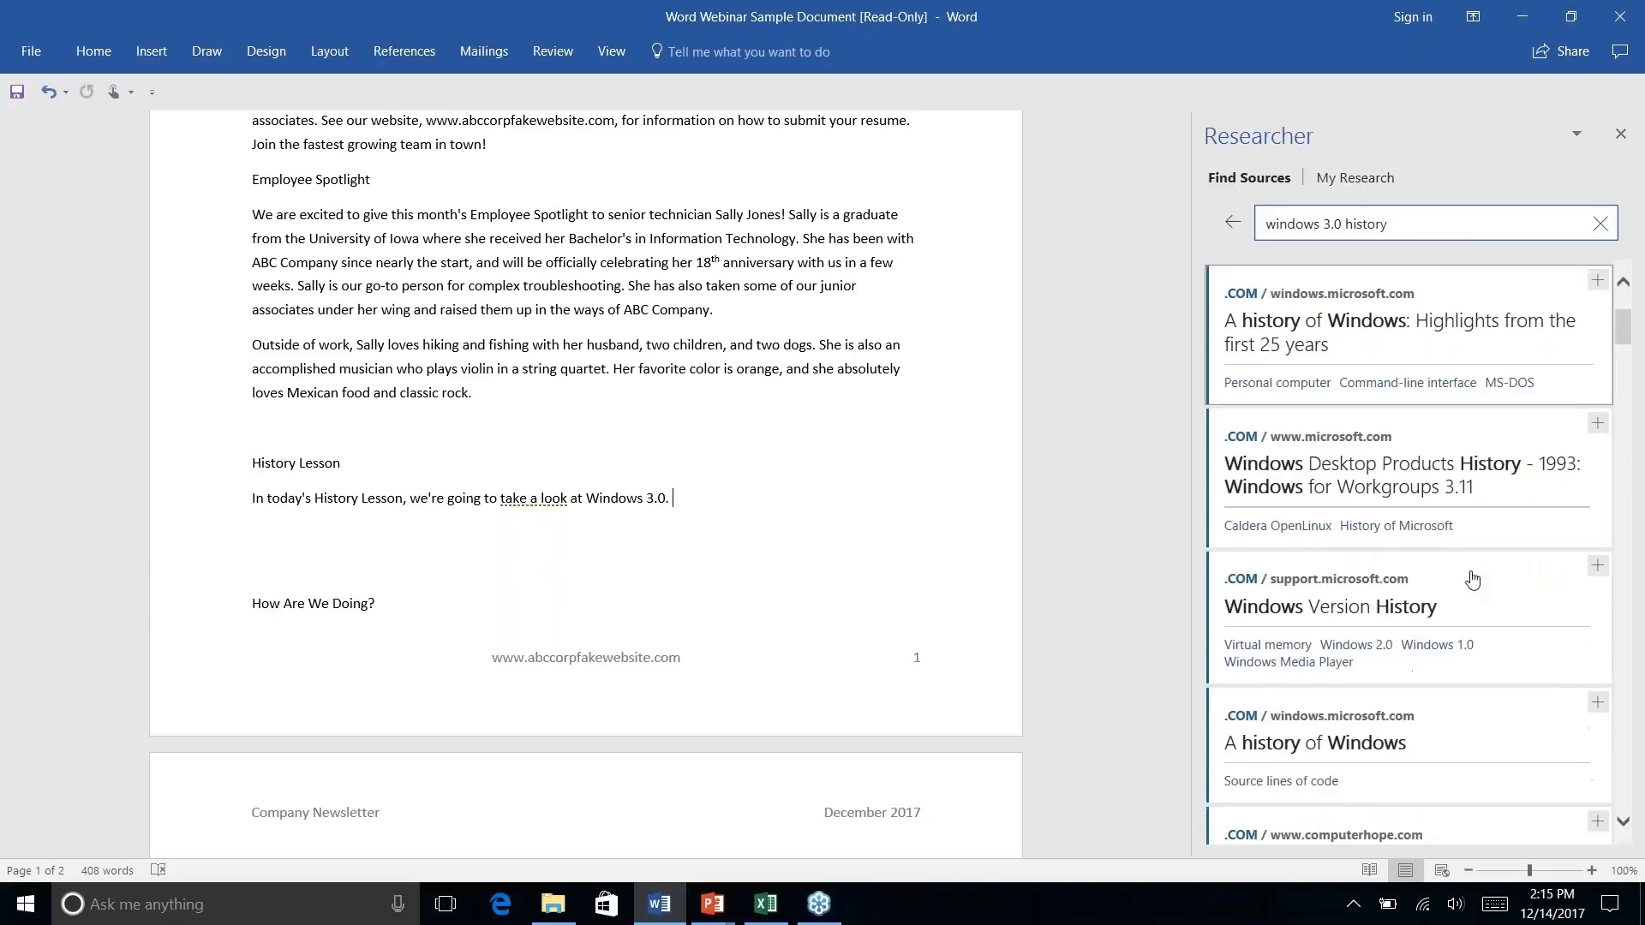
{"action": "scroll", "coordinate": [1471, 578], "scroll_direction": "down", "scroll_amount": 5}
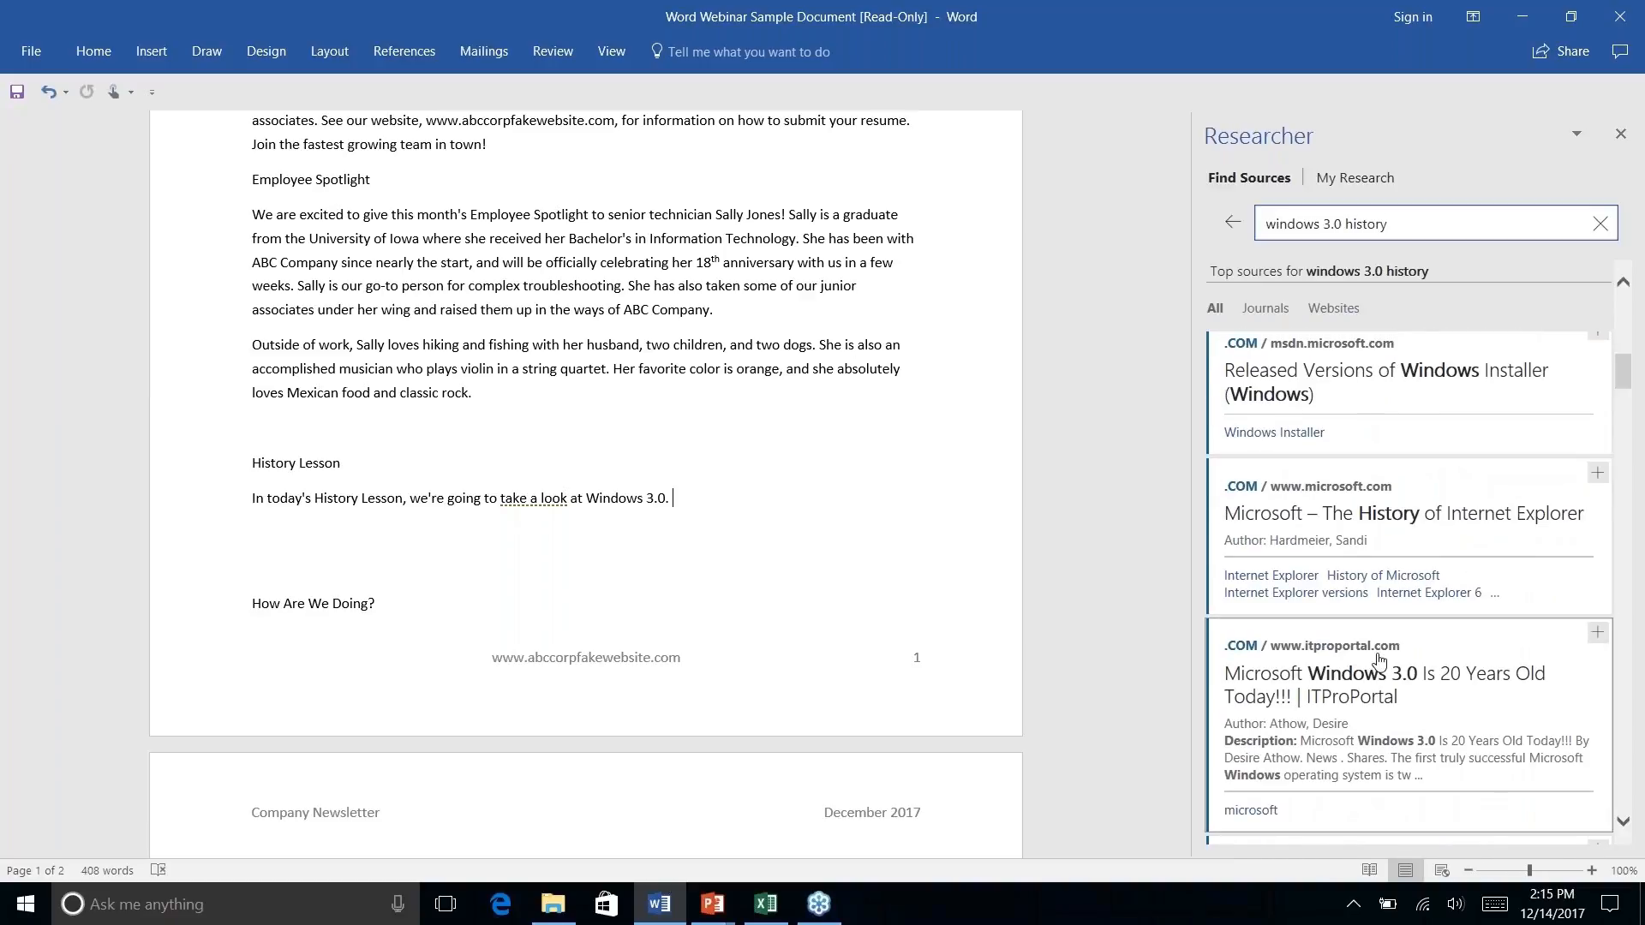
Preview the ITProPortal source "Microsoft Windows 3.0 Is 20 Years Old Today!!!" and return to the search results.
{"action": "left_click", "coordinate": [1382, 691]}
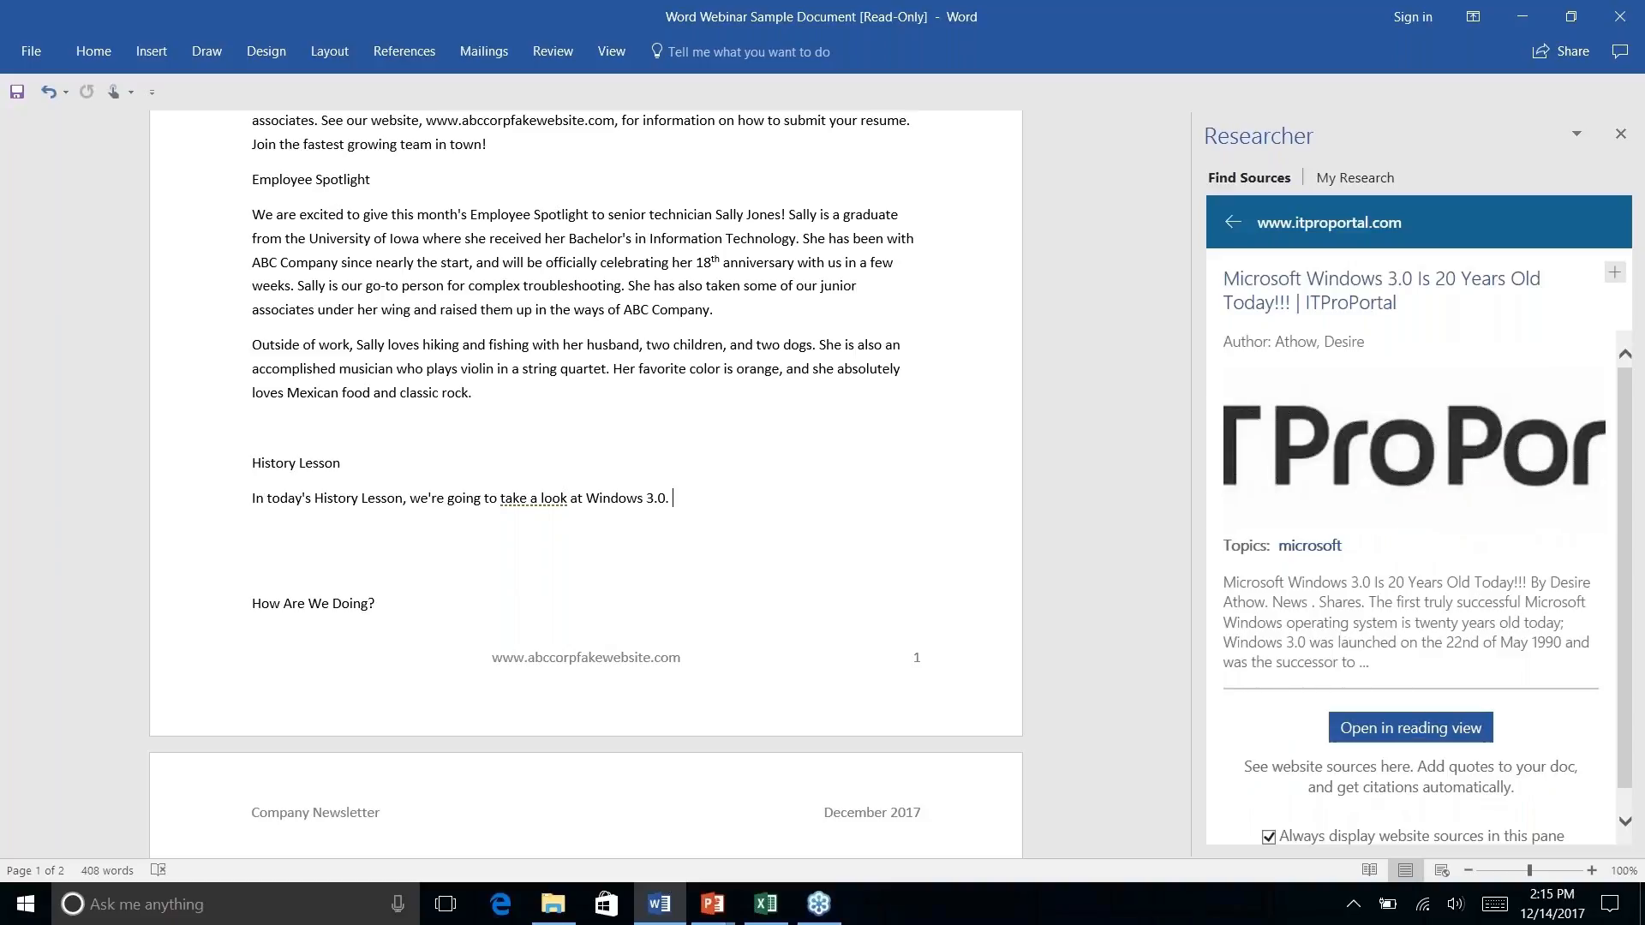
{"action": "scroll", "coordinate": [1423, 592], "scroll_direction": "down", "scroll_amount": 1}
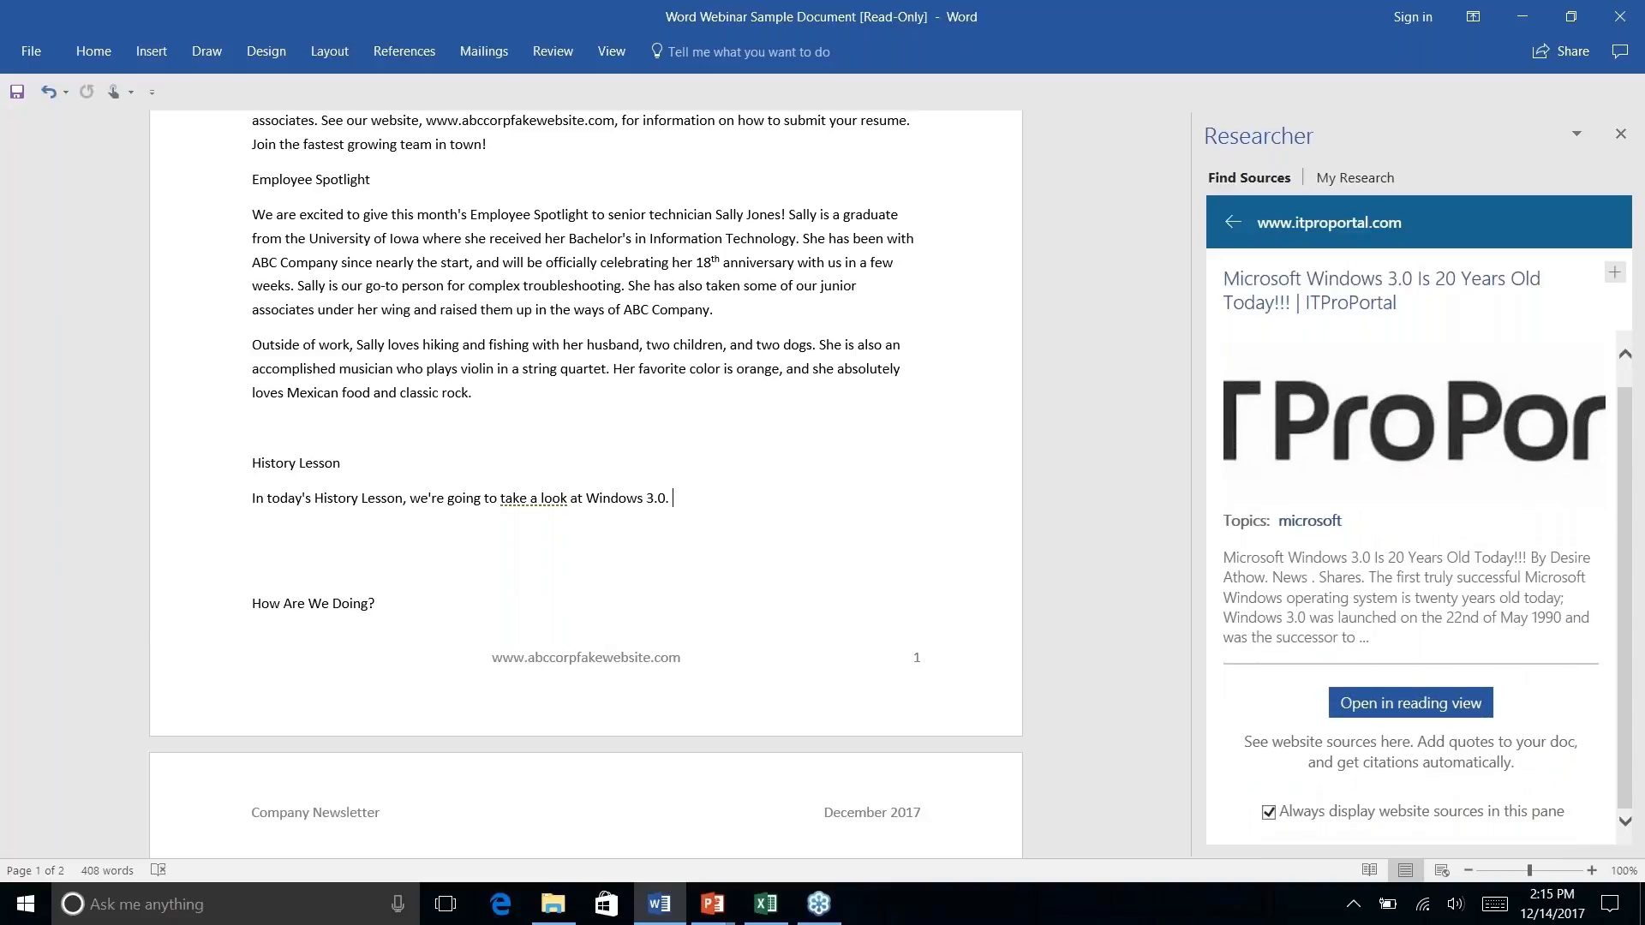
{"action": "scroll", "coordinate": [1422, 591], "scroll_direction": "up", "scroll_amount": 1}
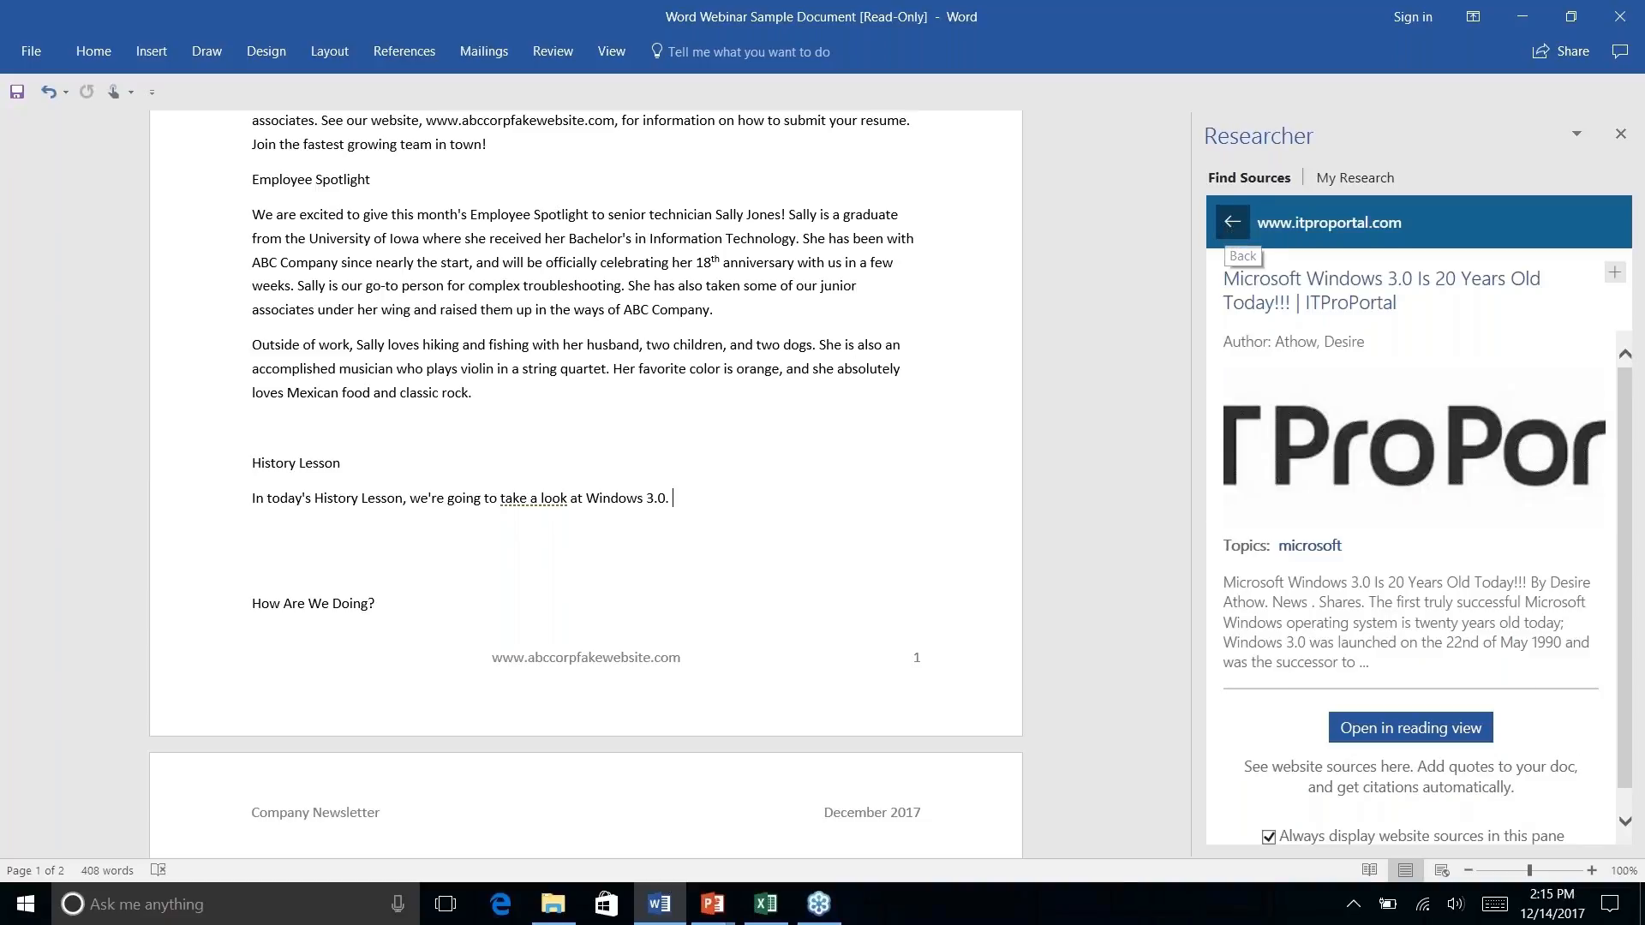
{"action": "left_click", "coordinate": [1232, 223]}
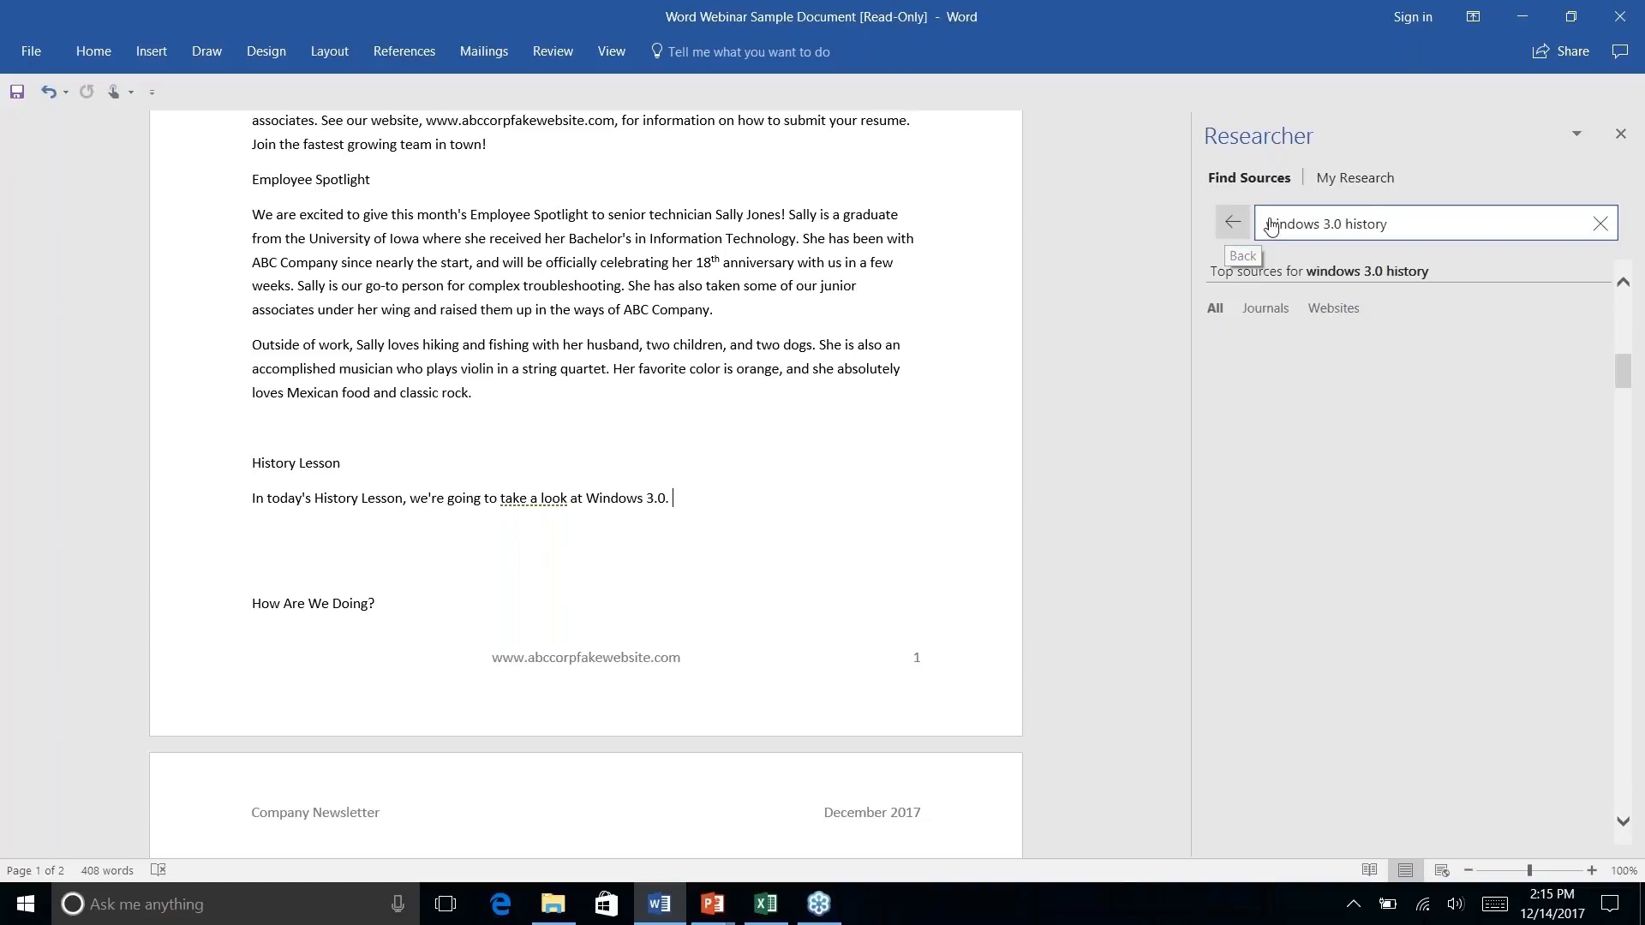
Change the Researcher search back to "windows 3.0" and look through its sources for a multimedia extensions article.
{"action": "double_click", "coordinate": [1398, 226]}
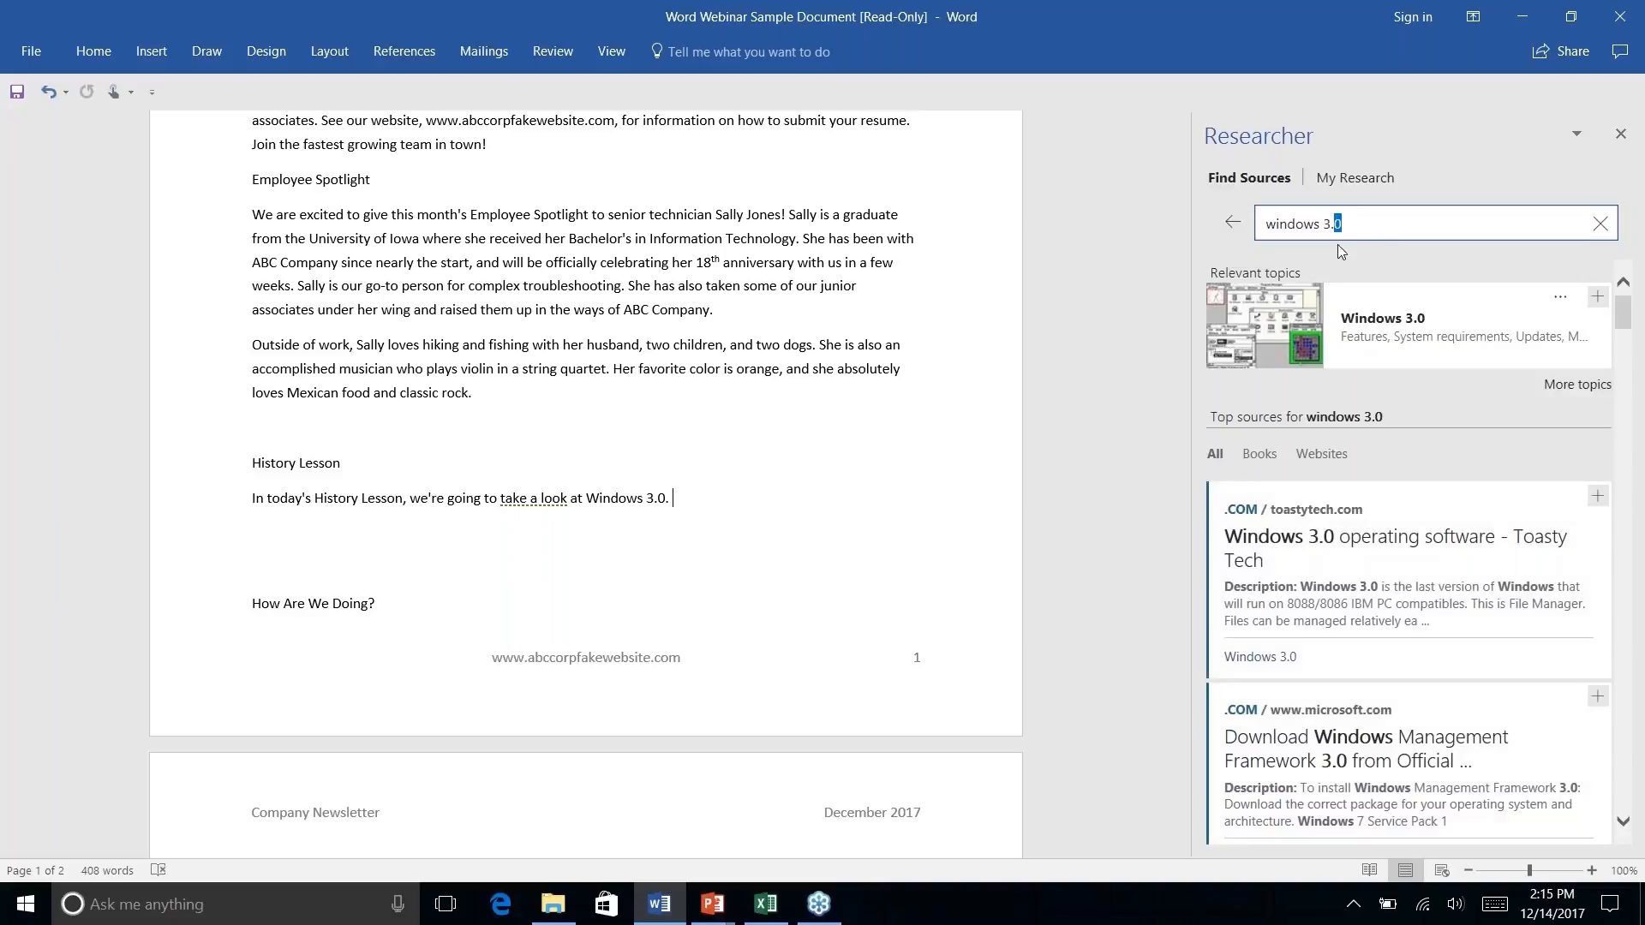
{"action": "left_click", "coordinate": [1368, 228]}
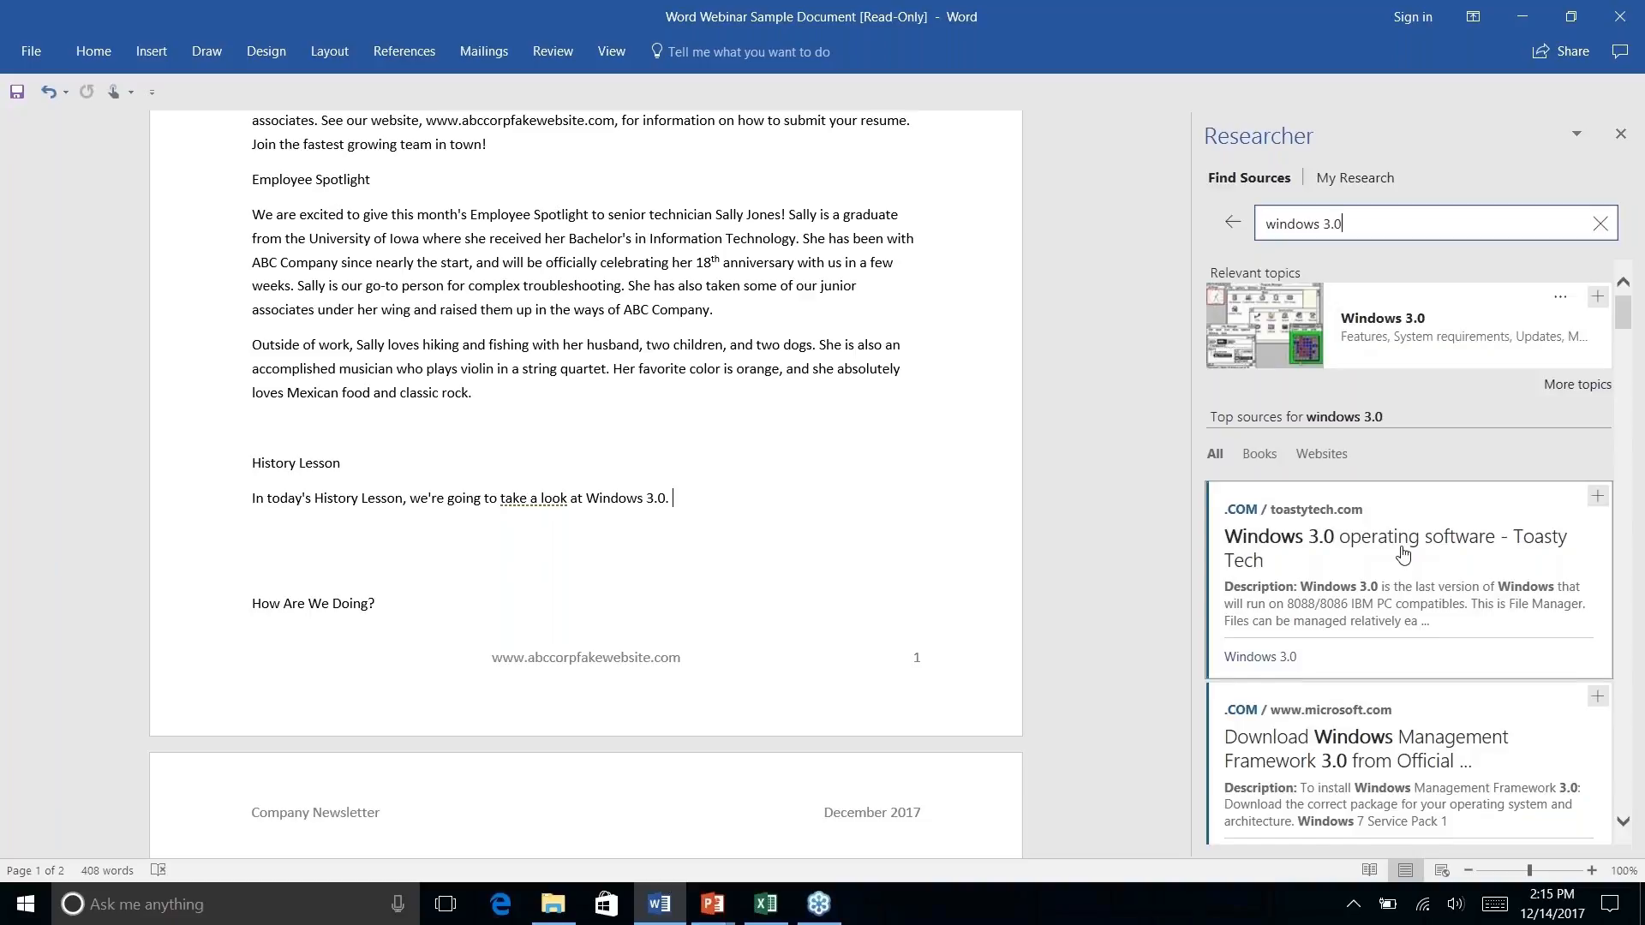
{"action": "scroll", "coordinate": [1402, 556], "scroll_direction": "down", "scroll_amount": 6}
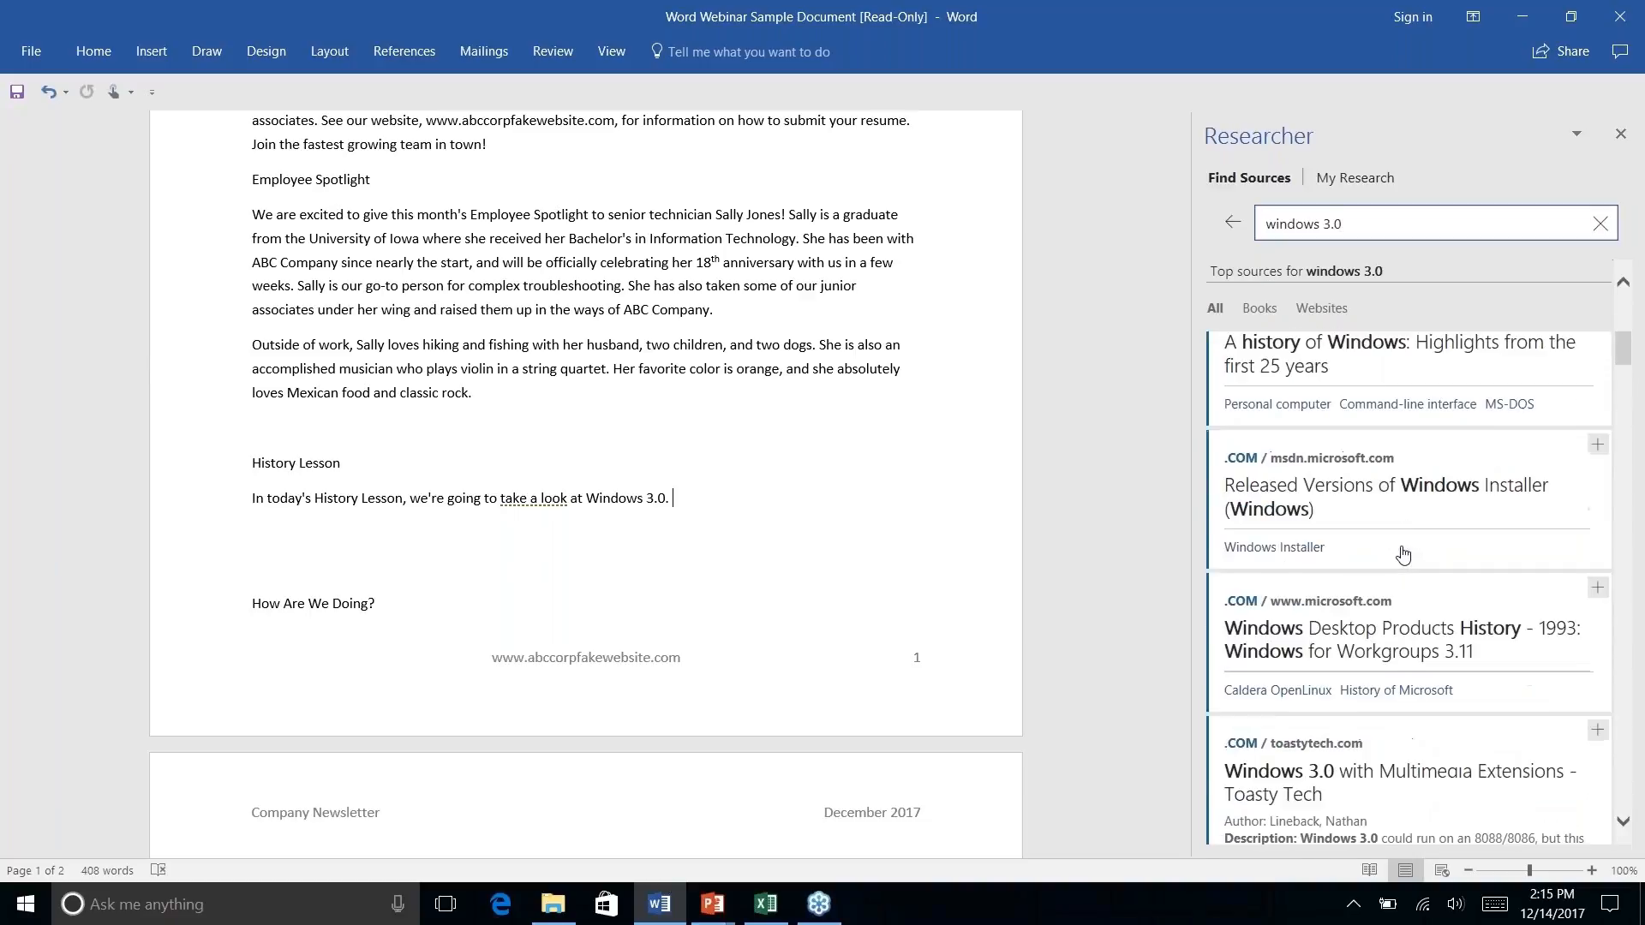
{"action": "scroll", "coordinate": [1403, 555], "scroll_direction": "down", "scroll_amount": 2}
{"action": "scroll", "coordinate": [1403, 555], "scroll_direction": "down", "scroll_amount": 2}
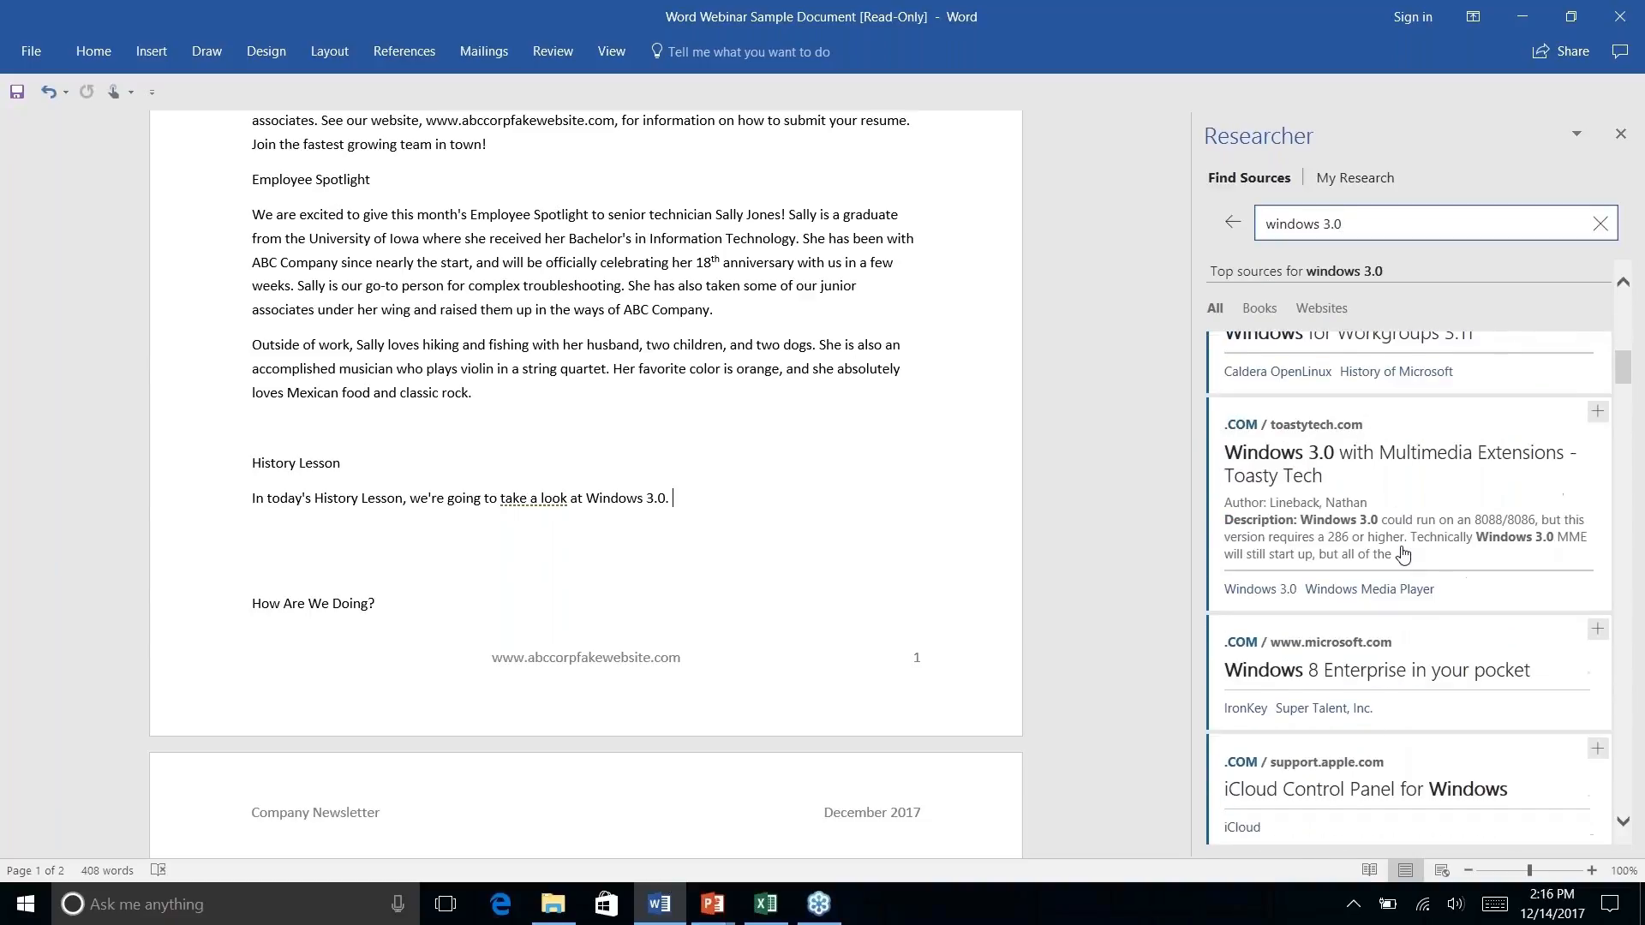
Open Toasty Tech's "Windows 3.0 with Multimedia Extensions" source and place its summary paragraph below the History Lesson introduction.
{"action": "left_click", "coordinate": [1401, 463]}
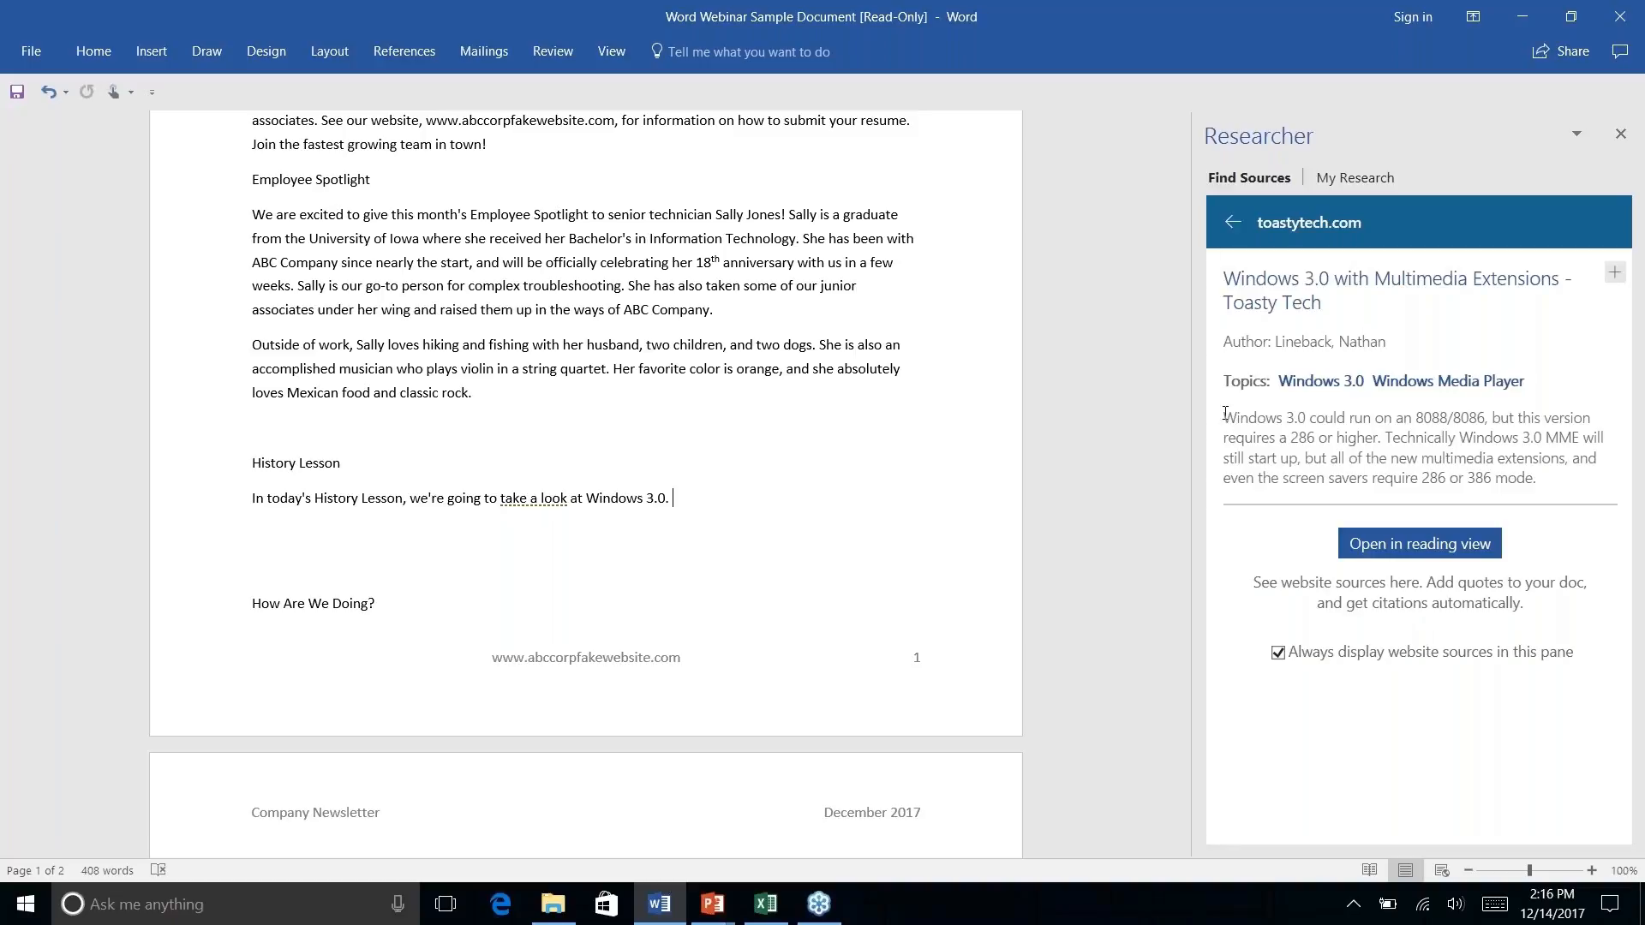
{"action": "left_click_drag", "start_coordinate": [1227, 415], "coordinate": [1571, 485]}
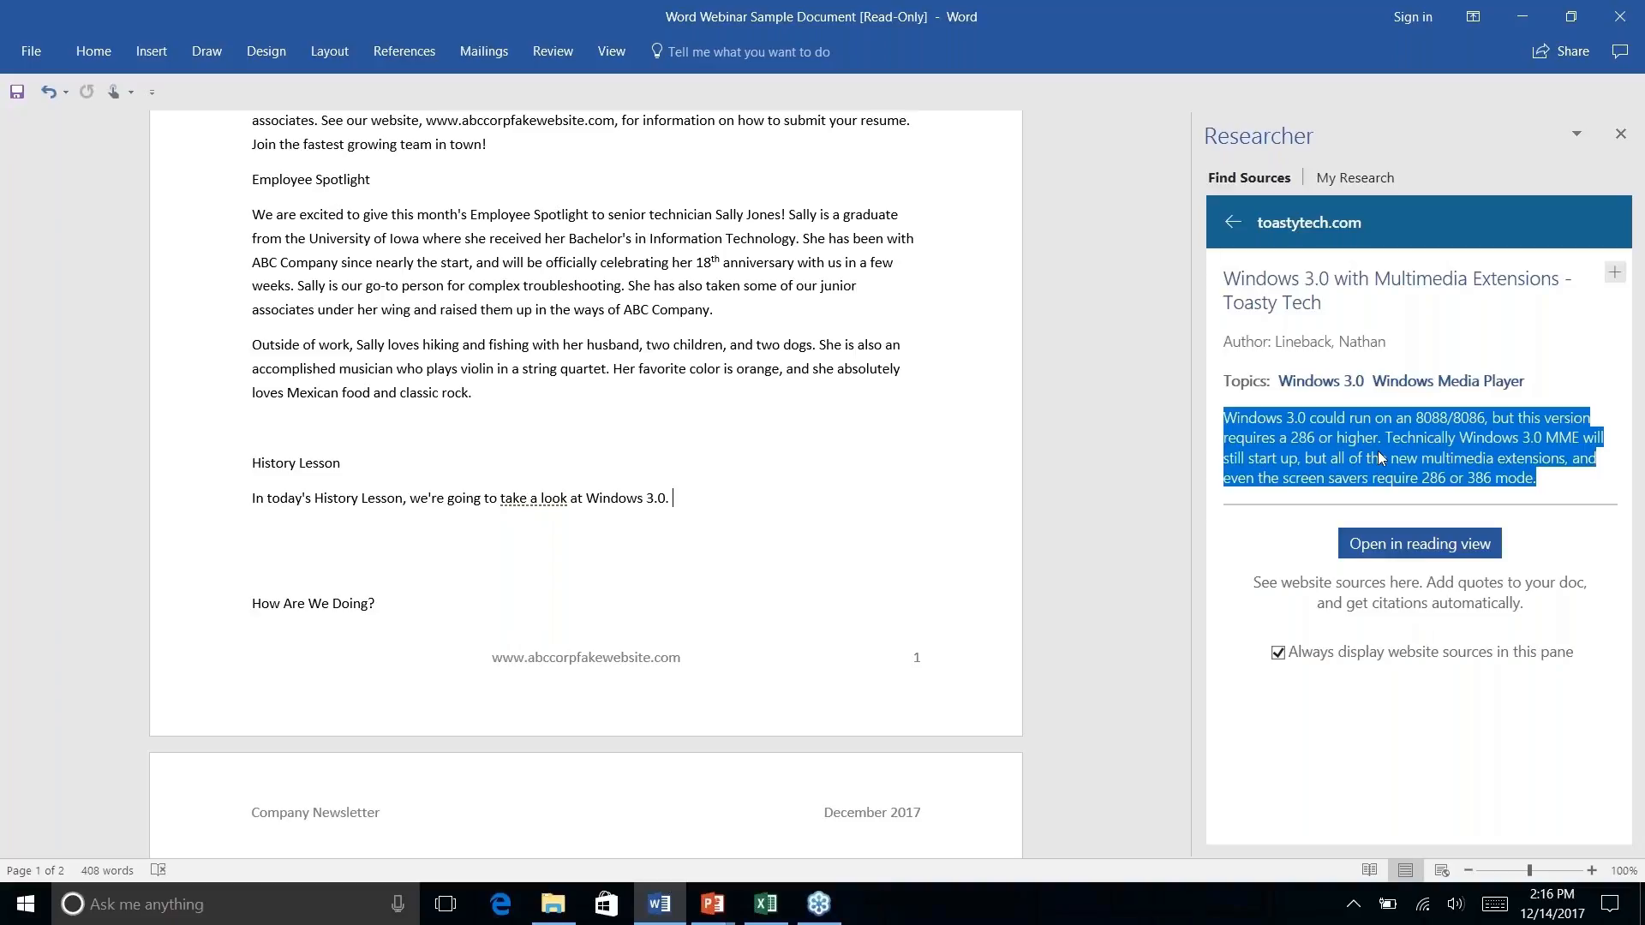
{"action": "left_click_drag", "start_coordinate": [1381, 459], "coordinate": [810, 540]}
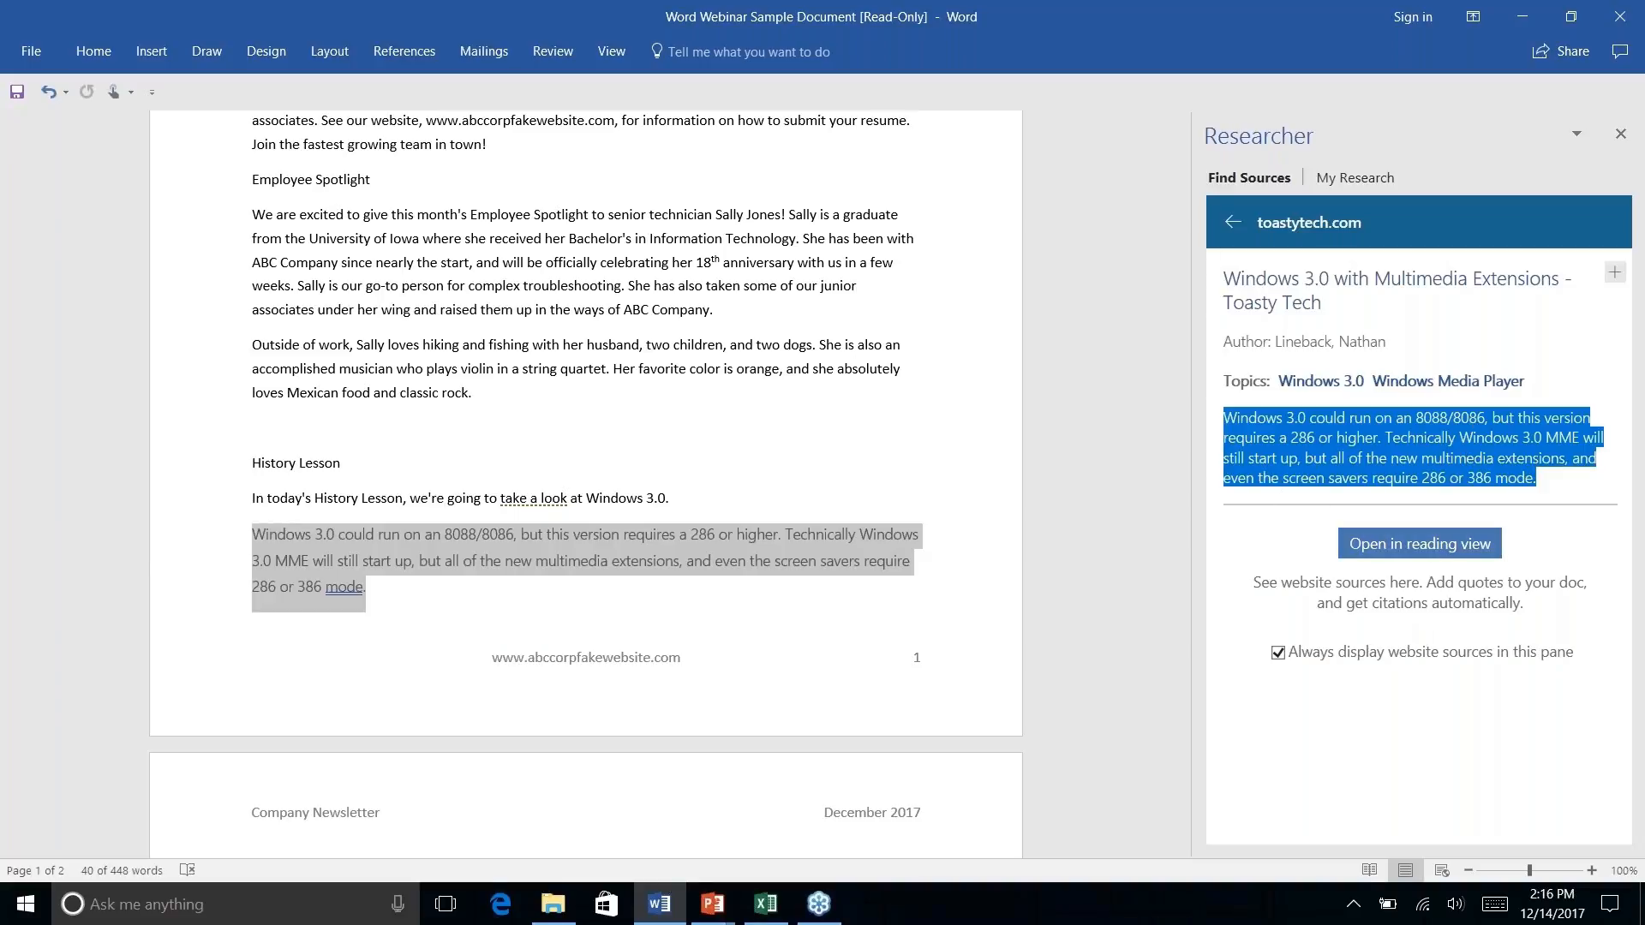
Open the Multimedia Extensions article in reading view and read through its text and screenshots.
{"action": "left_click", "coordinate": [1395, 554]}
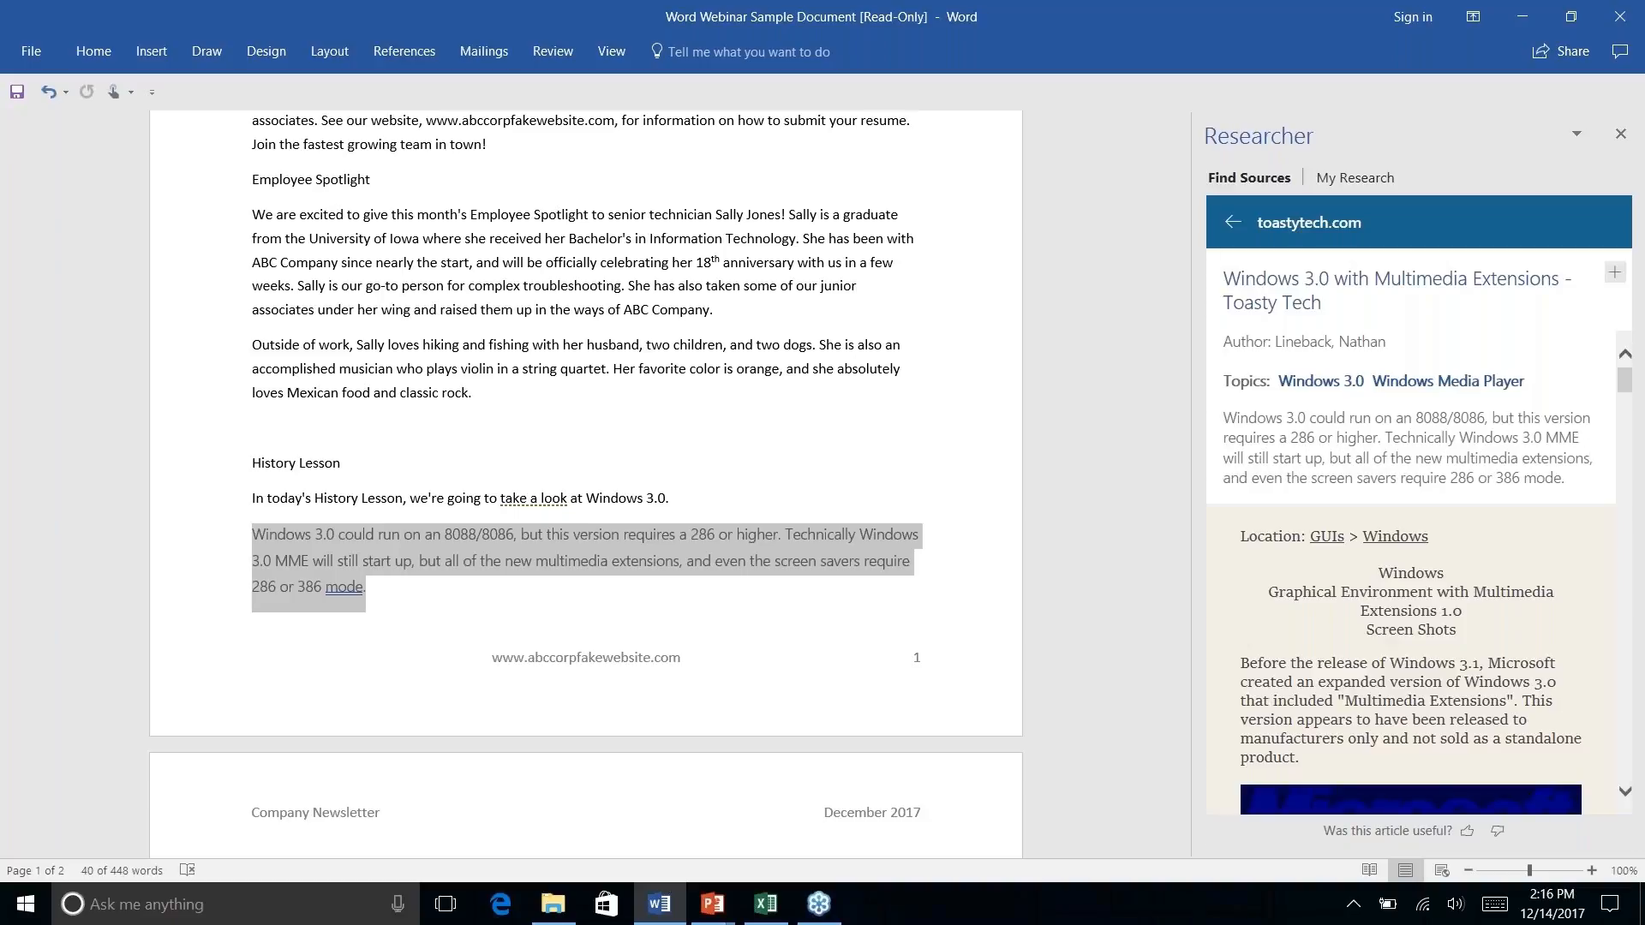
{"action": "scroll", "coordinate": [1506, 425], "scroll_direction": "down", "scroll_amount": 10}
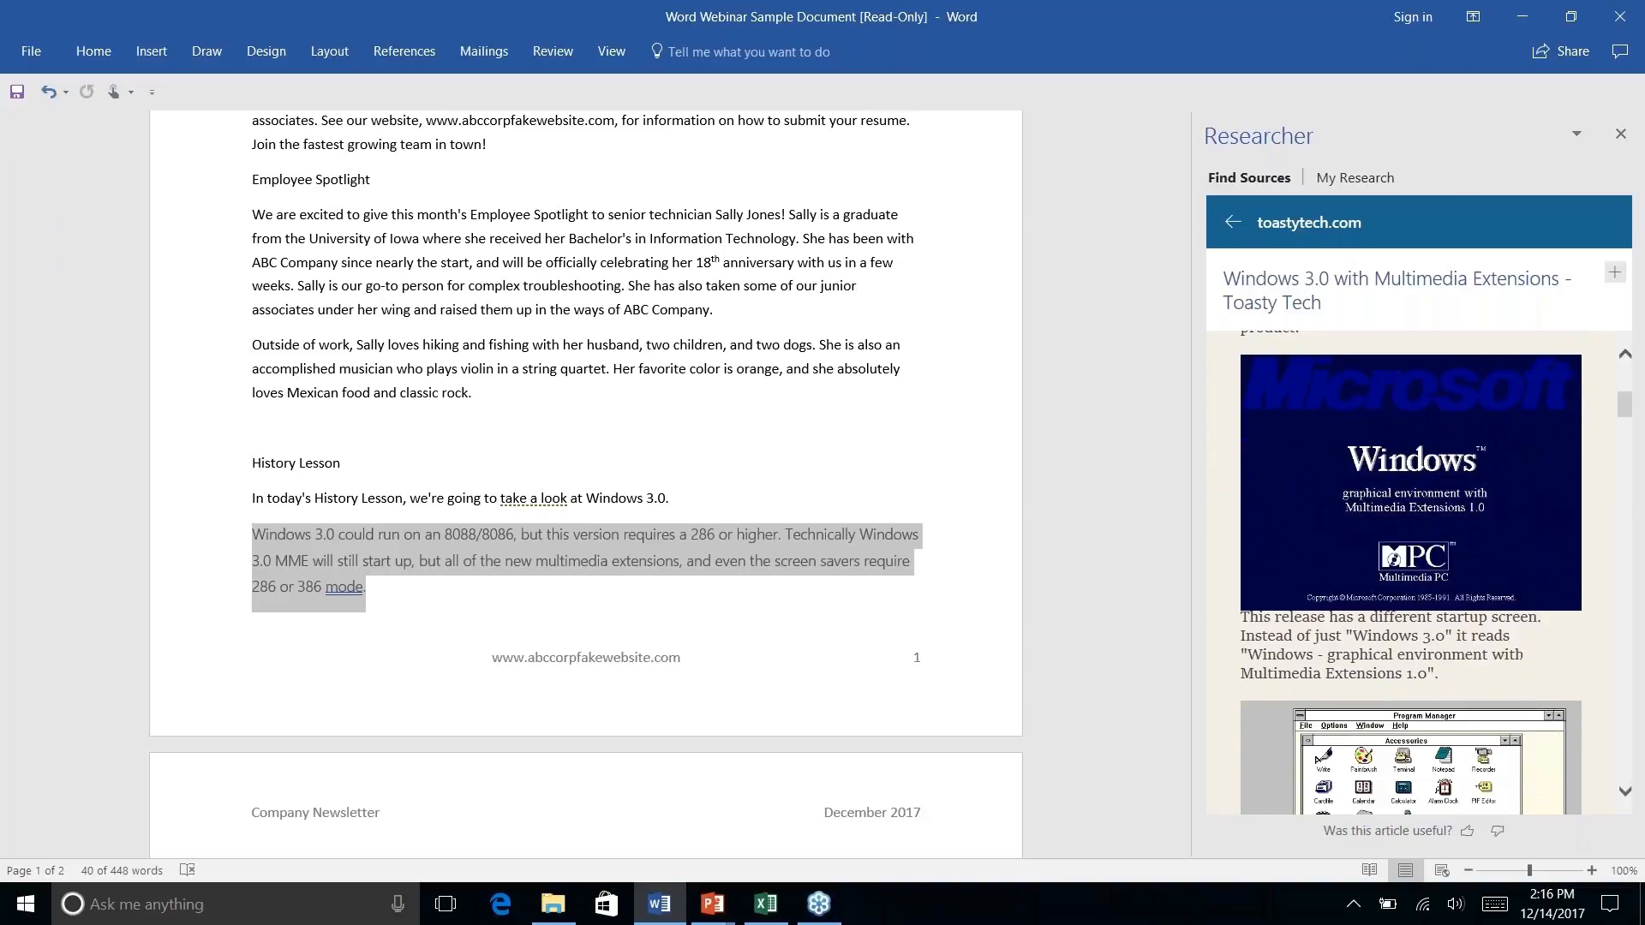
{"action": "scroll", "coordinate": [1412, 571], "scroll_direction": "down", "scroll_amount": 3}
{"action": "scroll", "coordinate": [1411, 571], "scroll_direction": "up", "scroll_amount": 8}
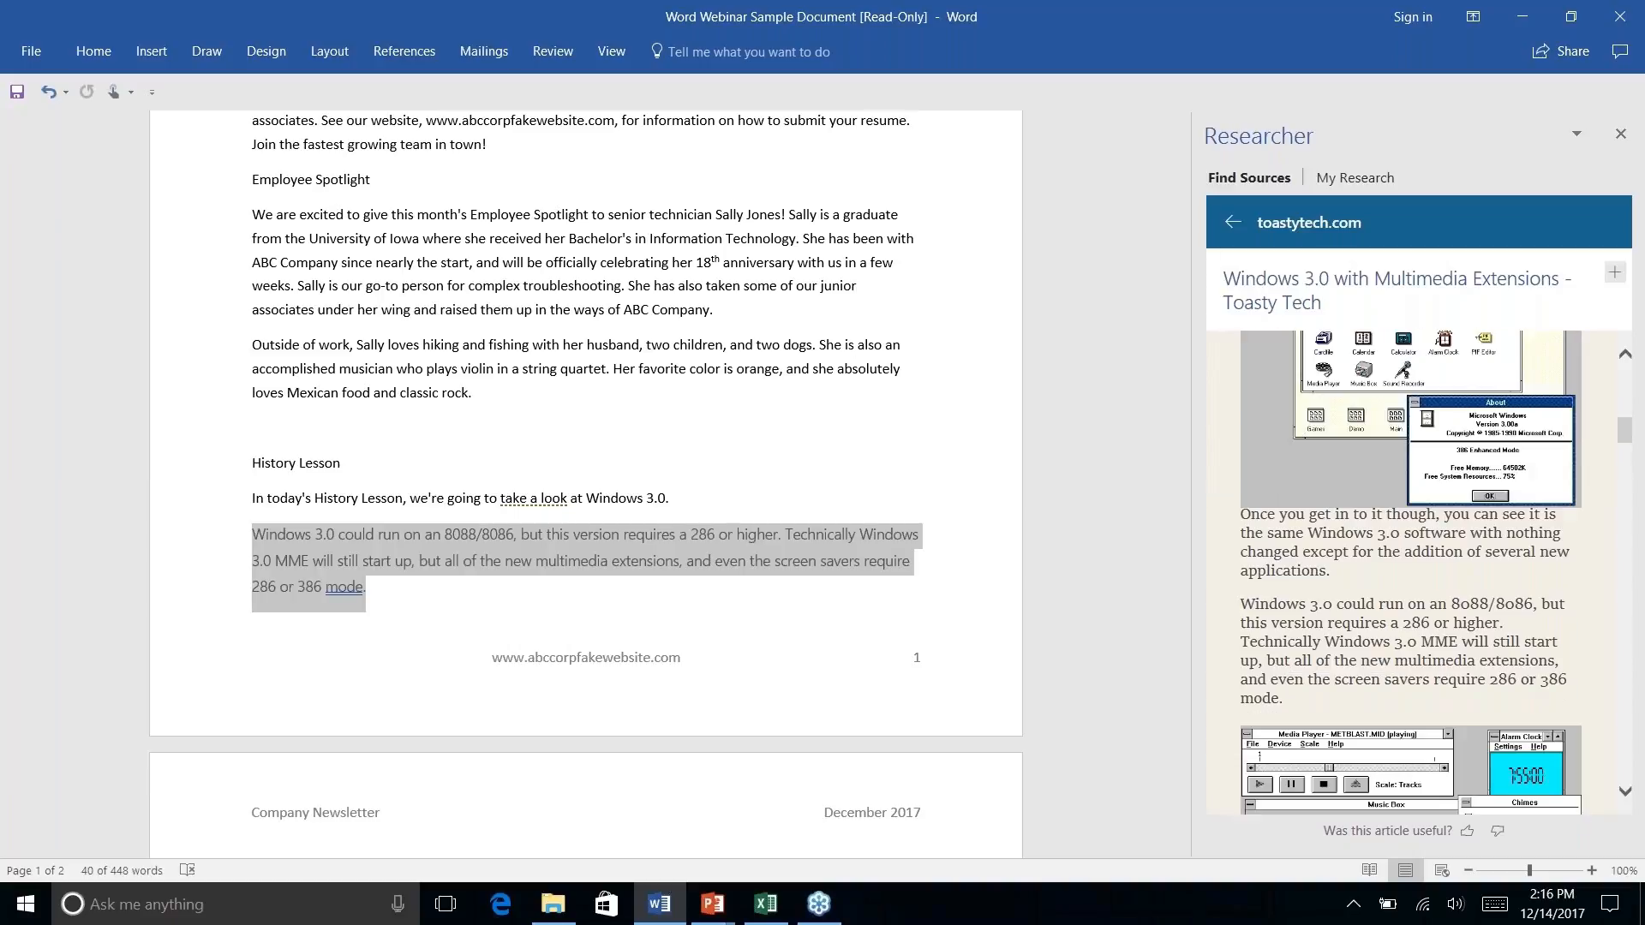
{"action": "scroll", "coordinate": [1411, 571], "scroll_direction": "down", "scroll_amount": 5}
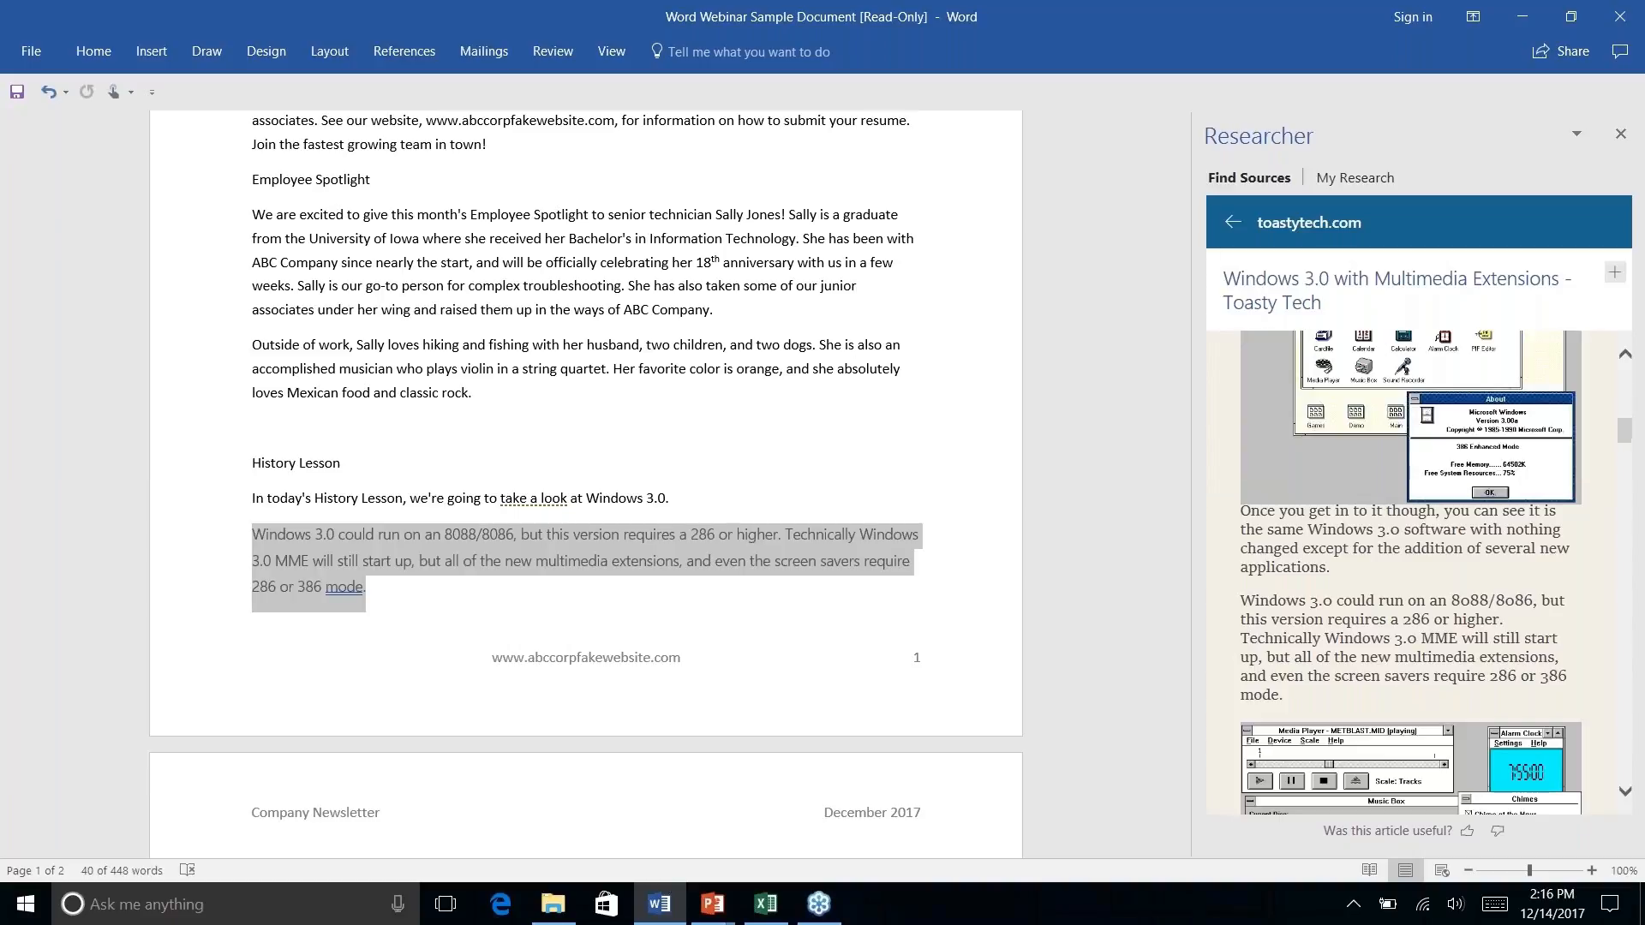
{"action": "scroll", "coordinate": [1411, 572], "scroll_direction": "up", "scroll_amount": 2}
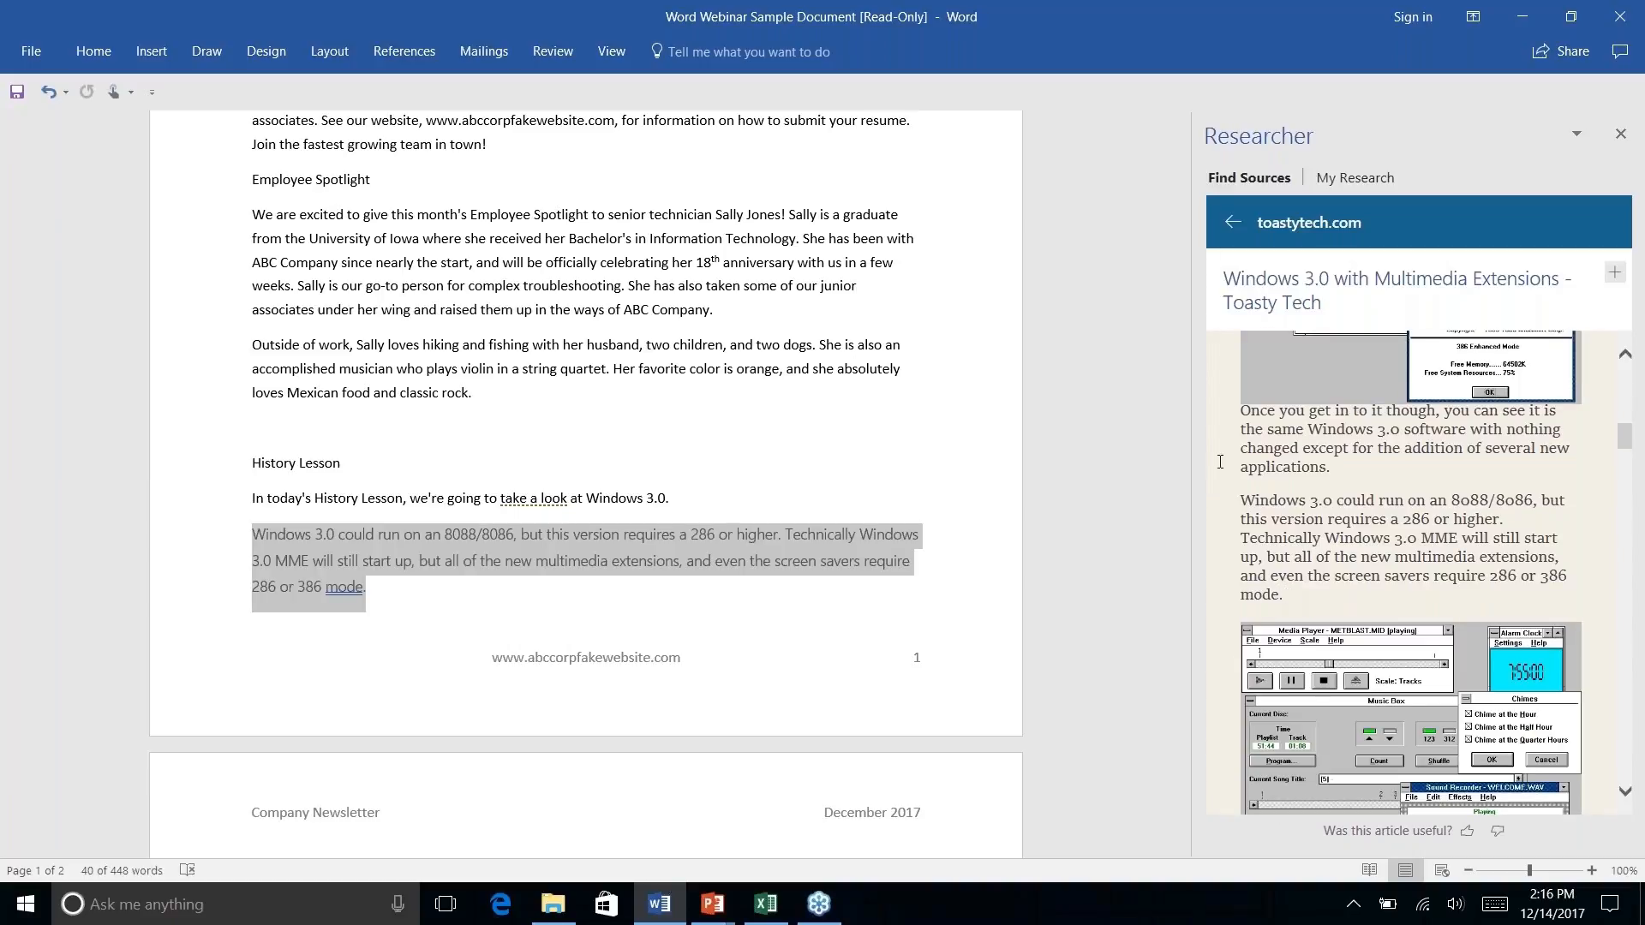
{"action": "scroll", "coordinate": [1316, 524], "scroll_direction": "up", "scroll_amount": 1}
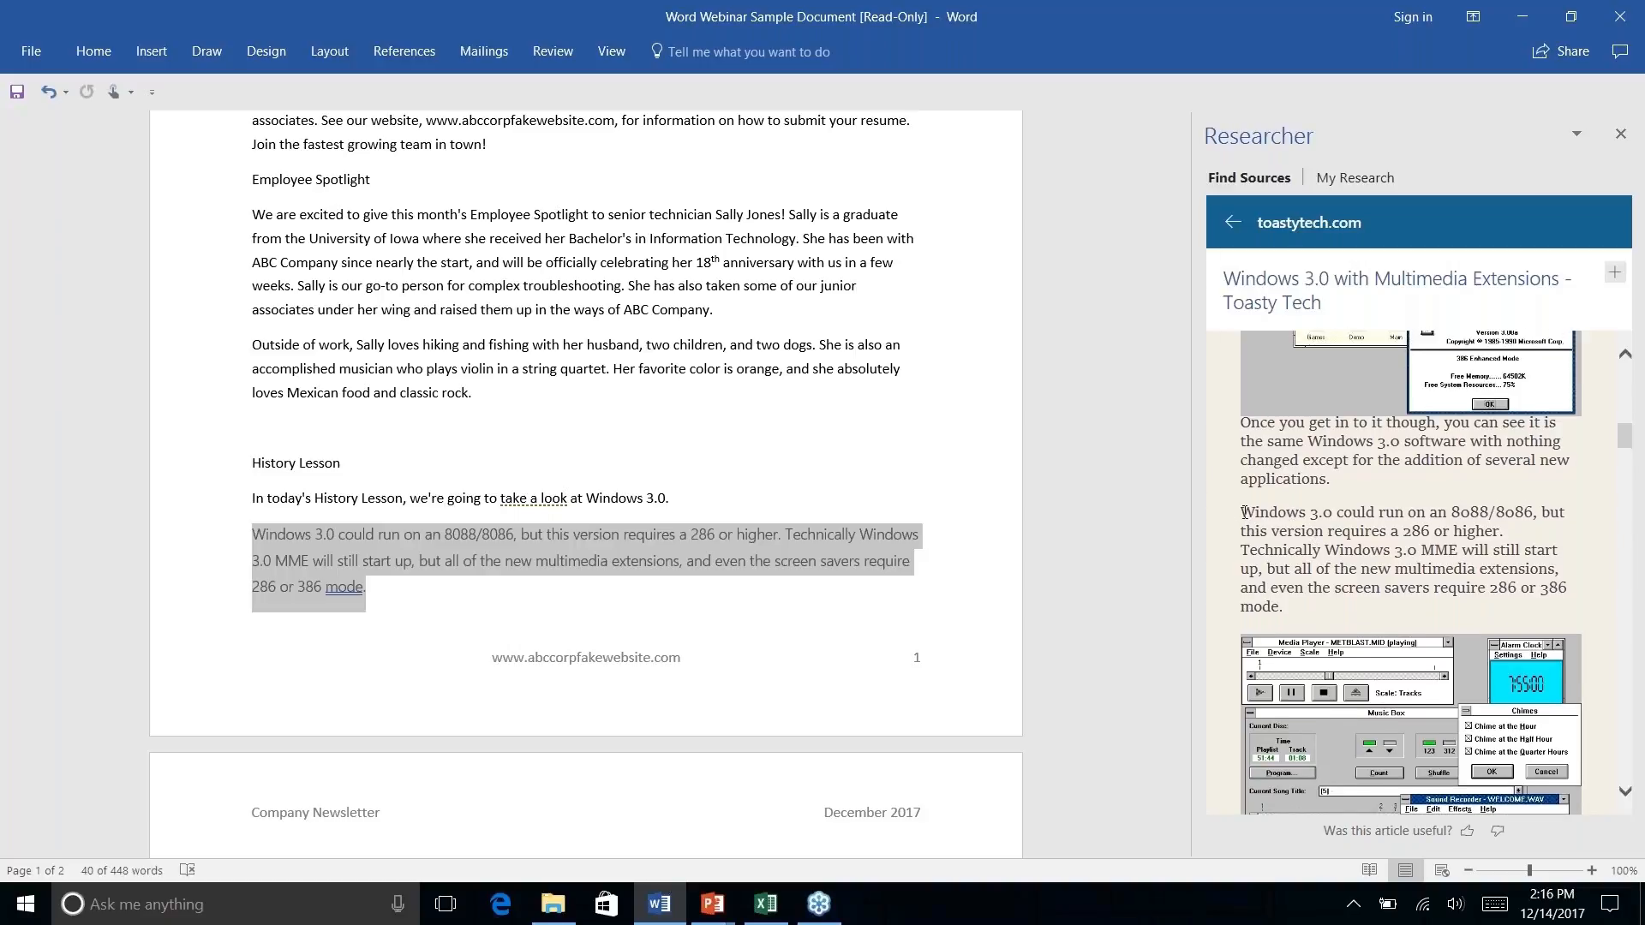
Add the article's paragraph about the media player playing ".mmm" animation files to the History Lesson section with a citation.
{"action": "left_click_drag", "start_coordinate": [1248, 512], "coordinate": [1381, 605]}
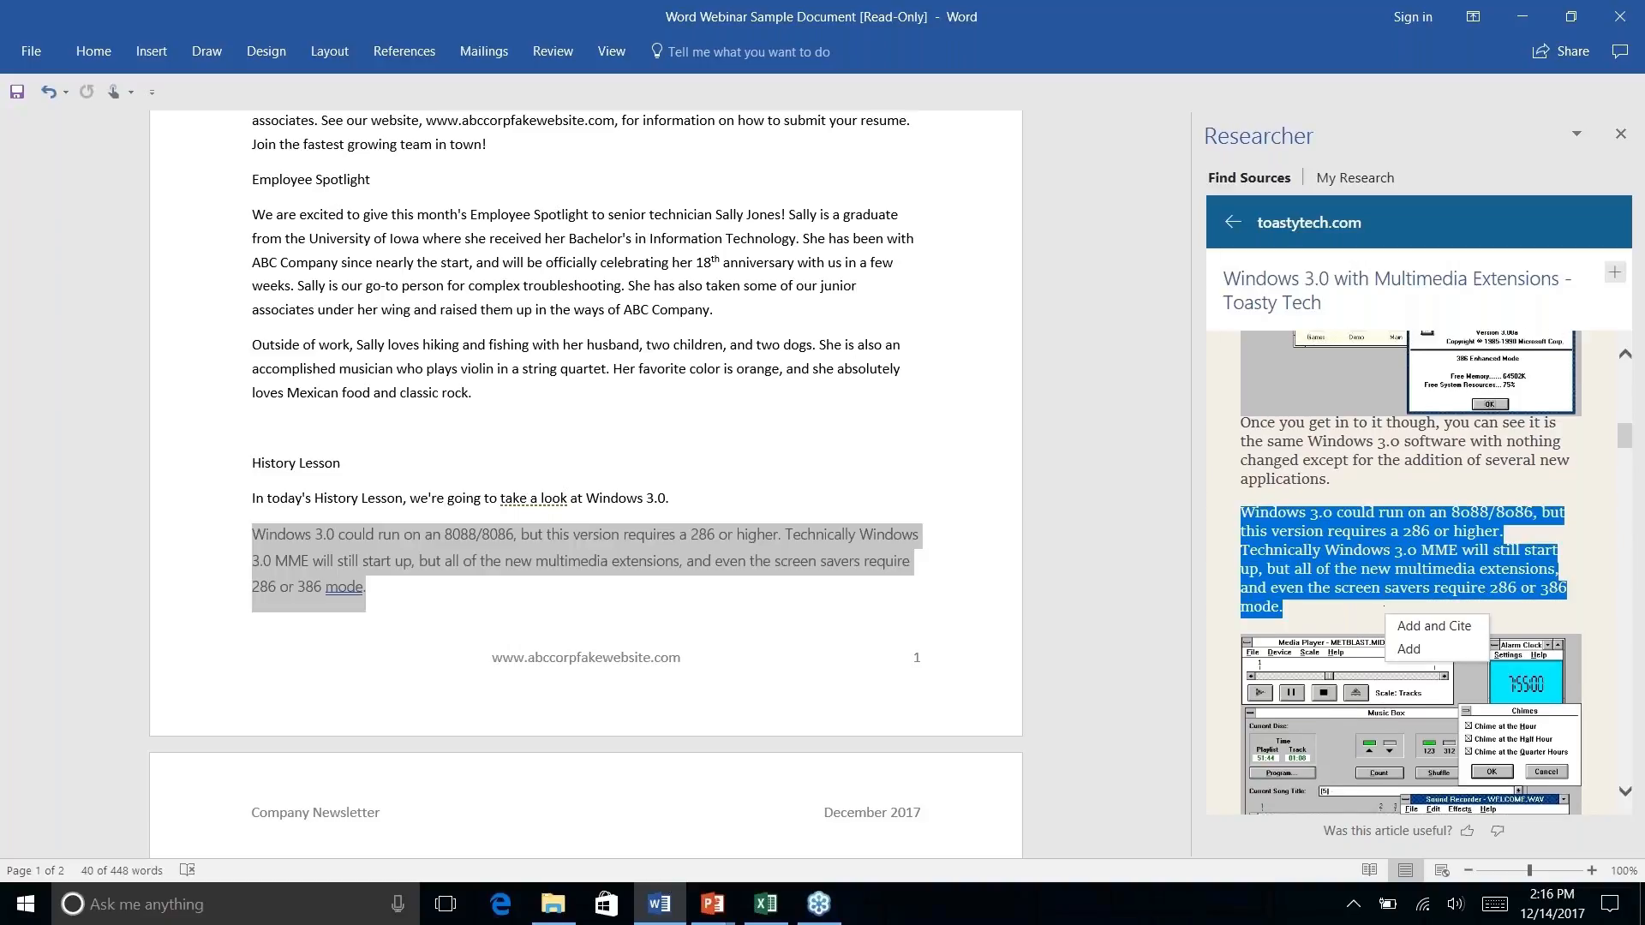
{"action": "scroll", "coordinate": [1390, 600], "scroll_direction": "up", "scroll_amount": 3}
{"action": "scroll", "coordinate": [1389, 600], "scroll_direction": "down", "scroll_amount": 6}
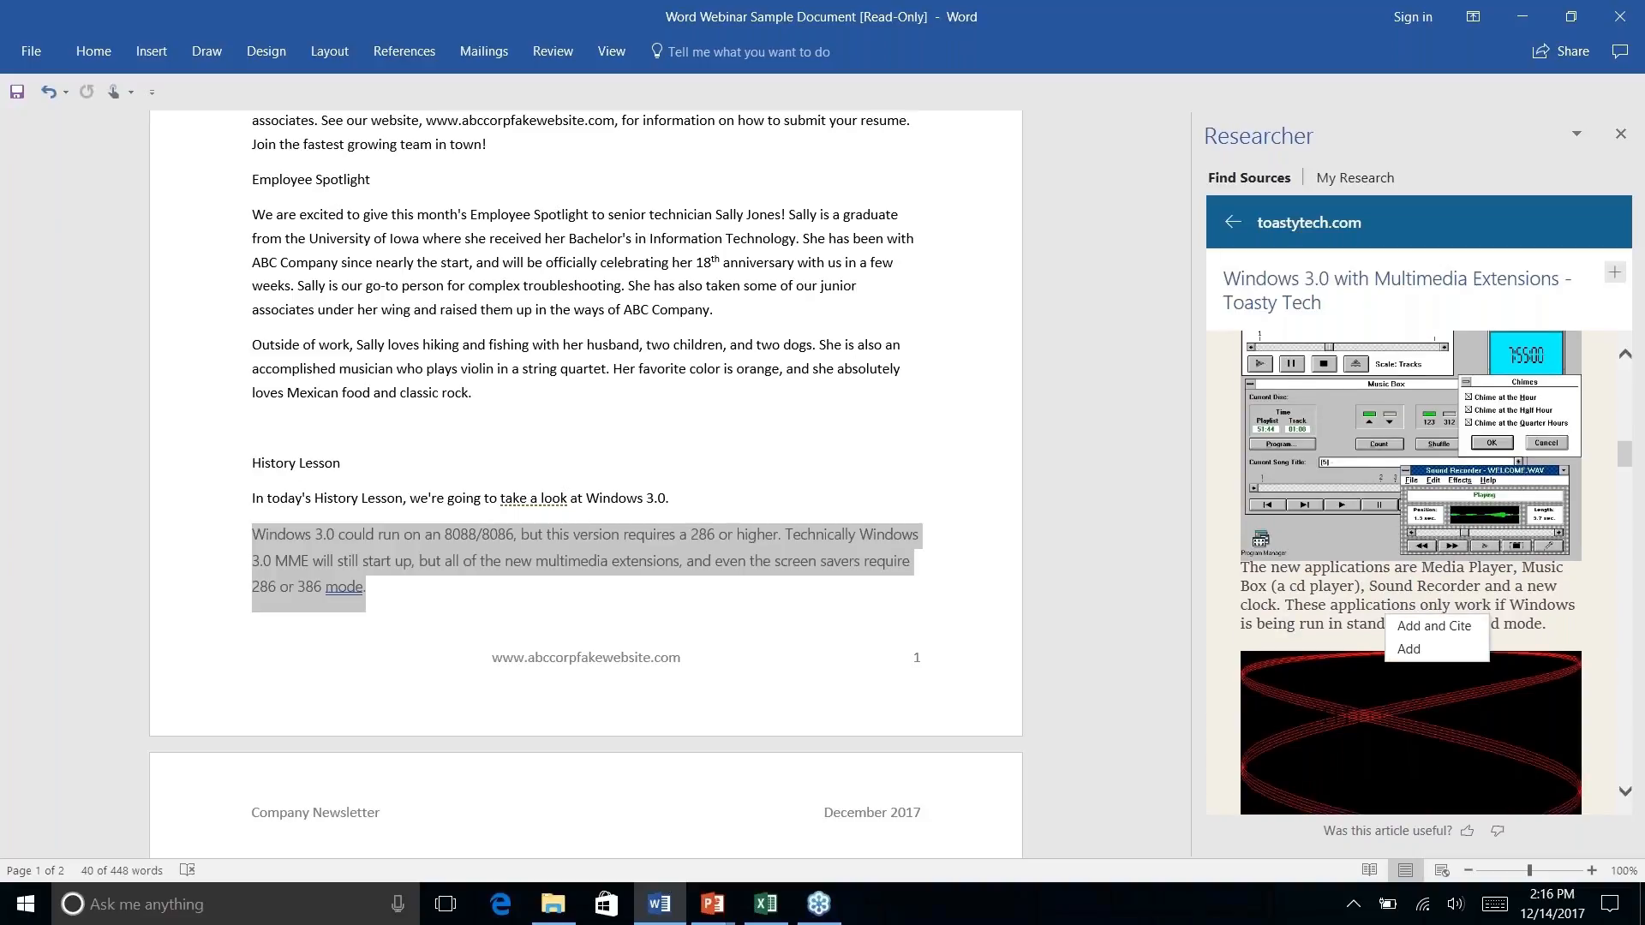
{"action": "scroll", "coordinate": [1410, 566], "scroll_direction": "down", "scroll_amount": 3}
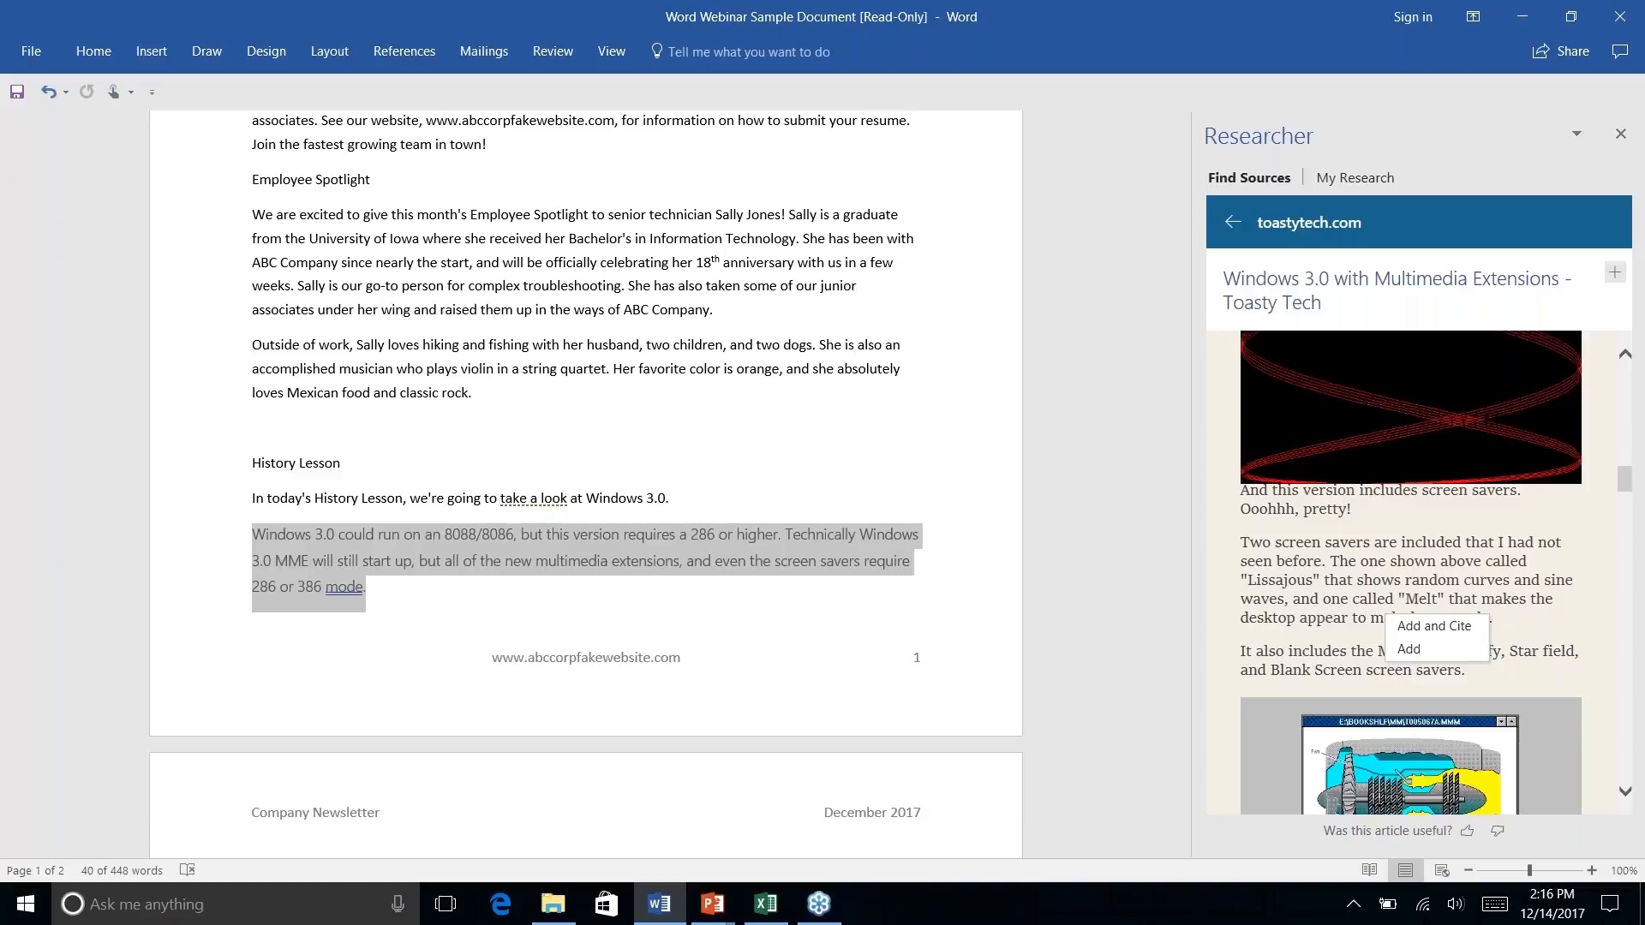
{"action": "scroll", "coordinate": [1290, 552], "scroll_direction": "down", "scroll_amount": 6}
{"action": "scroll", "coordinate": [1290, 553], "scroll_direction": "up", "scroll_amount": 1}
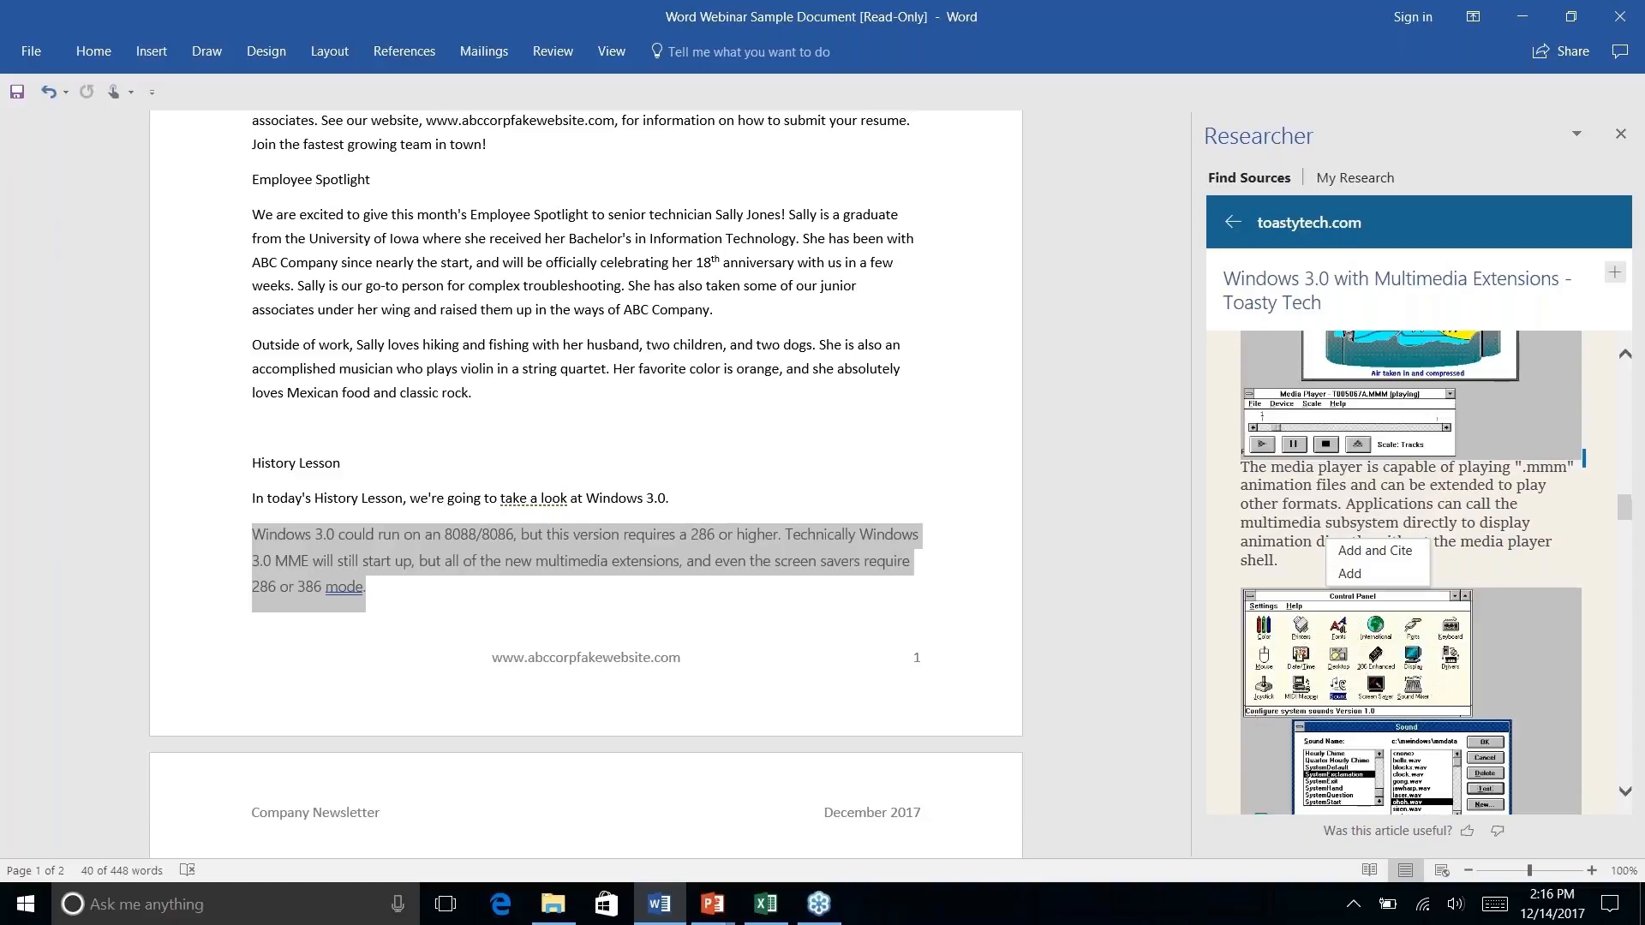
{"action": "left_click_drag", "start_coordinate": [1241, 467], "coordinate": [1319, 561]}
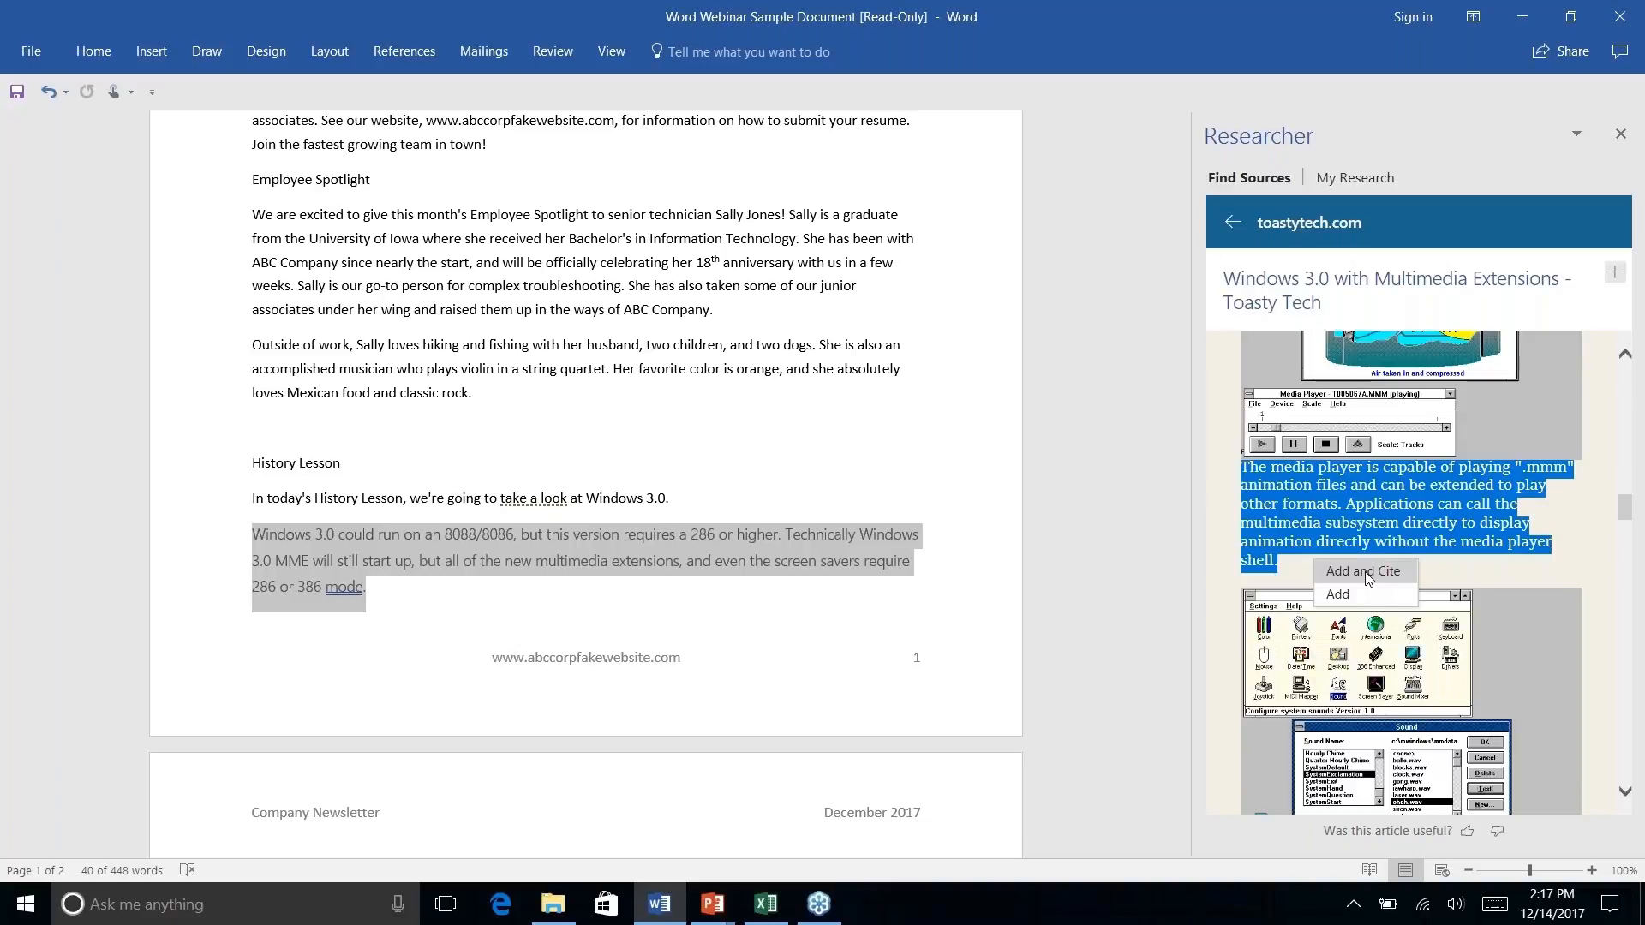
{"action": "left_click", "coordinate": [1368, 579]}
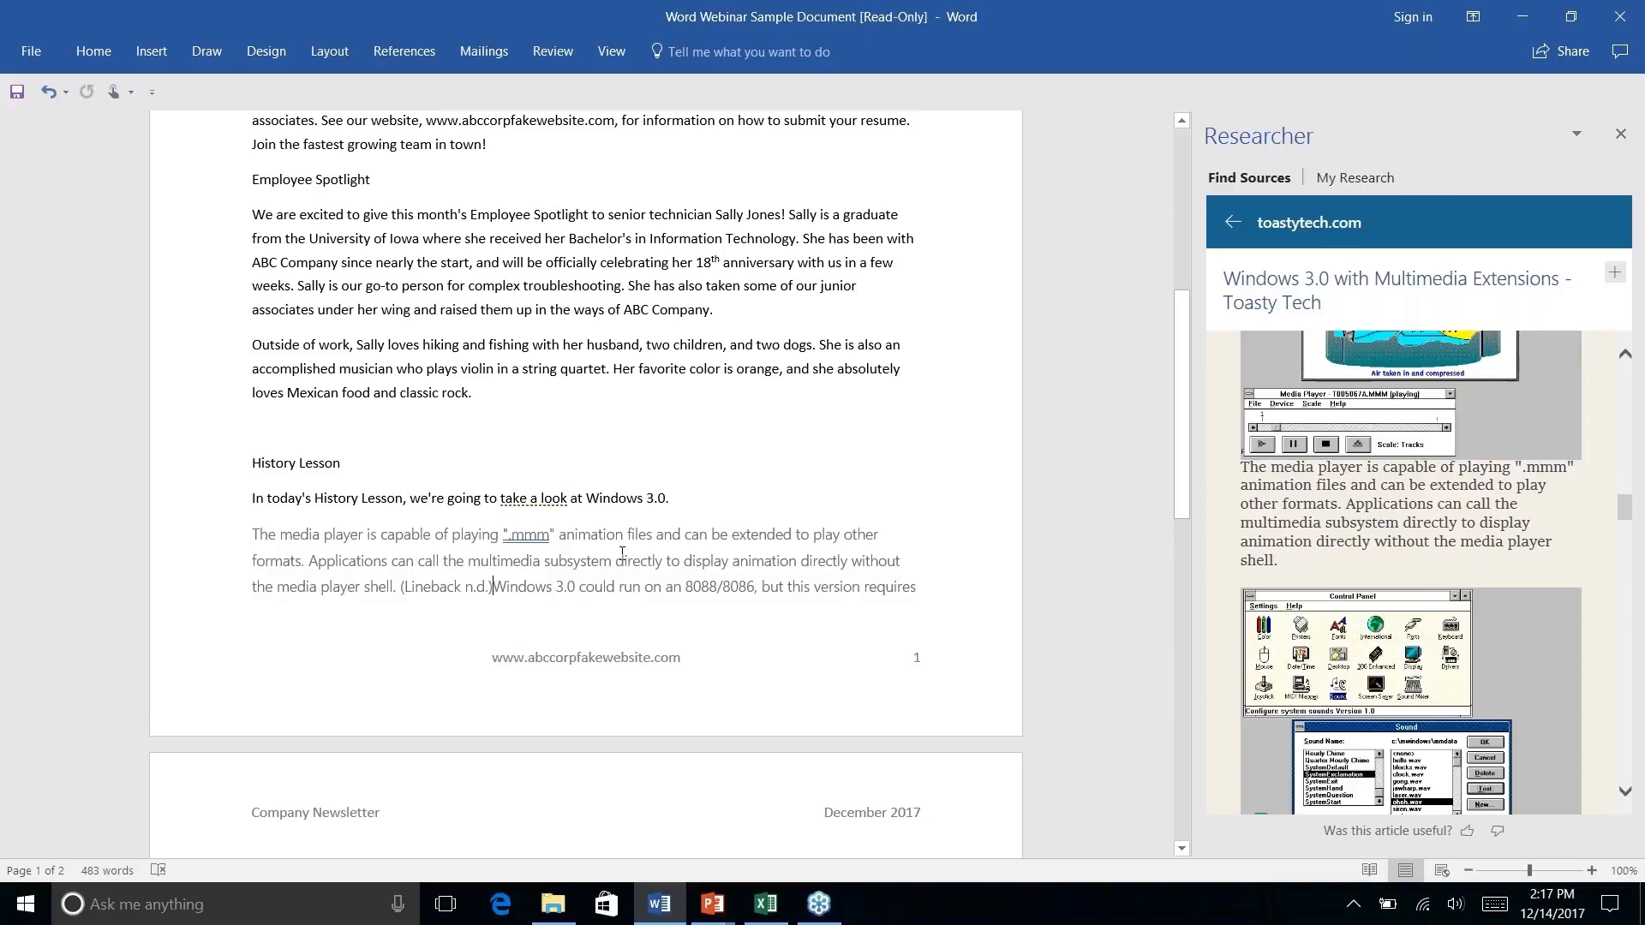
{"action": "scroll", "coordinate": [622, 553], "scroll_direction": "down", "scroll_amount": 3}
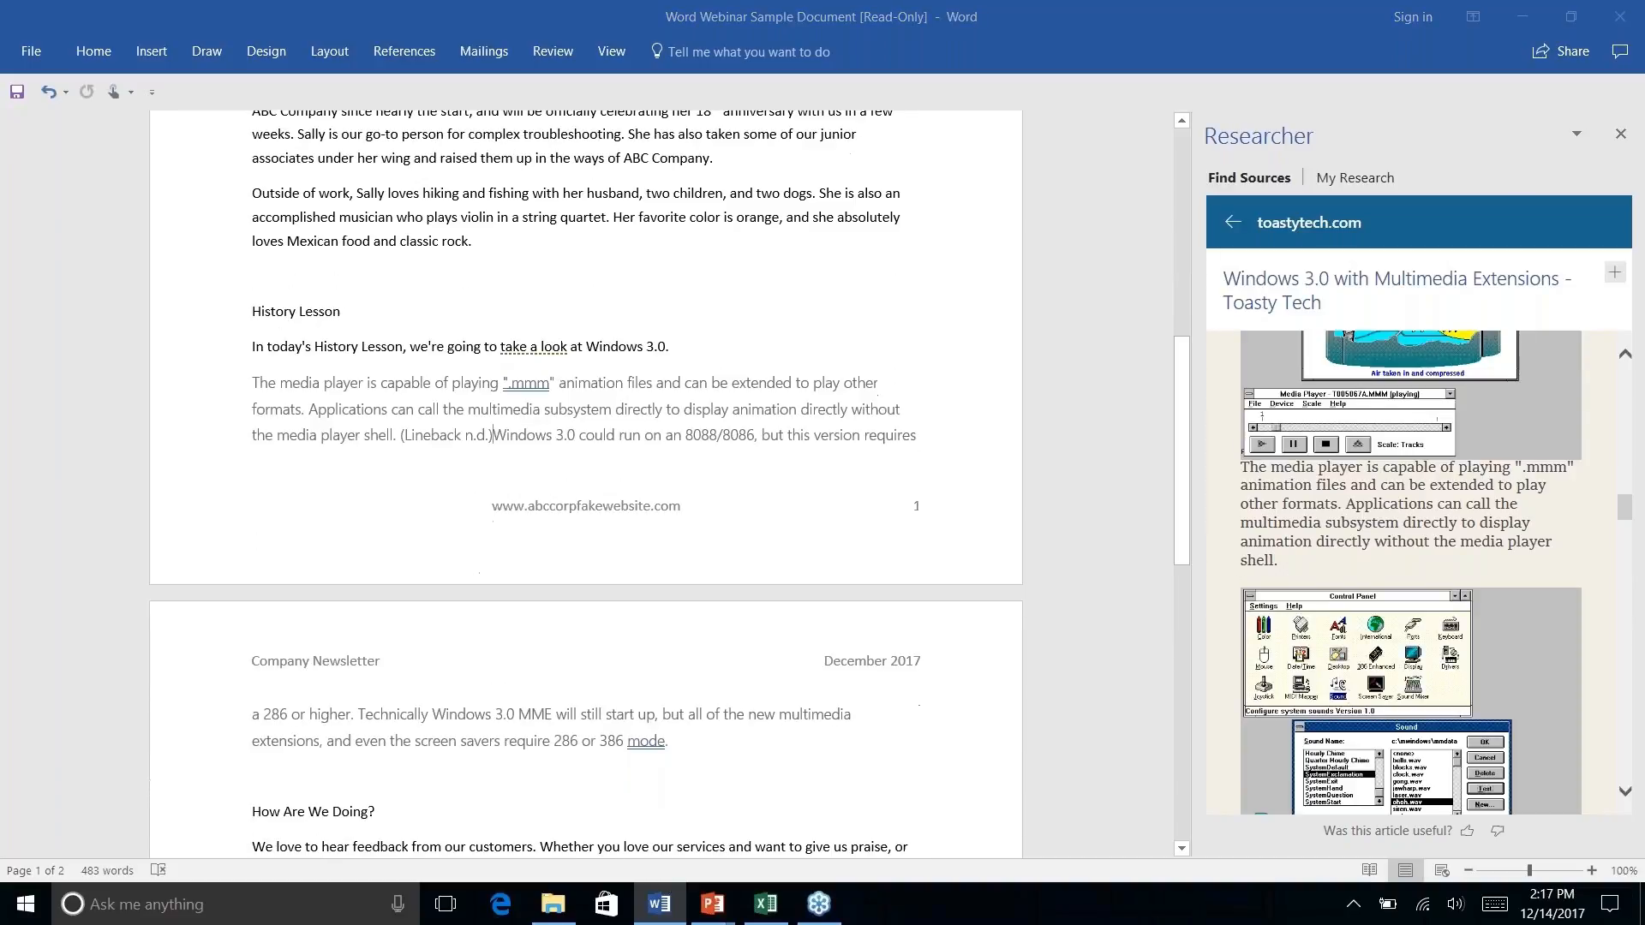
Change the document's citation and bibliography style to APA Sixth Edition.
{"action": "scroll", "coordinate": [586, 484], "scroll_direction": "down", "scroll_amount": 3}
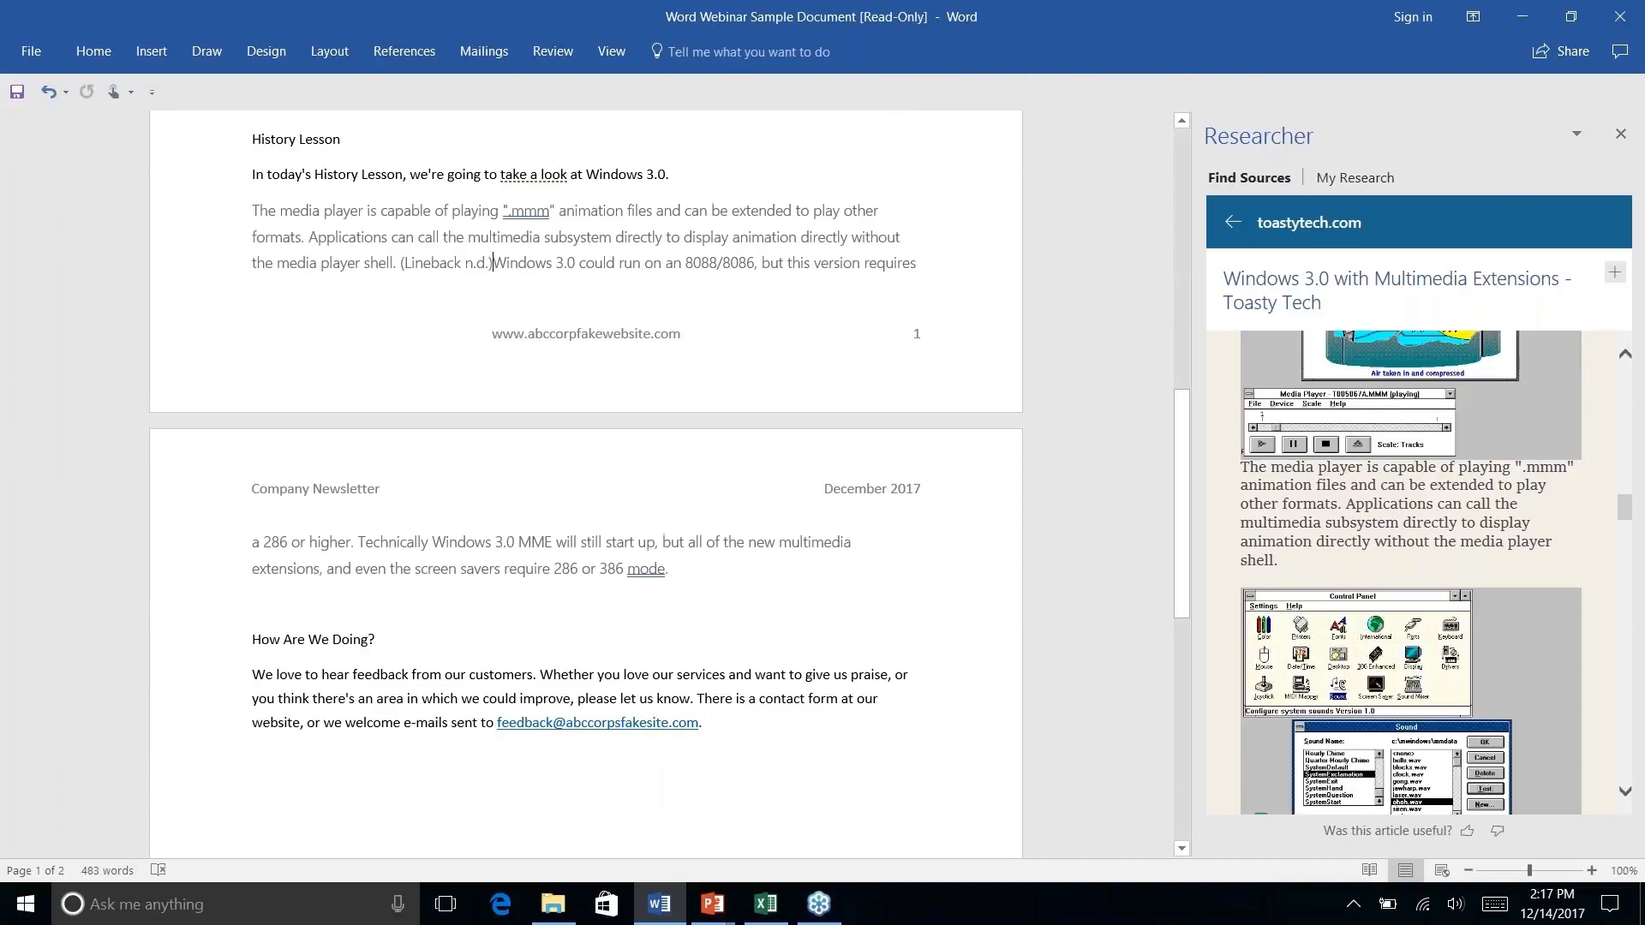
{"action": "left_click", "coordinate": [405, 51]}
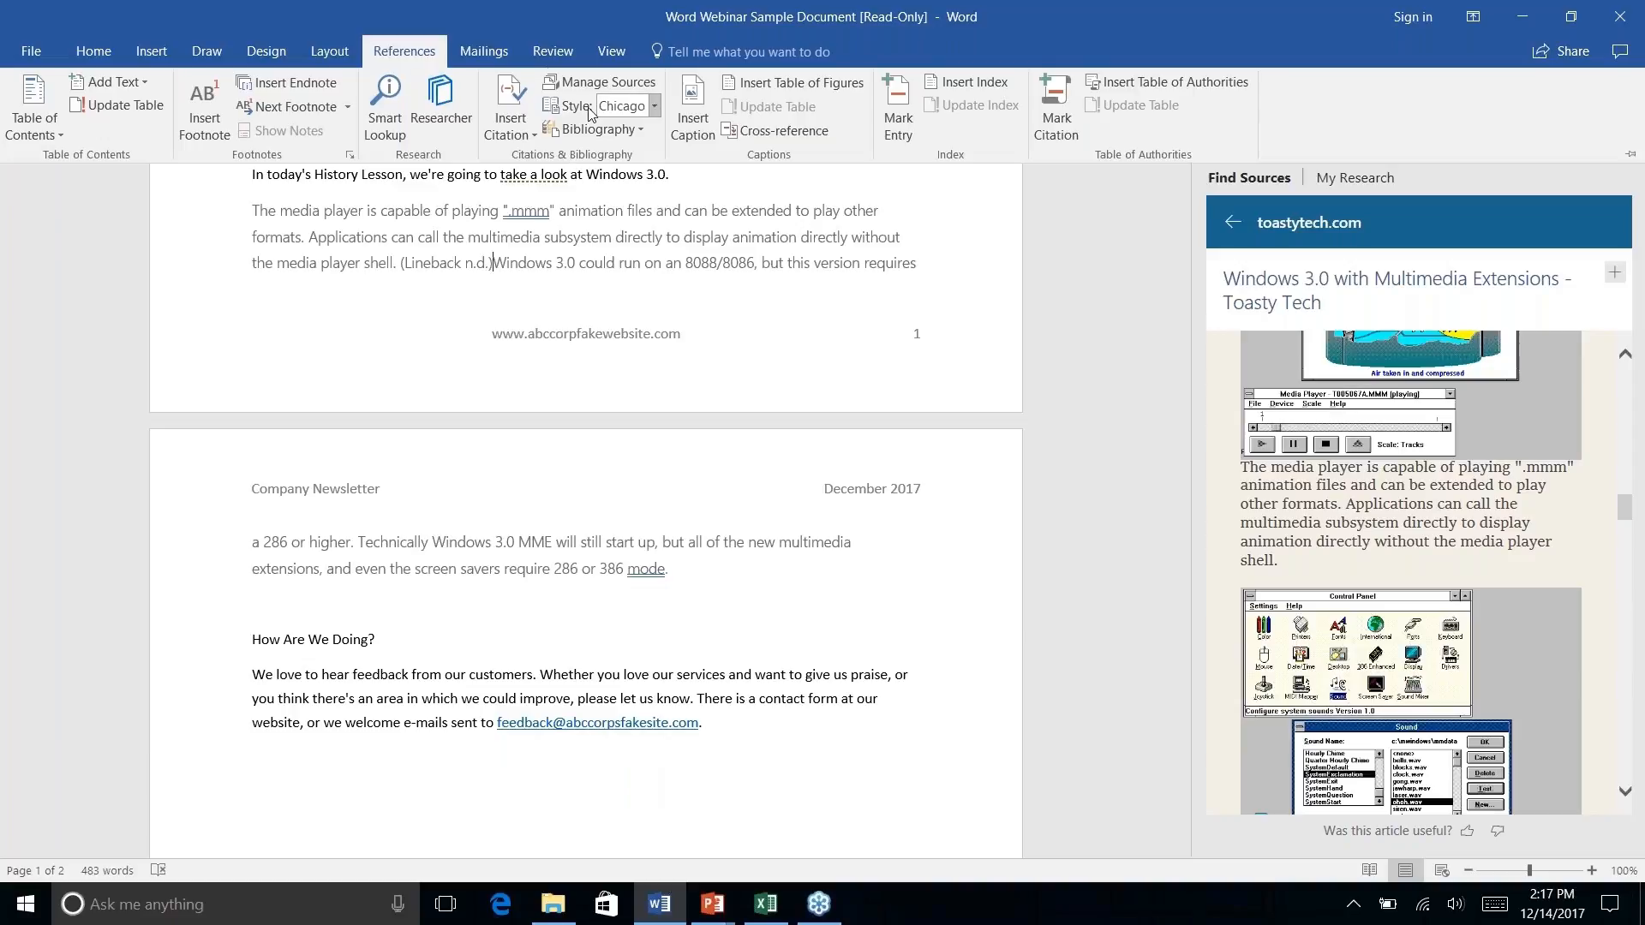
{"action": "left_click", "coordinate": [655, 109]}
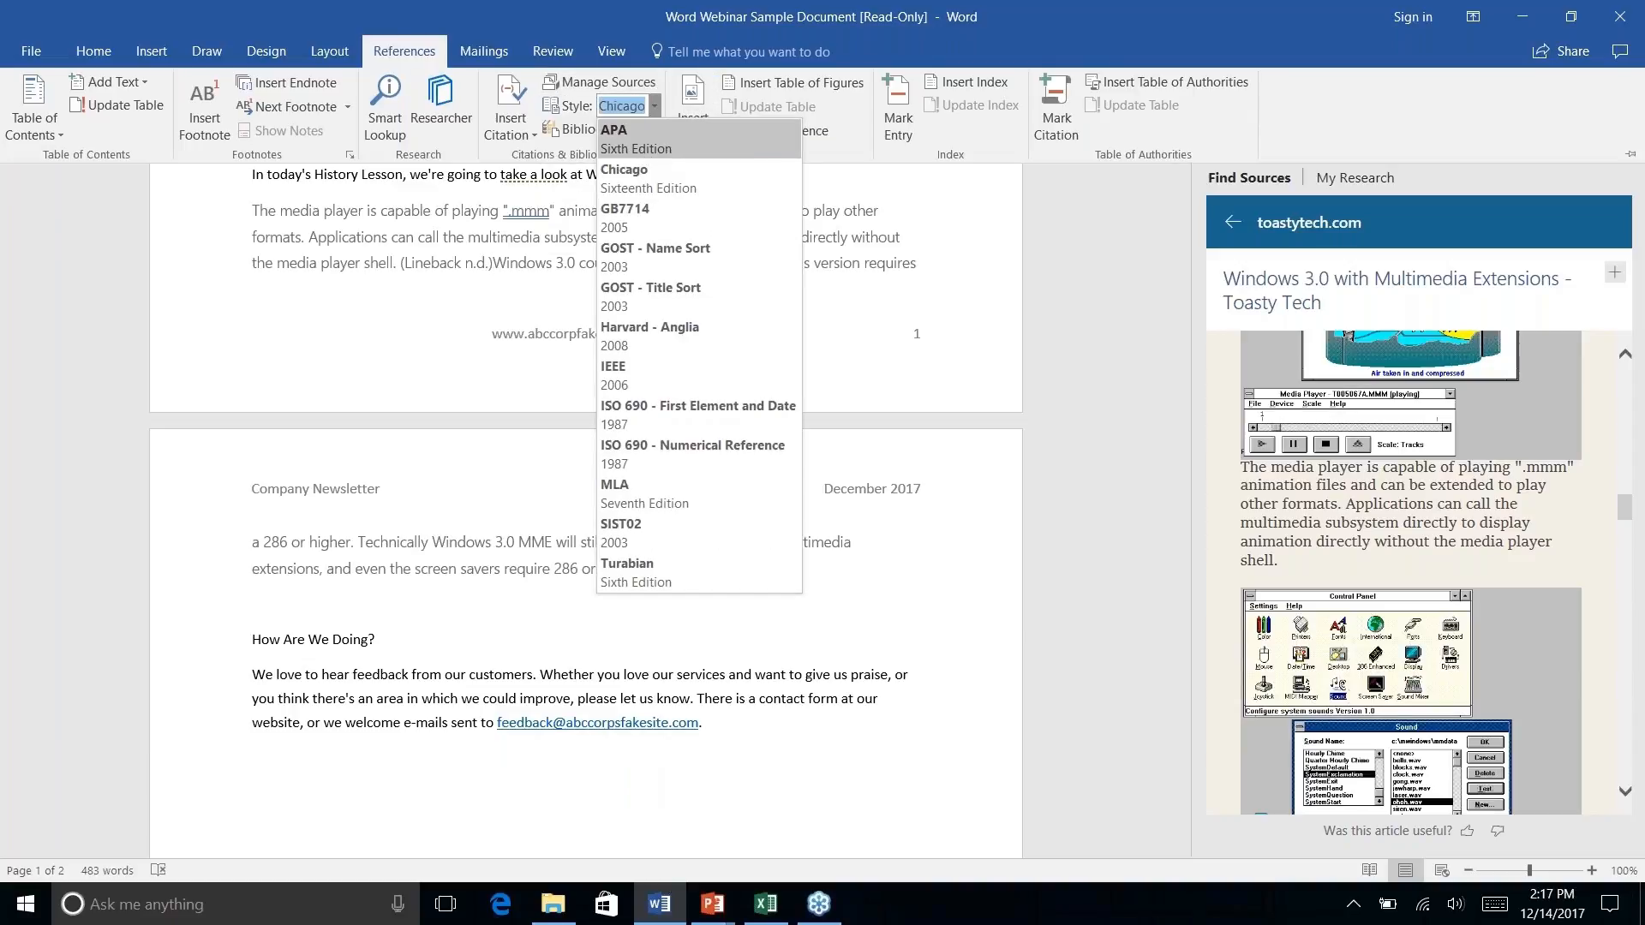
{"action": "left_click", "coordinate": [639, 139]}
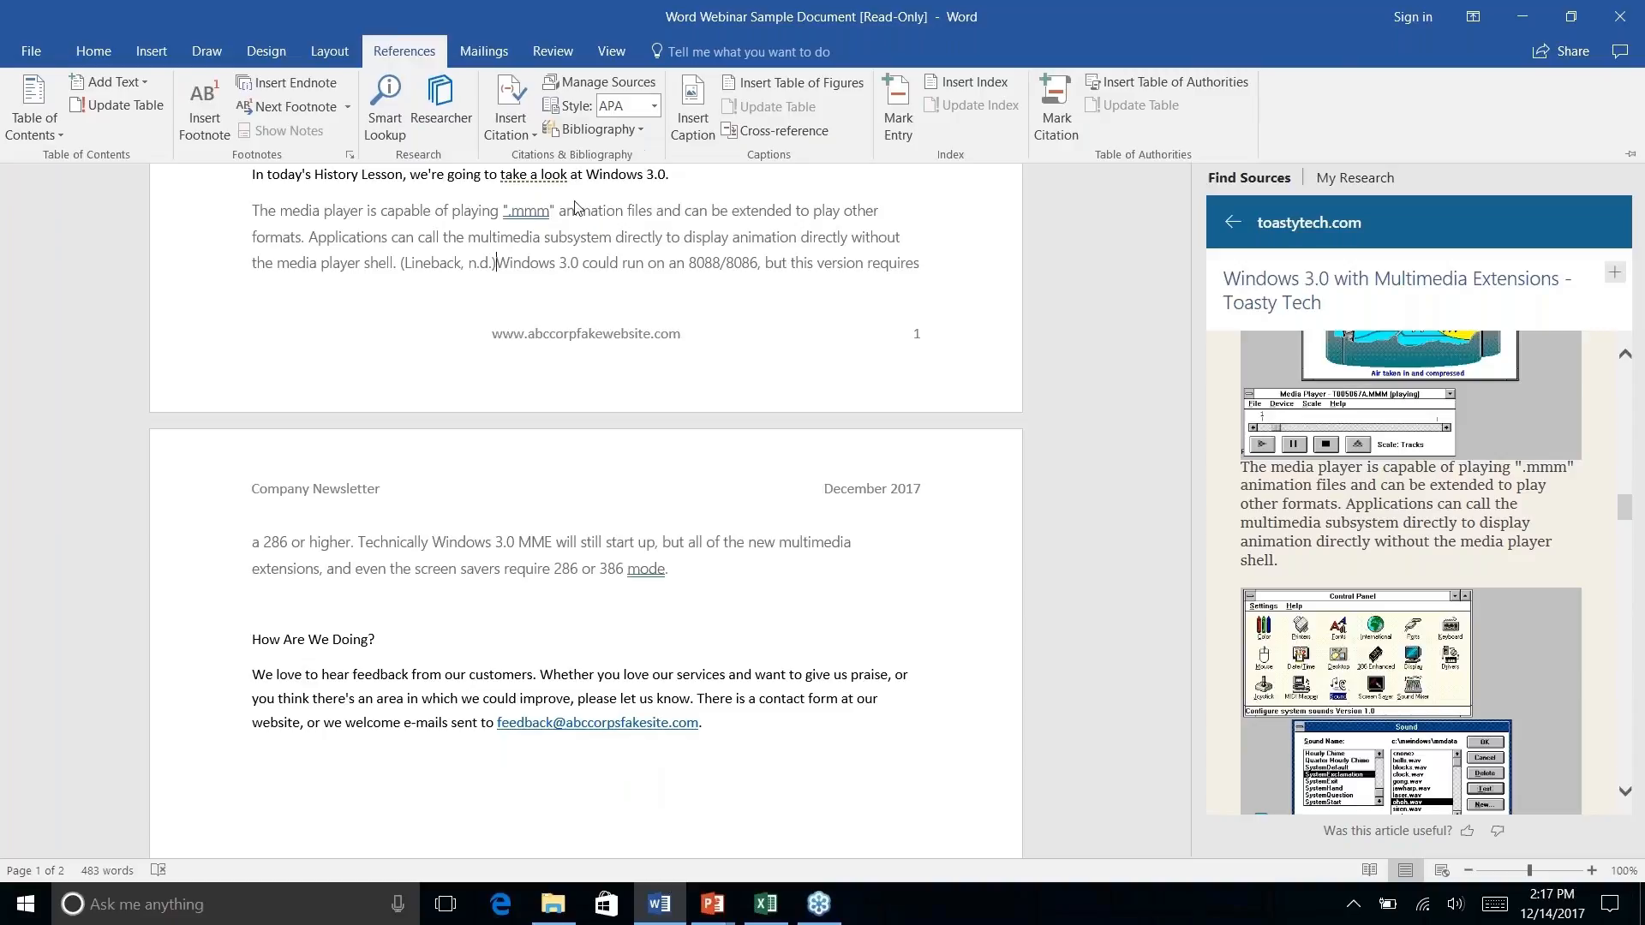
View the source details and the available source types of the in-text Toasty Tech citation, and leave the source unedited.
{"action": "left_click", "coordinate": [498, 270]}
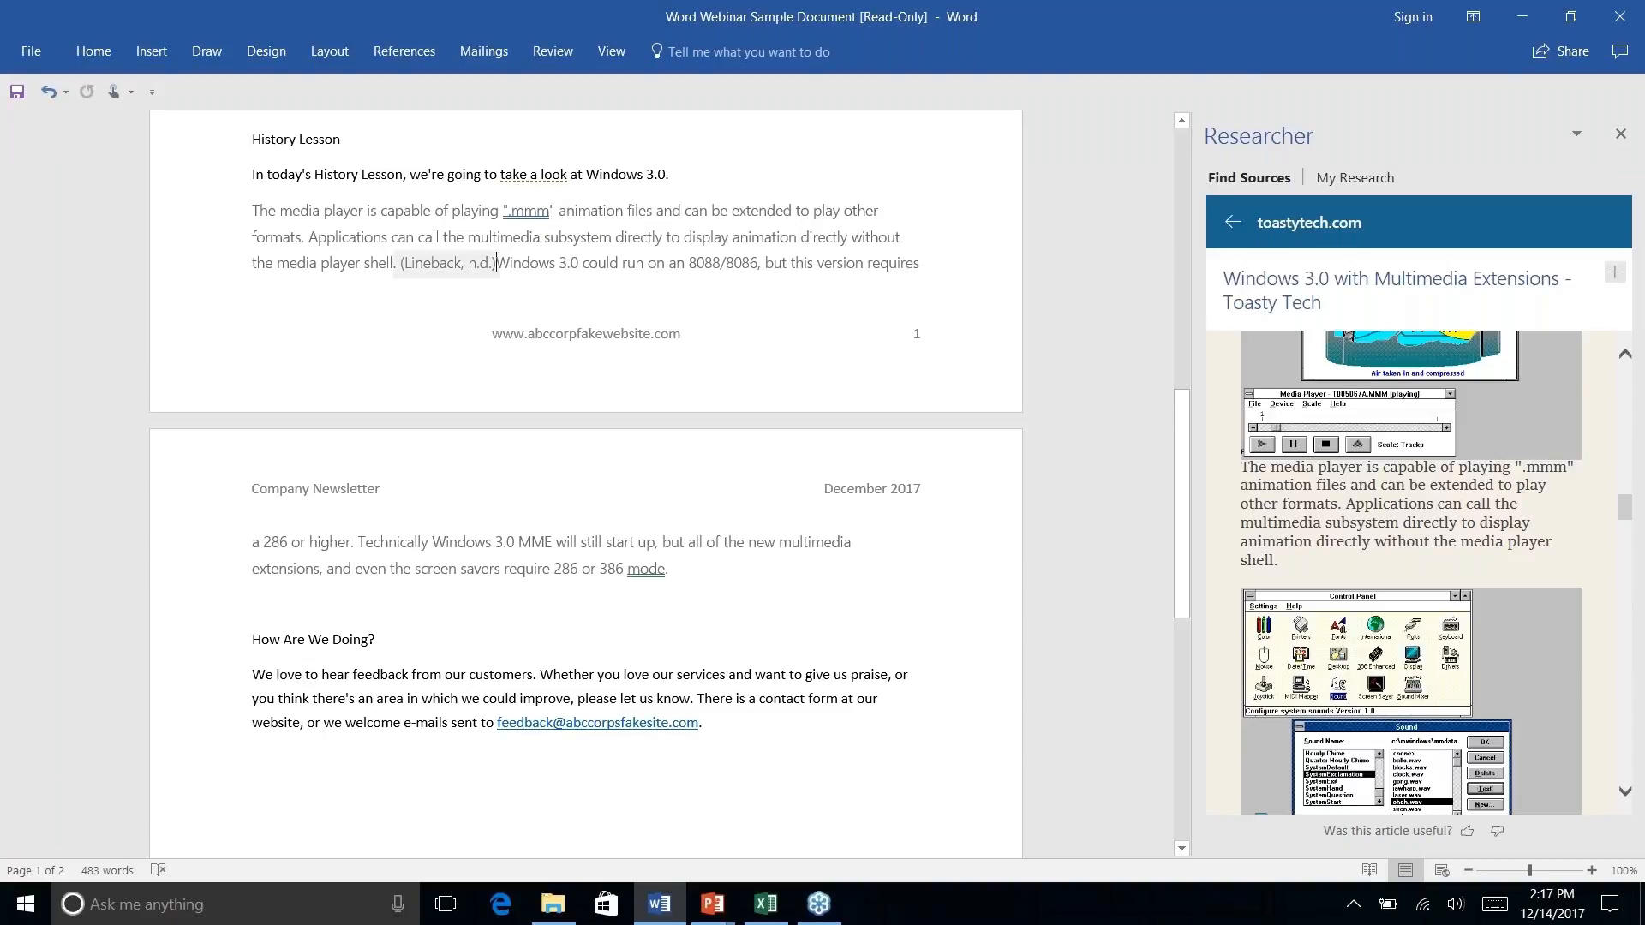
{"action": "left_click", "coordinate": [446, 263]}
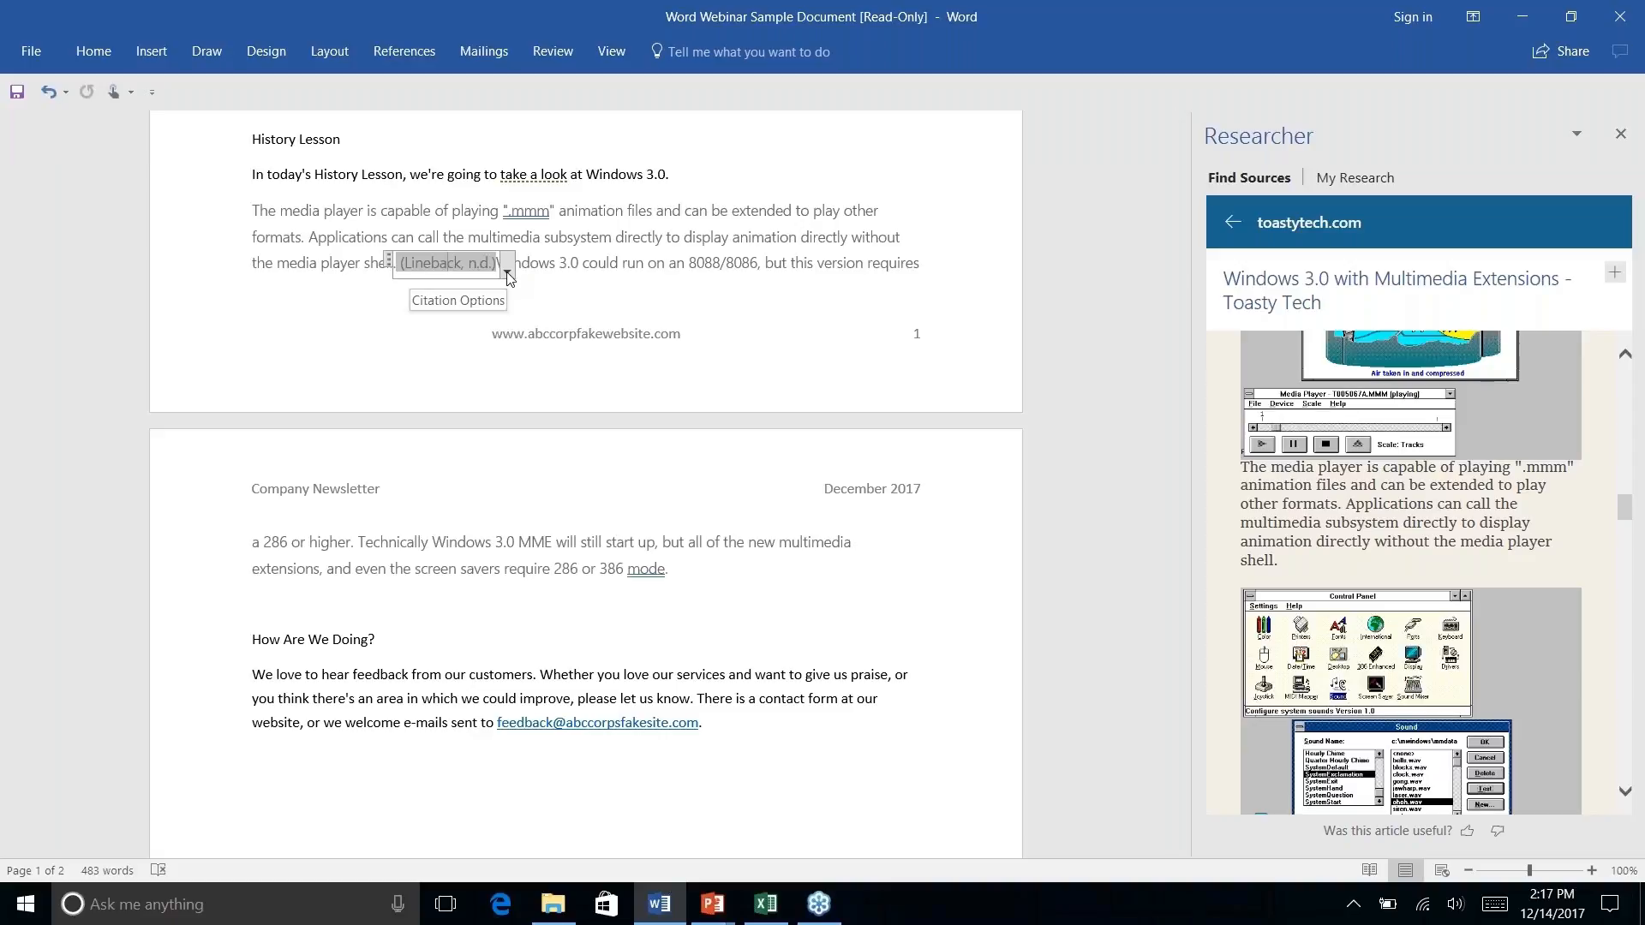
{"action": "left_click", "coordinate": [507, 273]}
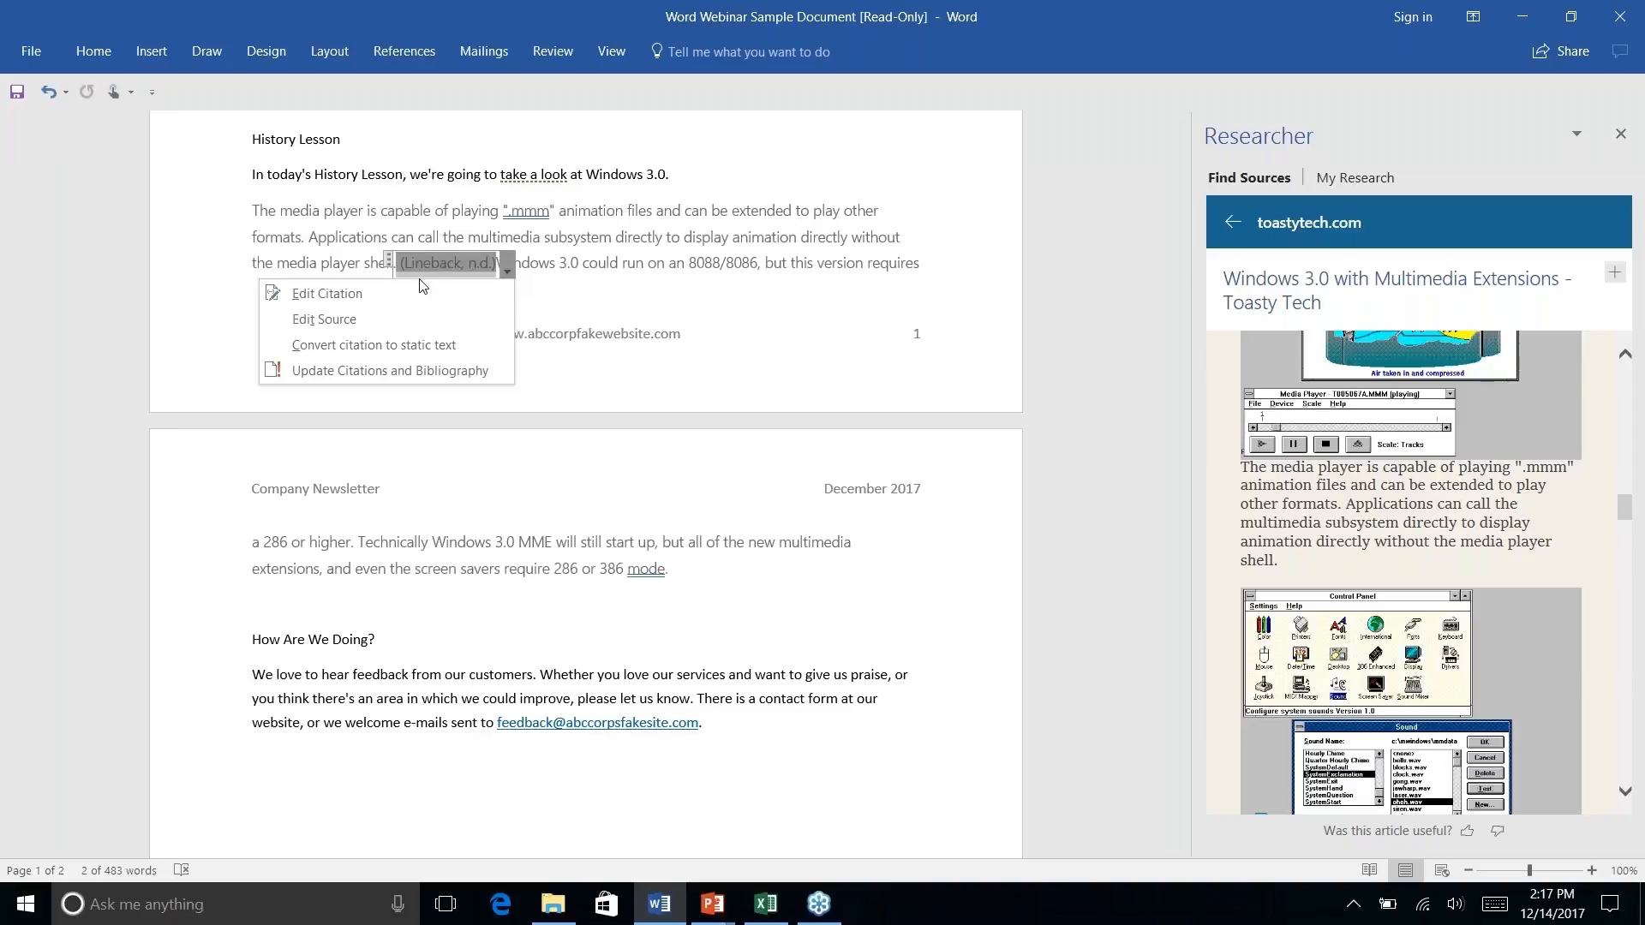
{"action": "left_click", "coordinate": [362, 321]}
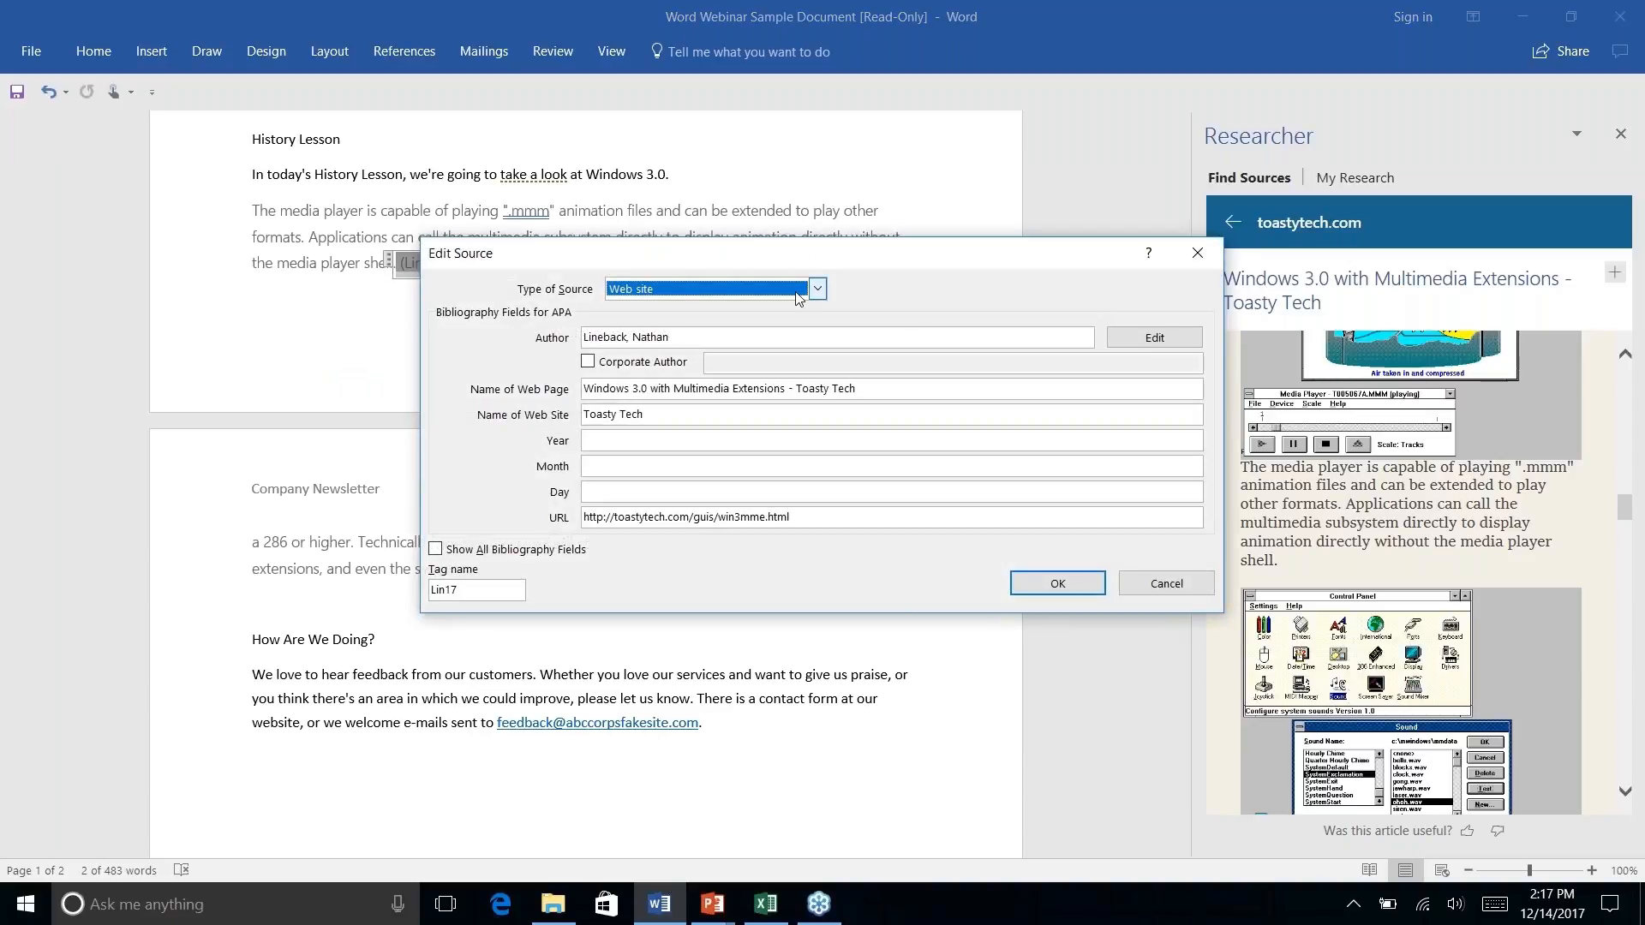
{"action": "left_click", "coordinate": [819, 290]}
{"action": "left_click", "coordinate": [904, 295]}
{"action": "left_click", "coordinate": [1164, 588]}
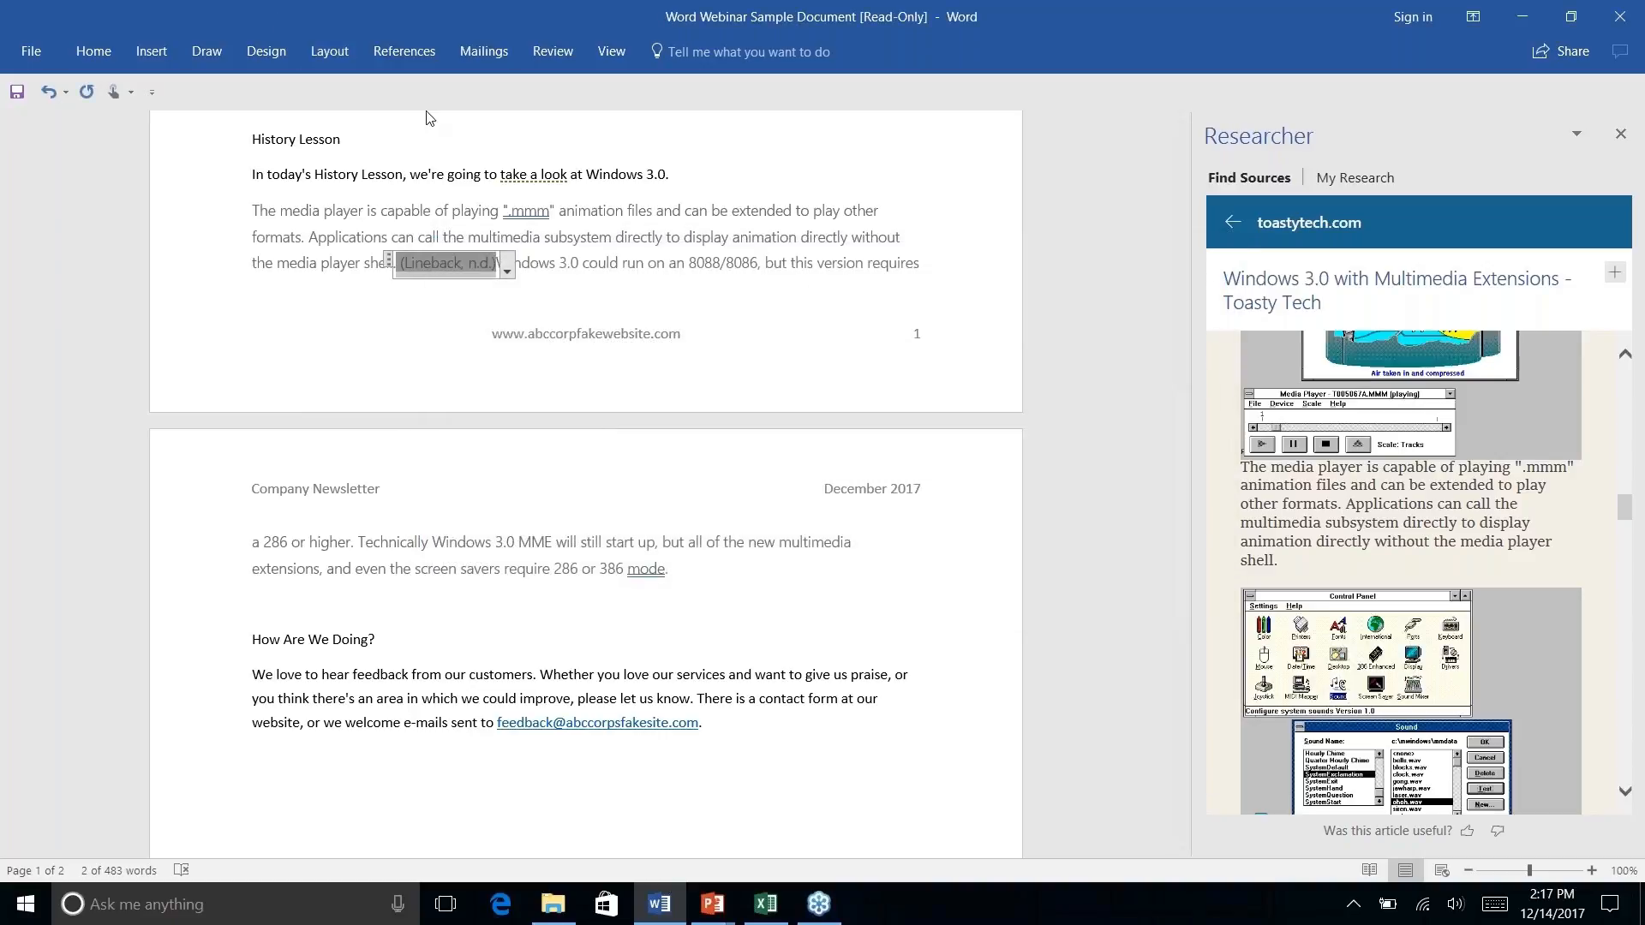
{"action": "left_click", "coordinate": [403, 53]}
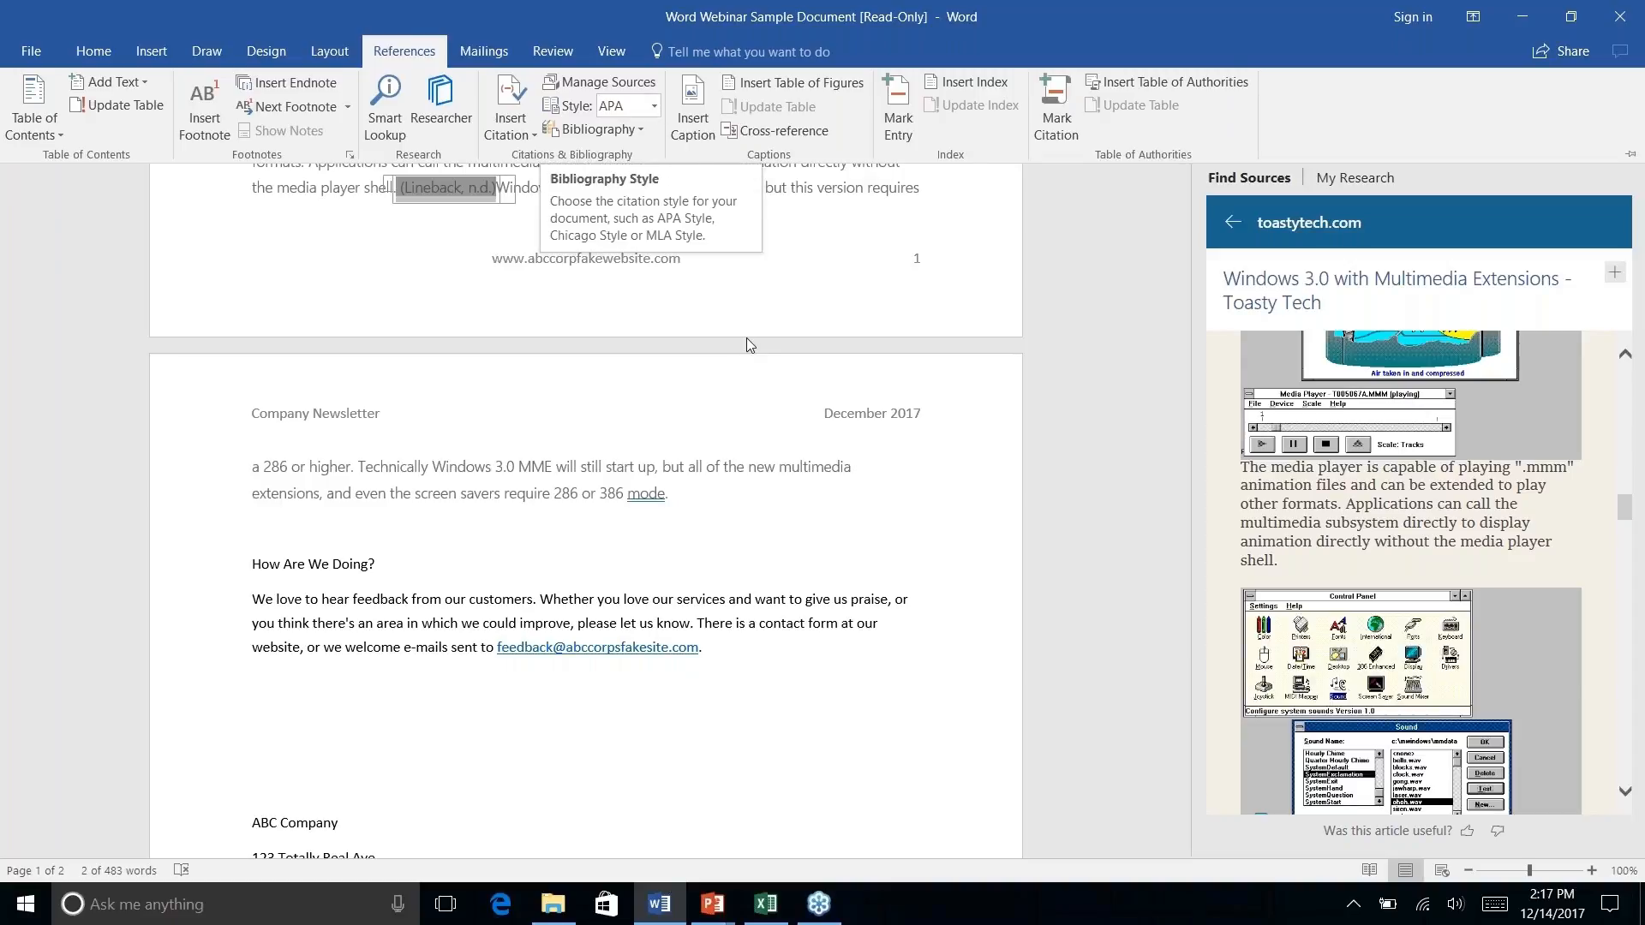
{"action": "left_click", "coordinate": [772, 328]}
{"action": "scroll", "coordinate": [772, 328], "scroll_direction": "down", "scroll_amount": 4}
{"action": "scroll", "coordinate": [772, 328], "scroll_direction": "up", "scroll_amount": 7}
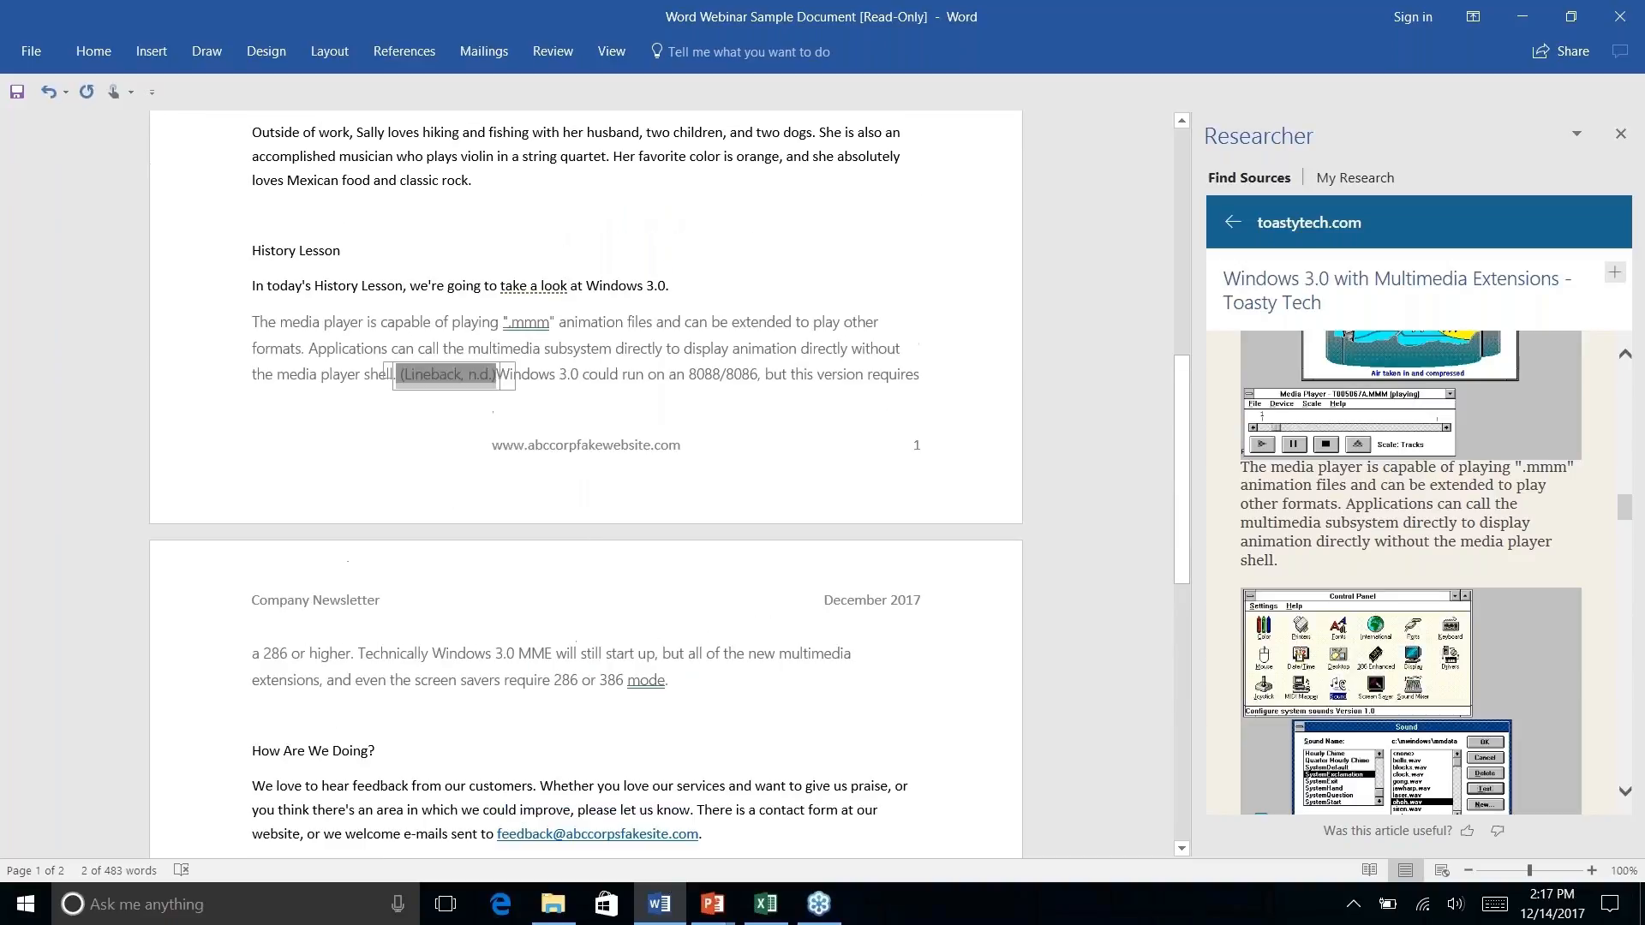
{"action": "left_click", "coordinate": [748, 323]}
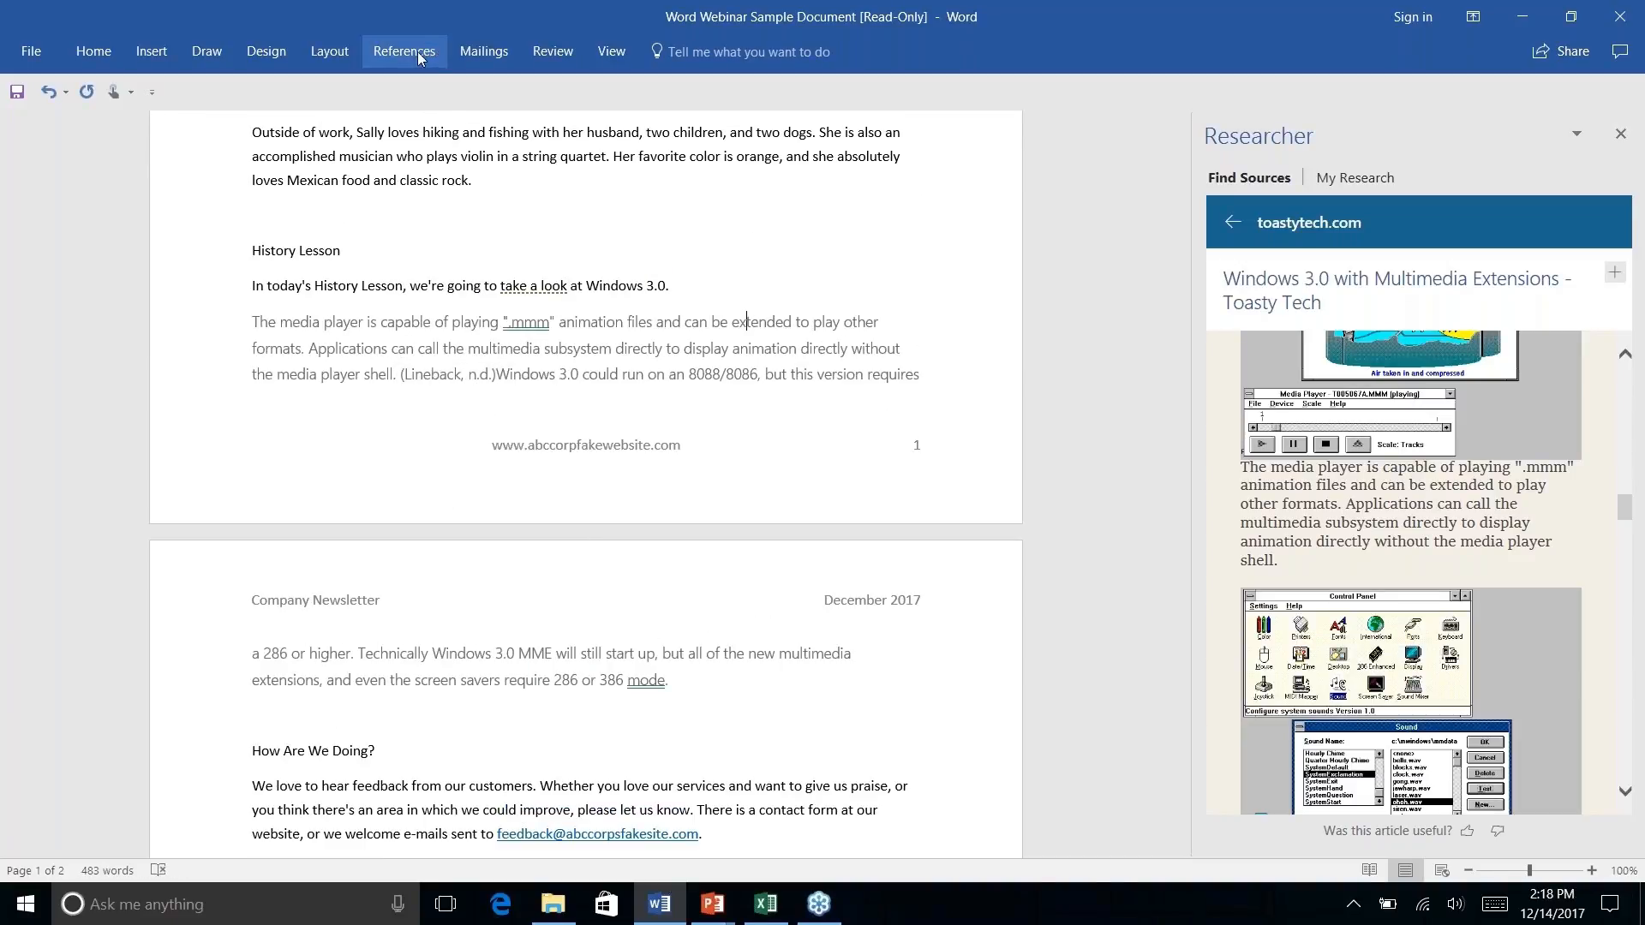
Insert the built-in References bibliography right after the History Lesson text ending in "286 or 386 mode.".
{"action": "left_click", "coordinate": [392, 53]}
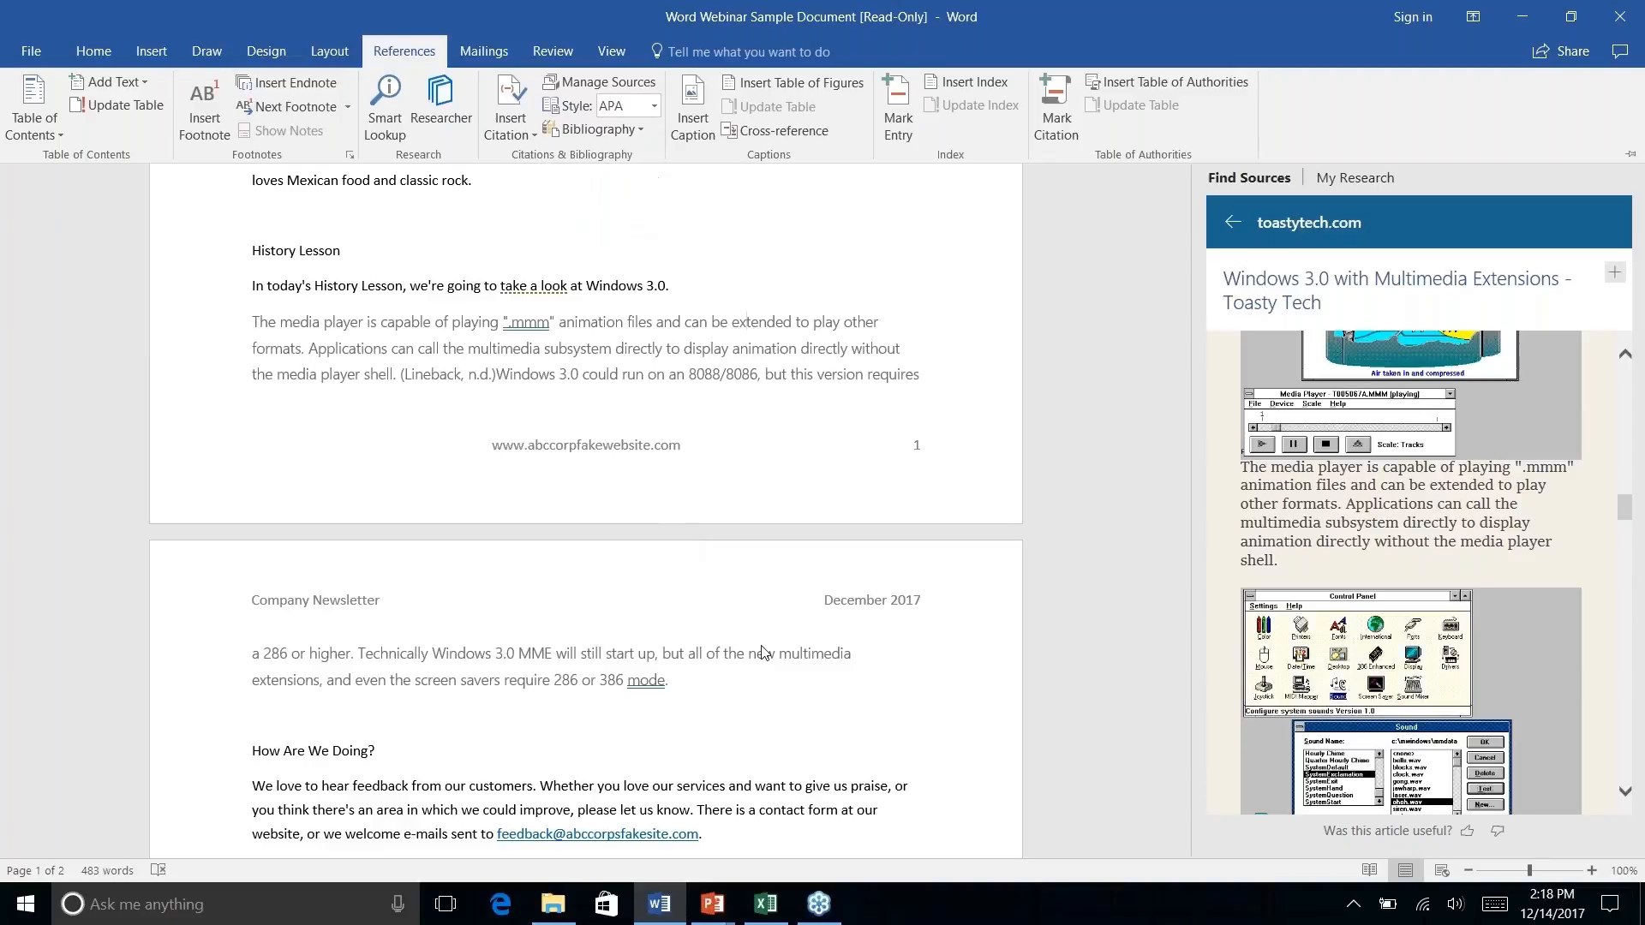
{"action": "left_click", "coordinate": [668, 680]}
{"action": "right_click", "coordinate": [669, 681]}
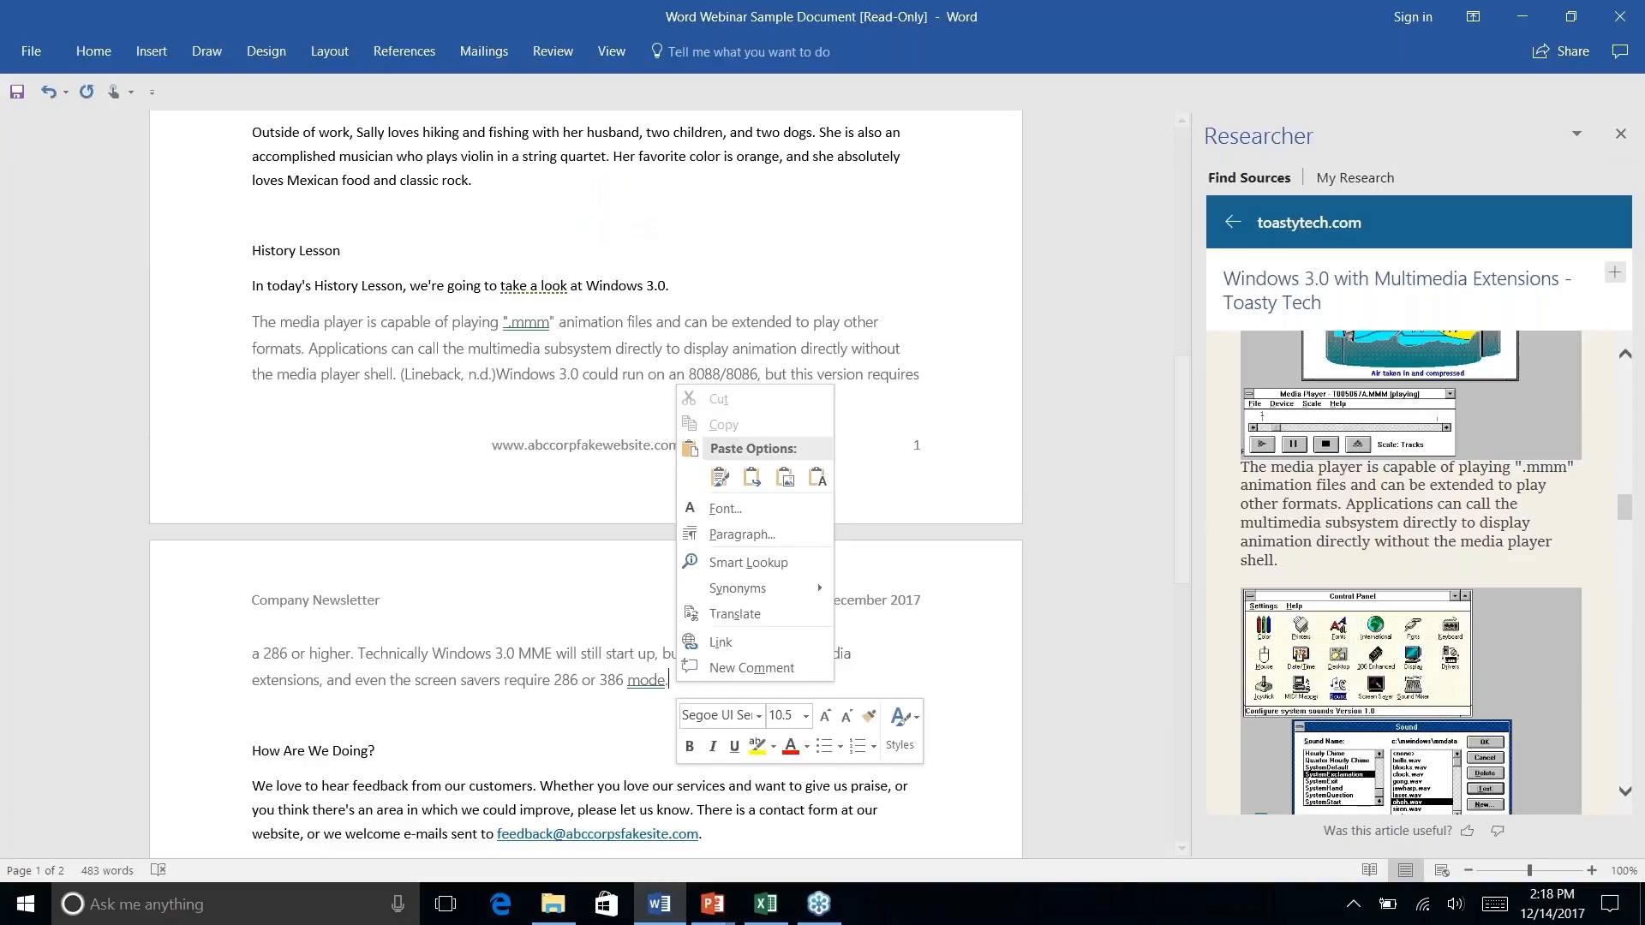
{"action": "key", "text": "Escape"}
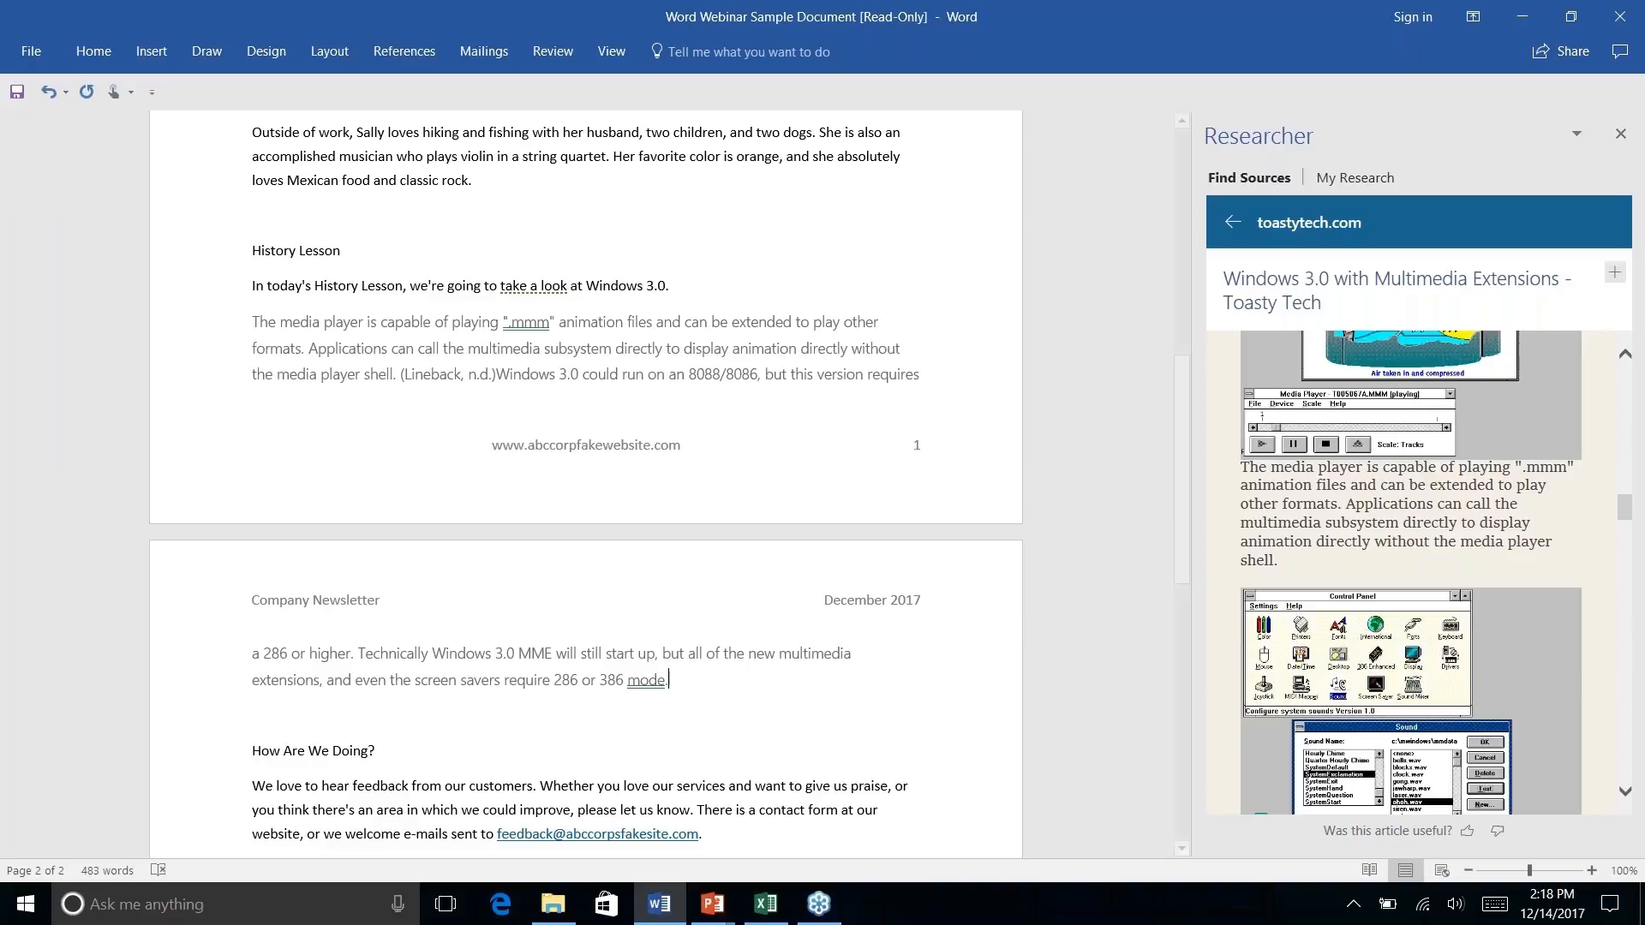
{"action": "left_click", "coordinate": [405, 52]}
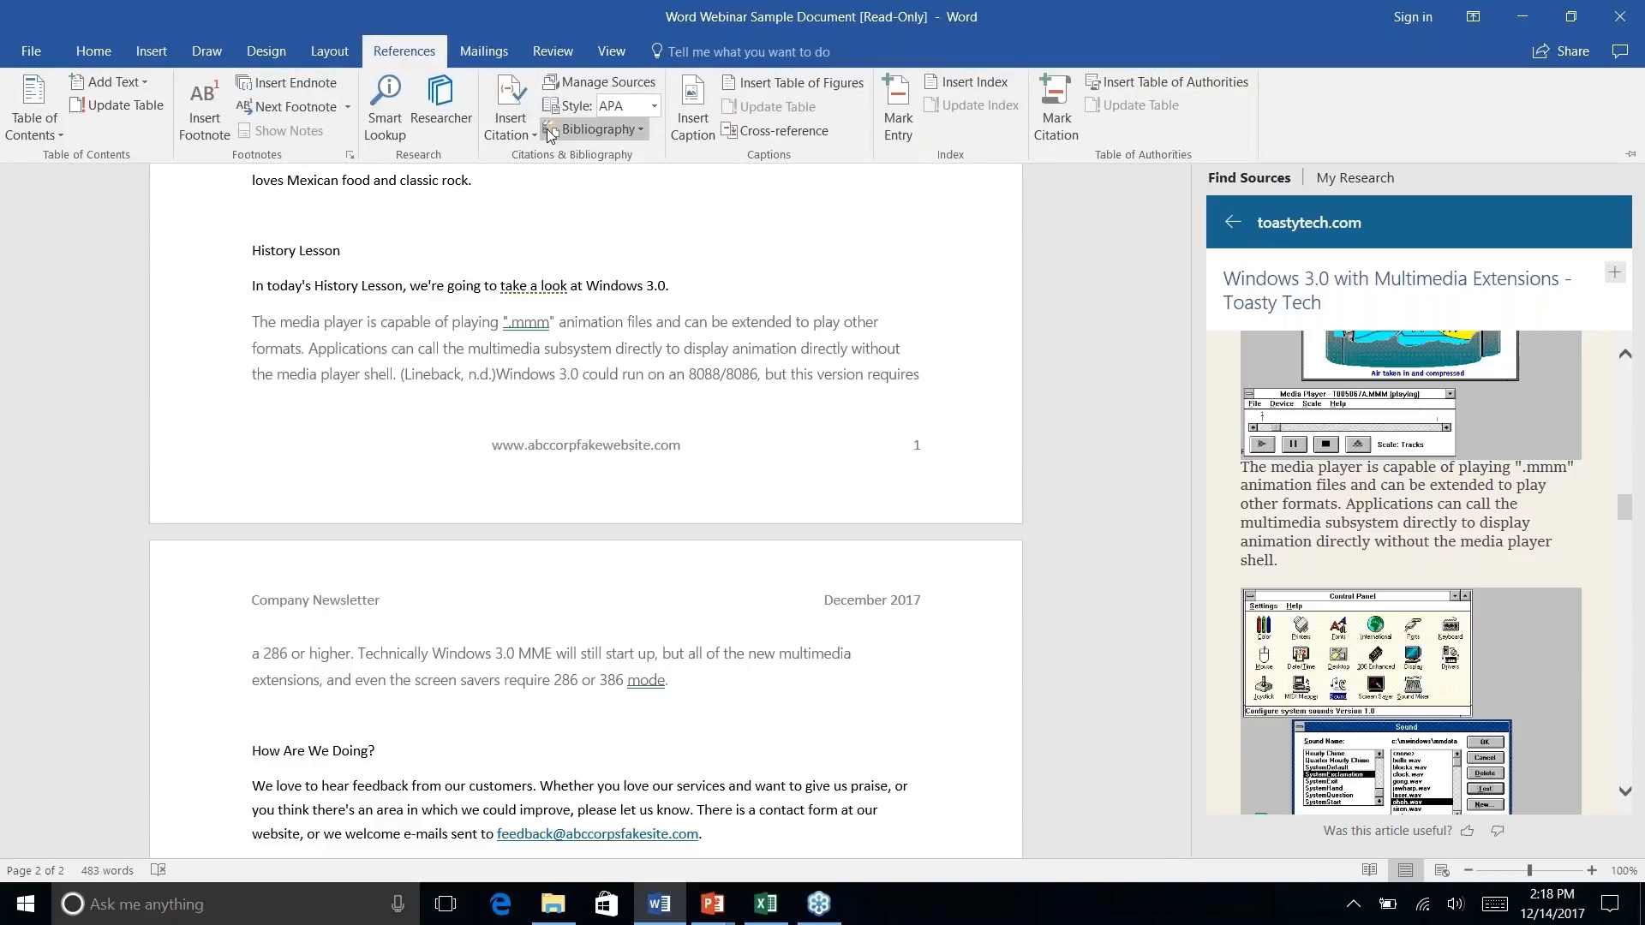
{"action": "left_click", "coordinate": [639, 129]}
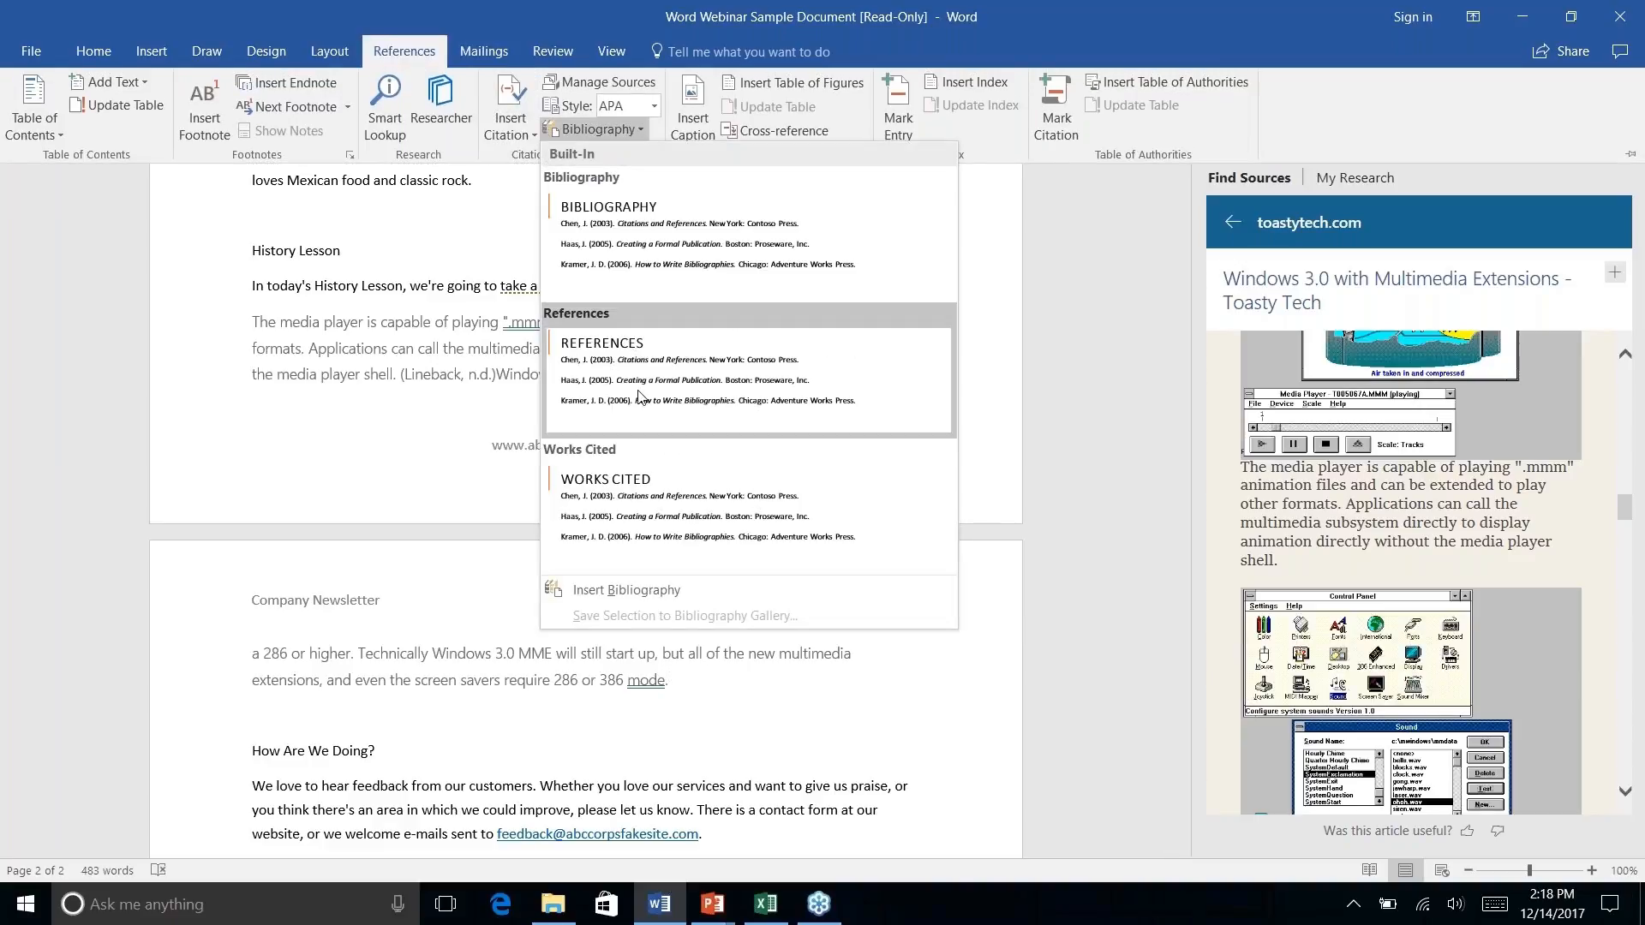
{"action": "left_click", "coordinate": [638, 389]}
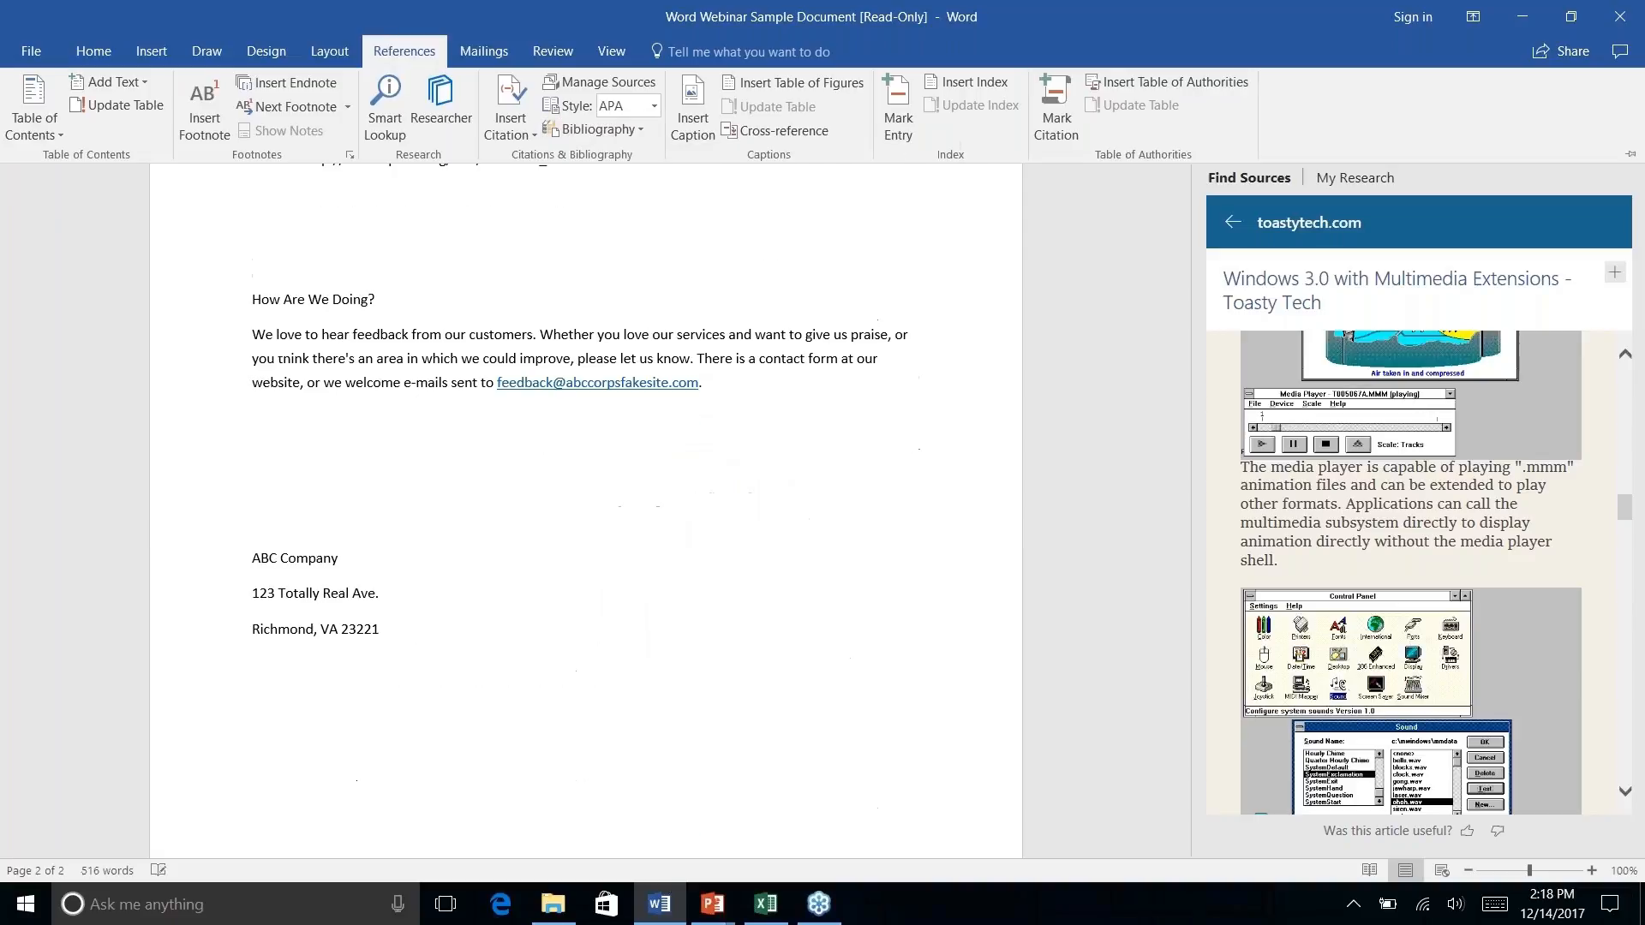
Examine the References list alongside the in-text citation in the History Lesson section and the surrounding newsletter text.
{"action": "scroll", "coordinate": [638, 389], "scroll_direction": "down", "scroll_amount": 2}
{"action": "scroll", "coordinate": [639, 388], "scroll_direction": "up", "scroll_amount": 8}
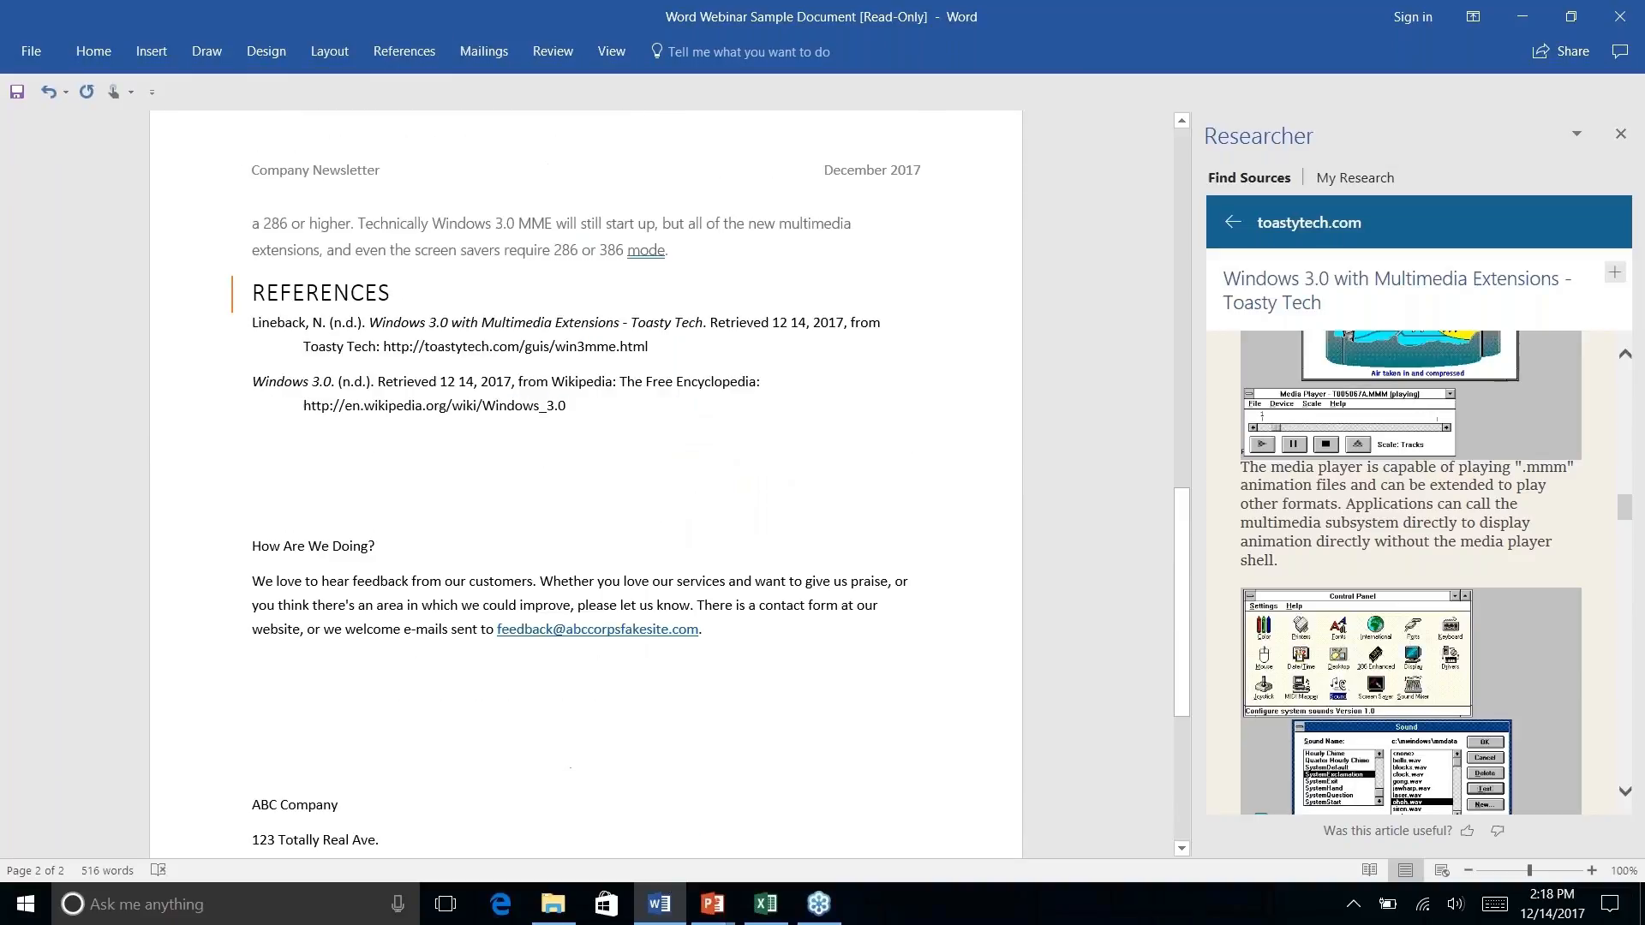
{"action": "scroll", "coordinate": [586, 484], "scroll_direction": "up", "scroll_amount": 3}
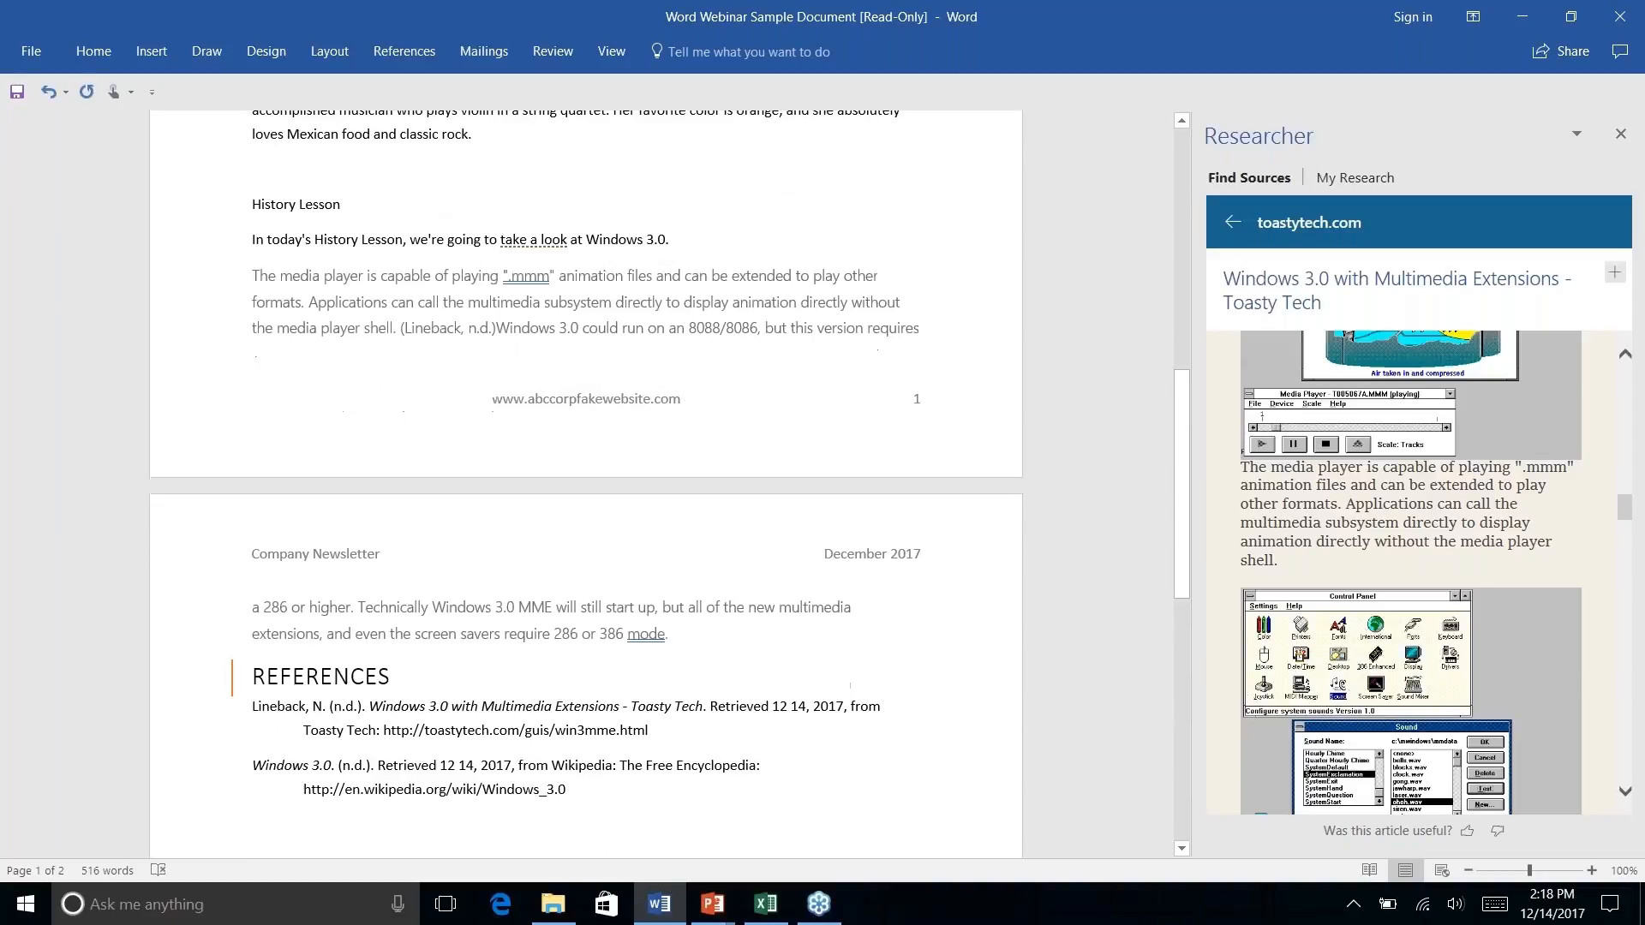
{"action": "left_click", "coordinate": [476, 324]}
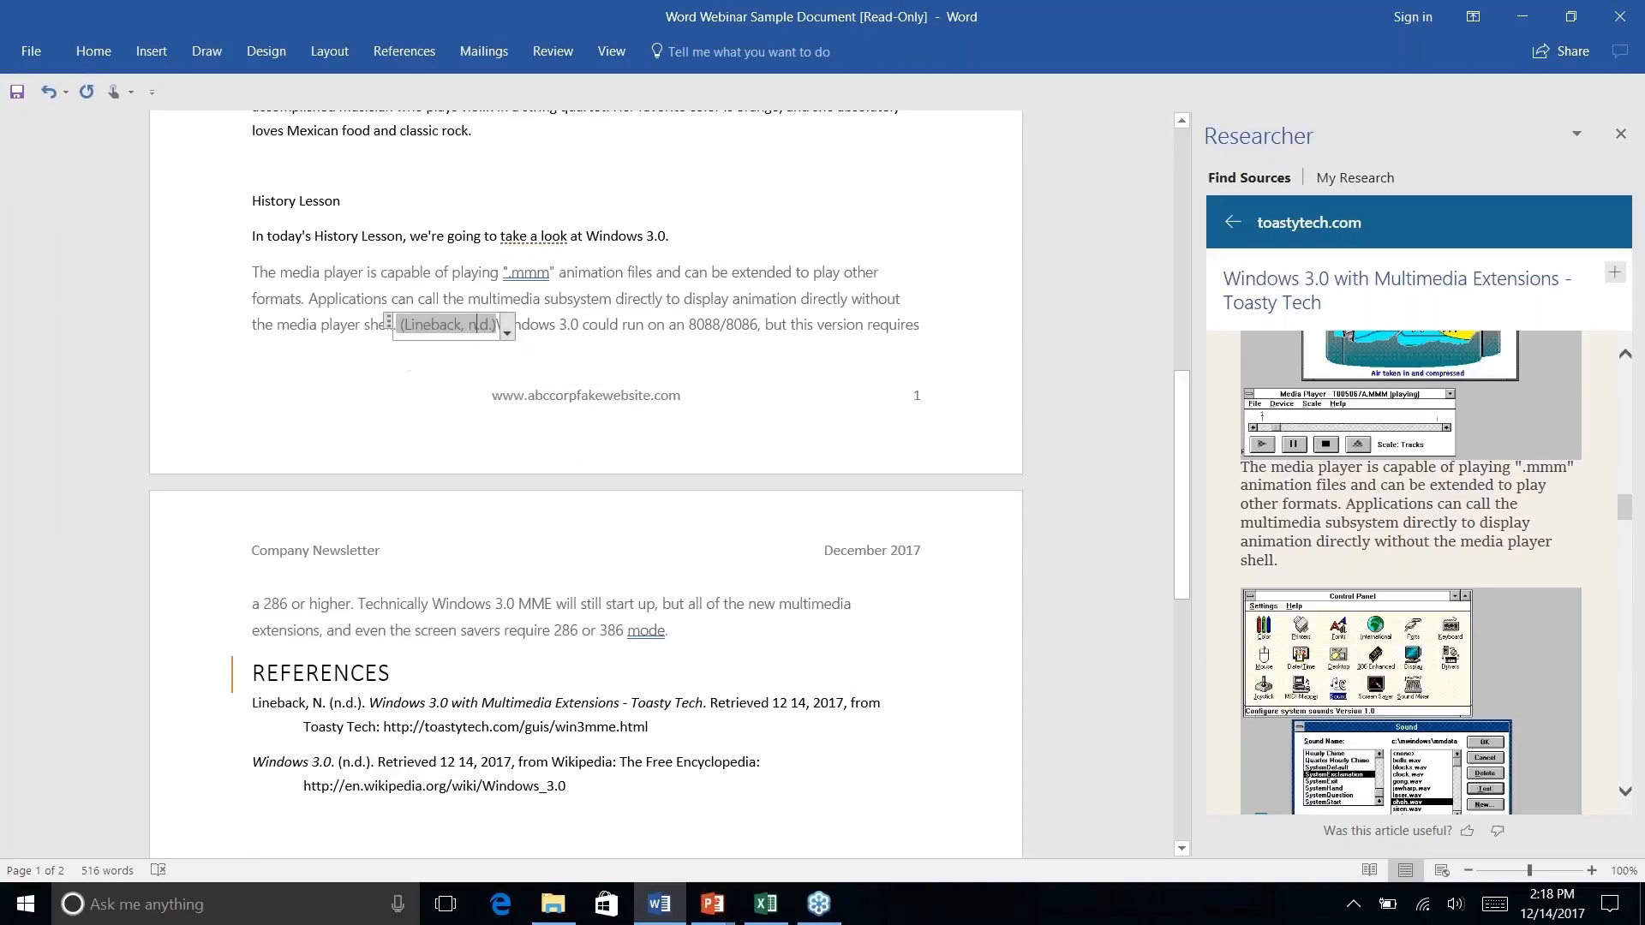
{"action": "right_click", "coordinate": [602, 596]}
{"action": "left_click", "coordinate": [603, 595]}
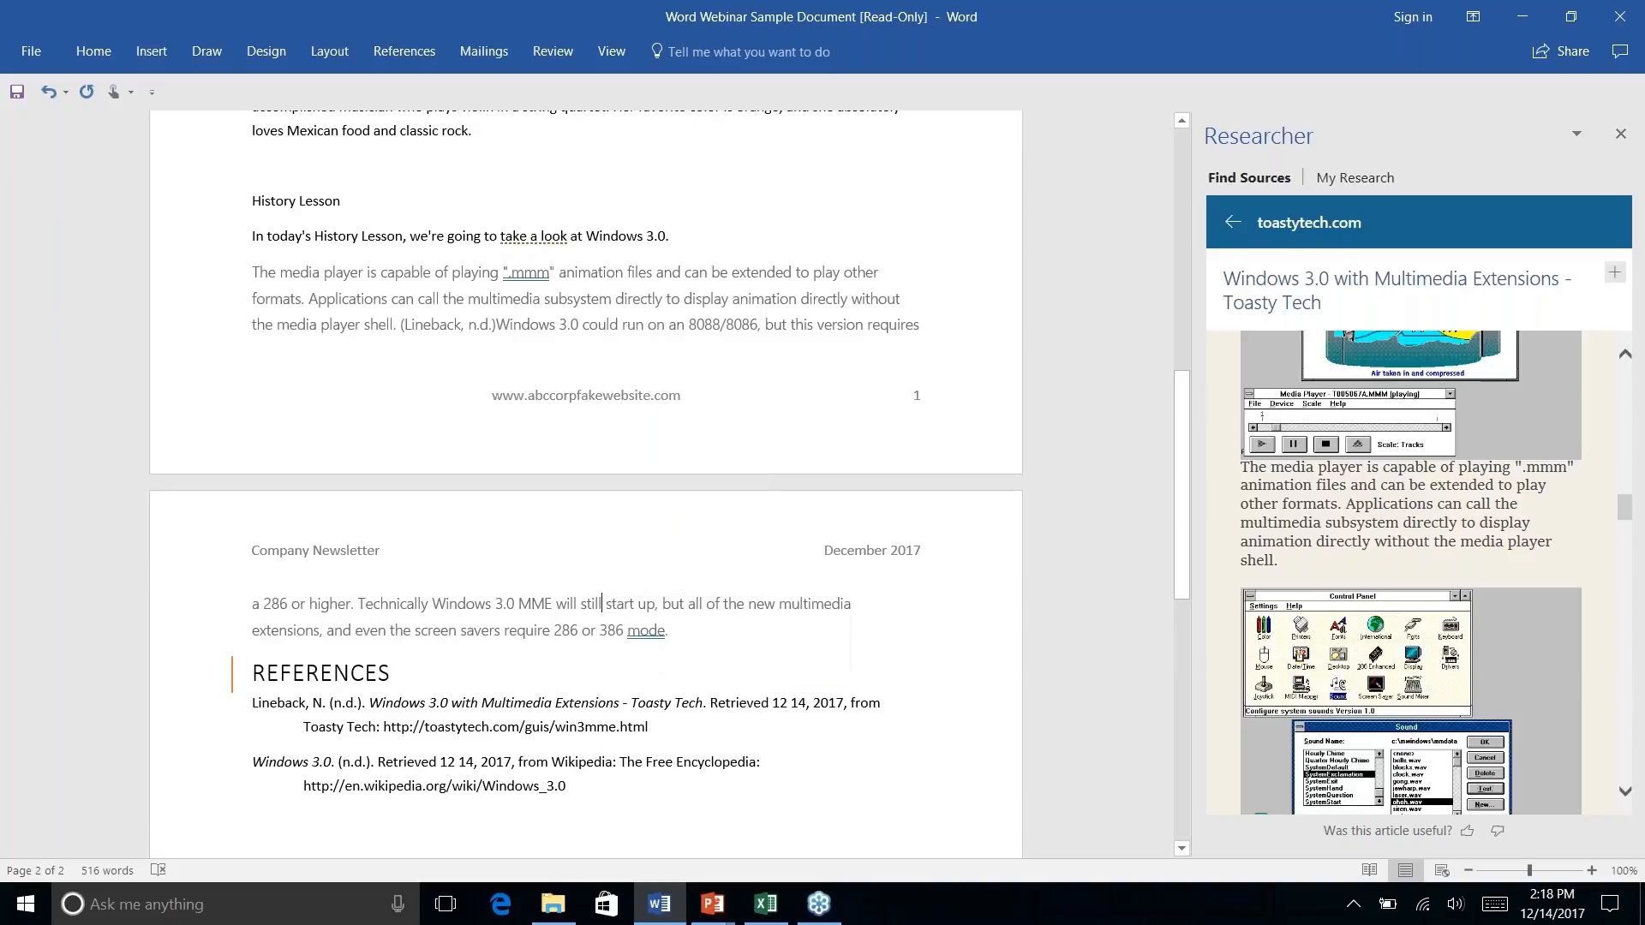
{"action": "scroll", "coordinate": [640, 567], "scroll_direction": "down", "scroll_amount": 4}
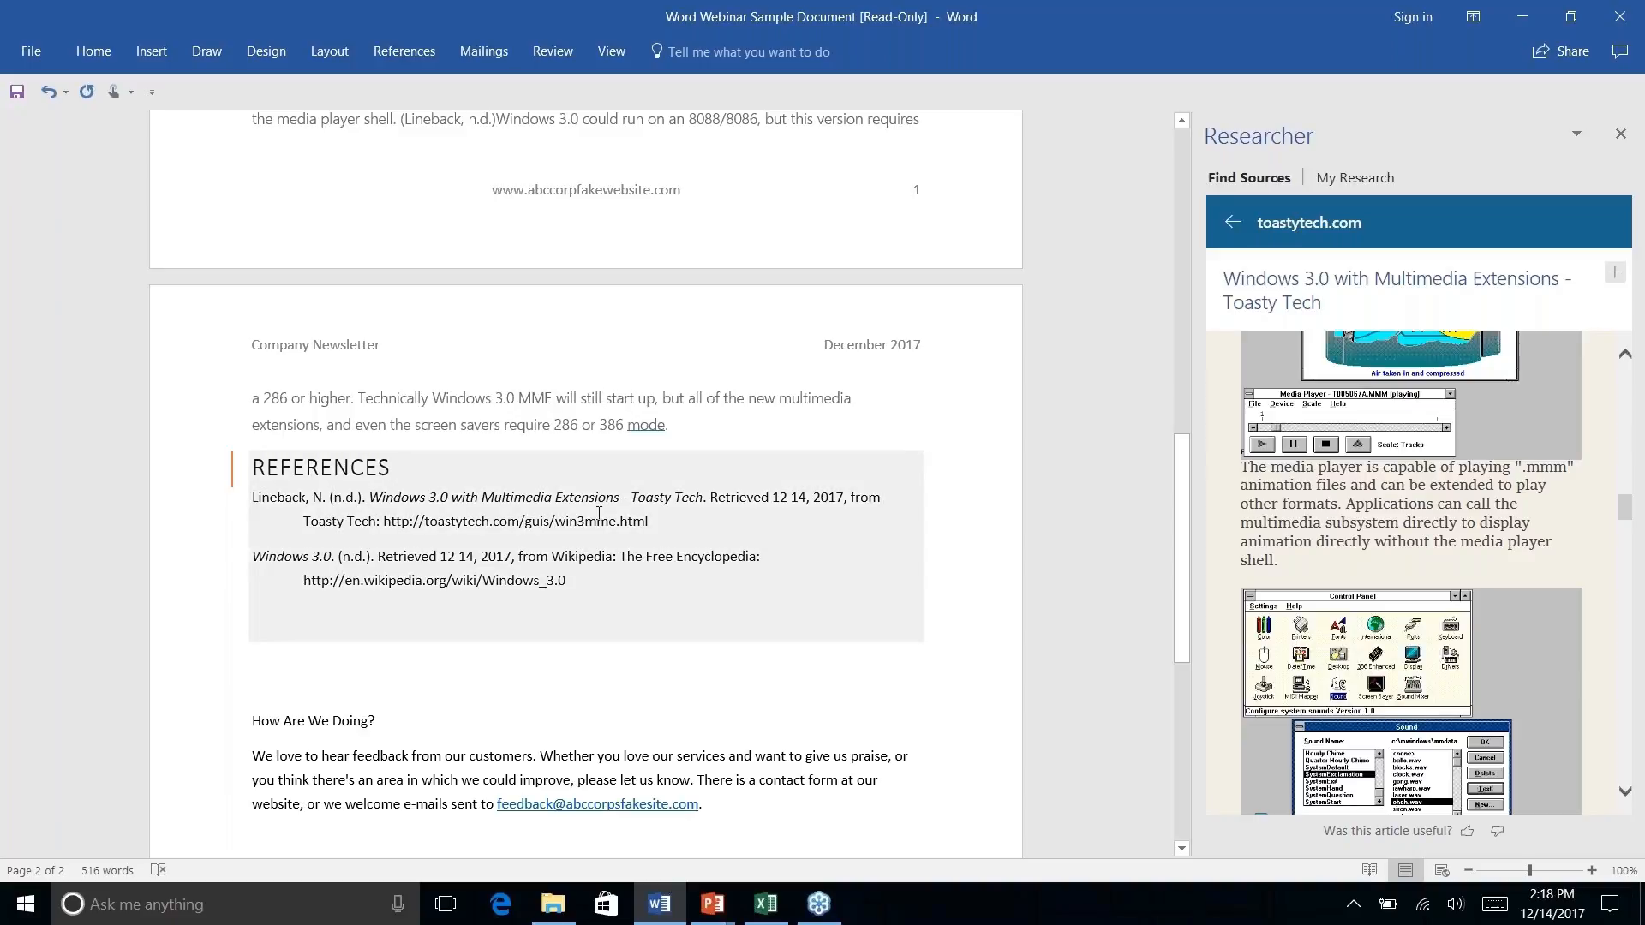
{"action": "scroll", "coordinate": [599, 515], "scroll_direction": "down", "scroll_amount": 4}
{"action": "scroll", "coordinate": [599, 514], "scroll_direction": "up", "scroll_amount": 7}
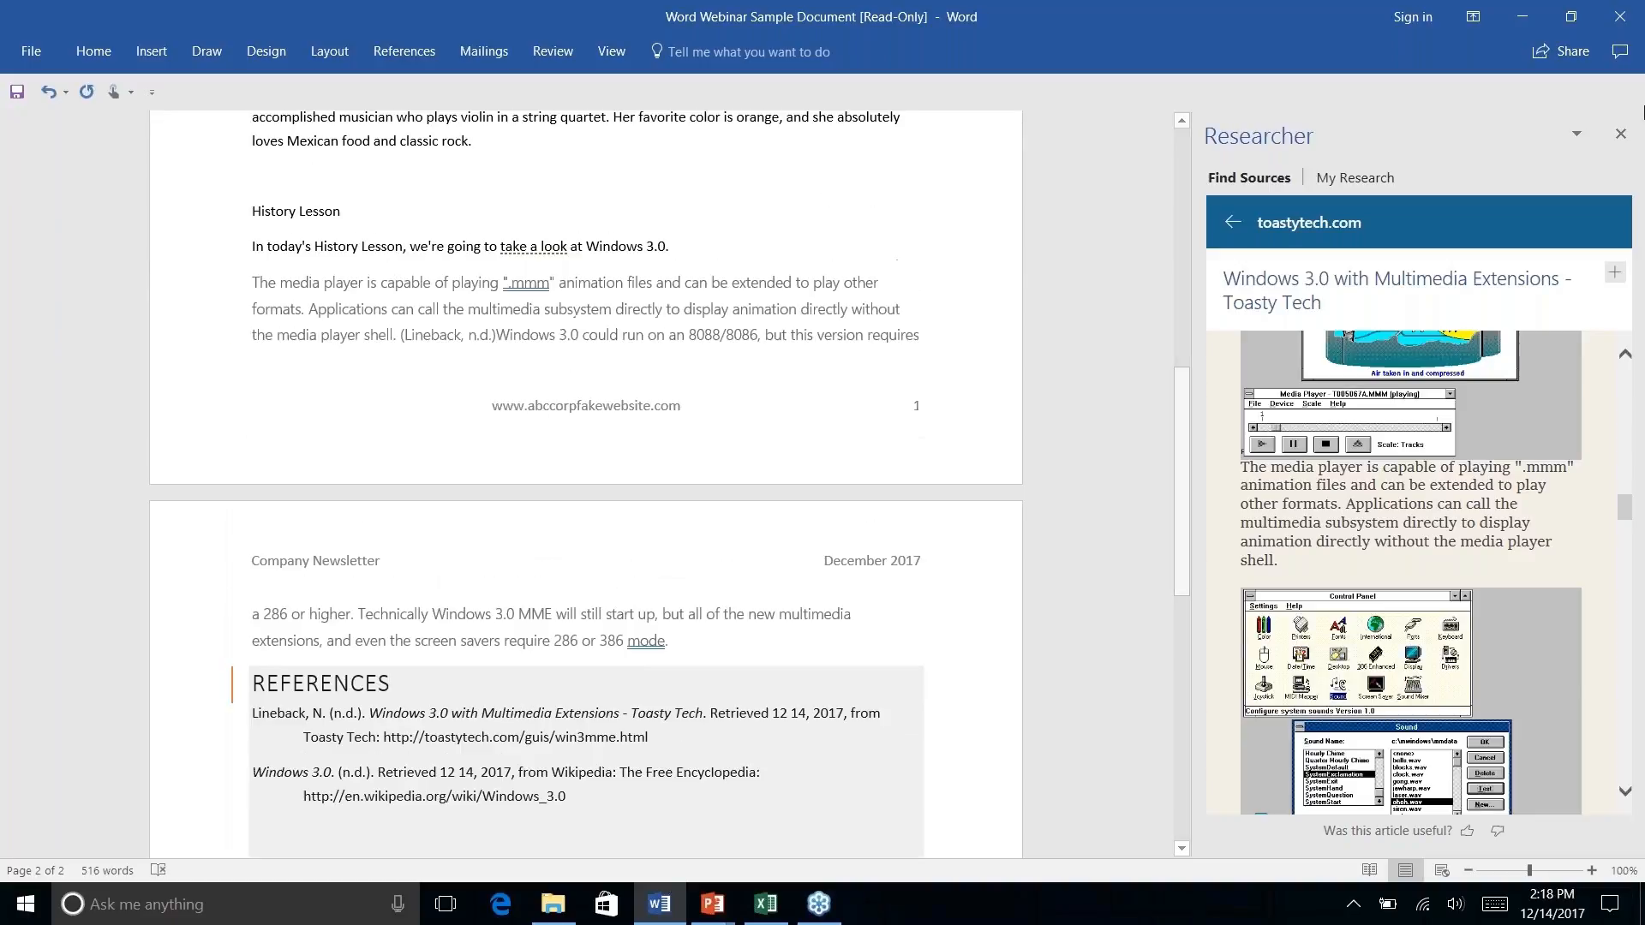
Close Researcher, reopen it to check the My Research page, and close it again.
{"action": "left_click", "coordinate": [1620, 134]}
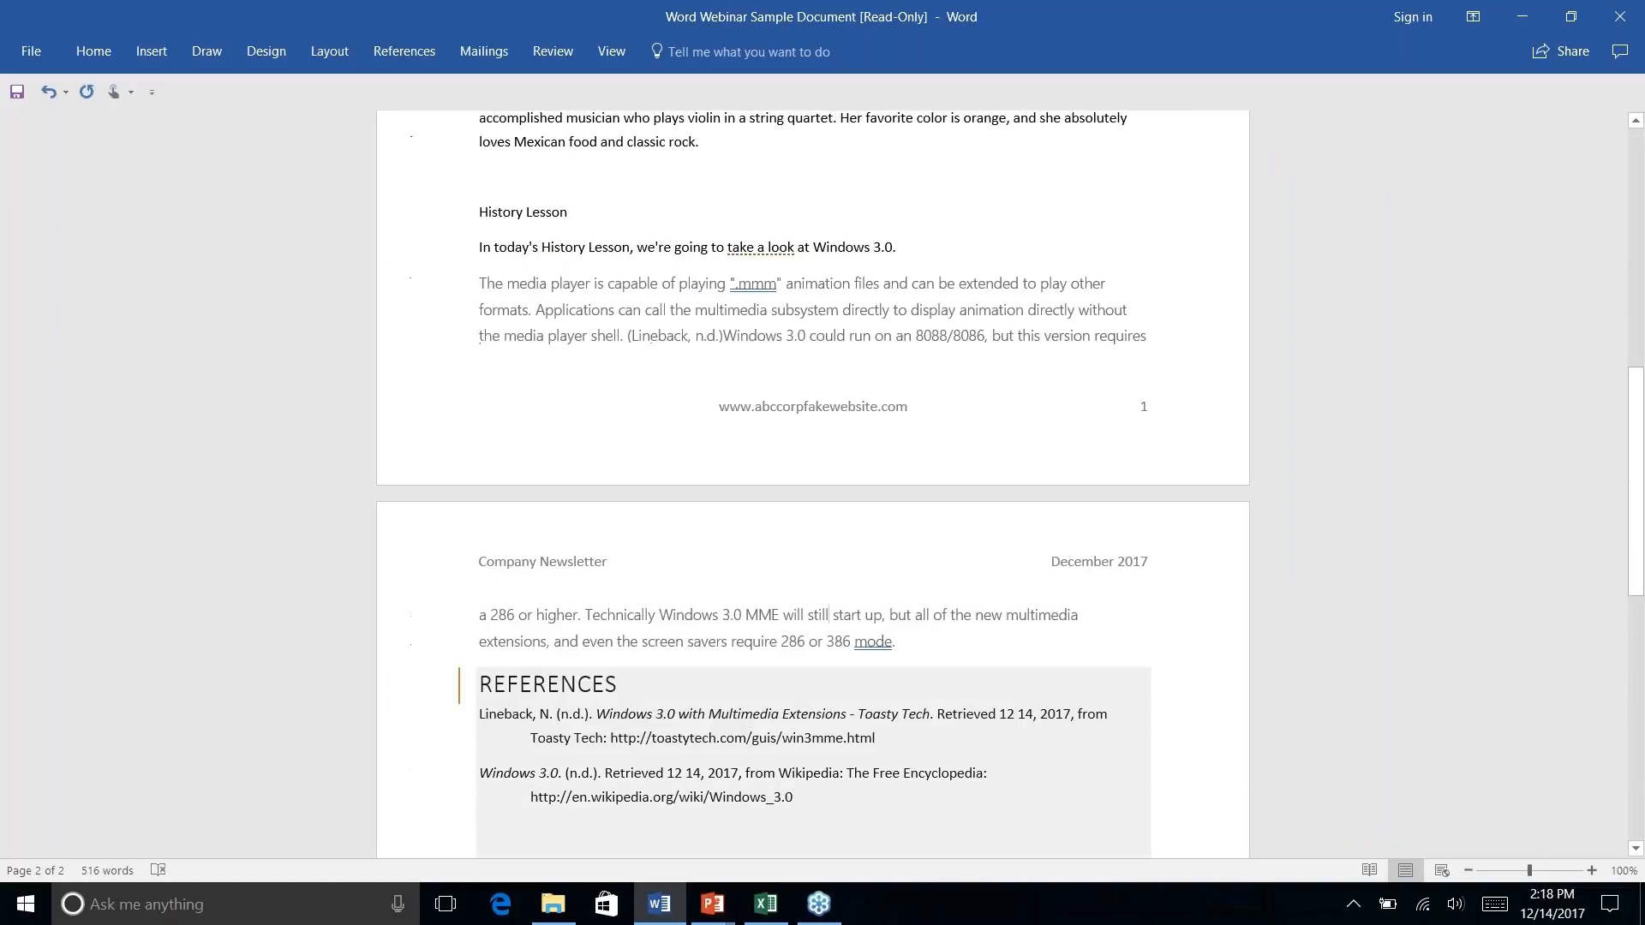
{"action": "left_click", "coordinate": [429, 47]}
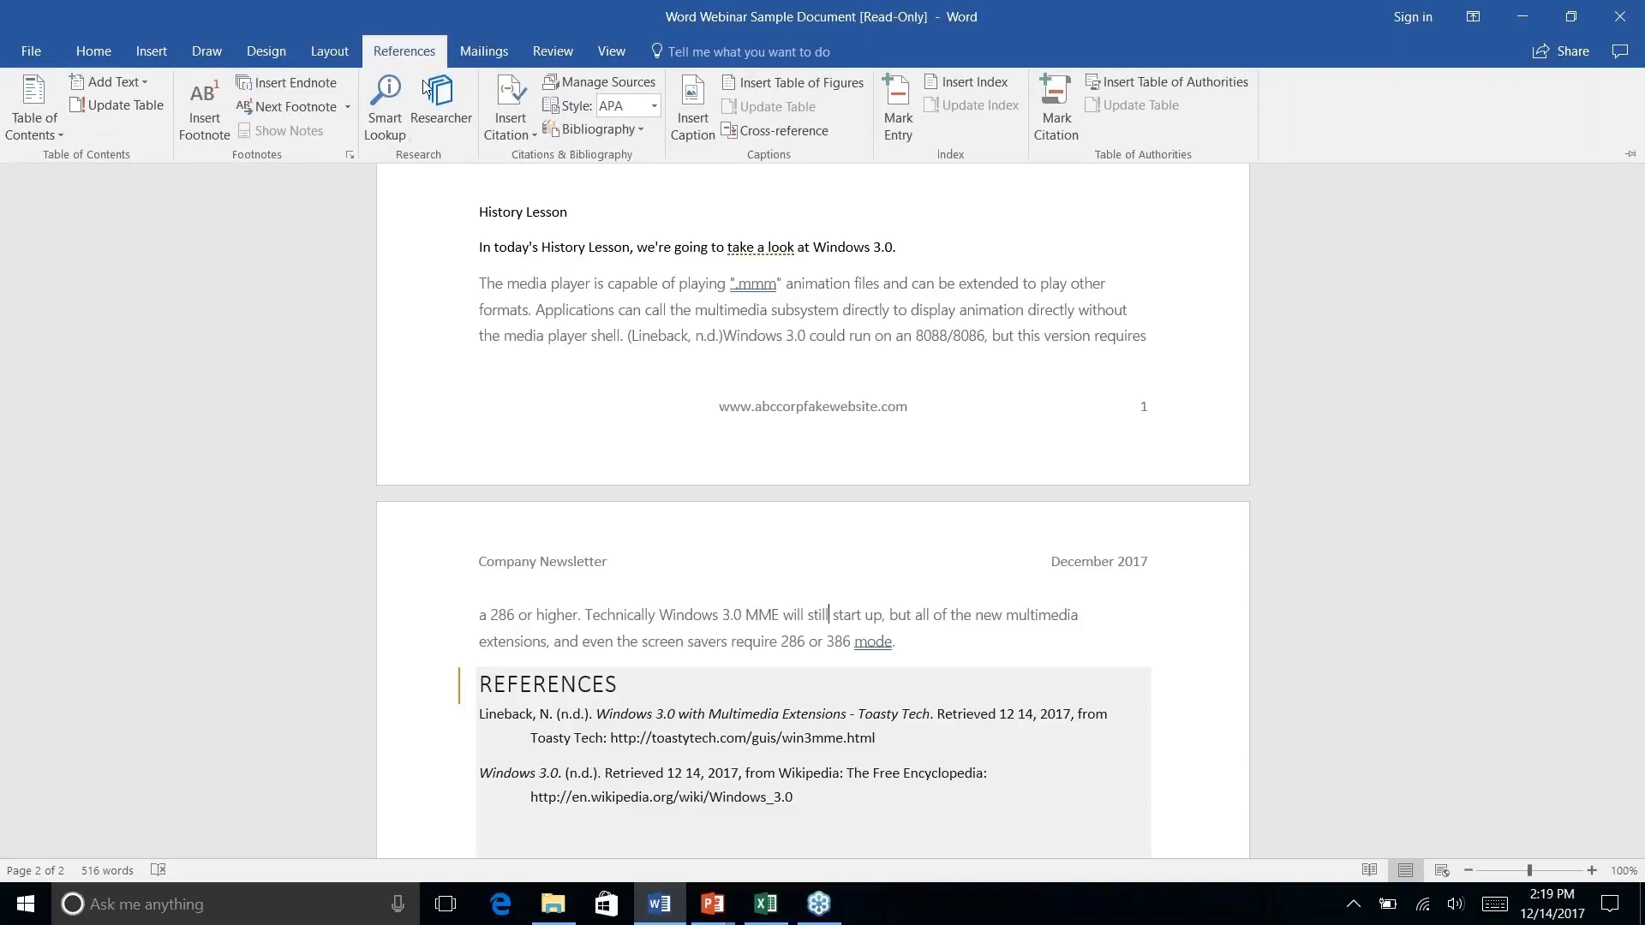
{"action": "left_click", "coordinate": [426, 87]}
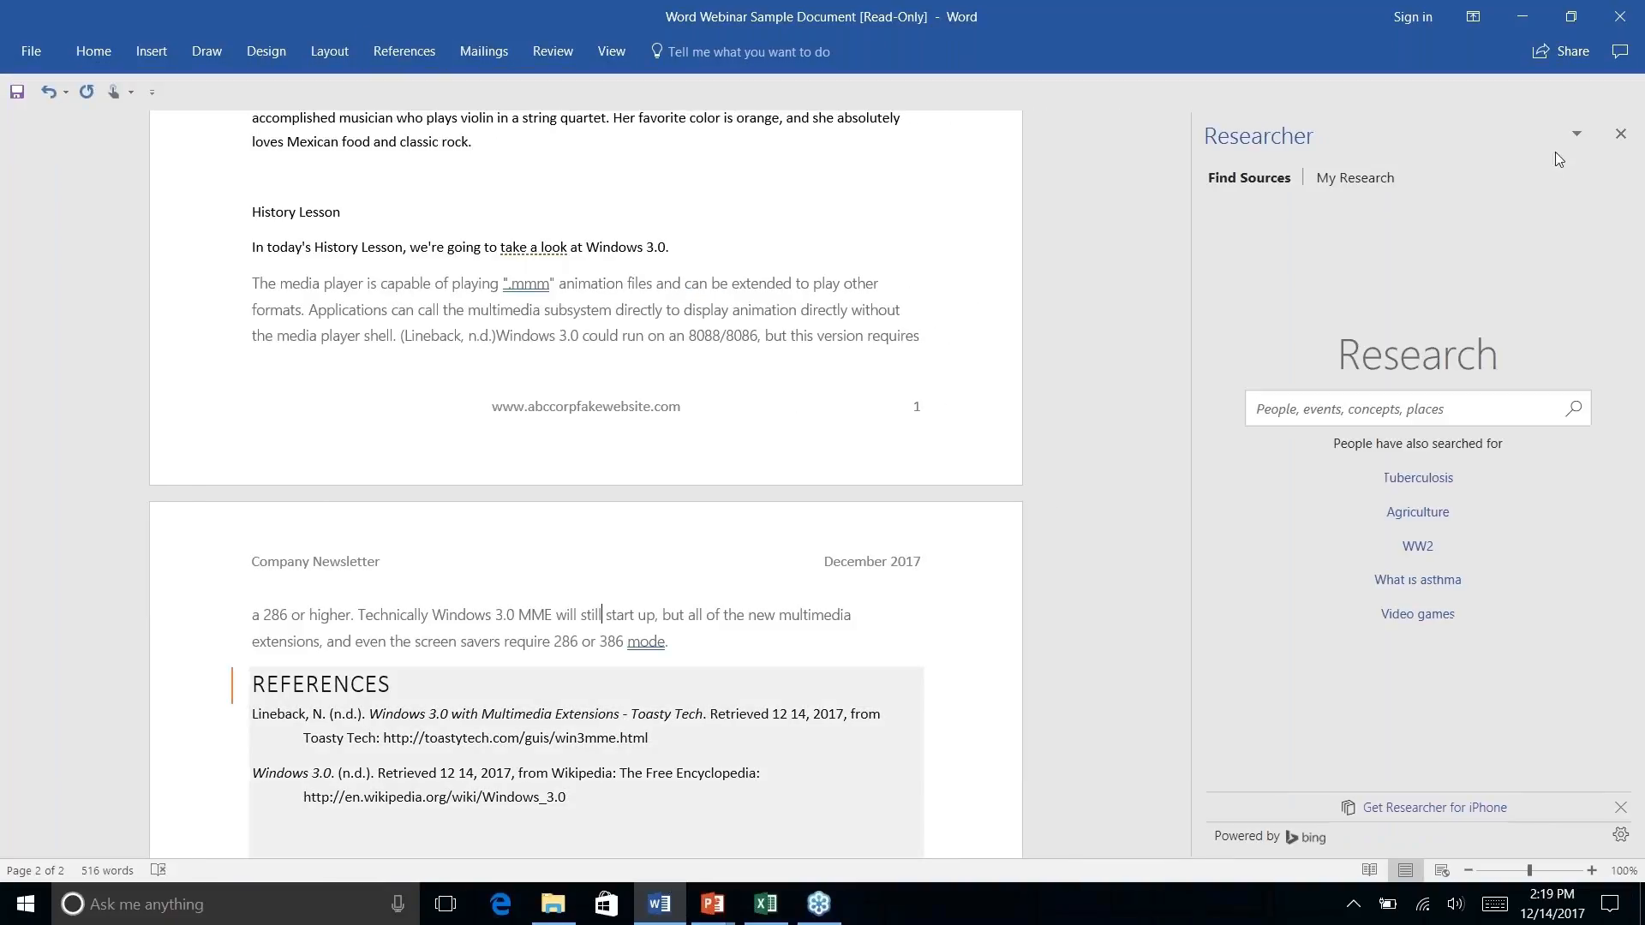
{"action": "left_click", "coordinate": [1335, 178]}
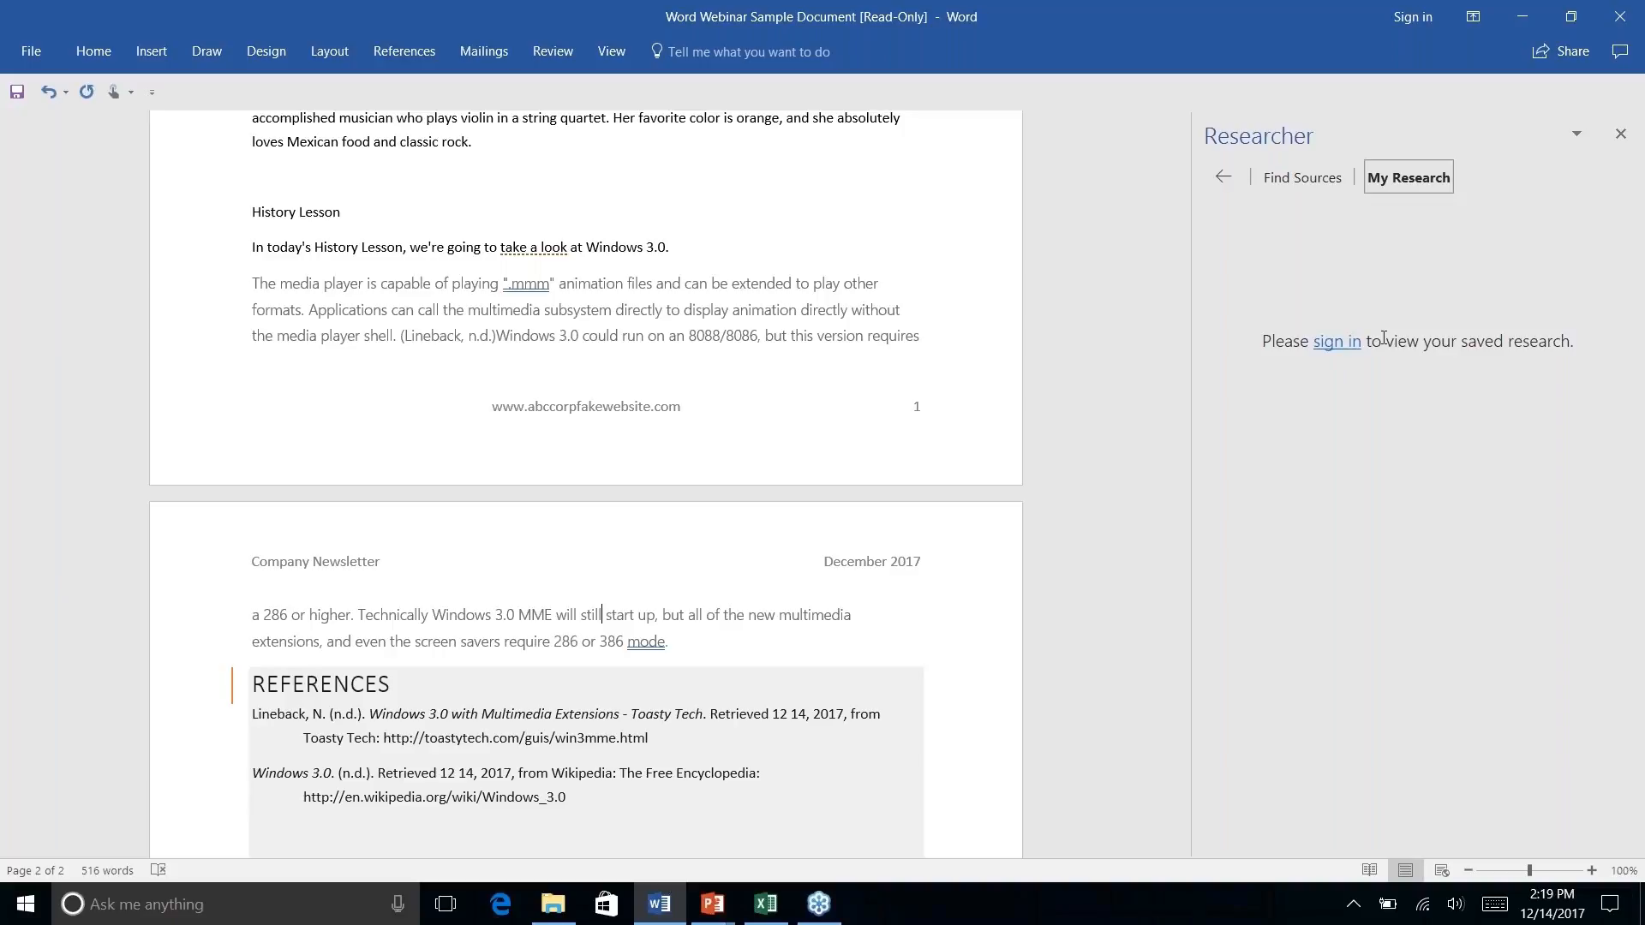
{"action": "left_click", "coordinate": [1620, 137]}
Look over the newsletter from its introduction to the References list, and switch to the PowerPoint slide show of Word Webinar Slides.
{"action": "scroll", "coordinate": [812, 484], "scroll_direction": "down", "scroll_amount": 5}
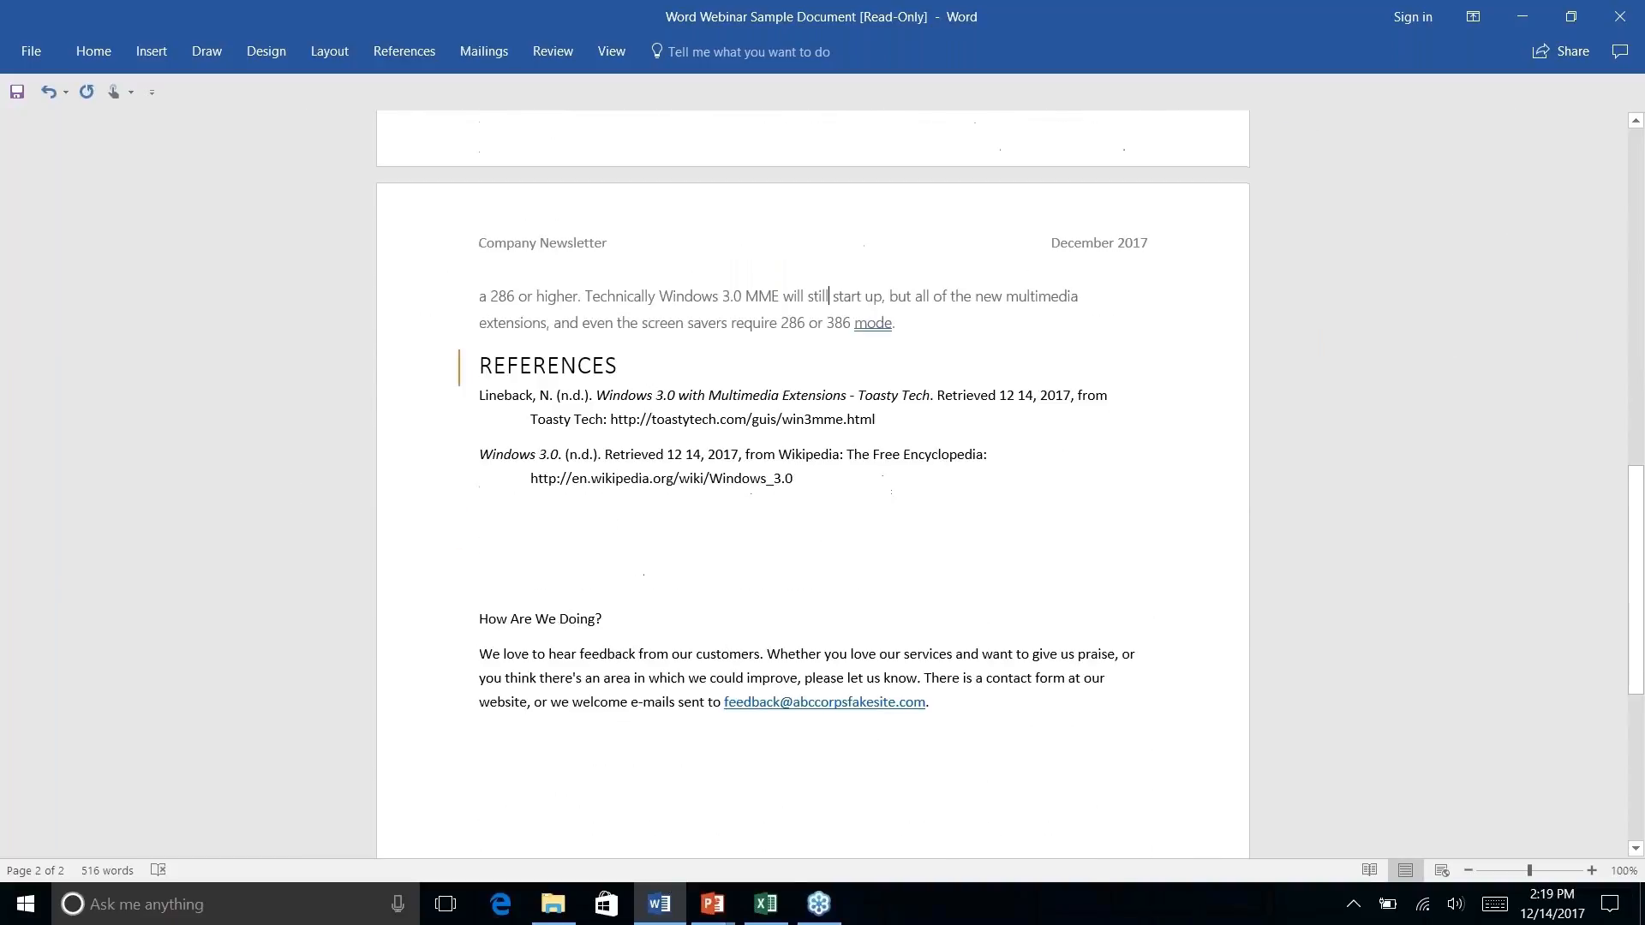
{"action": "scroll", "coordinate": [812, 484], "scroll_direction": "up", "scroll_amount": 10}
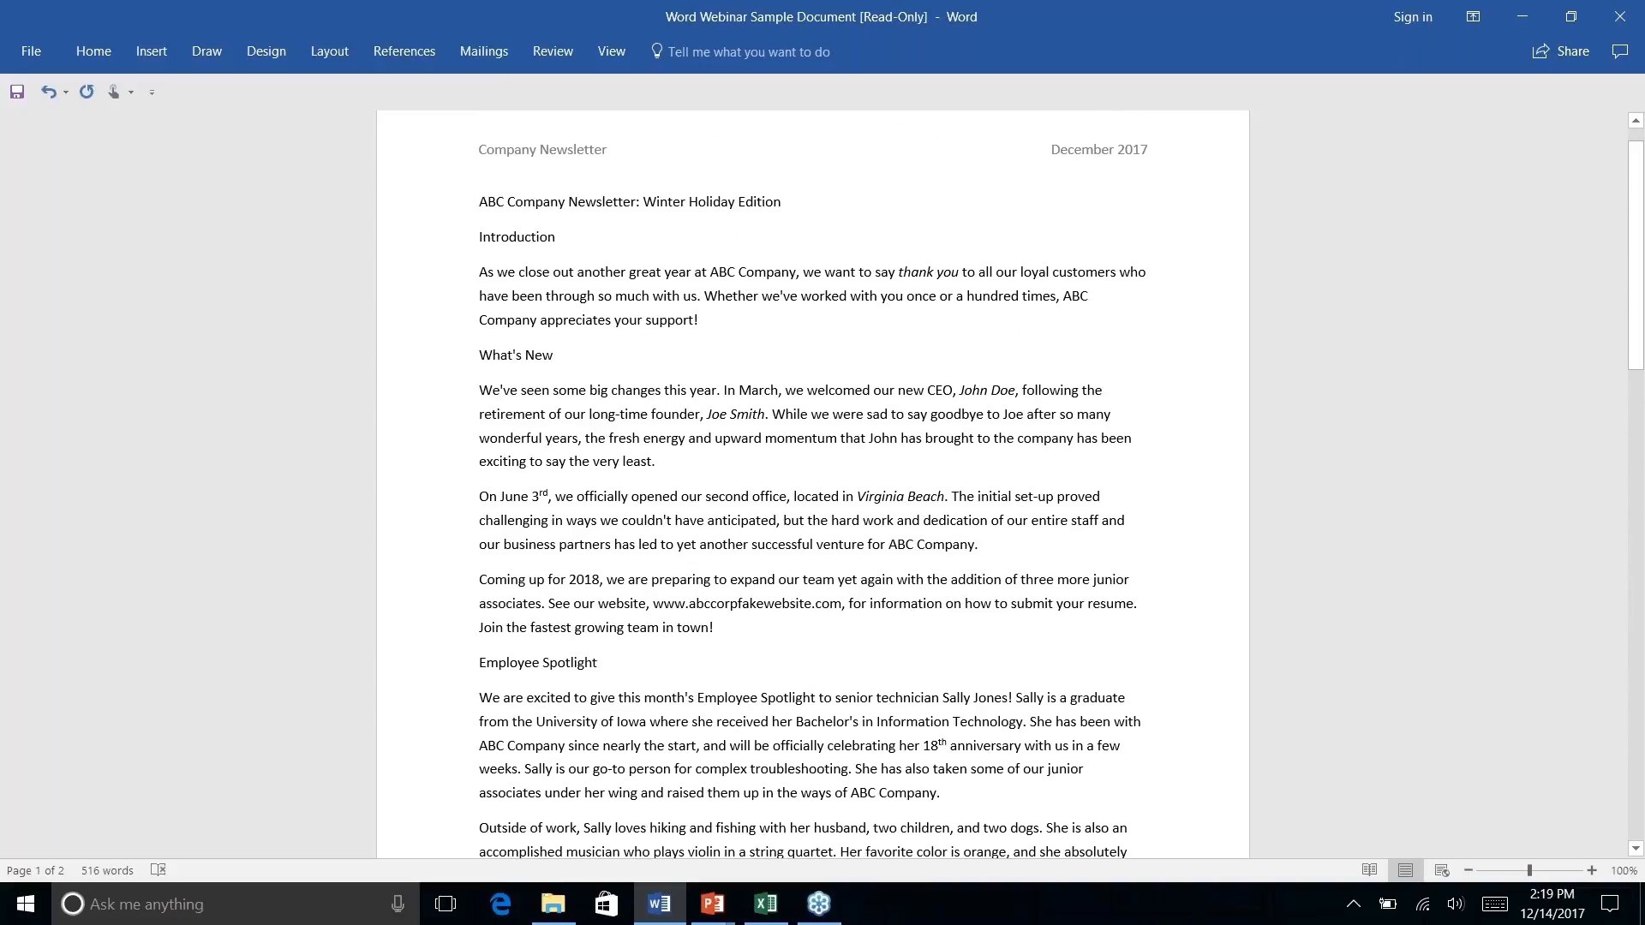
{"action": "scroll", "coordinate": [828, 710], "scroll_direction": "down", "scroll_amount": 8}
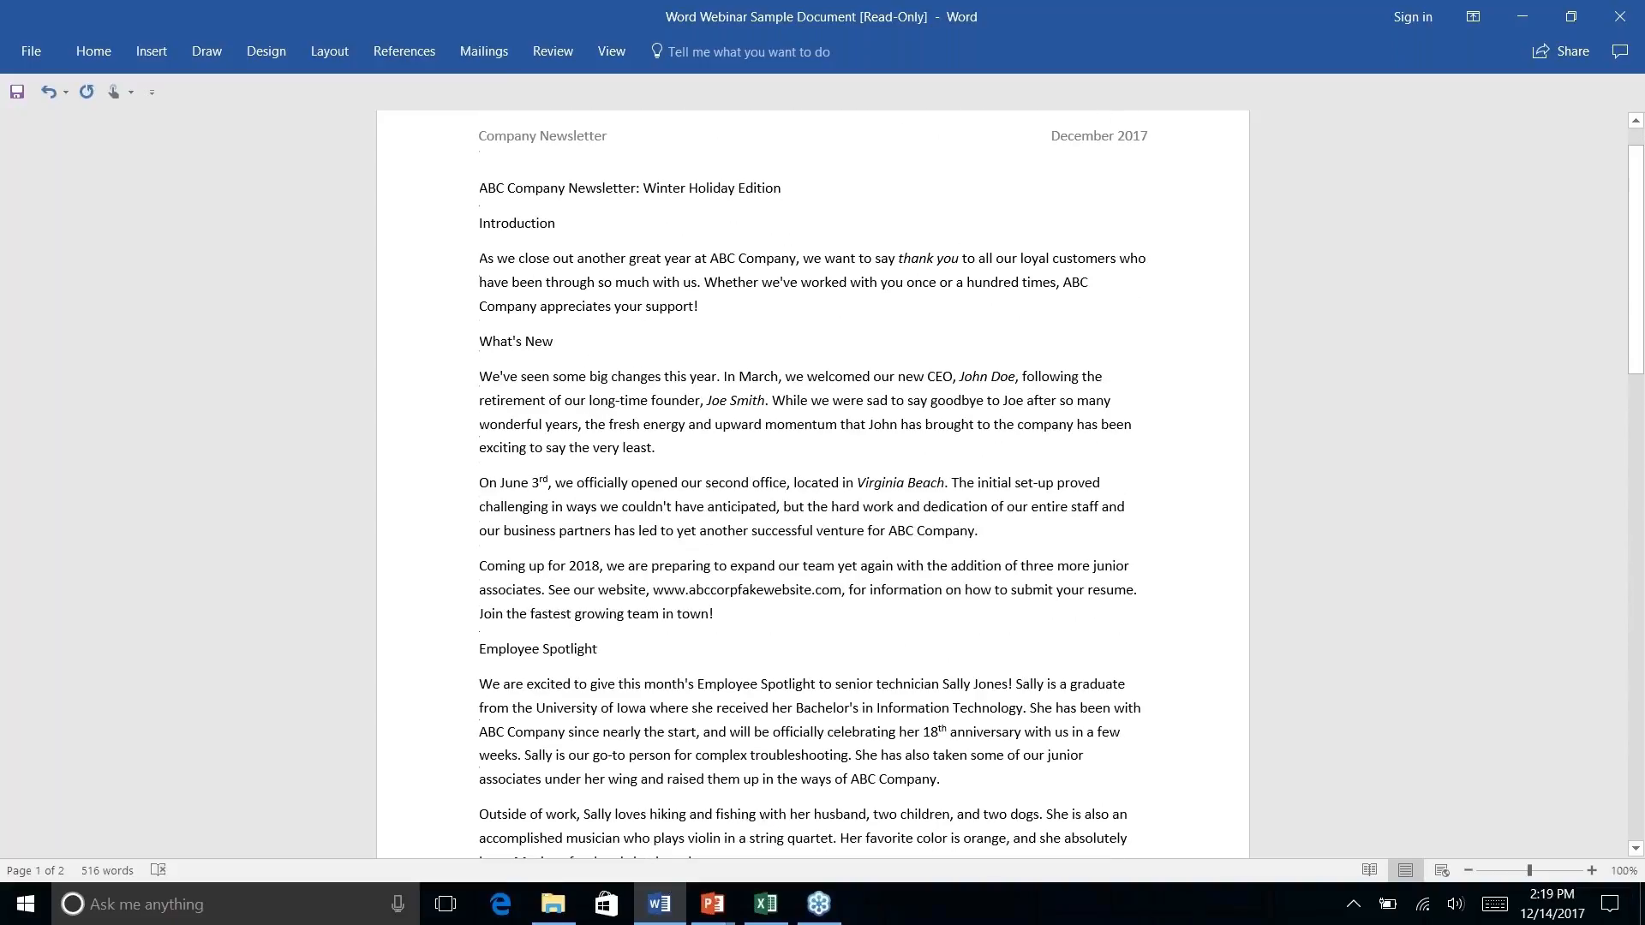
{"action": "scroll", "coordinate": [812, 484], "scroll_direction": "down", "scroll_amount": 4}
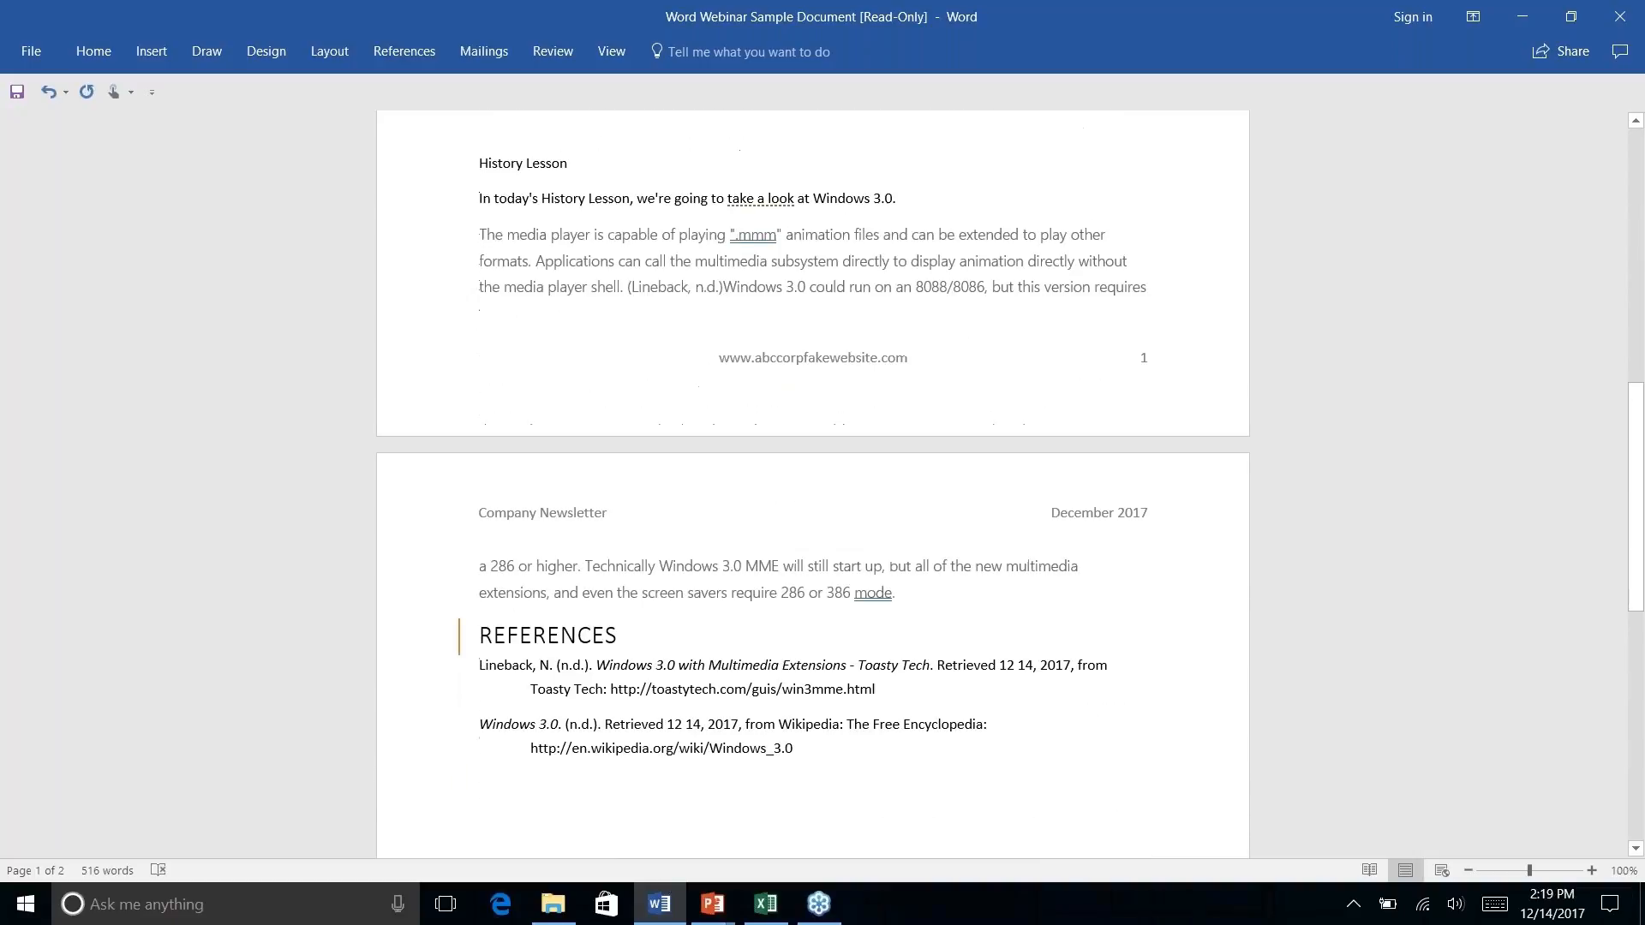
{"action": "scroll", "coordinate": [829, 517], "scroll_direction": "up", "scroll_amount": 3}
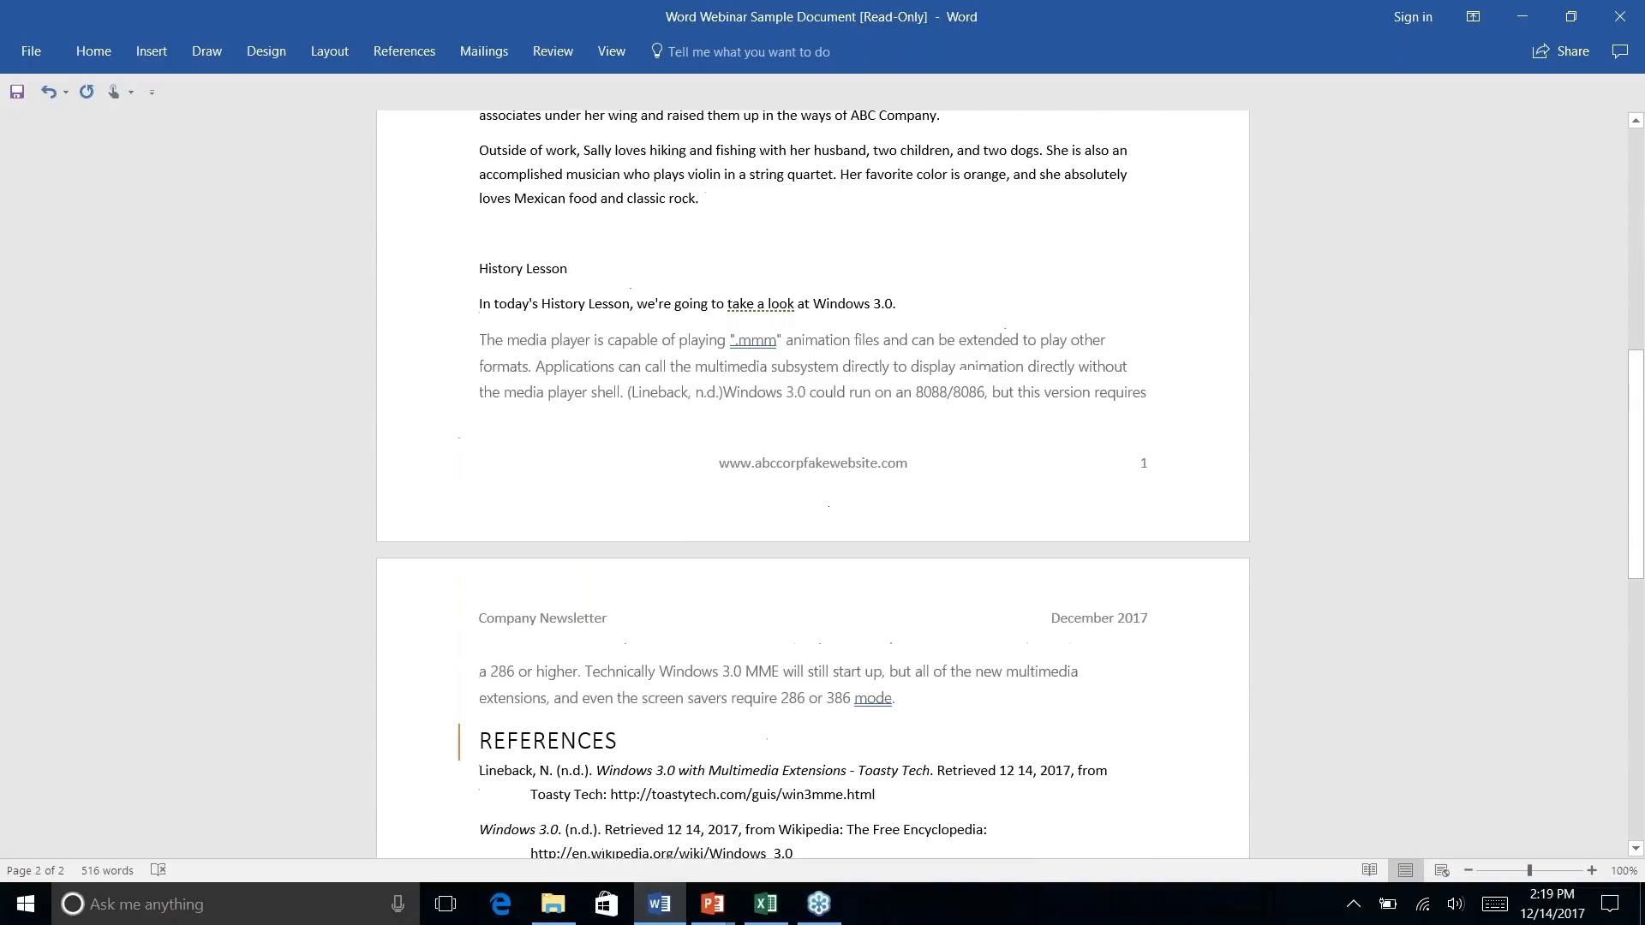
{"action": "scroll", "coordinate": [829, 516], "scroll_direction": "down", "scroll_amount": 2}
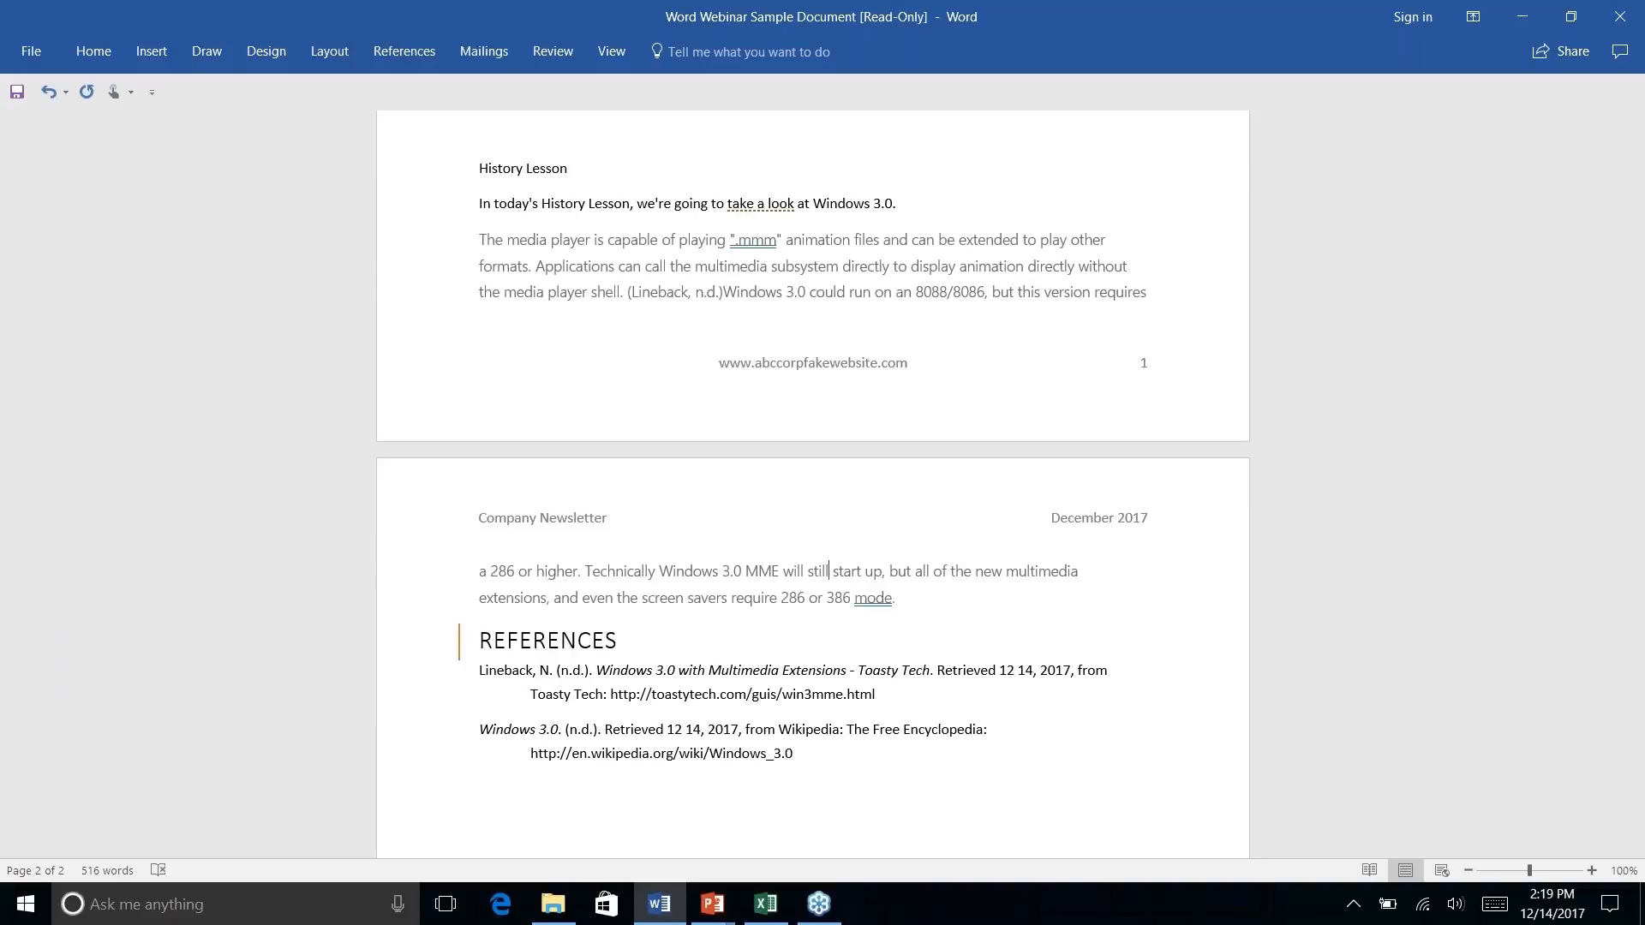
{"action": "key", "text": "alt+Tab"}
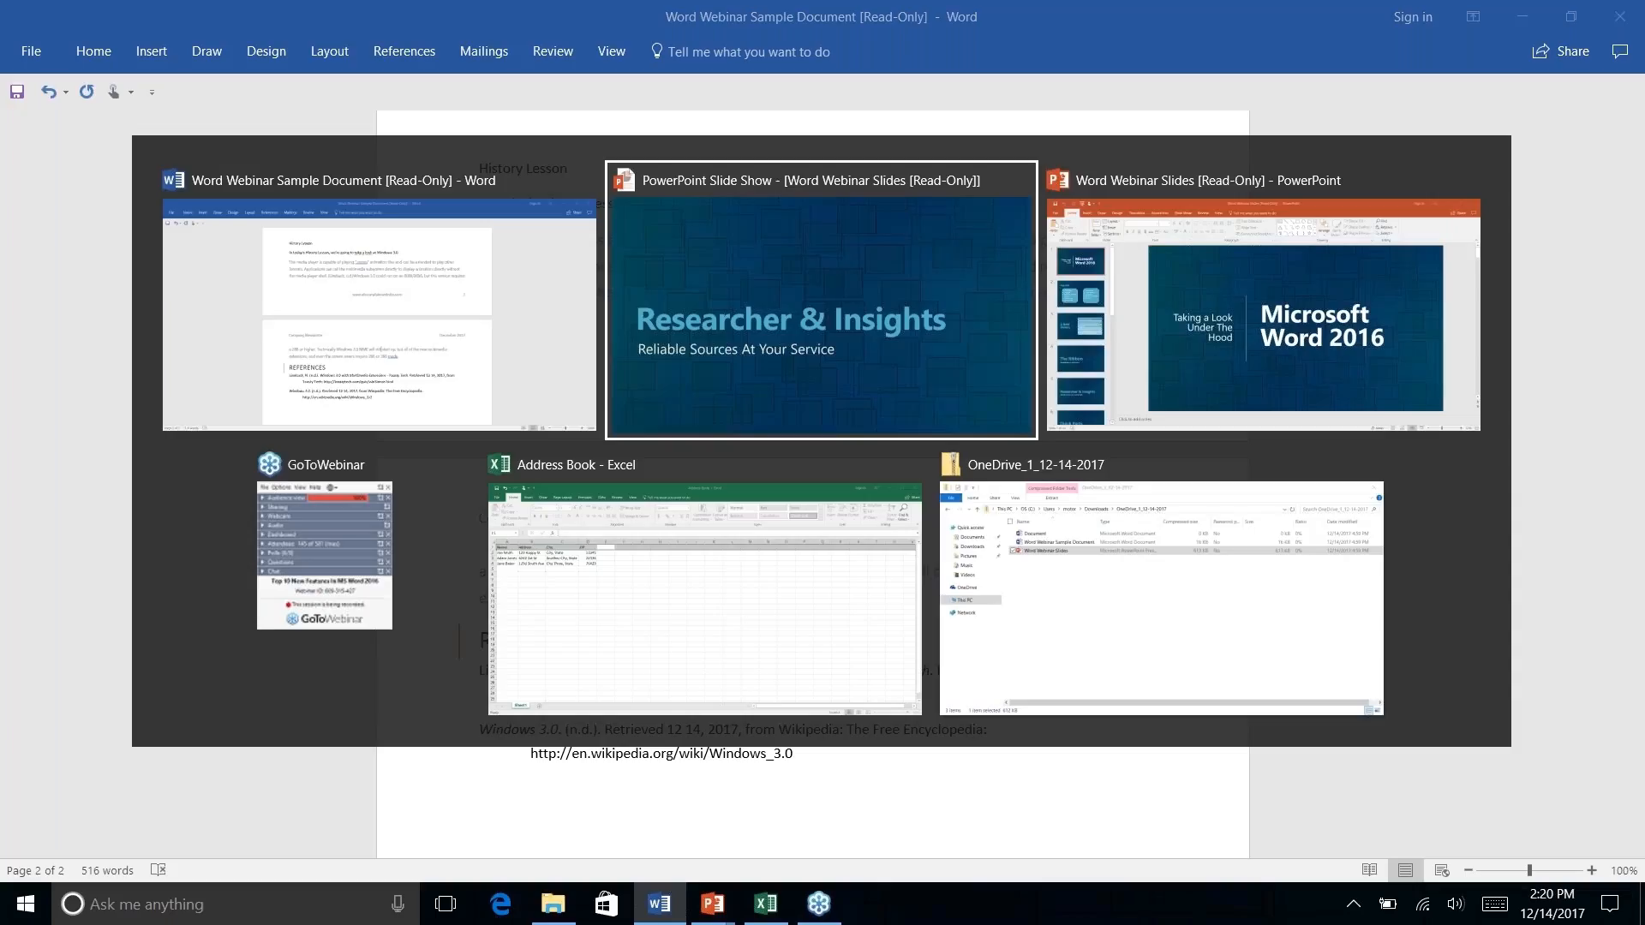
Advance the slide show to the Quick Parts slide and switch back to the Word newsletter document.
{"action": "key", "text": "Right"}
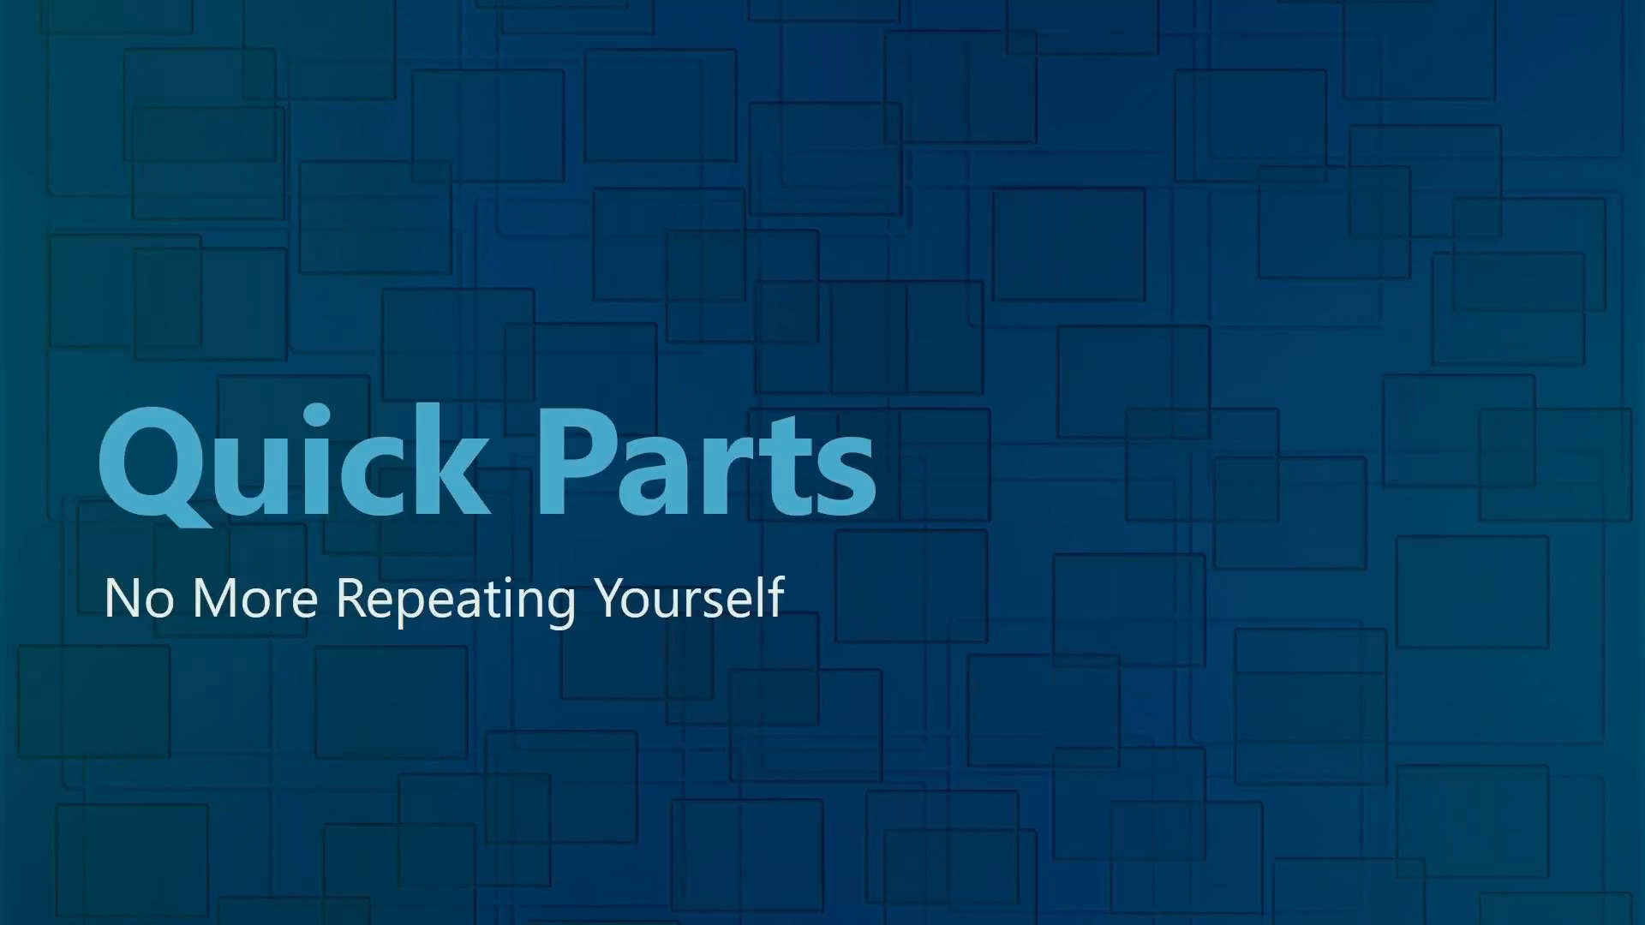
{"action": "key", "text": "alt+Tab"}
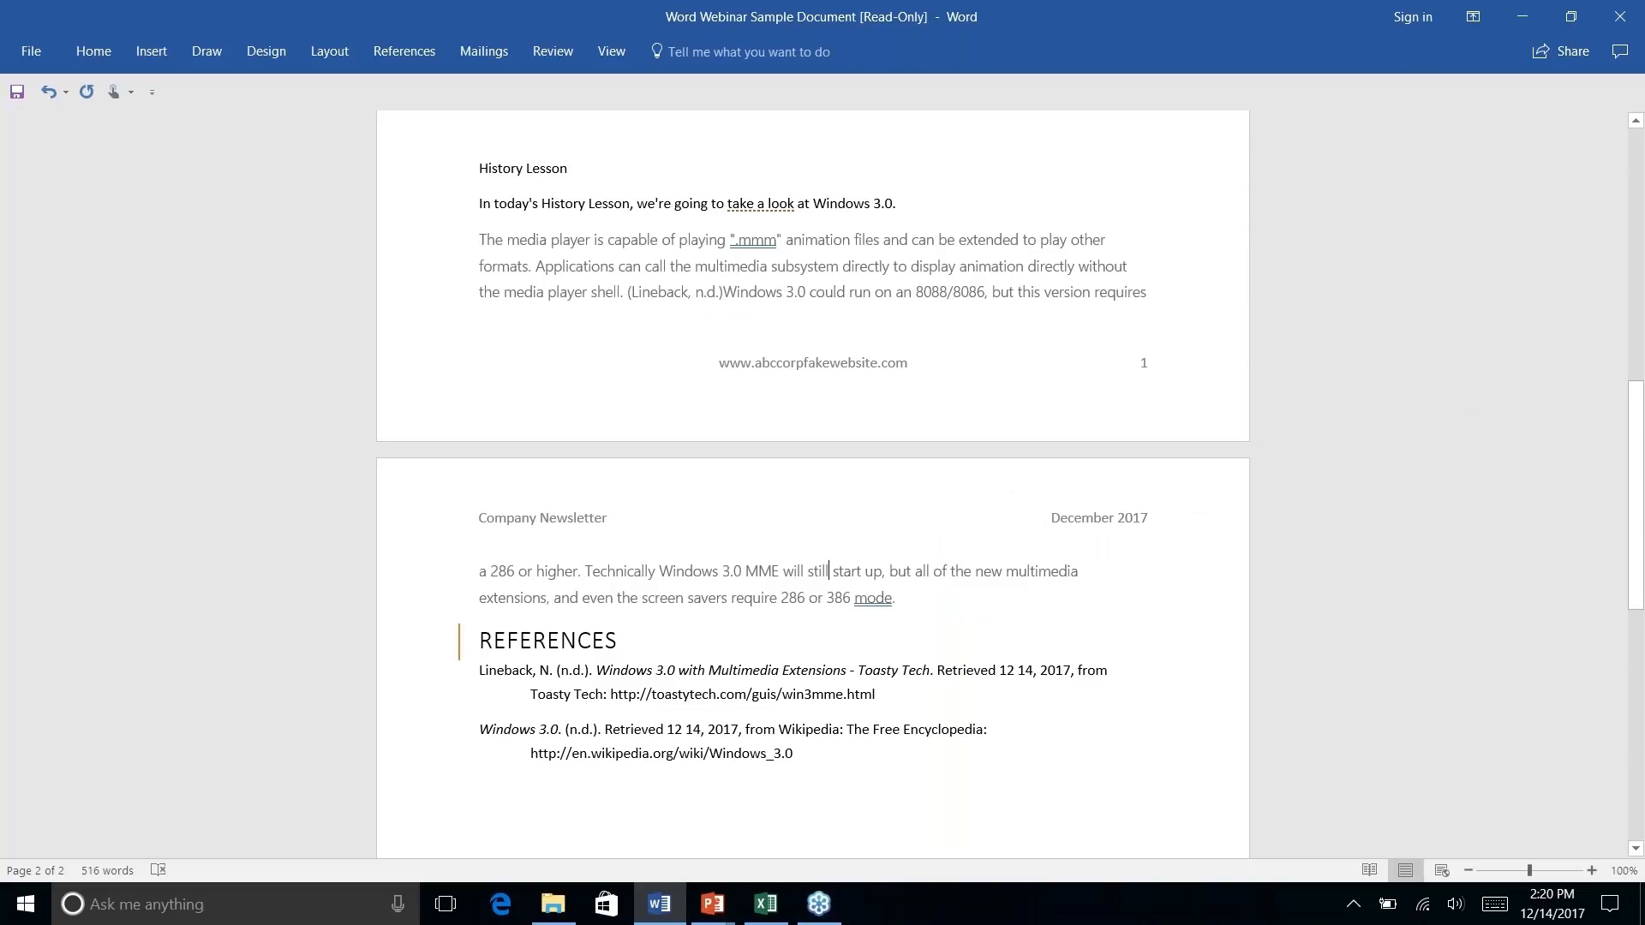
Center the three-line ABC Company address block at the end of the newsletter.
{"action": "scroll", "coordinate": [852, 417], "scroll_direction": "down", "scroll_amount": 1}
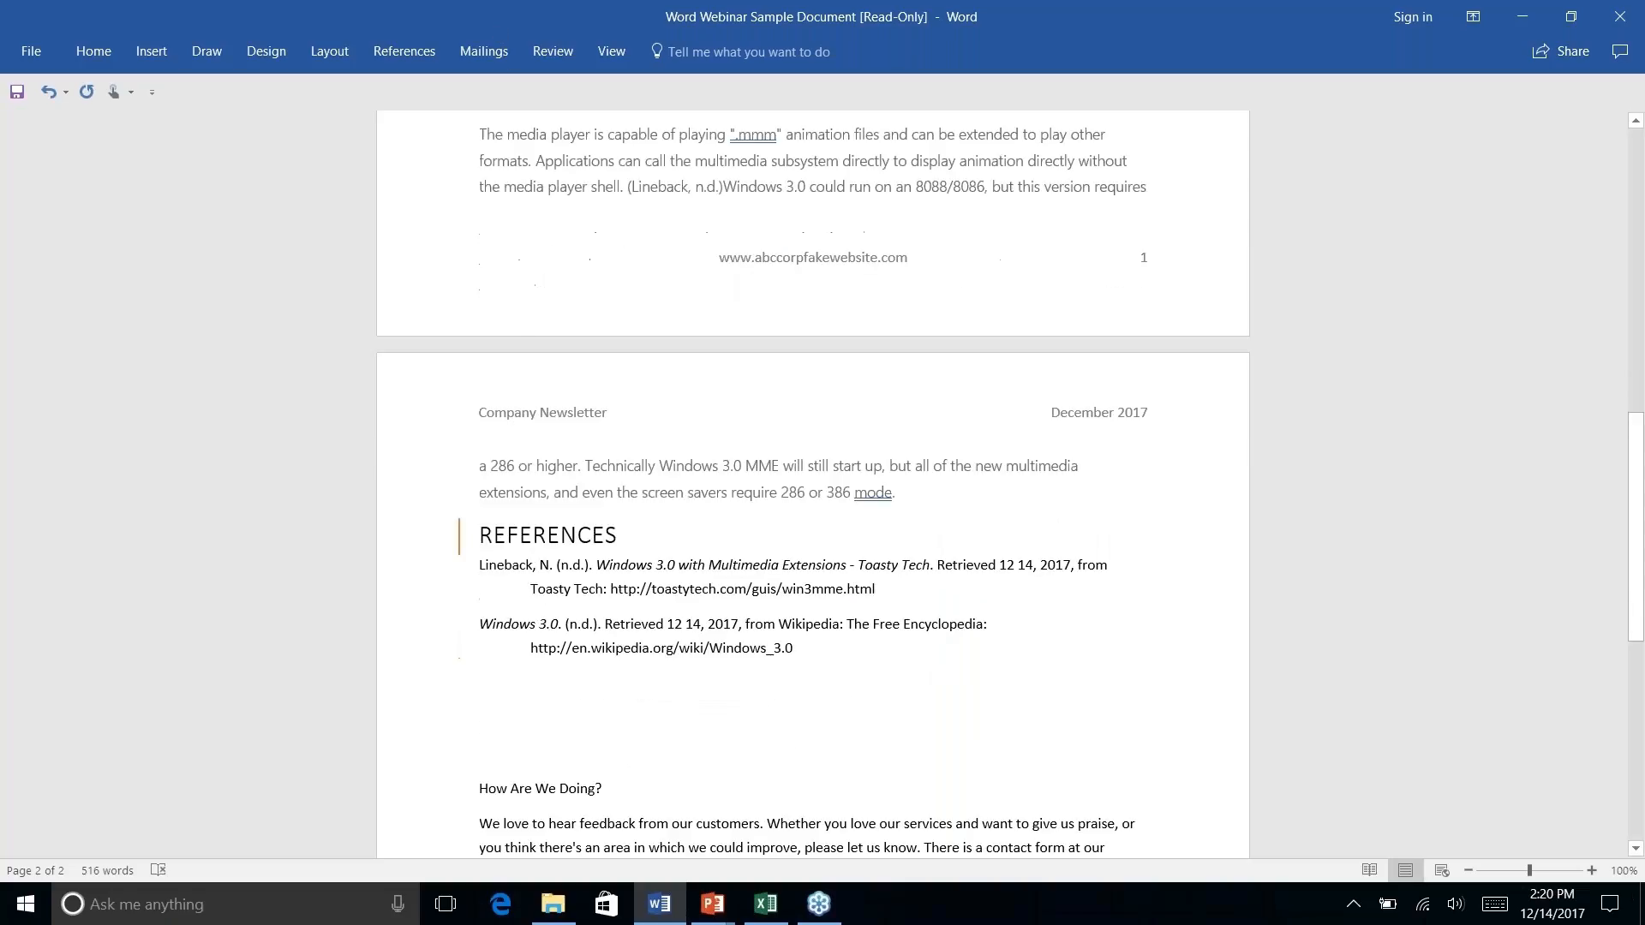
{"action": "scroll", "coordinate": [852, 417], "scroll_direction": "up", "scroll_amount": 4}
{"action": "scroll", "coordinate": [852, 417], "scroll_direction": "down", "scroll_amount": 10}
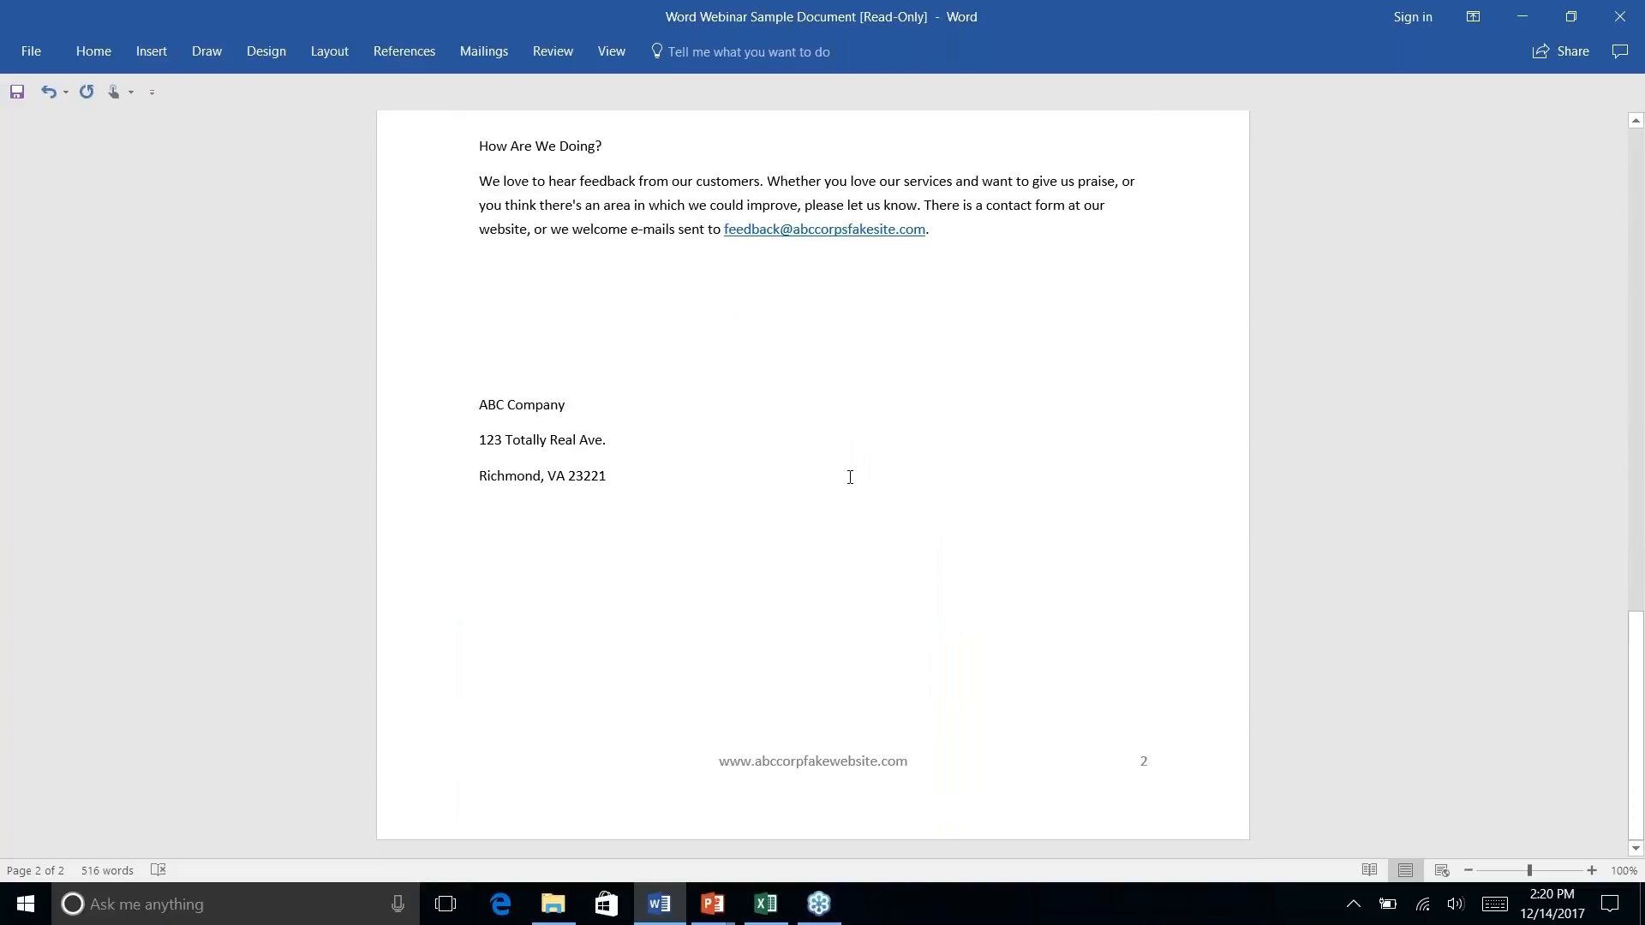
{"action": "left_click_drag", "start_coordinate": [606, 474], "coordinate": [419, 404]}
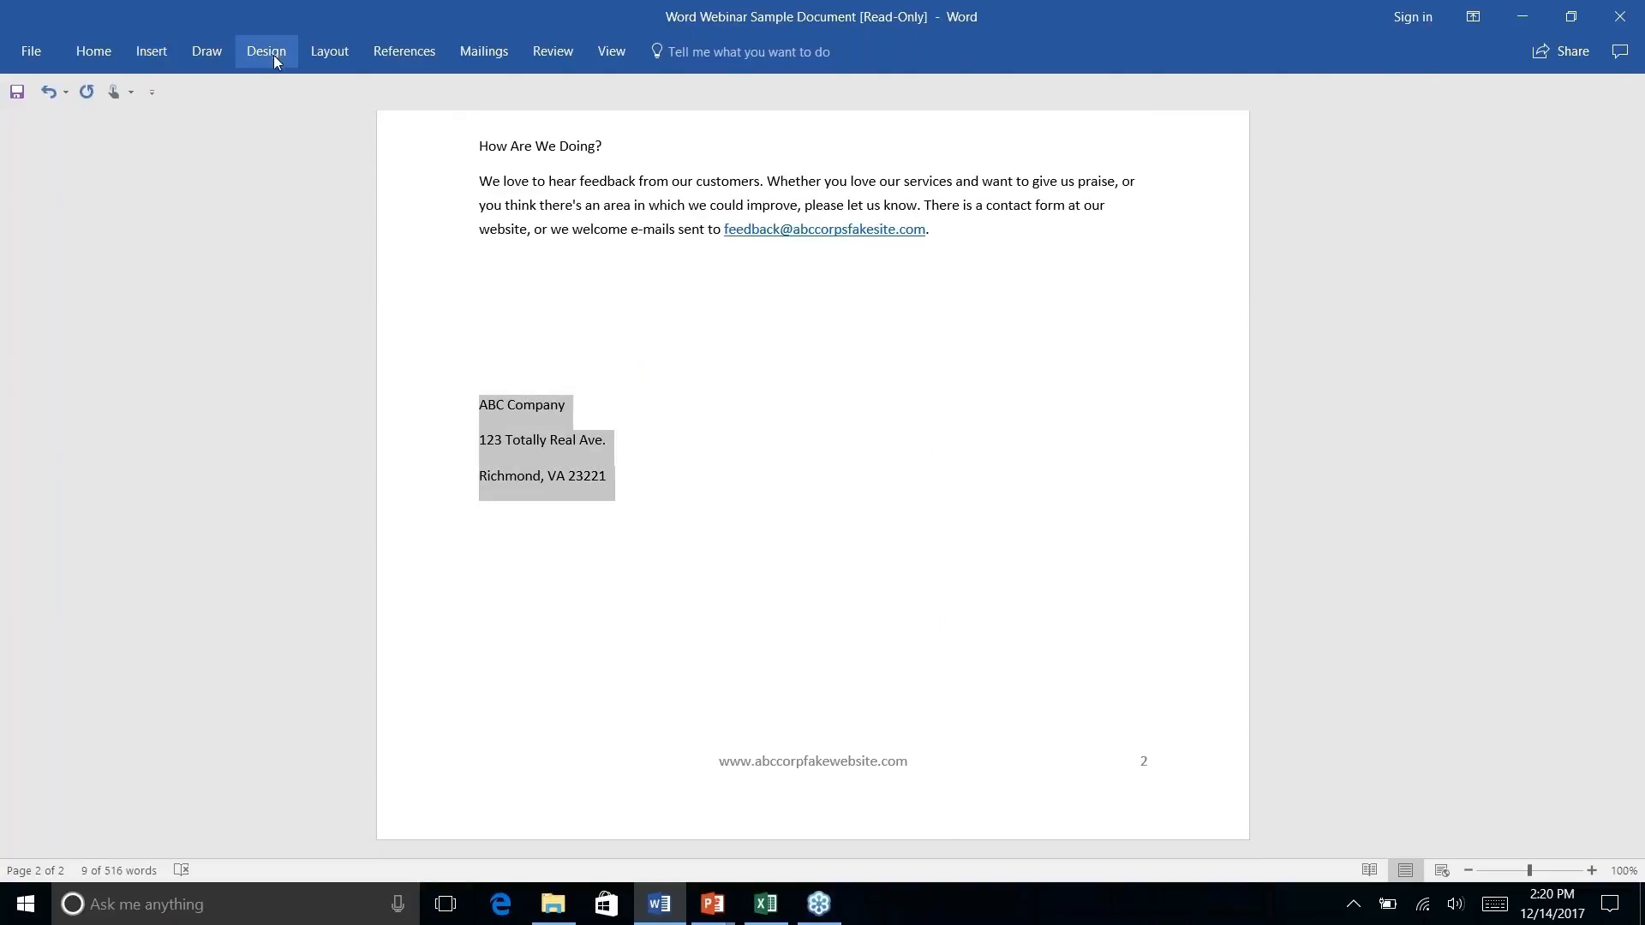
{"action": "left_click", "coordinate": [93, 53]}
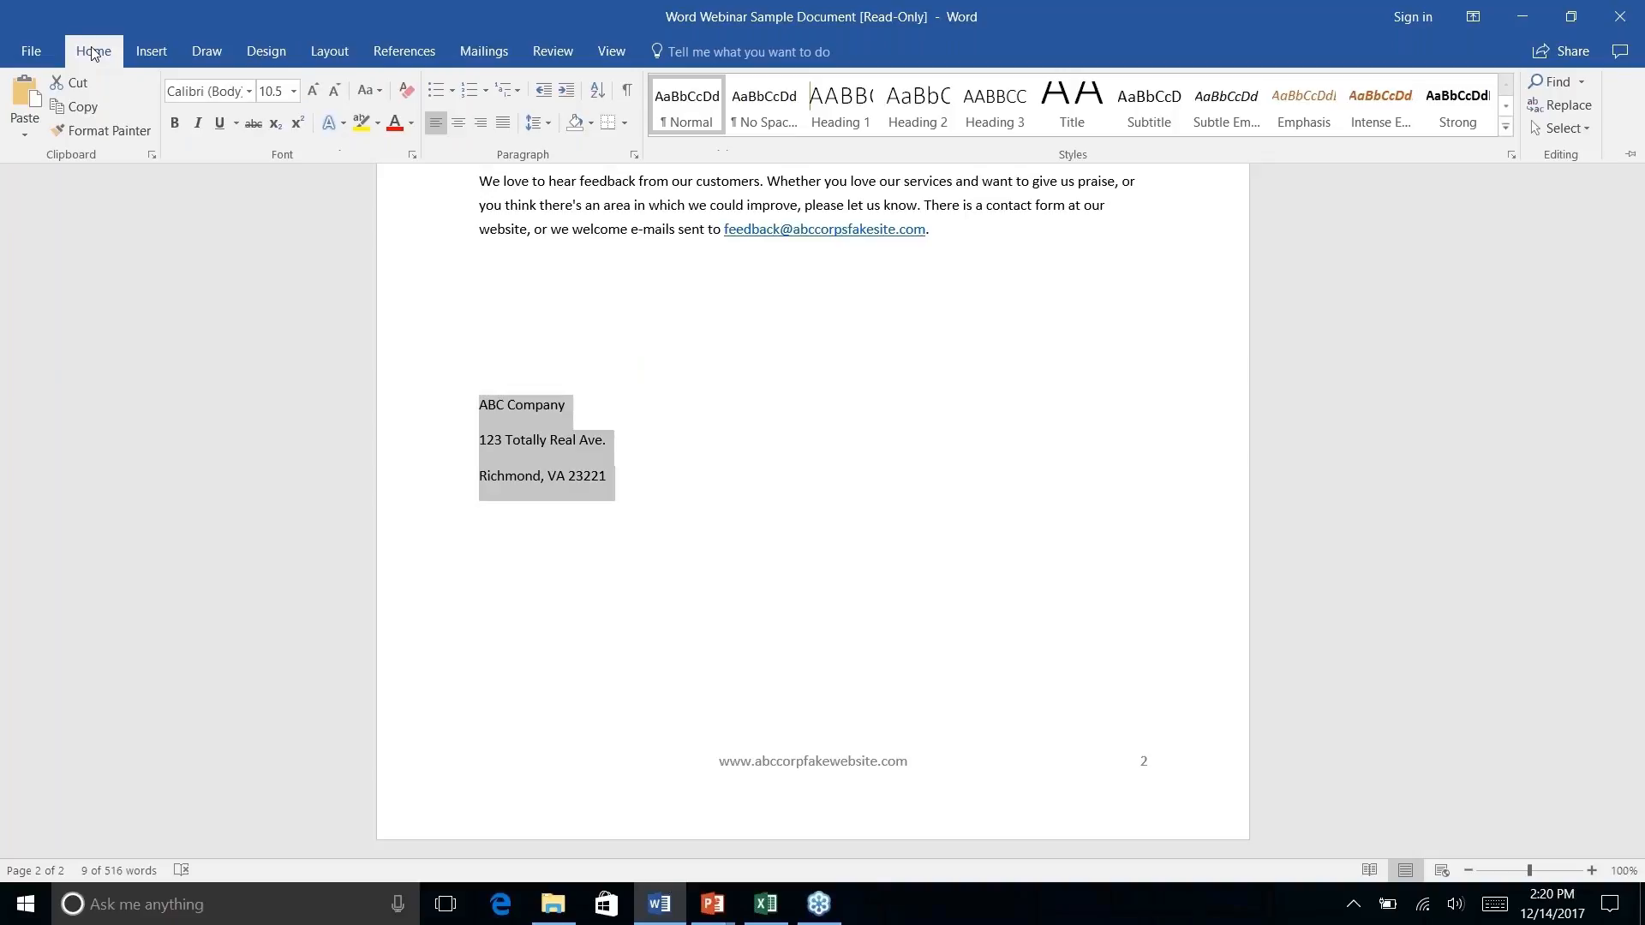
{"action": "left_click", "coordinate": [460, 123]}
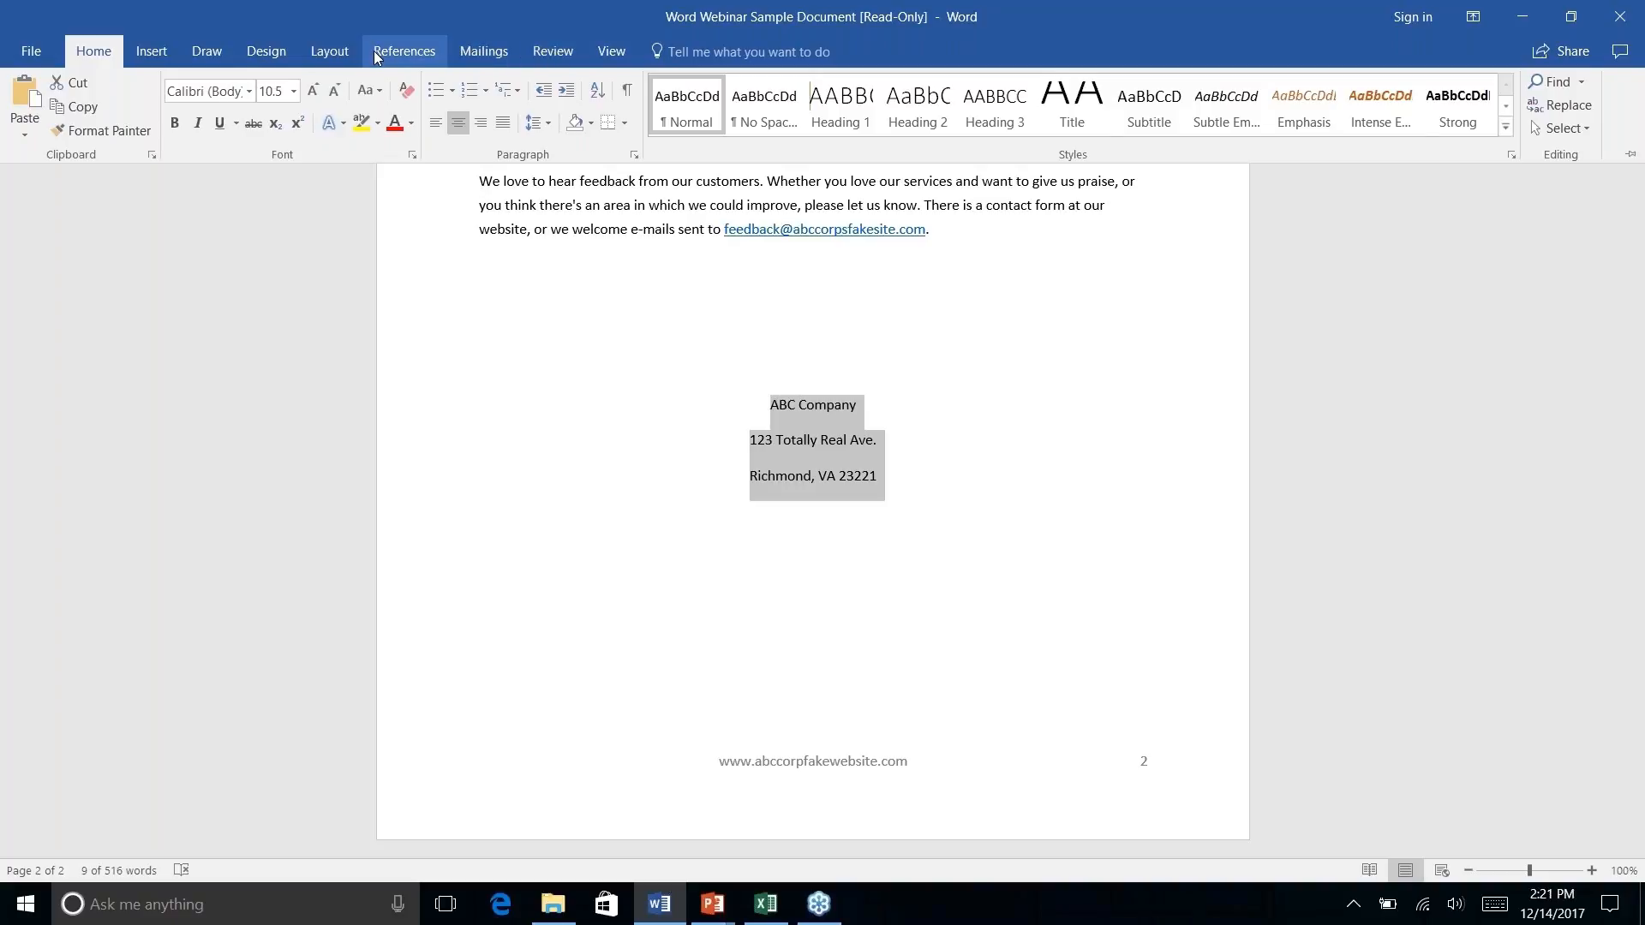
{"action": "left_click", "coordinate": [322, 53]}
{"action": "left_click", "coordinate": [275, 53]}
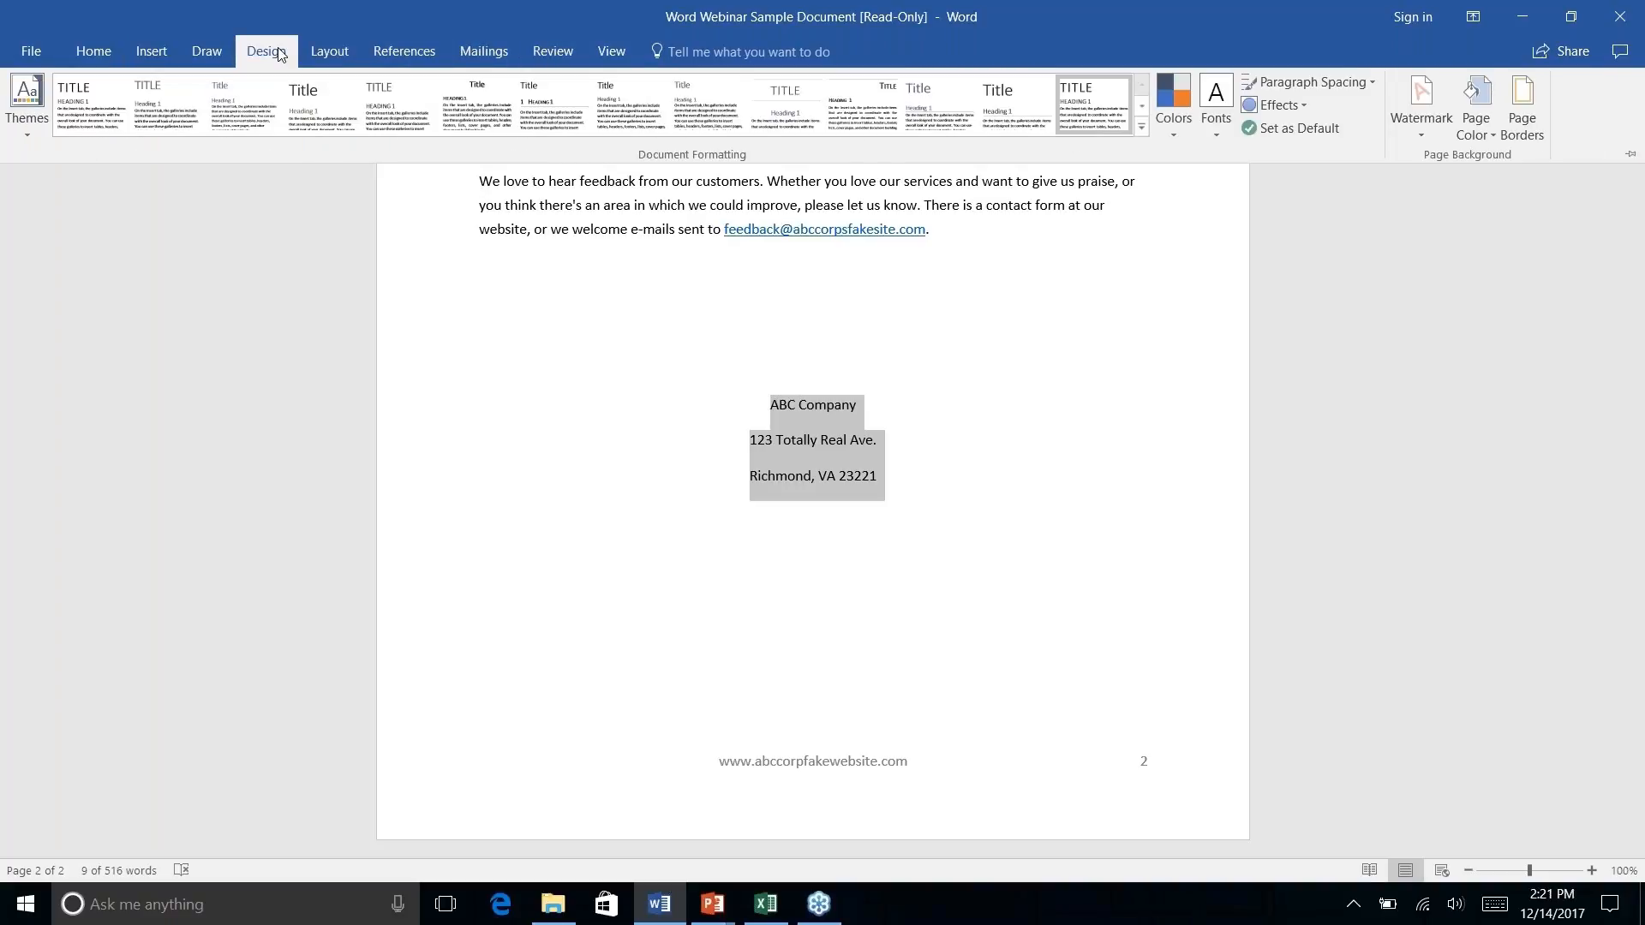
{"action": "left_click", "coordinate": [145, 56]}
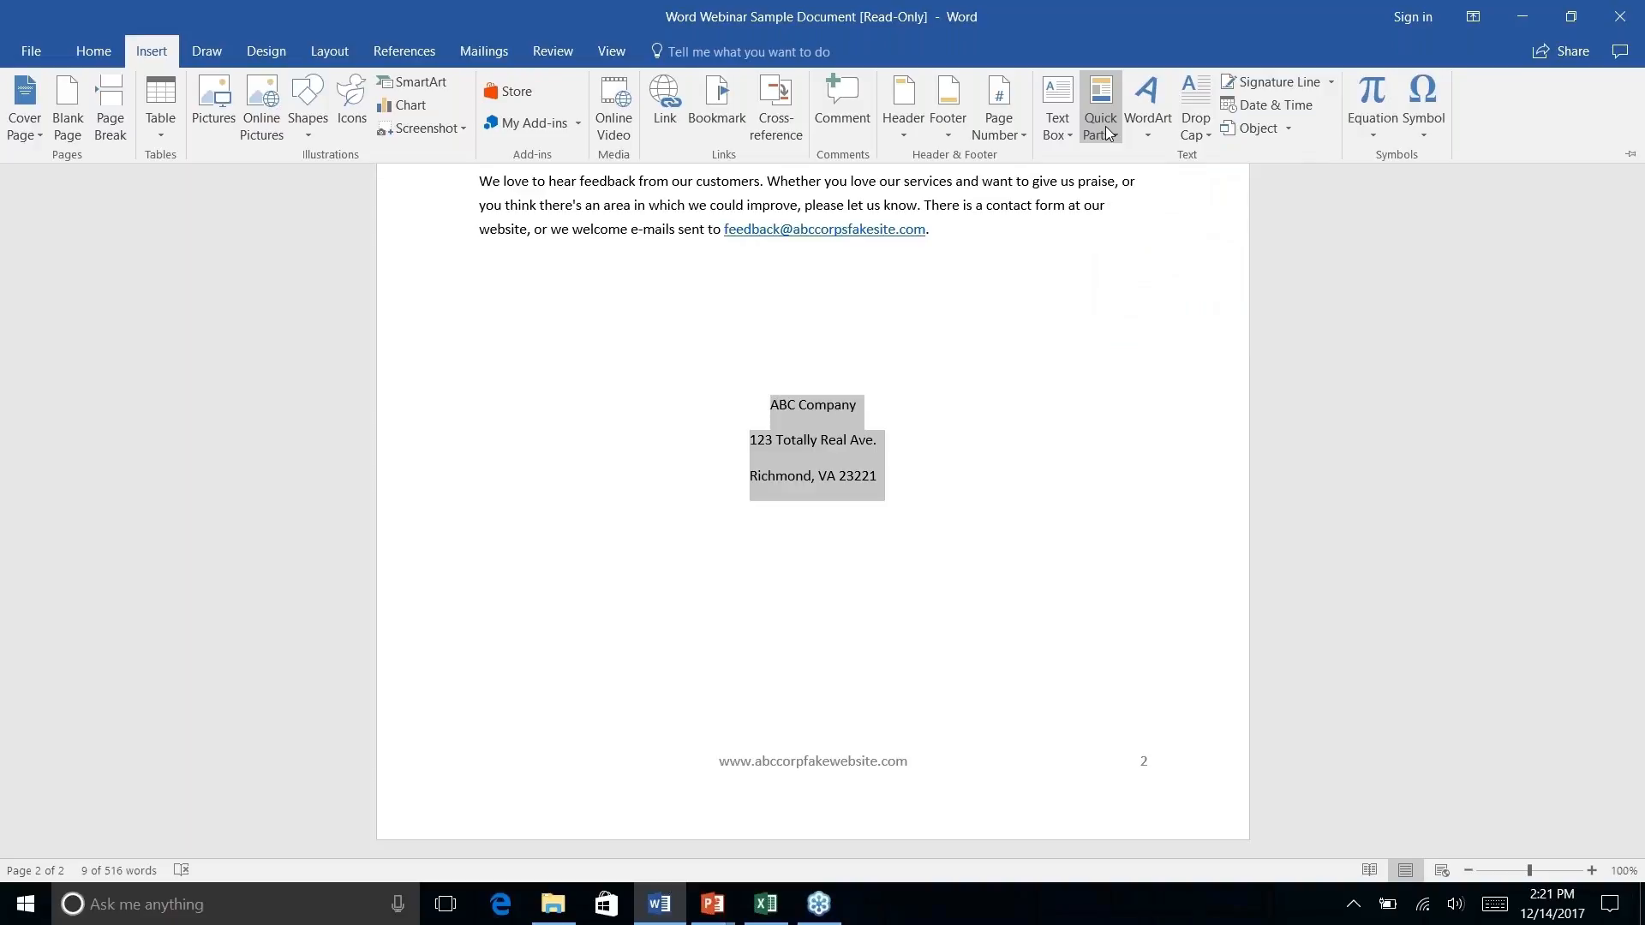
{"action": "double_click", "coordinate": [153, 39]}
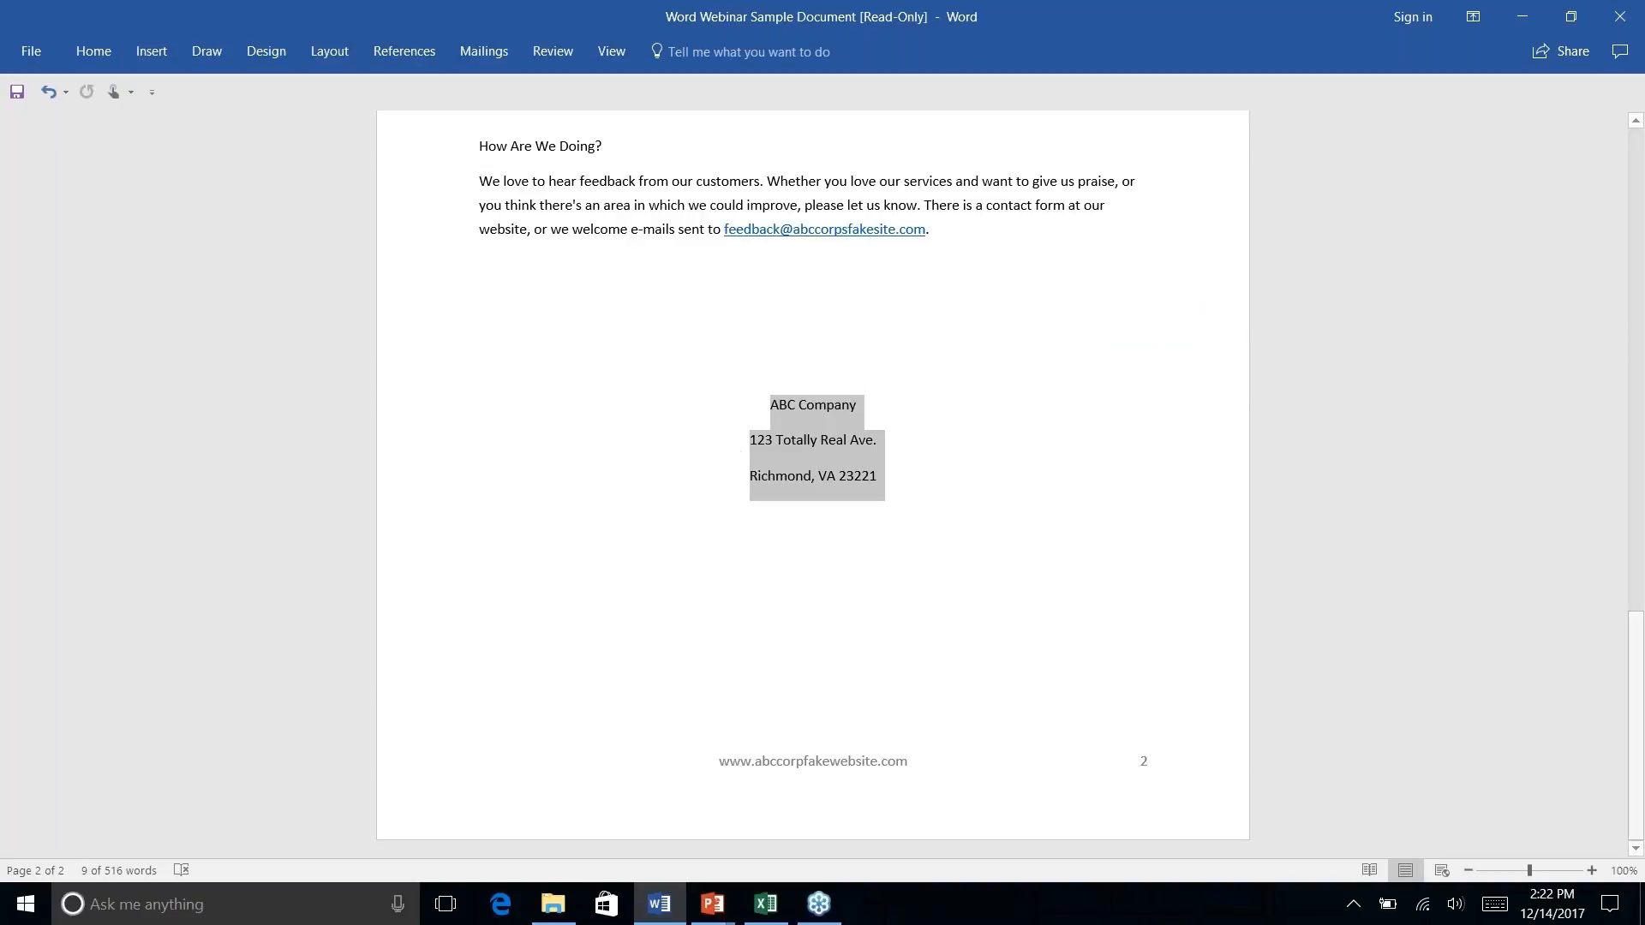
Save the selected company address block to the AutoText gallery as a building block named "Company Address".
{"action": "left_click", "coordinate": [153, 52]}
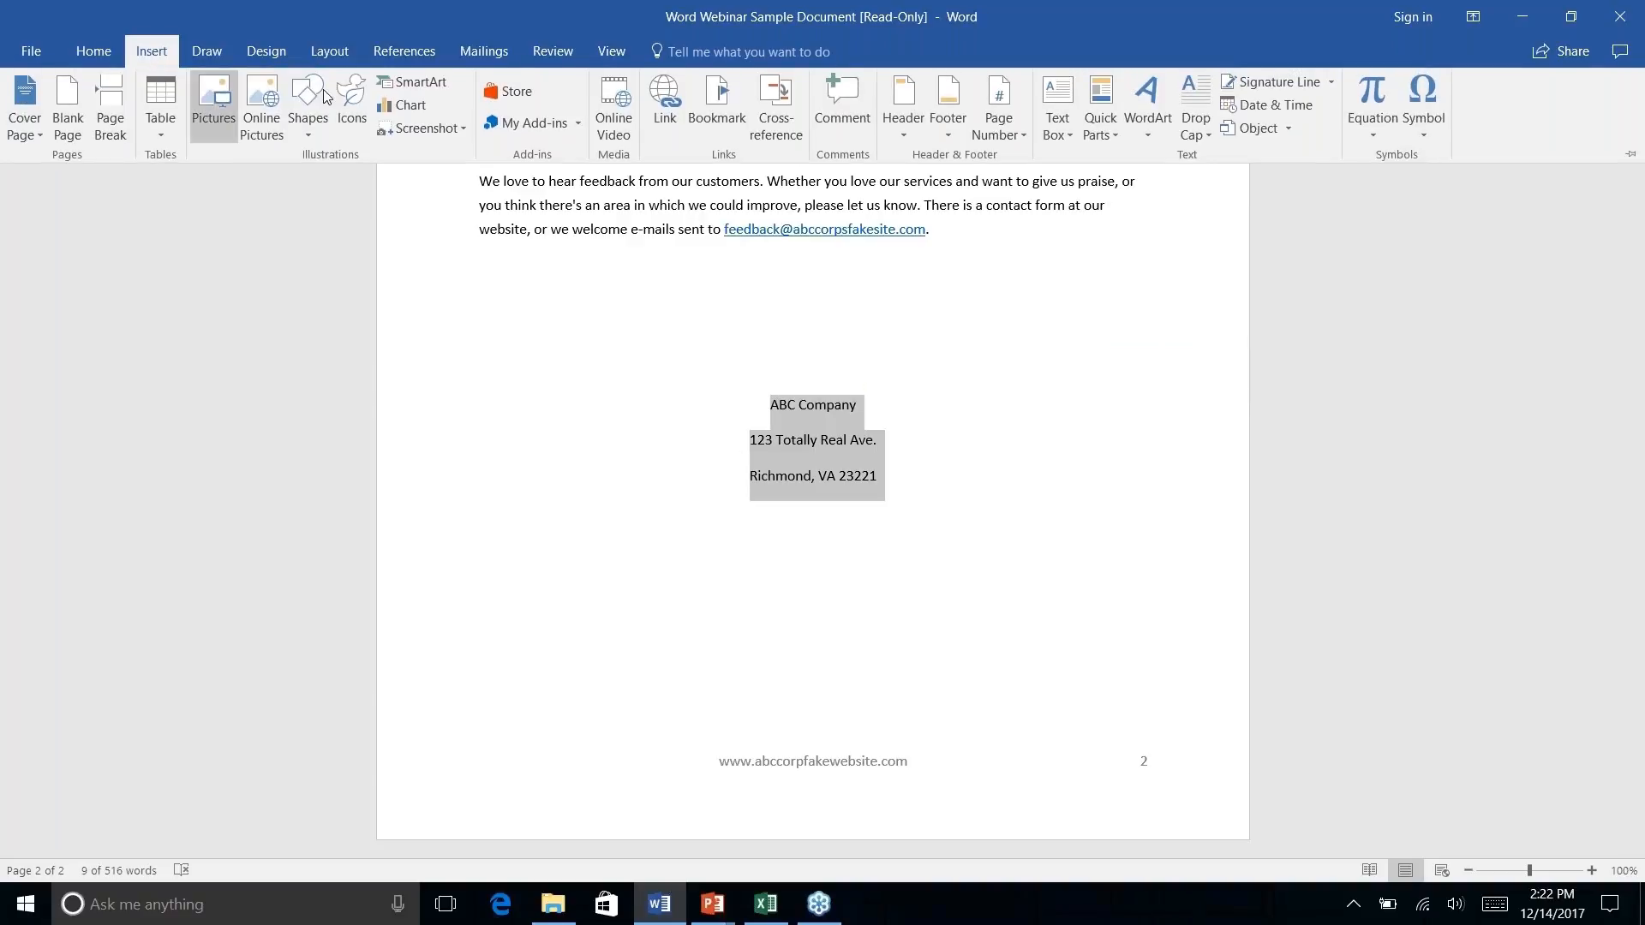
{"action": "left_click", "coordinate": [1112, 135]}
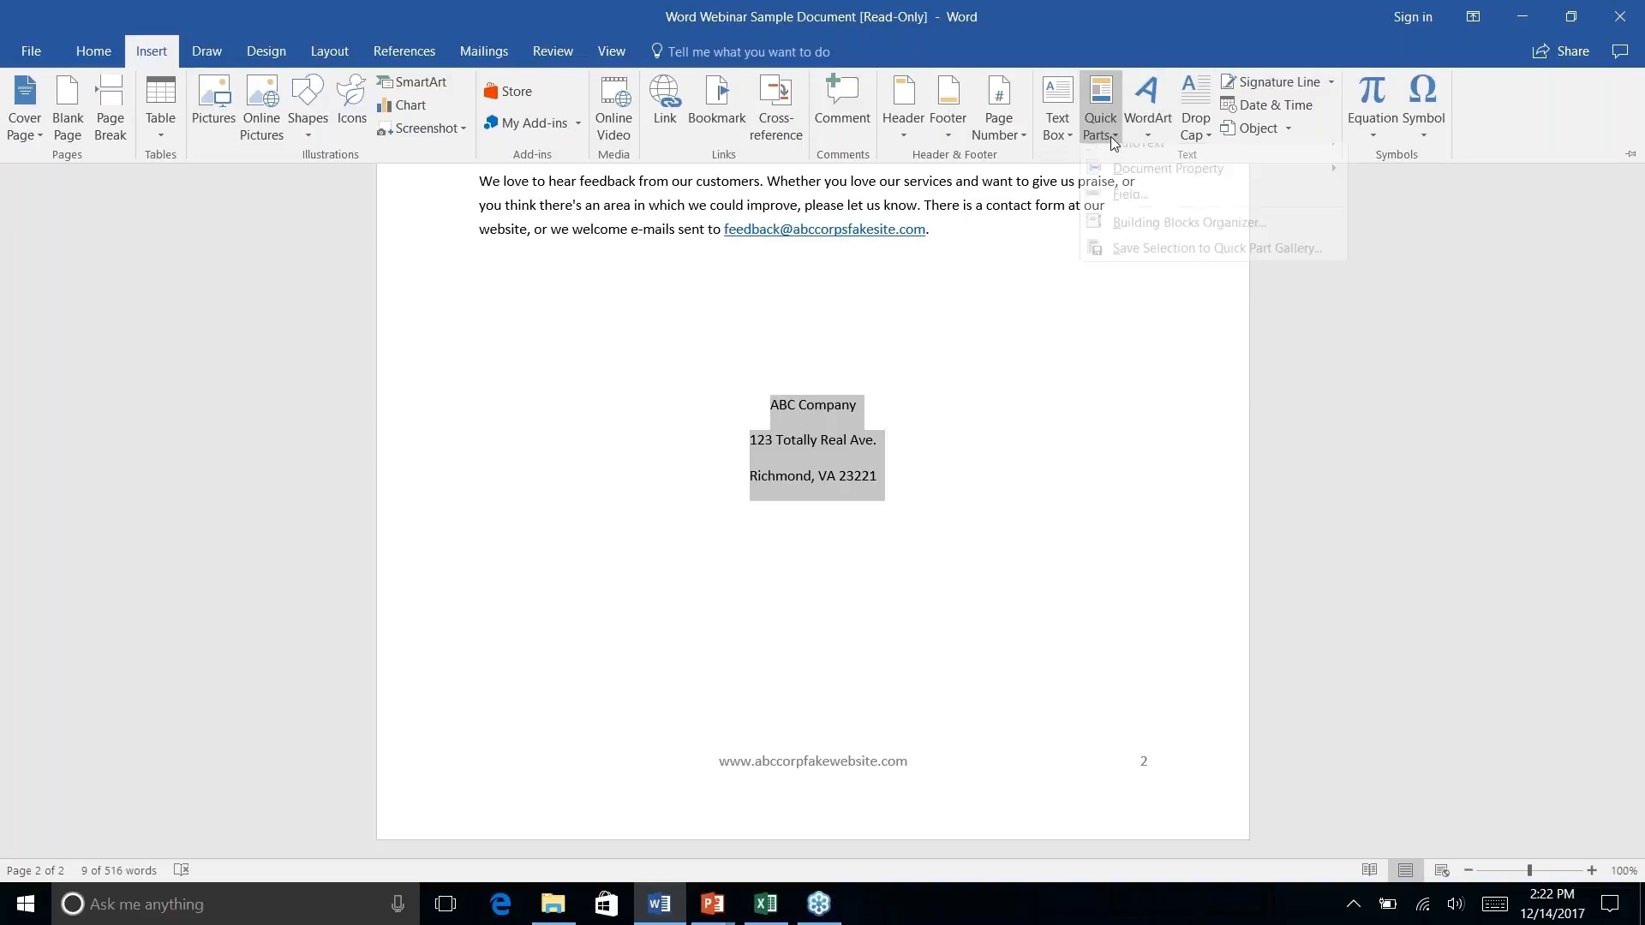
{"action": "mouse_move", "coordinate": [1136, 161]}
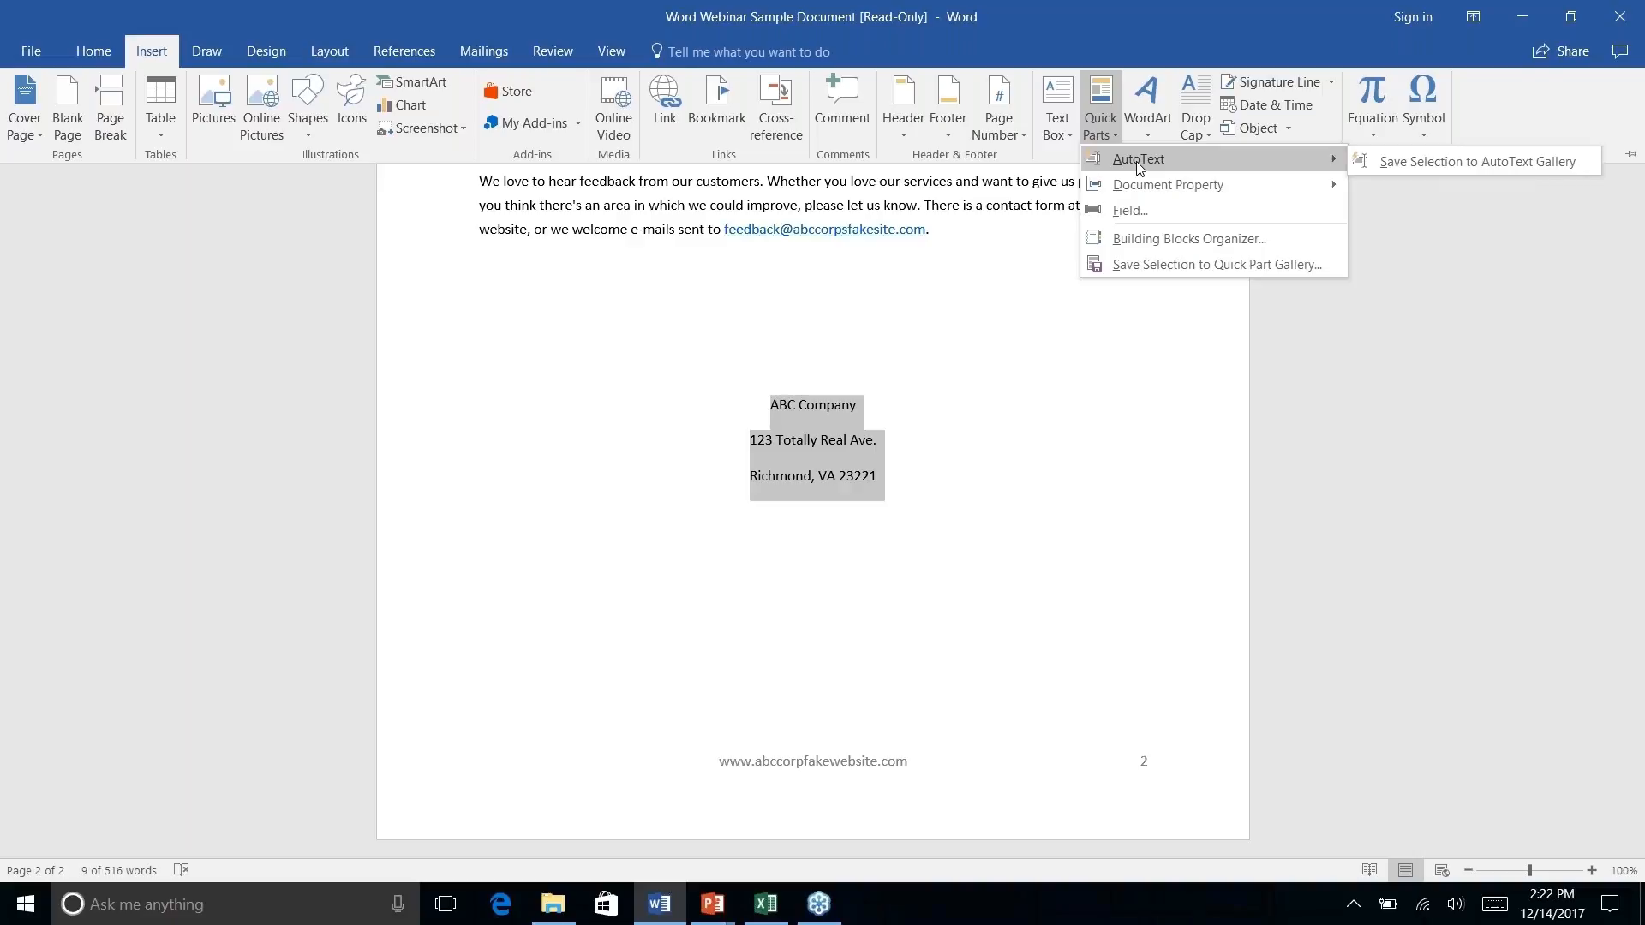
{"action": "right_click", "coordinate": [1444, 161]}
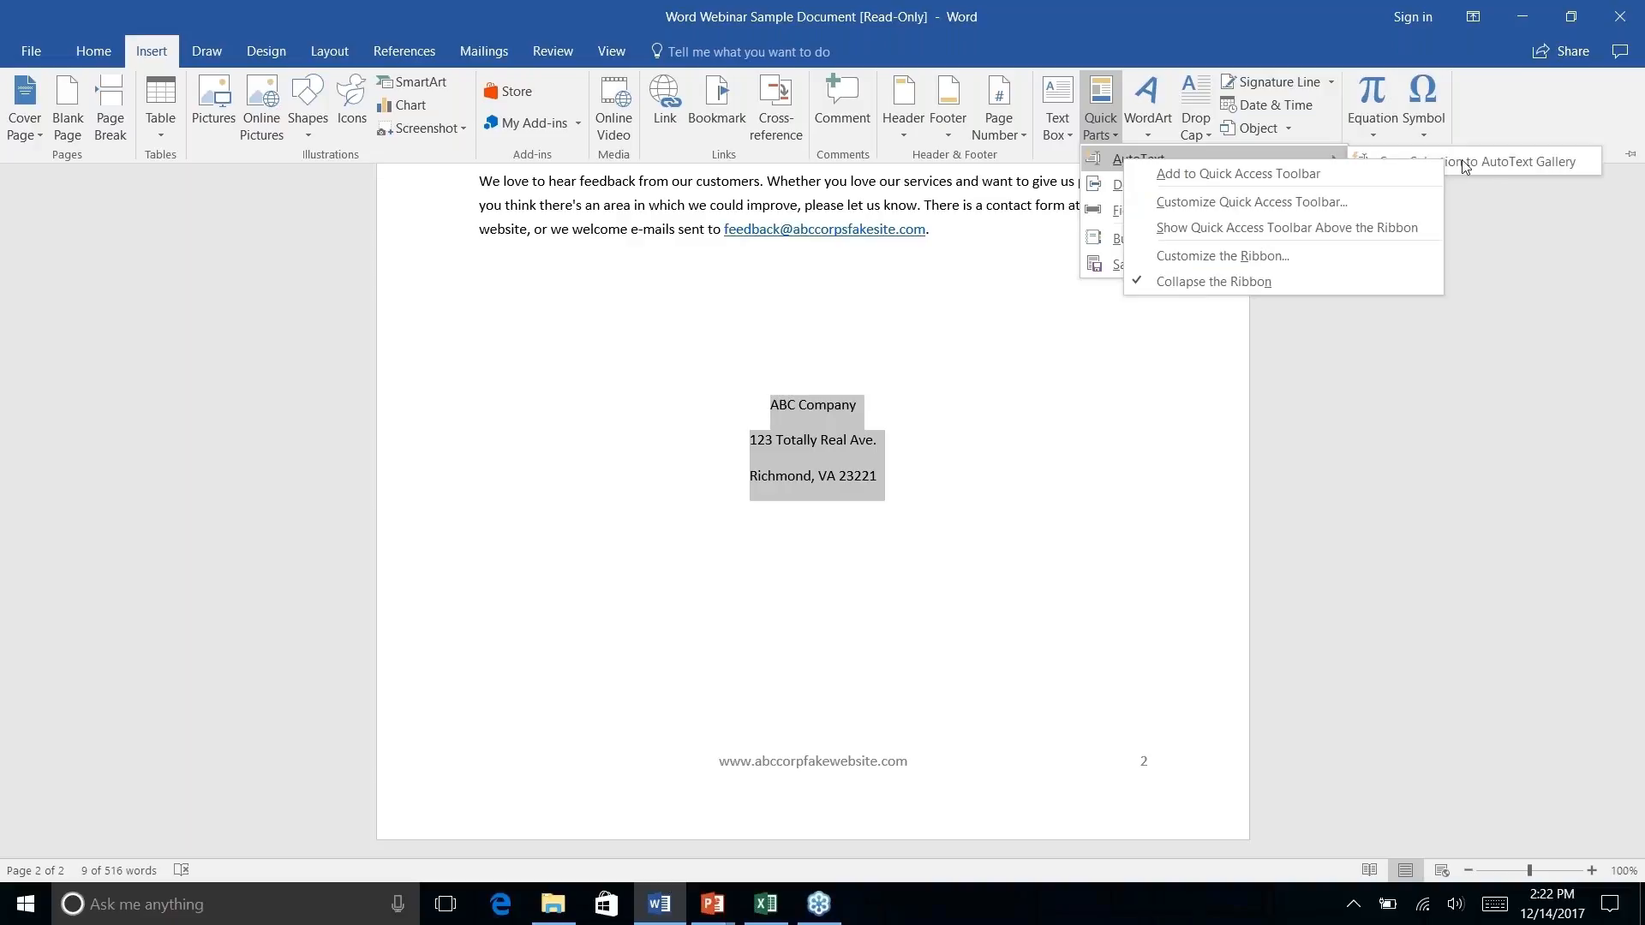
{"action": "left_click", "coordinate": [1474, 159]}
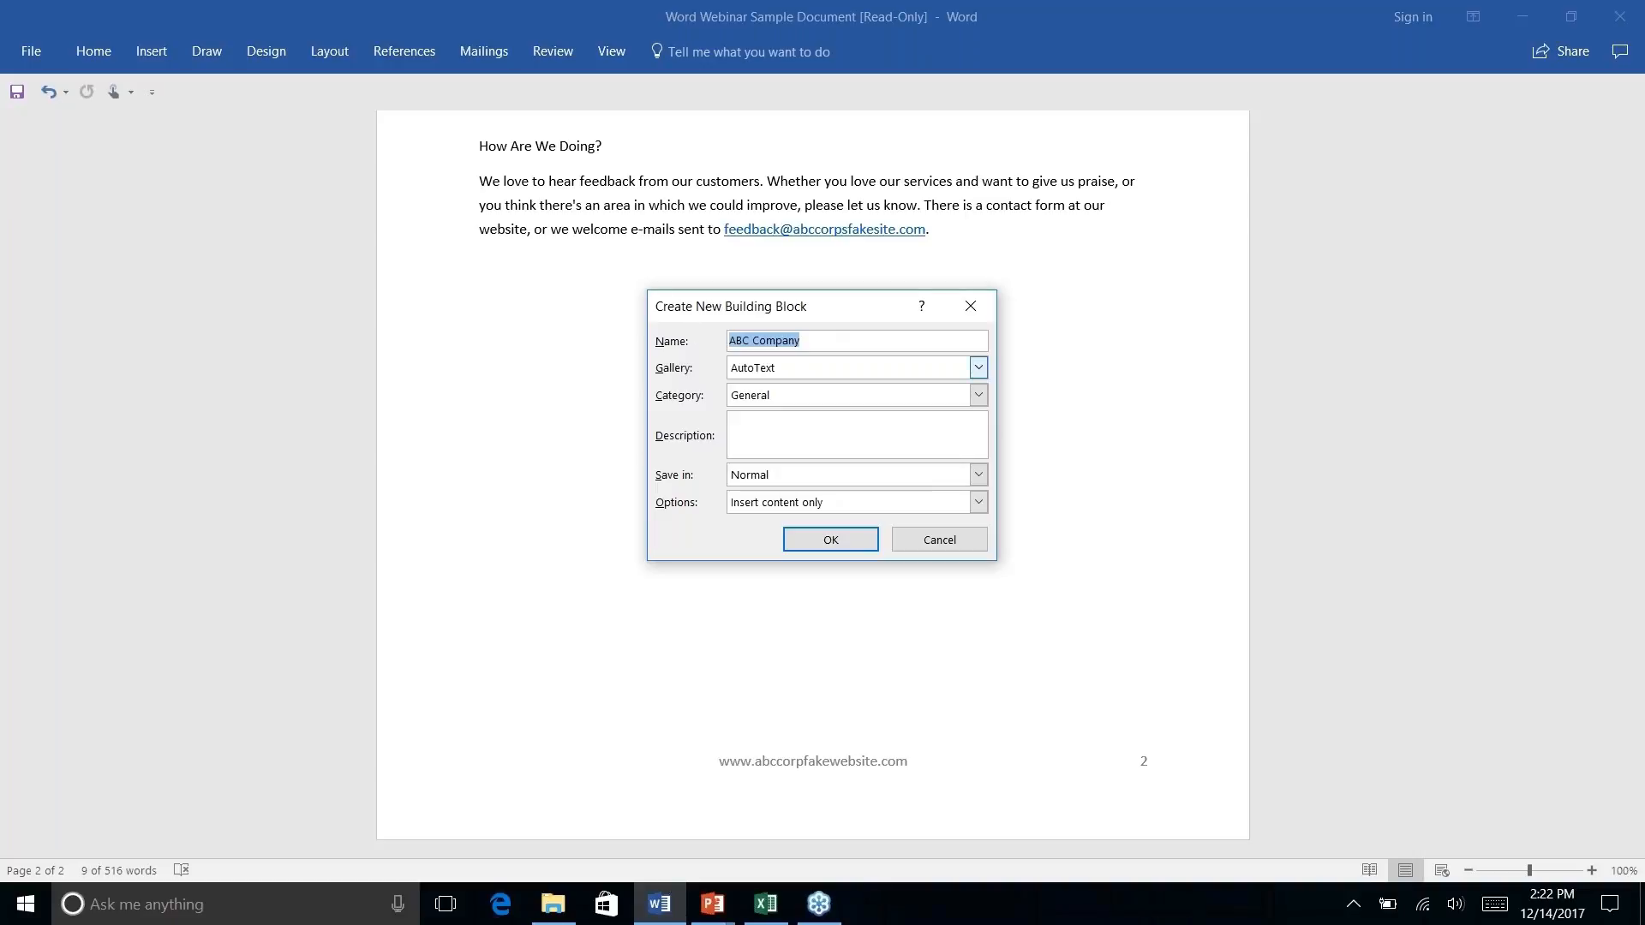
{"action": "type", "text": "Company Address"}
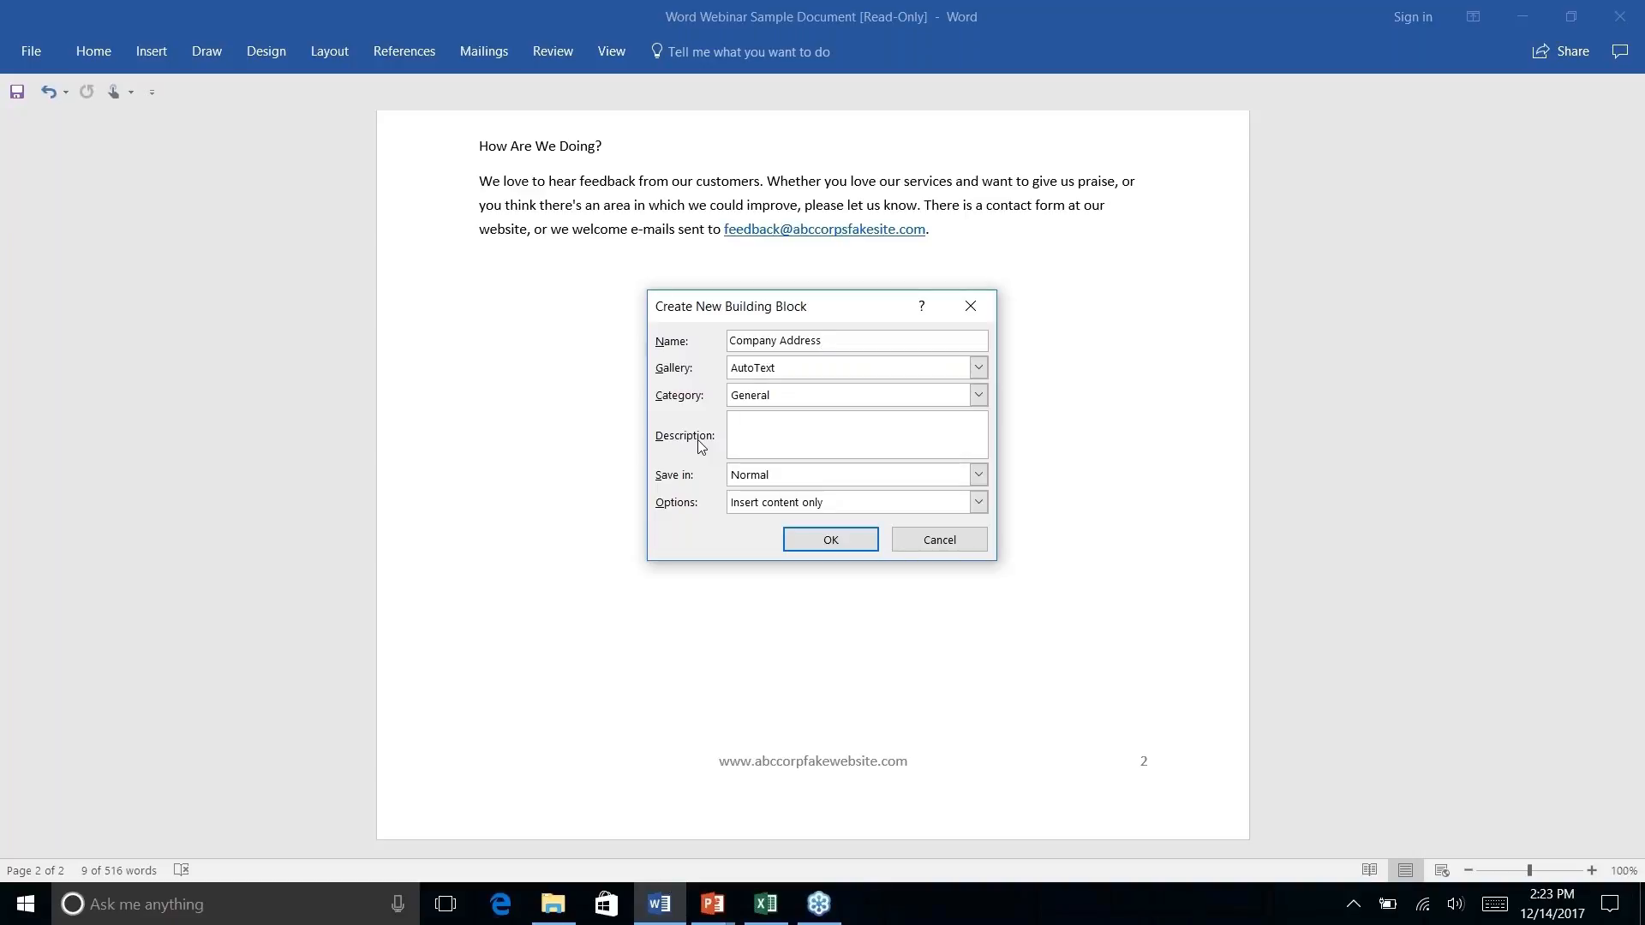
{"action": "left_click", "coordinate": [826, 545]}
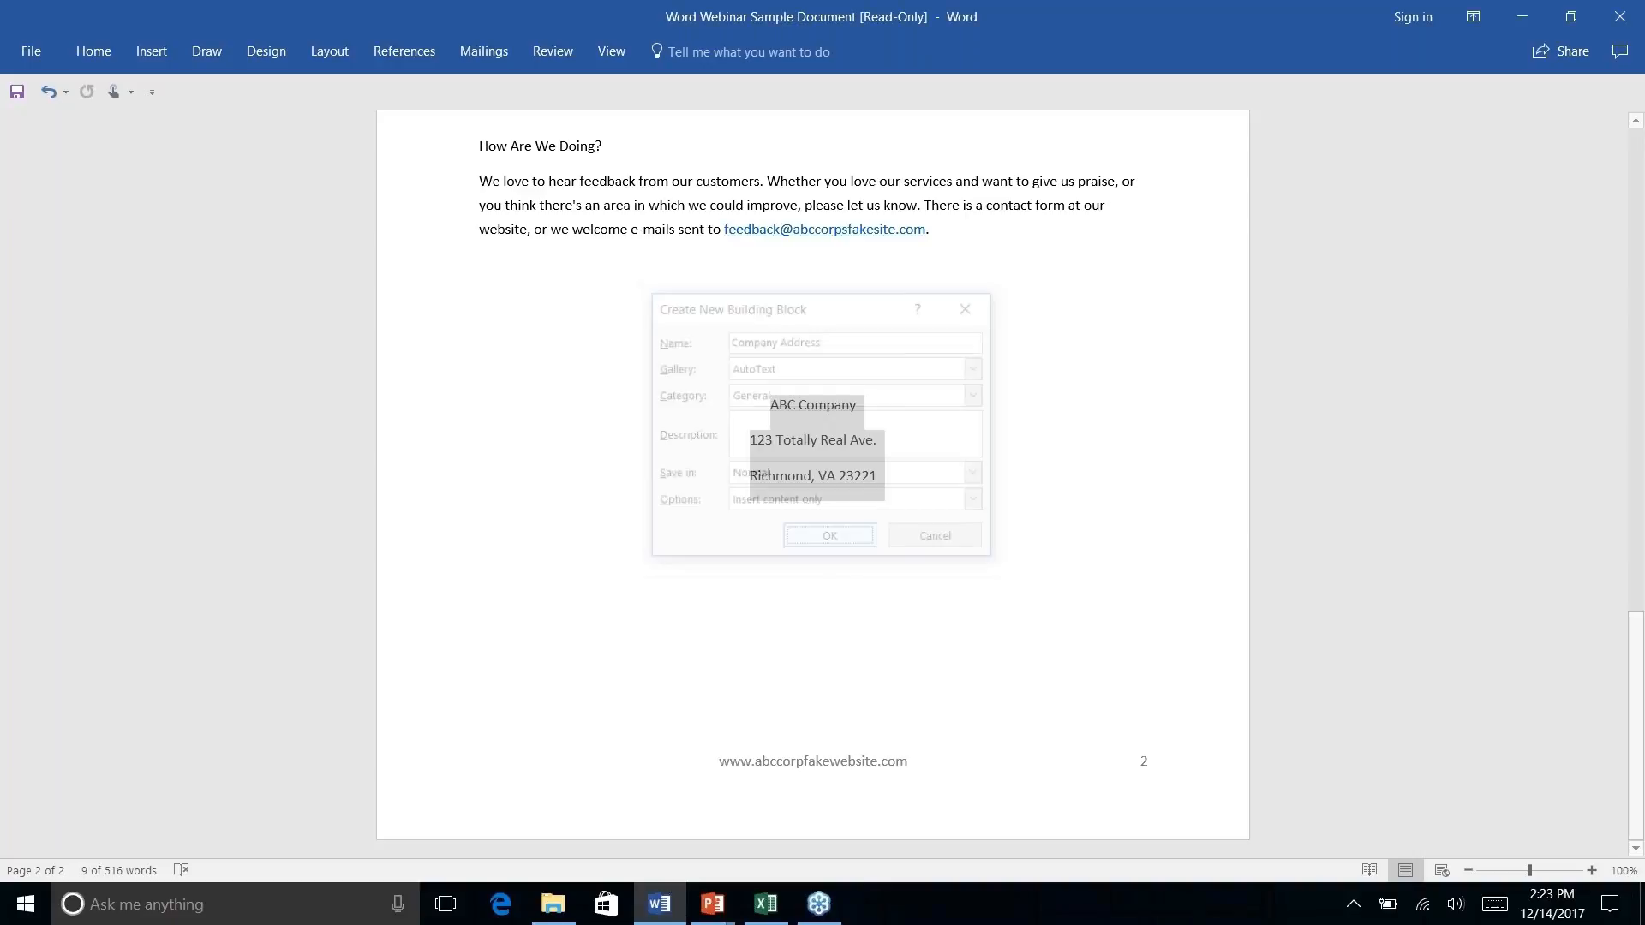
Delete the centered company address block from the end of the newsletter.
{"action": "left_click", "coordinate": [821, 441]}
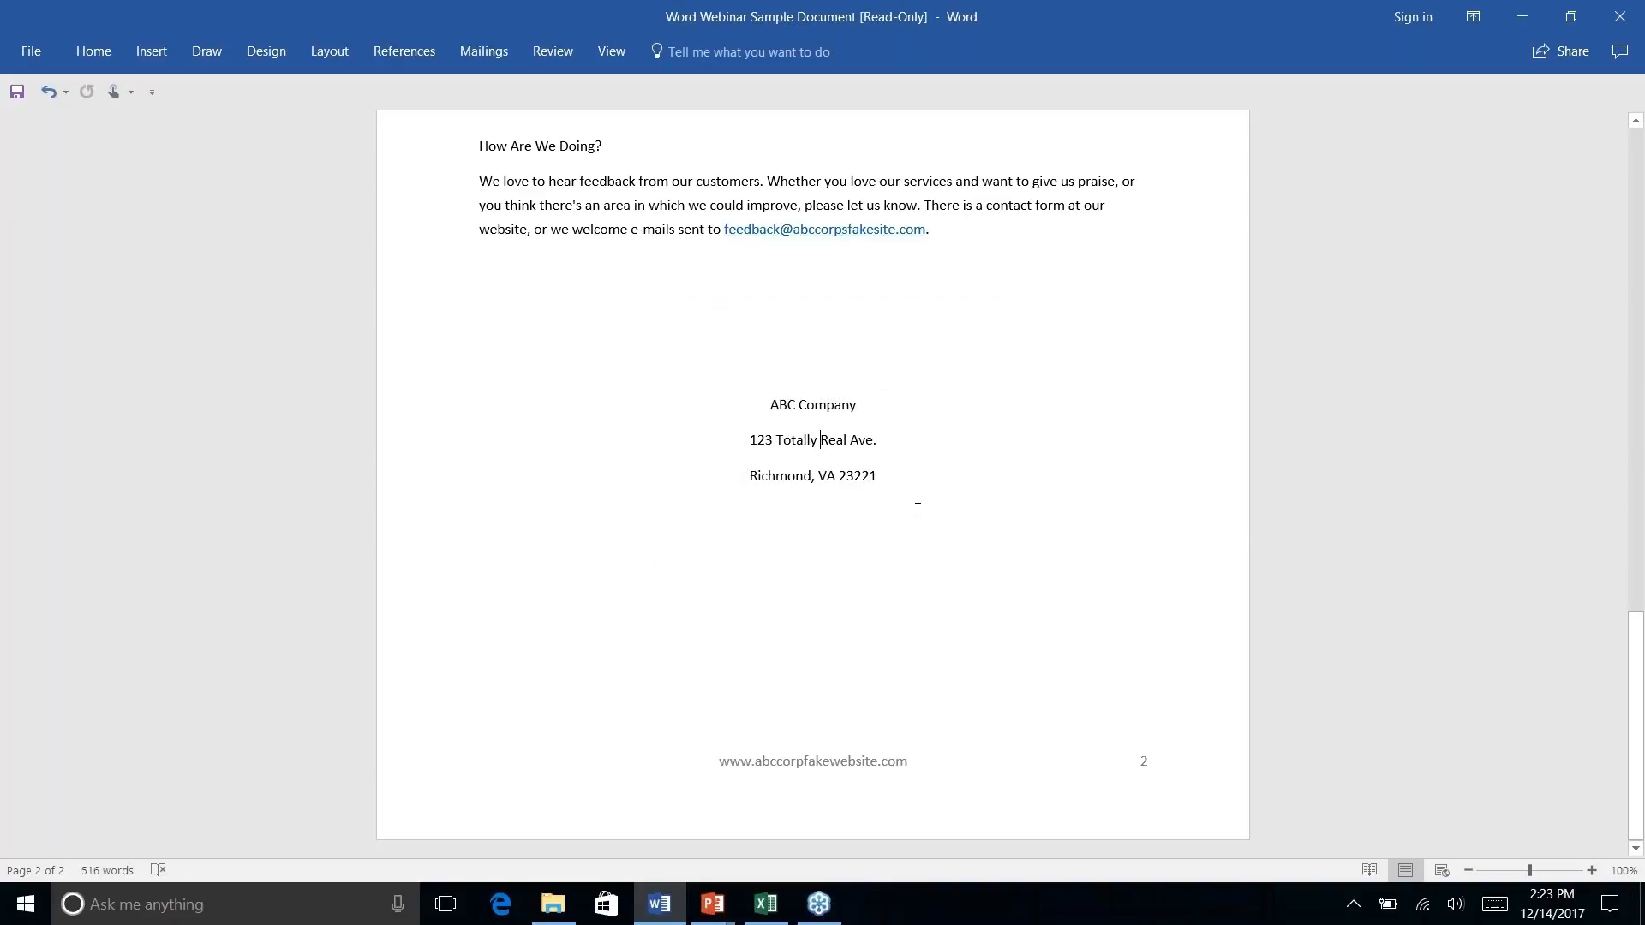
{"action": "left_click_drag", "start_coordinate": [885, 487], "coordinate": [769, 396]}
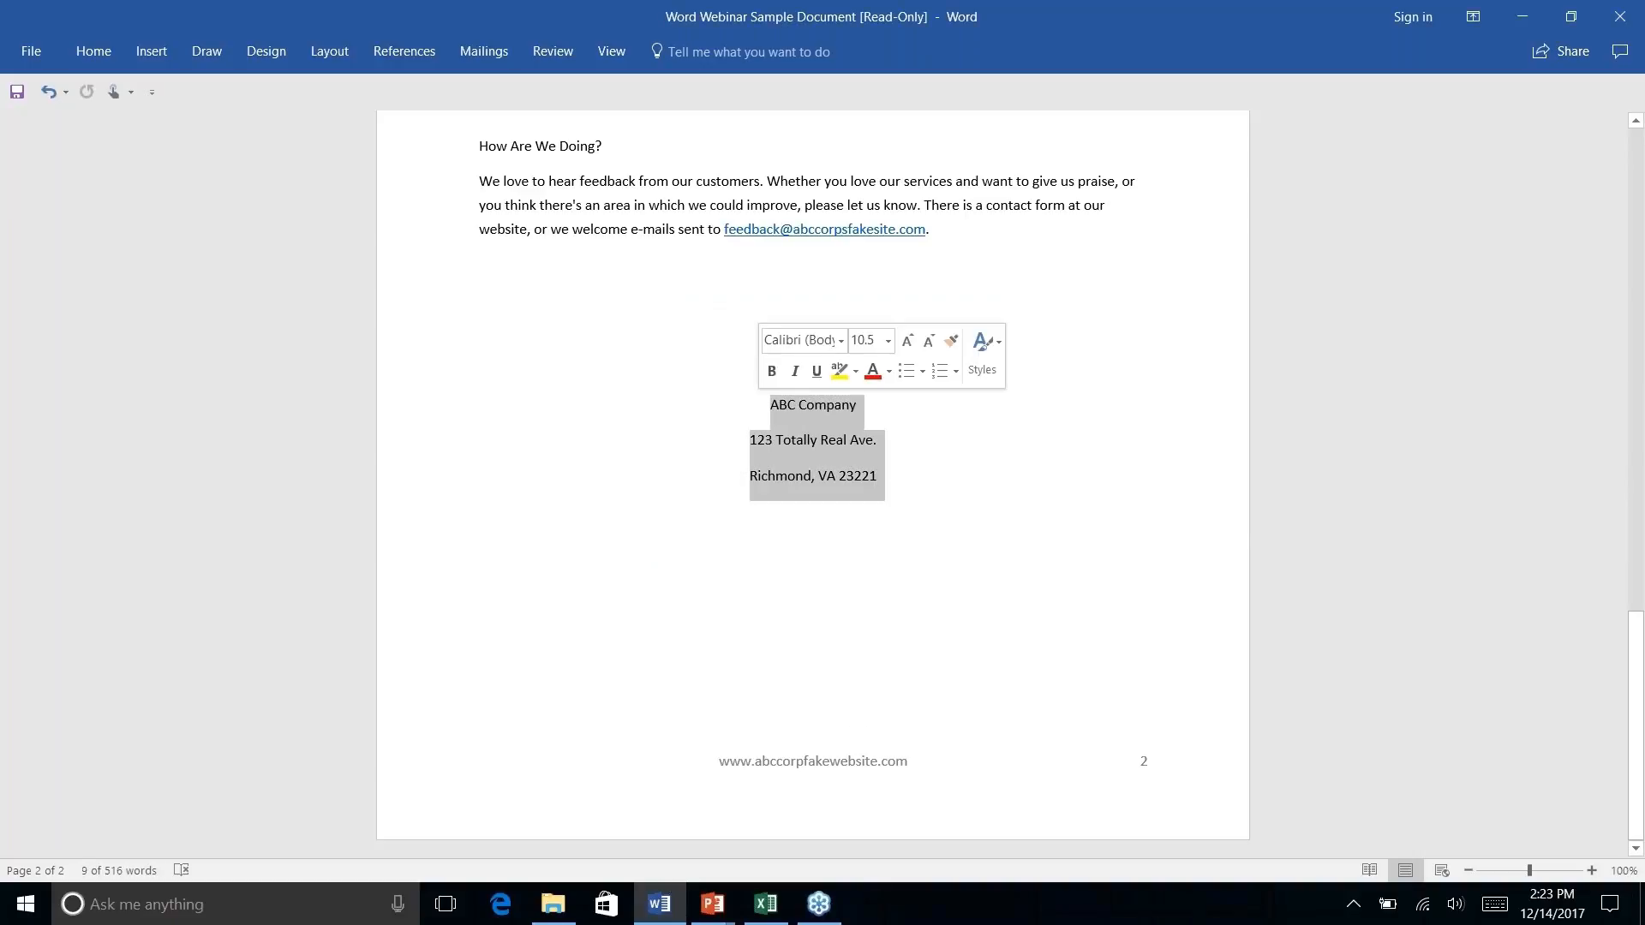
{"action": "key", "text": "Delete"}
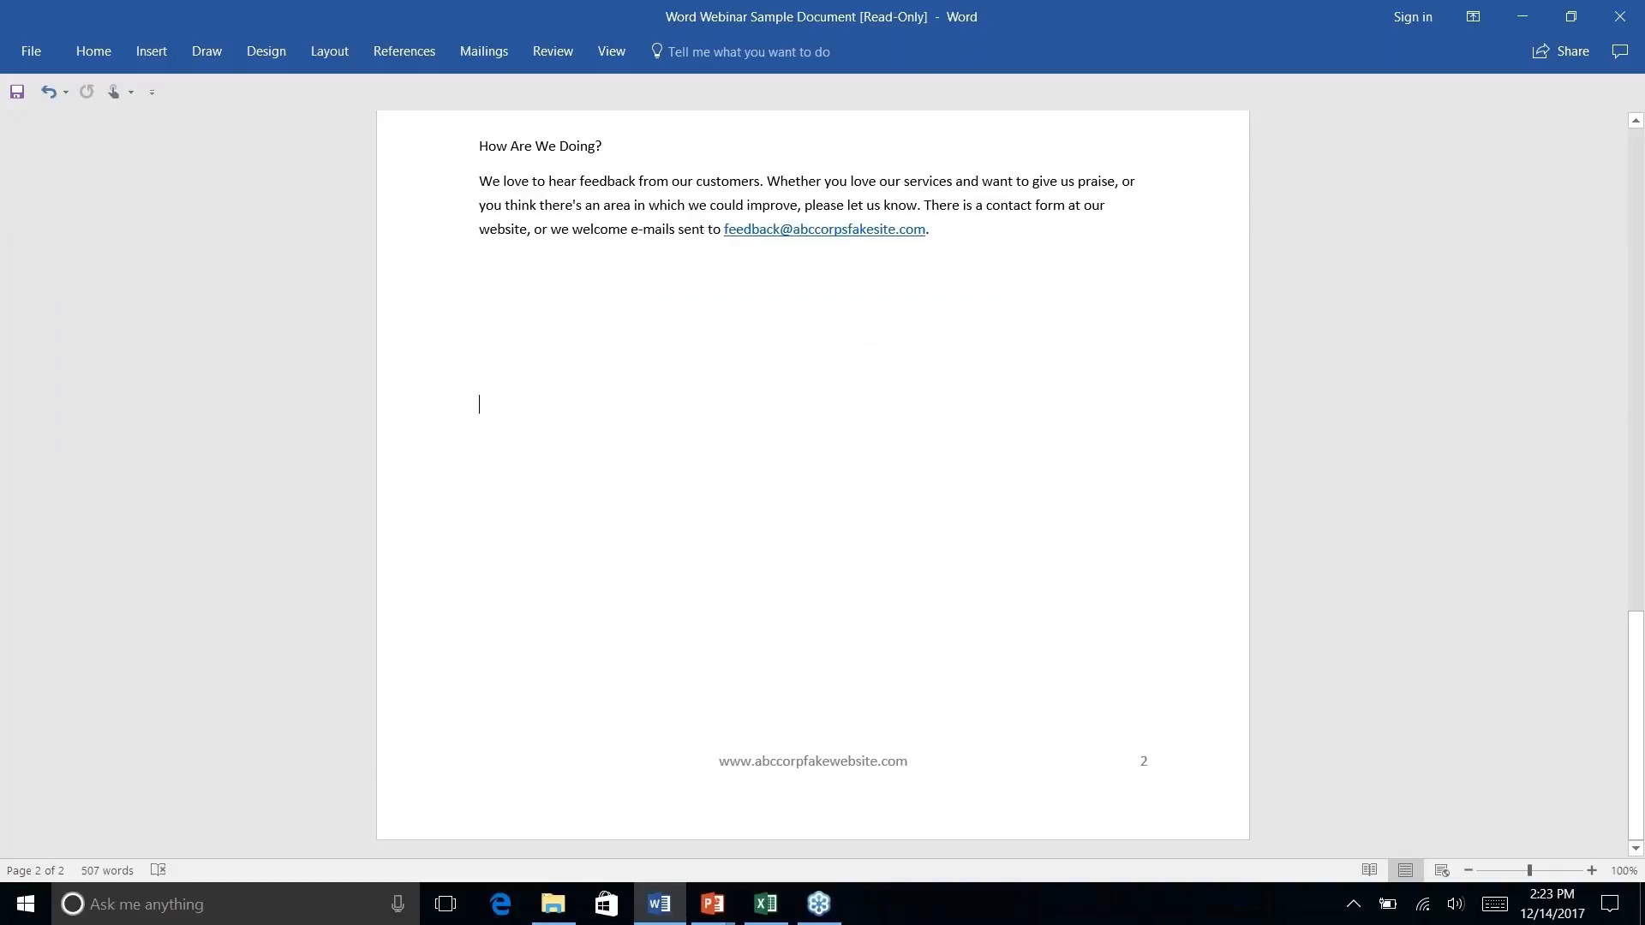
Insert the Company Address AutoText entry at the empty line below the How Are We Doing? section.
{"action": "left_click", "coordinate": [139, 56]}
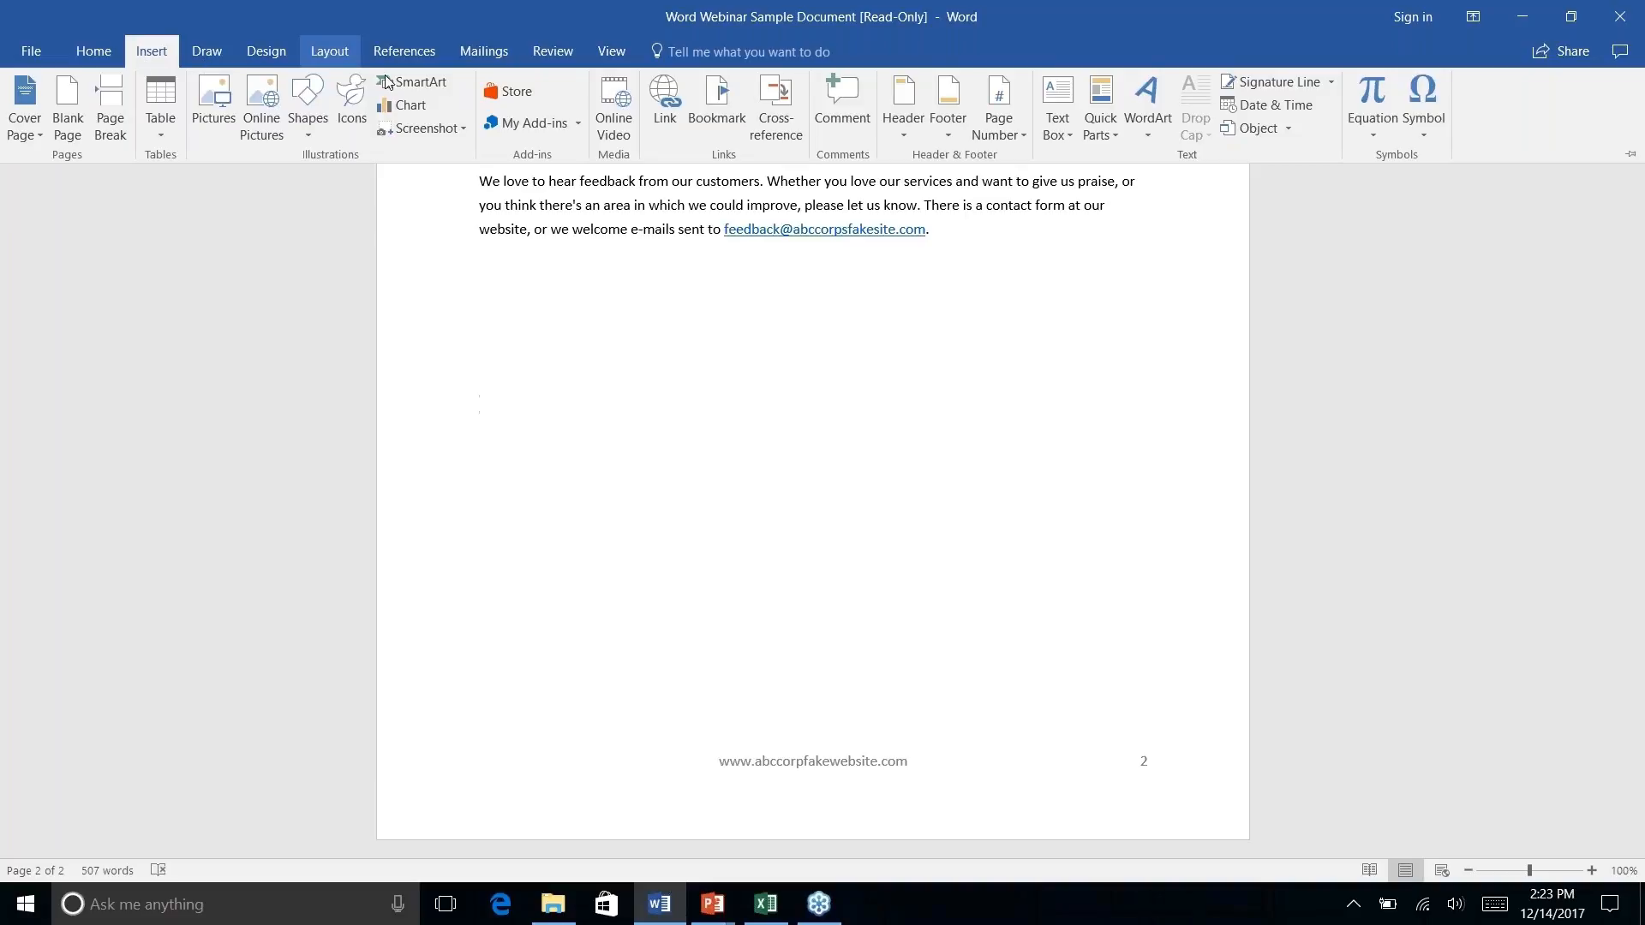
{"action": "right_click", "coordinate": [1113, 137]}
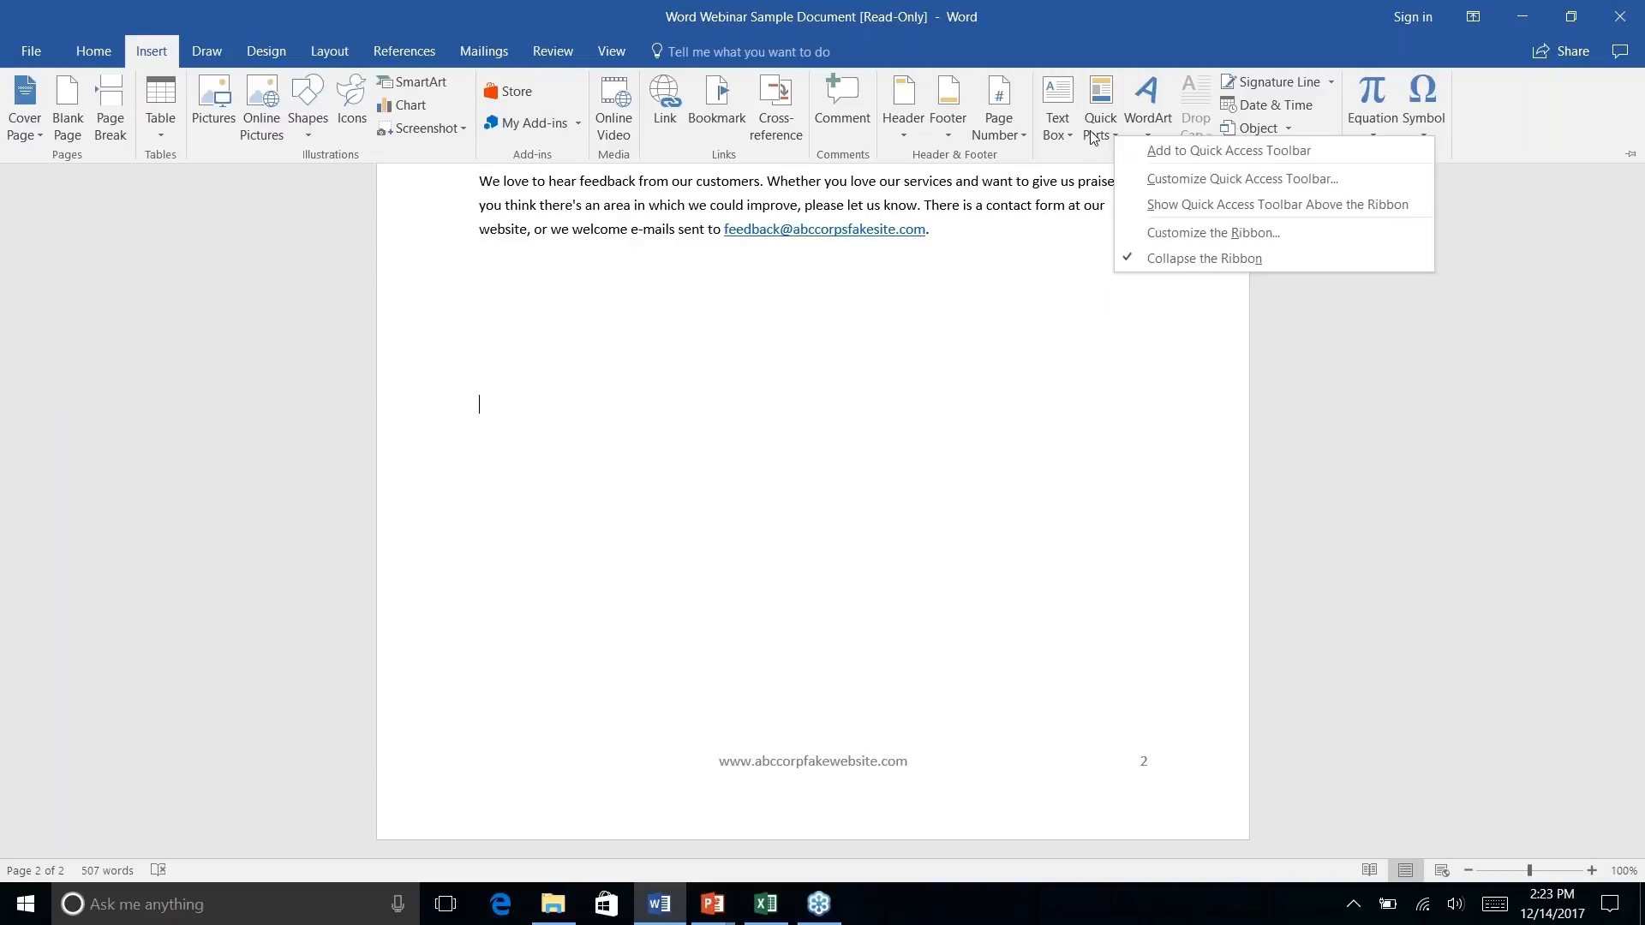
{"action": "key", "text": "Escape"}
{"action": "left_click", "coordinate": [1109, 128]}
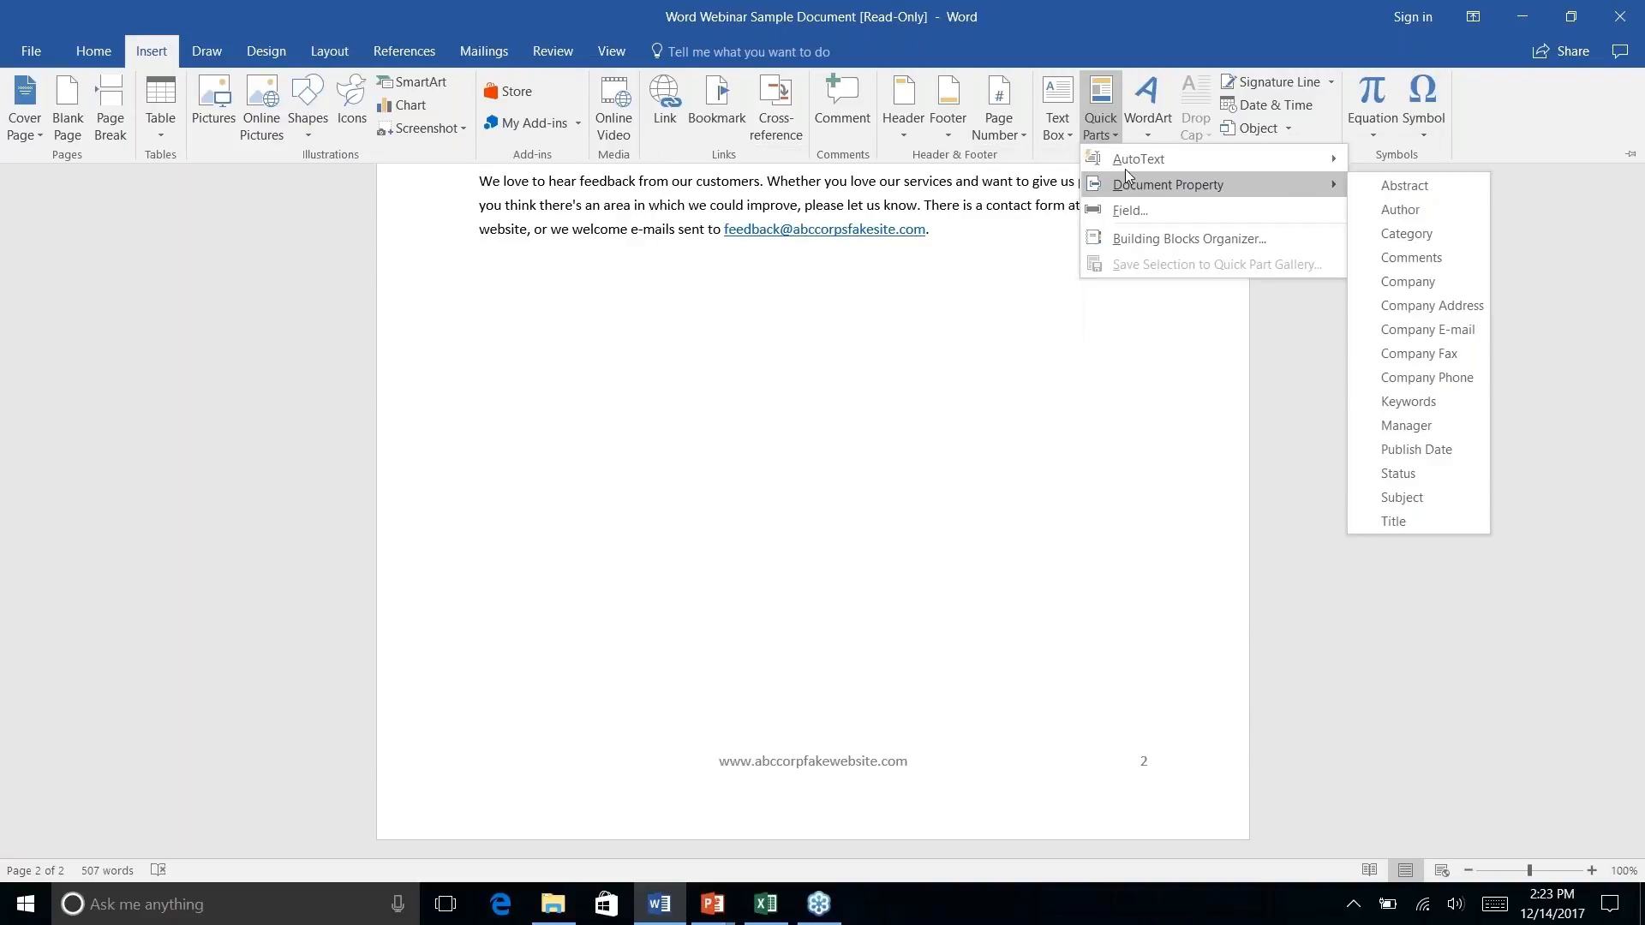
{"action": "mouse_move", "coordinate": [1124, 161]}
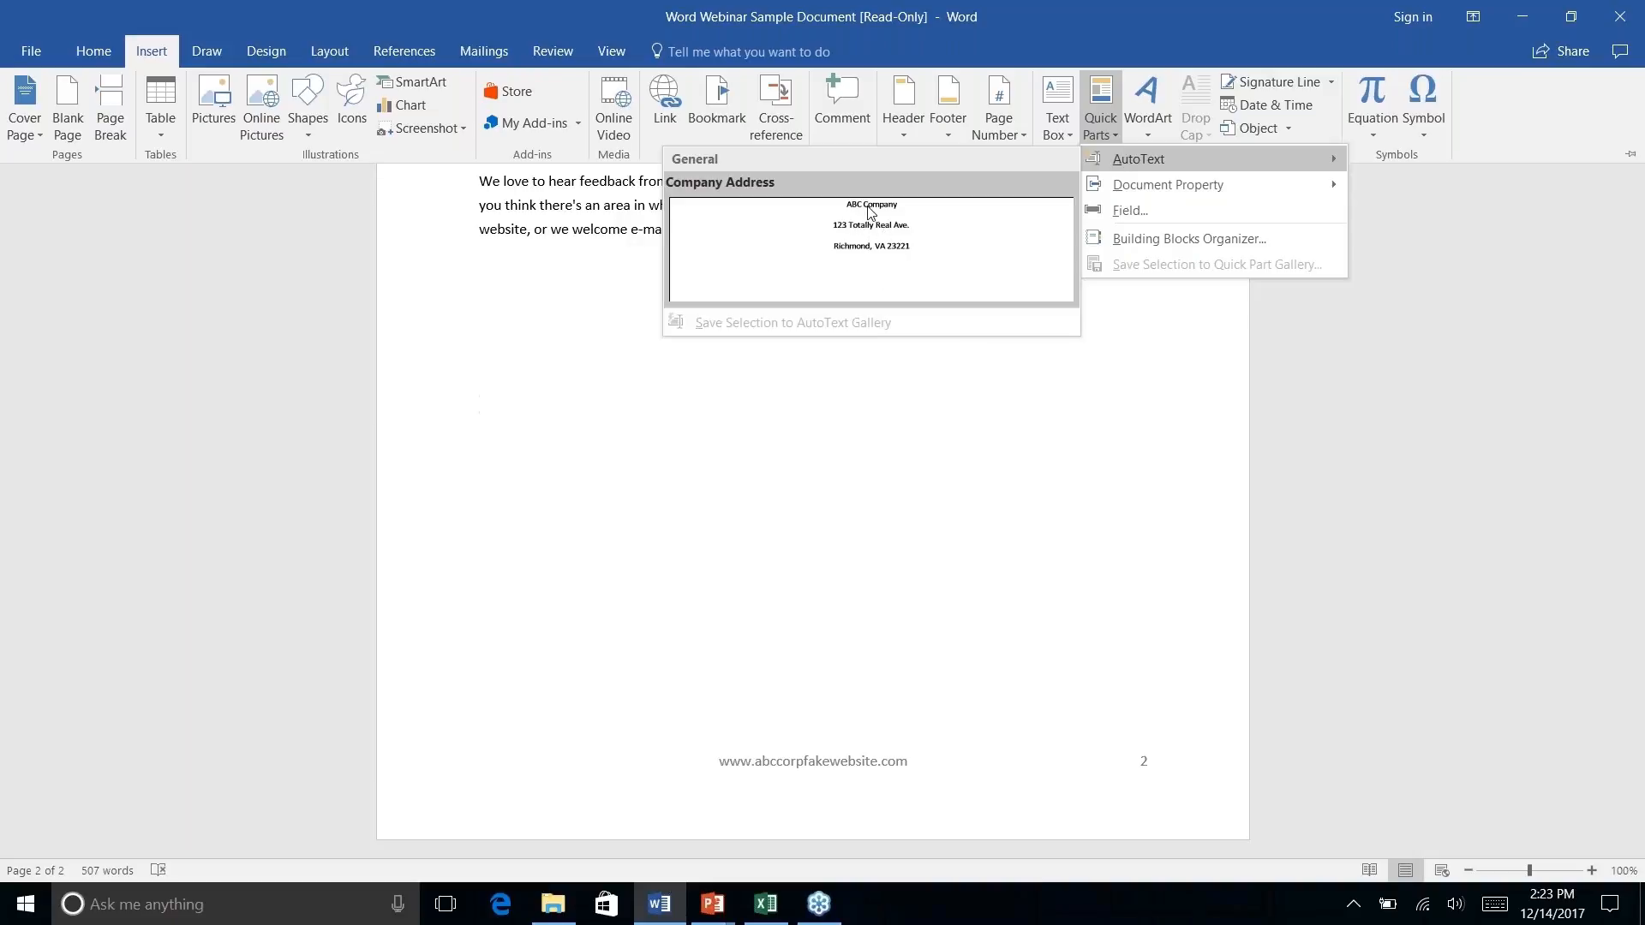
{"action": "left_click", "coordinate": [875, 244]}
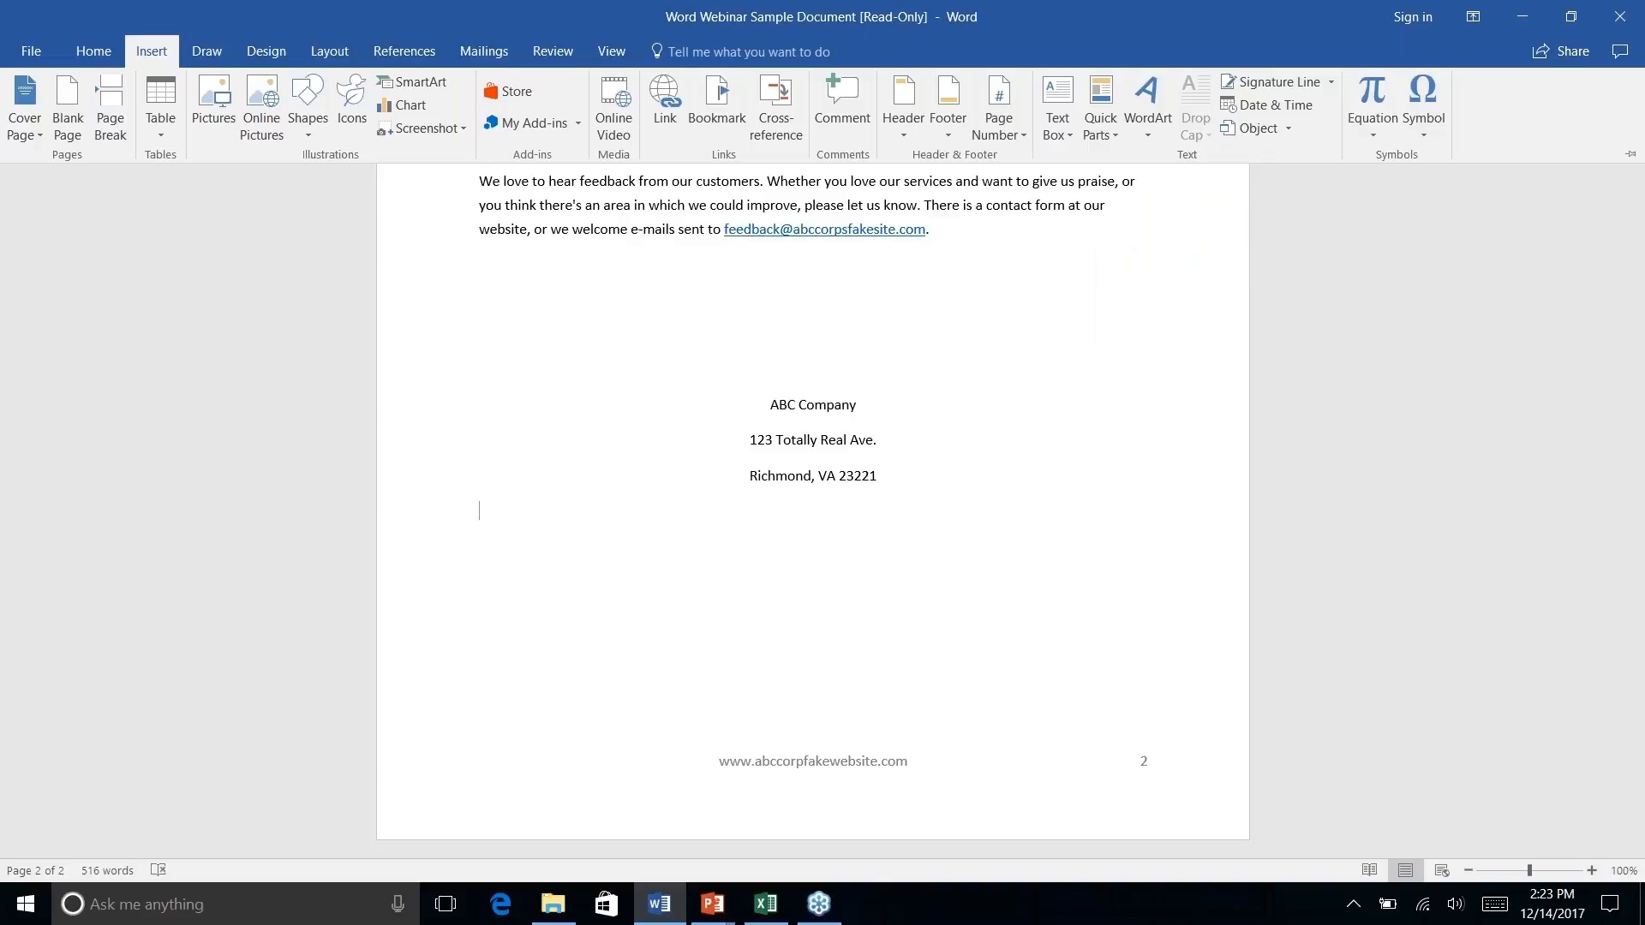
Open the Building Blocks Organizer and sort the building blocks by name and then by gallery.
{"action": "left_click", "coordinate": [1113, 137]}
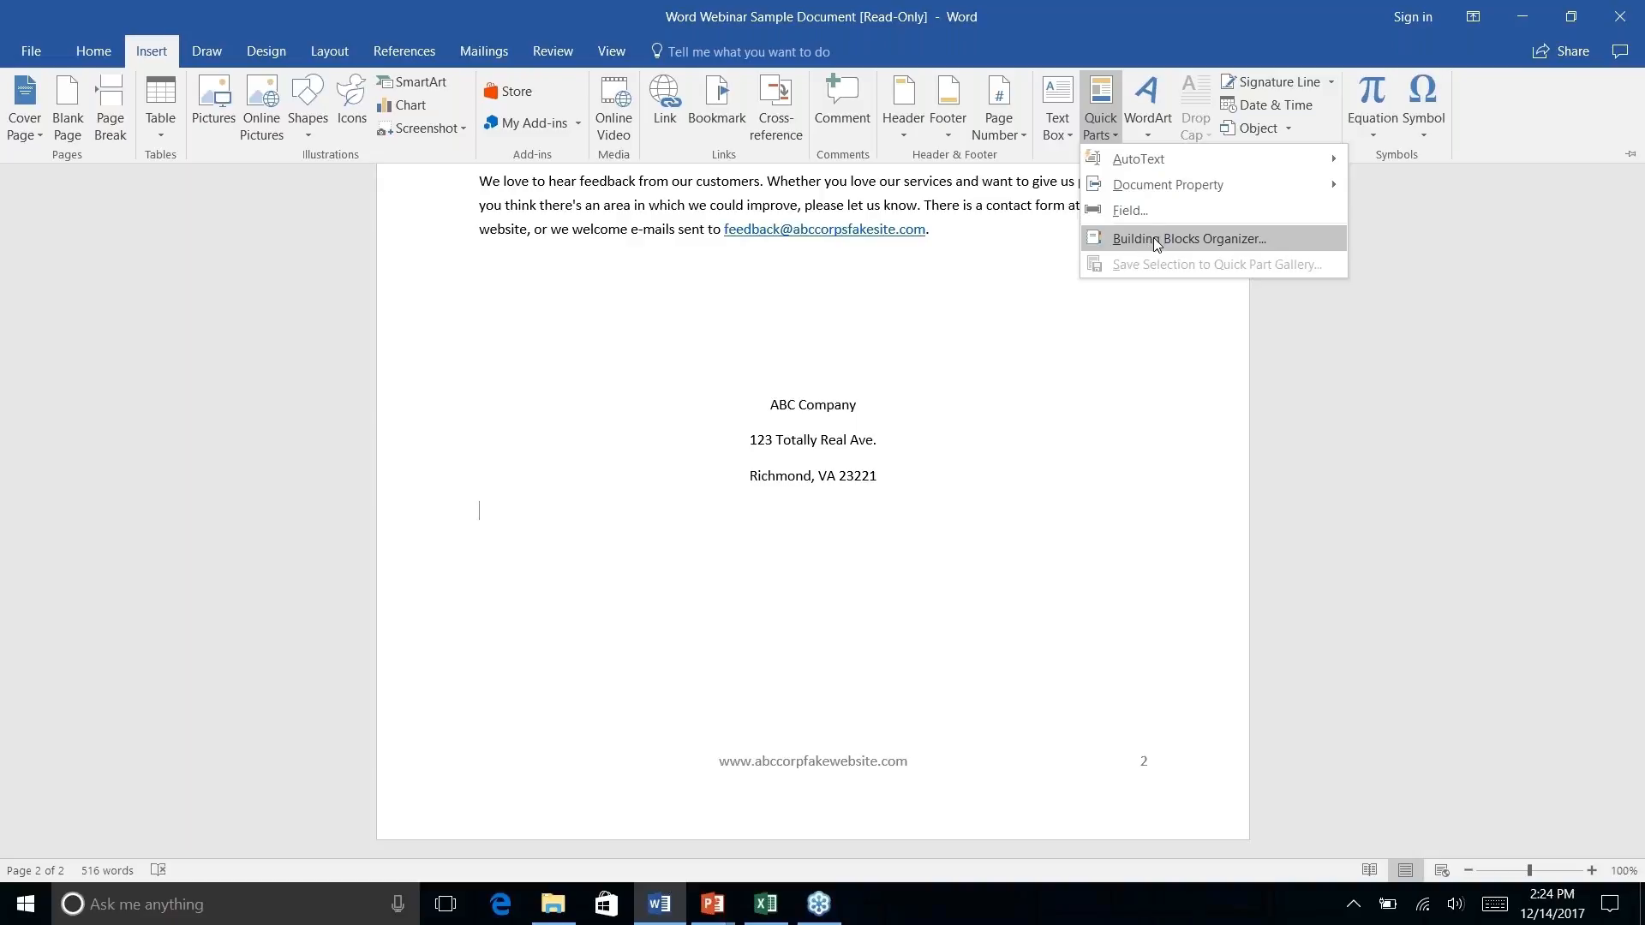
{"action": "left_click", "coordinate": [1153, 238]}
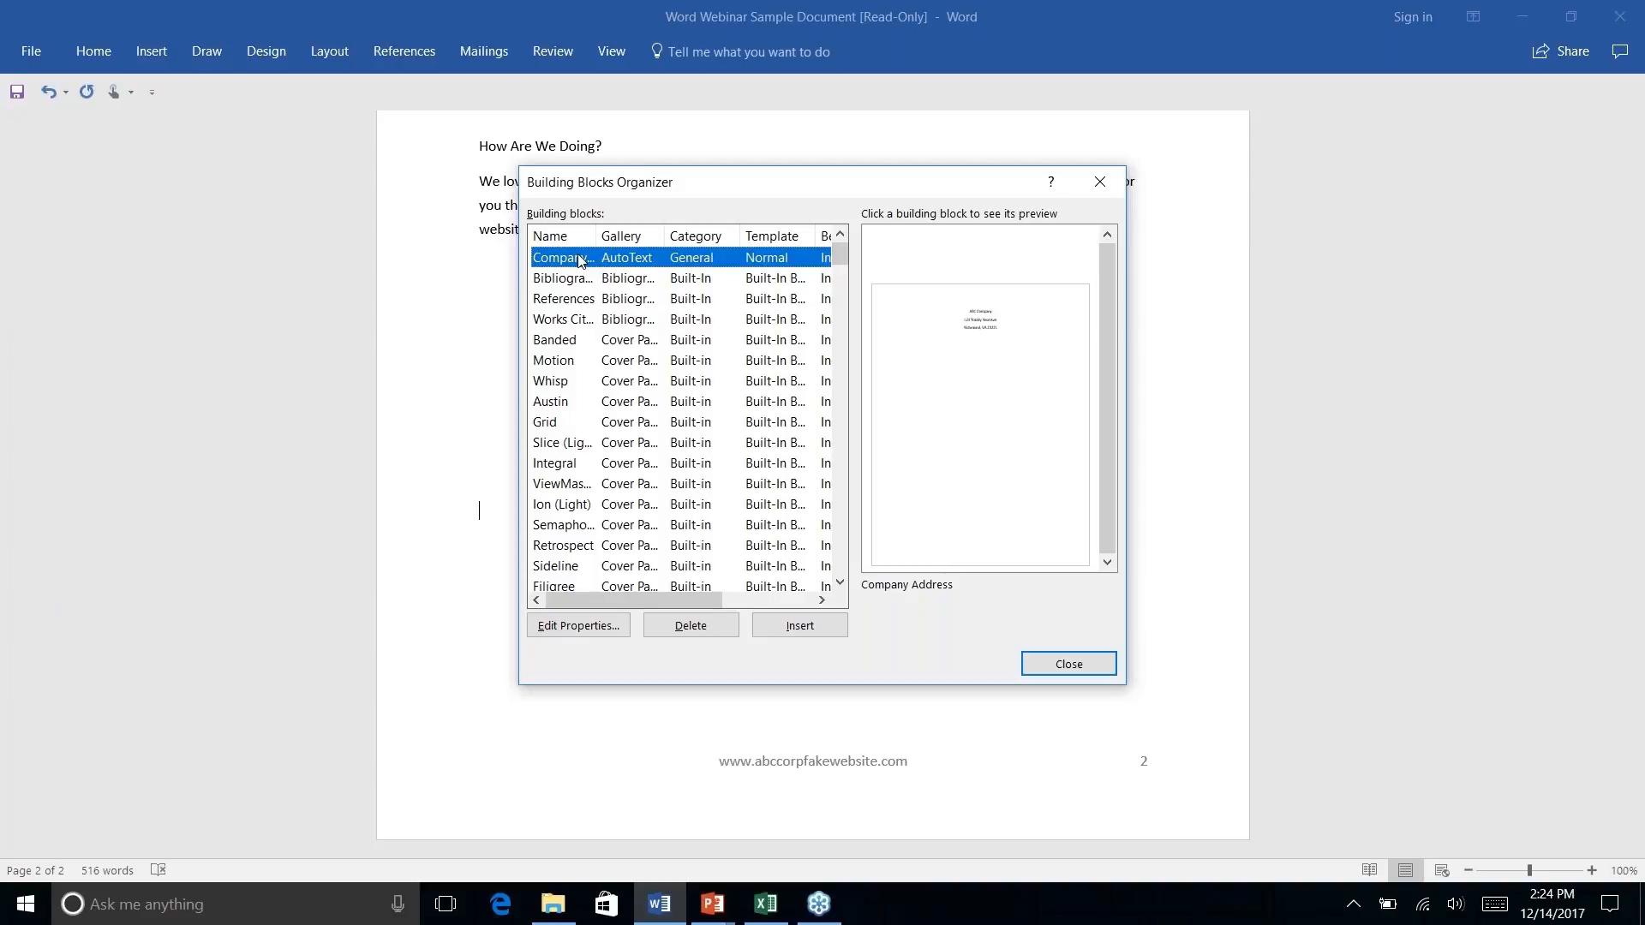
{"action": "left_click", "coordinate": [553, 242]}
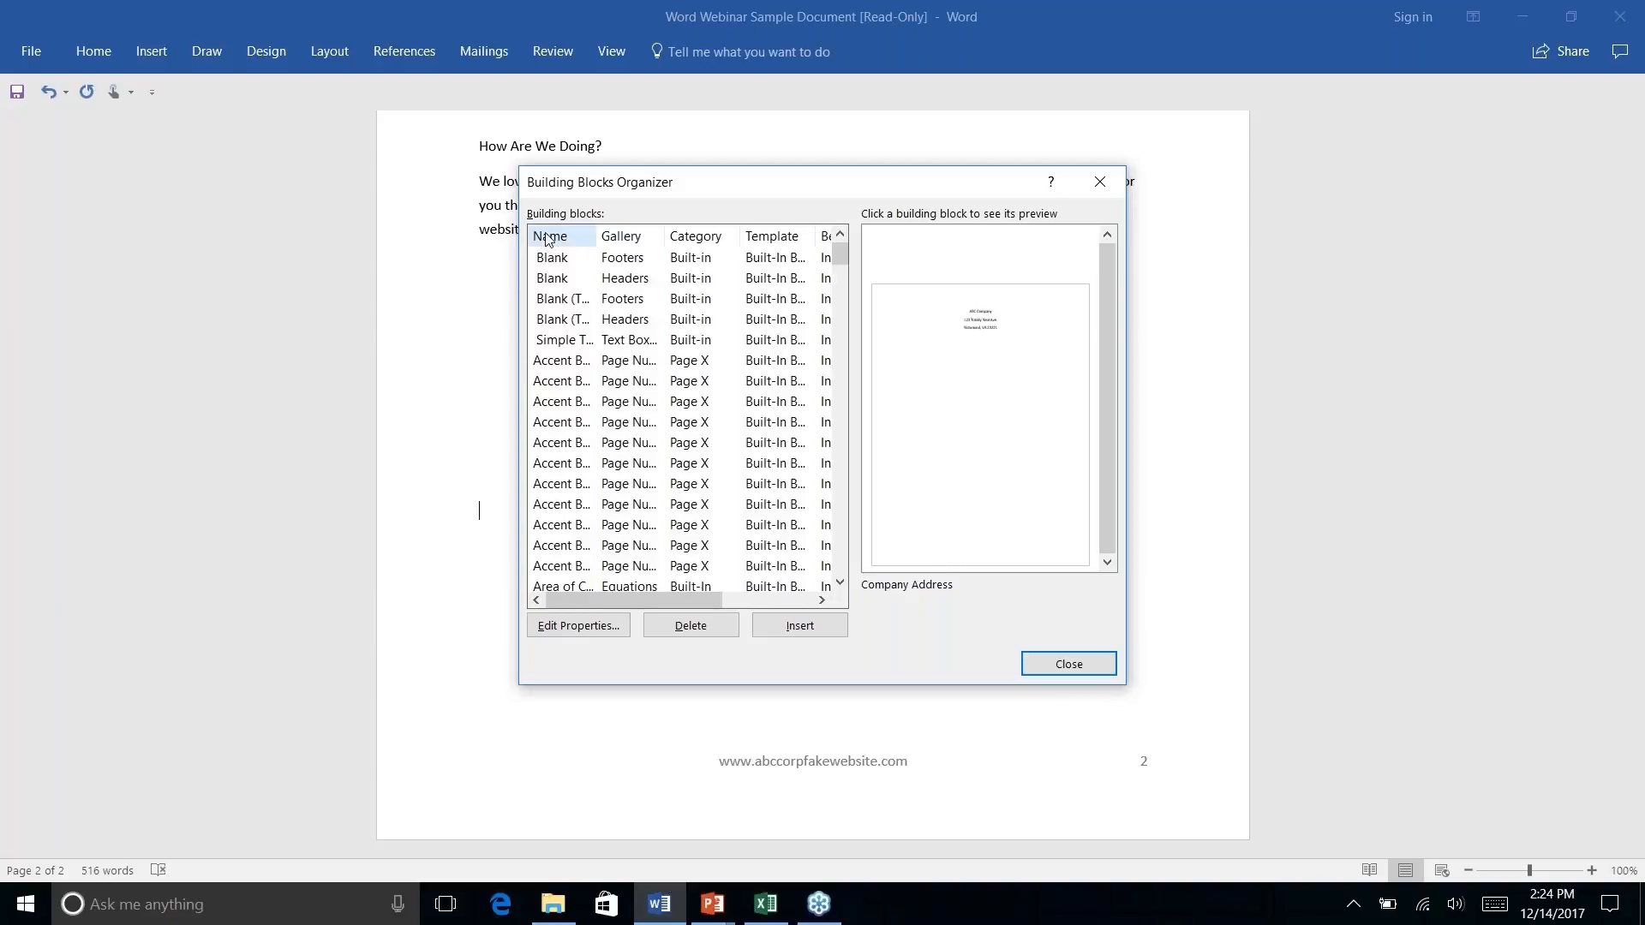
{"action": "left_click", "coordinate": [617, 237]}
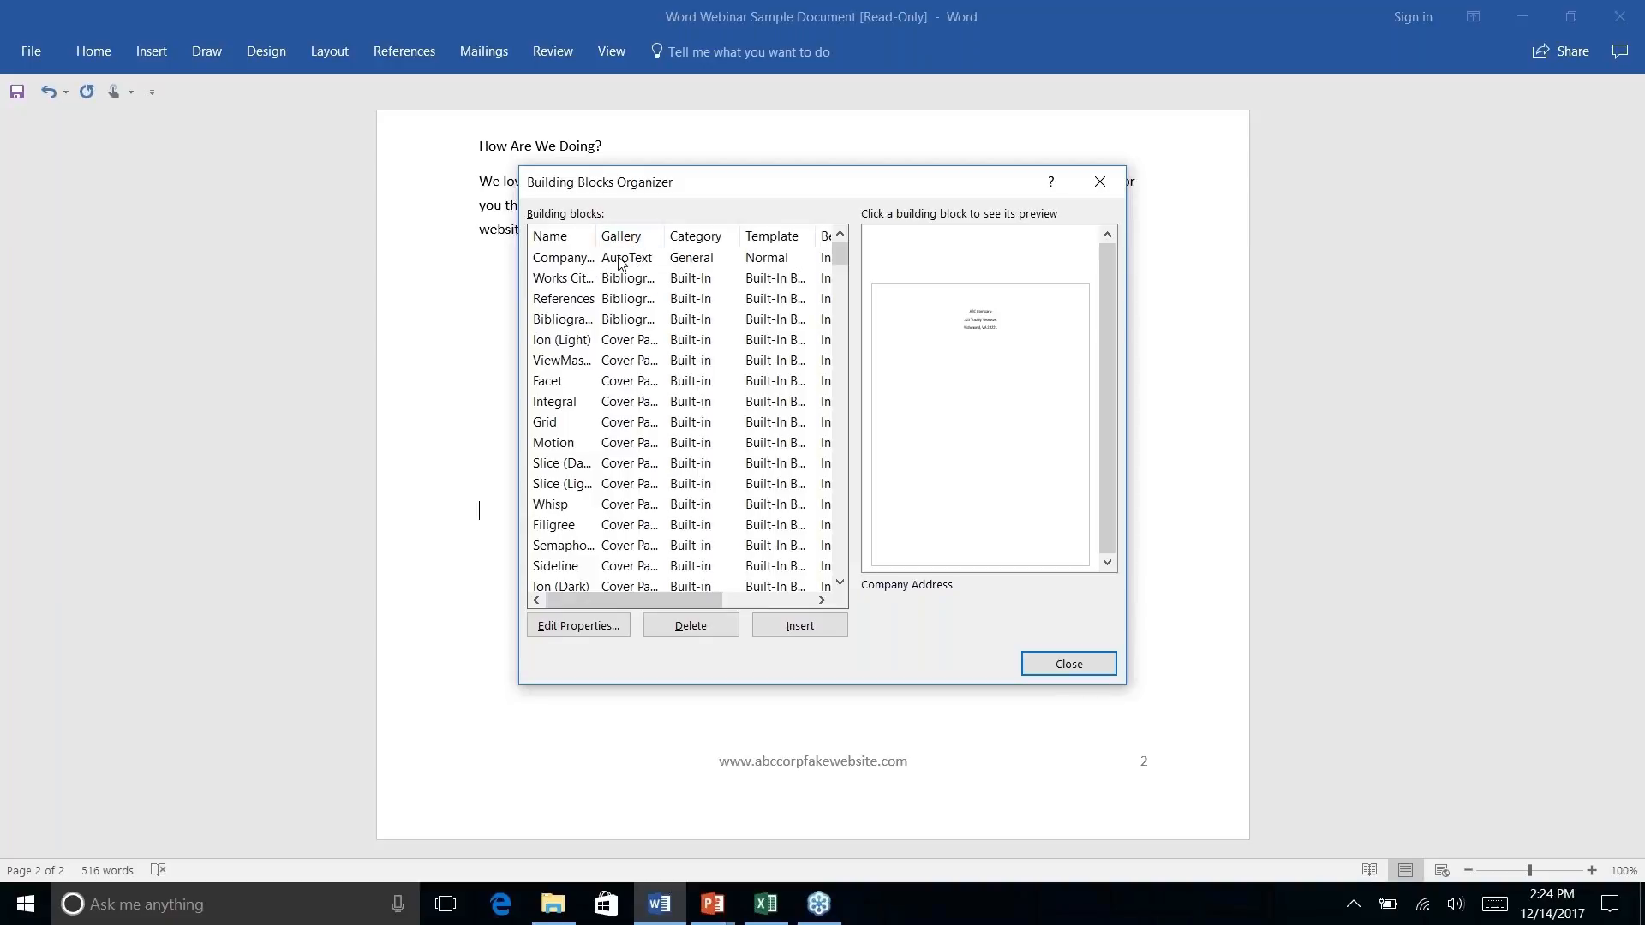
View the properties of the Company Address building block and close them without changes.
{"action": "left_click", "coordinate": [565, 265]}
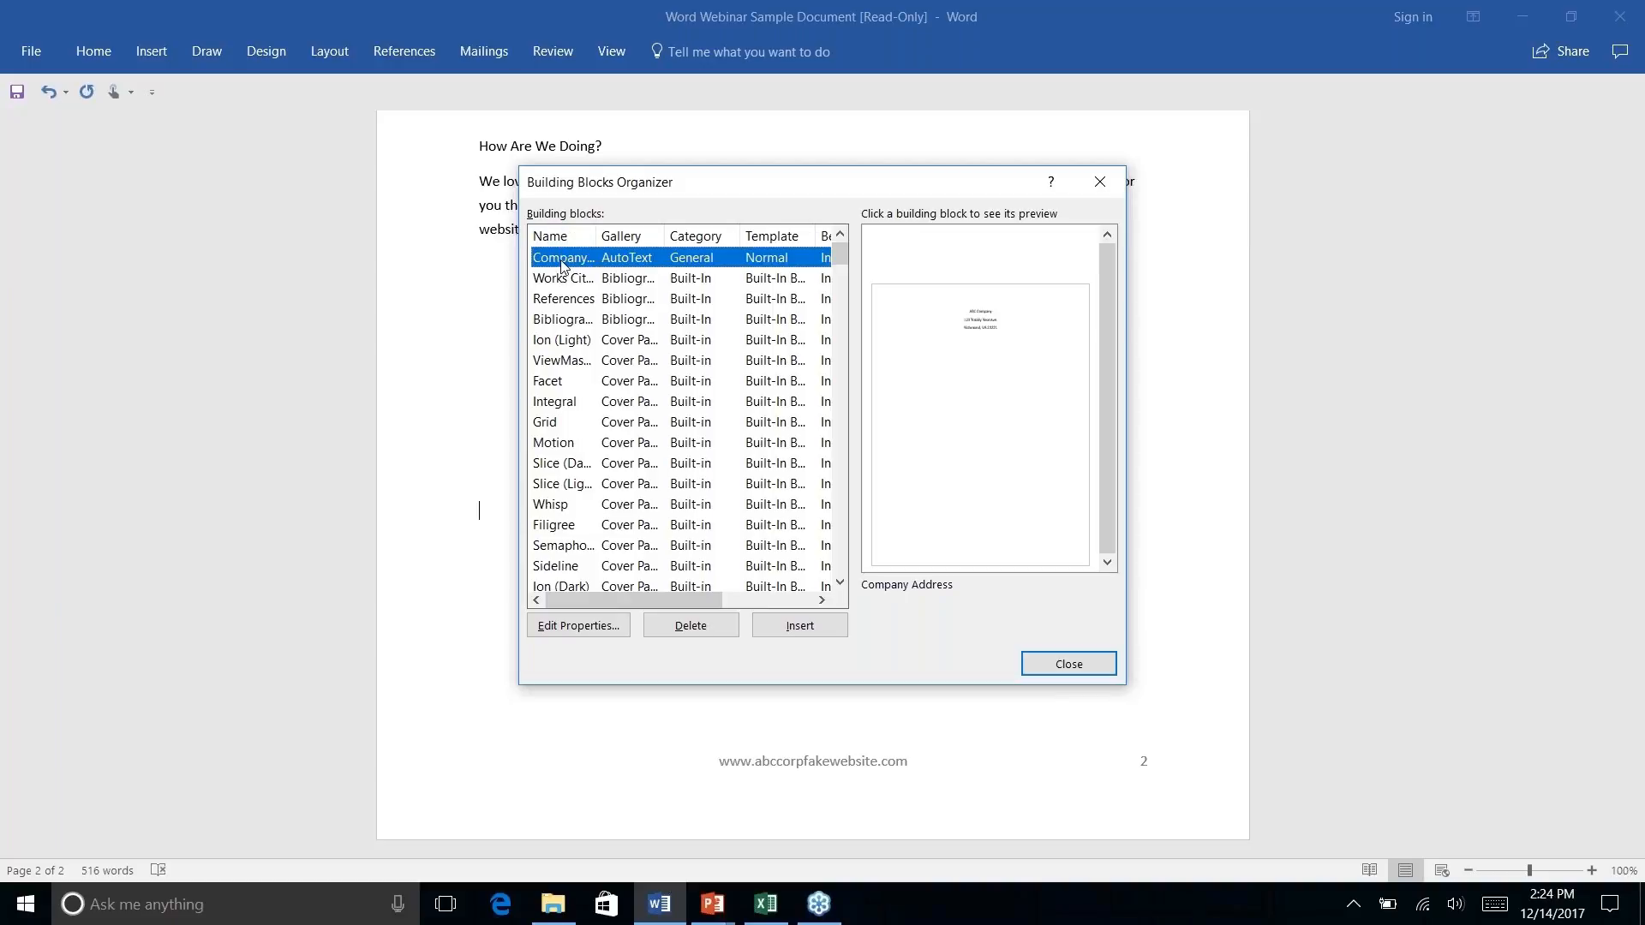
{"action": "left_click", "coordinate": [580, 628]}
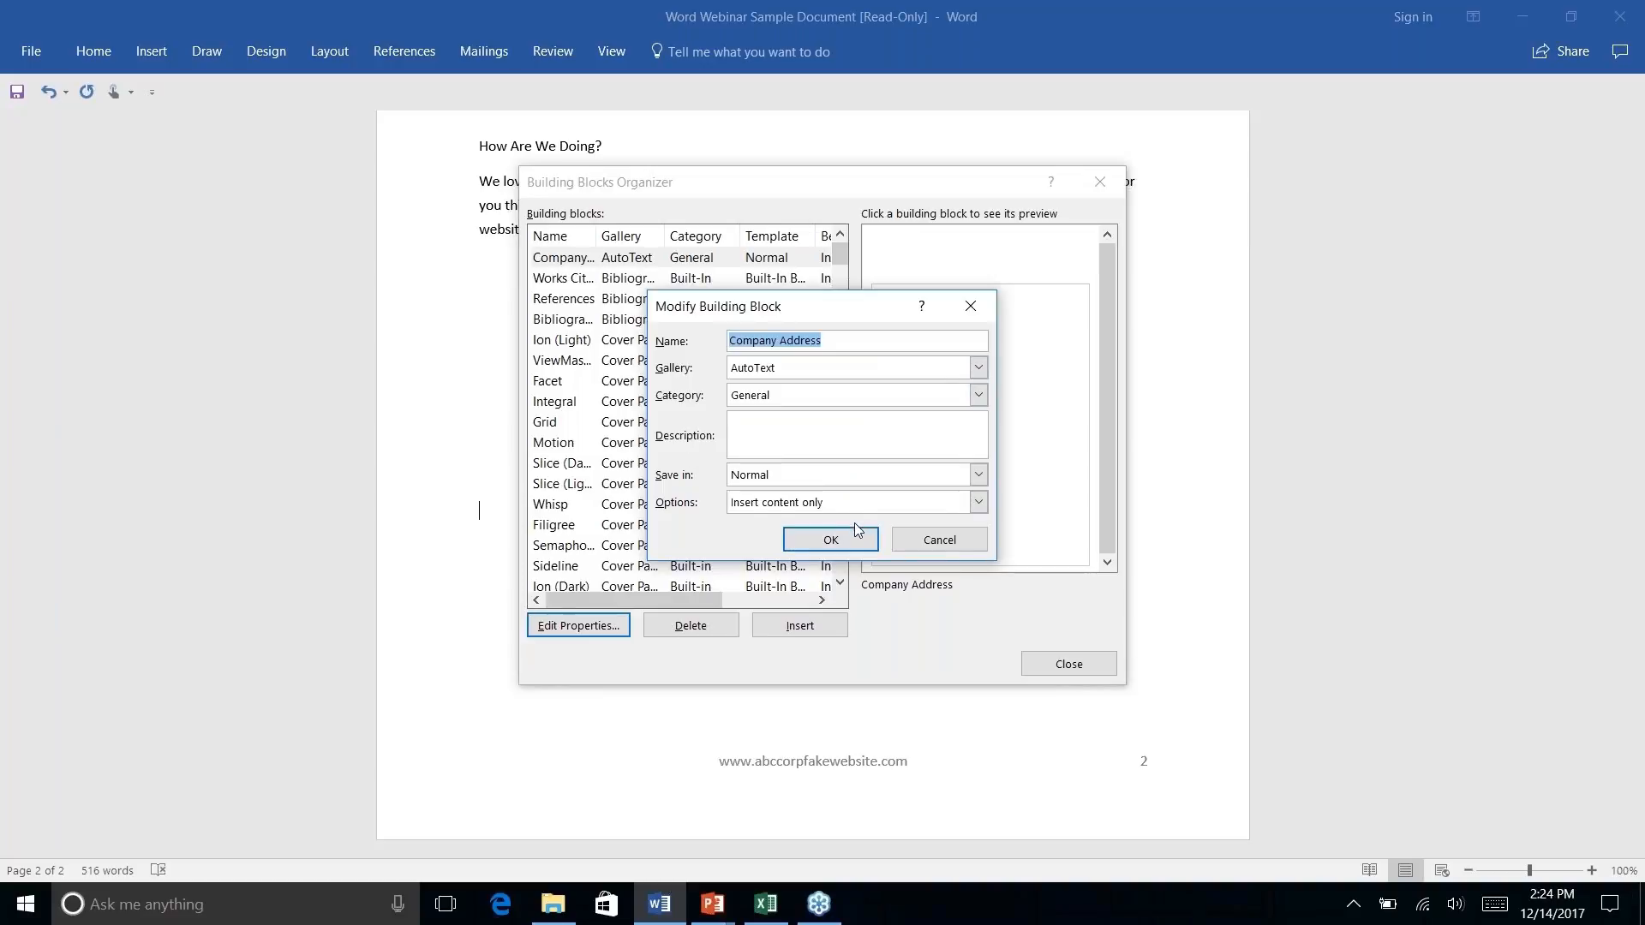
{"action": "left_click", "coordinate": [964, 540]}
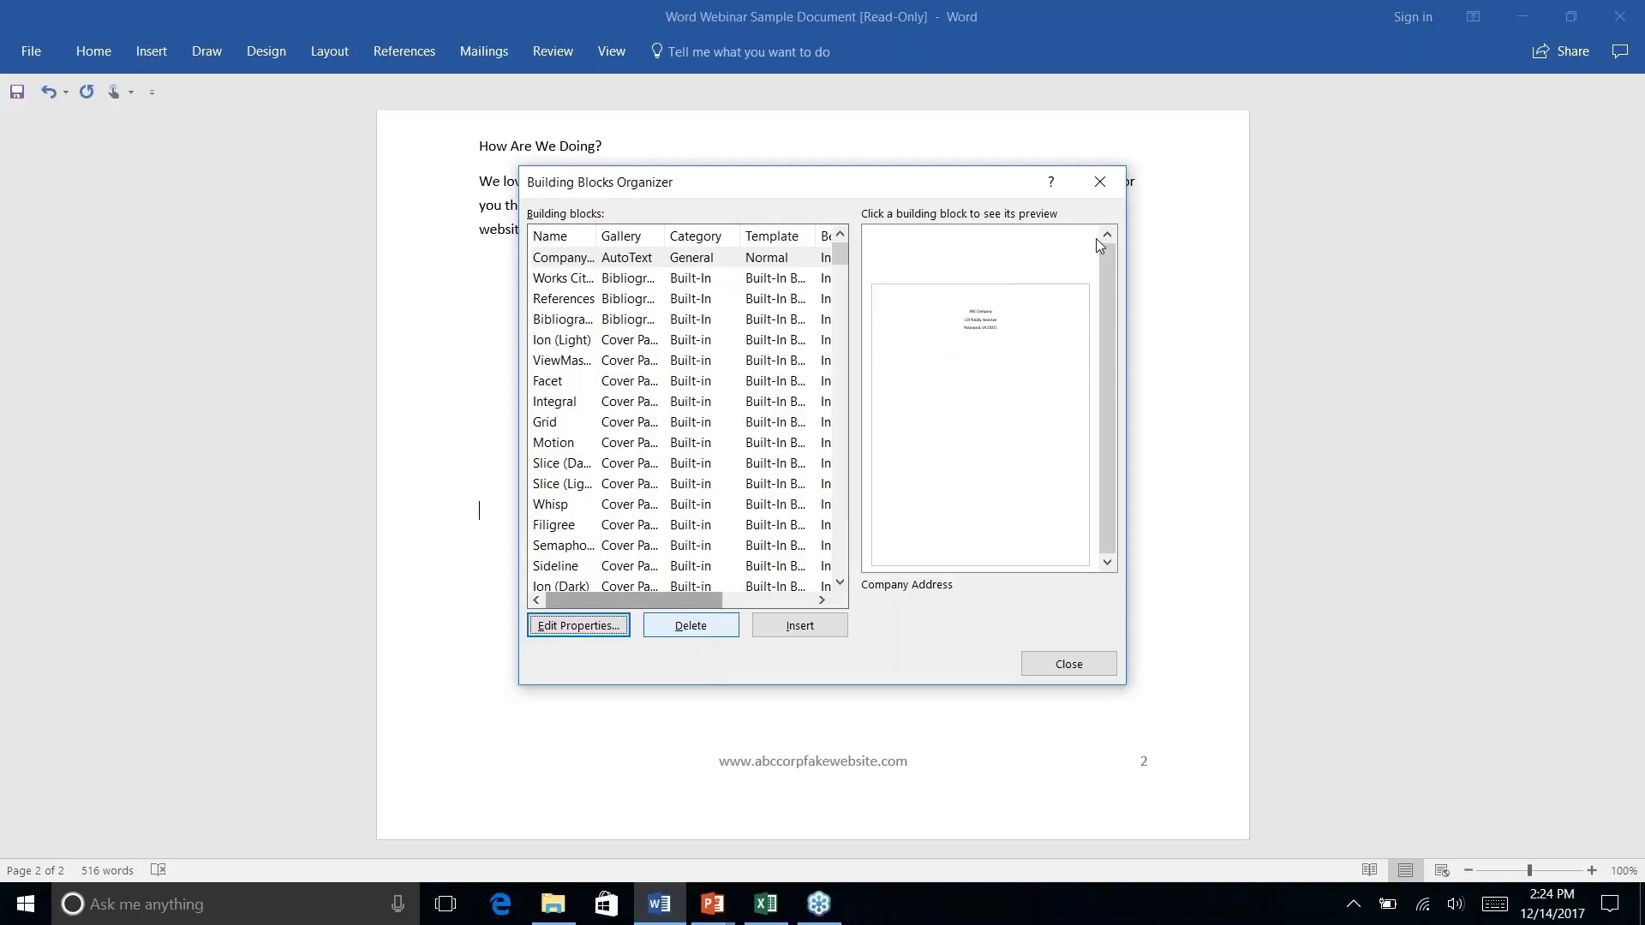
Delete the Company Address AutoText entry from the building blocks and confirm the deletion.
{"action": "left_click", "coordinate": [635, 260]}
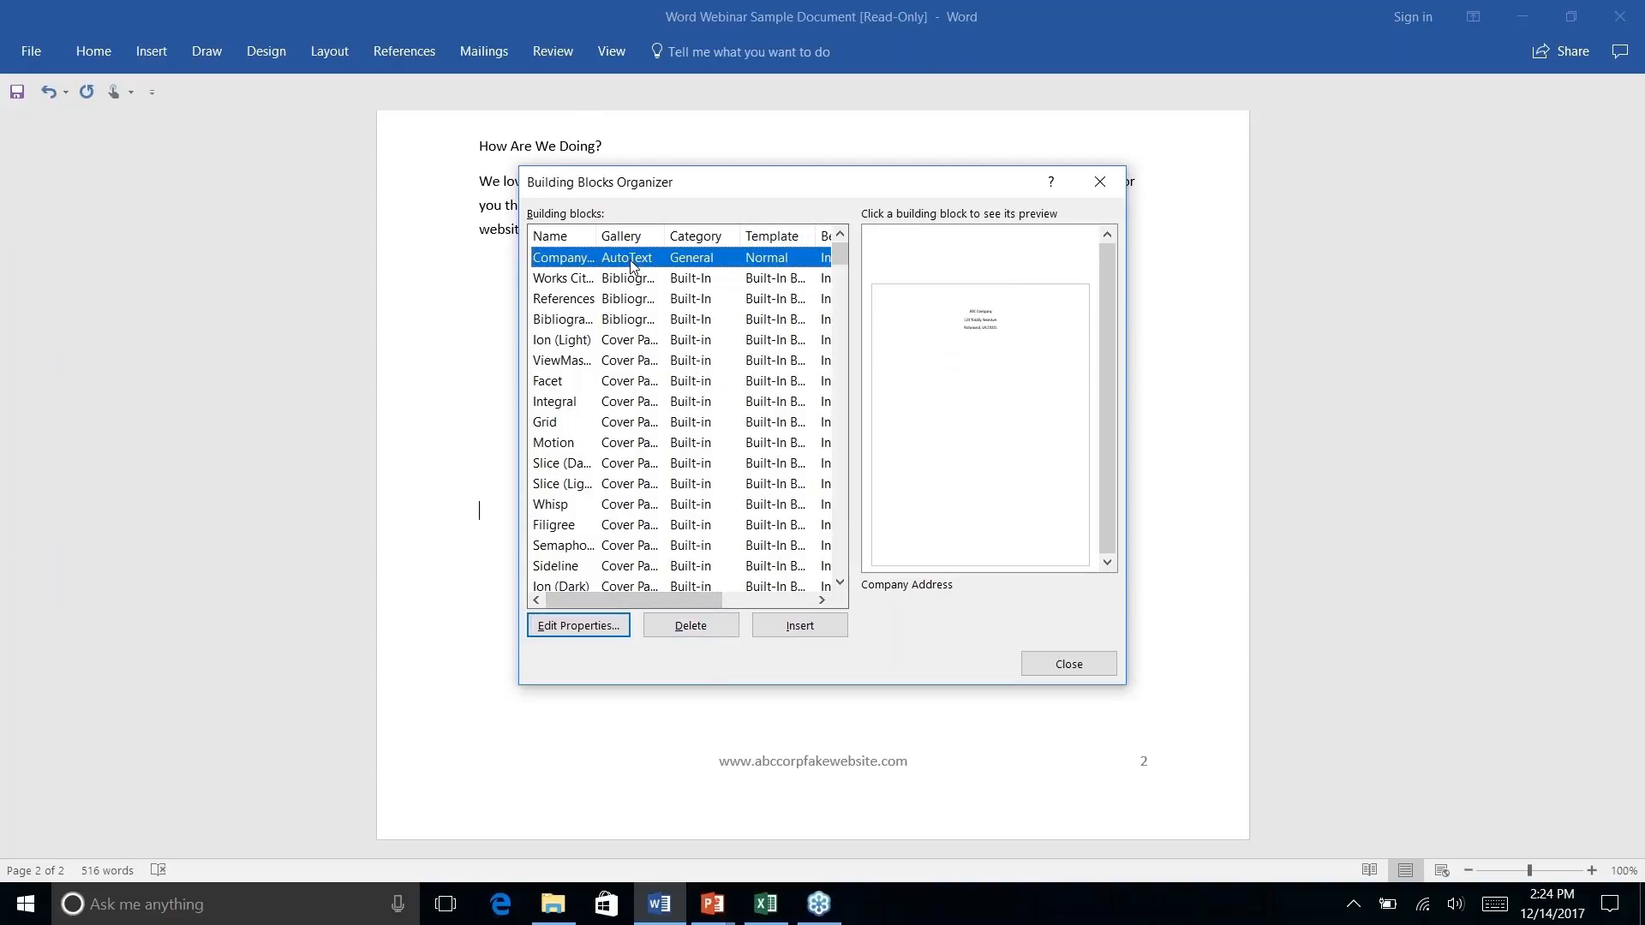
{"action": "left_click", "coordinate": [692, 628]}
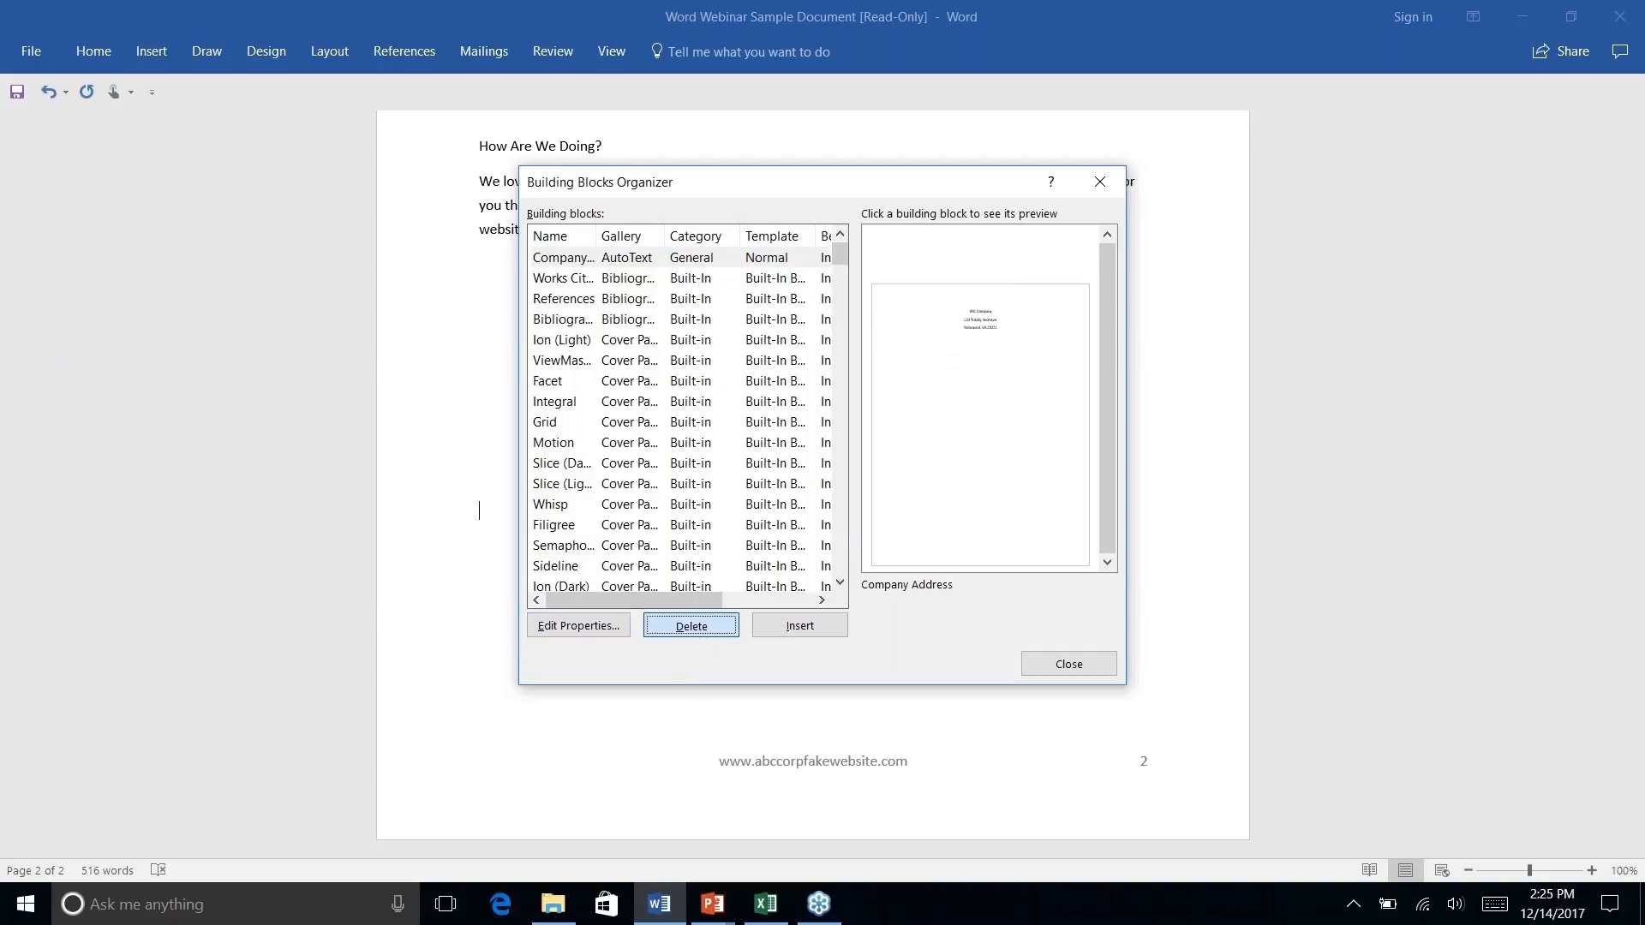
{"action": "left_click", "coordinate": [786, 511]}
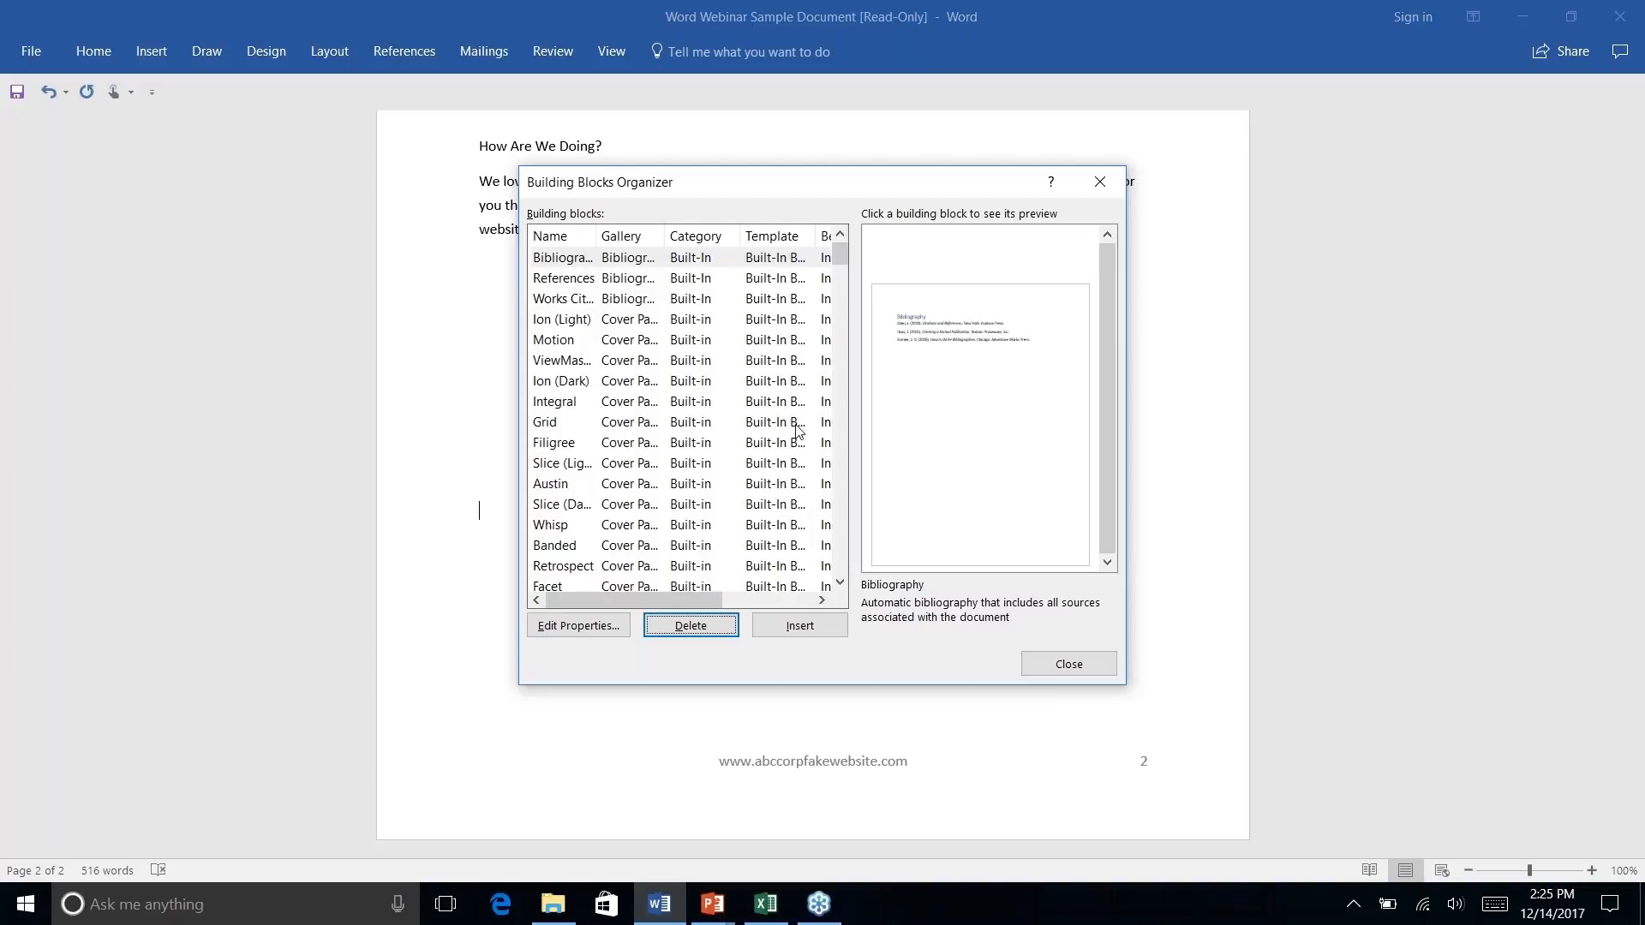
Look through the remaining building blocks and their columns in the Building Blocks Organizer and close it.
{"action": "scroll", "coordinate": [597, 358], "scroll_direction": "right", "scroll_amount": 5}
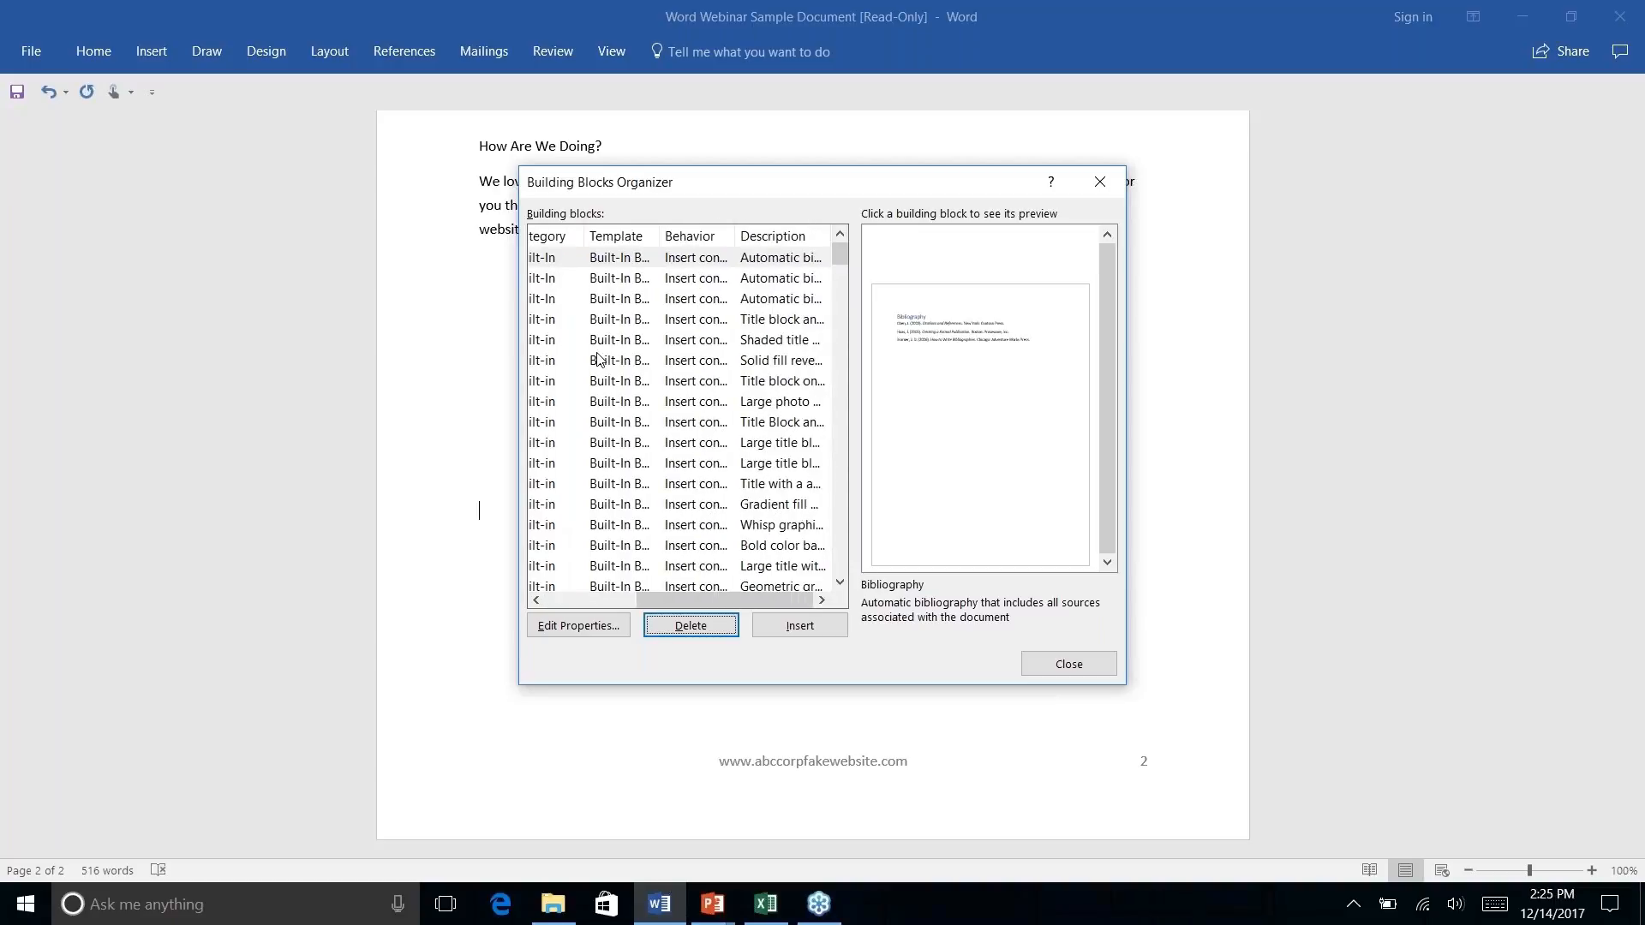
{"action": "scroll", "coordinate": [597, 358], "scroll_direction": "left", "scroll_amount": 5}
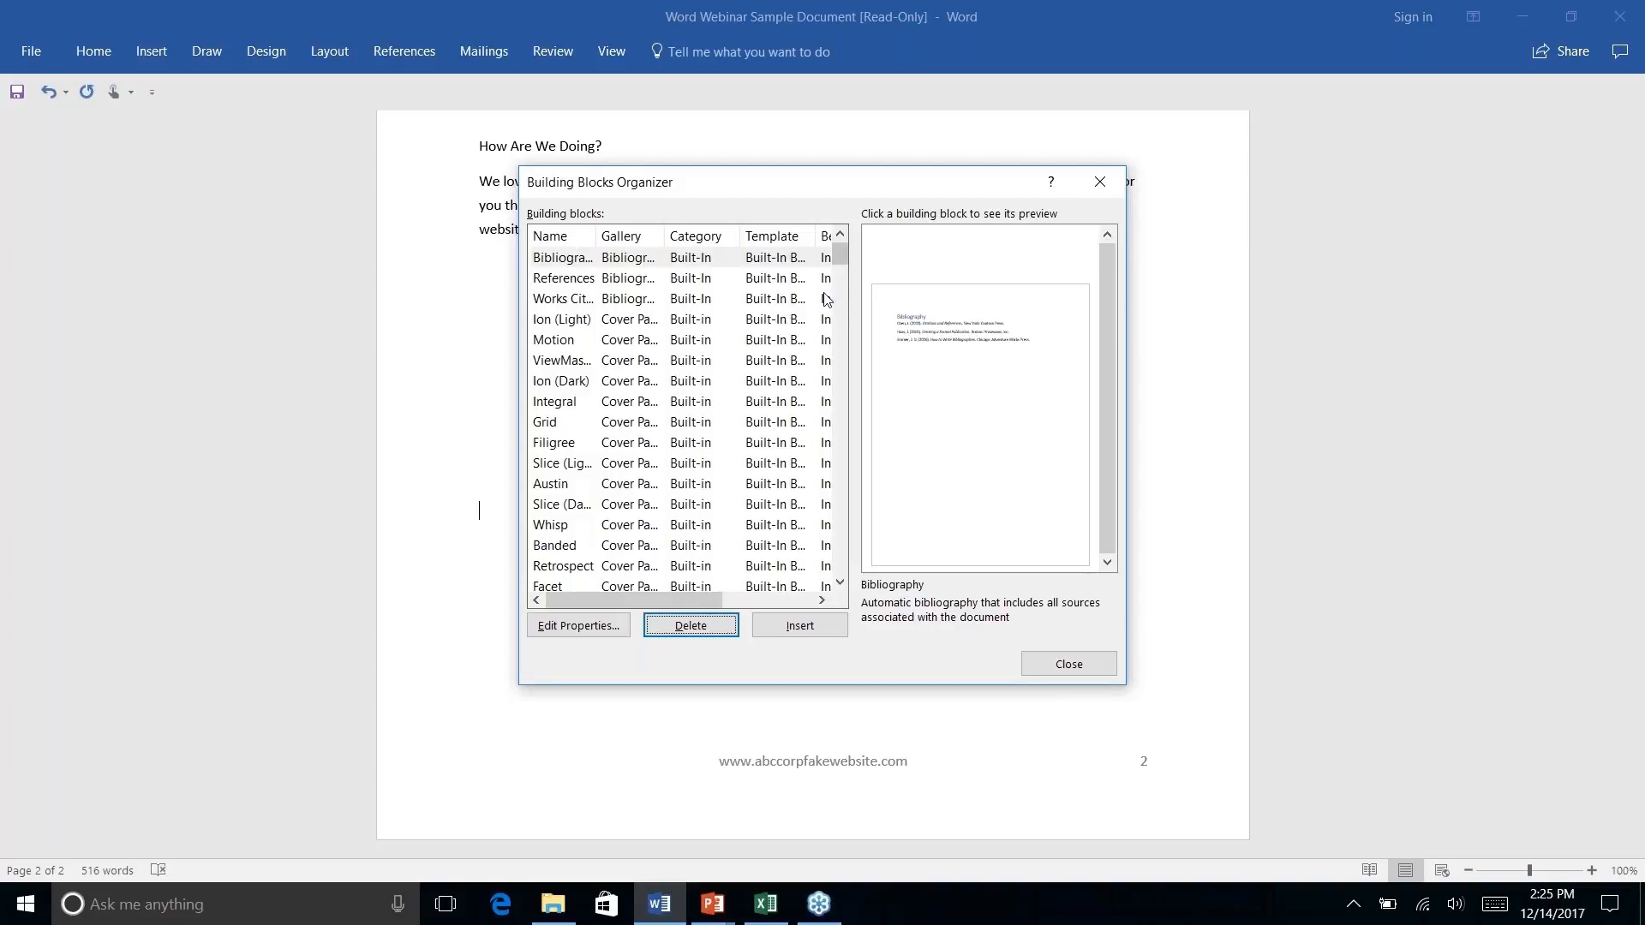
{"action": "scroll", "coordinate": [780, 390], "scroll_direction": "down", "scroll_amount": 10}
{"action": "scroll", "coordinate": [780, 390], "scroll_direction": "down", "scroll_amount": 12}
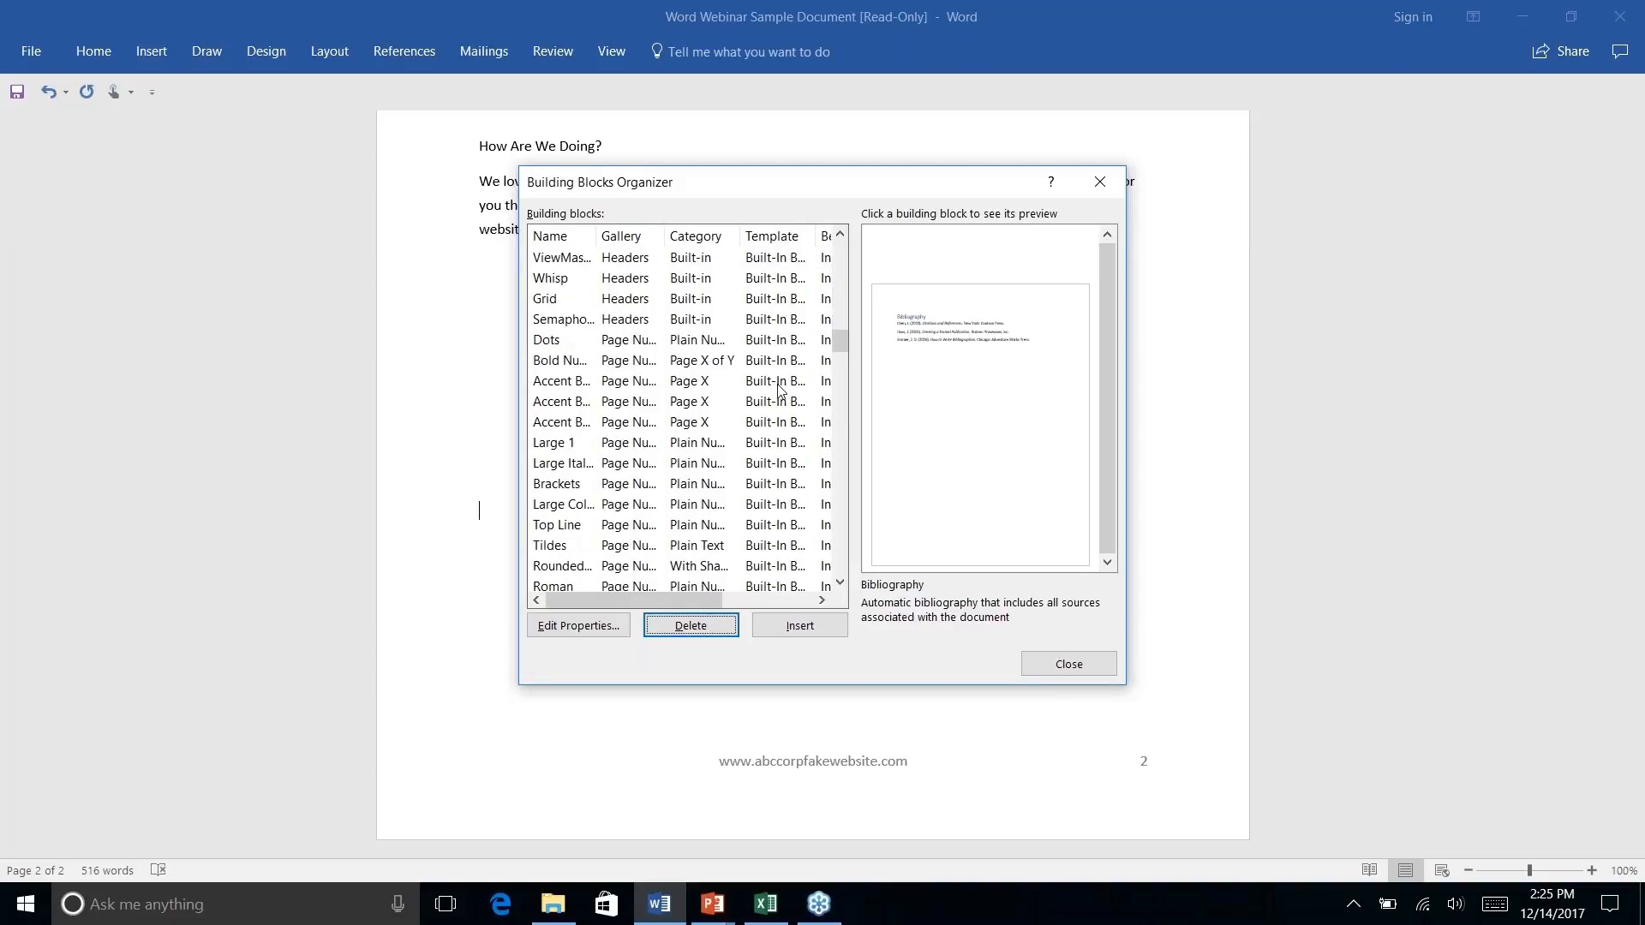
{"action": "scroll", "coordinate": [779, 390], "scroll_direction": "down", "scroll_amount": 1}
{"action": "scroll", "coordinate": [779, 390], "scroll_direction": "down", "scroll_amount": 2}
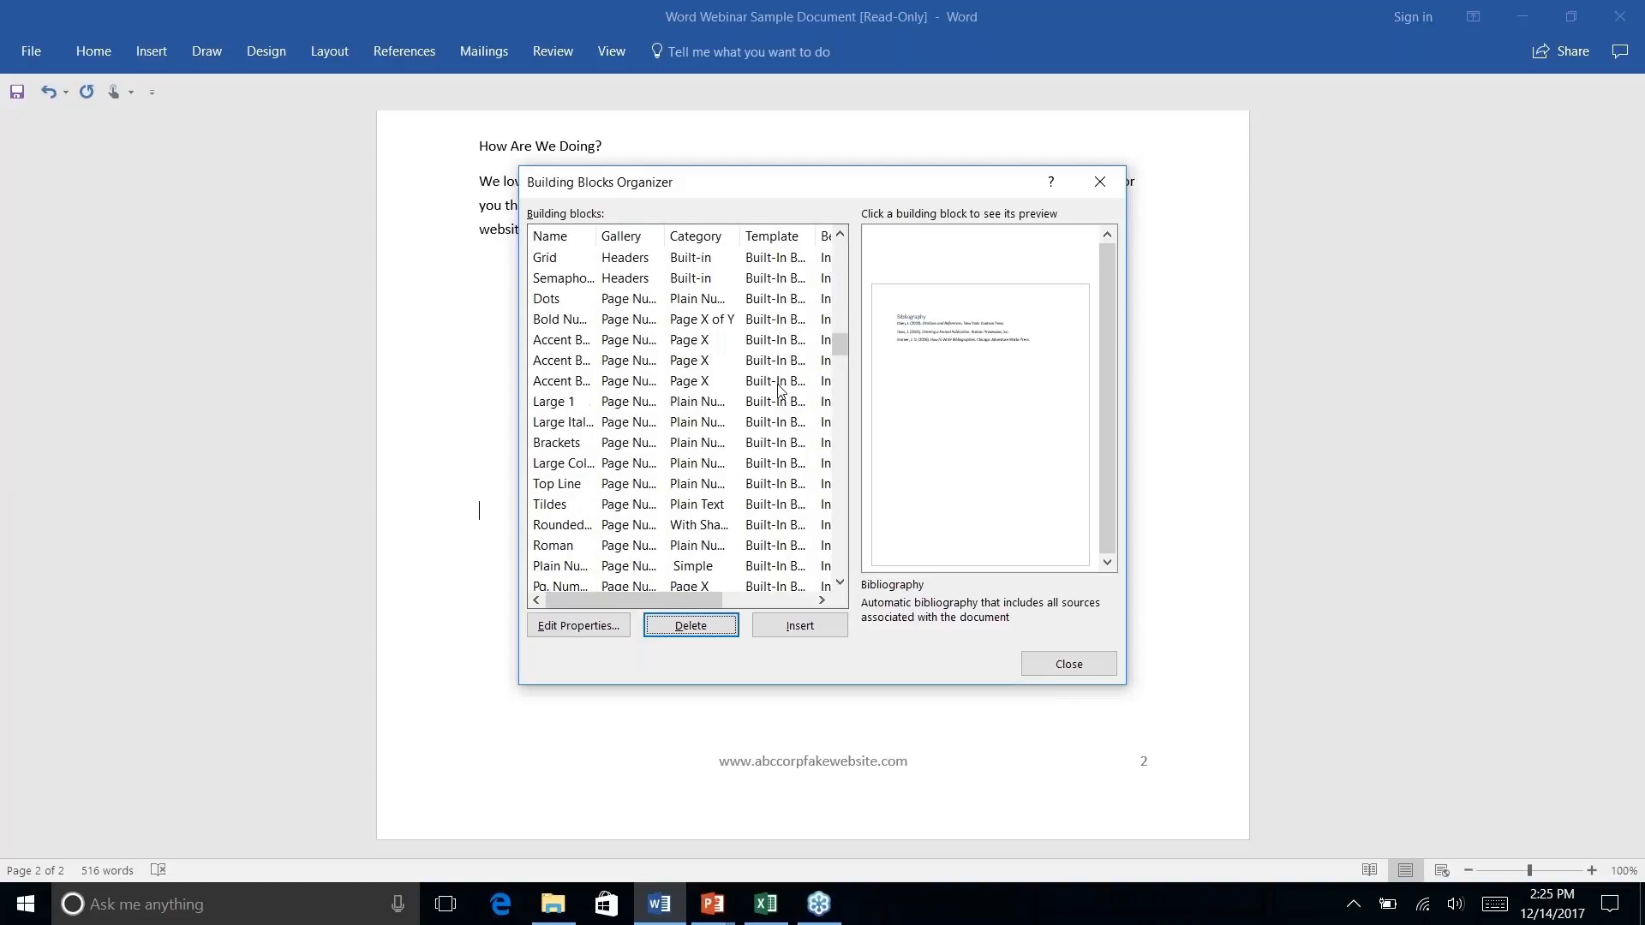
{"action": "scroll", "coordinate": [780, 390], "scroll_direction": "down", "scroll_amount": 10}
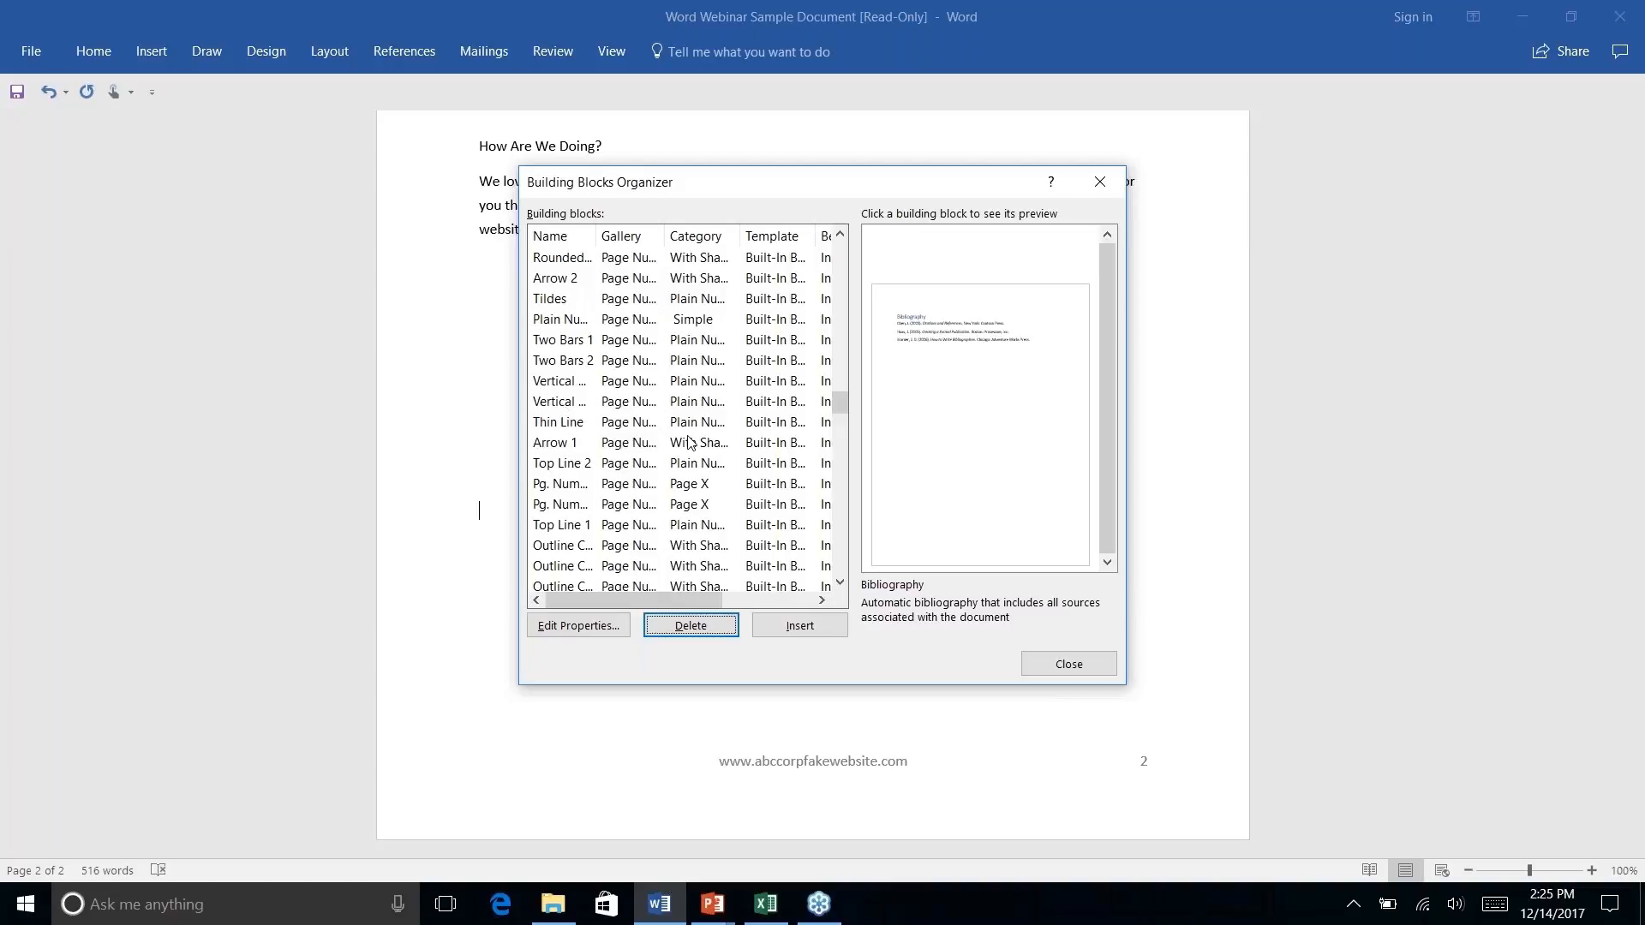
{"action": "left_click", "coordinate": [1099, 185]}
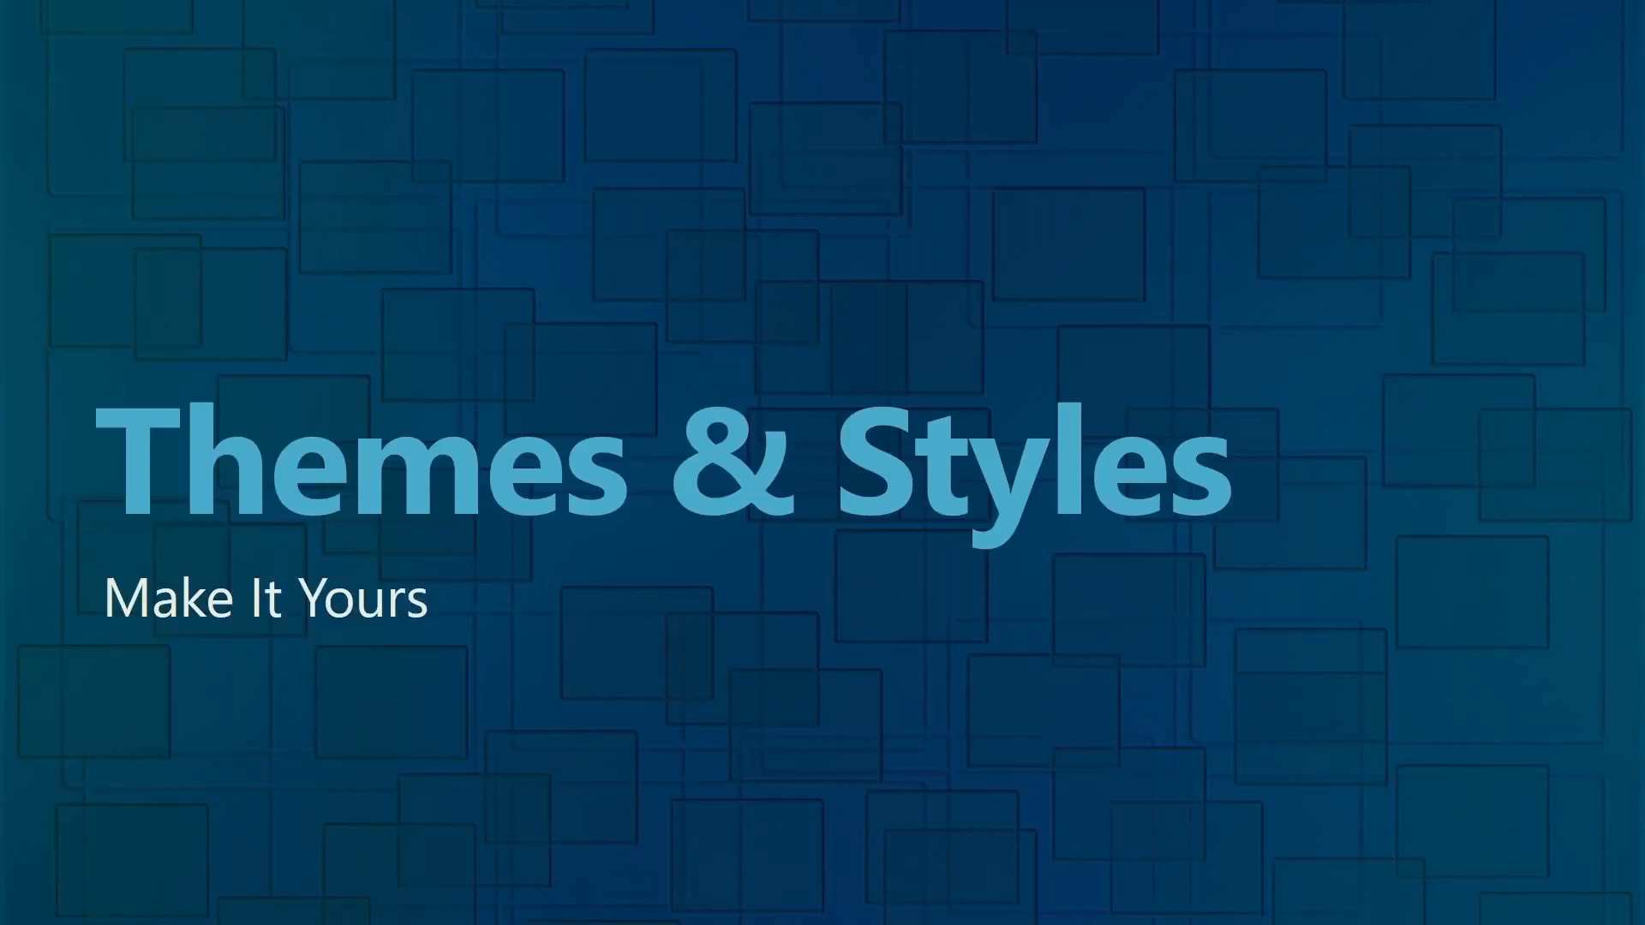
Switch back to the Word newsletter document and apply the Wisp theme to it.
{"action": "key", "text": "alt+Tab"}
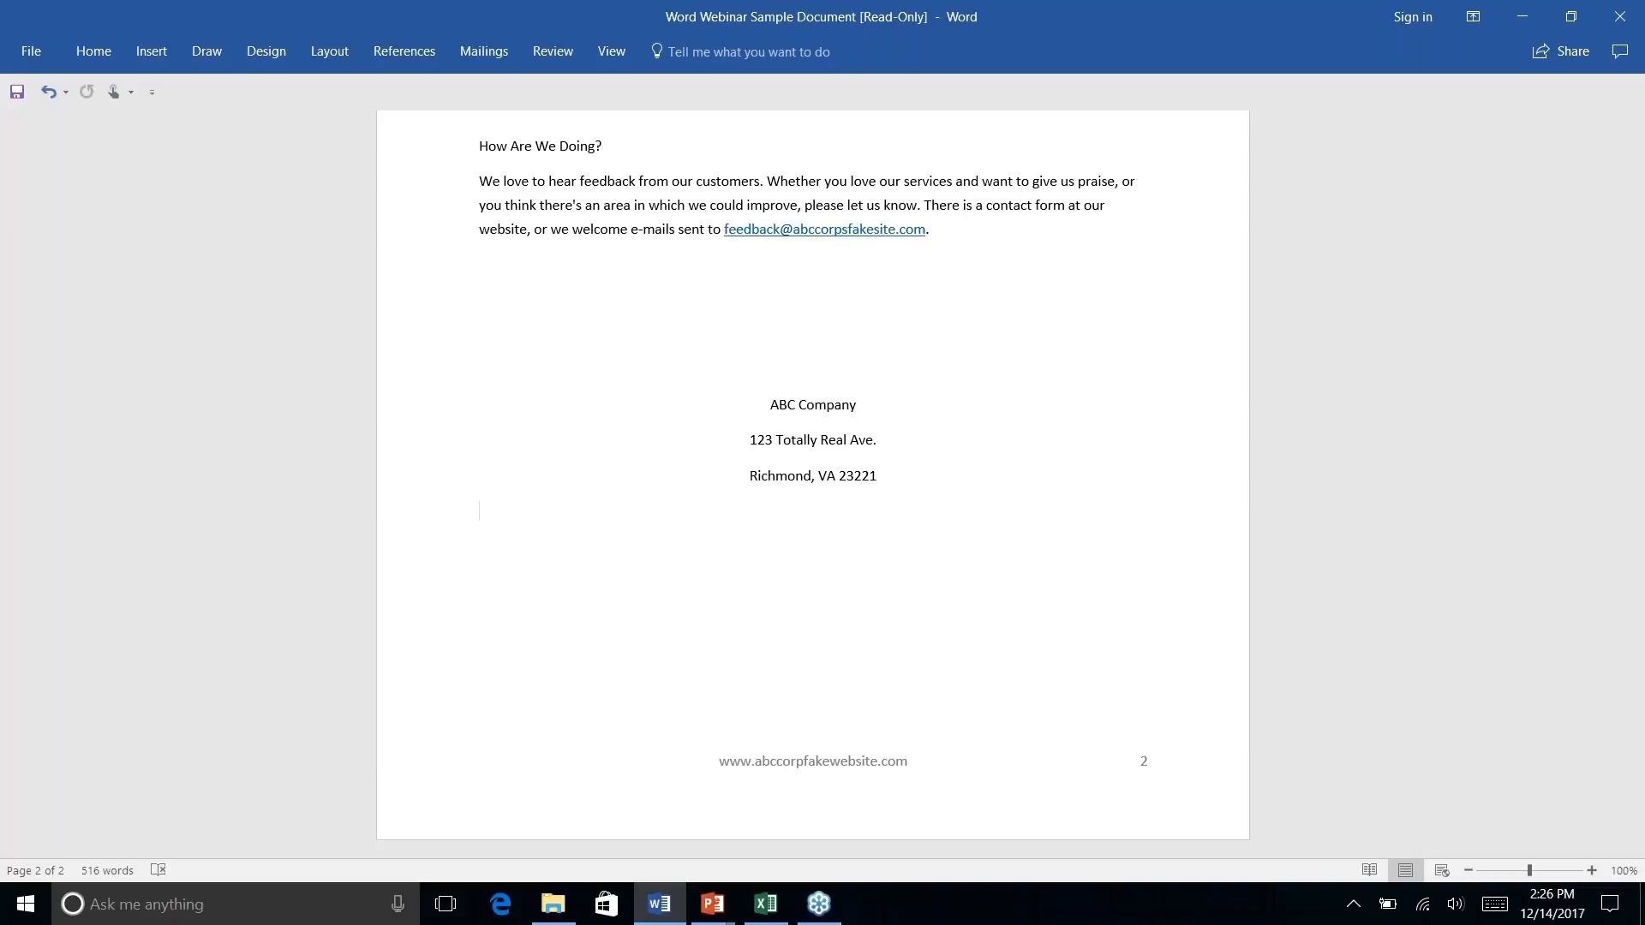
{"action": "scroll", "coordinate": [812, 480], "scroll_direction": "up", "scroll_amount": 12}
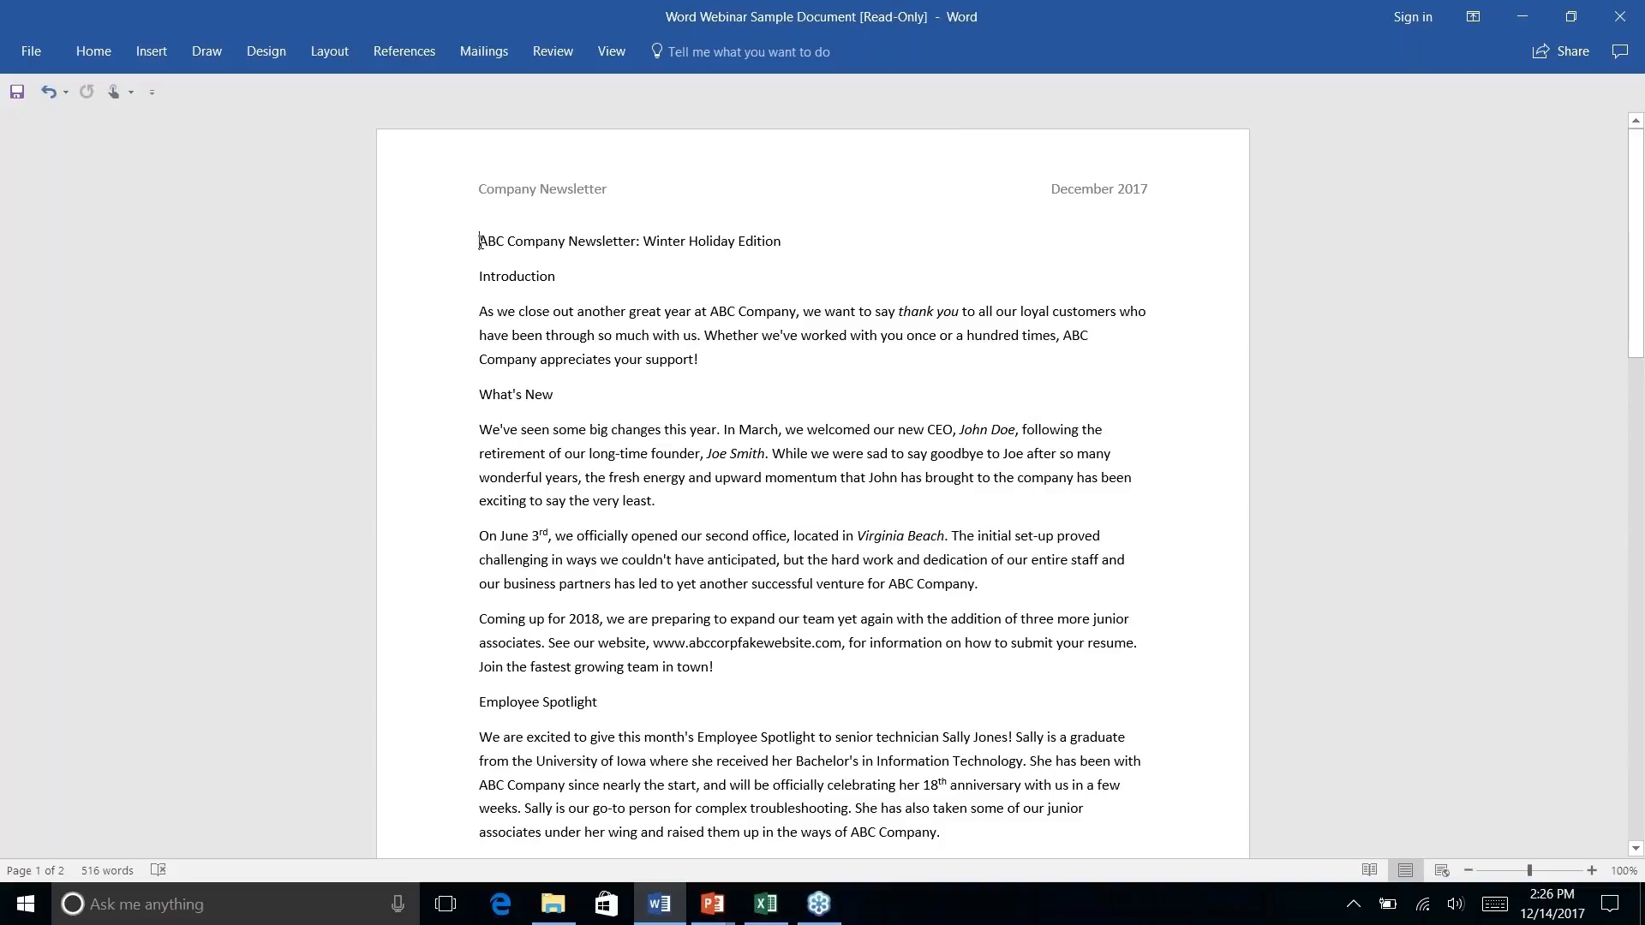
{"action": "left_click", "coordinate": [330, 52]}
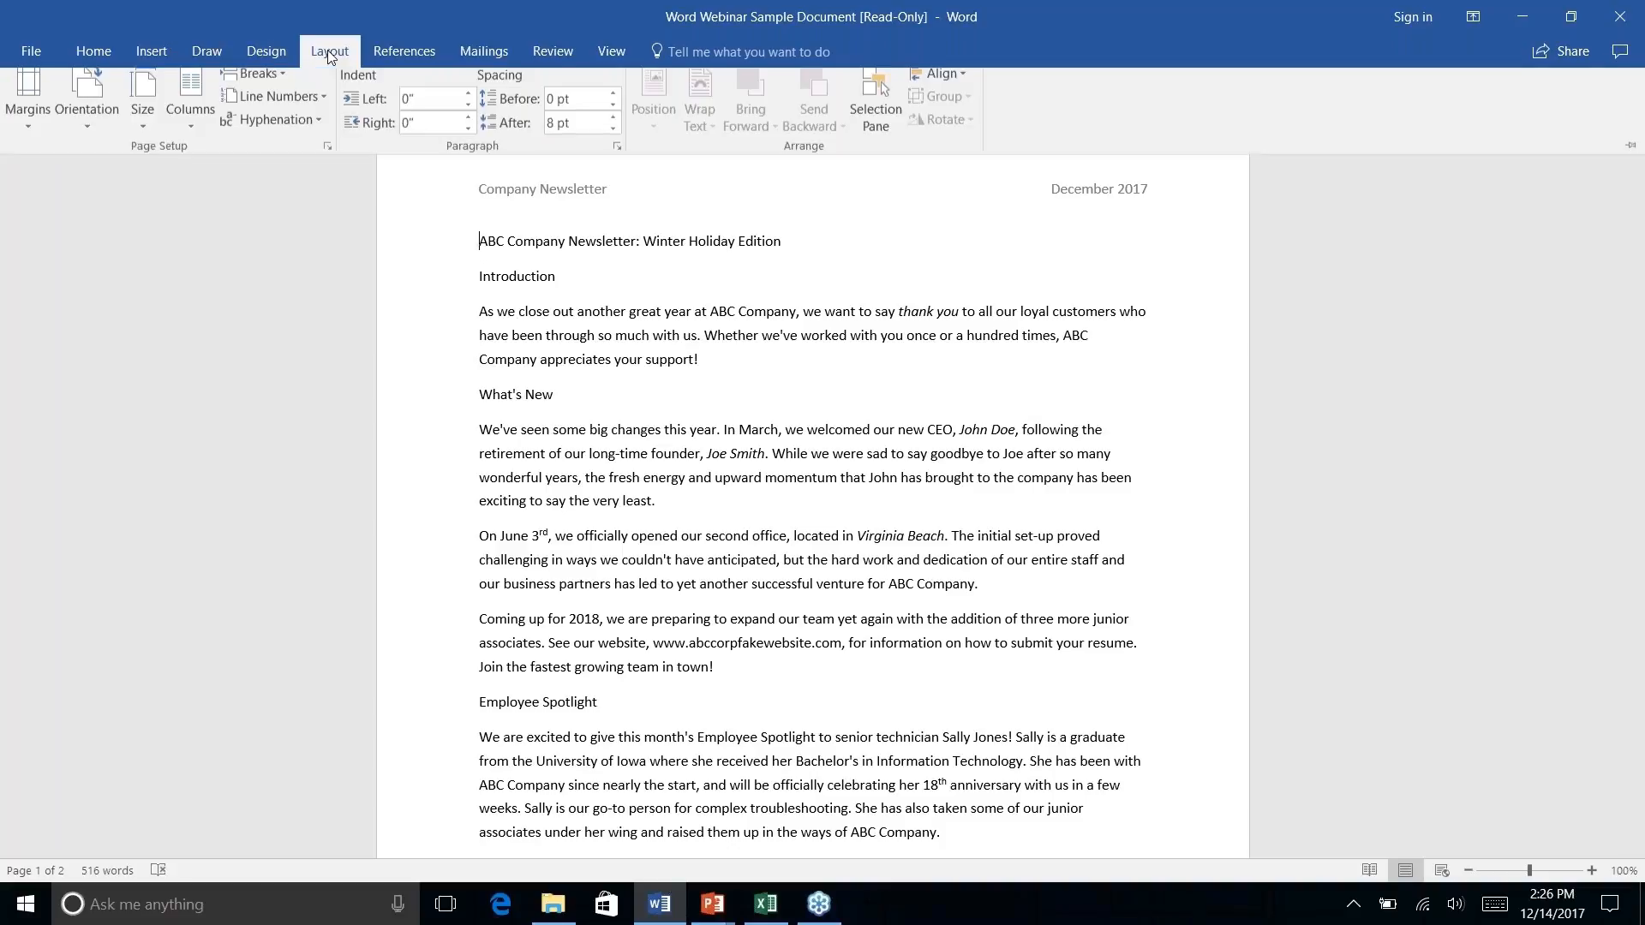
{"action": "left_click", "coordinate": [269, 50]}
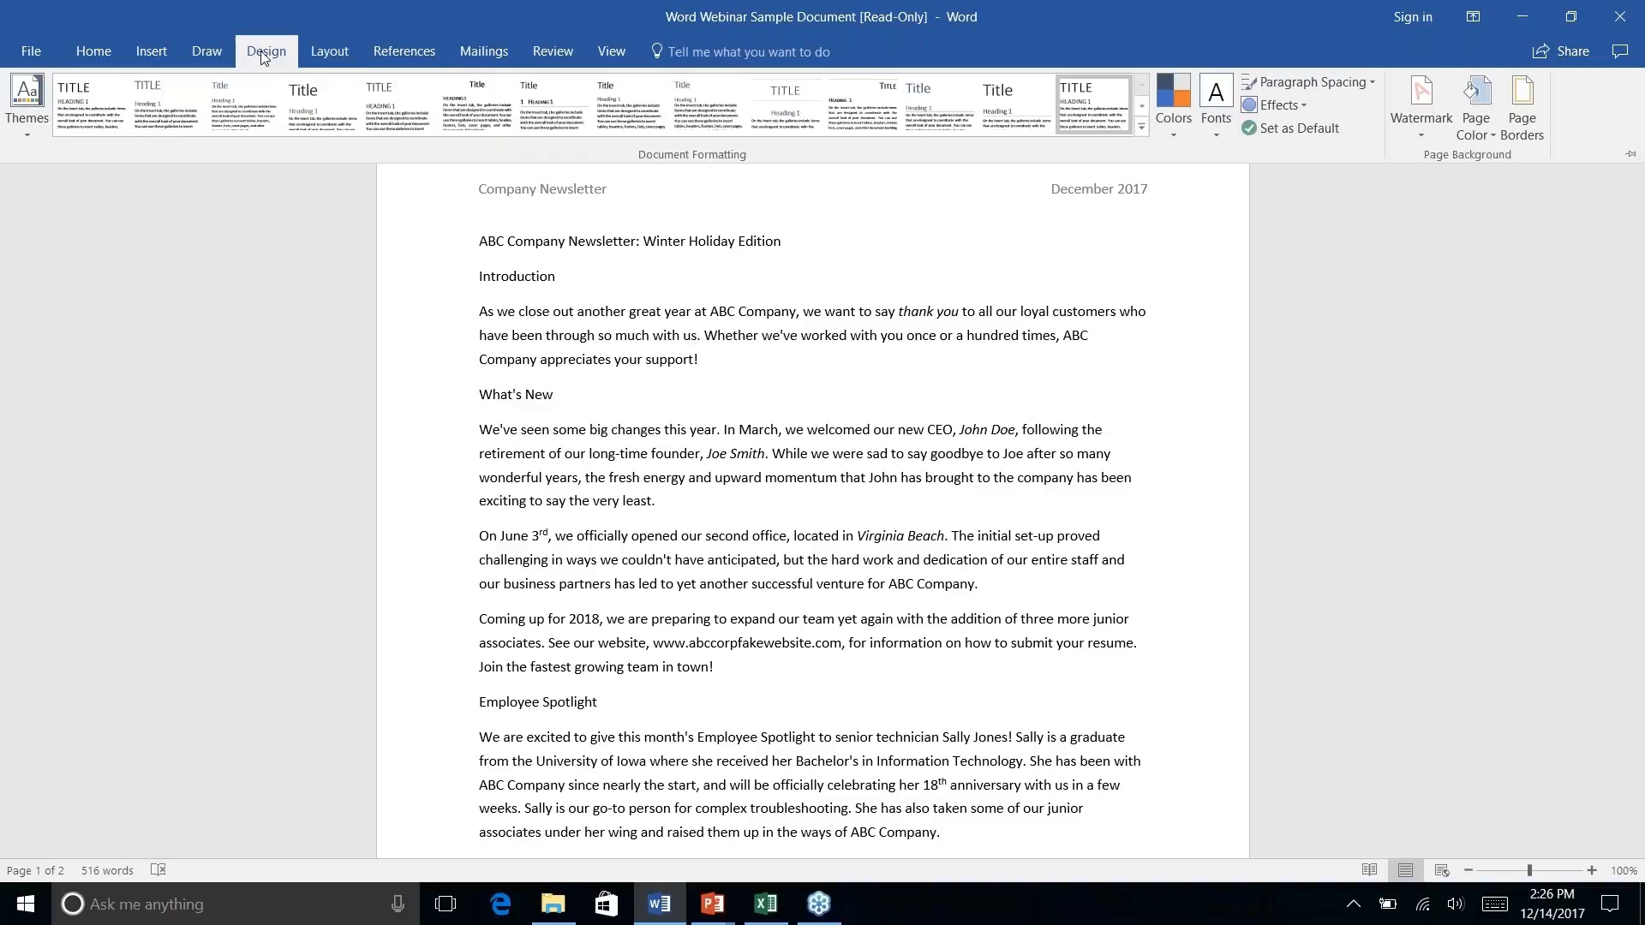
{"action": "left_click", "coordinate": [31, 132]}
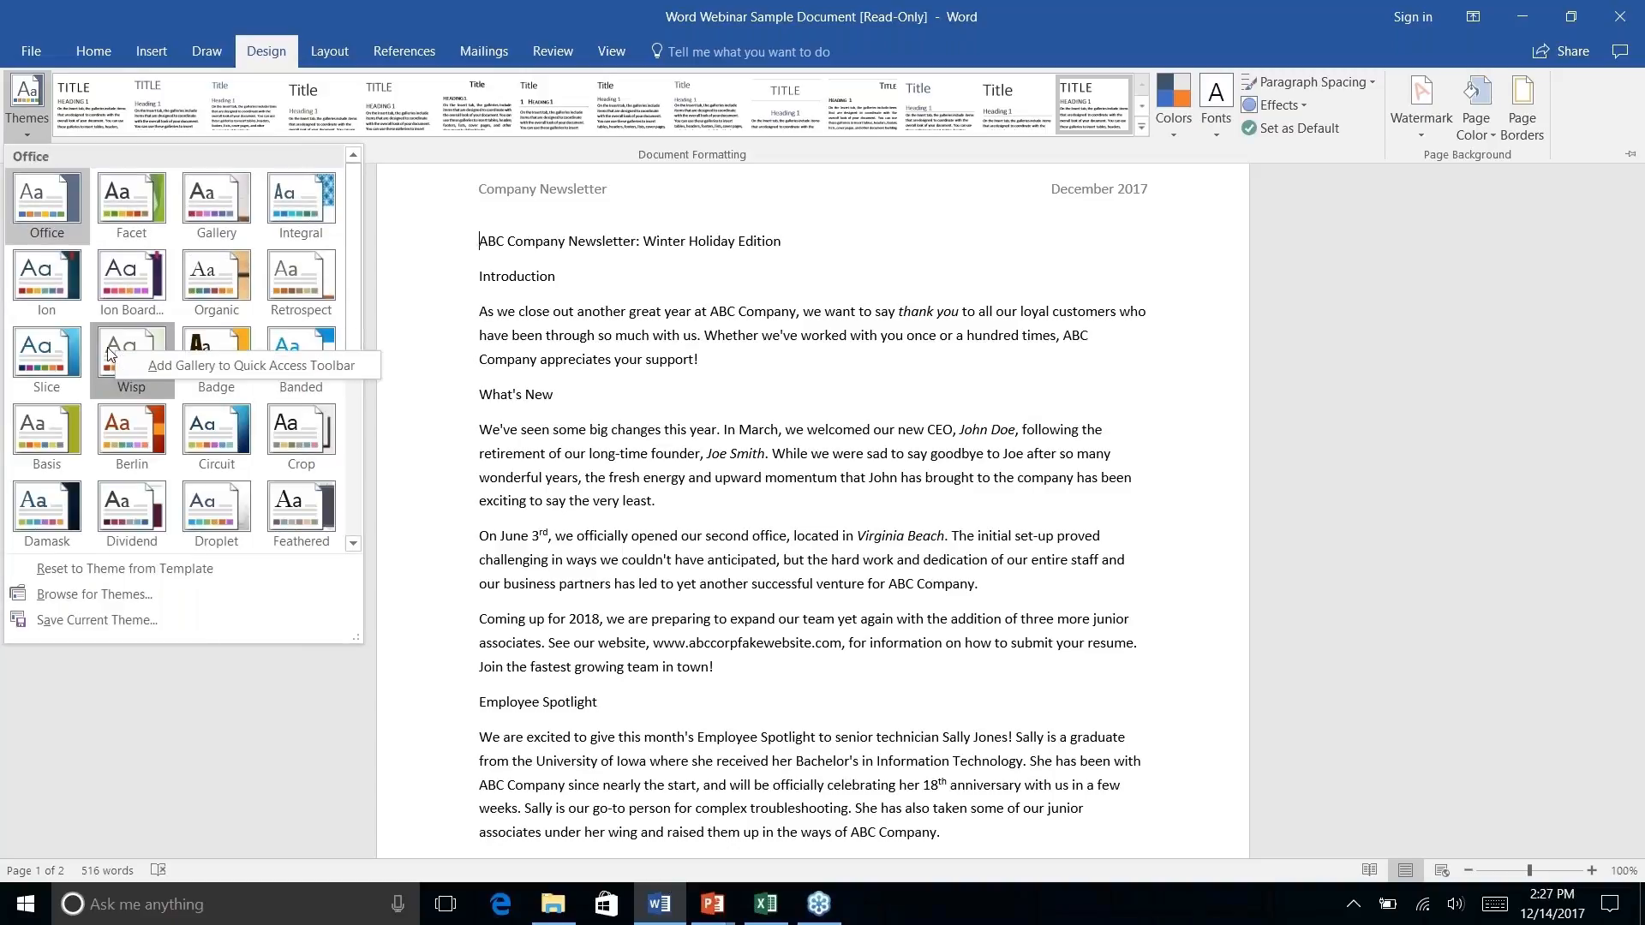
{"action": "left_click", "coordinate": [114, 359]}
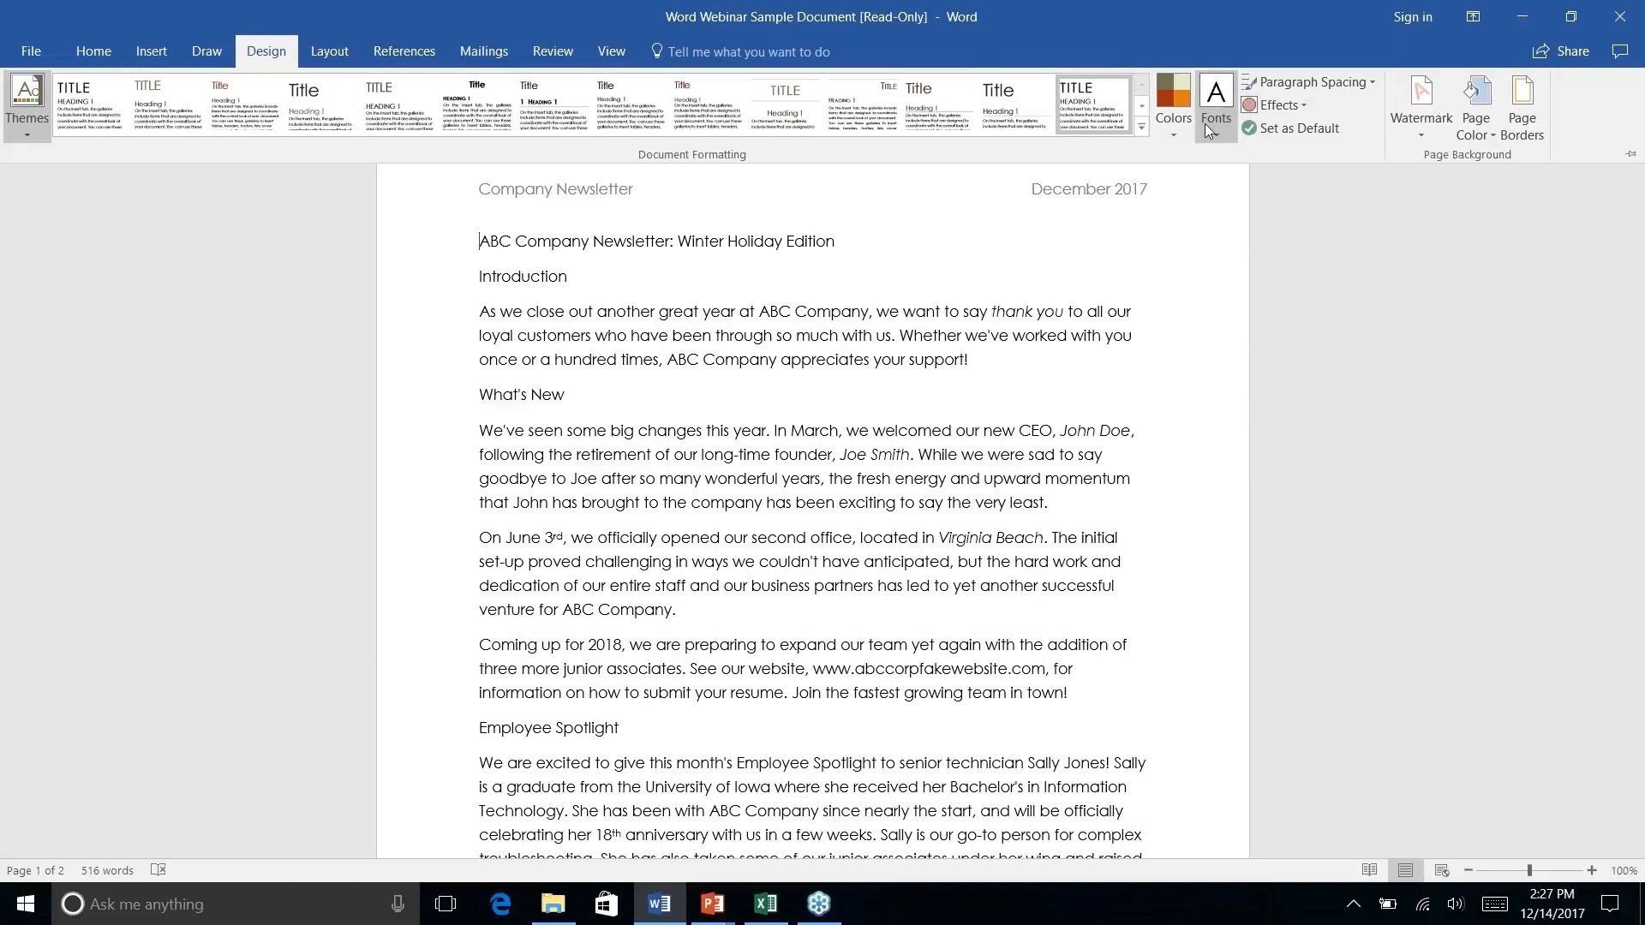
Look through the built-in theme color sets and open the settings for custom theme colors, leaving without saving.
{"action": "left_click", "coordinate": [1169, 133]}
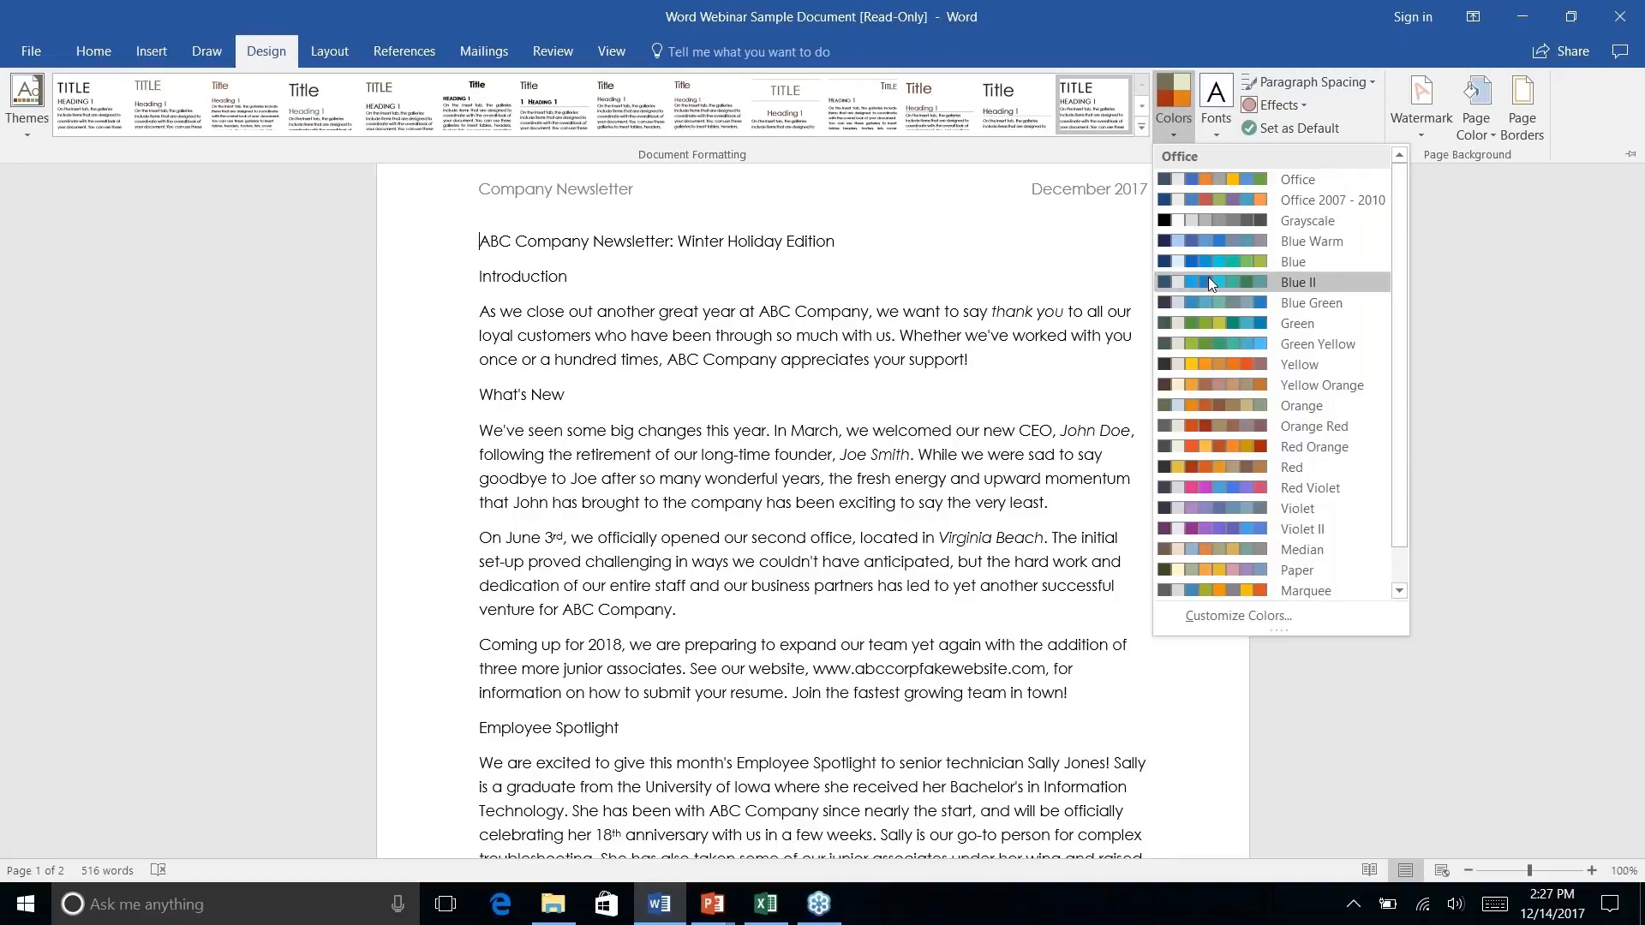
{"action": "scroll", "coordinate": [1208, 286], "scroll_direction": "down", "scroll_amount": 1}
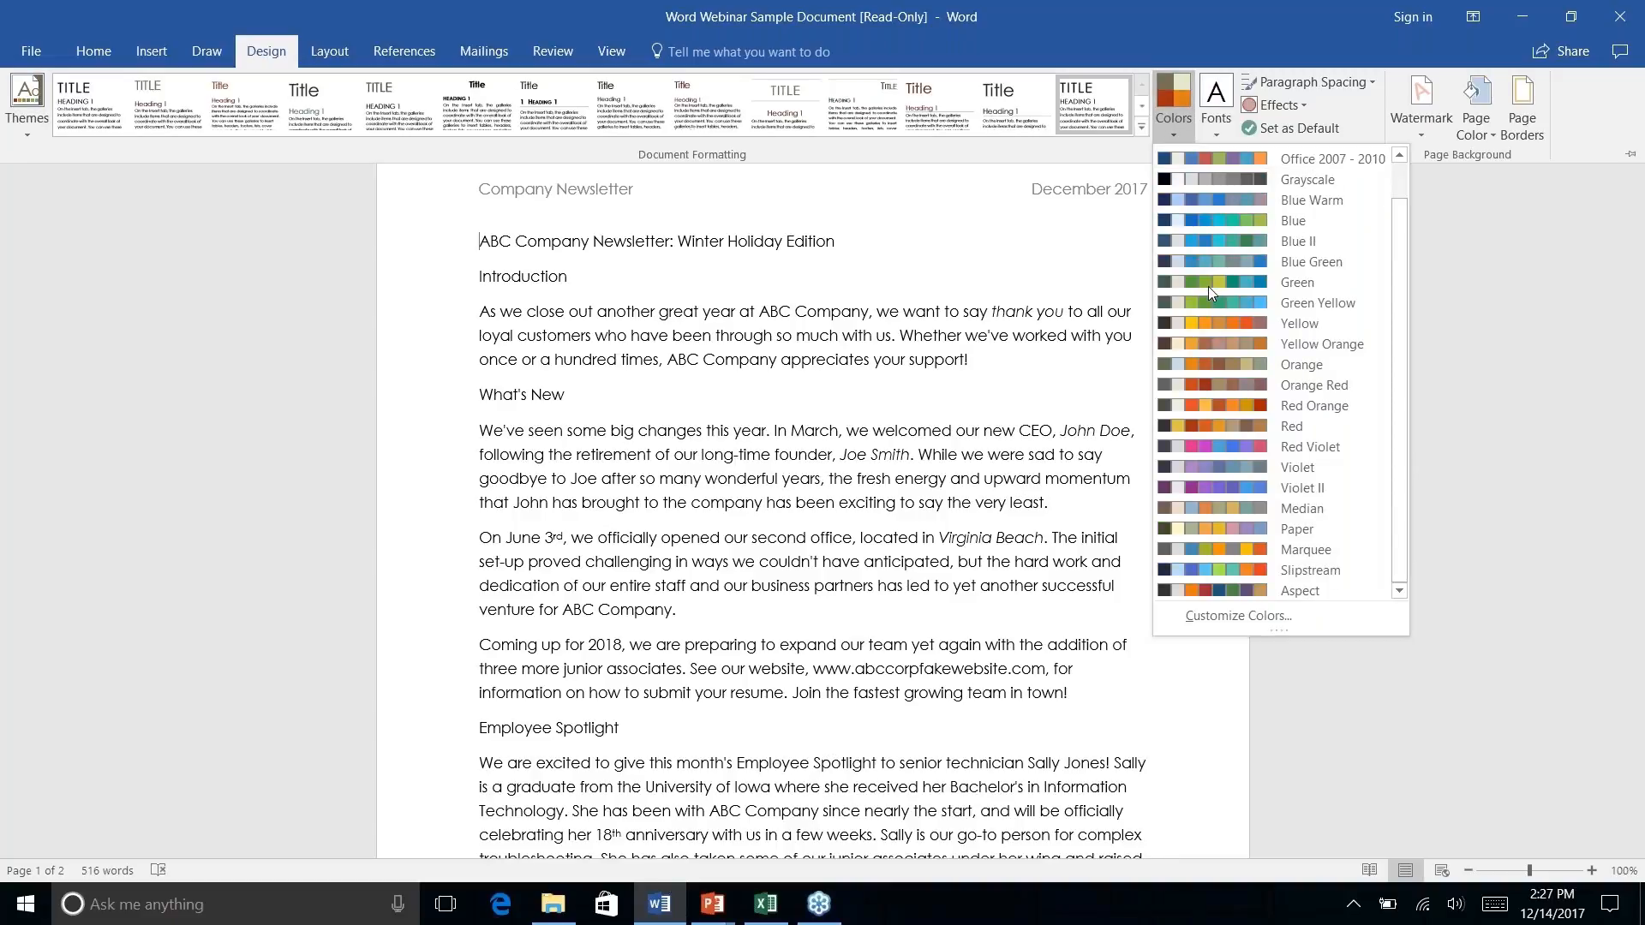
{"action": "scroll", "coordinate": [1208, 286], "scroll_direction": "up", "scroll_amount": 1}
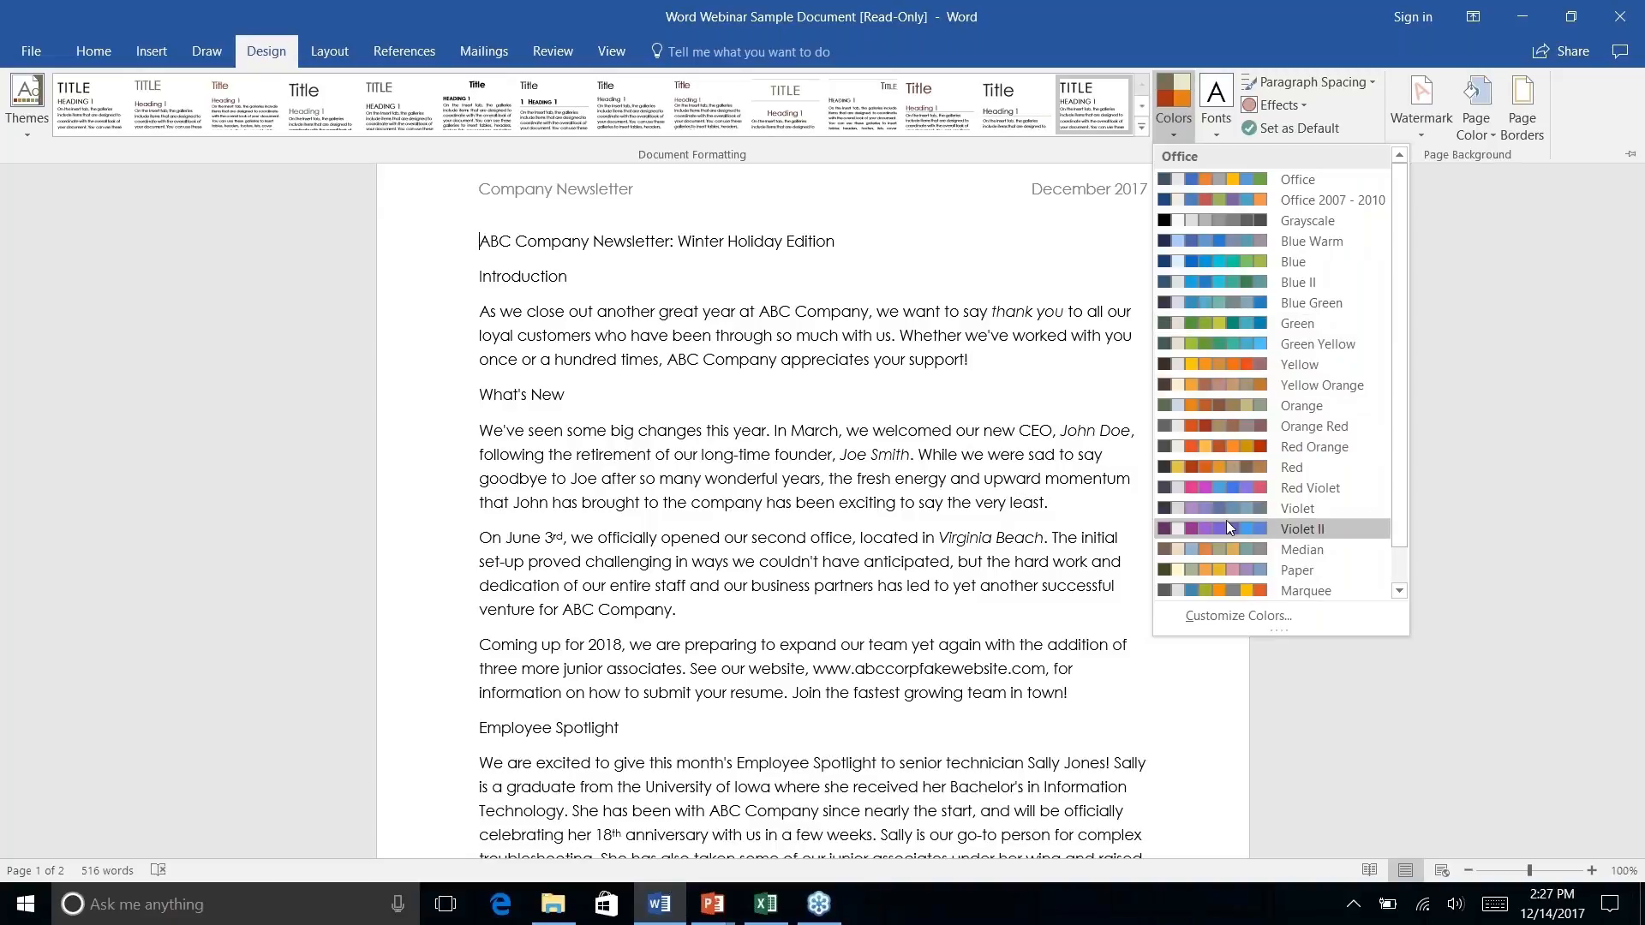
{"action": "right_click", "coordinate": [1230, 622]}
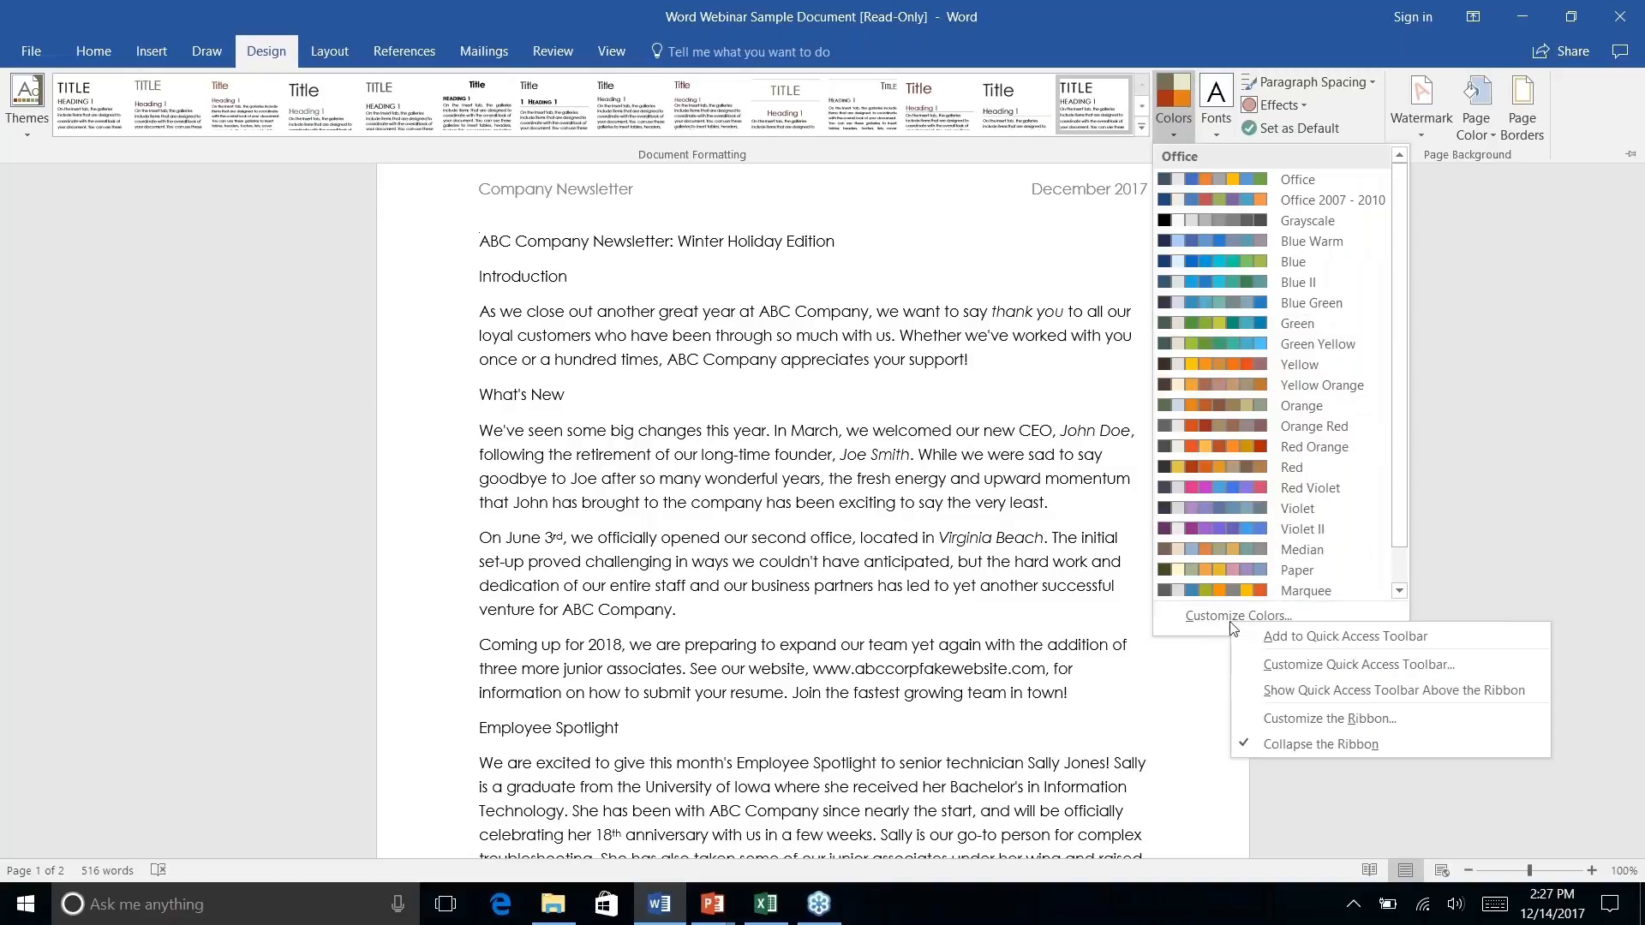
{"action": "left_click", "coordinate": [1224, 618]}
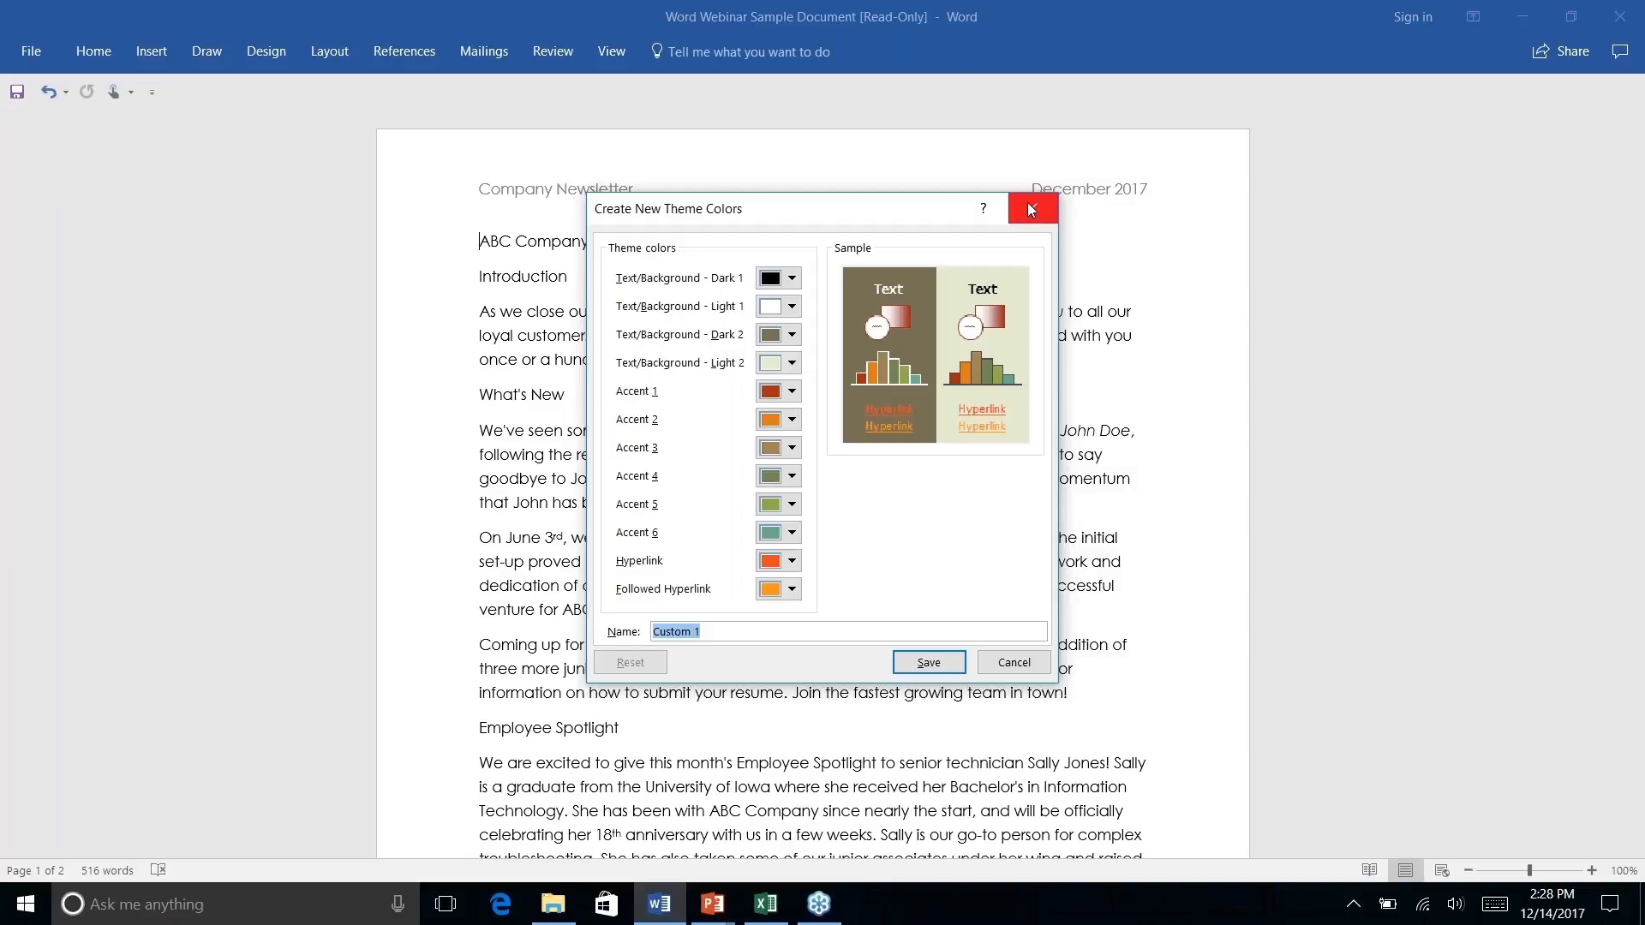
{"action": "left_click", "coordinate": [1009, 668]}
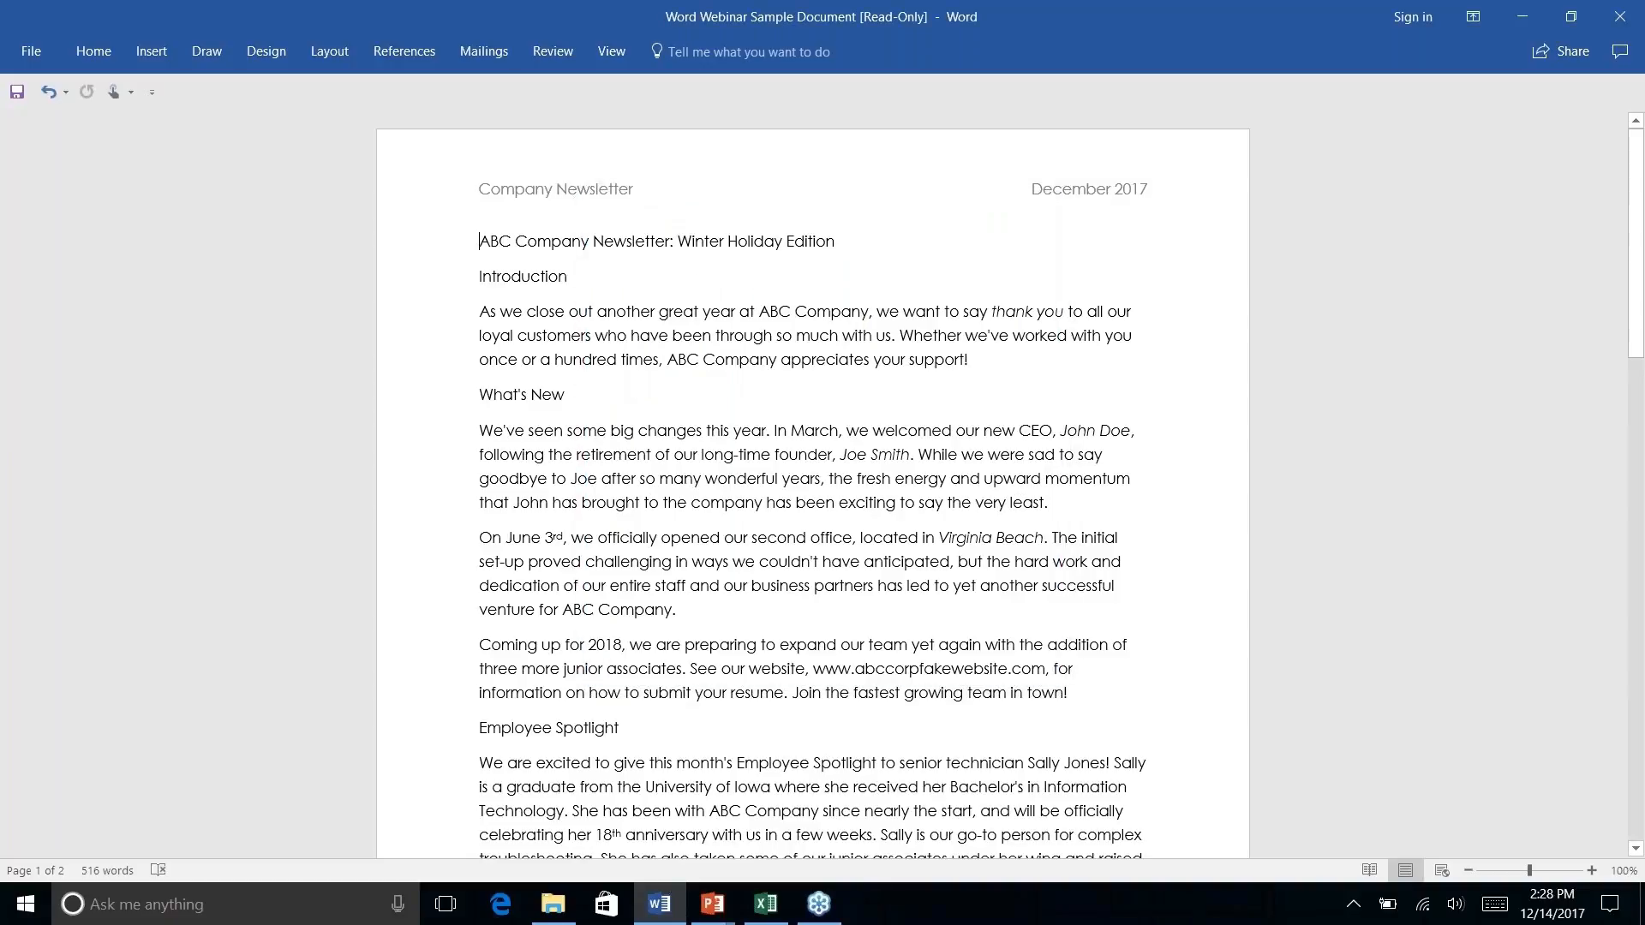
Browse the document style sets and apply the Feathered theme to the newsletter.
{"action": "left_click", "coordinate": [307, 54]}
{"action": "left_click", "coordinate": [265, 52]}
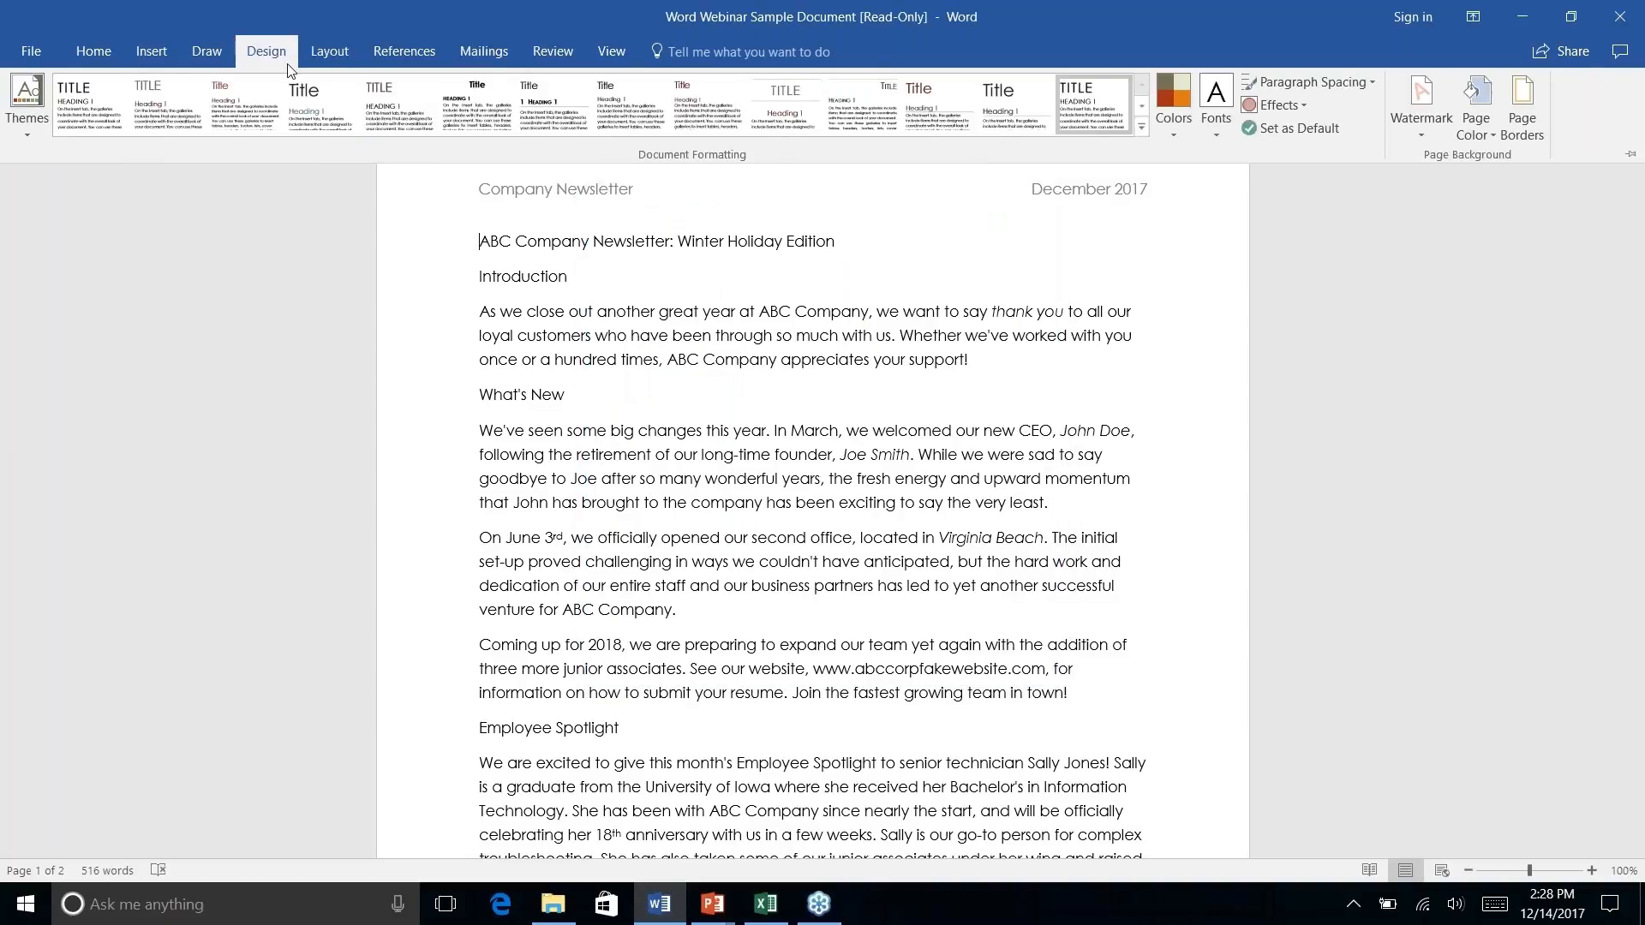
{"action": "left_click", "coordinate": [1144, 136]}
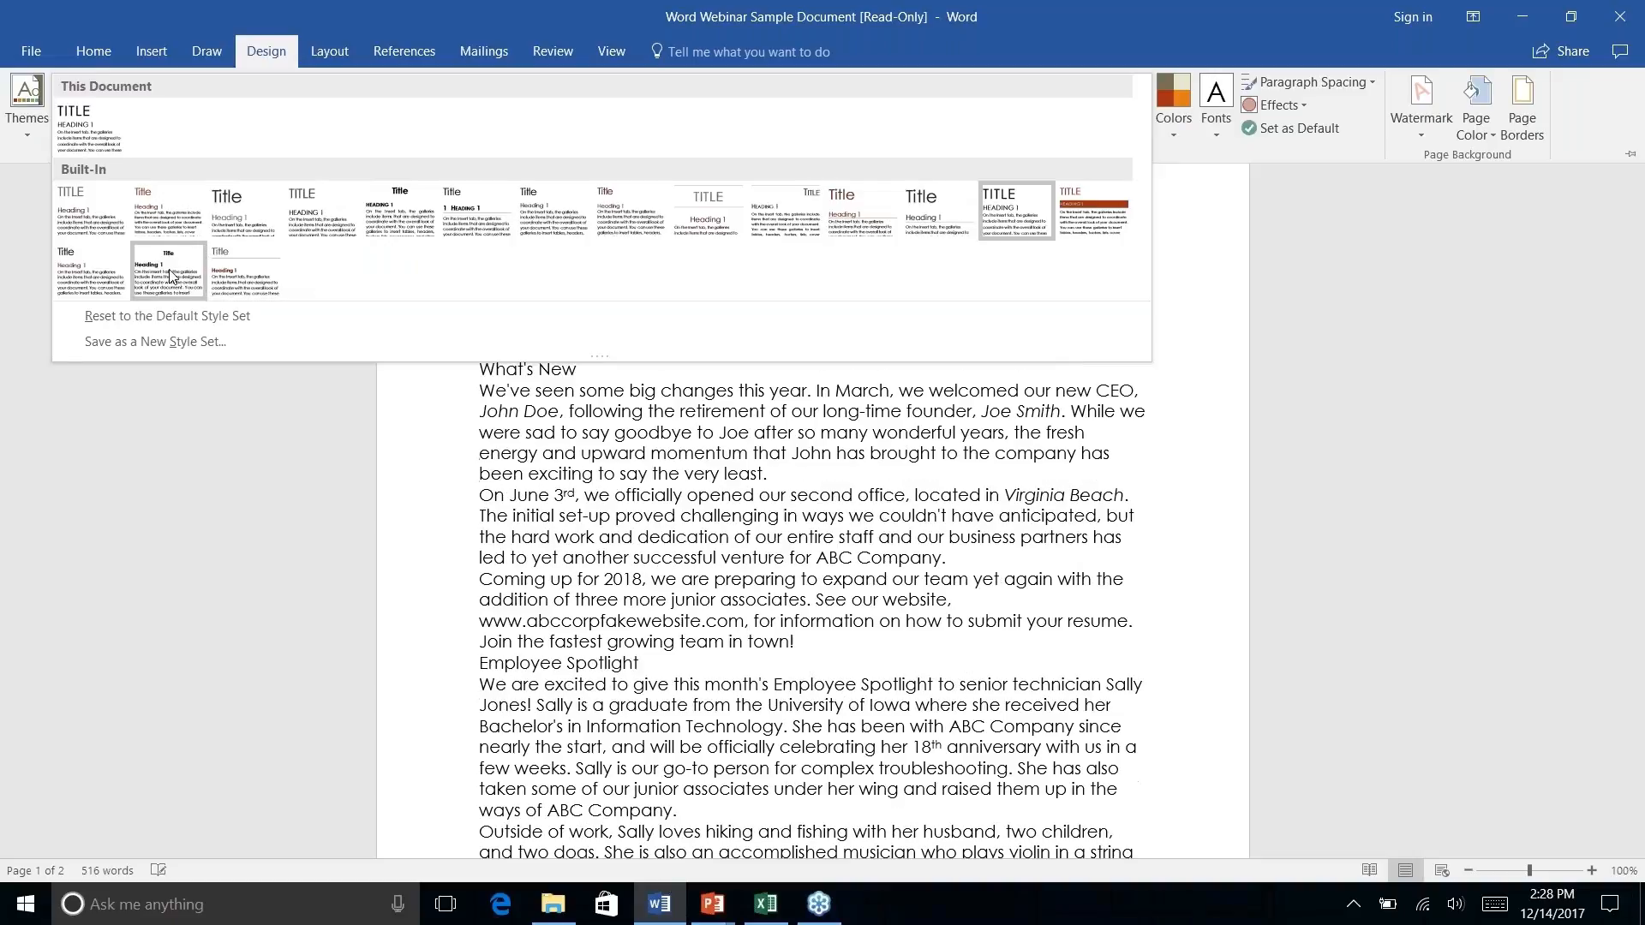
{"action": "left_click", "coordinate": [27, 112]}
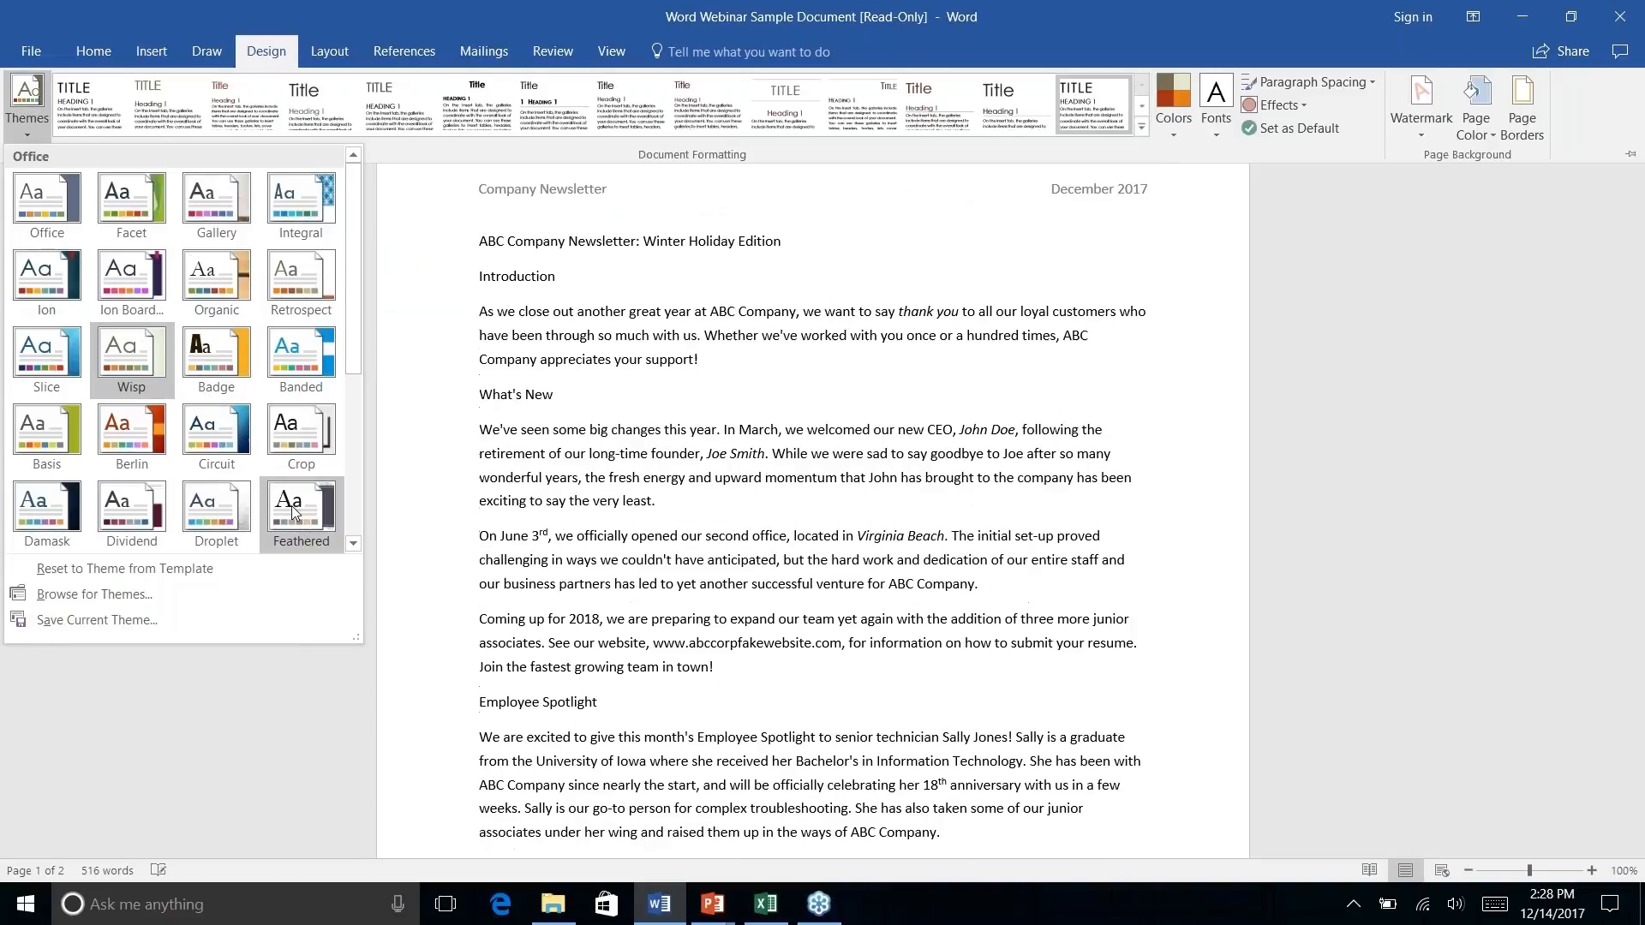
{"action": "right_click", "coordinate": [293, 511]}
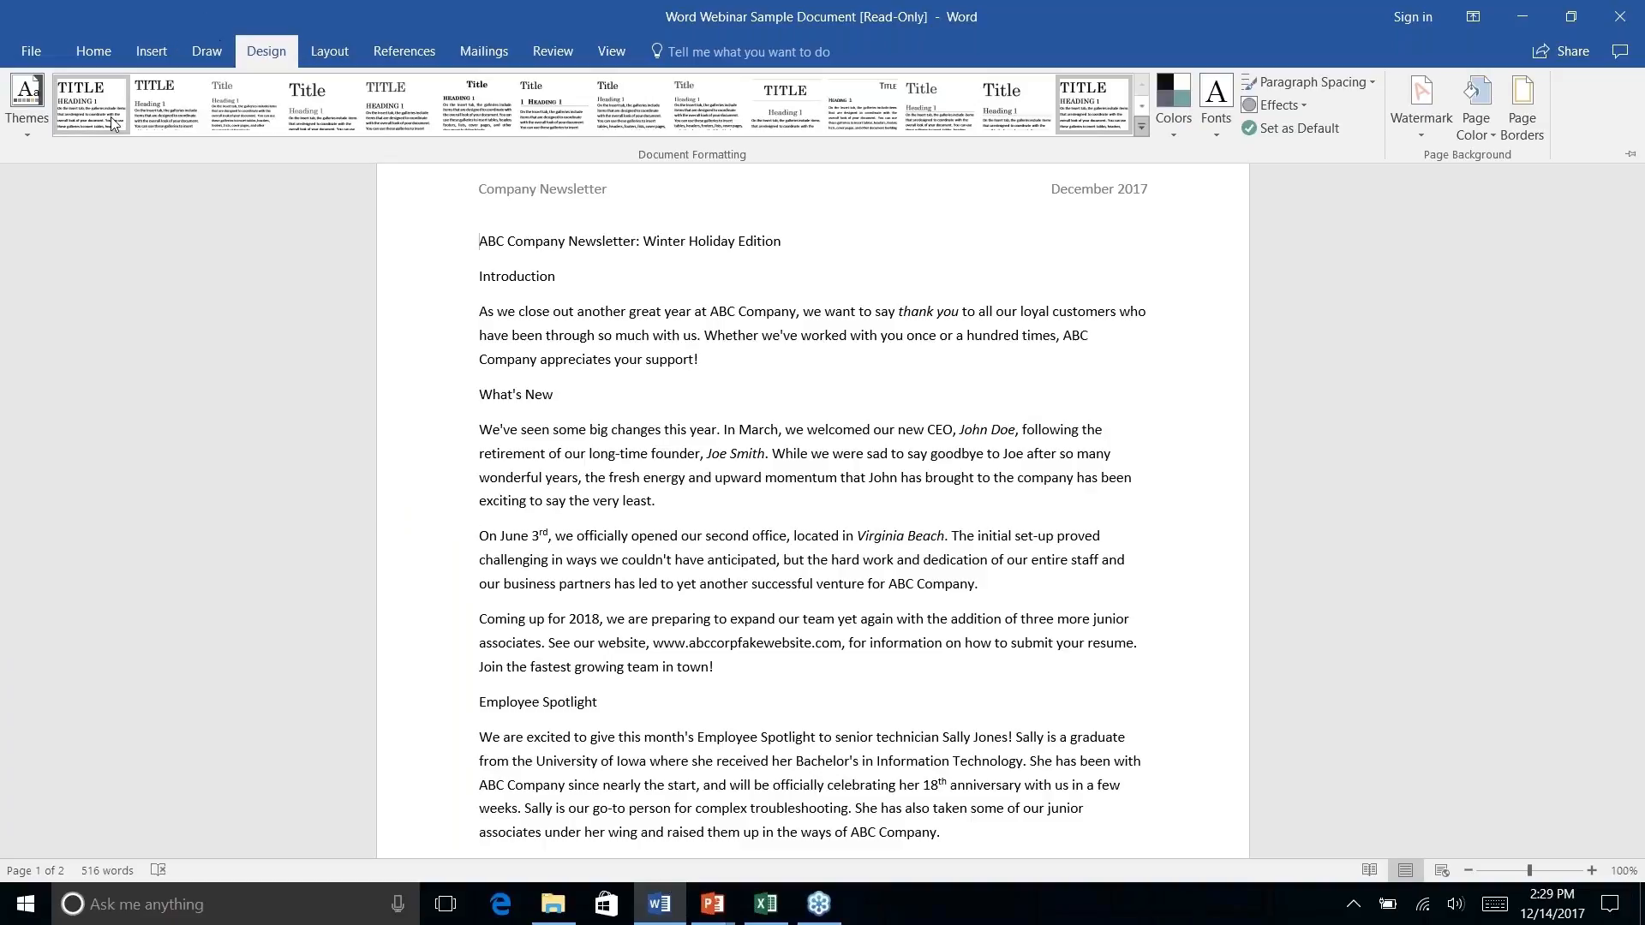
{"action": "left_click", "coordinate": [1080, 112]}
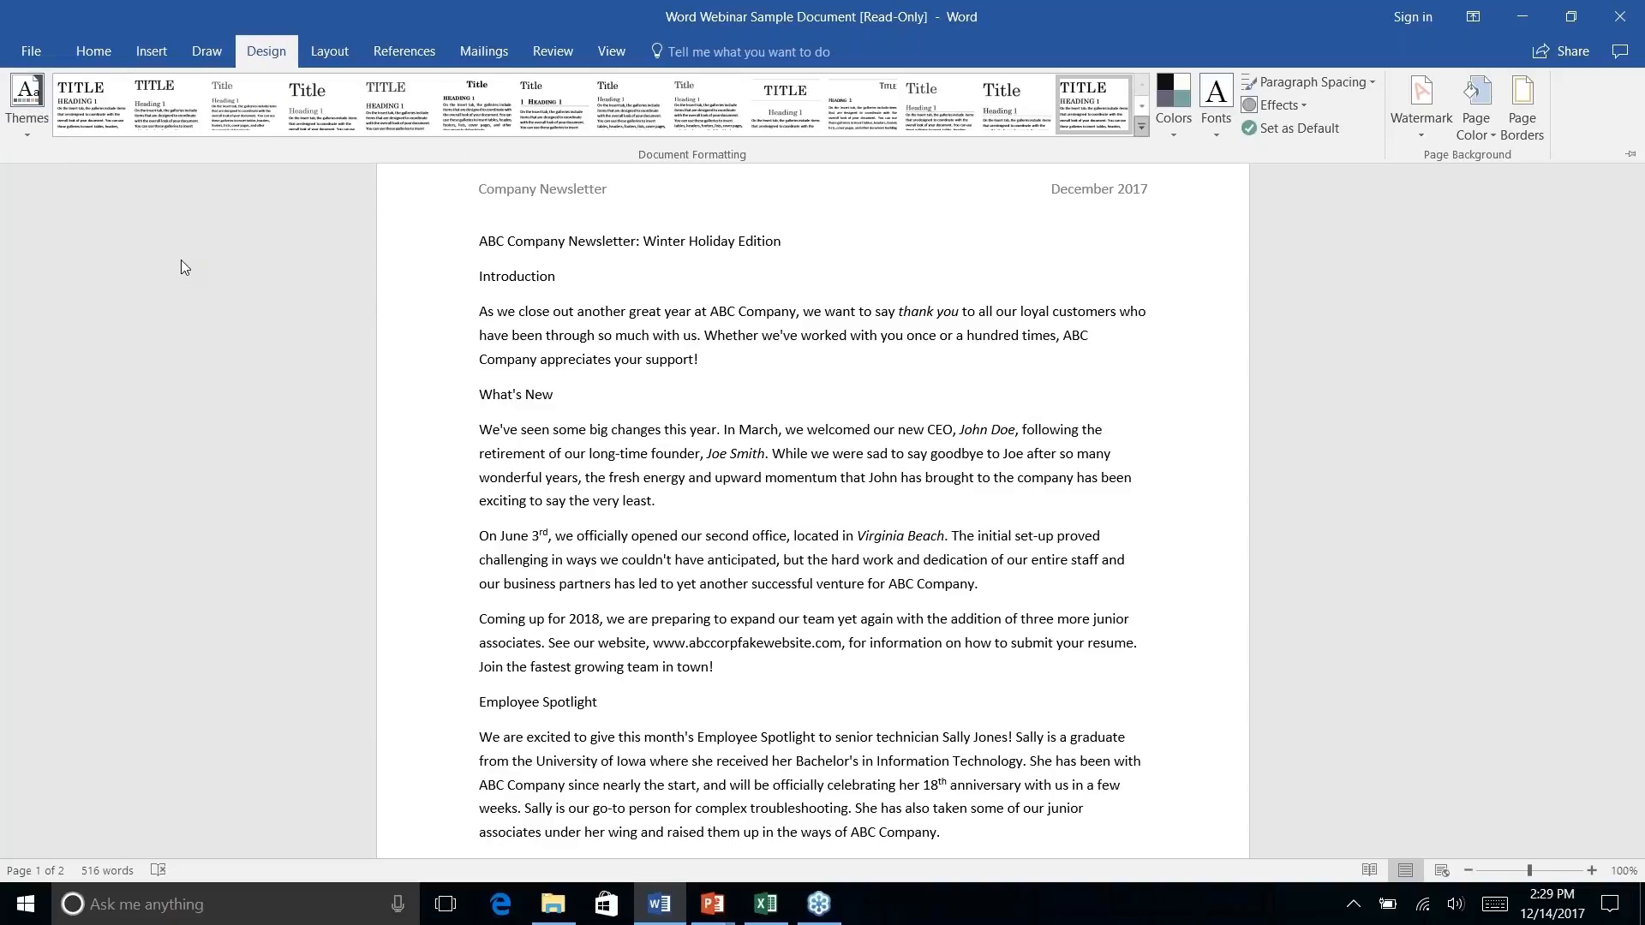
Review the available text styles and look through the newsletter's title and section headings.
{"action": "left_click", "coordinate": [155, 51]}
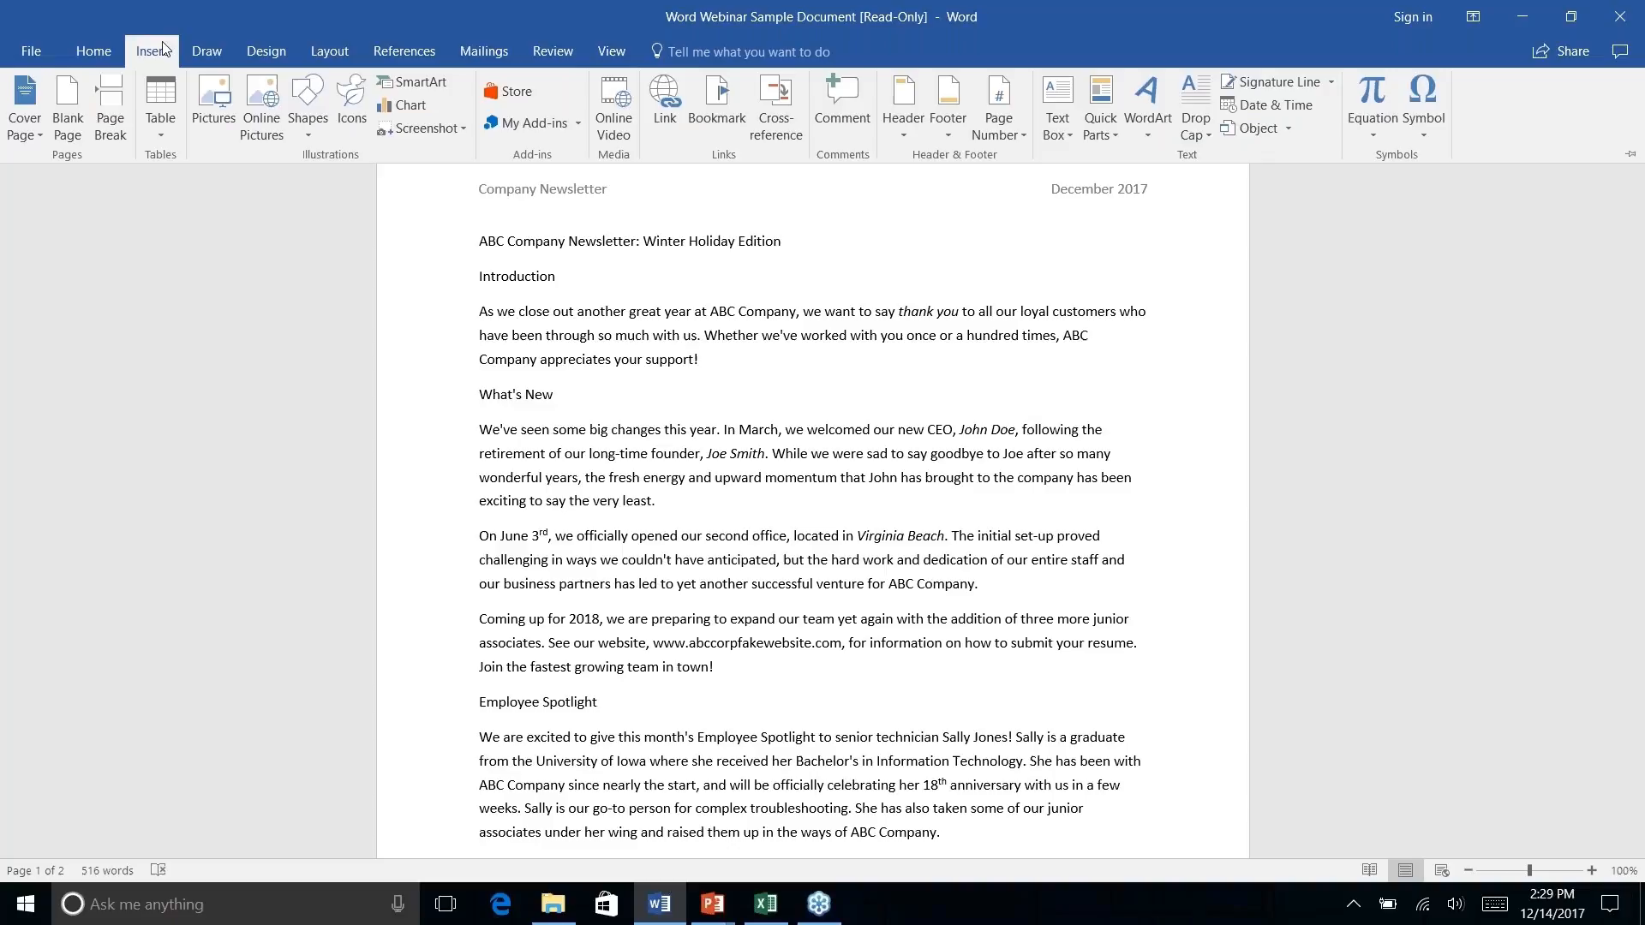
{"action": "left_click", "coordinate": [208, 50]}
{"action": "left_click", "coordinate": [107, 49]}
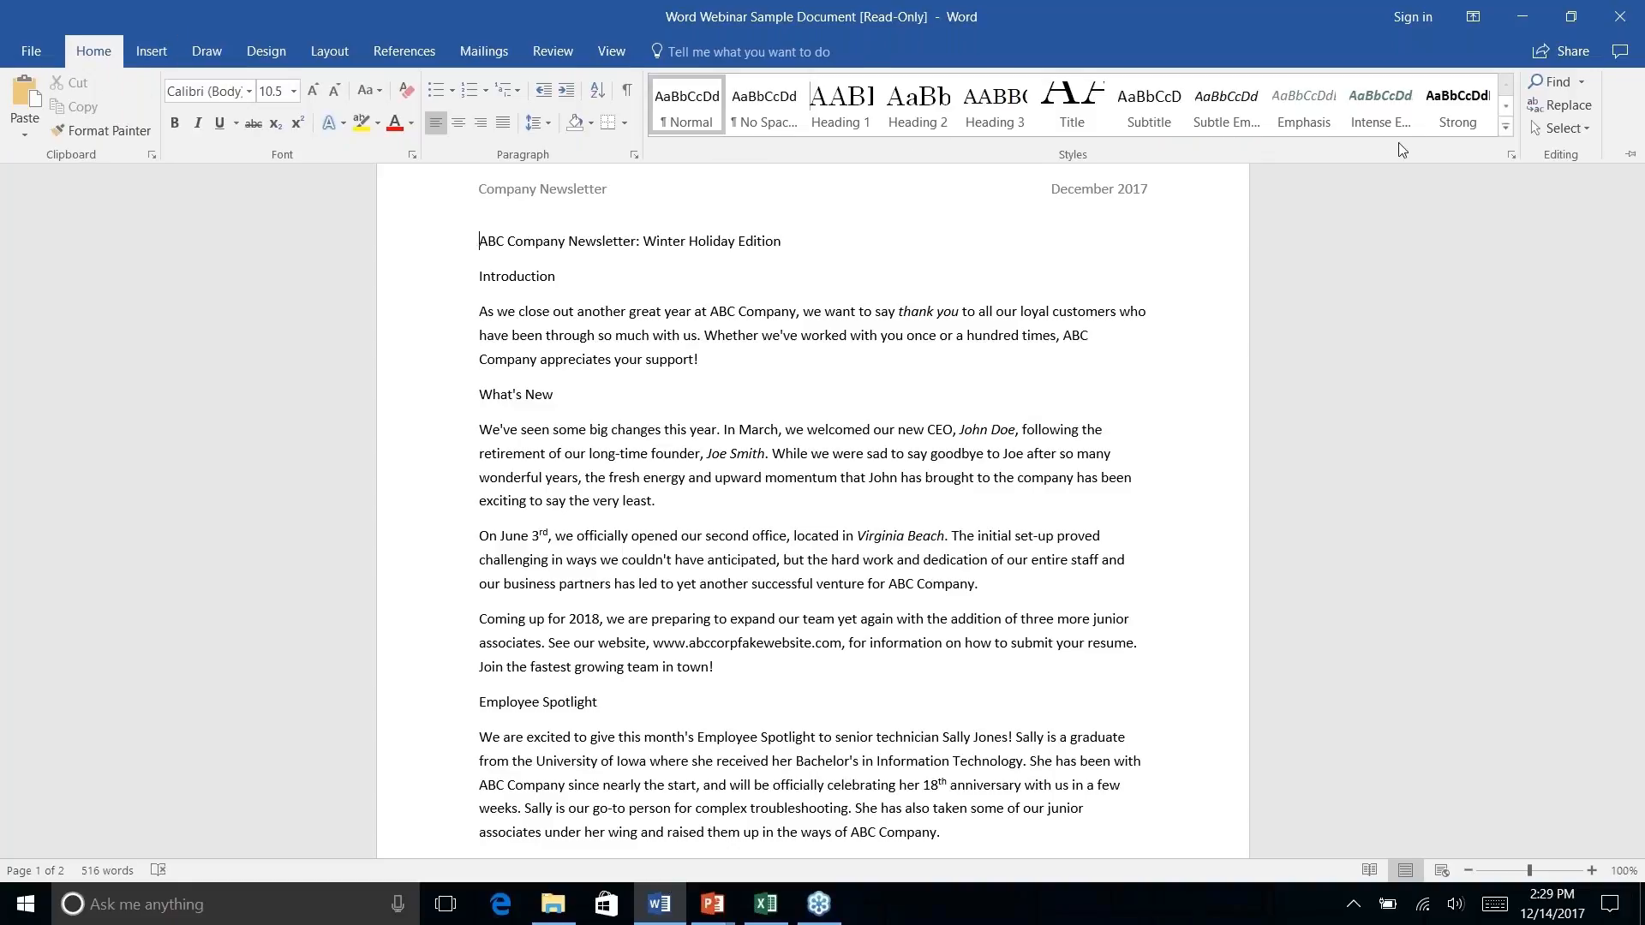
{"action": "key", "text": "ctrl+F1"}
{"action": "scroll", "coordinate": [814, 480], "scroll_direction": "down", "scroll_amount": 5}
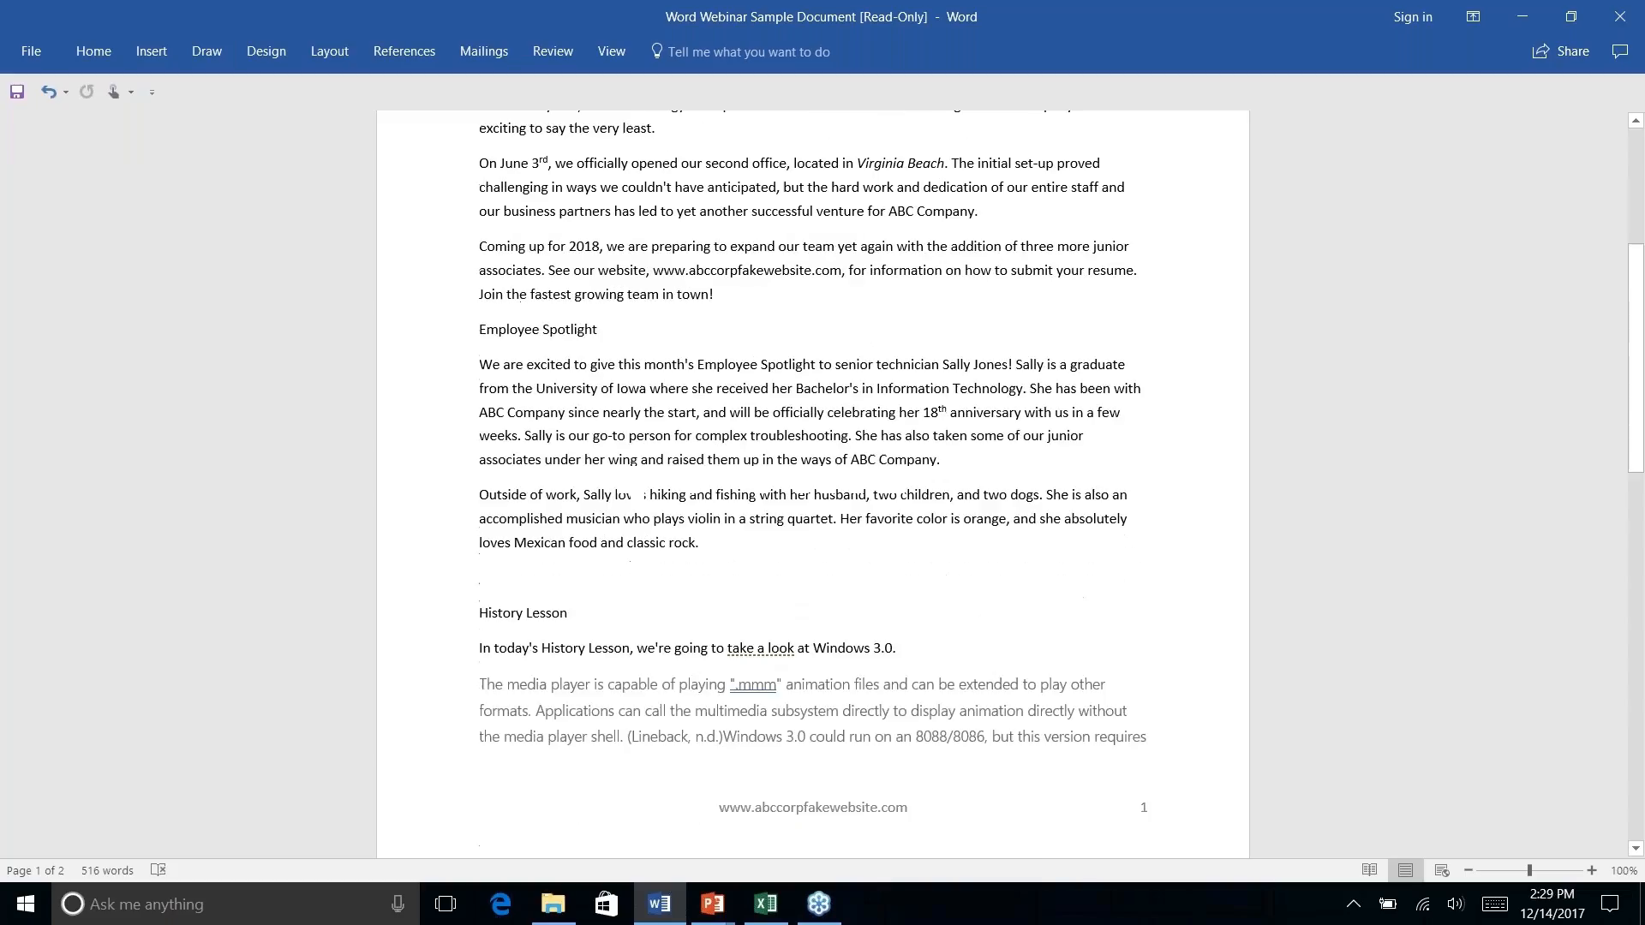
{"action": "scroll", "coordinate": [814, 480], "scroll_direction": "up", "scroll_amount": 5}
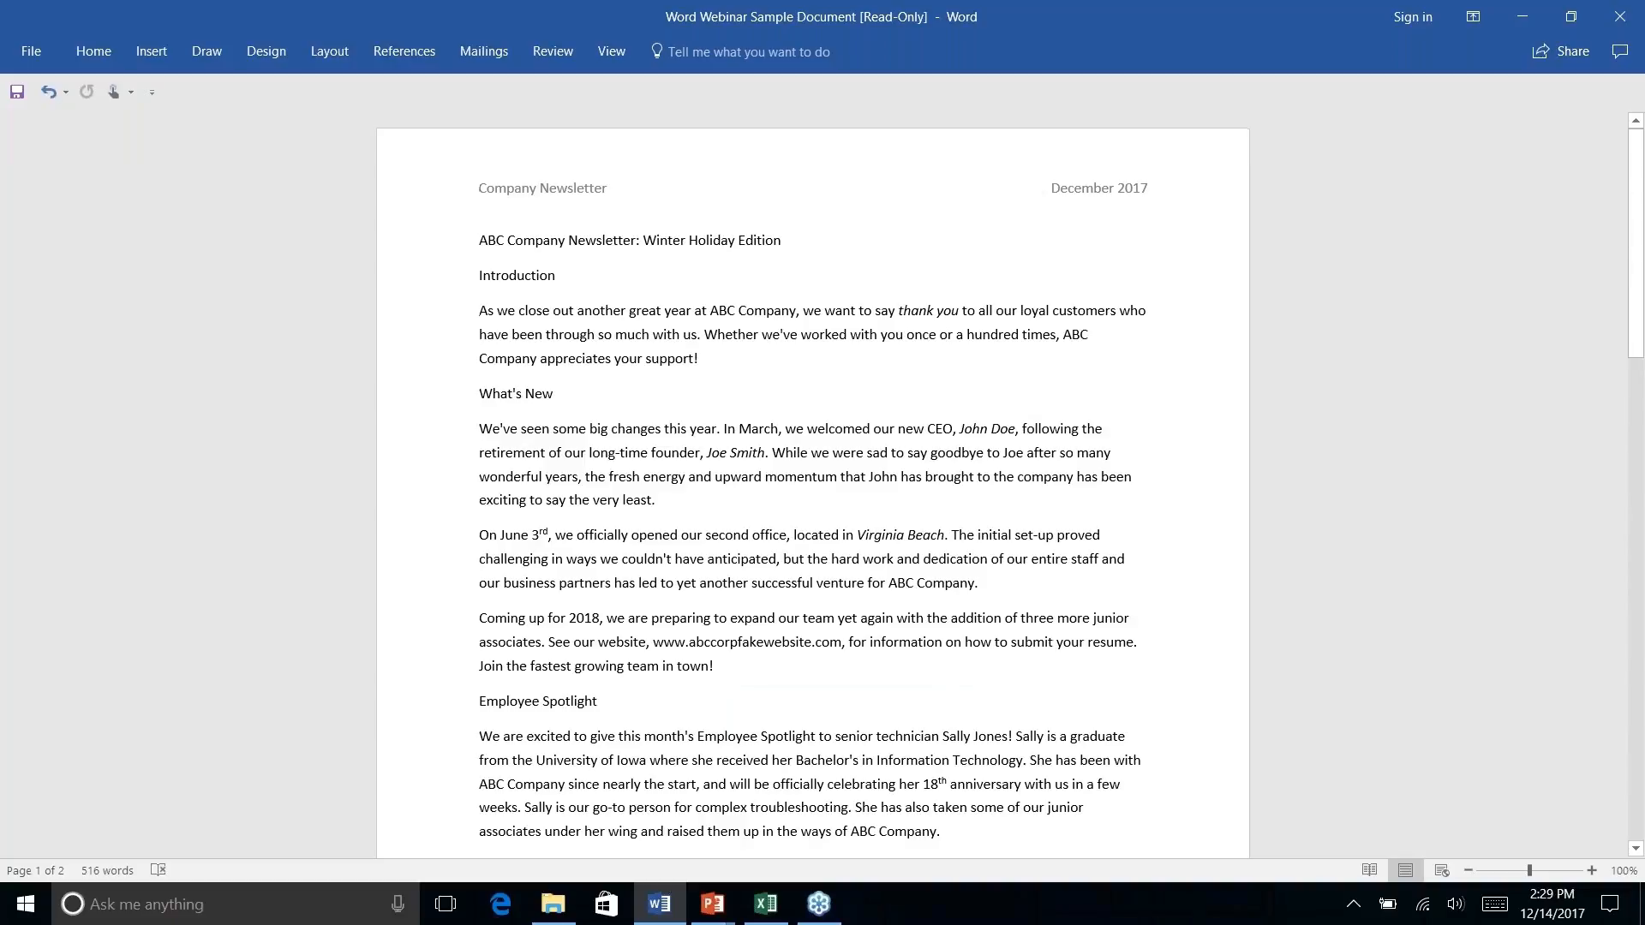
{"action": "scroll", "coordinate": [814, 480], "scroll_direction": "down", "scroll_amount": 5}
{"action": "scroll", "coordinate": [814, 480], "scroll_direction": "down", "scroll_amount": 4}
{"action": "scroll", "coordinate": [814, 480], "scroll_direction": "up", "scroll_amount": 10}
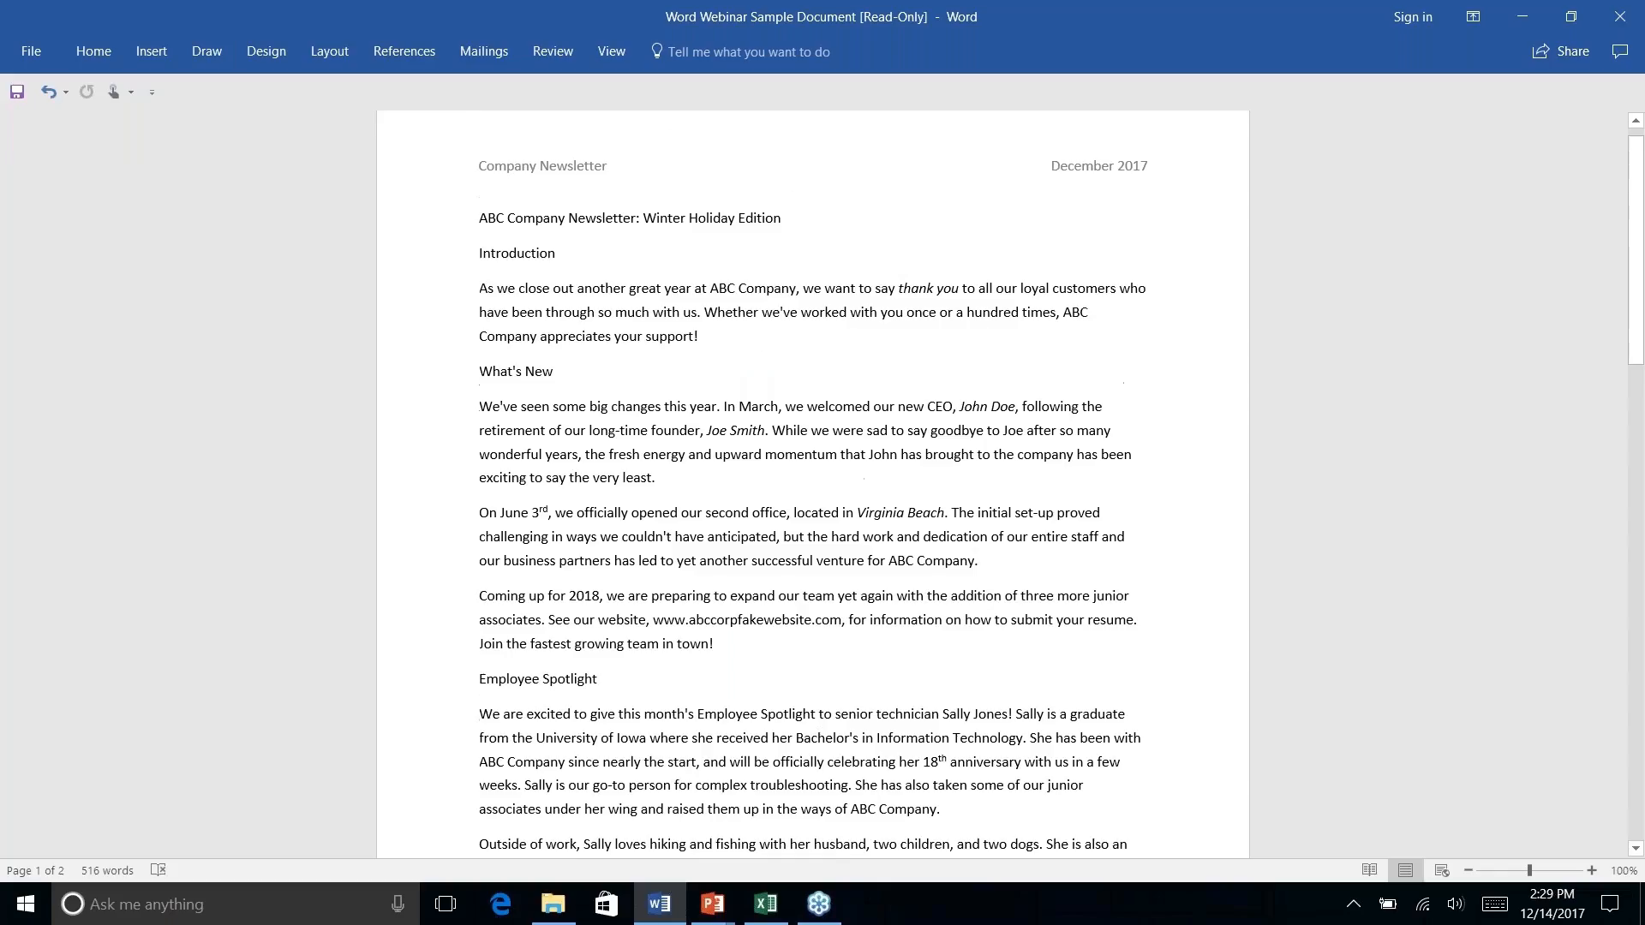
Apply the Title style to the line "ABC Company Newsletter: Winter Holiday Edition".
{"action": "left_click", "coordinate": [106, 54]}
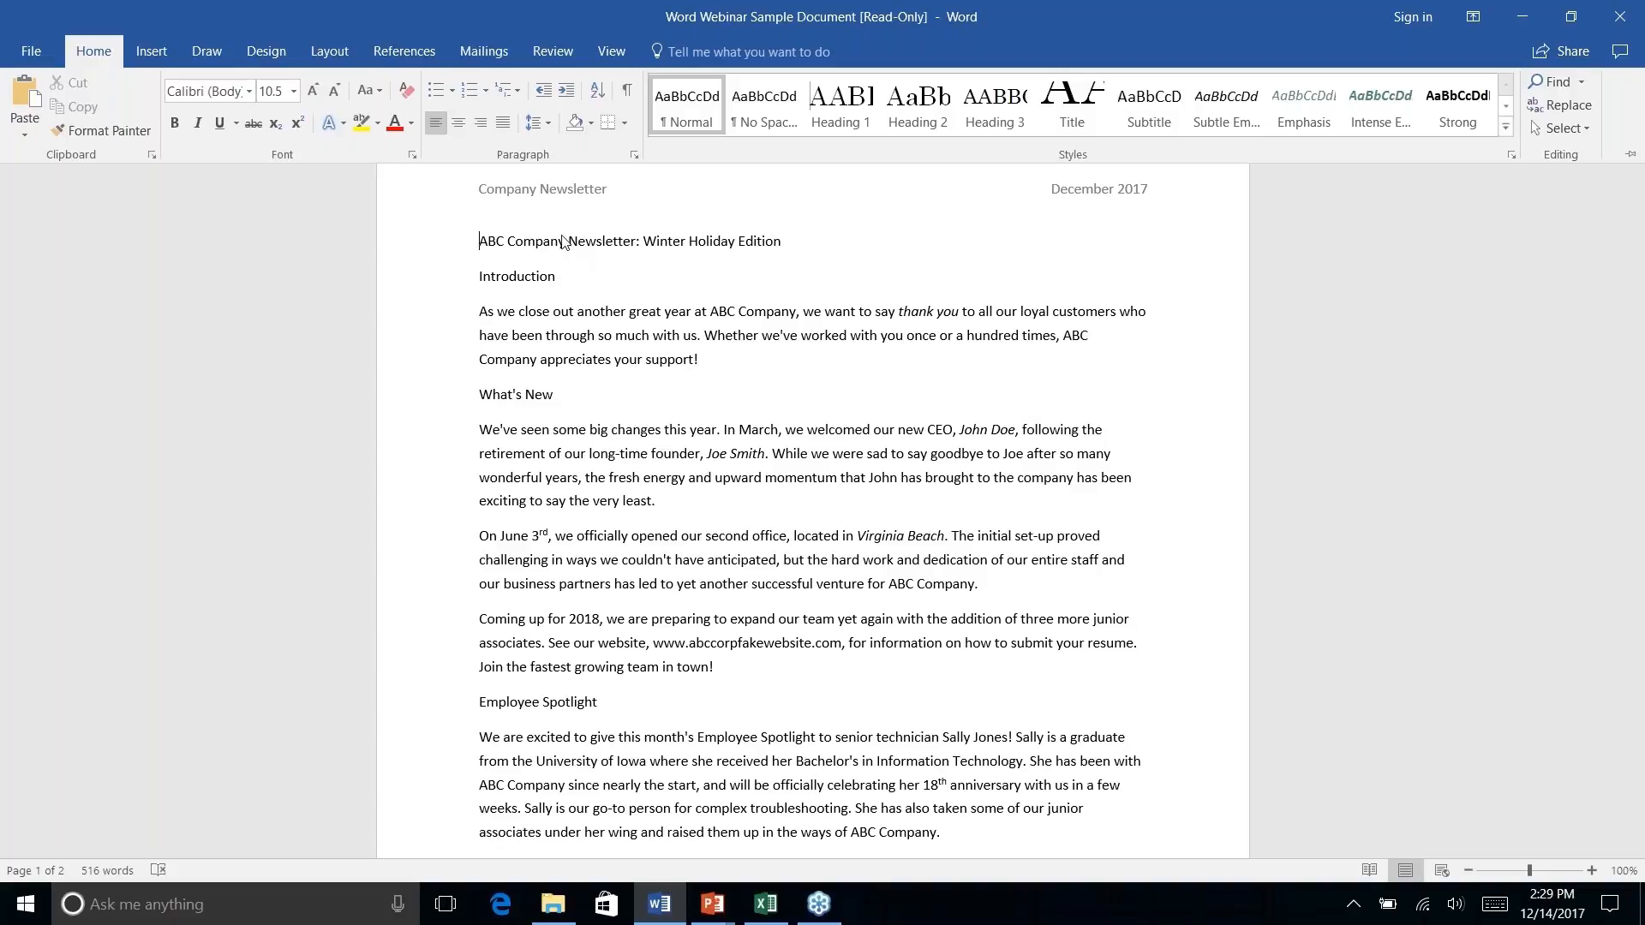
{"action": "left_click", "coordinate": [566, 241]}
{"action": "triple_click", "coordinate": [599, 242]}
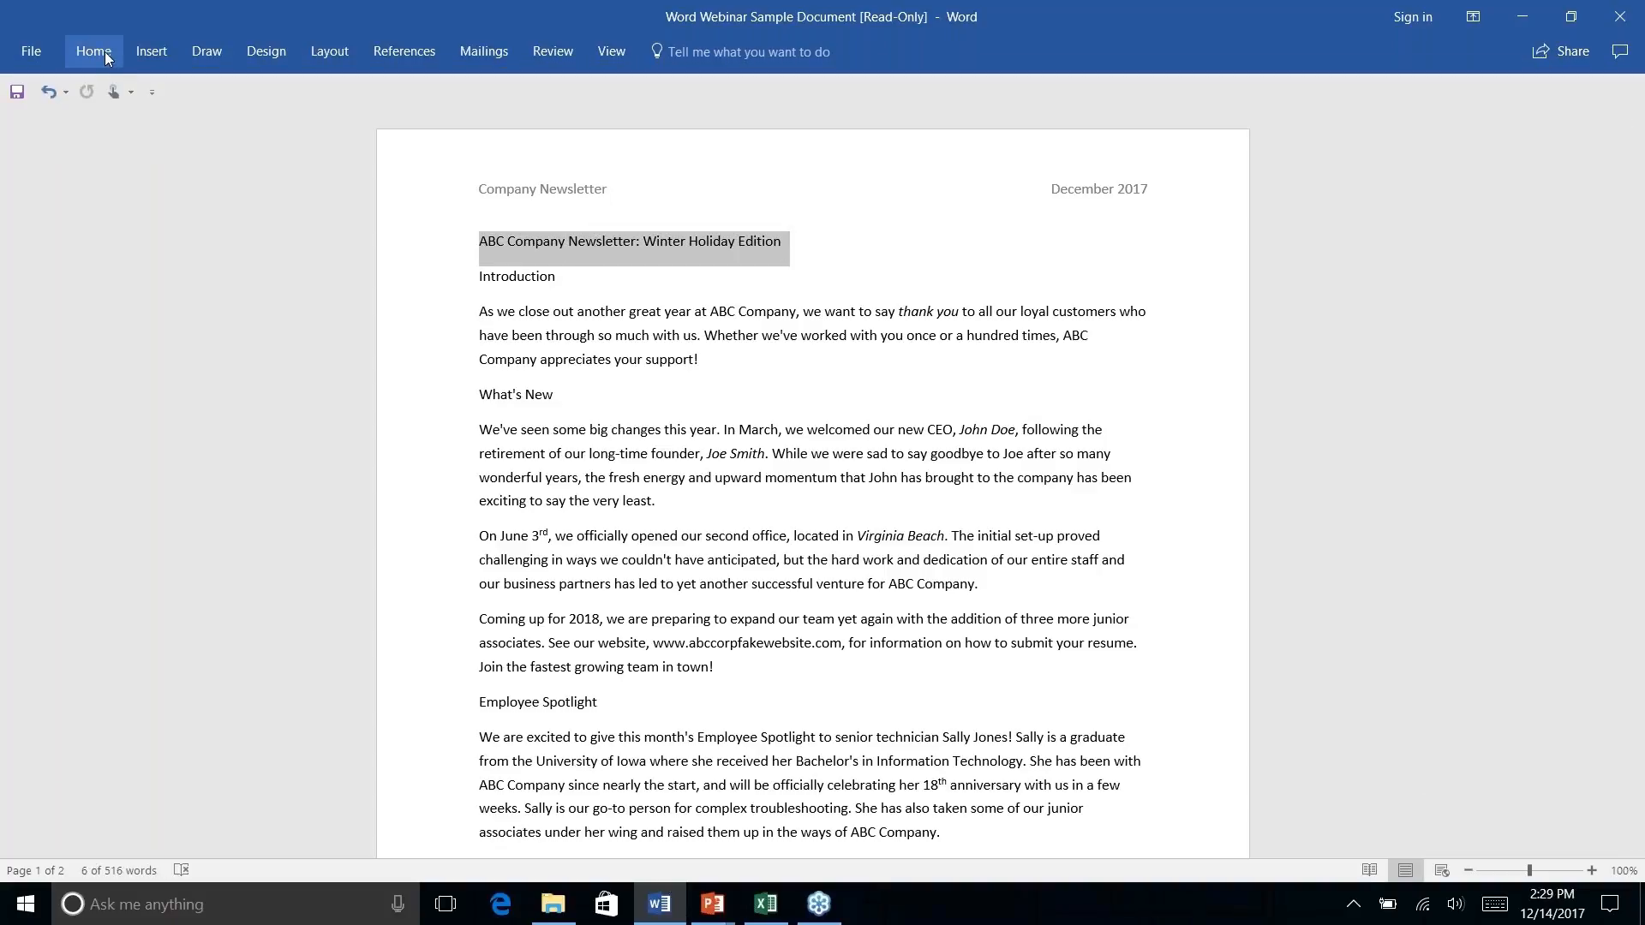
{"action": "left_click", "coordinate": [94, 52]}
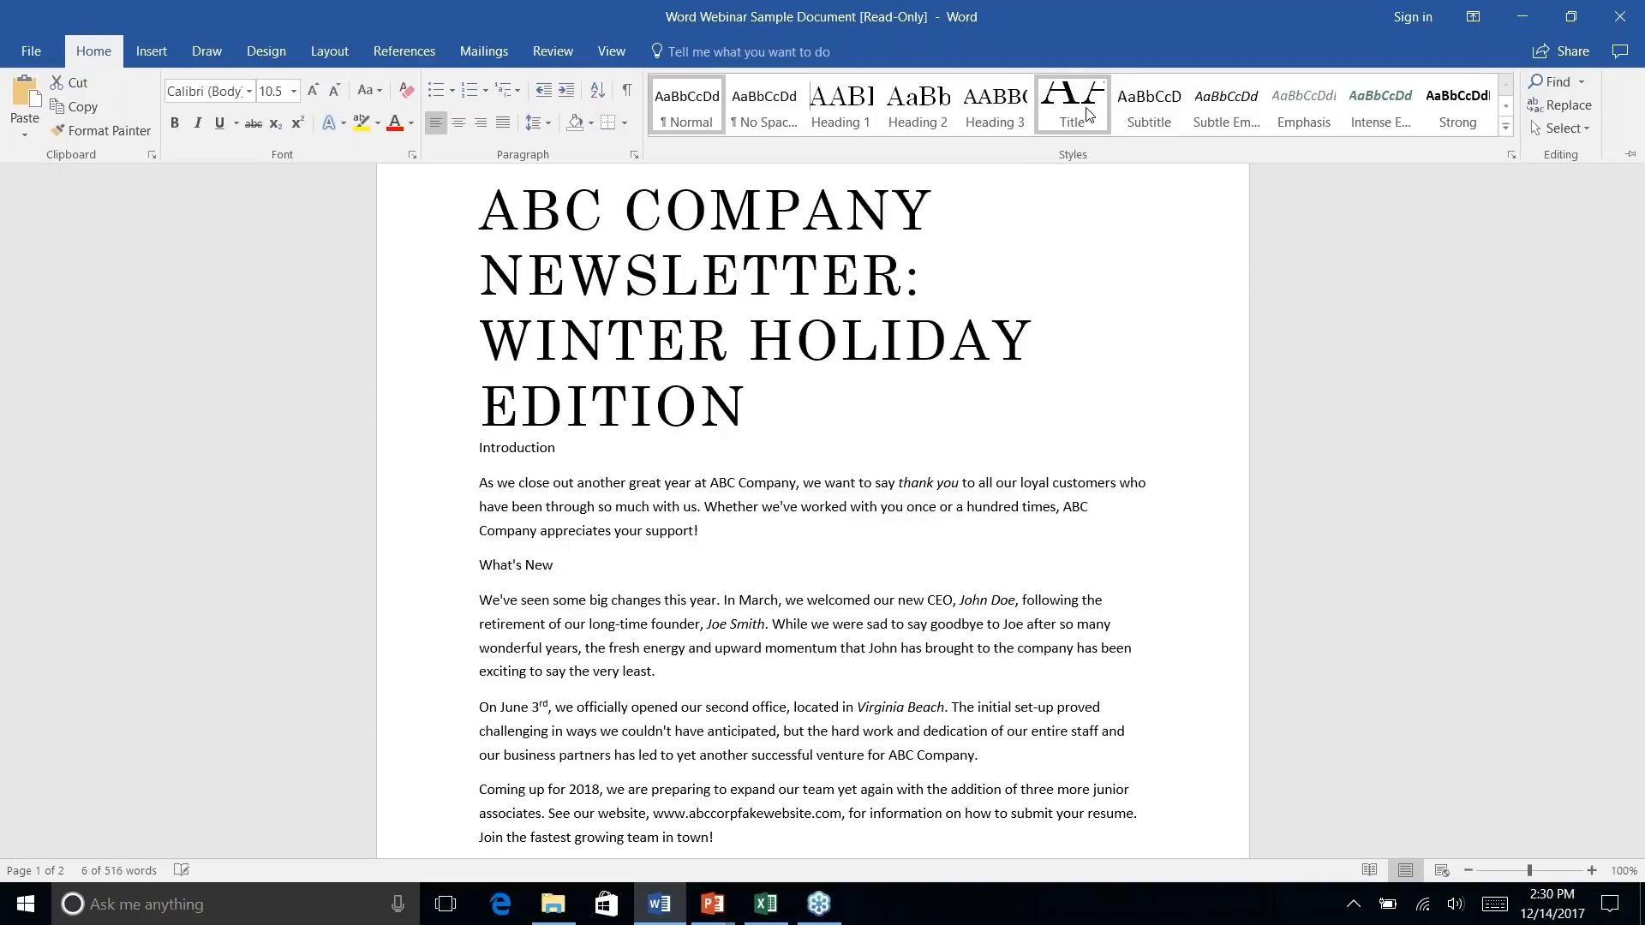
{"action": "left_click", "coordinate": [1088, 115]}
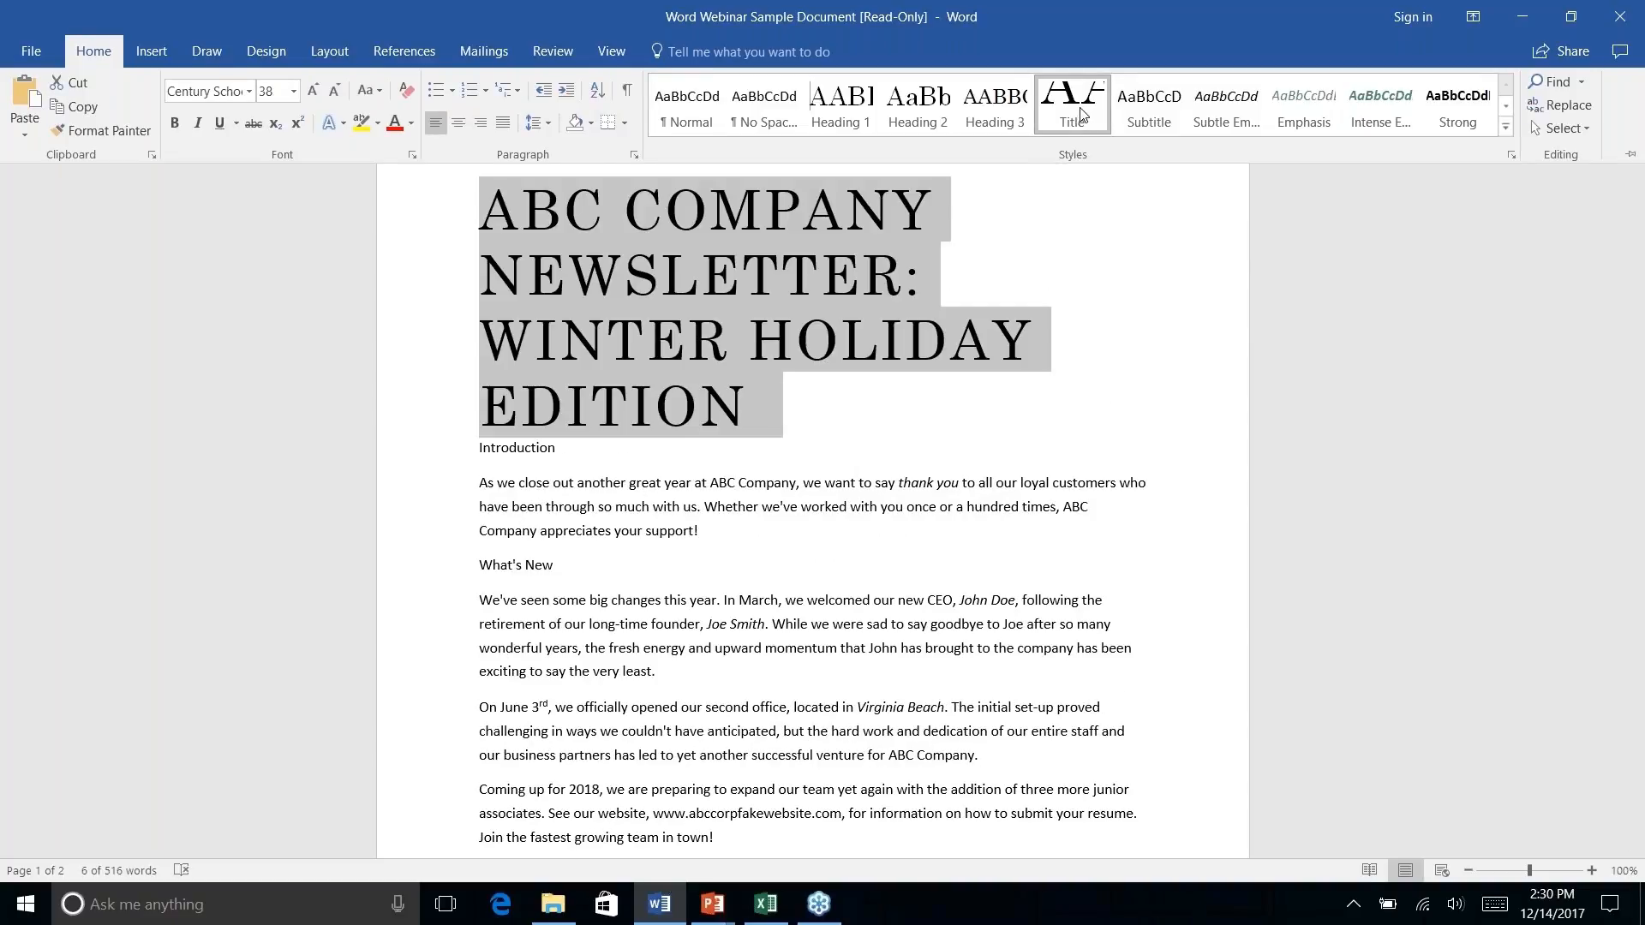
{"action": "left_click", "coordinate": [1082, 113]}
{"action": "key", "text": "ctrl+F1"}
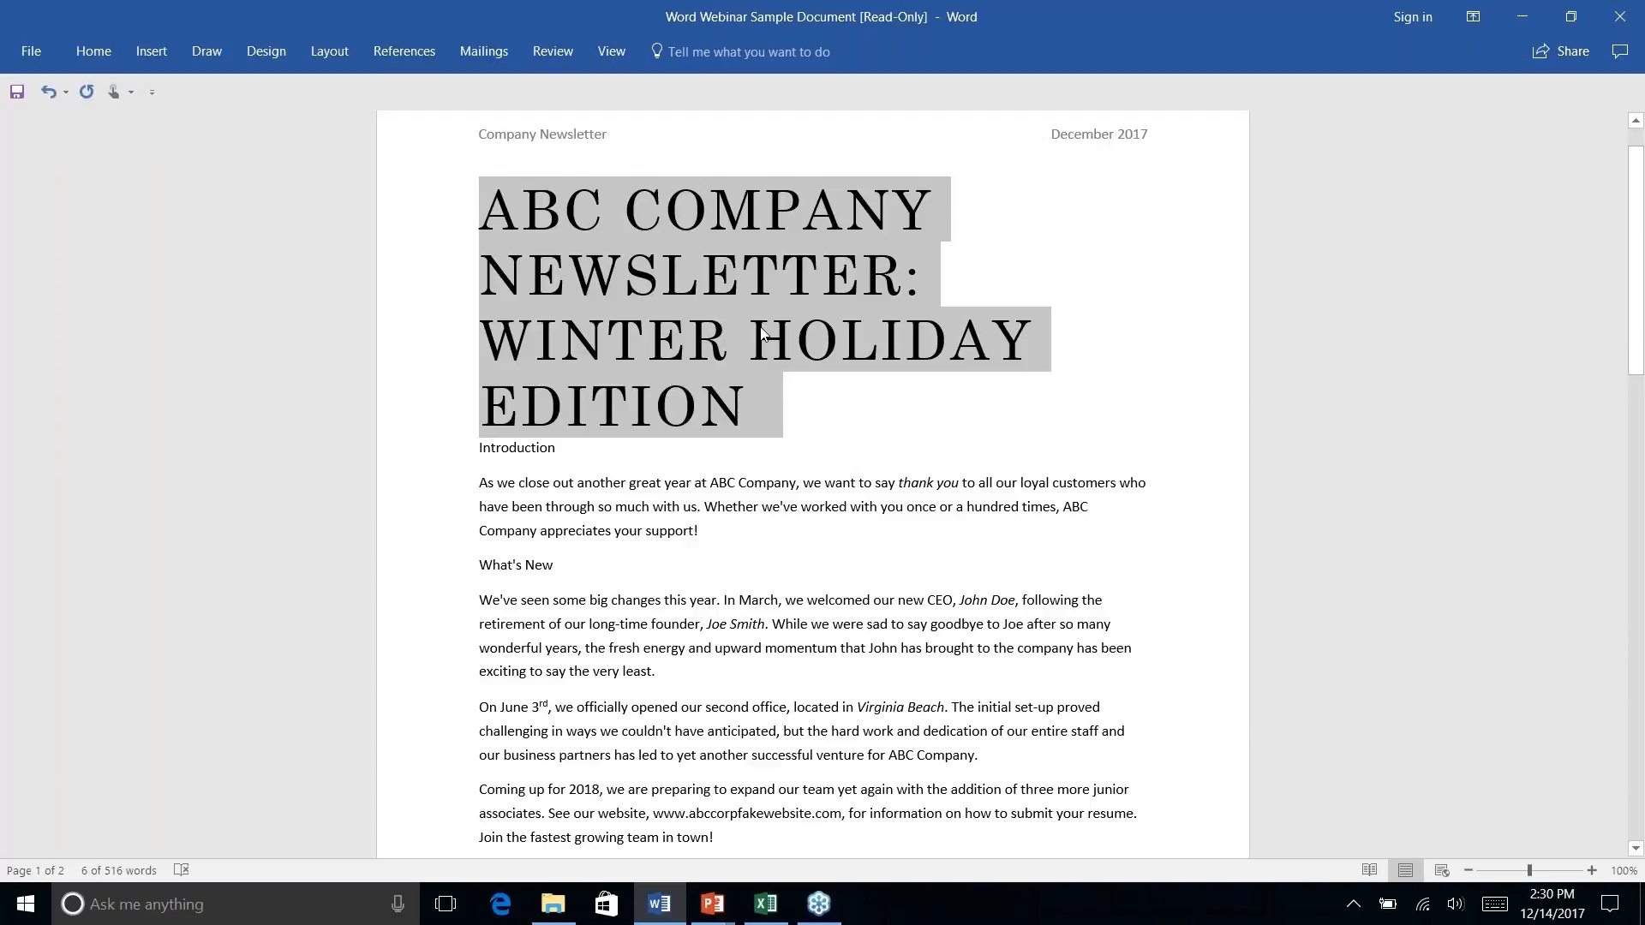
{"action": "right_click", "coordinate": [89, 50]}
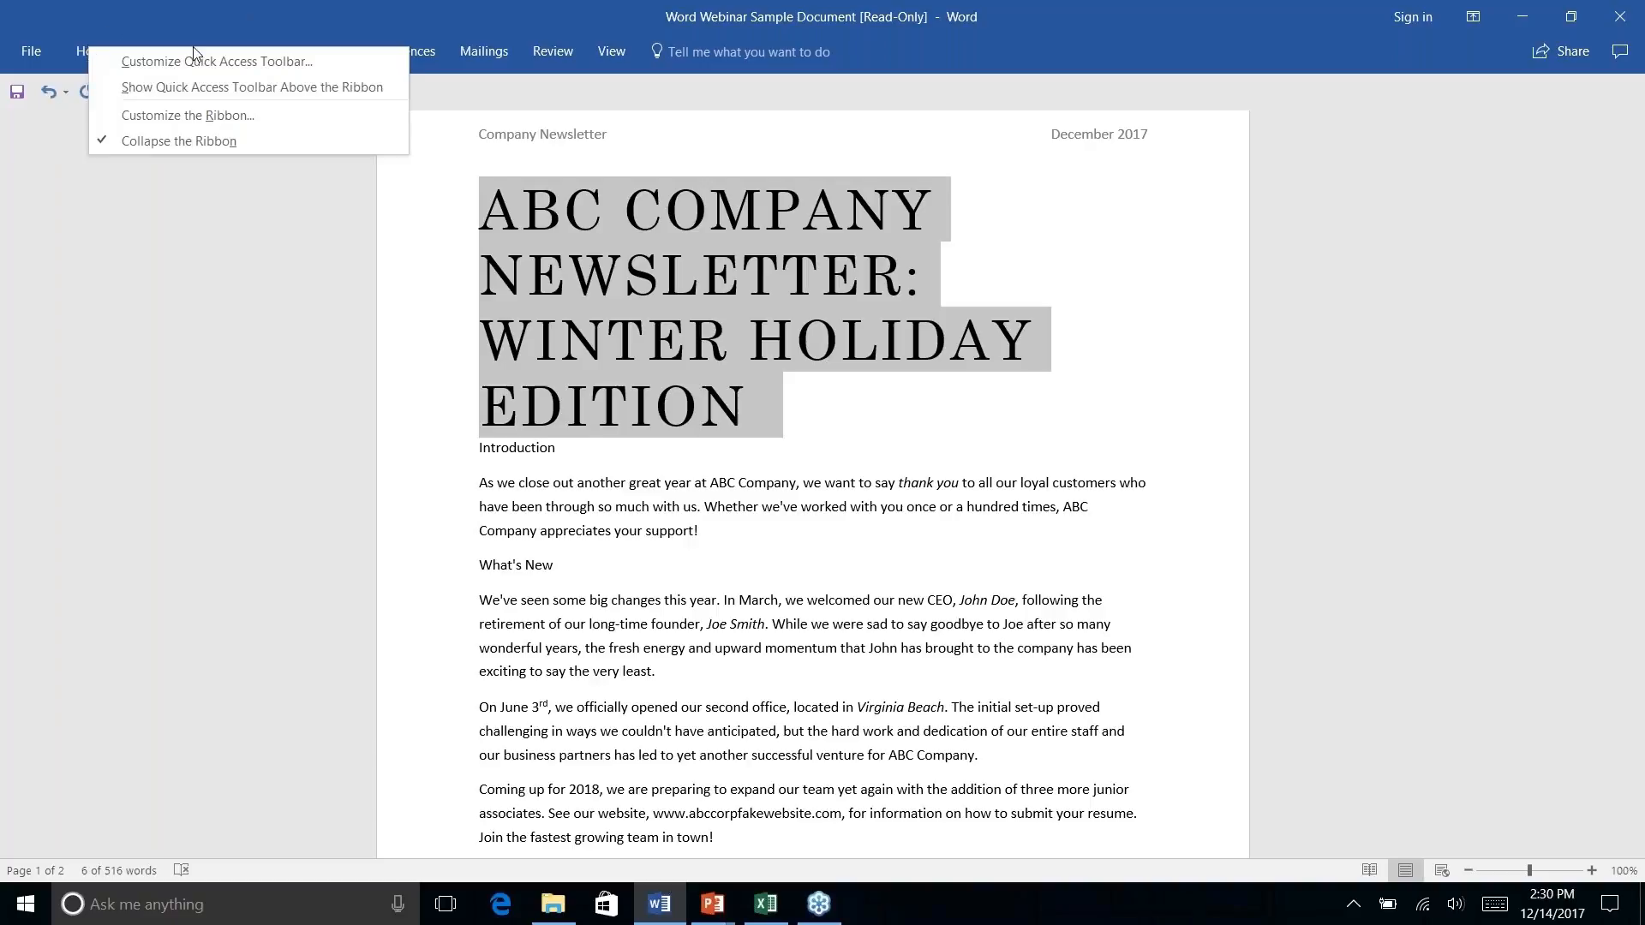
{"action": "left_click", "coordinate": [410, 259]}
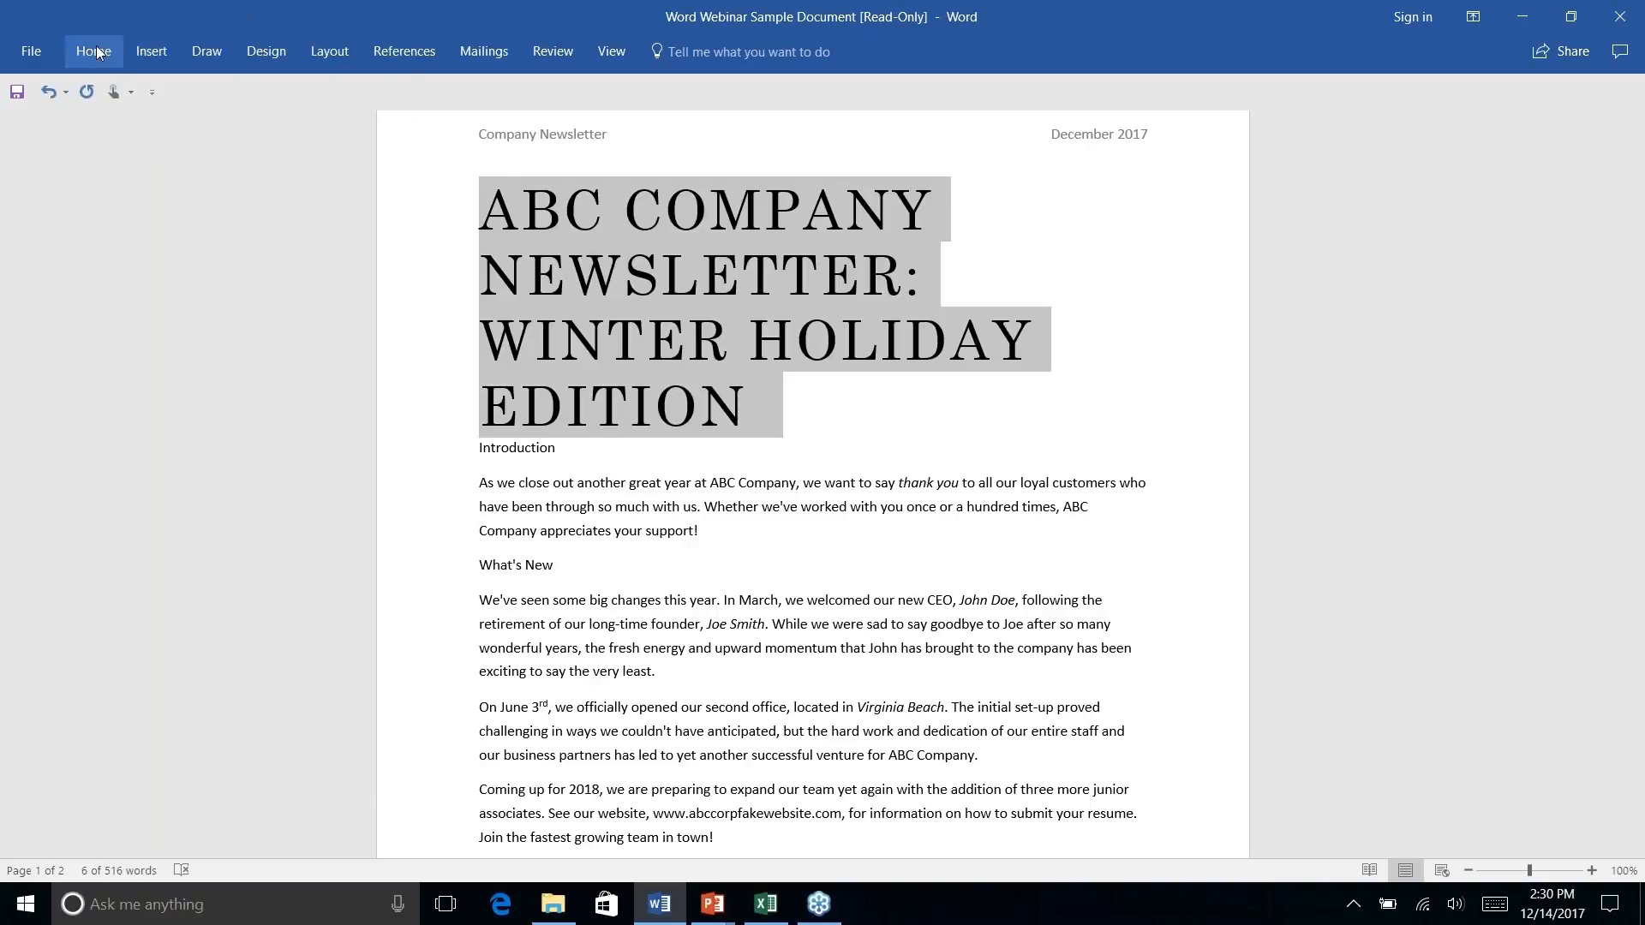
Set the Title style's font size to 20 and insert a line break before "Winter Holiday Edition" in the newsletter title.
{"action": "left_click", "coordinate": [96, 50]}
{"action": "right_click", "coordinate": [1081, 101]}
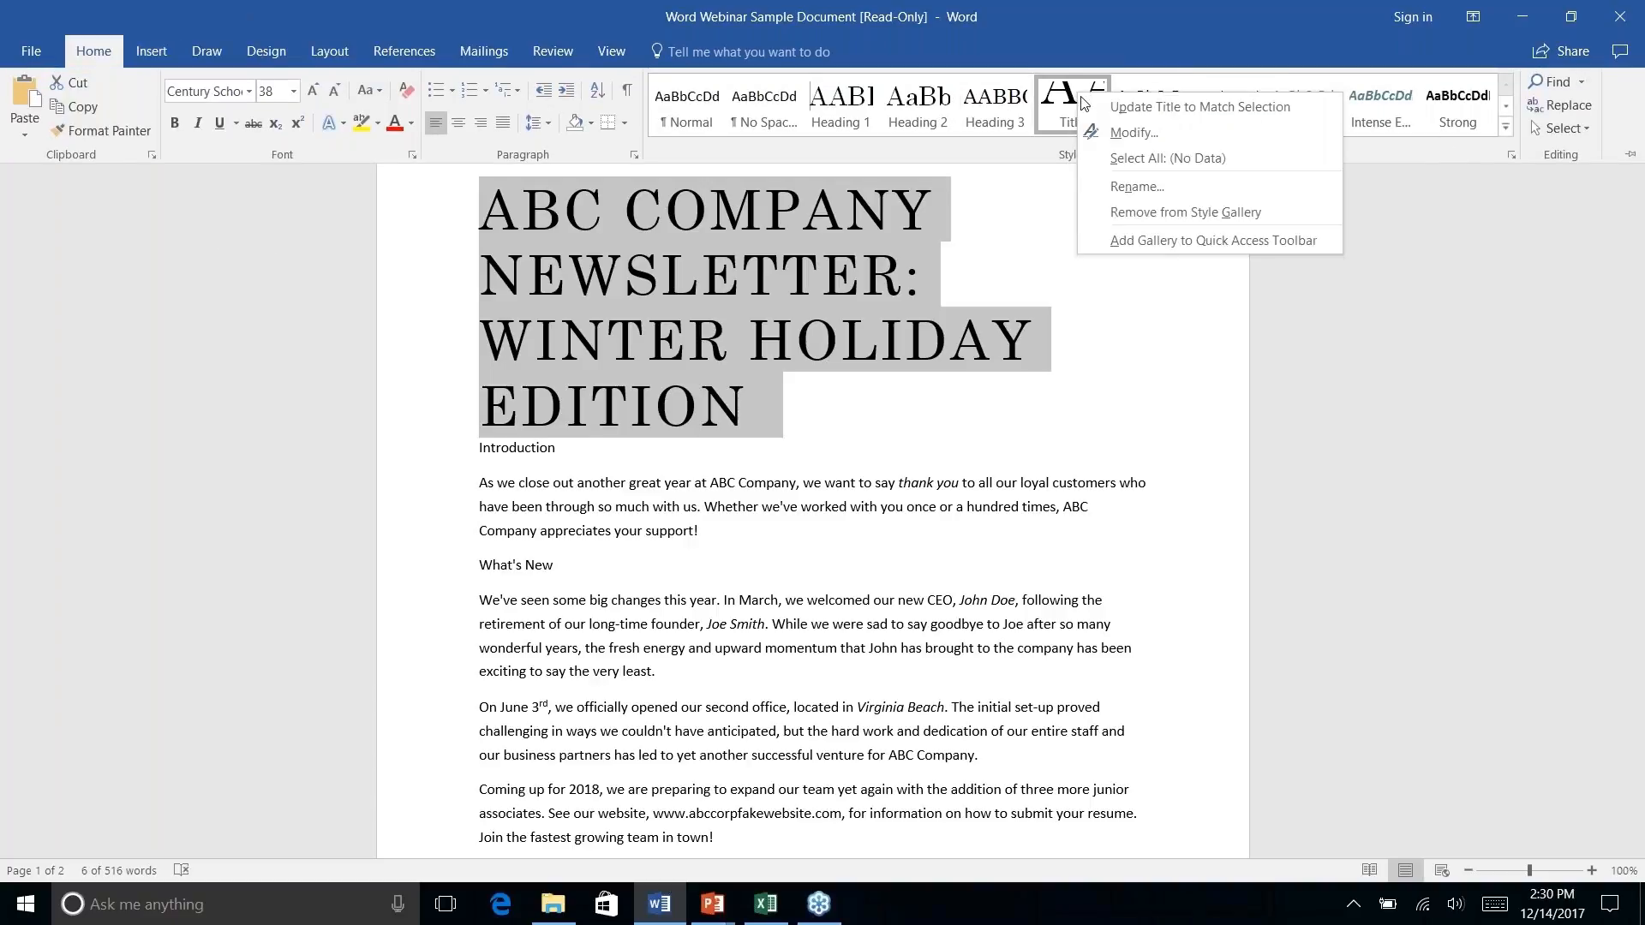
{"action": "left_click", "coordinate": [1133, 133]}
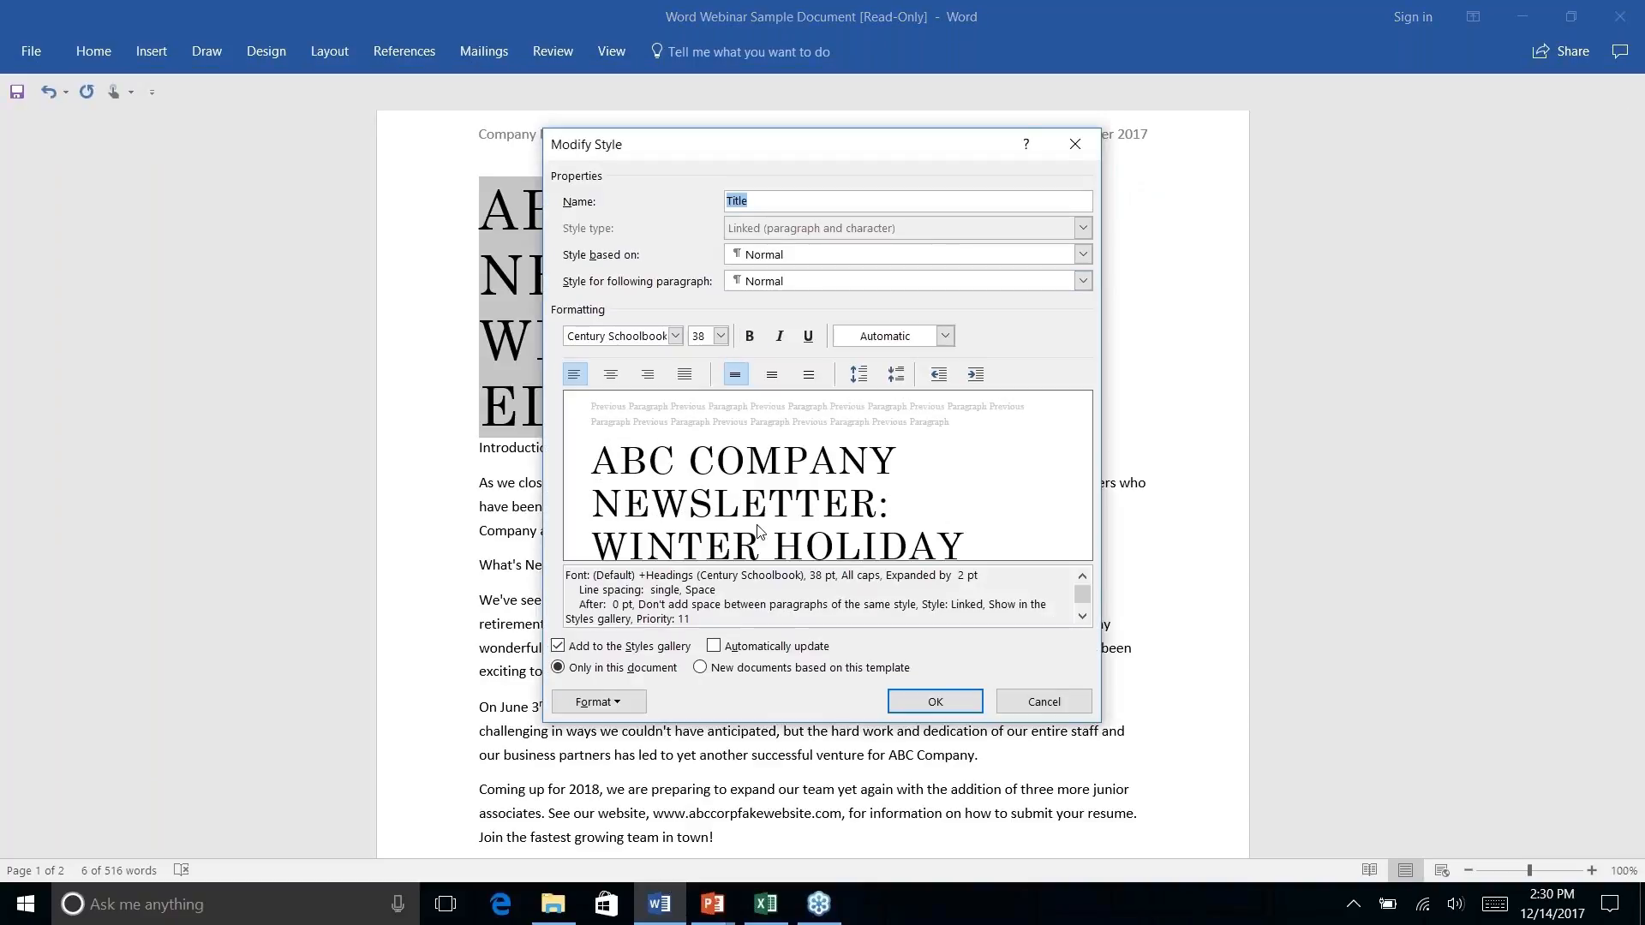
{"action": "left_click", "coordinate": [721, 336]}
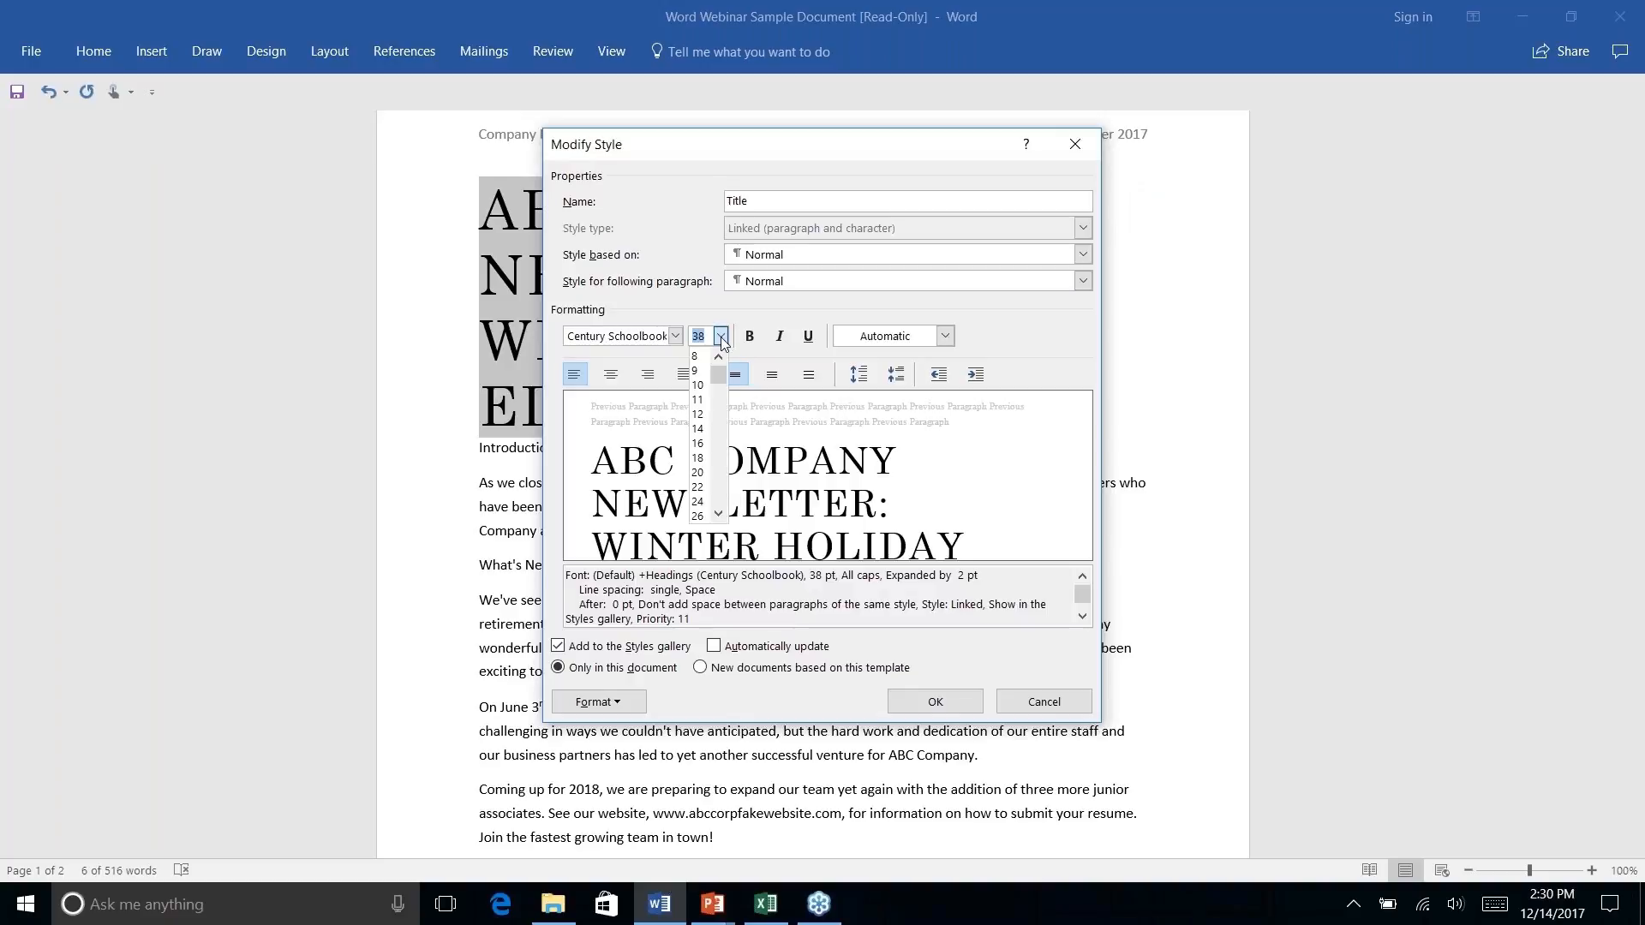
{"action": "left_click", "coordinate": [698, 443]}
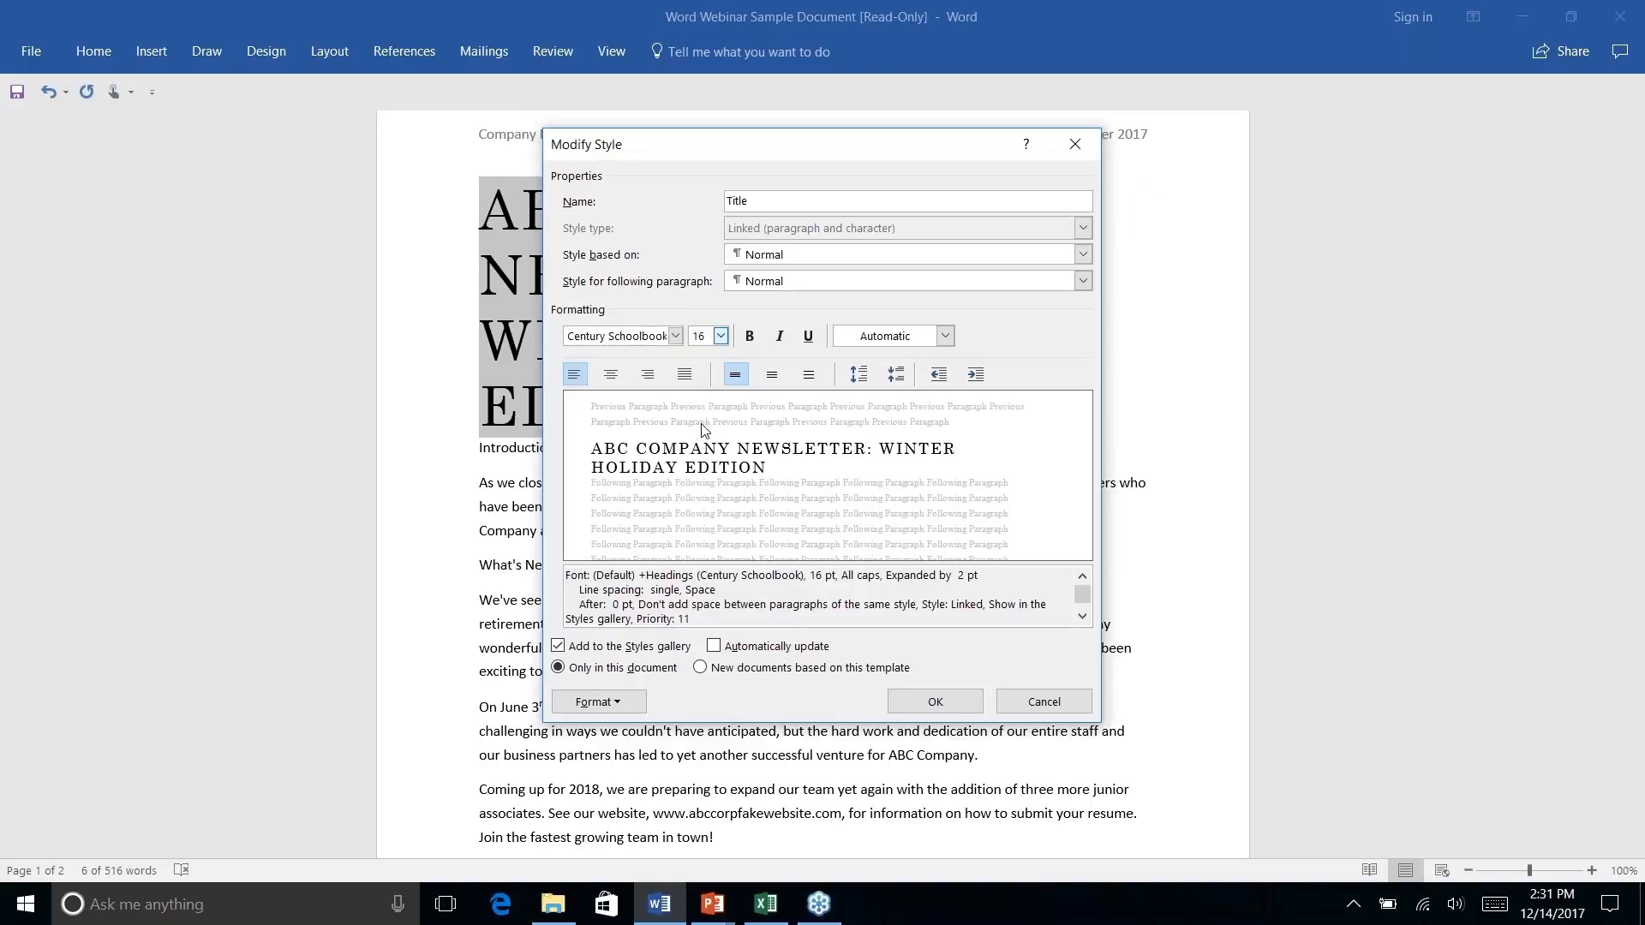
{"action": "left_click", "coordinate": [720, 336]}
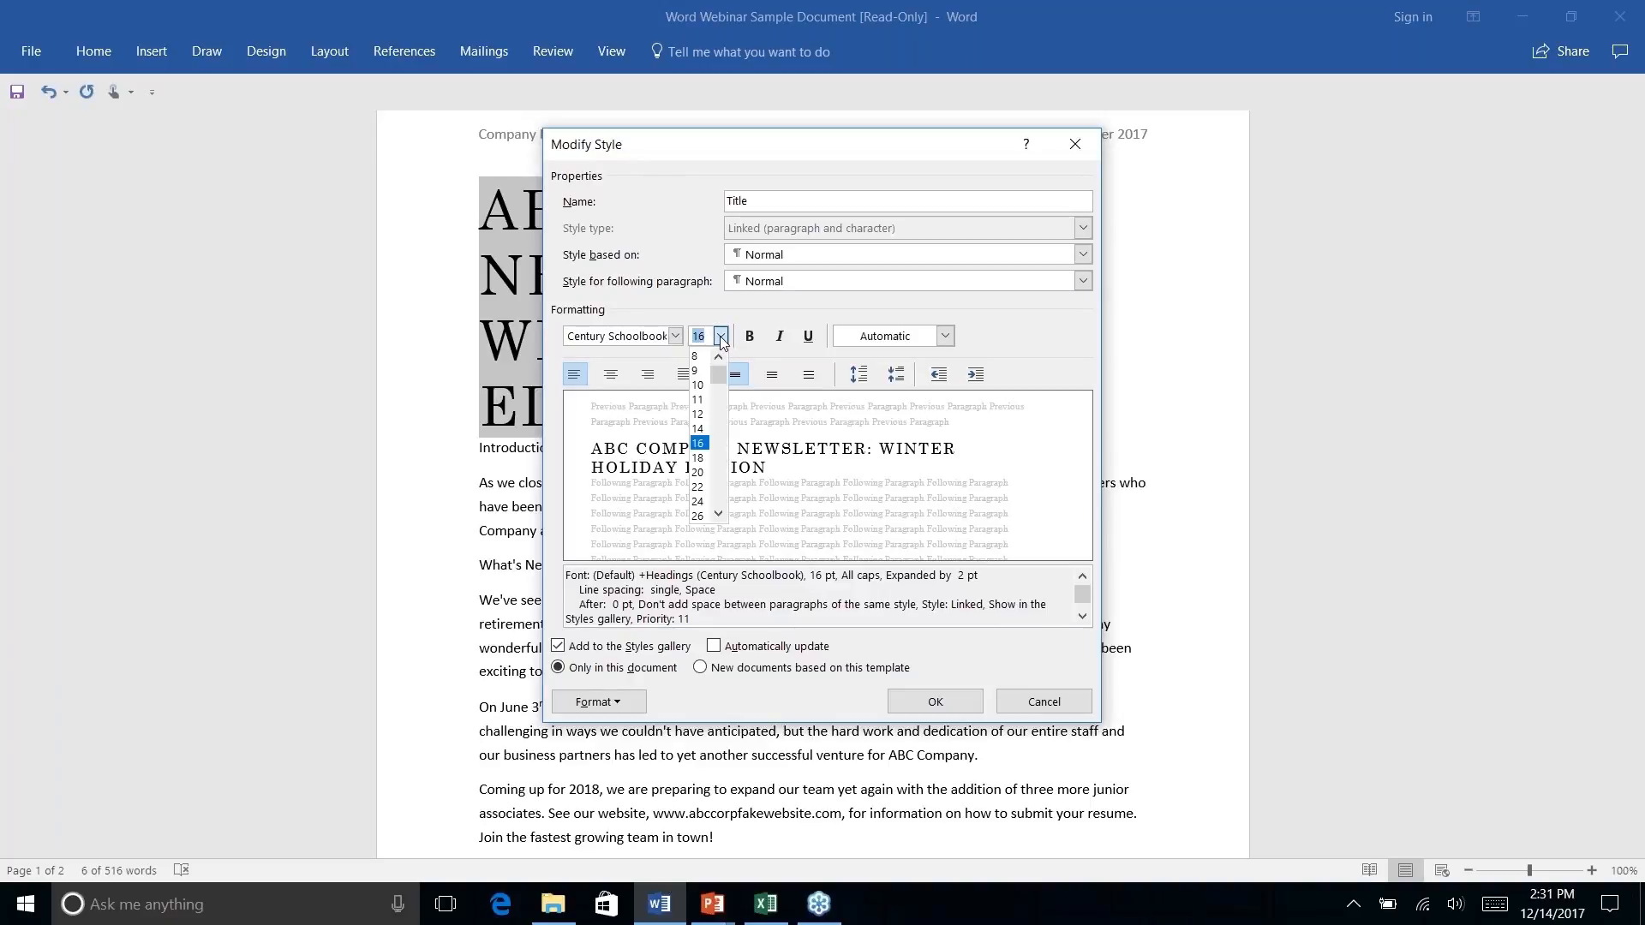
{"action": "left_click", "coordinate": [697, 460]}
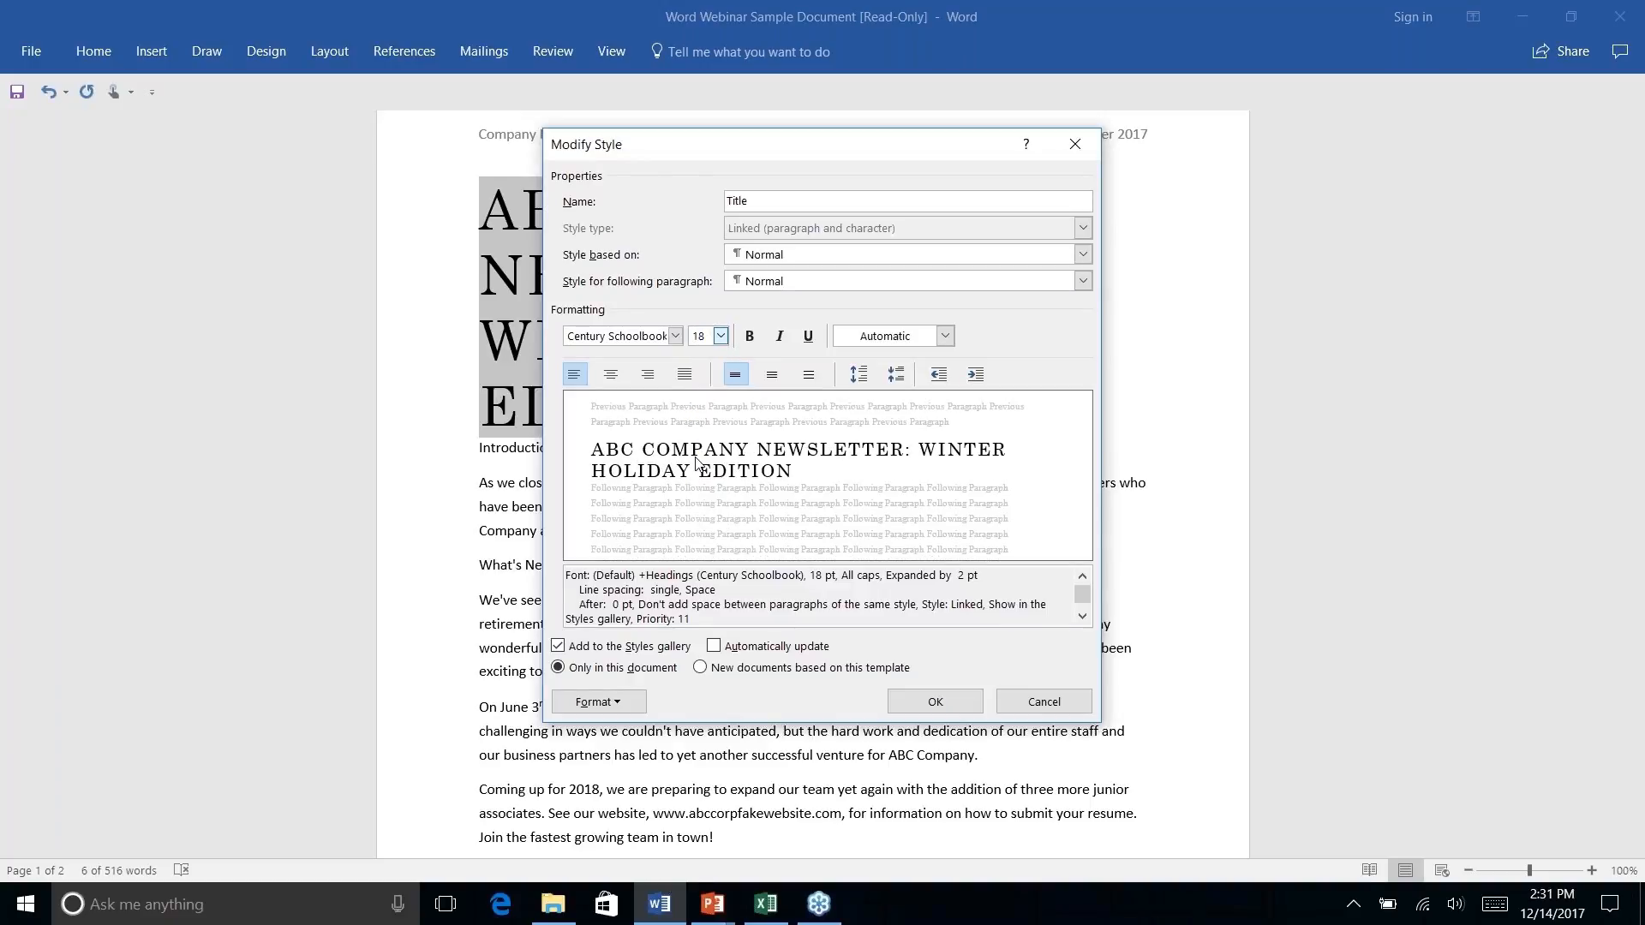
{"action": "left_click", "coordinate": [721, 336]}
{"action": "left_click", "coordinate": [706, 480]}
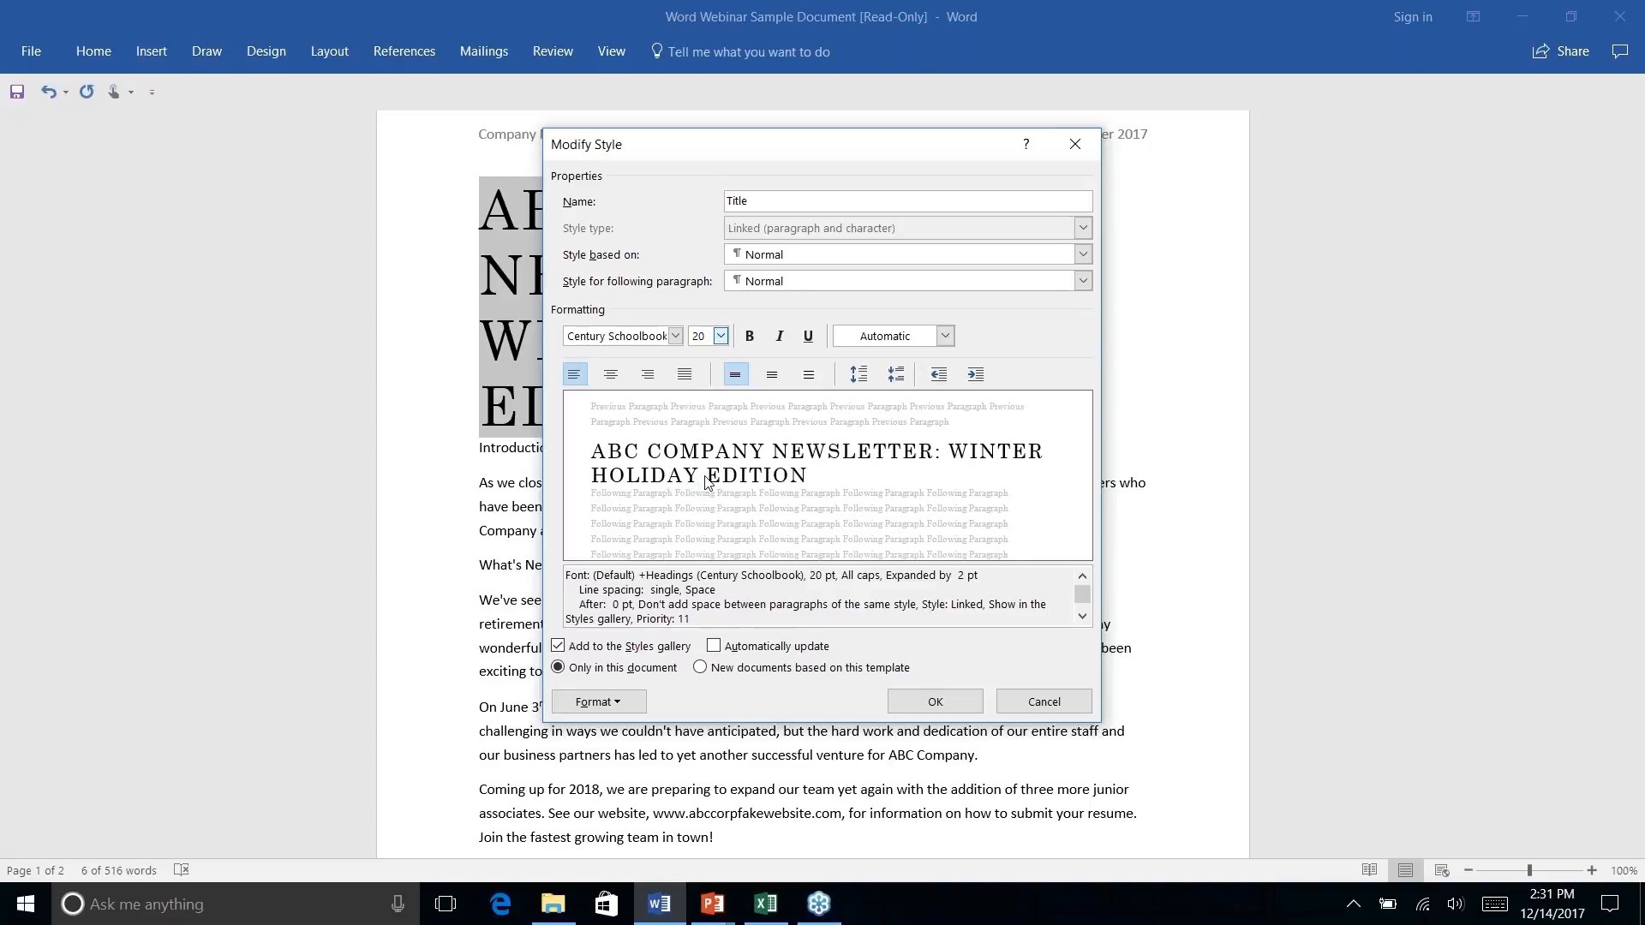
{"action": "left_click", "coordinate": [937, 710]}
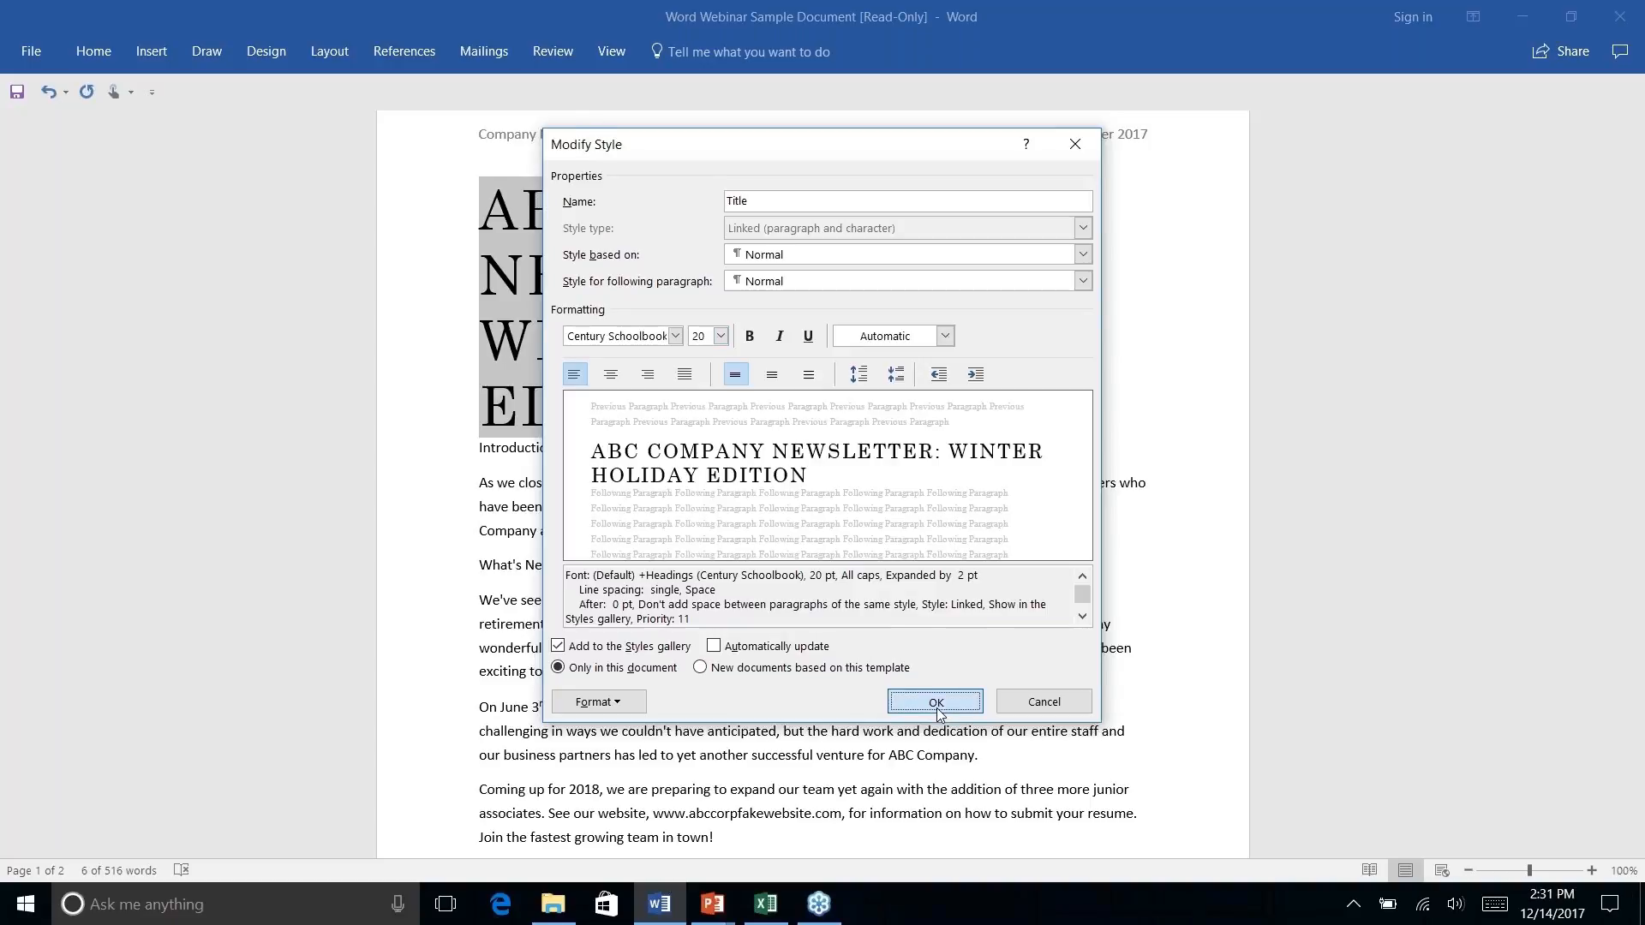
{"action": "left_click", "coordinate": [1010, 197]}
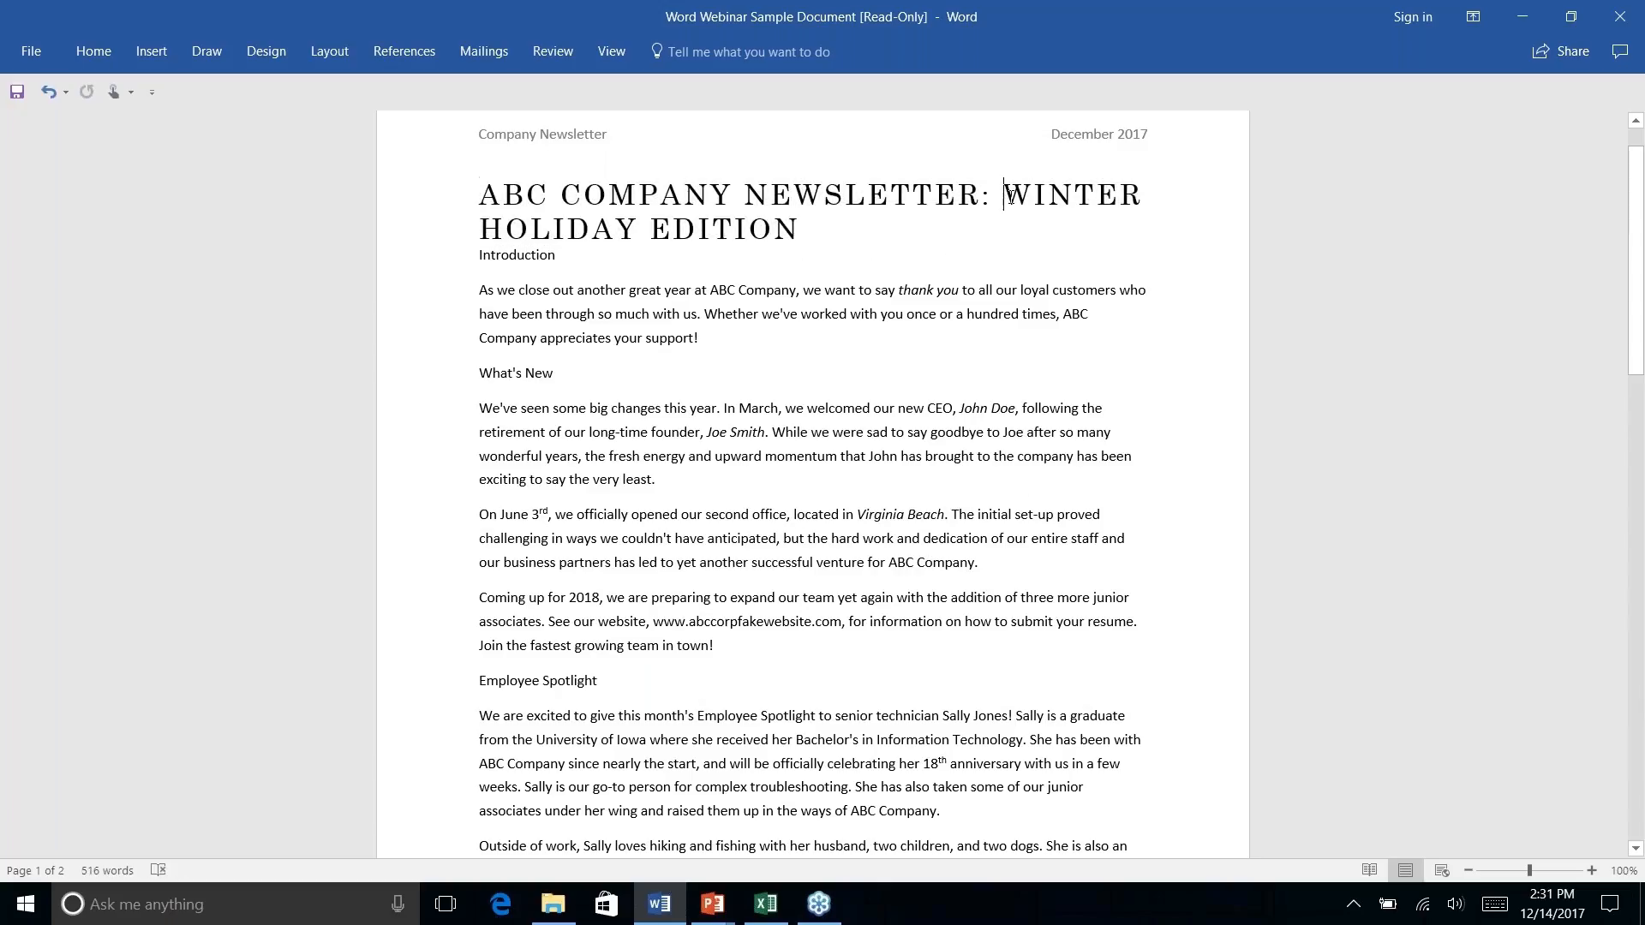
{"action": "key", "text": "shift+Return"}
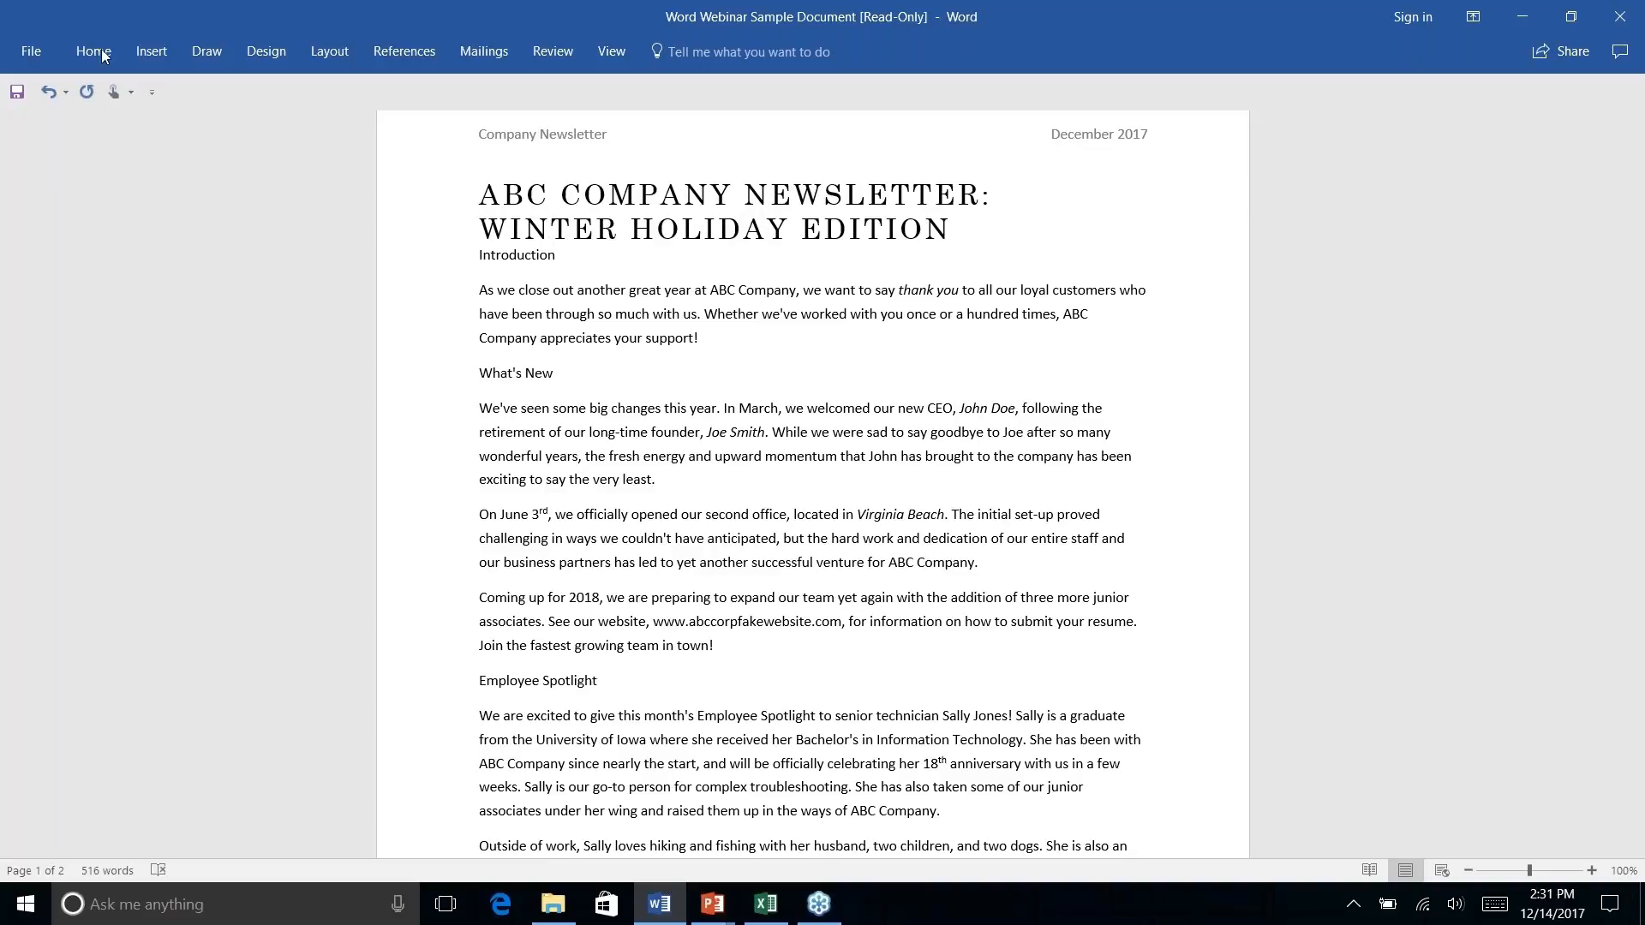
Apply the Heading 1 style to the "Introduction" line below the newsletter title.
{"action": "double_click", "coordinate": [490, 257]}
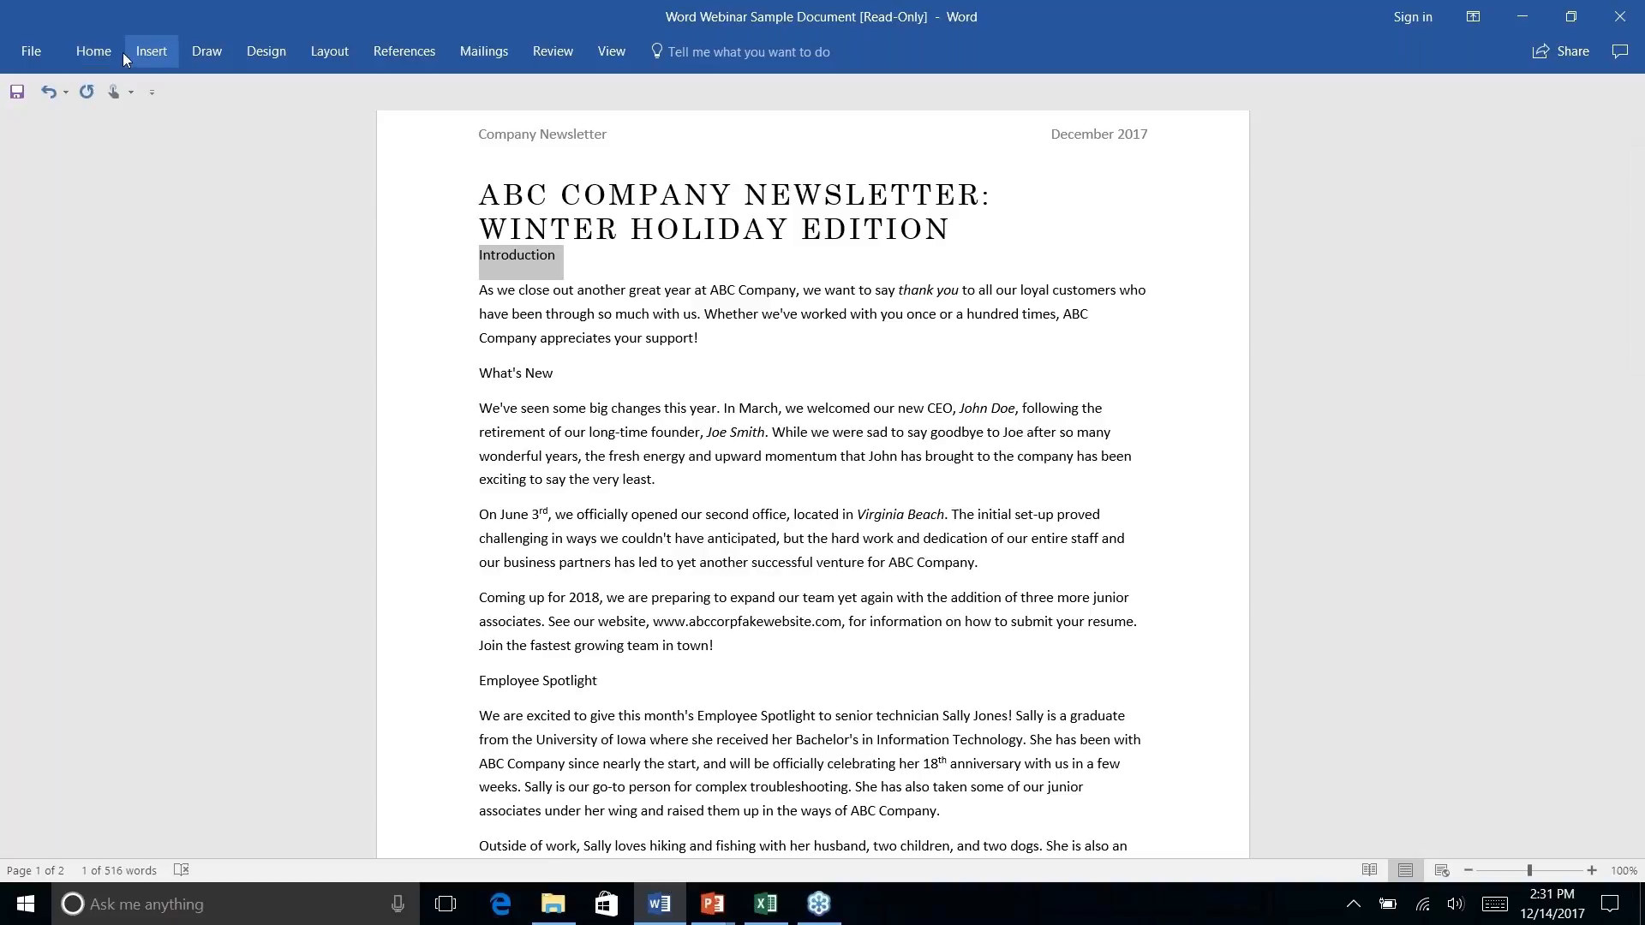
{"action": "double_click", "coordinate": [95, 51]}
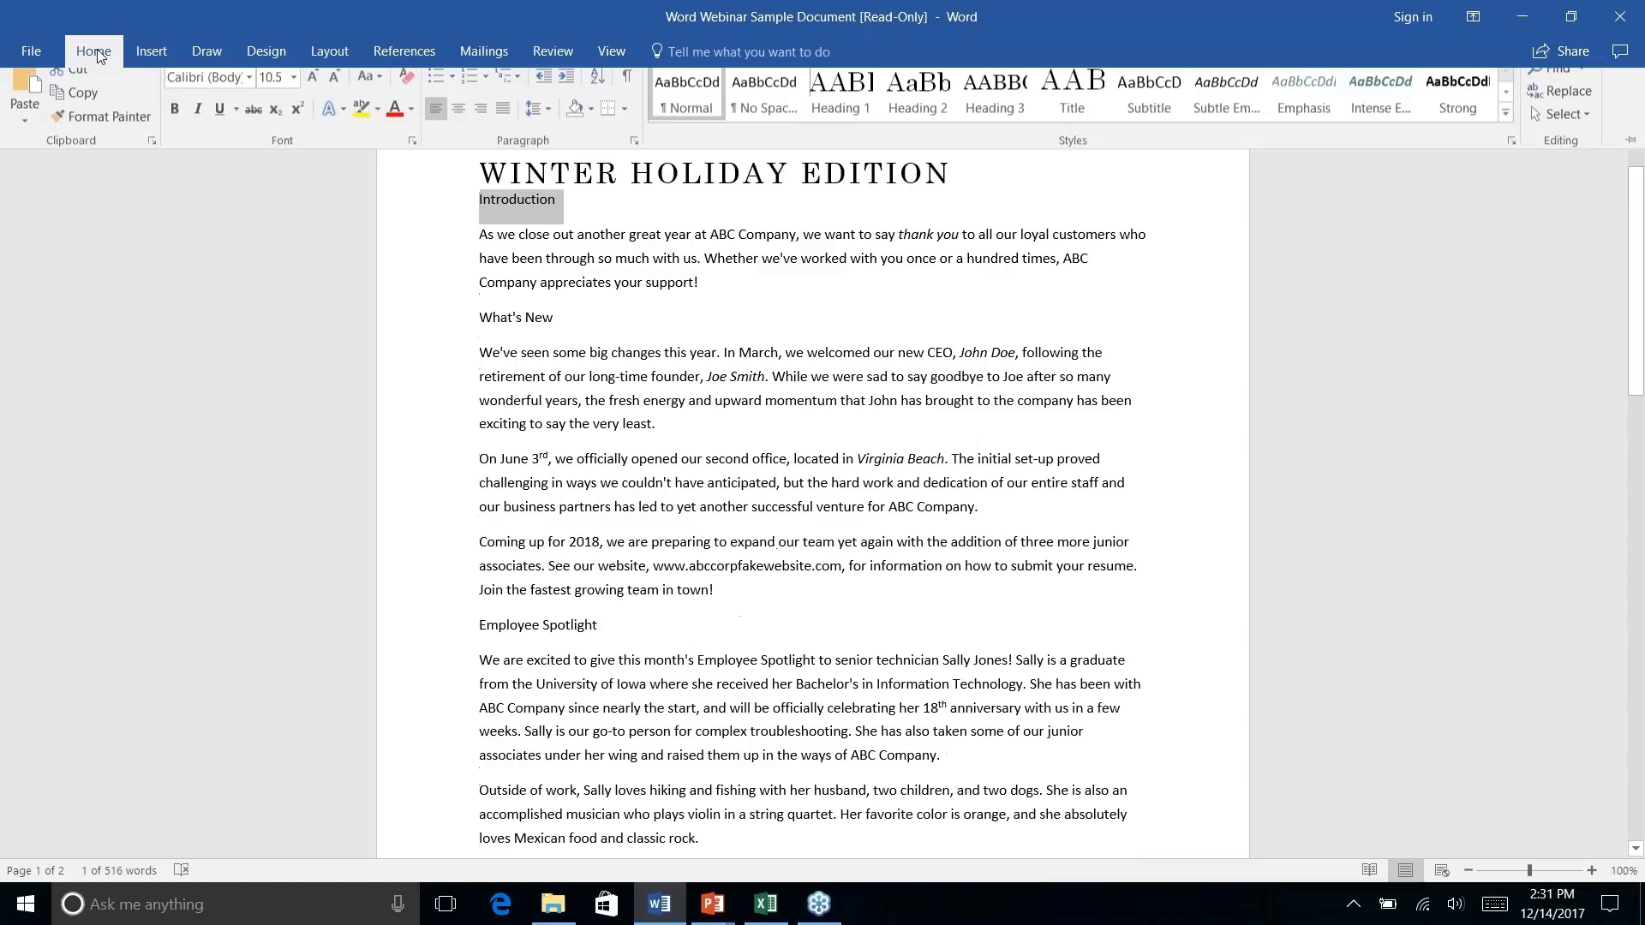
{"action": "left_click", "coordinate": [851, 110]}
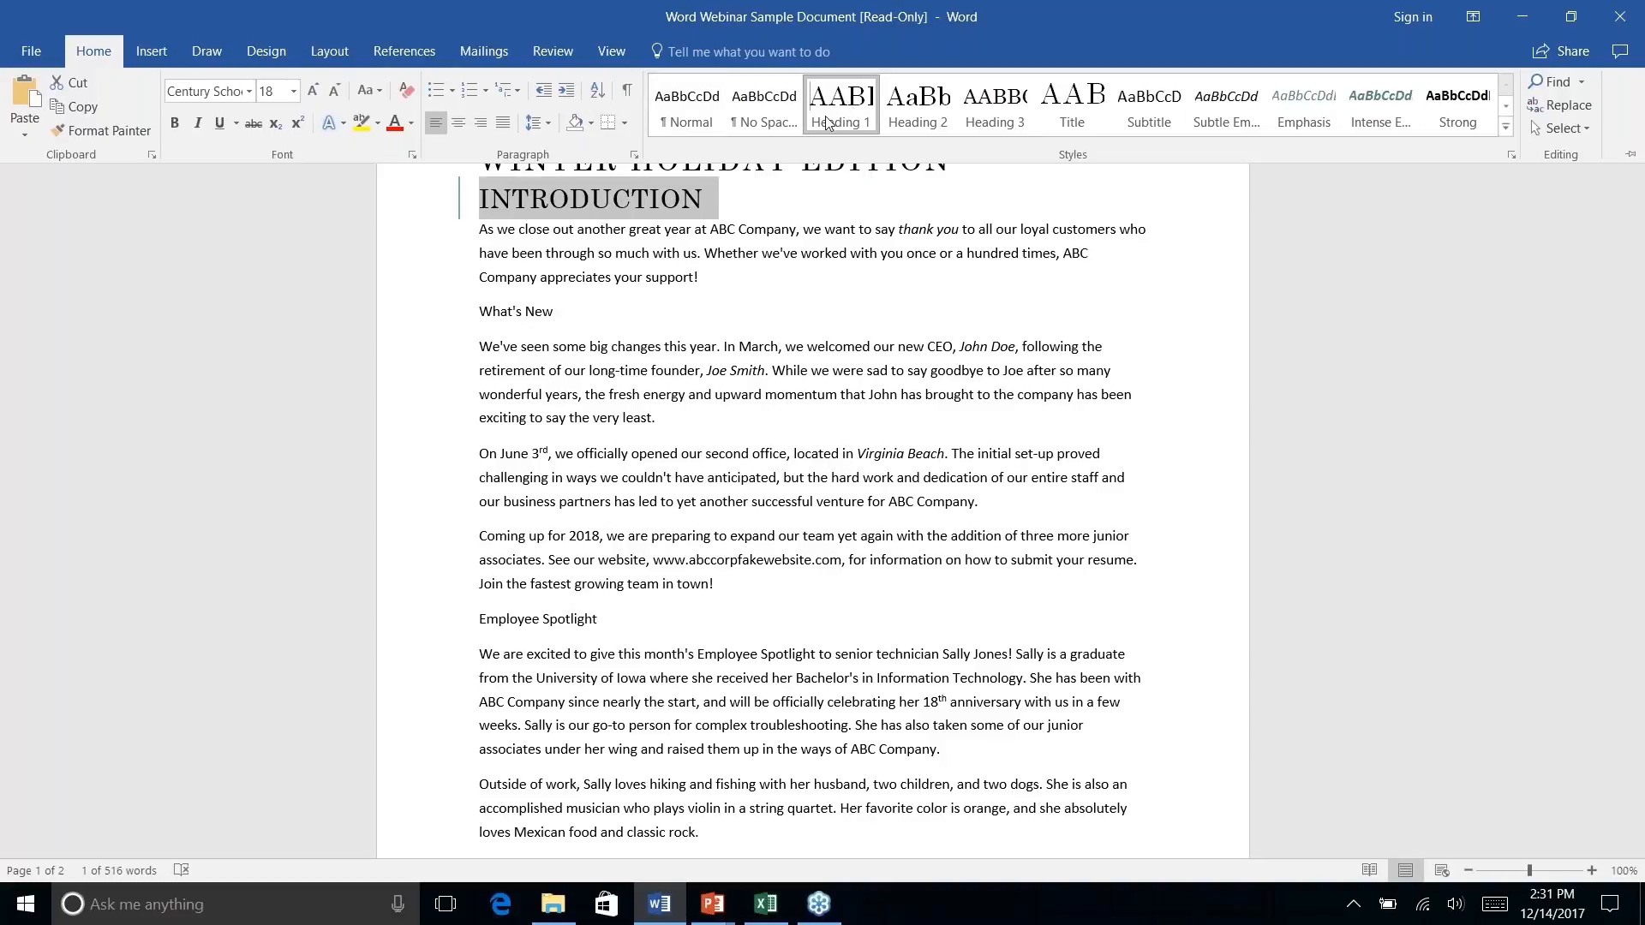
Apply the Heading 2 style to the "What's New" line.
{"action": "left_click", "coordinate": [515, 315]}
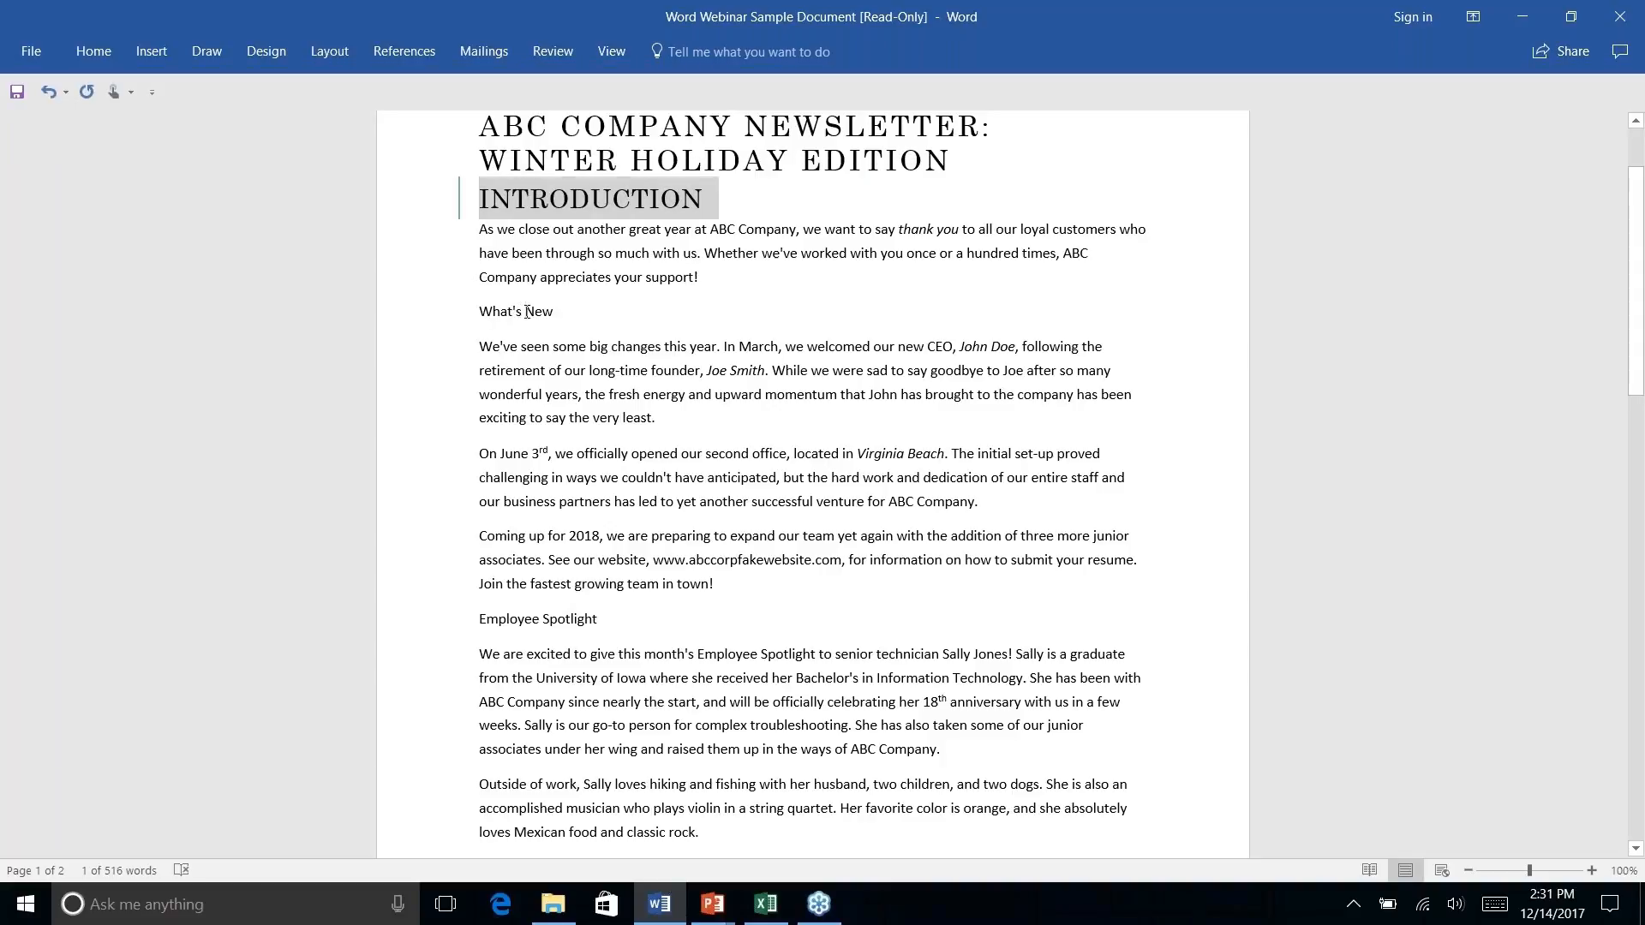
{"action": "double_click", "coordinate": [538, 313]}
{"action": "left_click", "coordinate": [559, 314]}
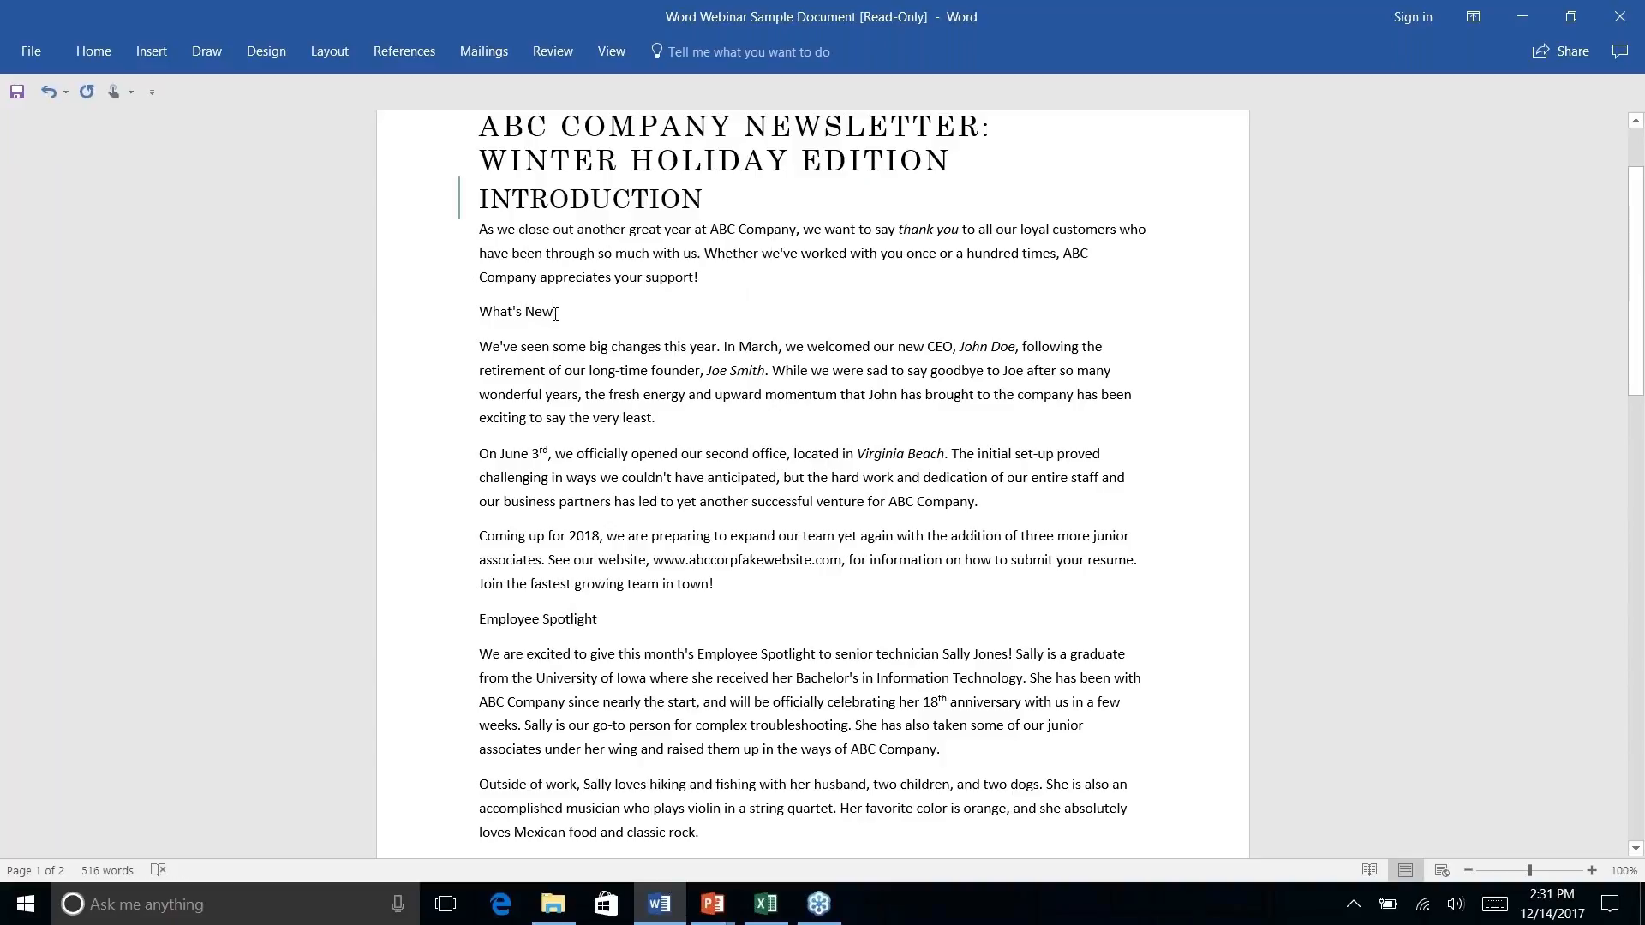
{"action": "left_click_drag", "start_coordinate": [557, 312], "coordinate": [452, 308]}
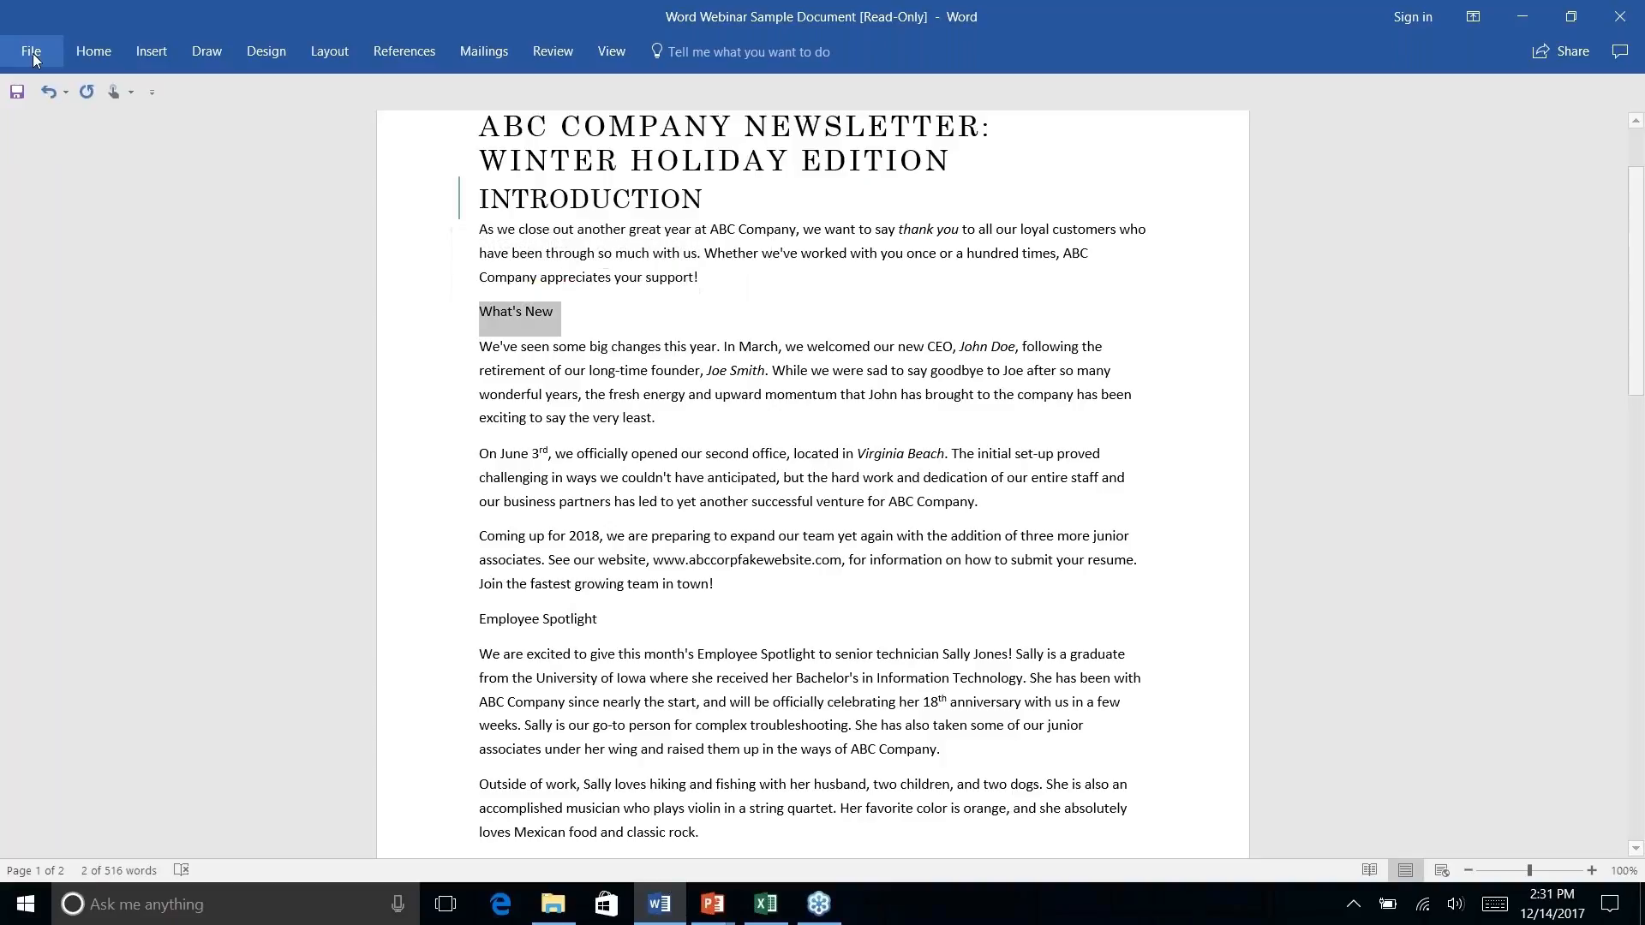
{"action": "left_click", "coordinate": [95, 51]}
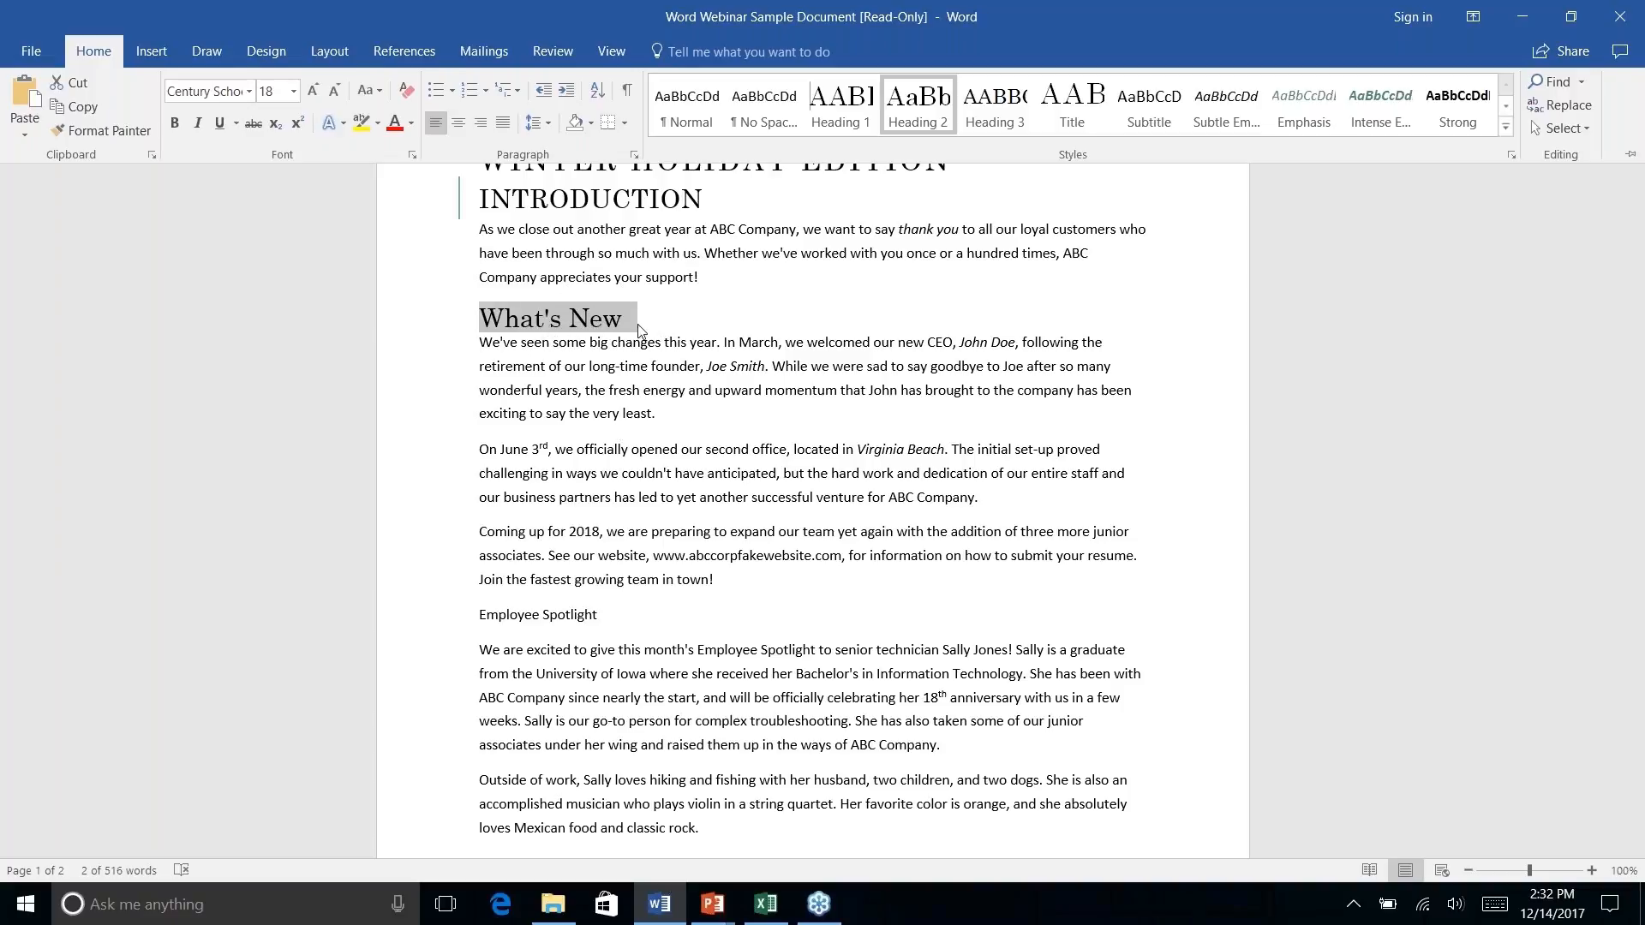
Apply the Heading 1 style to the "Employee Spotlight" line.
{"action": "left_click", "coordinate": [525, 616]}
{"action": "right_click", "coordinate": [535, 616]}
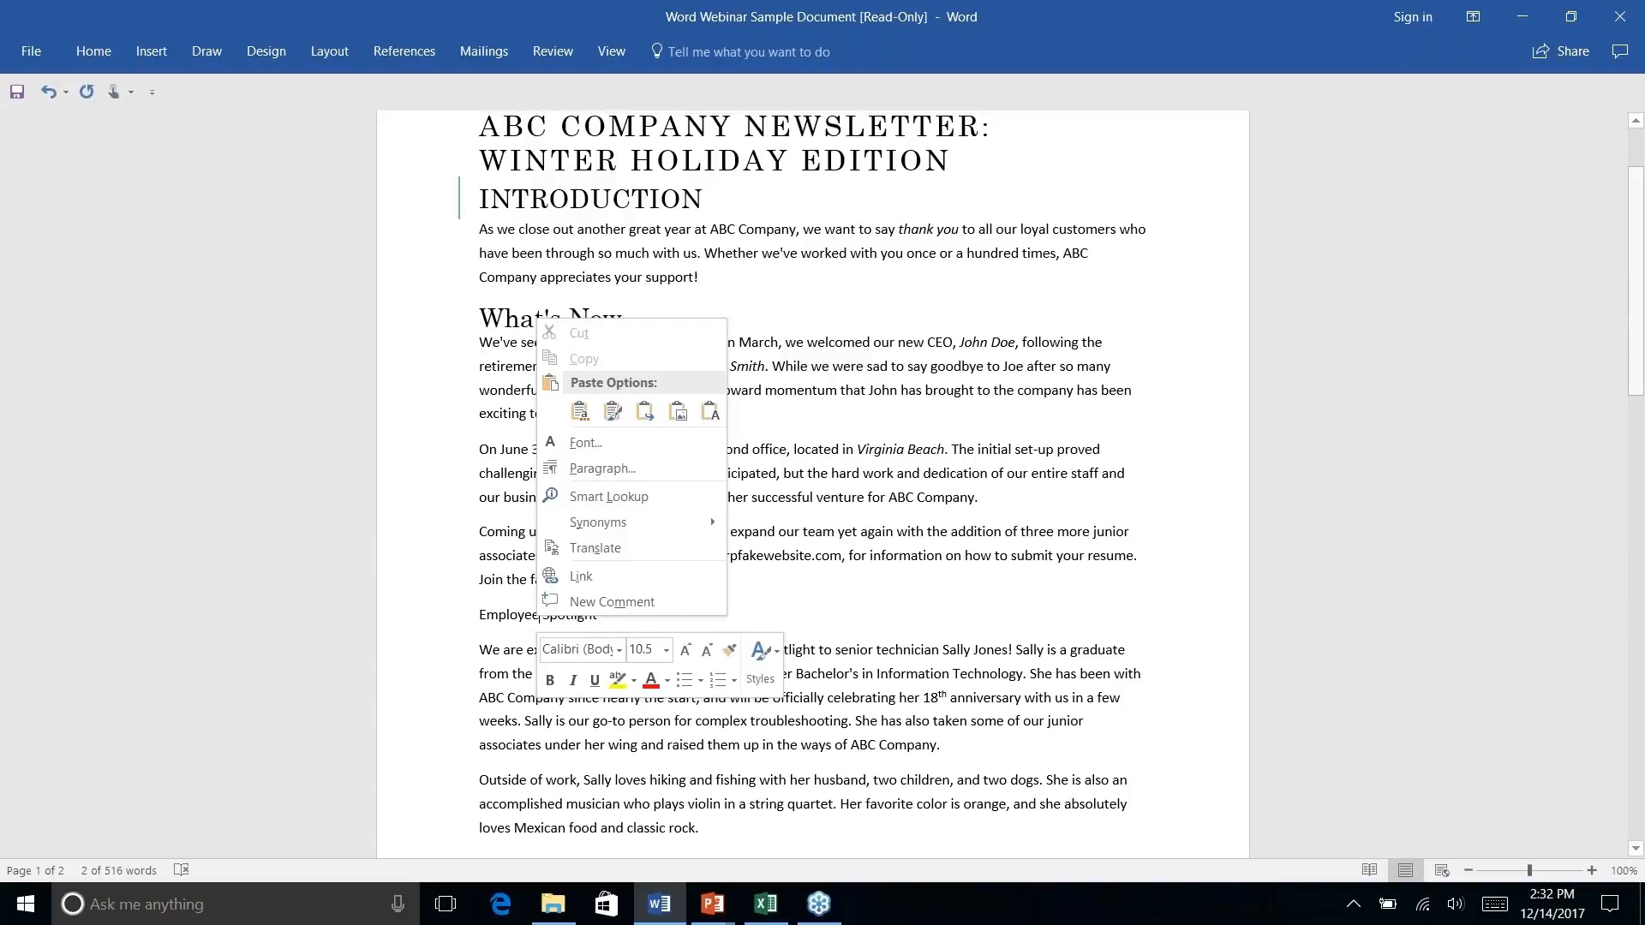
{"action": "left_click", "coordinate": [537, 616]}
{"action": "triple_click", "coordinate": [536, 616]}
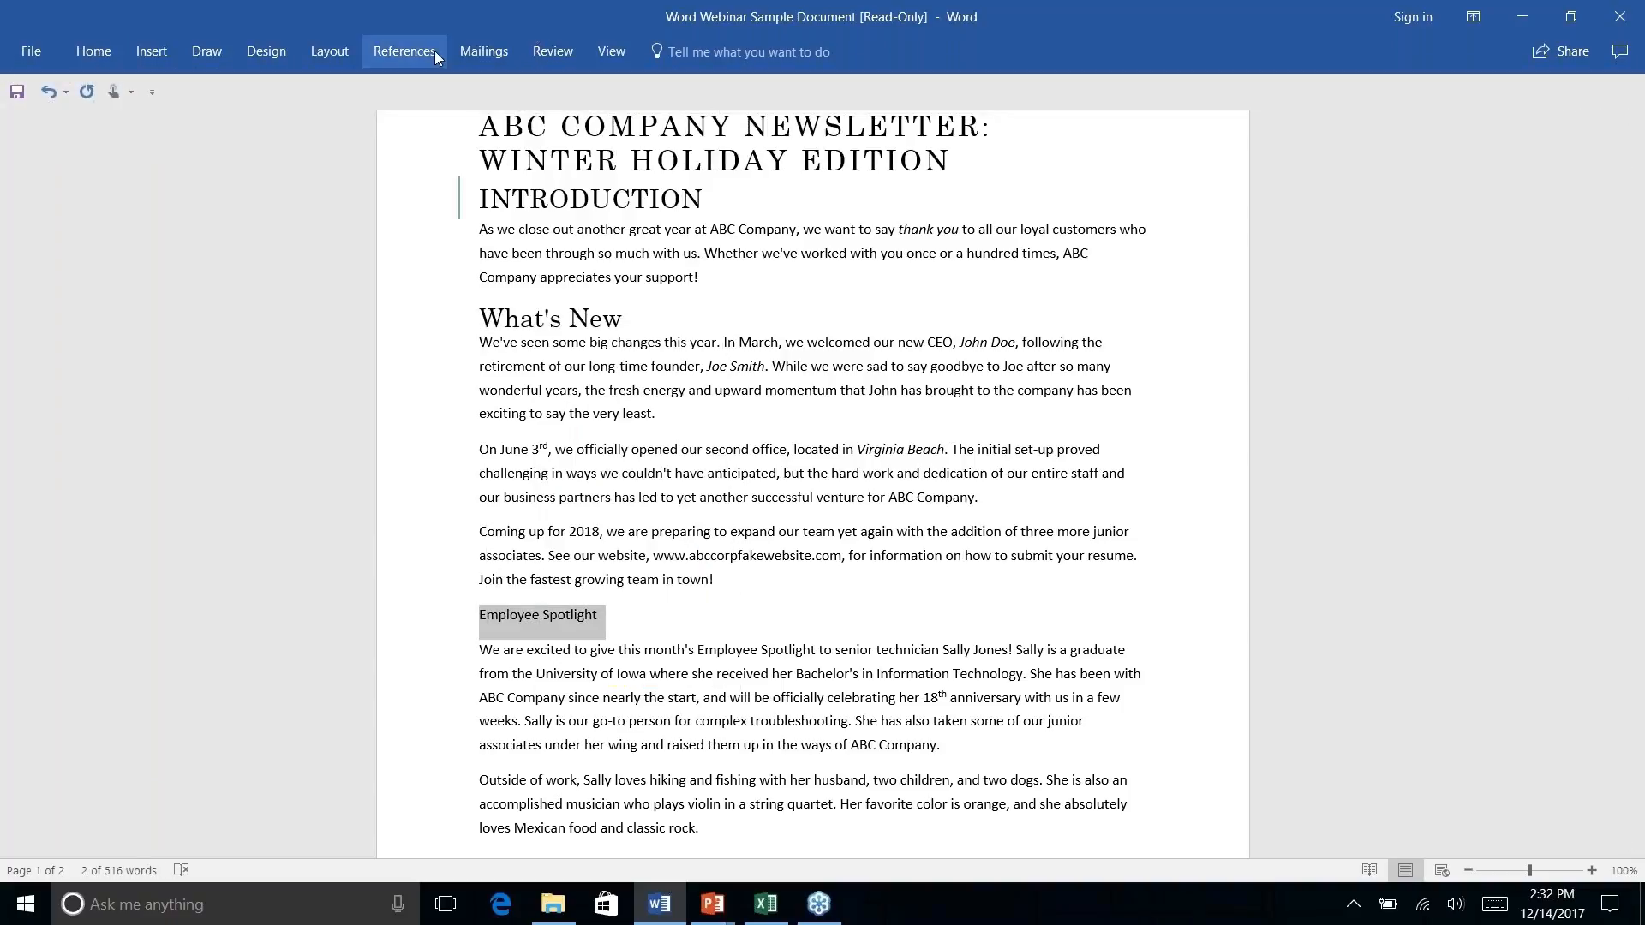
{"action": "left_click", "coordinate": [93, 51]}
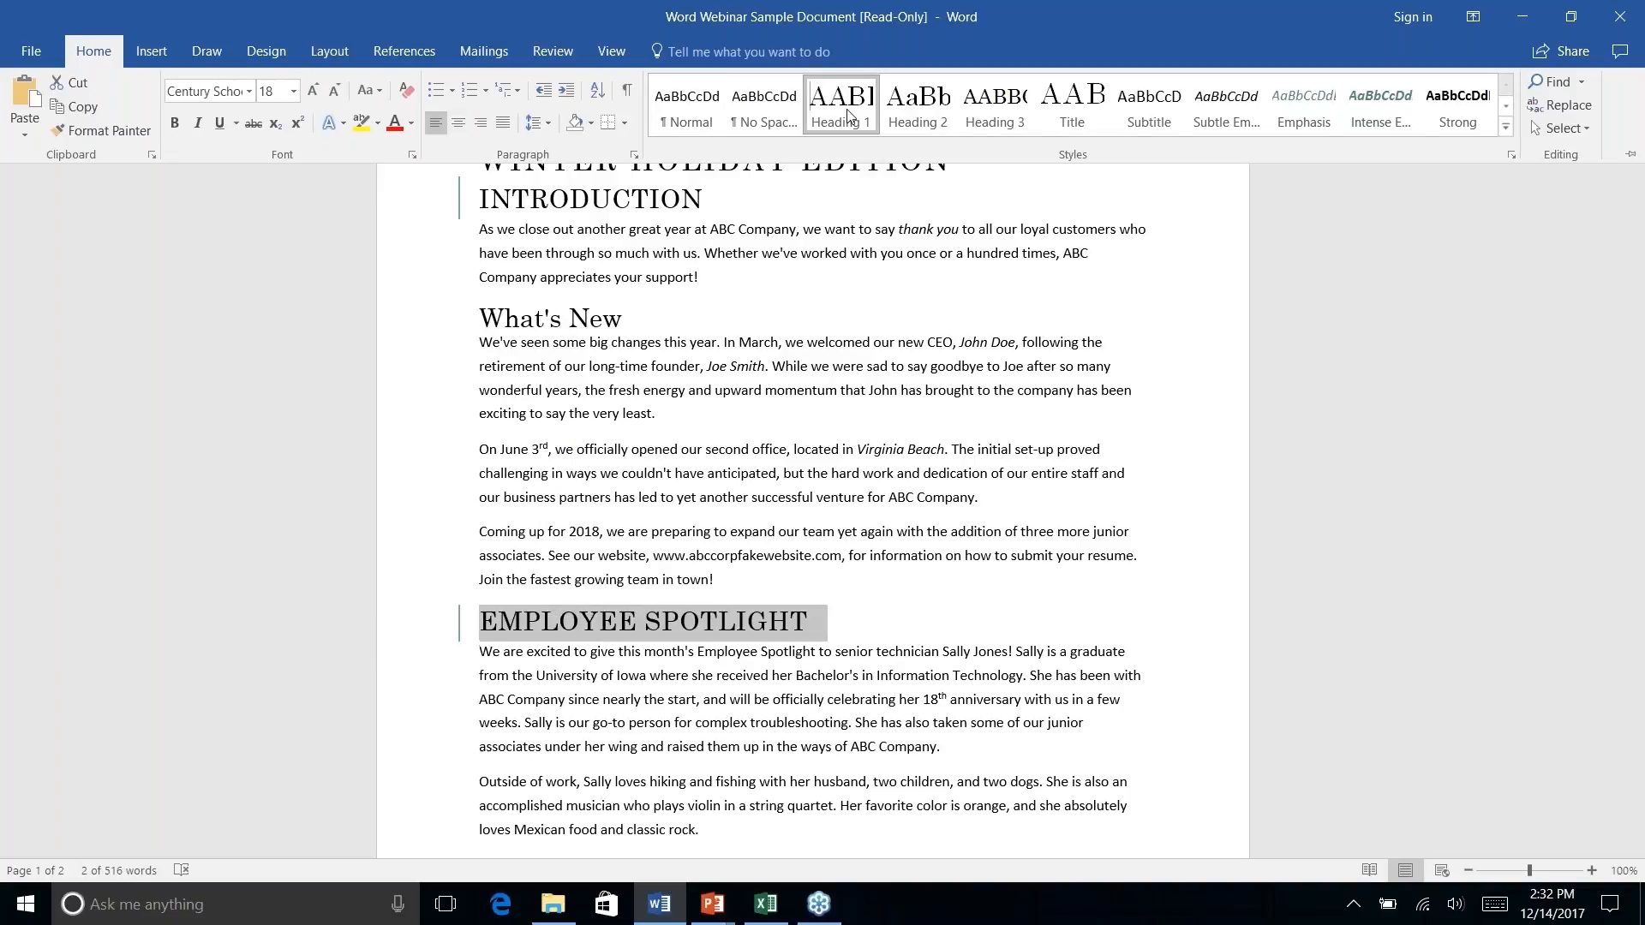
{"action": "left_click", "coordinate": [852, 118]}
Apply the Heading 1 style to the "History Lesson" line near the end of page 1.
{"action": "scroll", "coordinate": [813, 484], "scroll_direction": "down", "scroll_amount": 4}
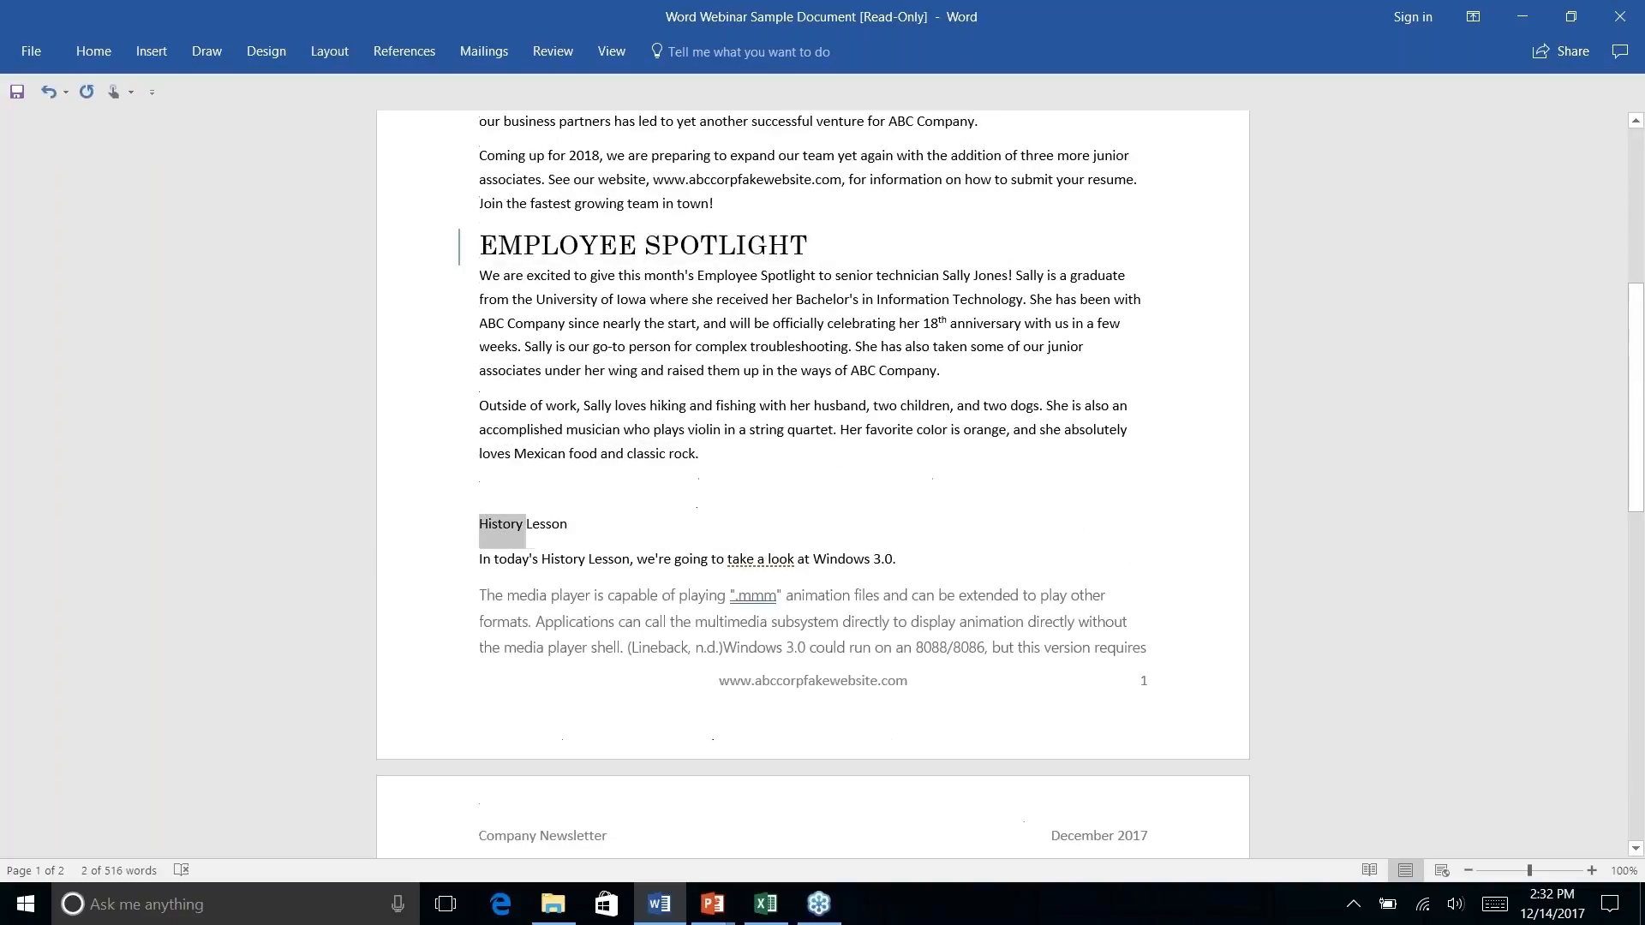
{"action": "triple_click", "coordinate": [498, 524]}
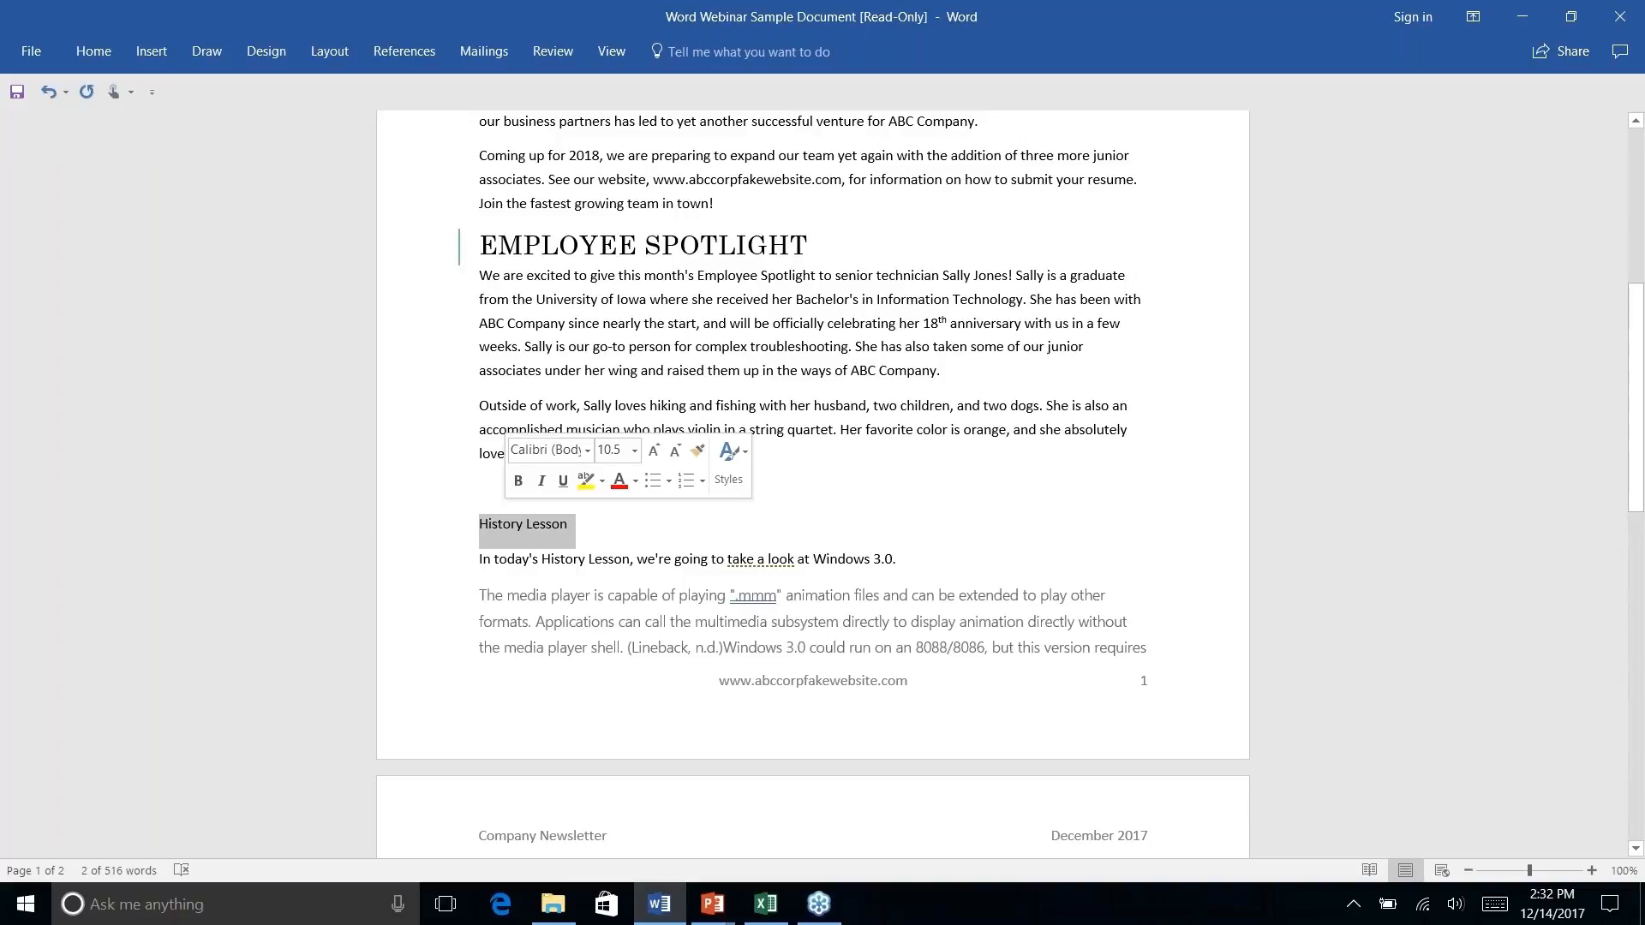
{"action": "left_click", "coordinate": [94, 51]}
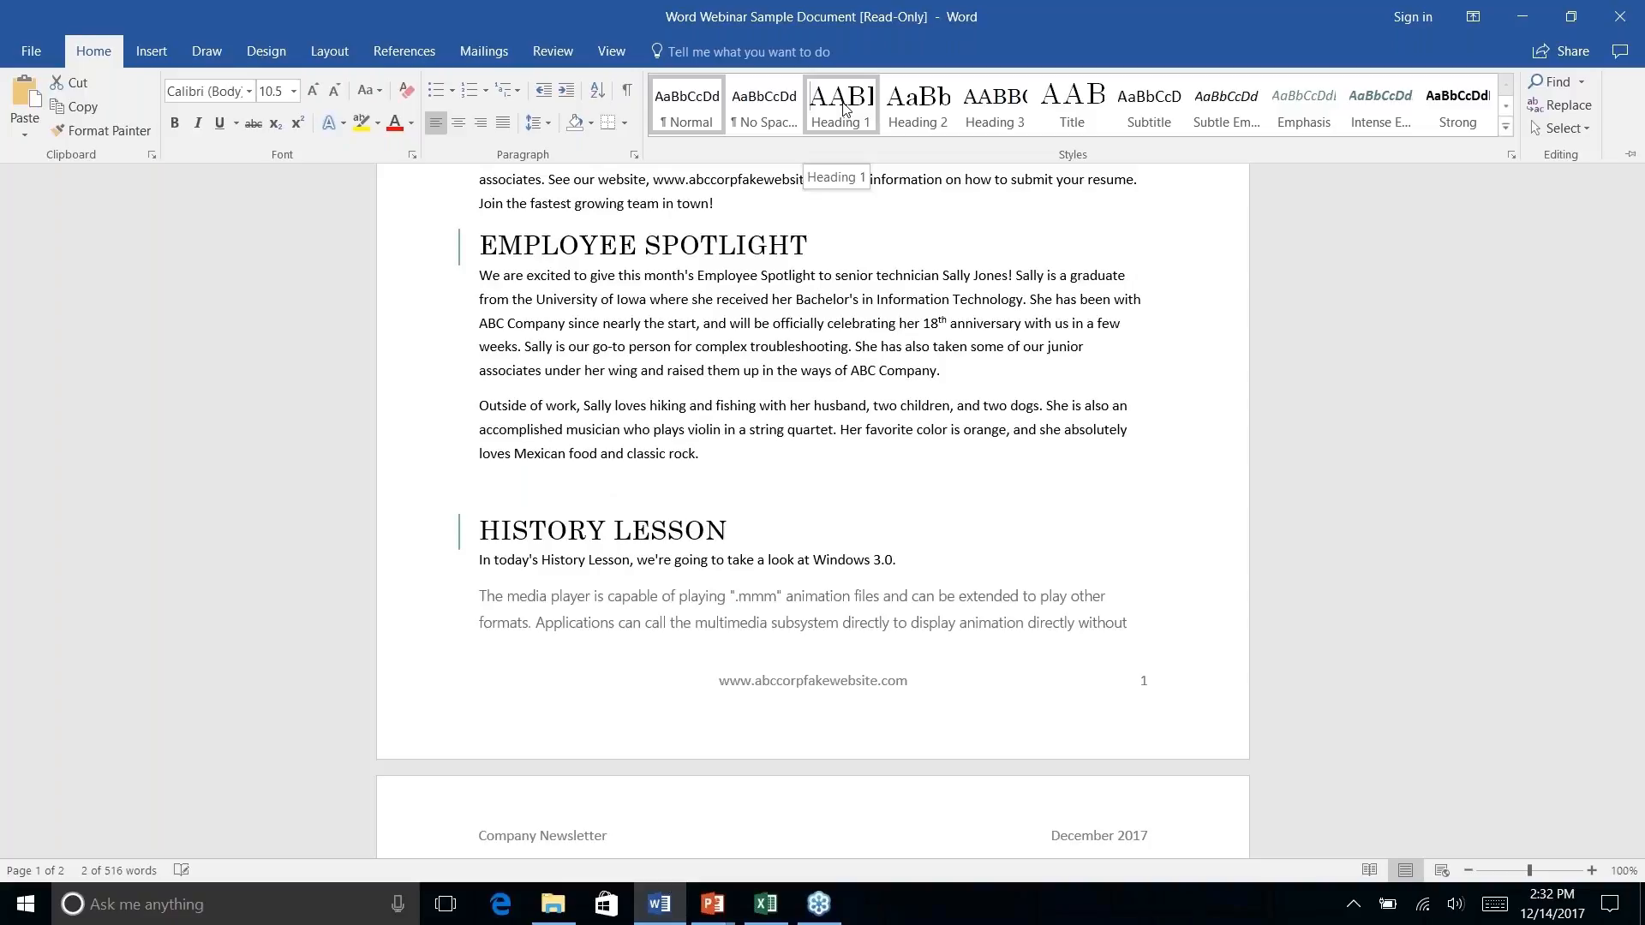
{"action": "left_click", "coordinate": [846, 109]}
Check the style of the References heading on page 2 and try to delete the bibliography entries beneath it.
{"action": "scroll", "coordinate": [779, 369], "scroll_direction": "down", "scroll_amount": 8}
{"action": "left_click", "coordinate": [779, 367]}
{"action": "scroll", "coordinate": [779, 367], "scroll_direction": "up", "scroll_amount": 1}
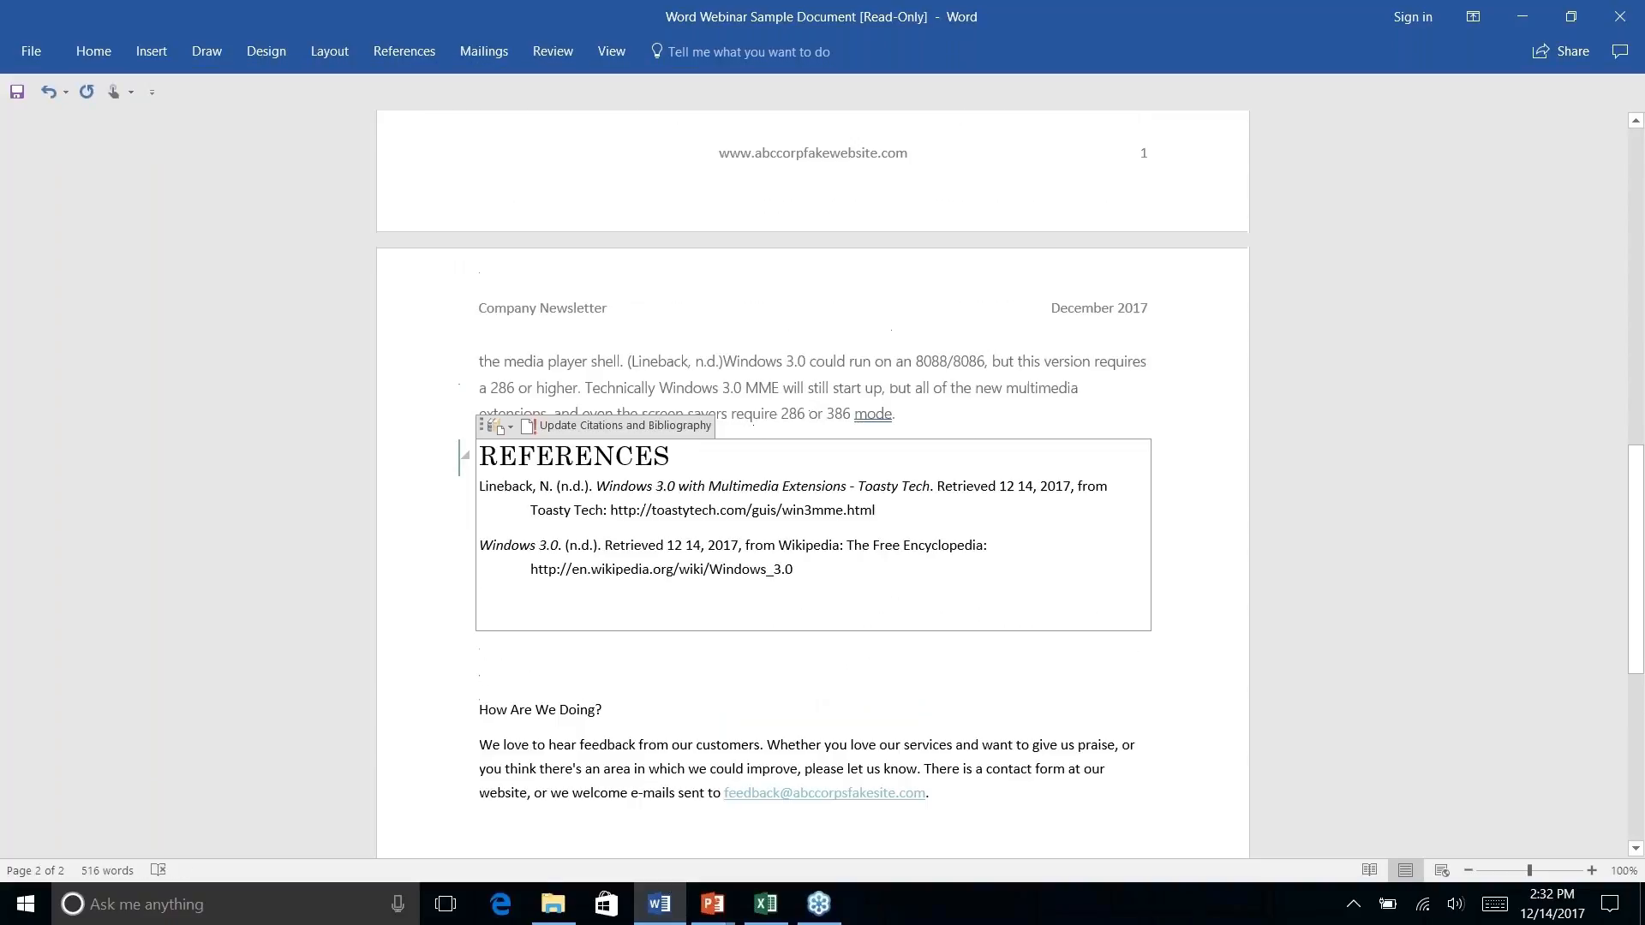
{"action": "left_click", "coordinate": [77, 44]}
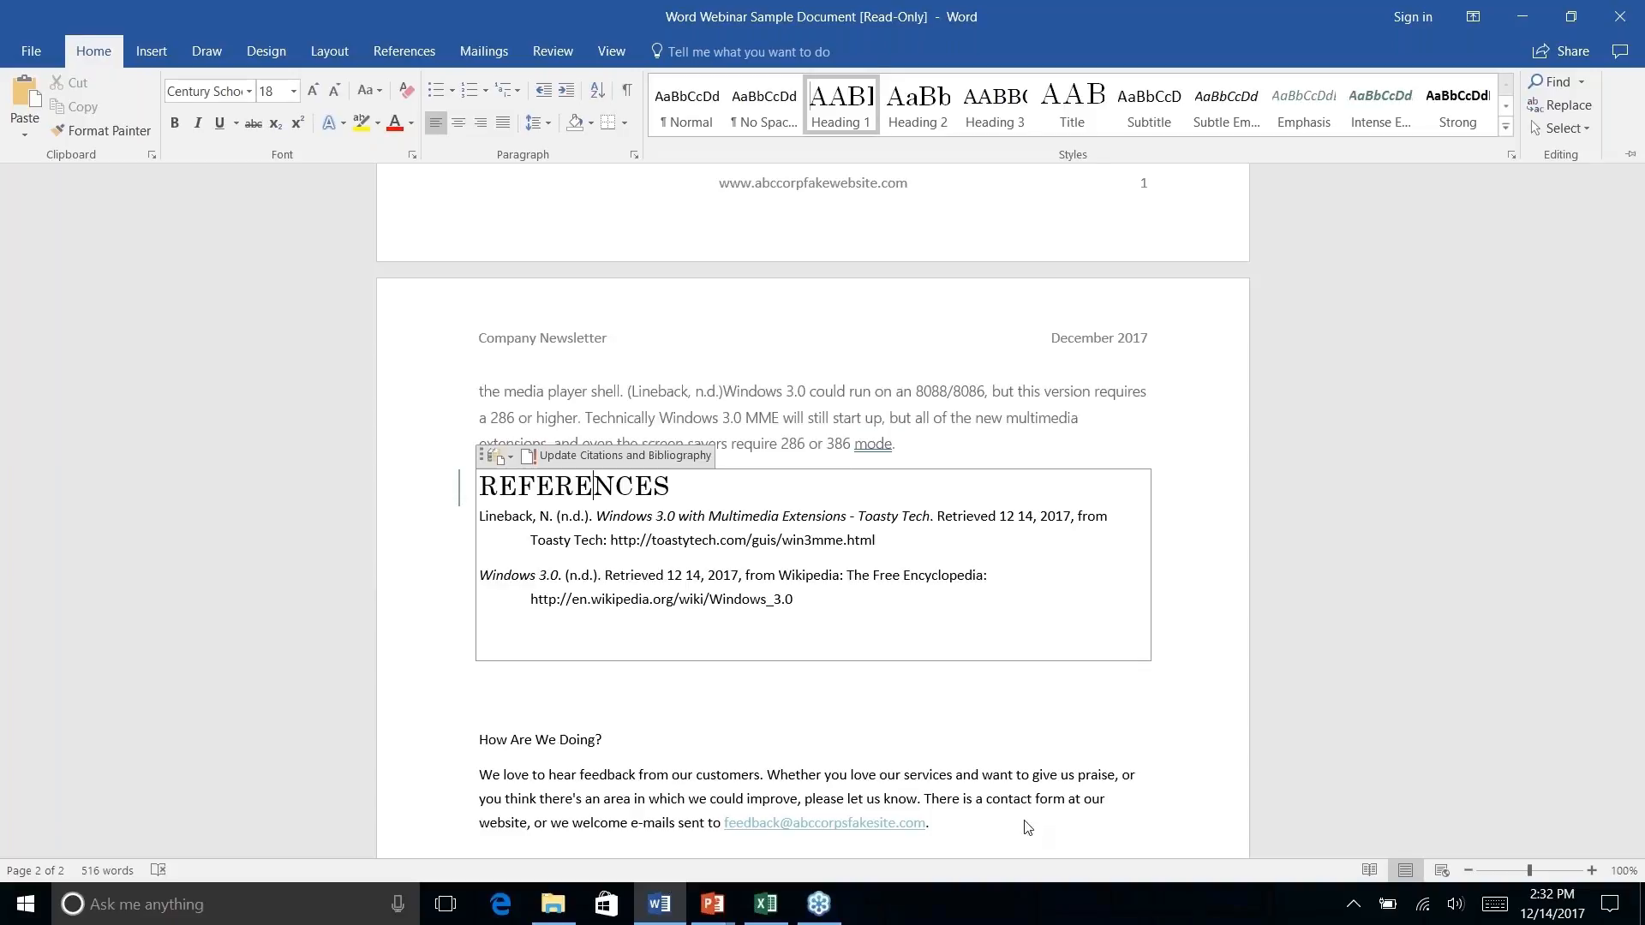
{"action": "right_click", "coordinate": [829, 579]}
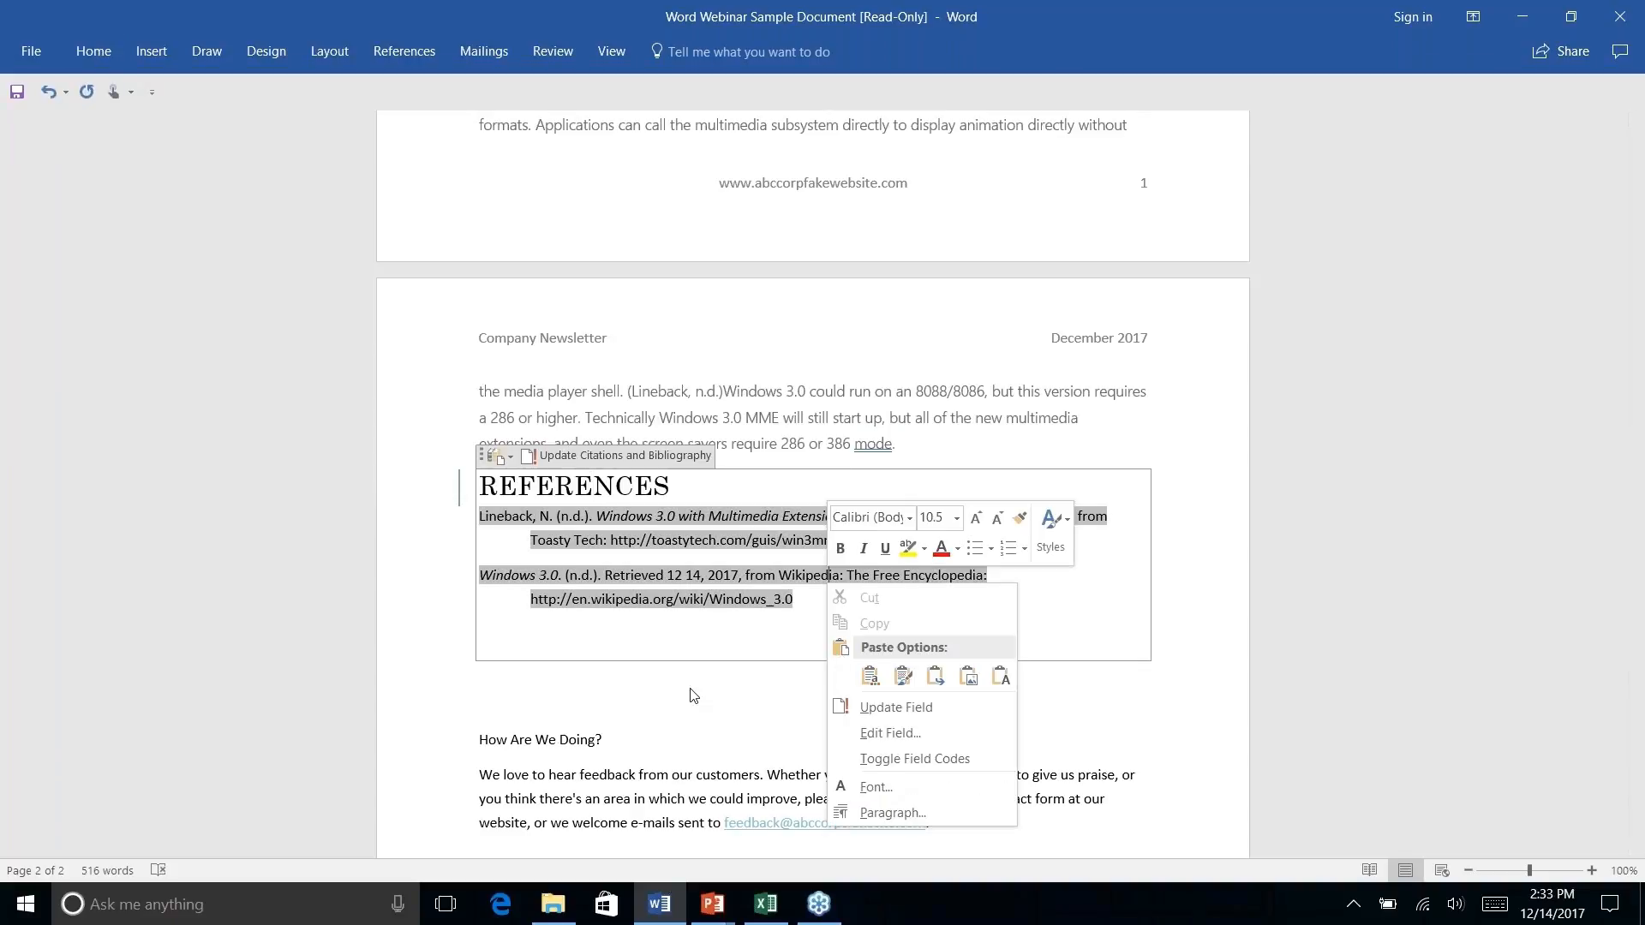
{"action": "key", "text": "Escape"}
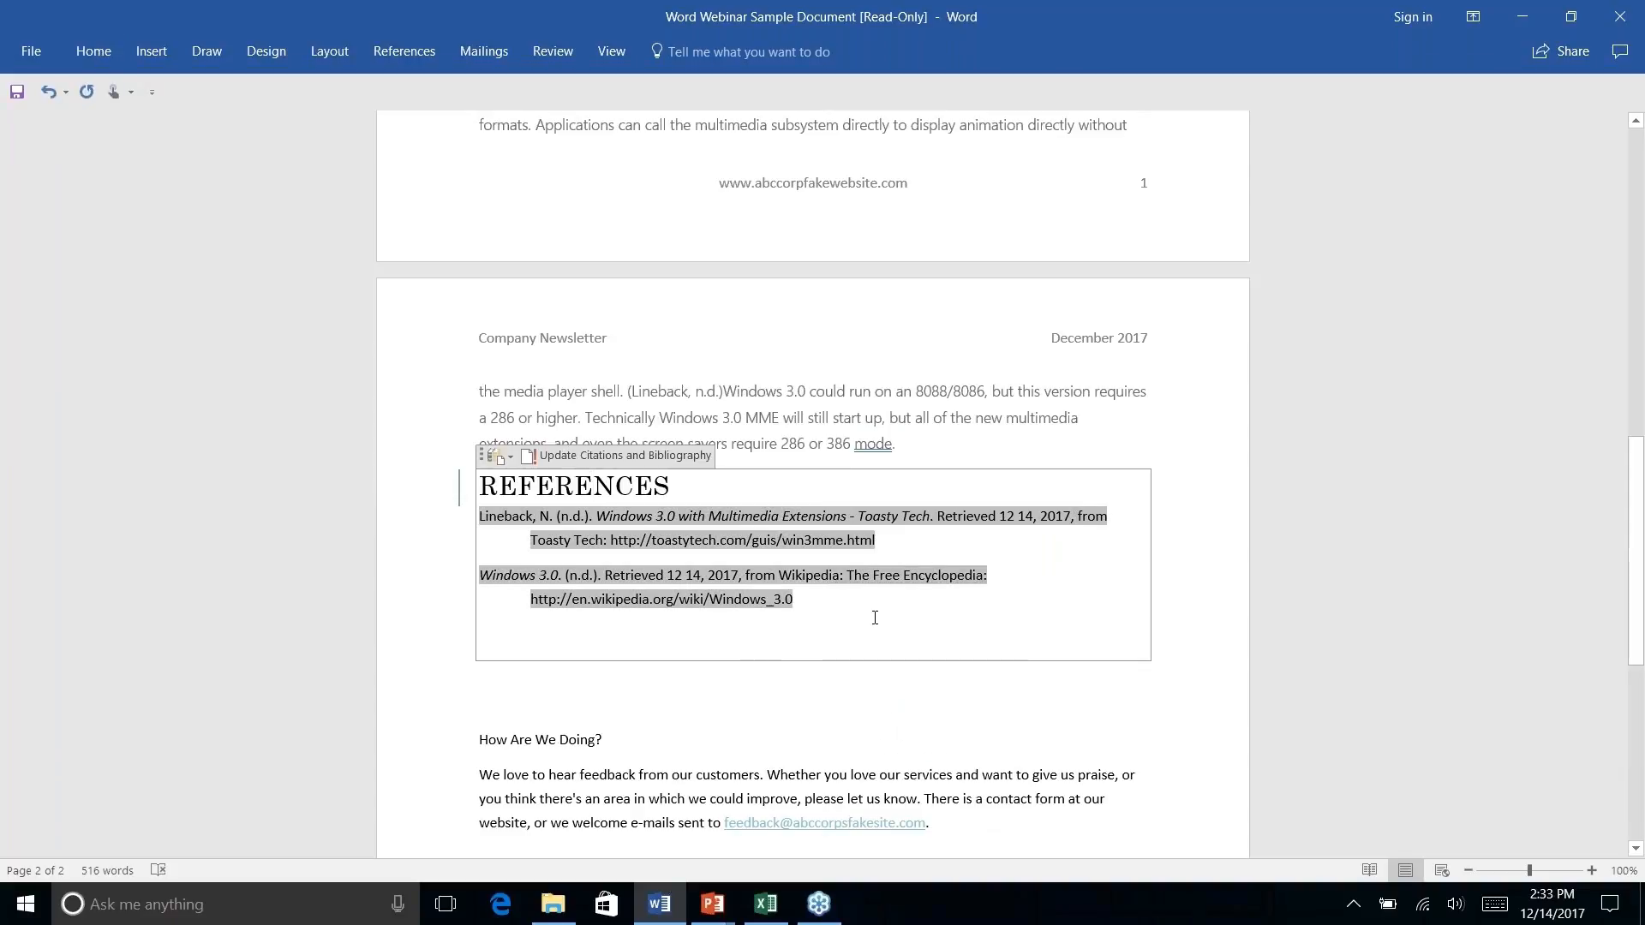
{"action": "key", "text": "Delete"}
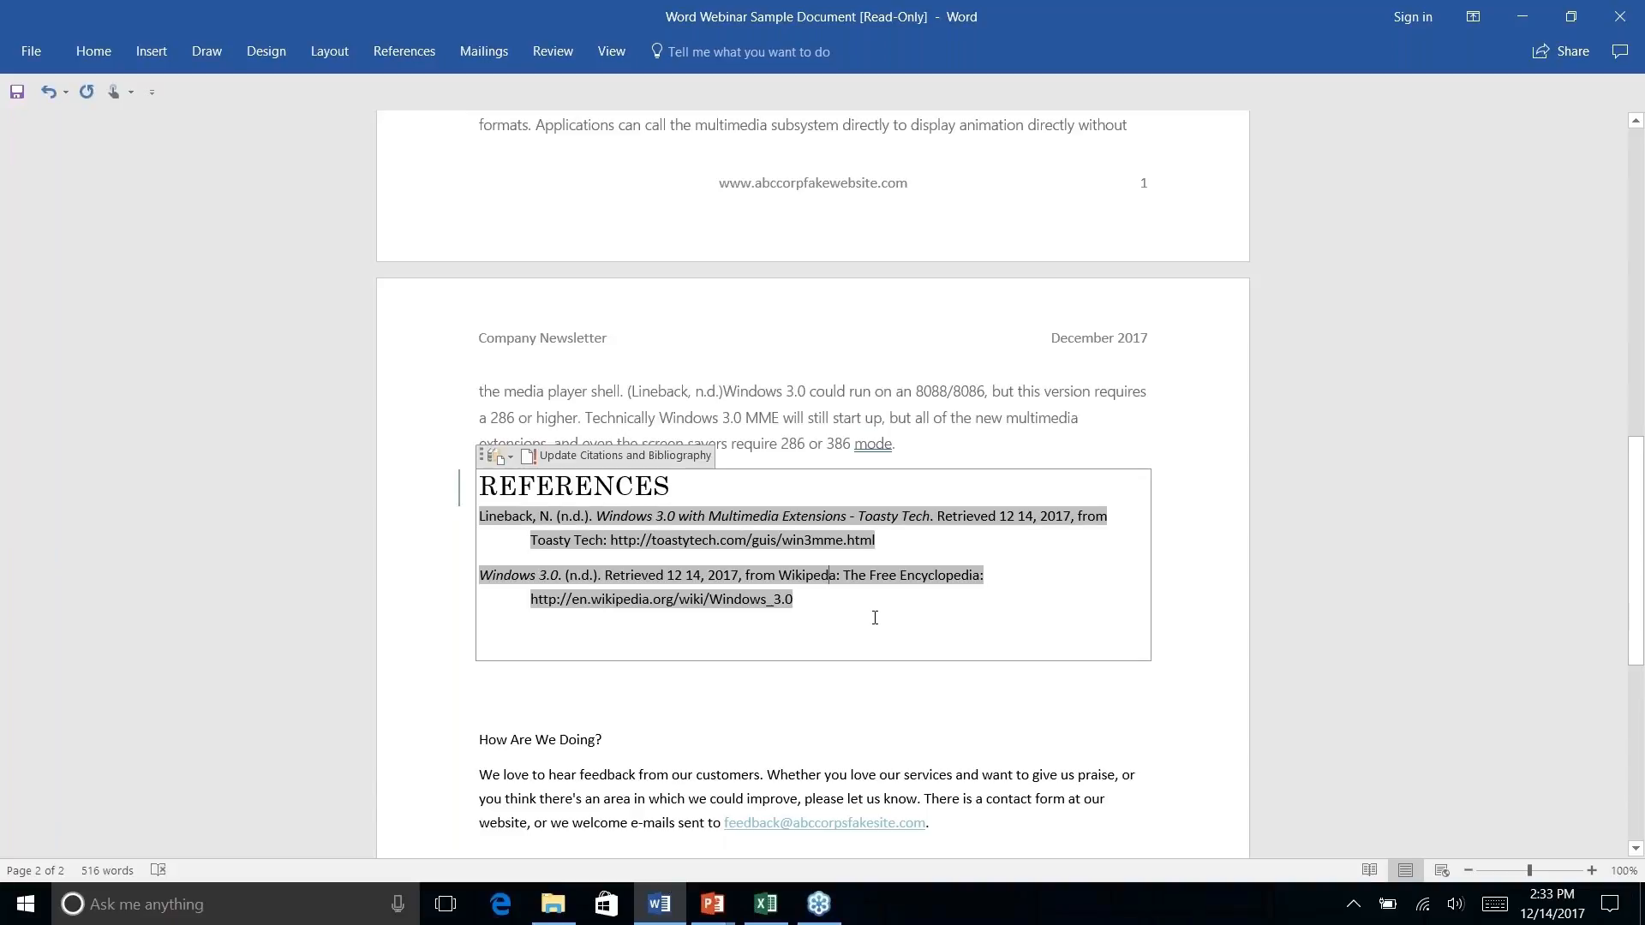
Delete the References bibliography following the History Lesson text, together with an extra blank line left below it.
{"action": "right_click", "coordinate": [994, 660]}
{"action": "key", "text": "Escape"}
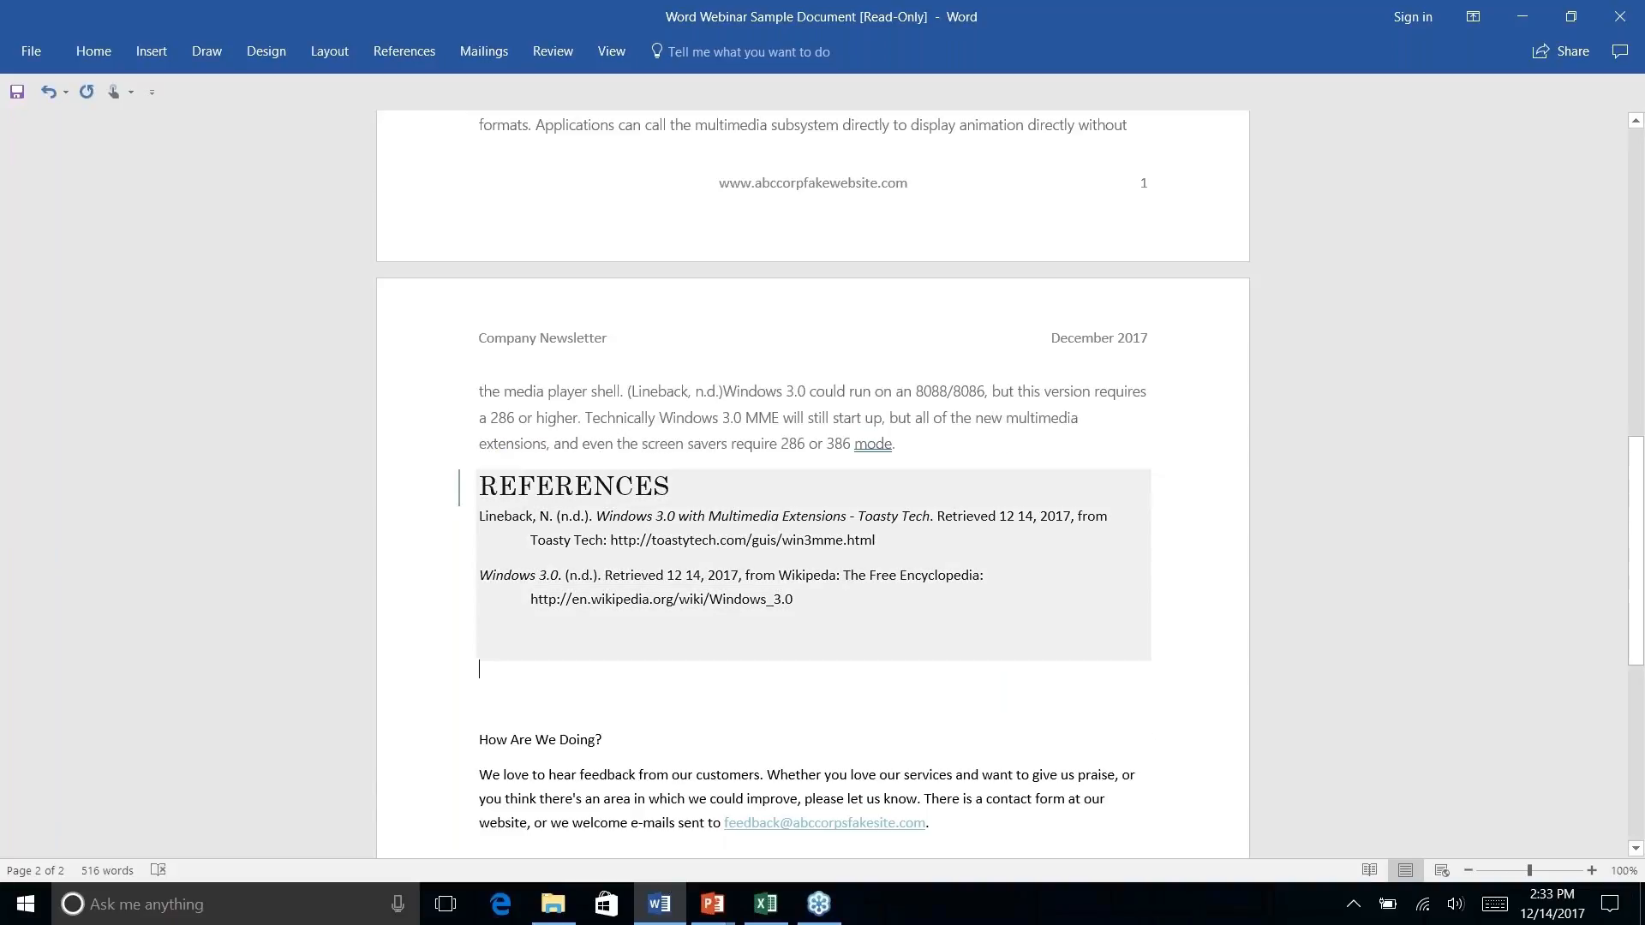
{"action": "key", "text": "ctrl+z"}
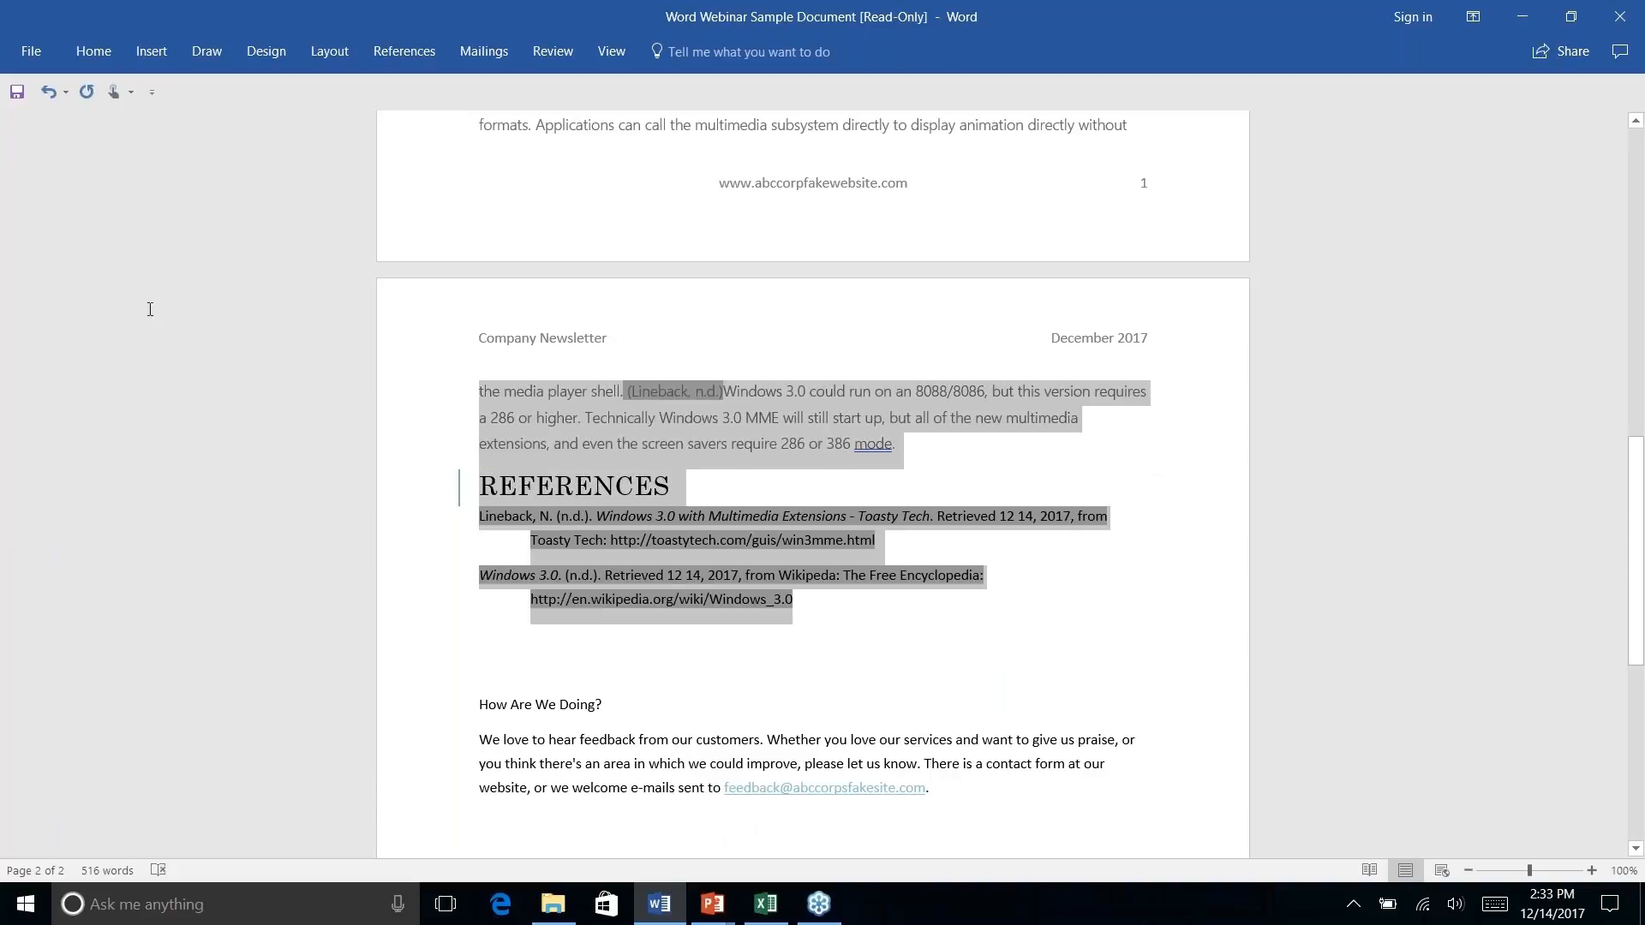
{"action": "left_click_drag", "start_coordinate": [649, 586], "coordinate": [480, 488]}
{"action": "key", "text": "Delete"}
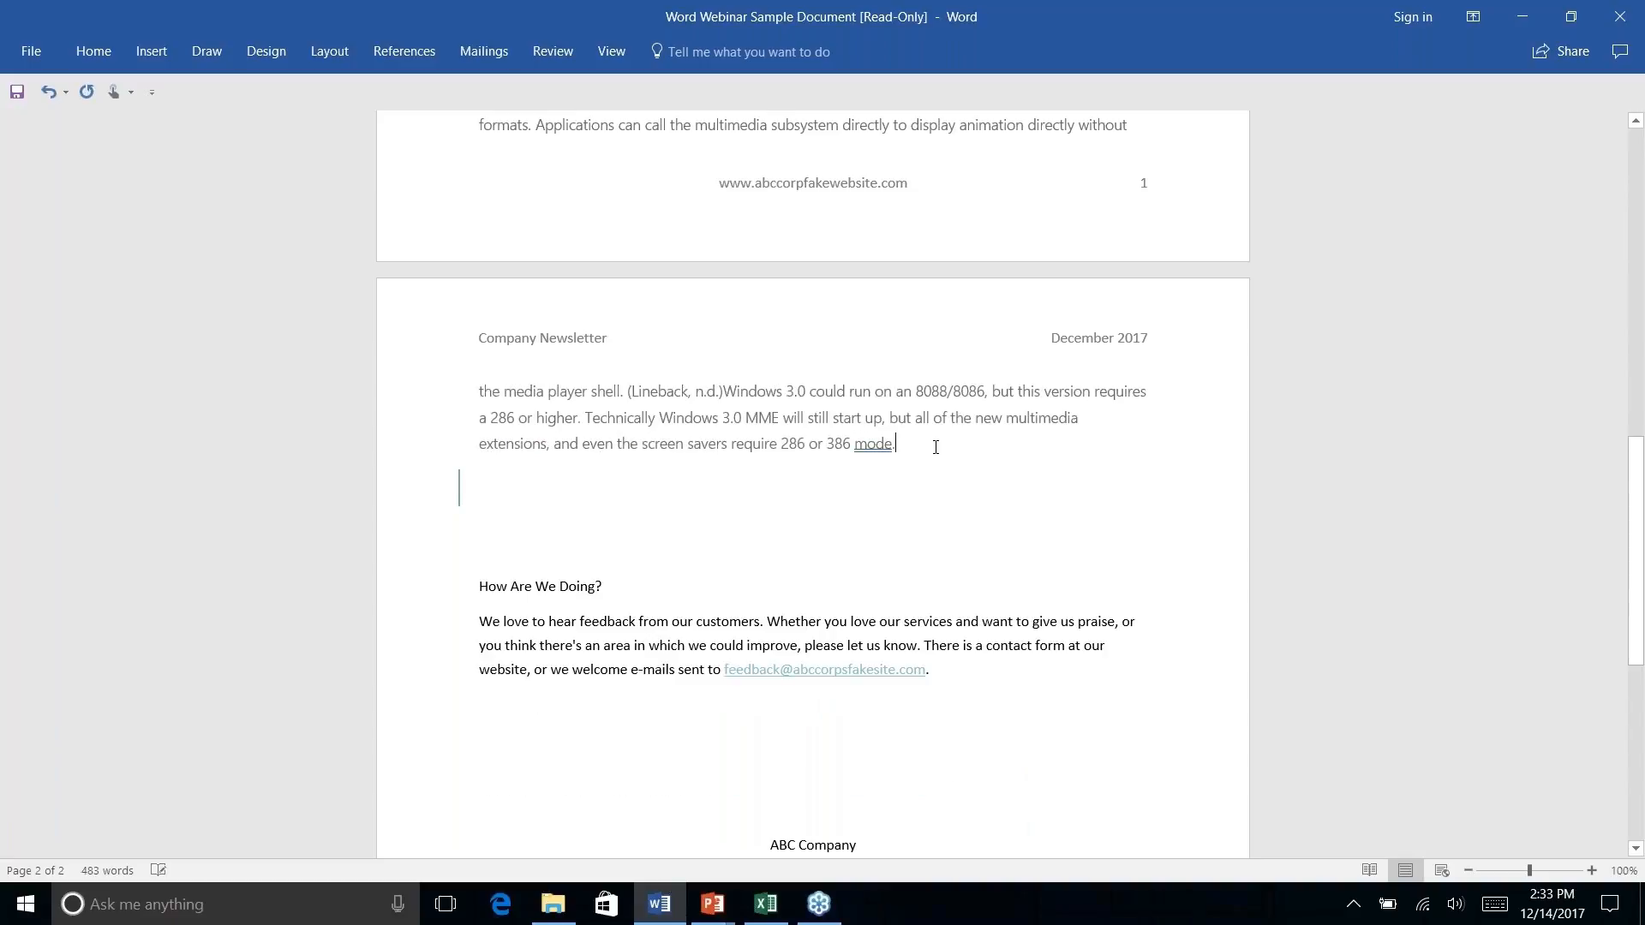
{"action": "key", "text": "Delete"}
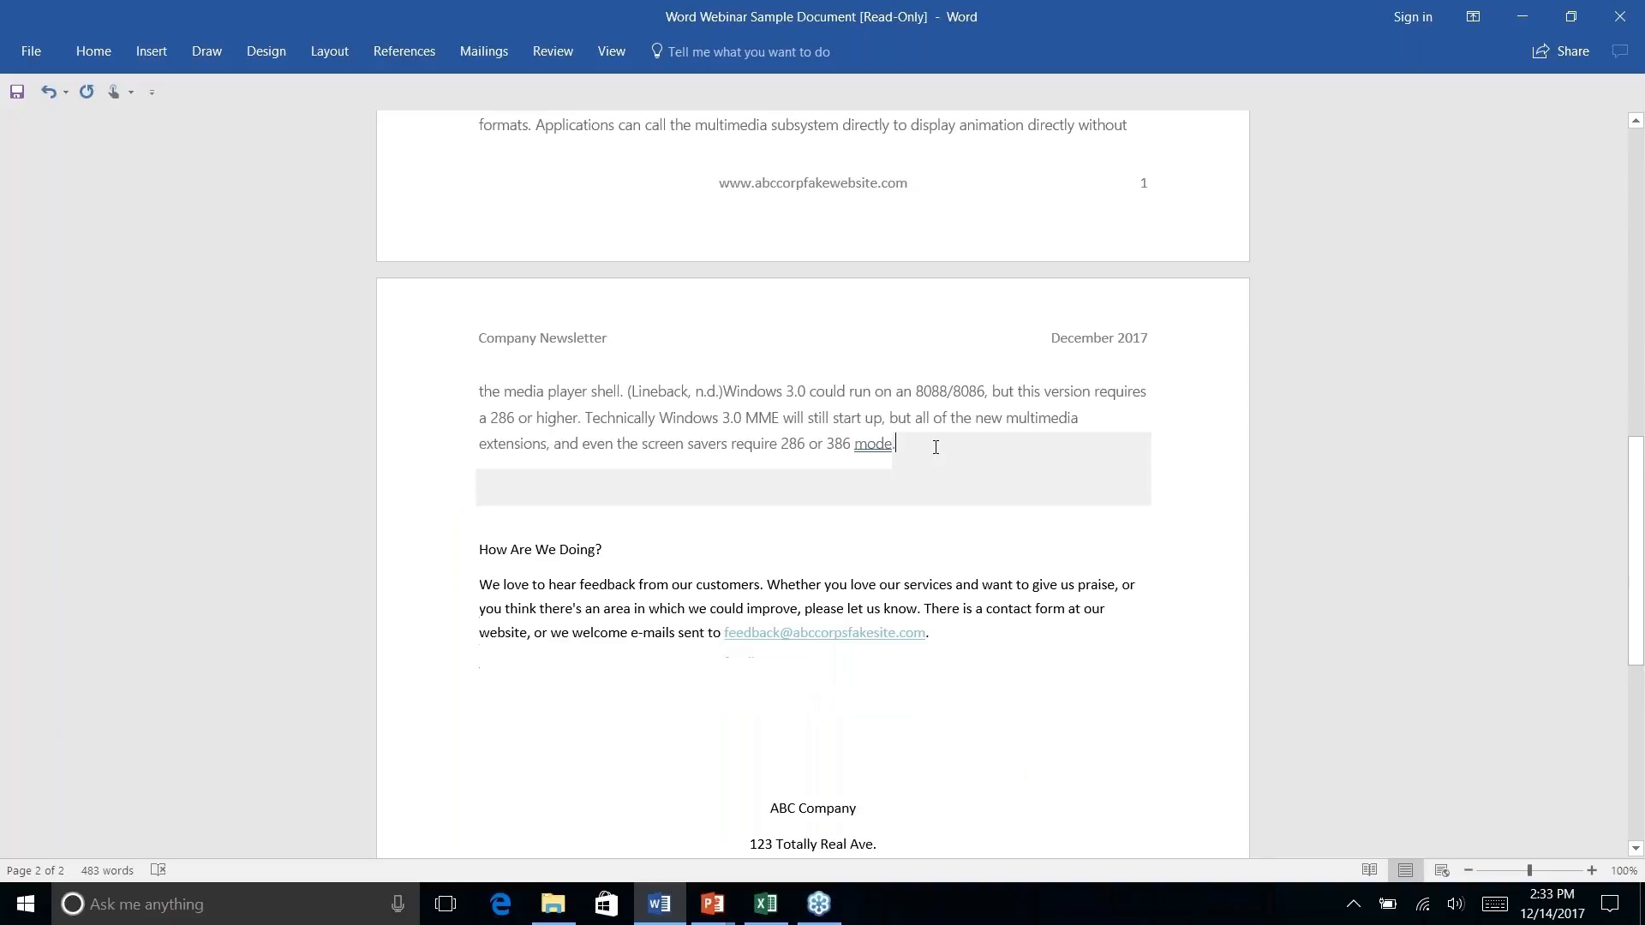
{"action": "key", "text": "Down"}
{"action": "key", "text": "Down"}
{"action": "key", "text": "Down"}
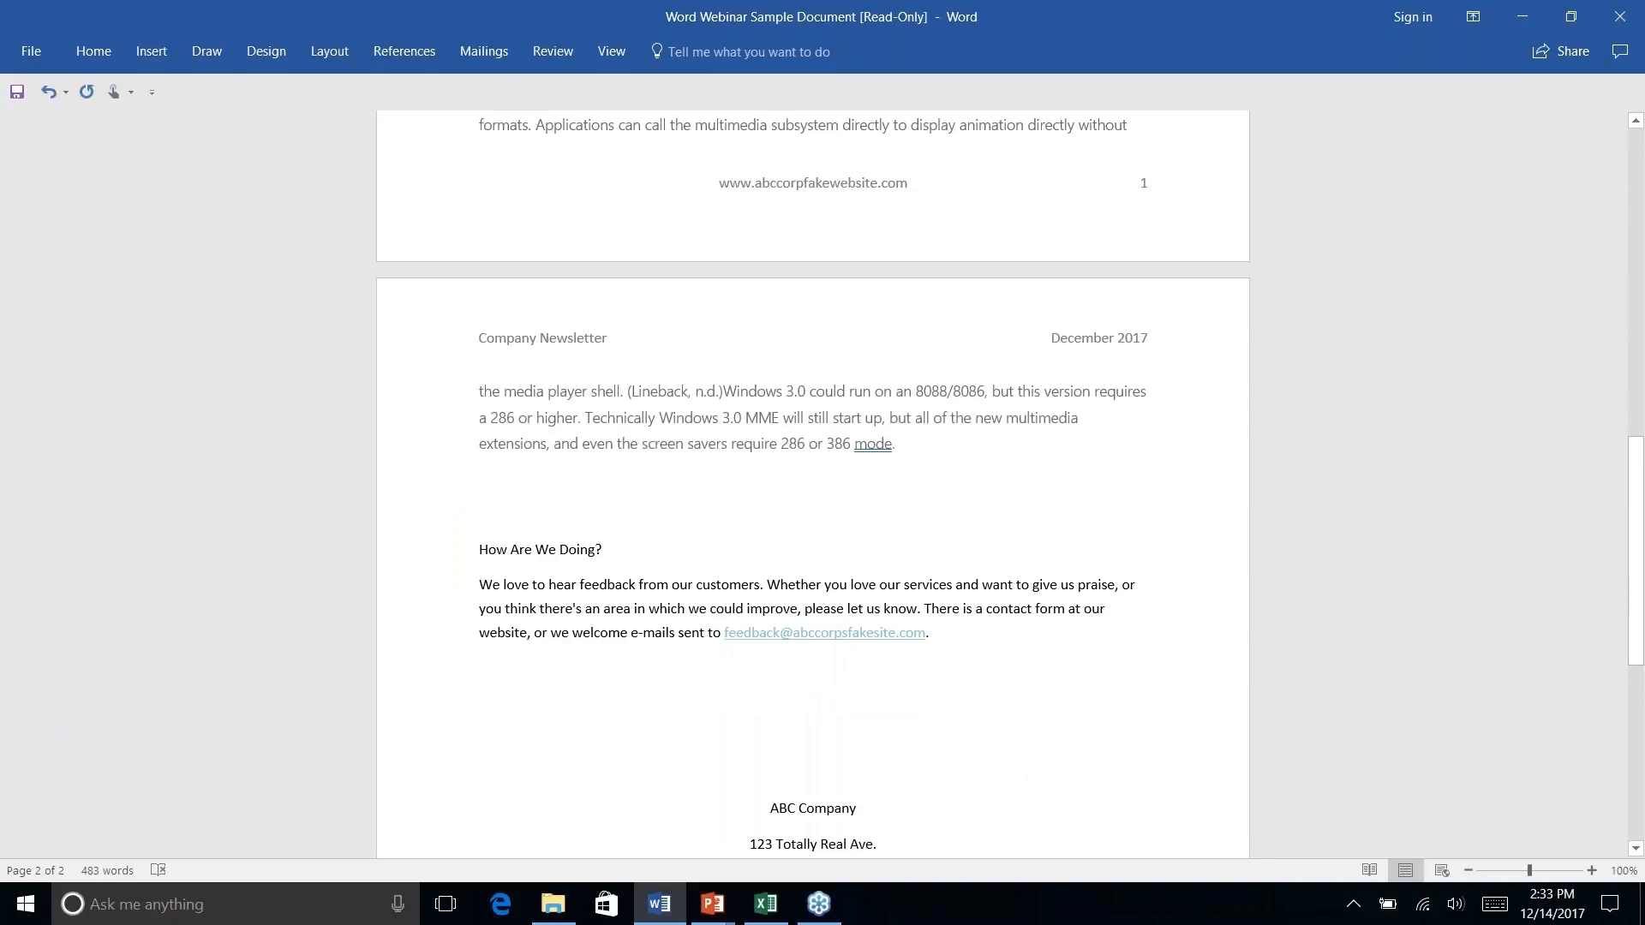
{"action": "left_click", "coordinate": [483, 480]}
{"action": "right_click", "coordinate": [686, 524]}
{"action": "left_click", "coordinate": [584, 466]}
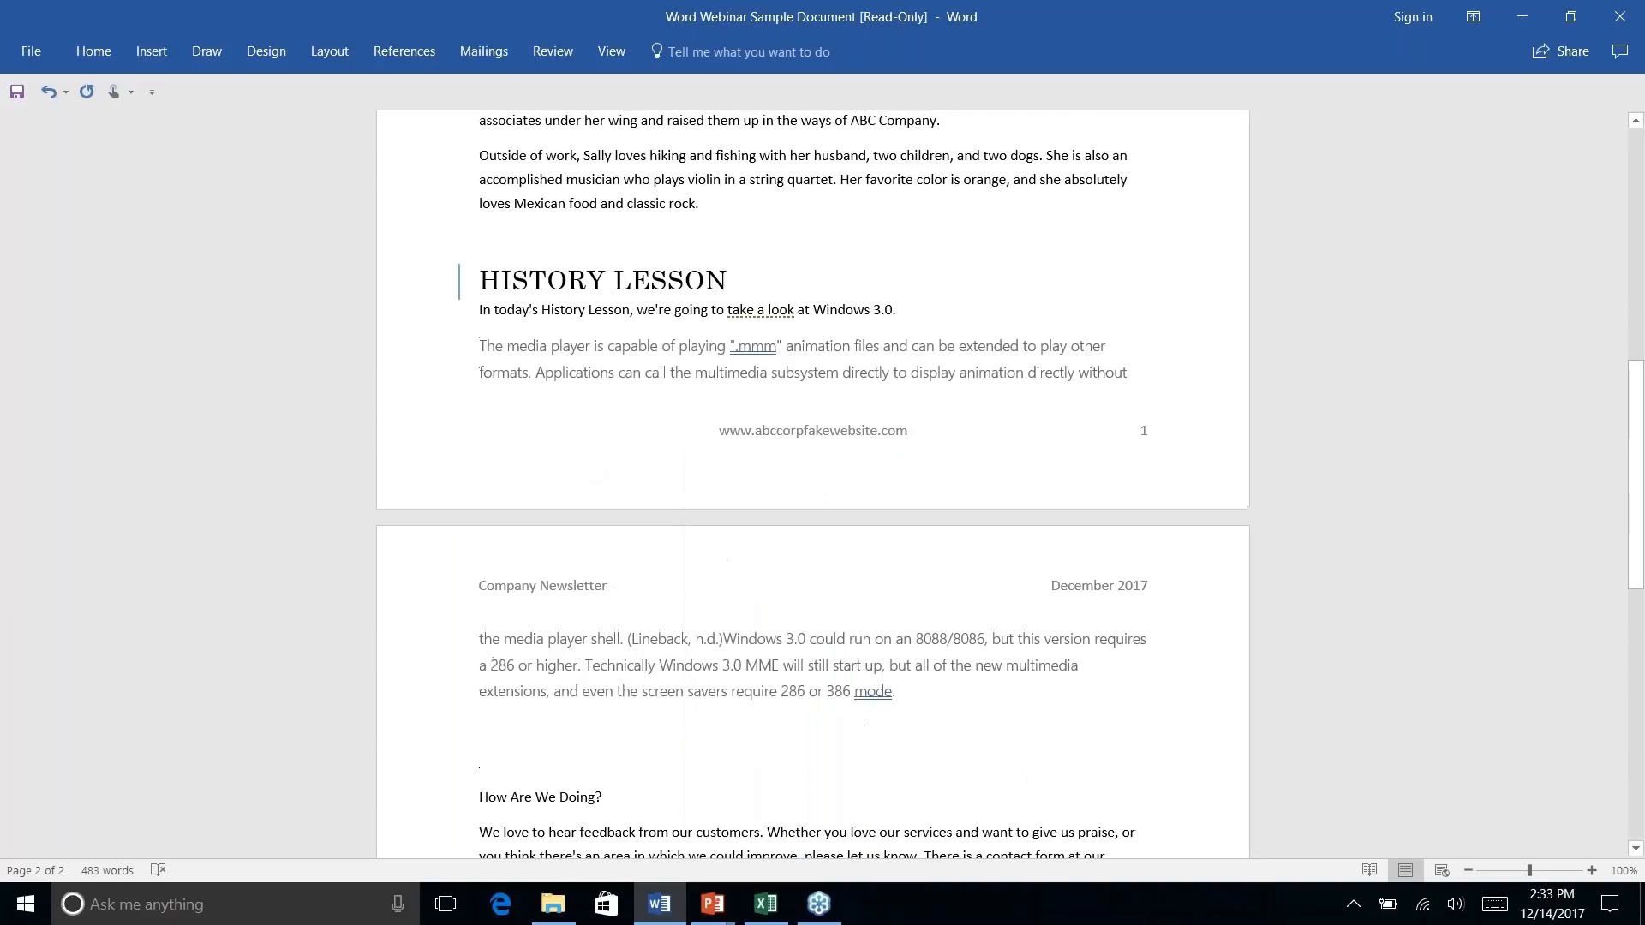
Apply the Heading 1 style to the "How Are We Doing?" line on page 2.
{"action": "scroll", "coordinate": [595, 401], "scroll_direction": "up", "scroll_amount": 3}
{"action": "scroll", "coordinate": [595, 401], "scroll_direction": "down", "scroll_amount": 12}
{"action": "scroll", "coordinate": [595, 401], "scroll_direction": "up", "scroll_amount": 5}
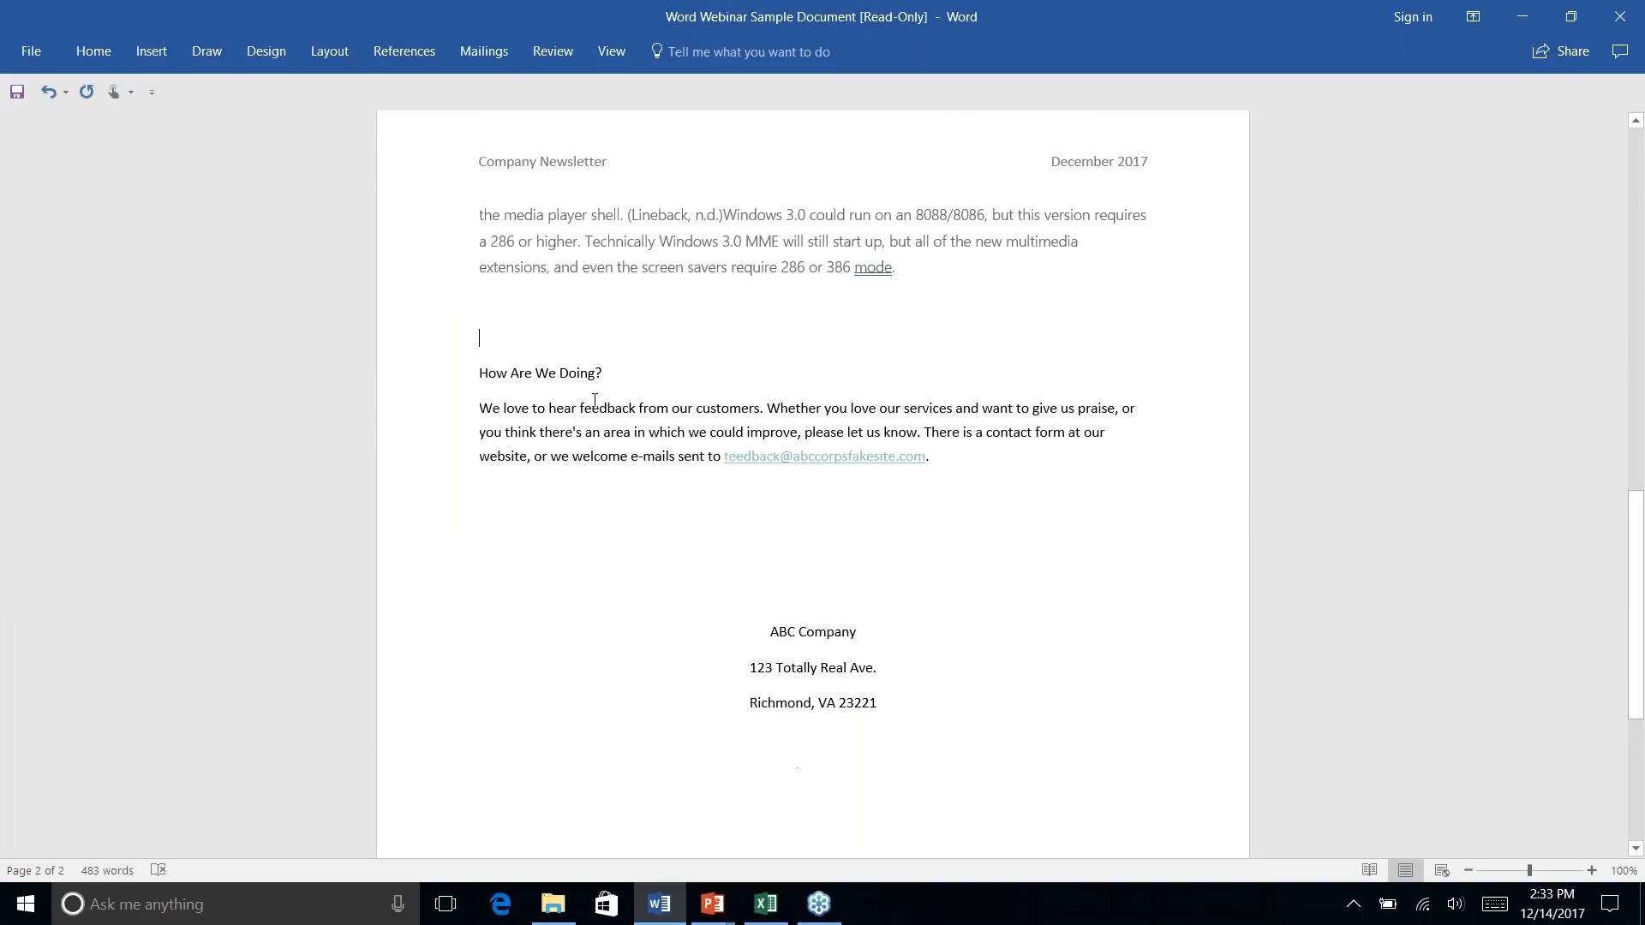
{"action": "right_click", "coordinate": [595, 403]}
{"action": "triple_click", "coordinate": [553, 407]}
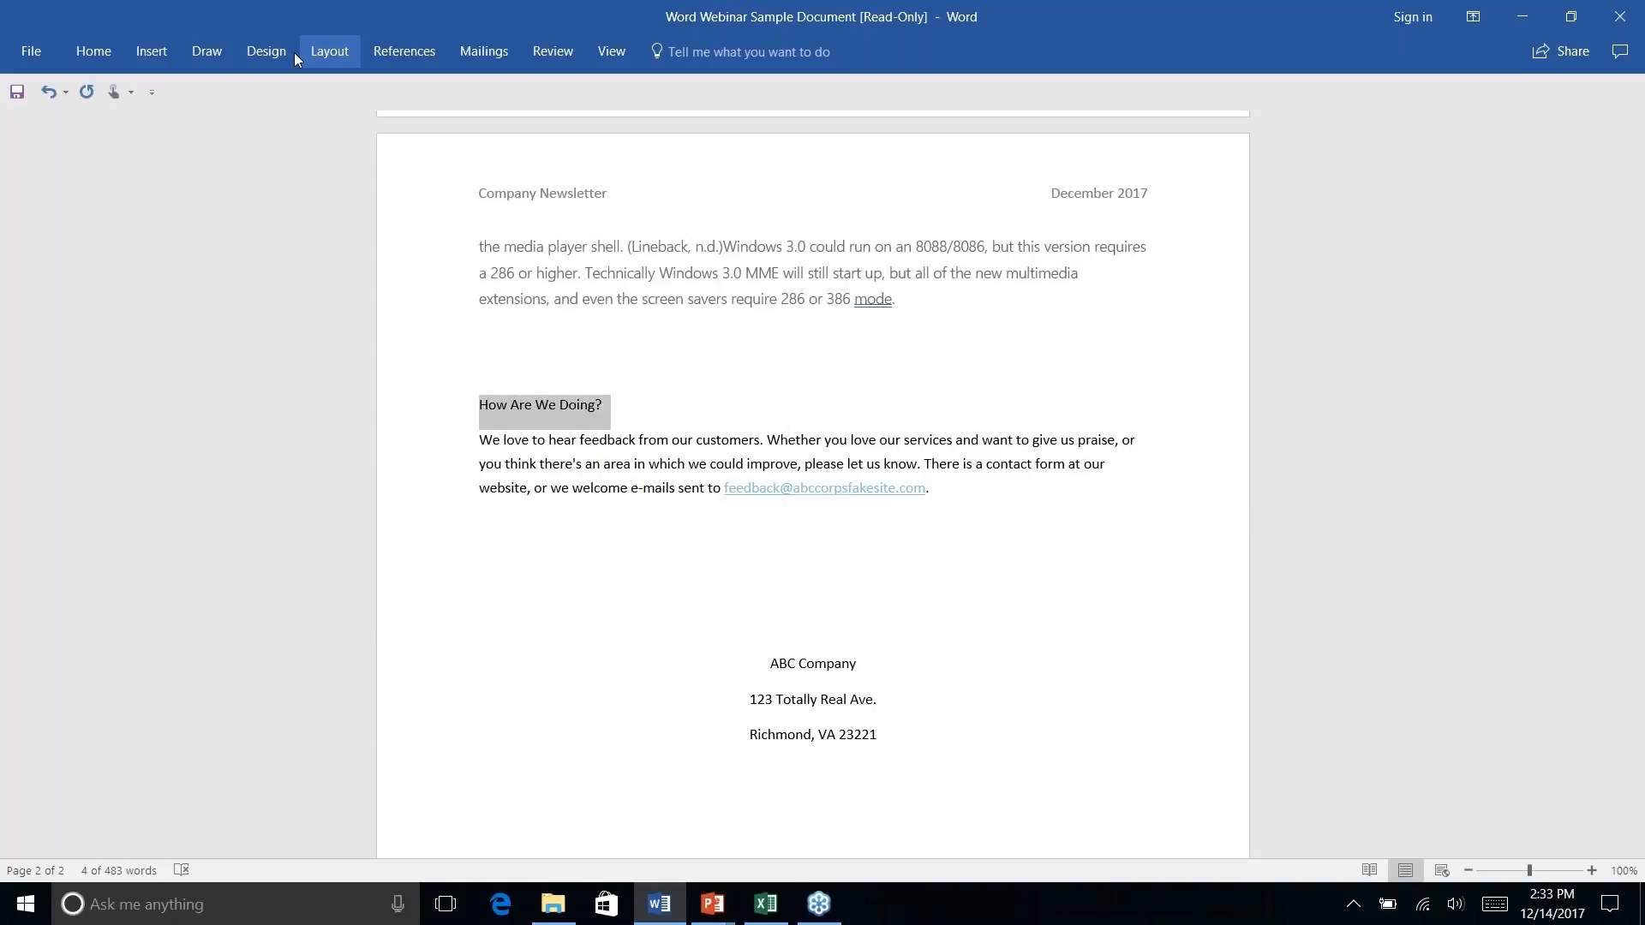
{"action": "left_click", "coordinate": [94, 53]}
{"action": "left_click", "coordinate": [841, 99]}
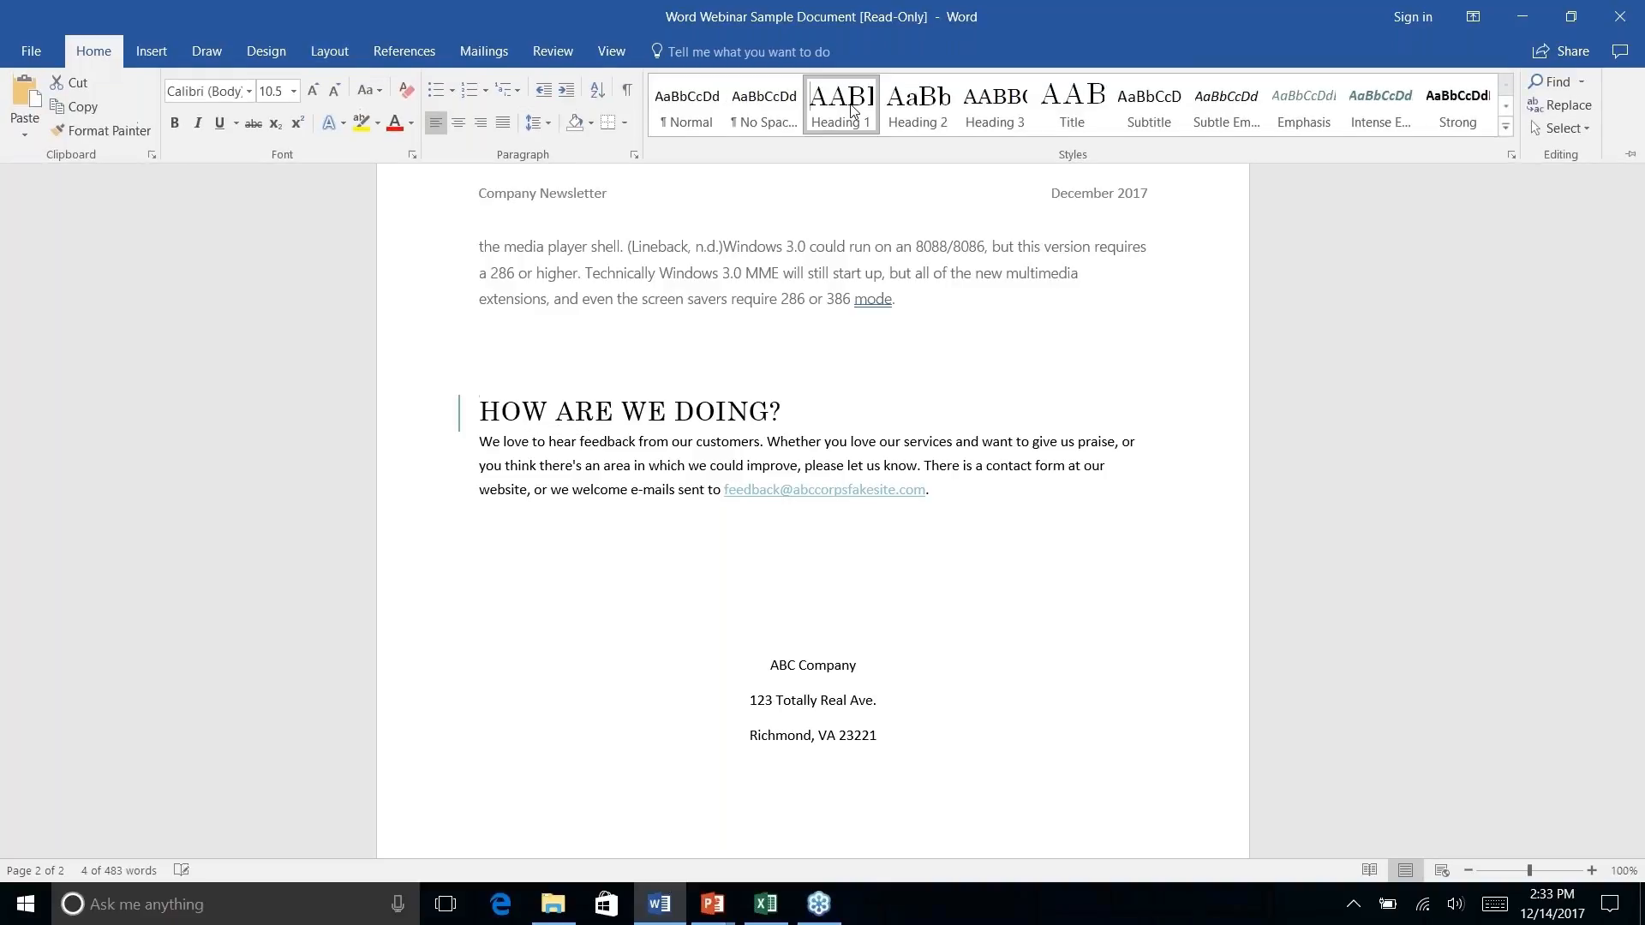
Insert an empty line between the newsletter title and the Introduction heading on page 1.
{"action": "scroll", "coordinate": [915, 401], "scroll_direction": "down", "scroll_amount": 5}
{"action": "scroll", "coordinate": [813, 480], "scroll_direction": "up", "scroll_amount": 15}
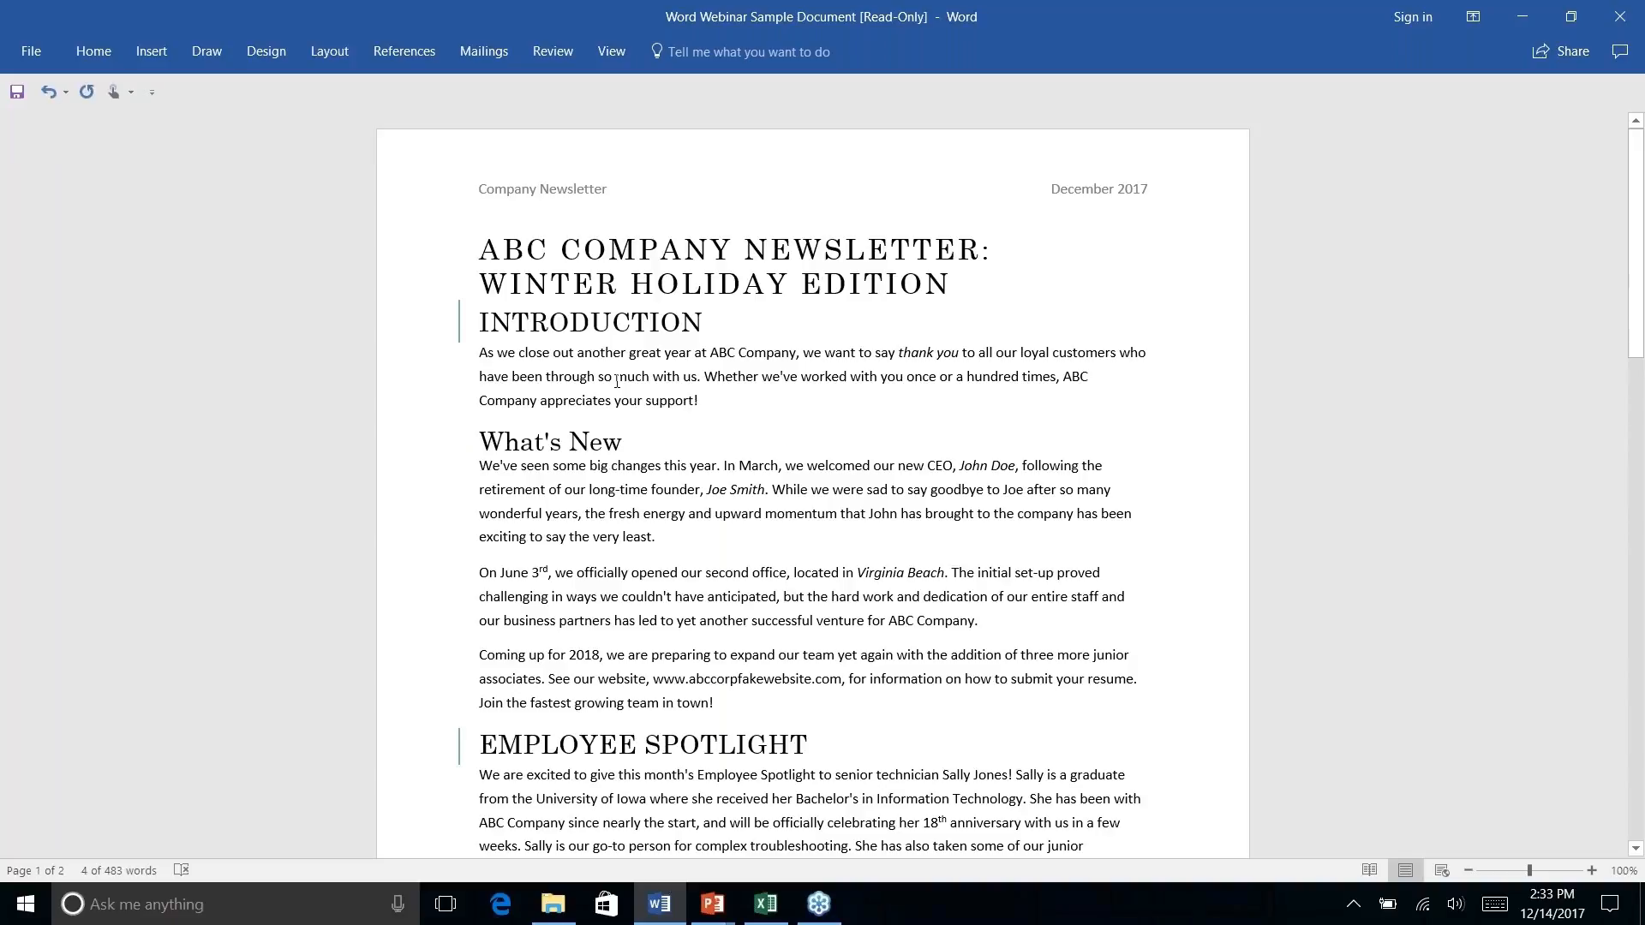
{"action": "left_click", "coordinate": [569, 335]}
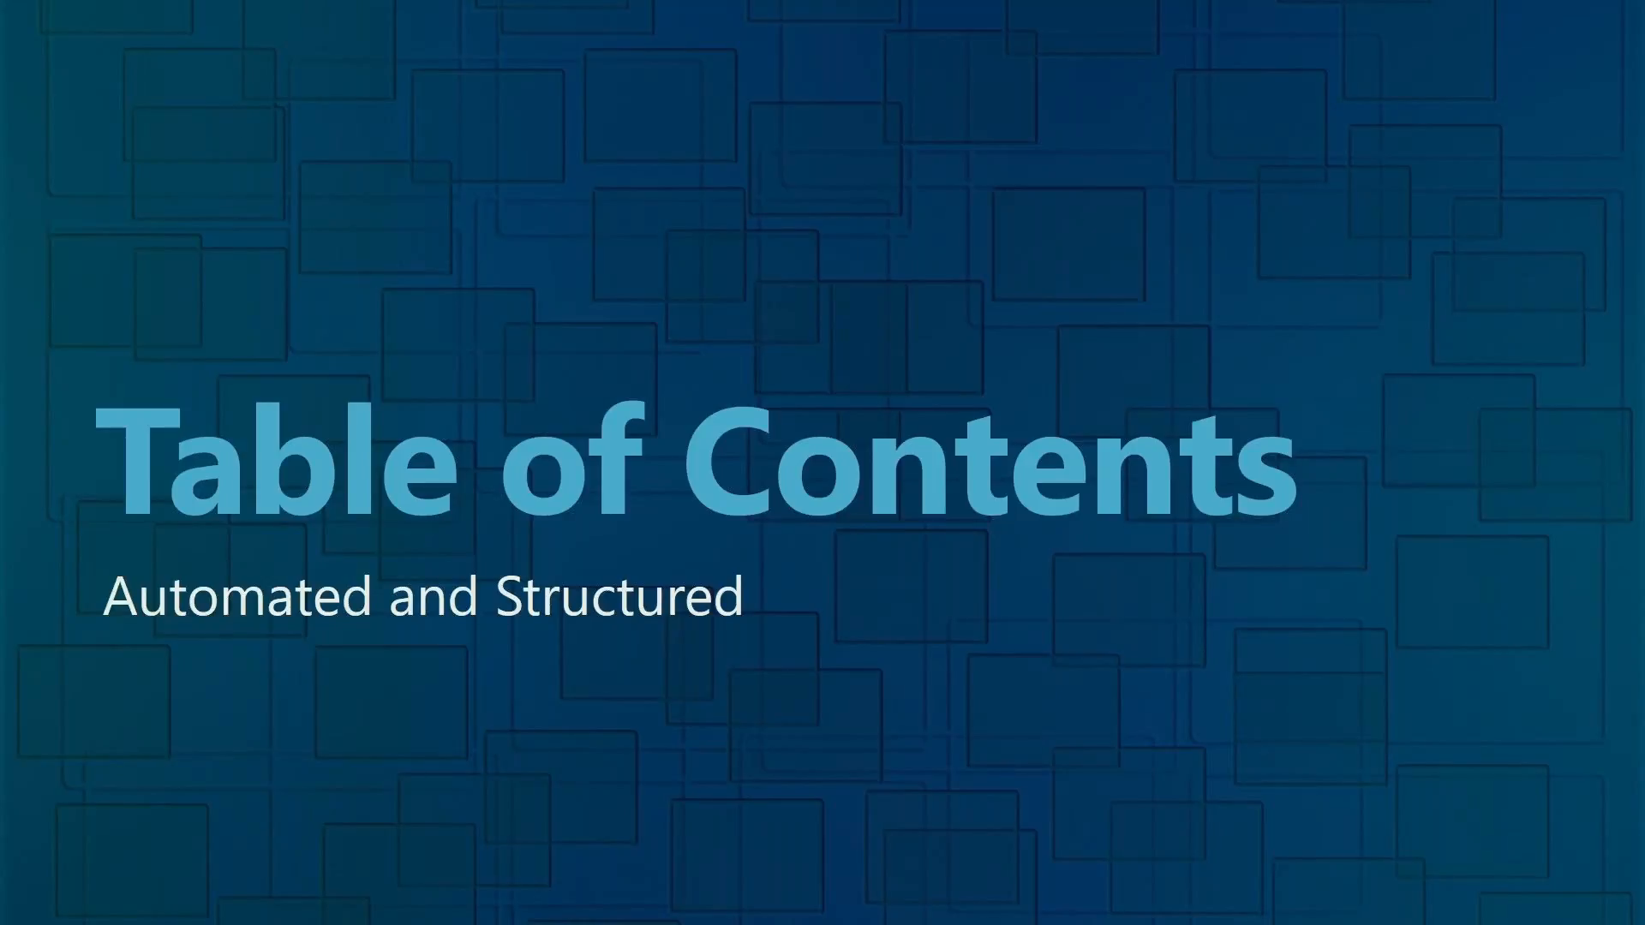
{"action": "key", "text": "alt+Tab"}
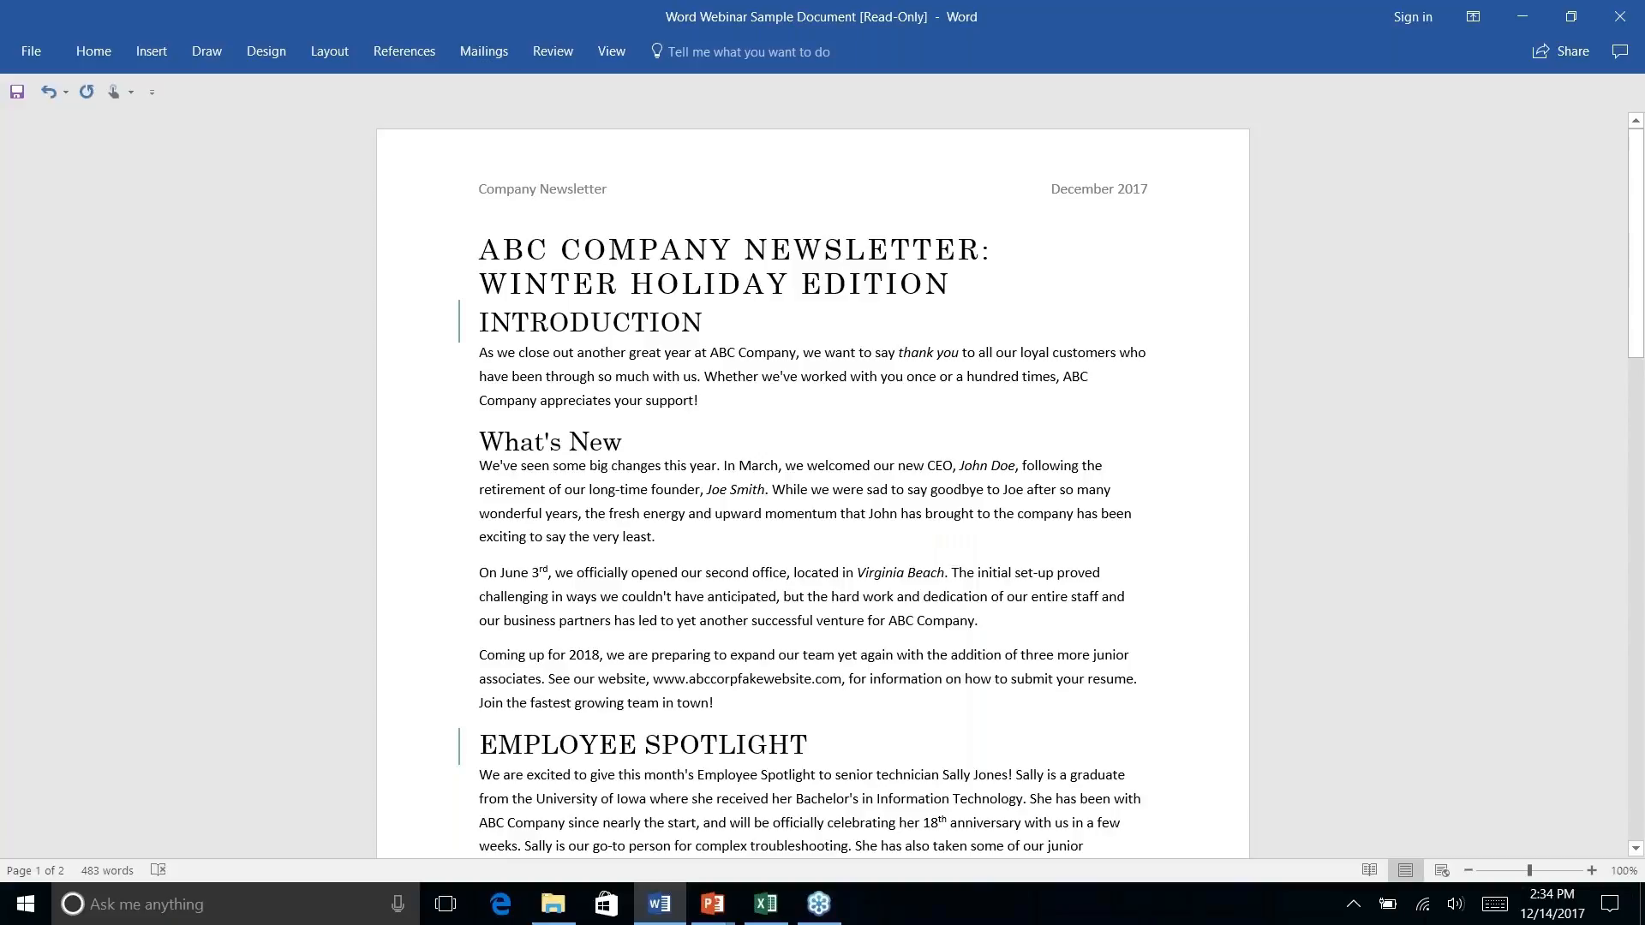
{"action": "key", "text": "Return"}
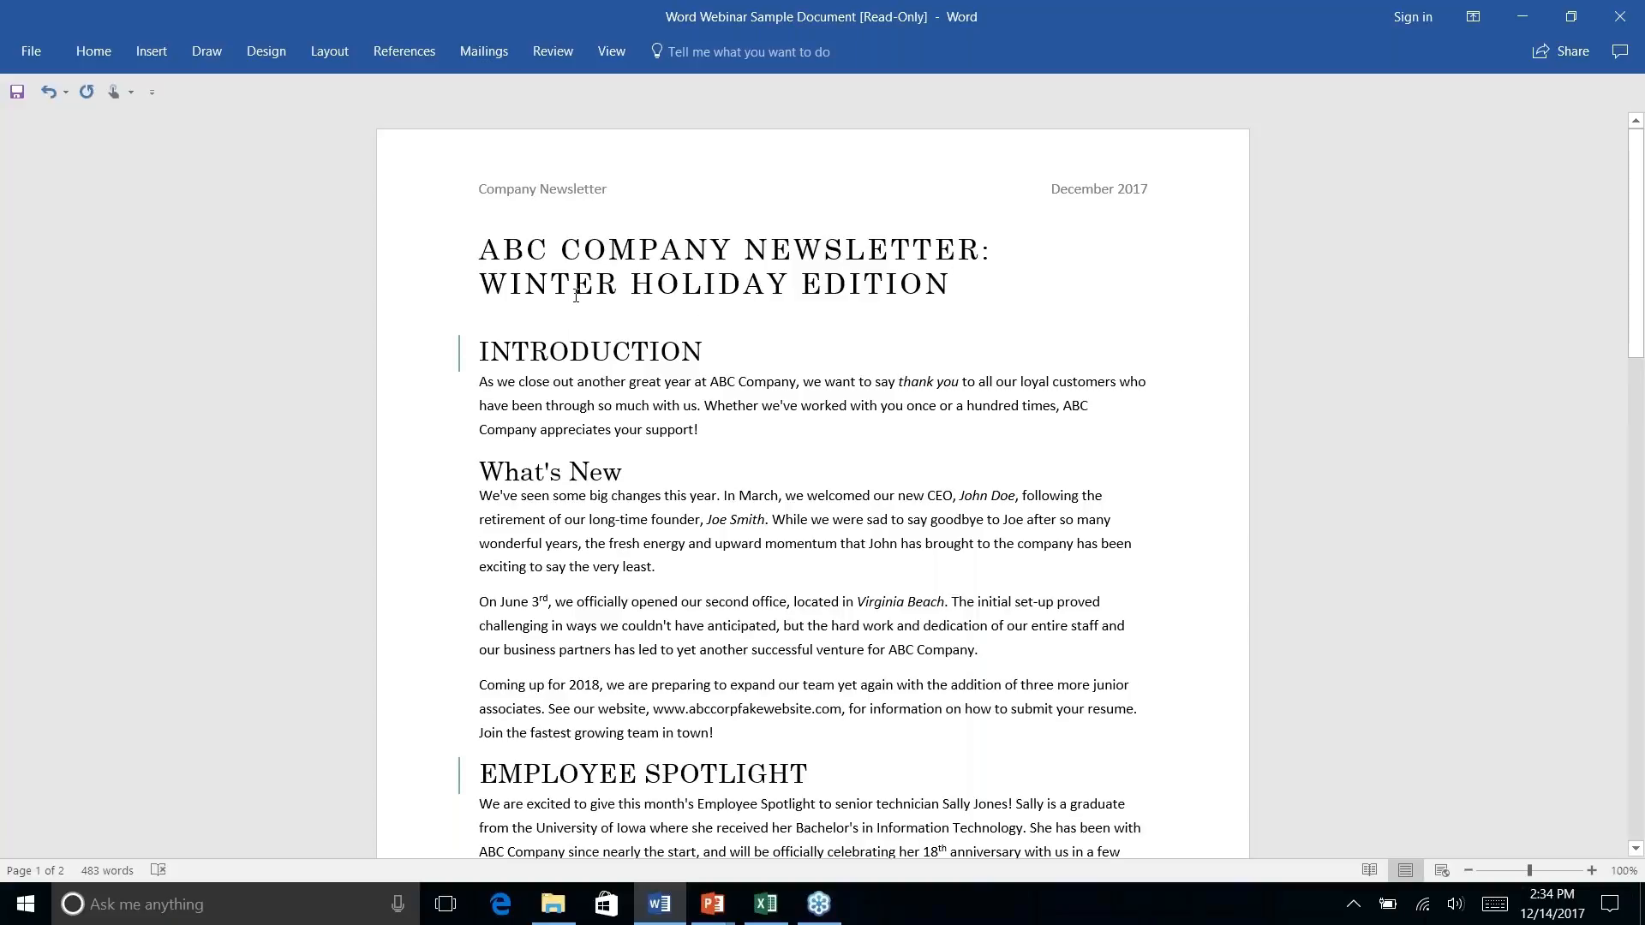
Insert the built-in Automatic Table 1 table of contents on the blank line below the newsletter title.
{"action": "left_click", "coordinate": [704, 306]}
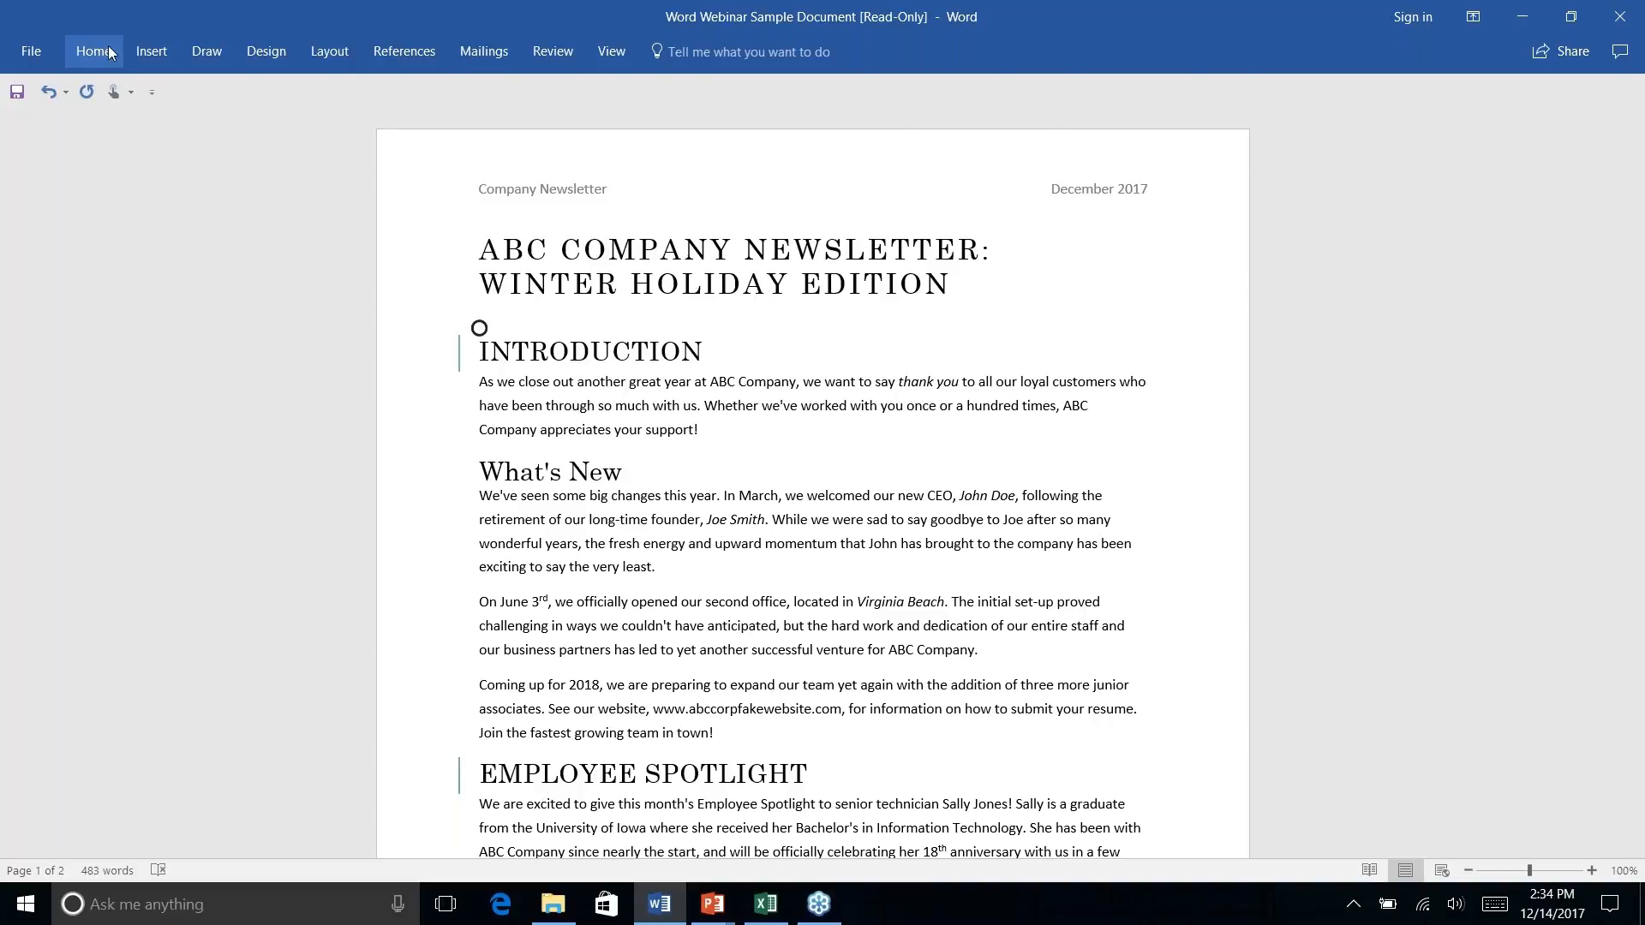
{"action": "left_click", "coordinate": [398, 51]}
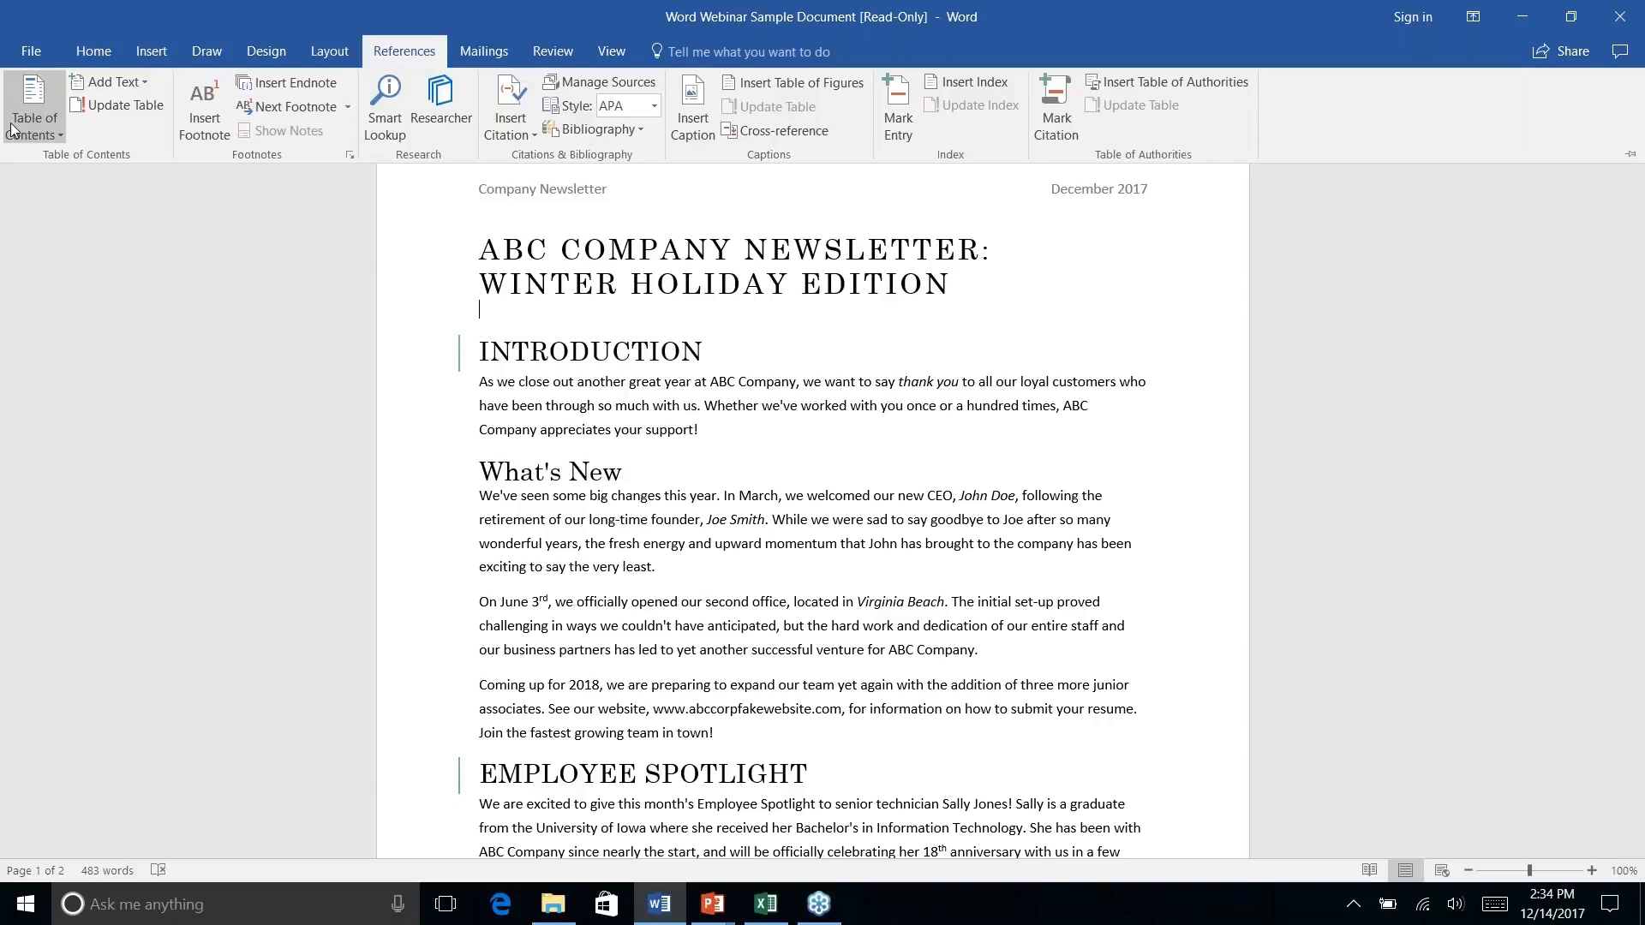
{"action": "left_click", "coordinate": [53, 133]}
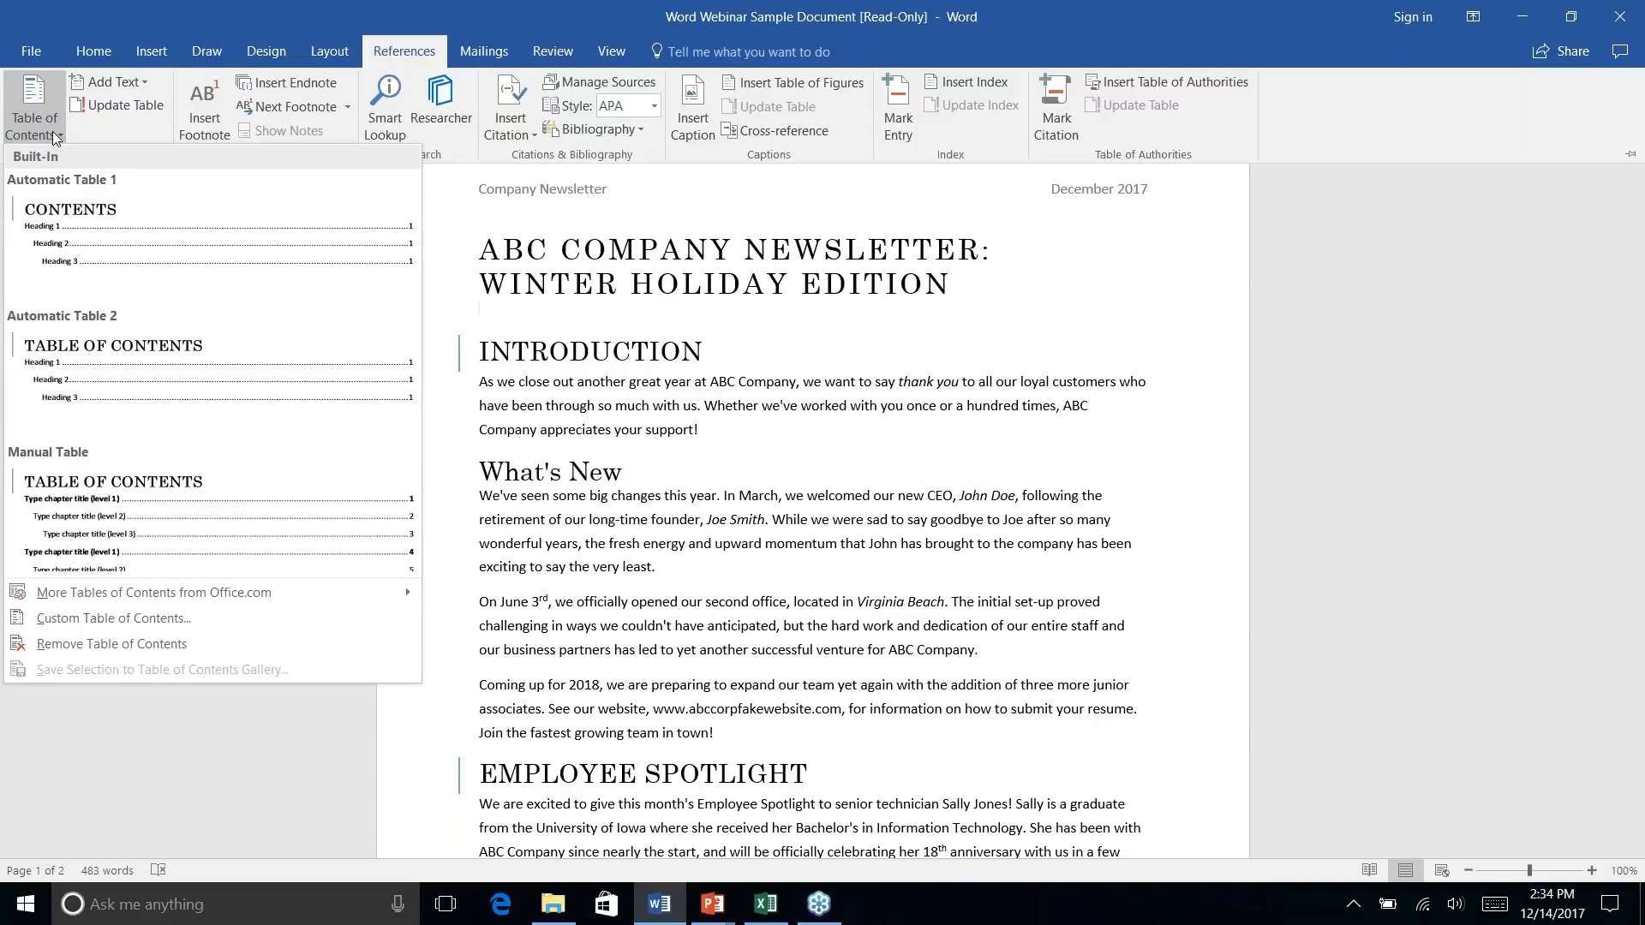
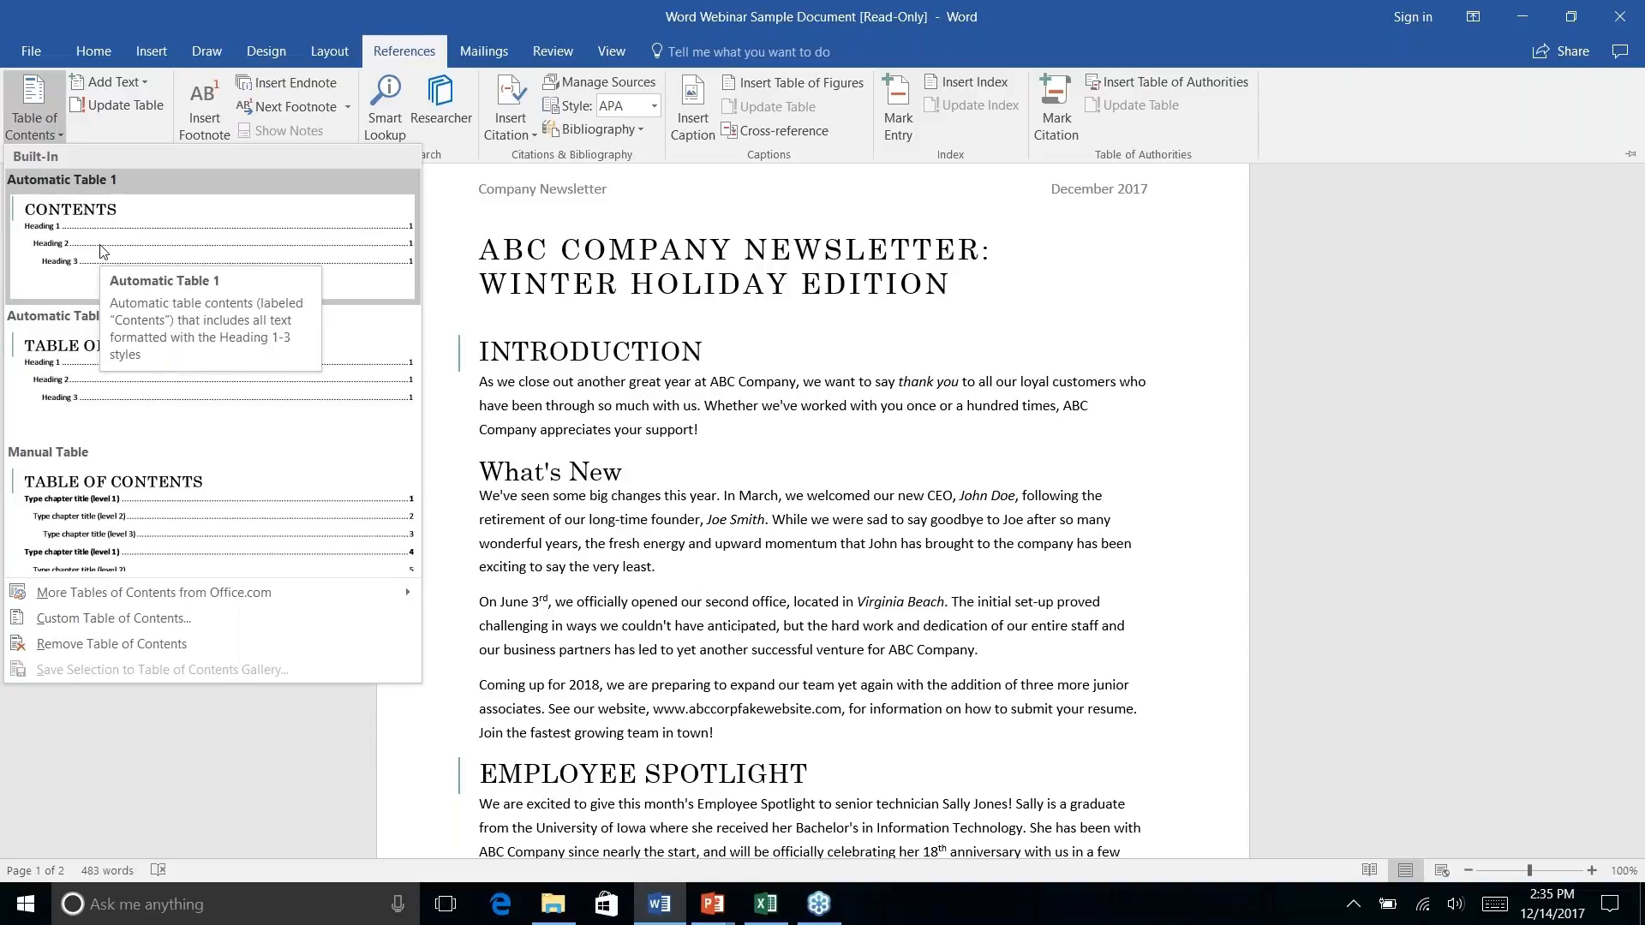
{"action": "right_click", "coordinate": [71, 251]}
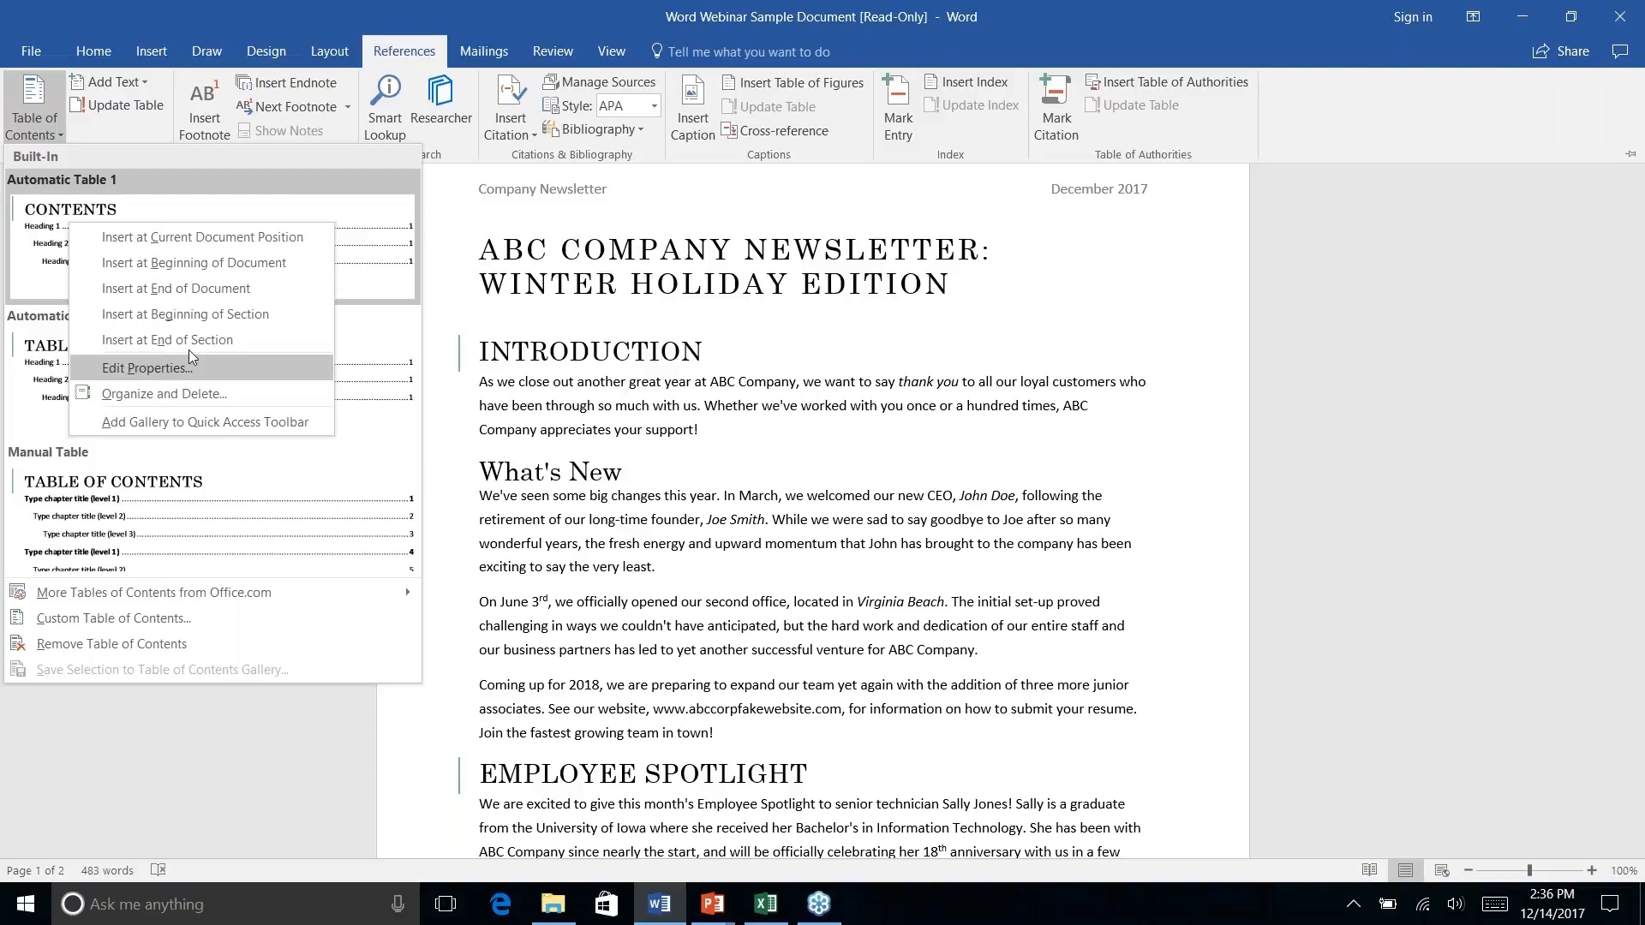
{"action": "key", "text": "Escape"}
{"action": "key", "text": "Escape"}
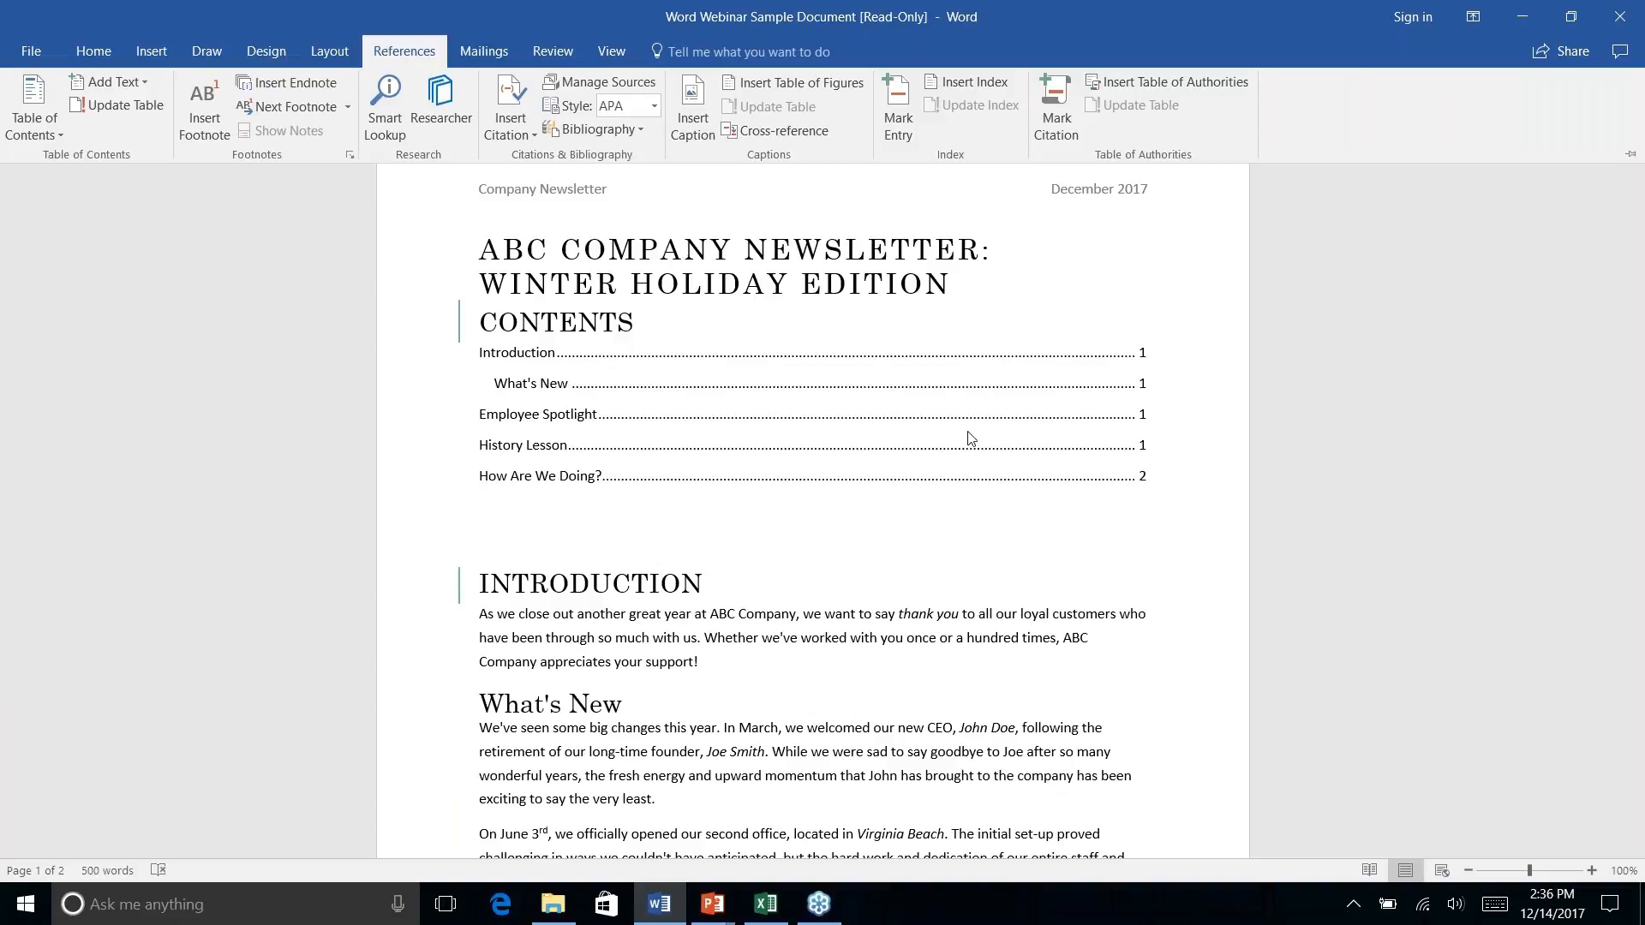
Add an empty line between the newsletter title and the Contents heading.
{"action": "left_click", "coordinate": [1140, 414]}
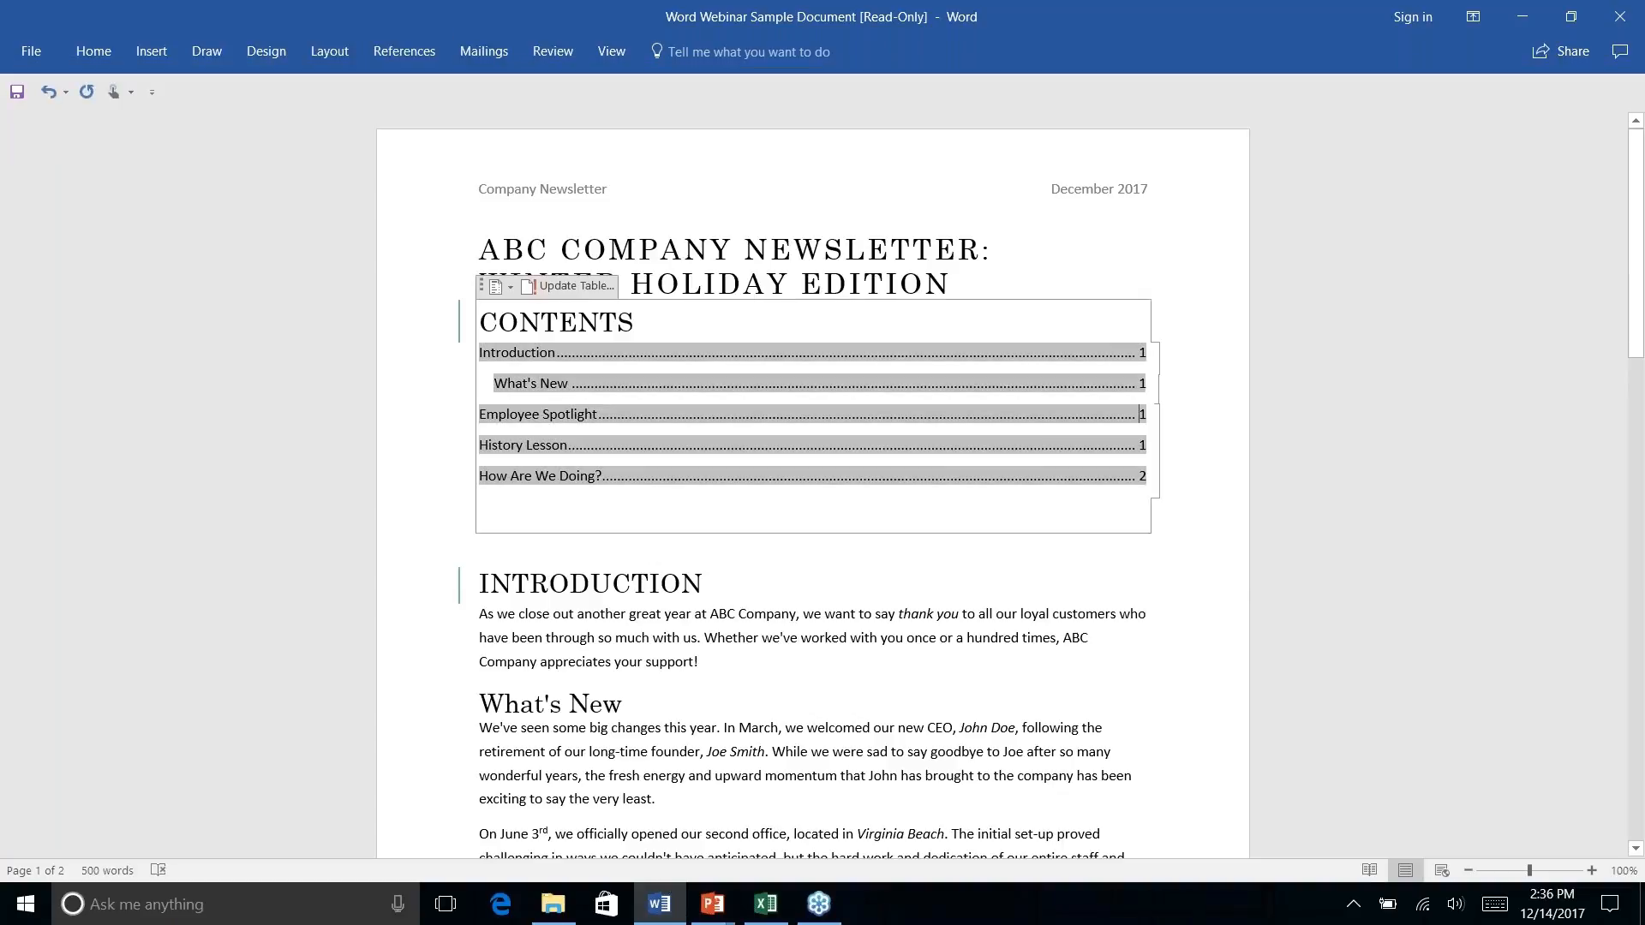
{"action": "left_click", "coordinate": [951, 285]}
{"action": "key", "text": "Return"}
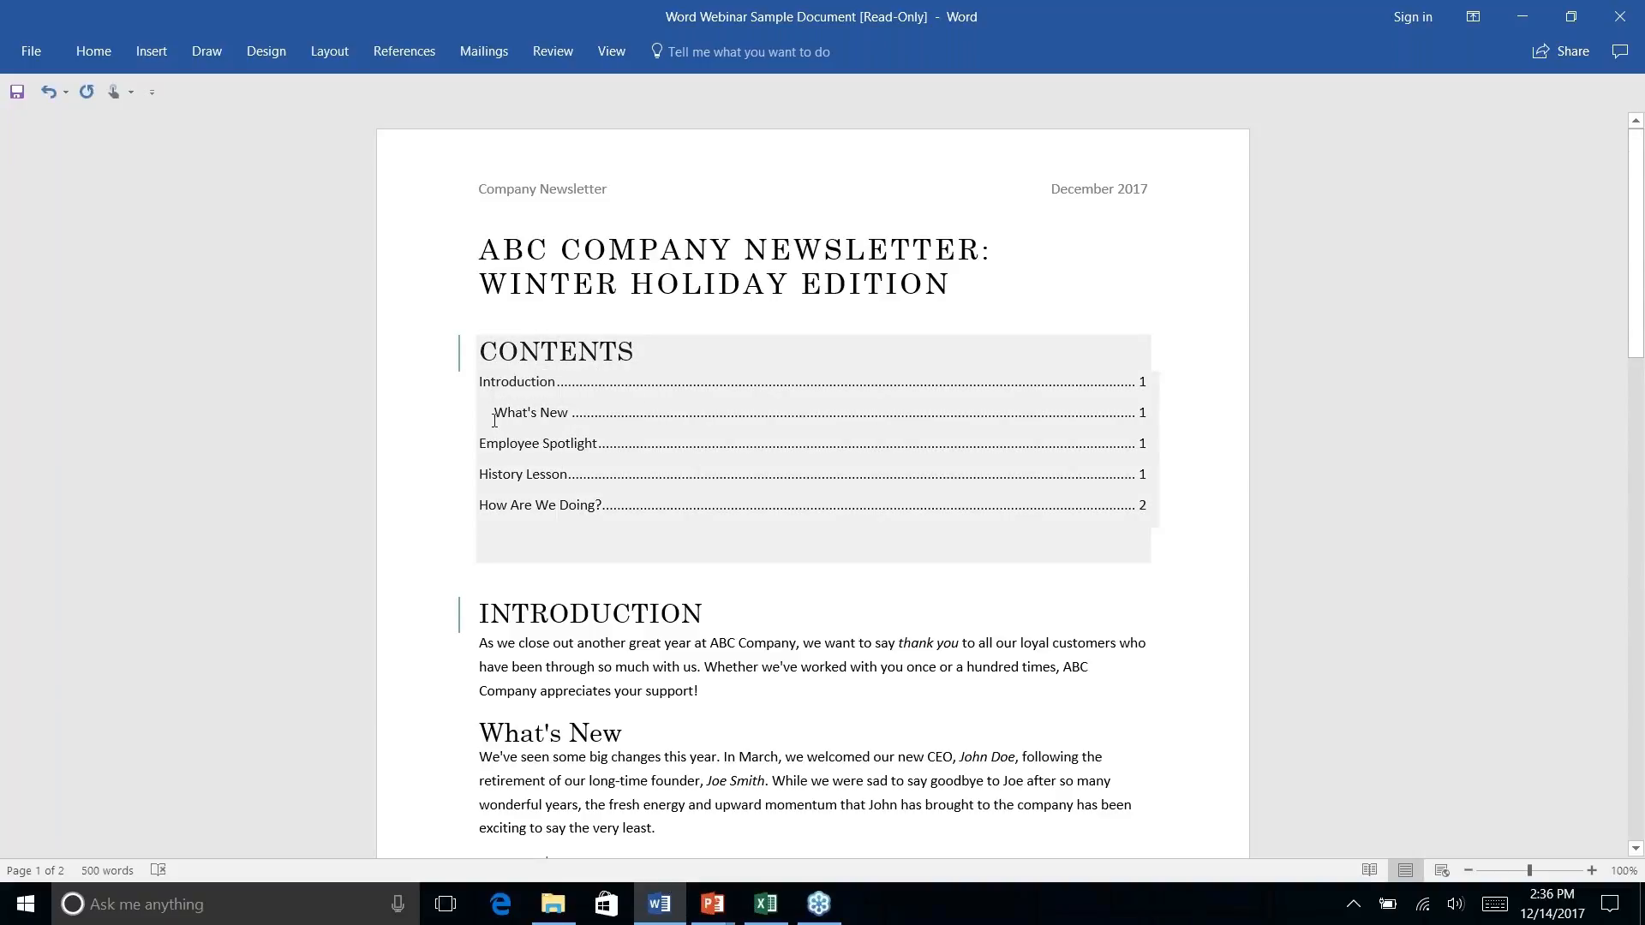
Follow the What's New entry in the table of contents to its heading and look over that section.
{"action": "left_click", "coordinate": [509, 408], "text": "ctrl"}
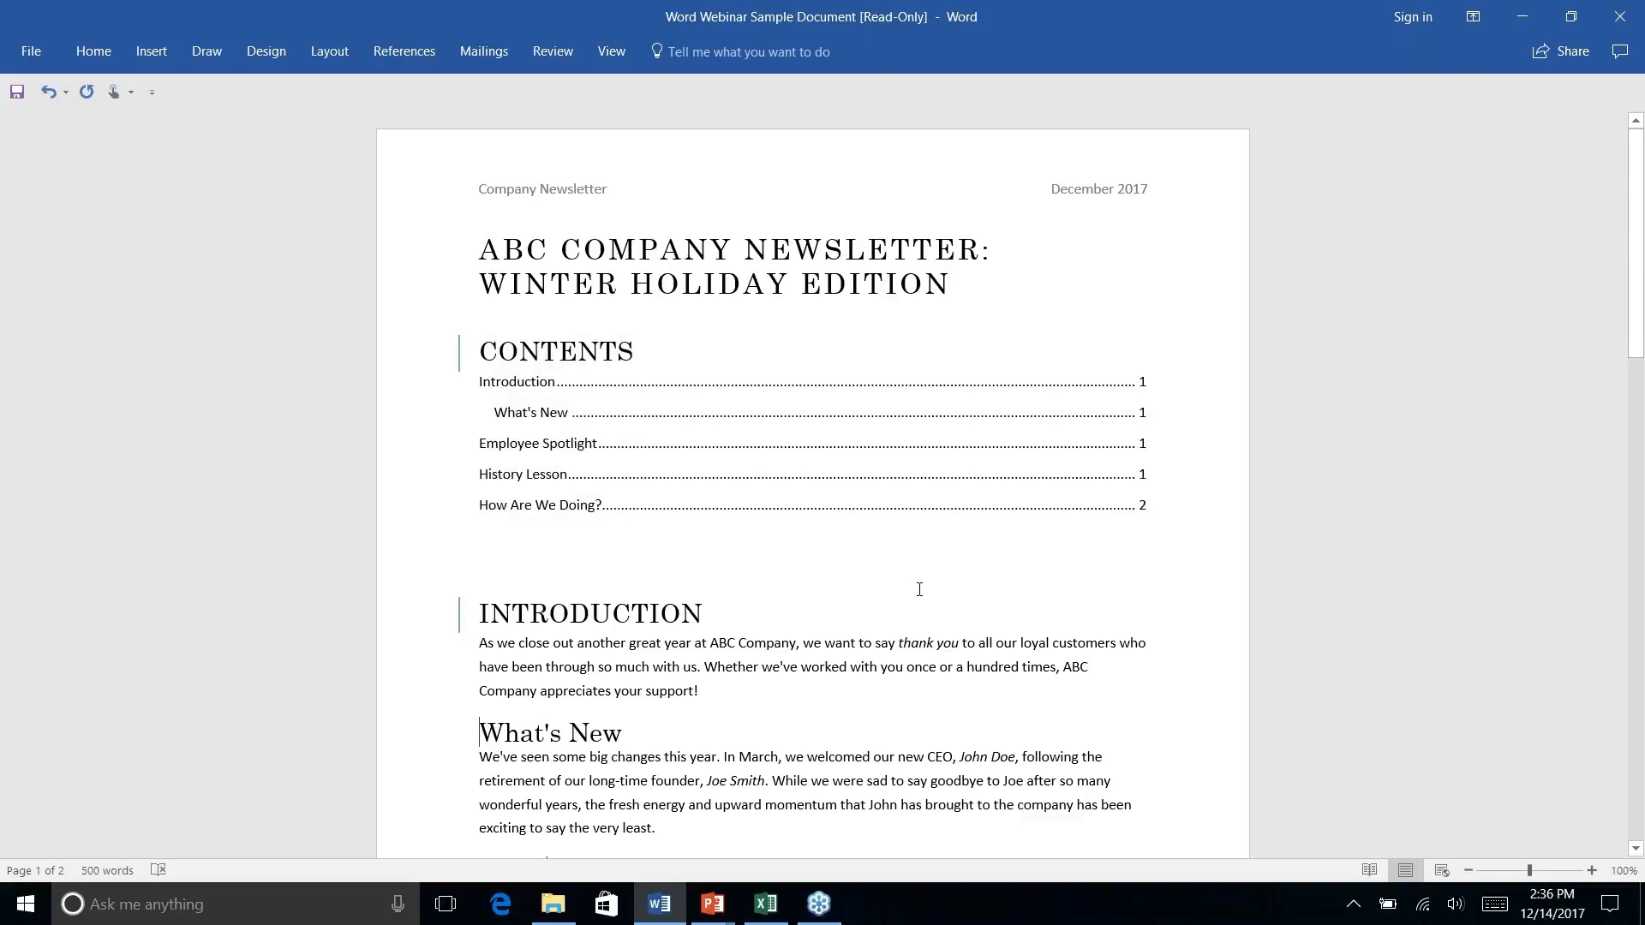
{"action": "scroll", "coordinate": [918, 591], "scroll_direction": "down", "scroll_amount": 5}
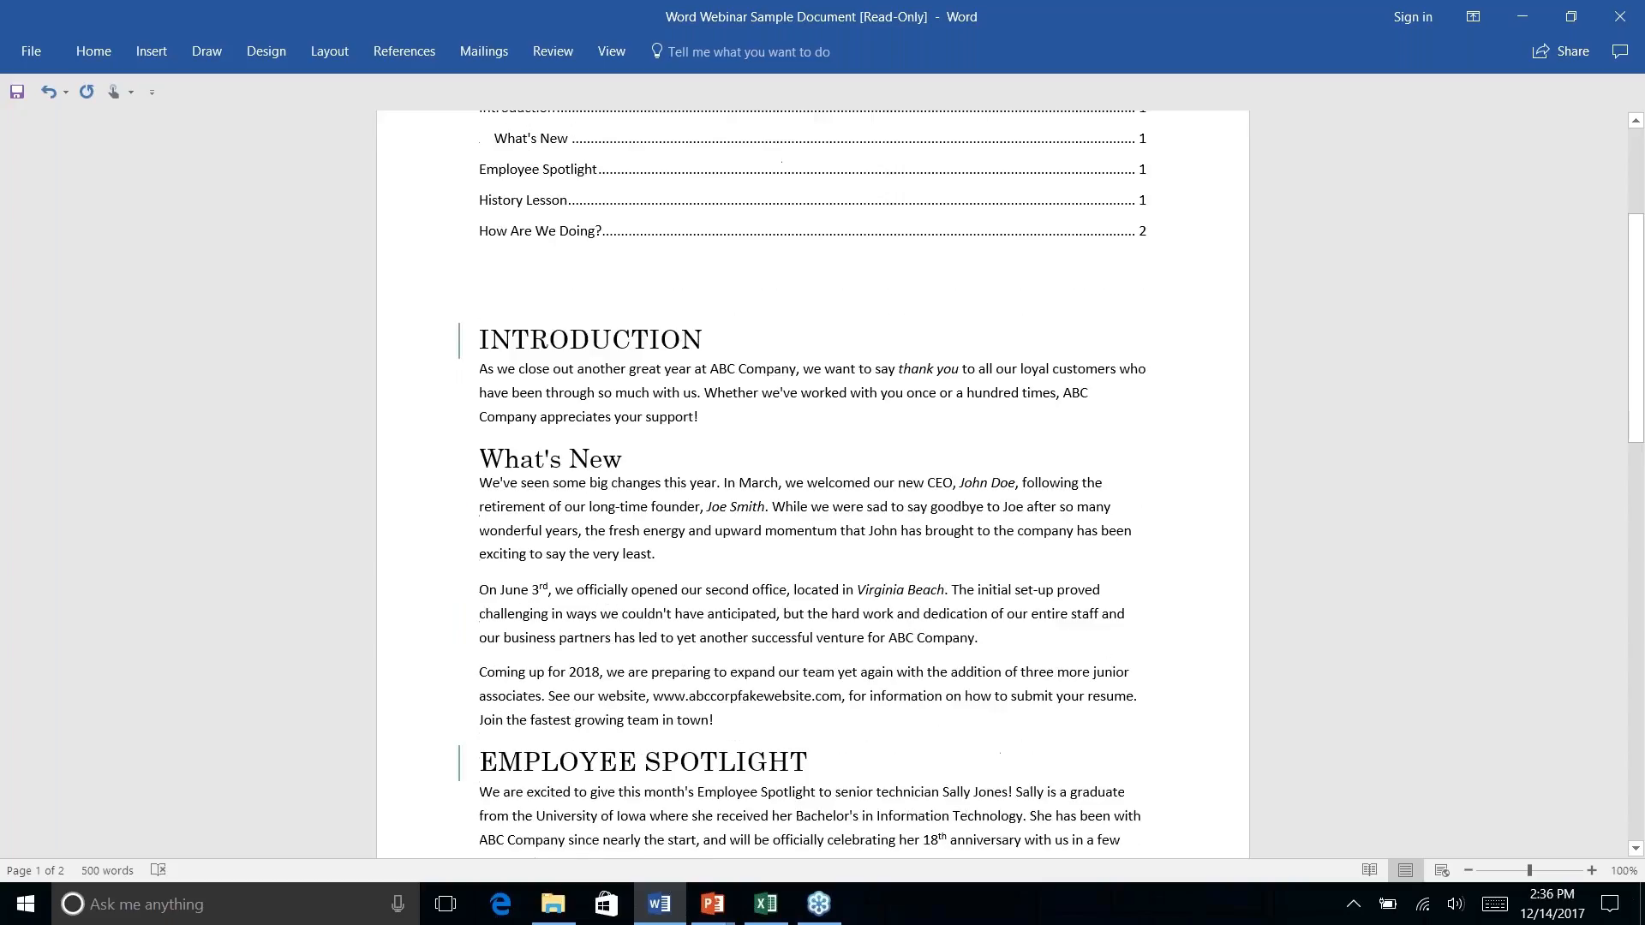
{"action": "scroll", "coordinate": [912, 570], "scroll_direction": "up", "scroll_amount": 5}
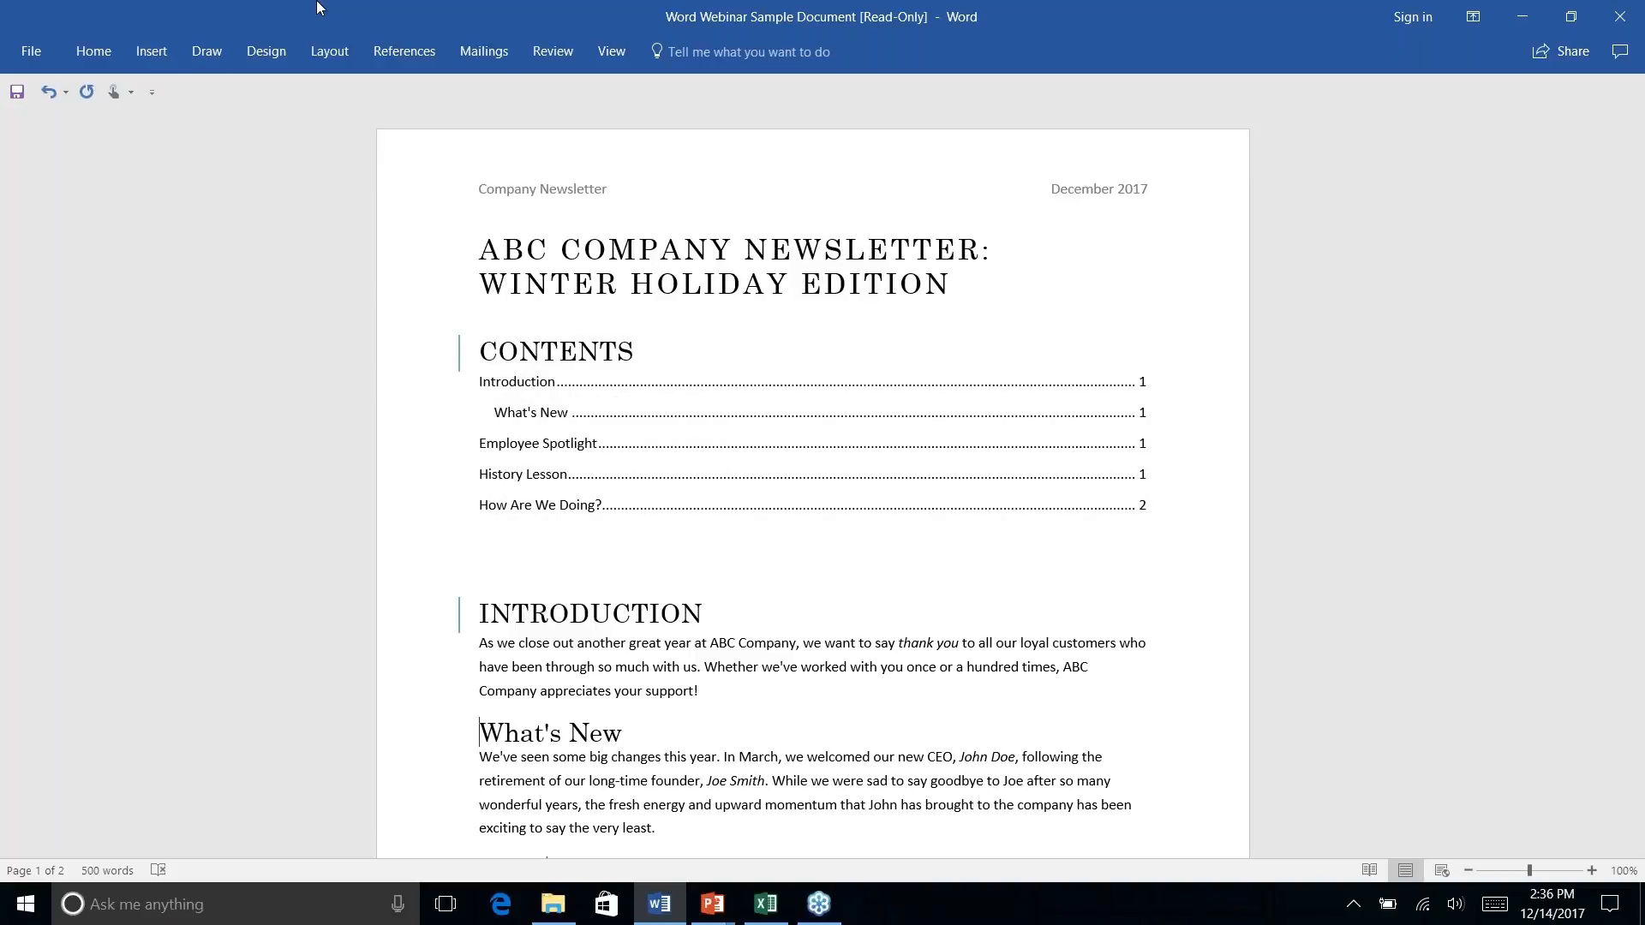
{"action": "left_click", "coordinate": [411, 53]}
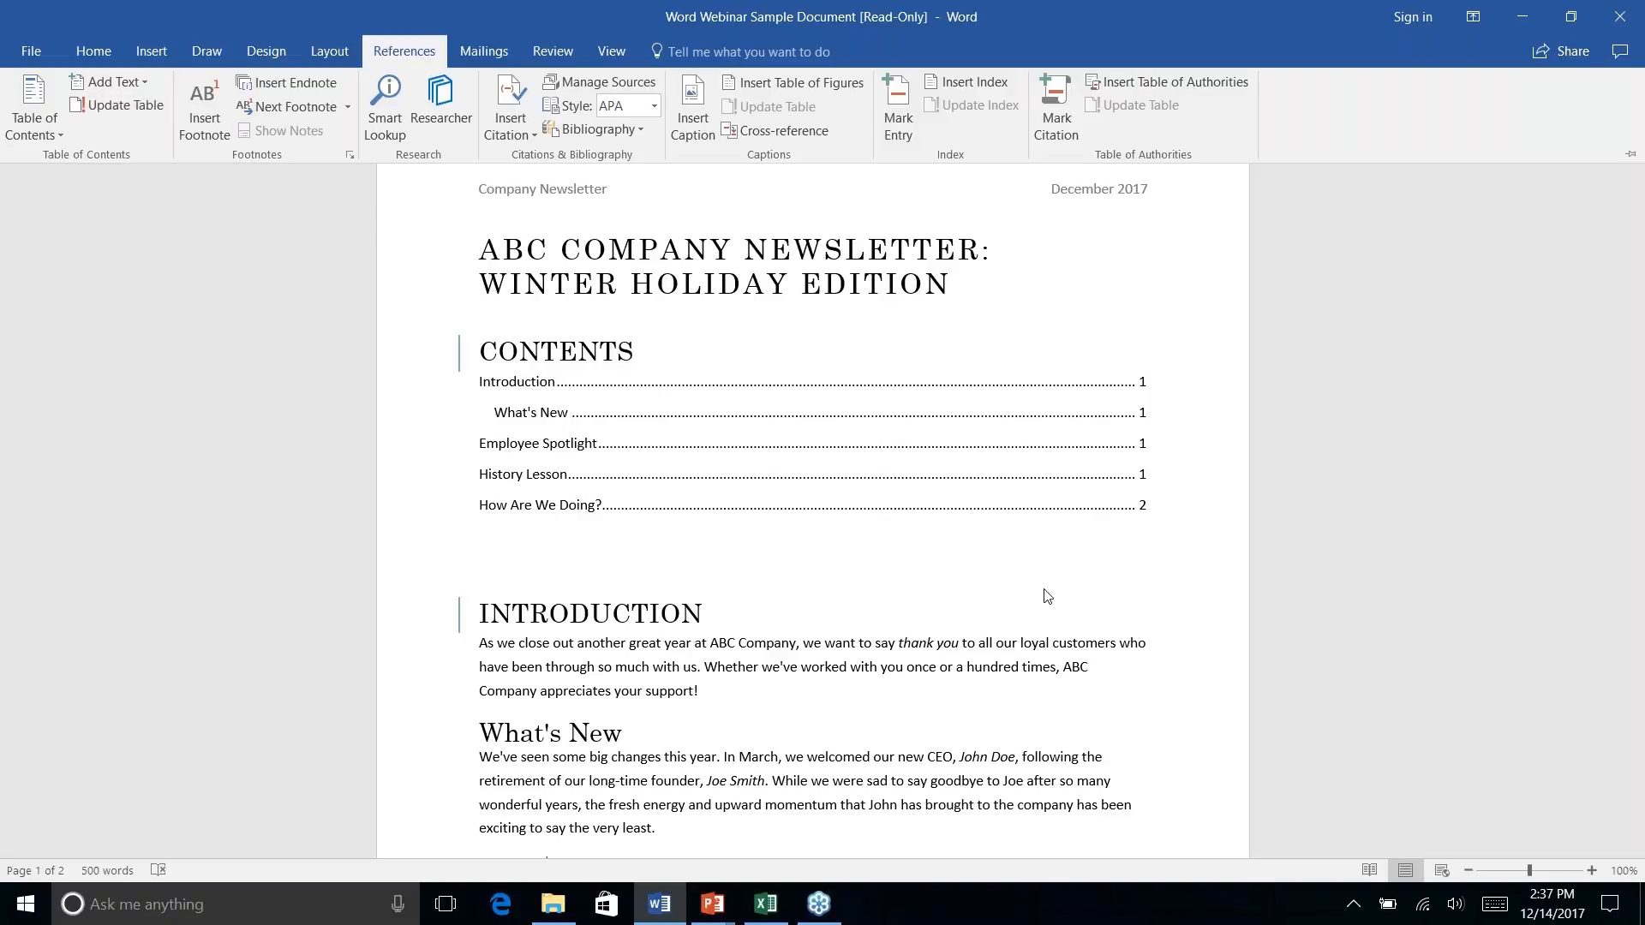
{"action": "left_click", "coordinate": [955, 555]}
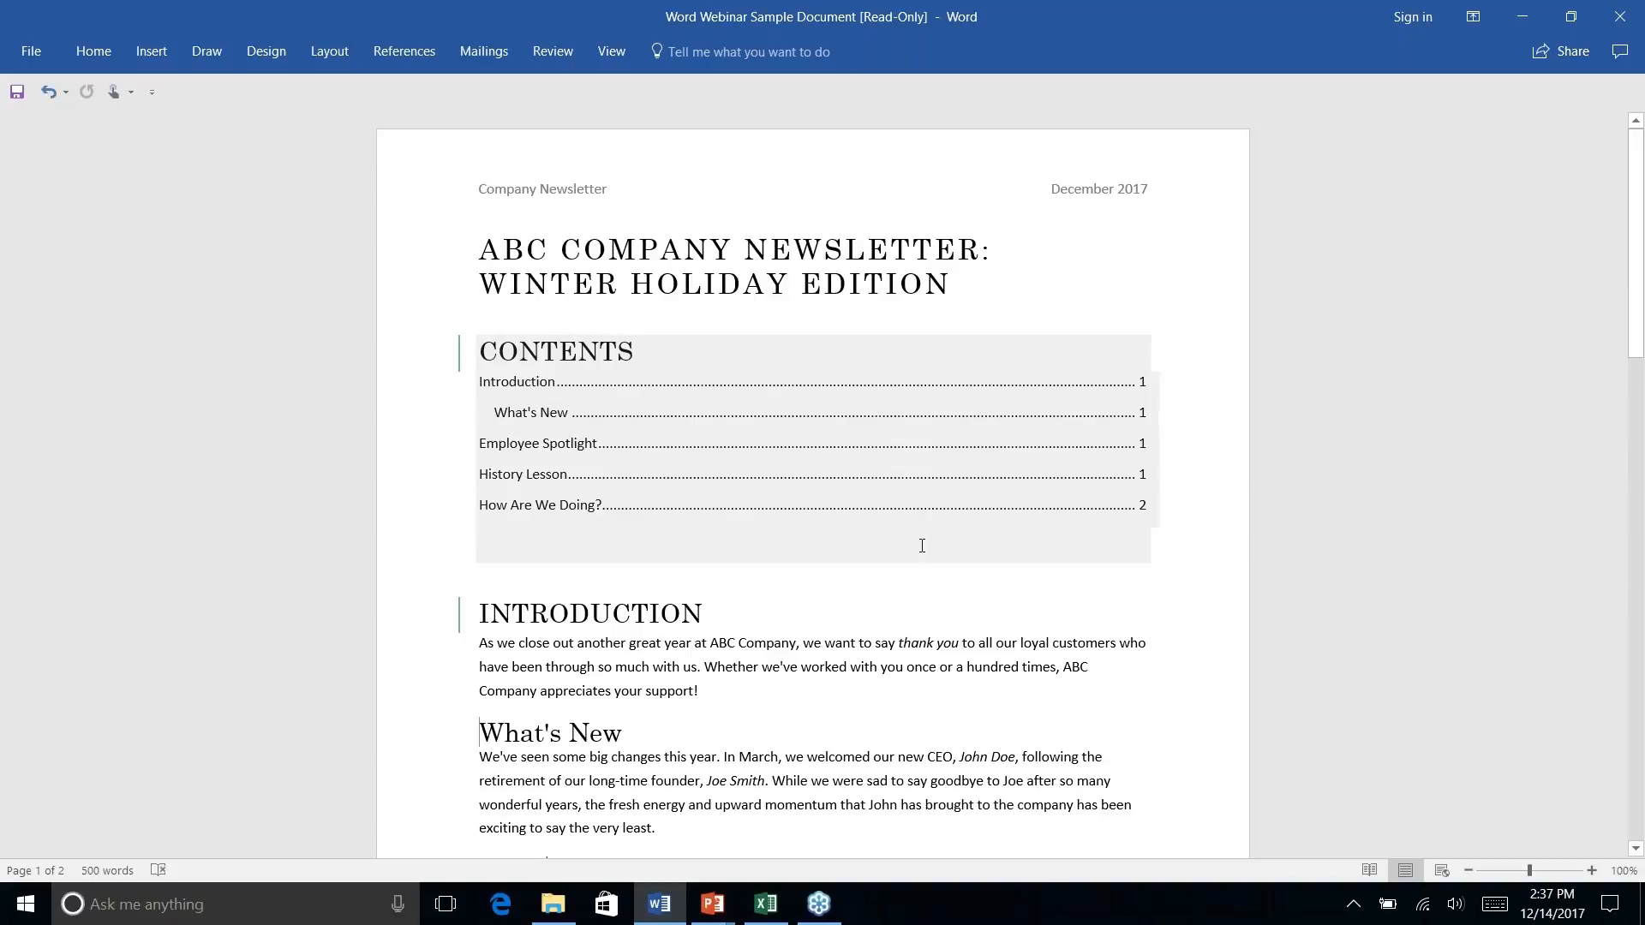
{"action": "left_click", "coordinate": [841, 525]}
{"action": "left_click", "coordinate": [856, 582]}
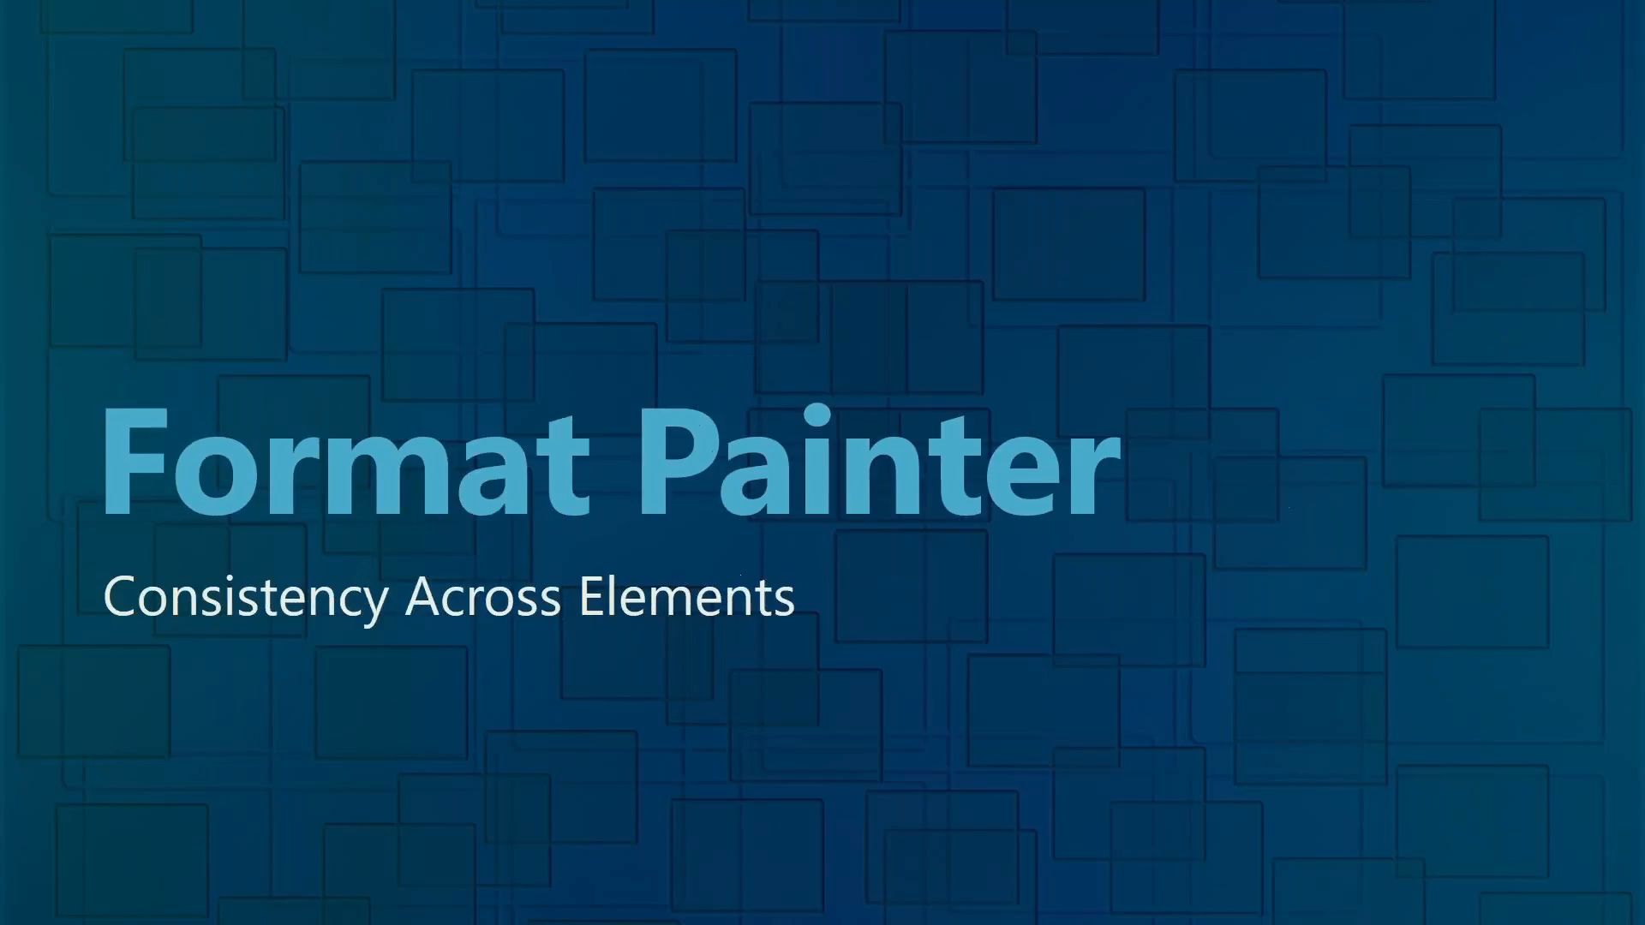
Switch from the slides back to the Word newsletter and place the cursor before "ABC Company" in the page 2 address block.
{"action": "key", "text": "alt+Tab"}
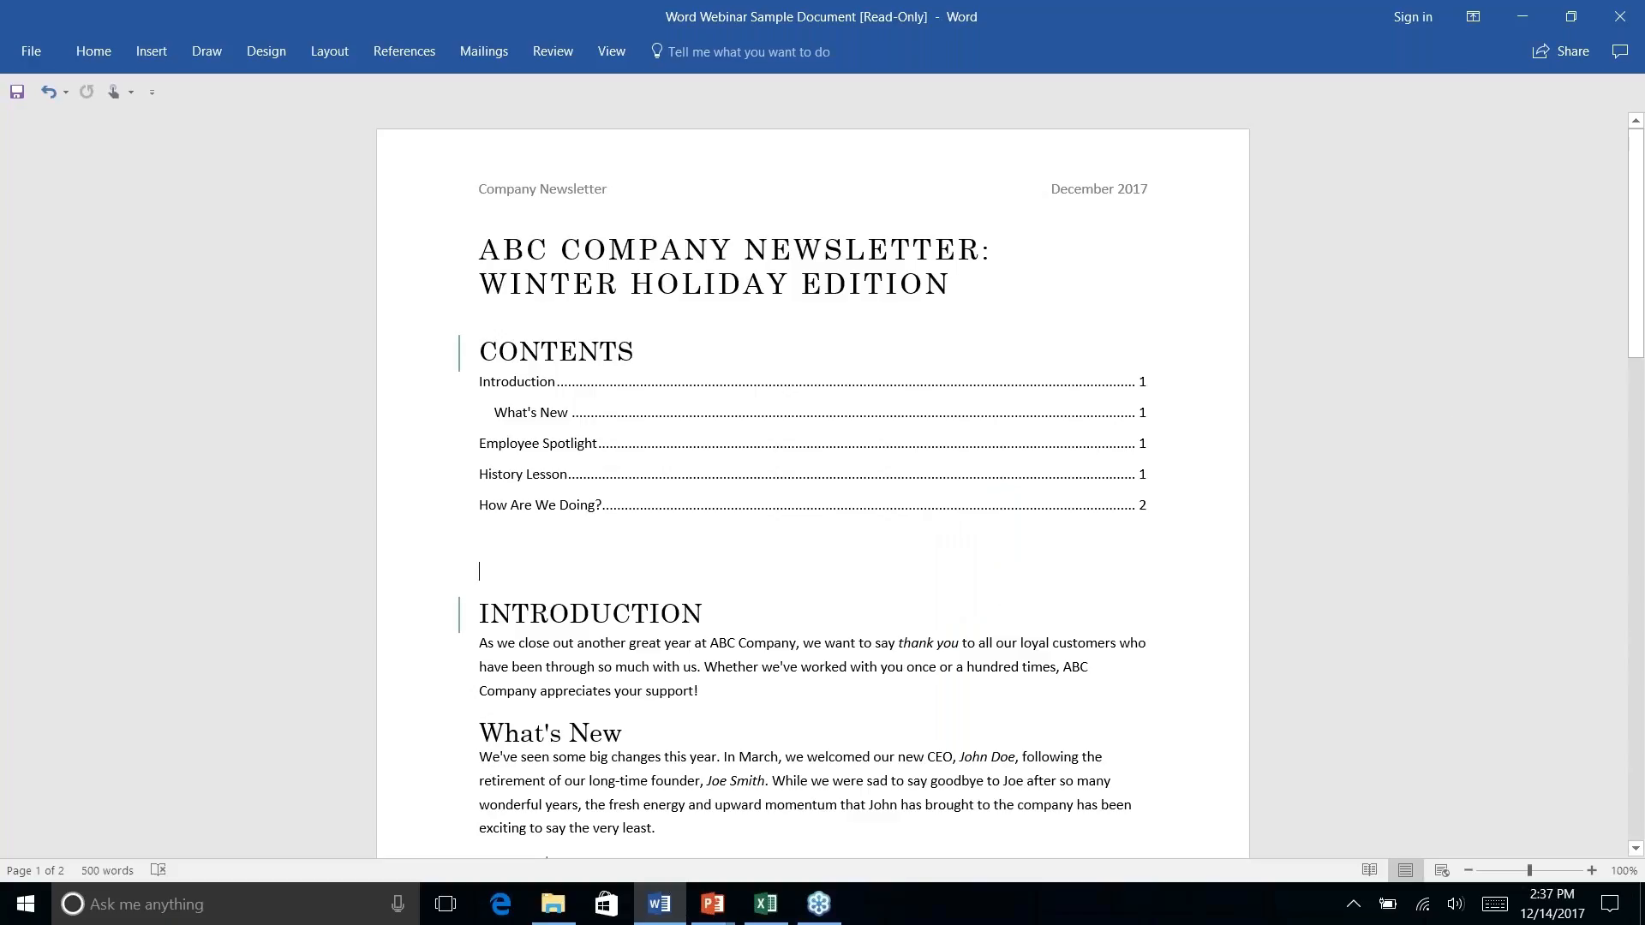
{"action": "left_click", "coordinate": [926, 446]}
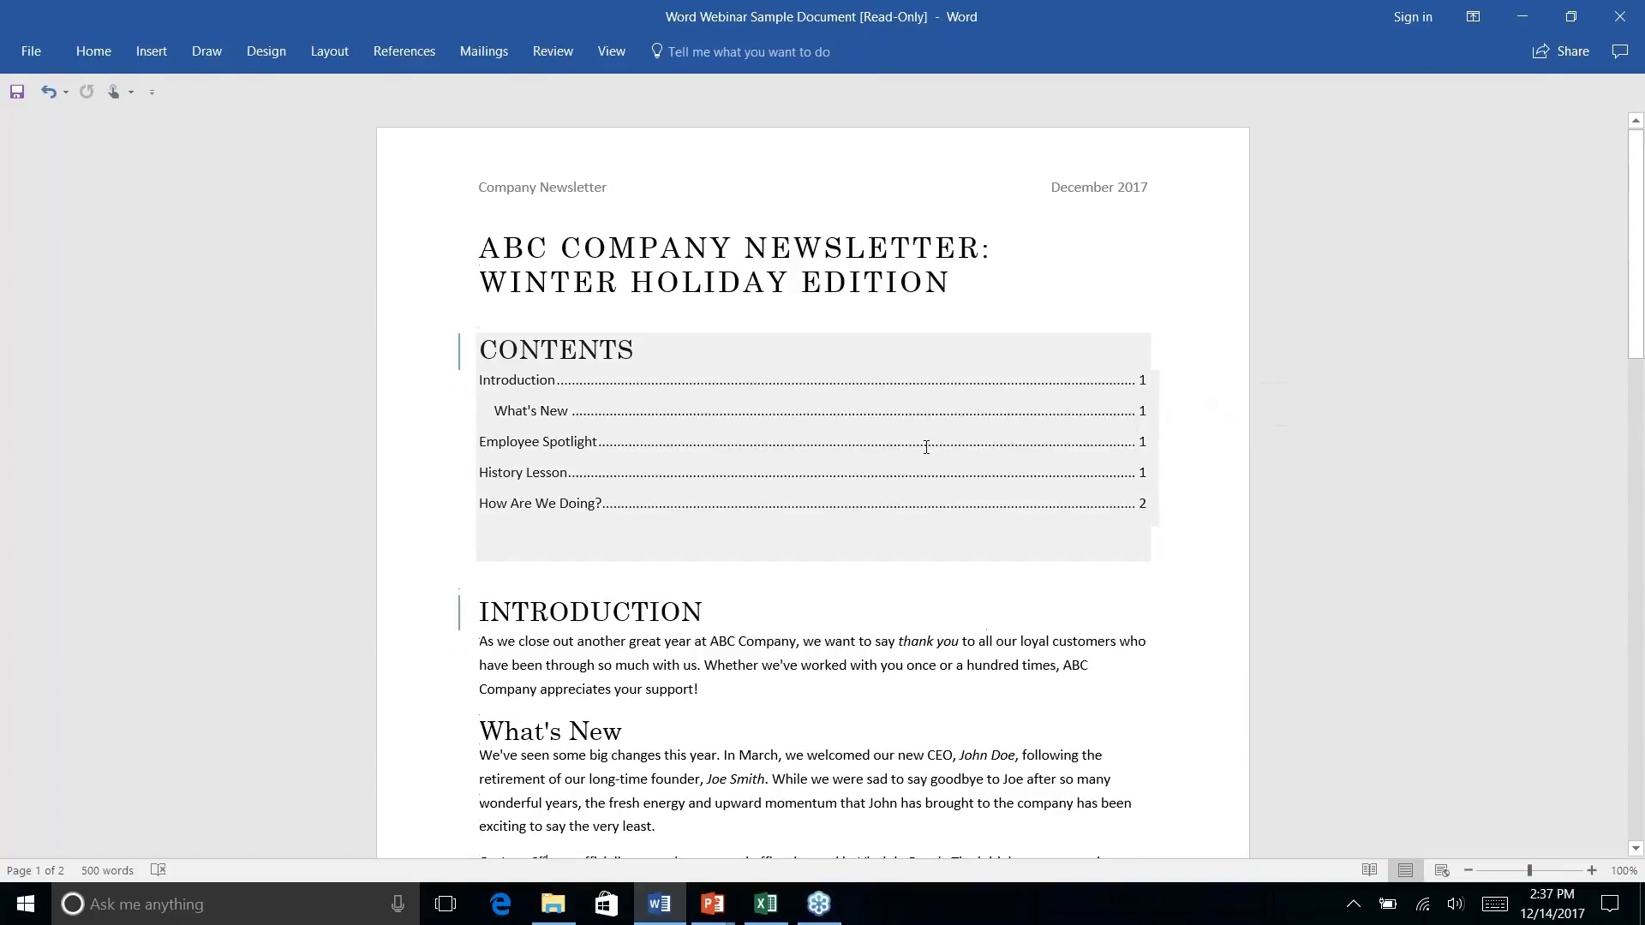
{"action": "left_click", "coordinate": [926, 446], "text": "ctrl"}
{"action": "scroll", "coordinate": [927, 446], "scroll_direction": "down", "scroll_amount": 10}
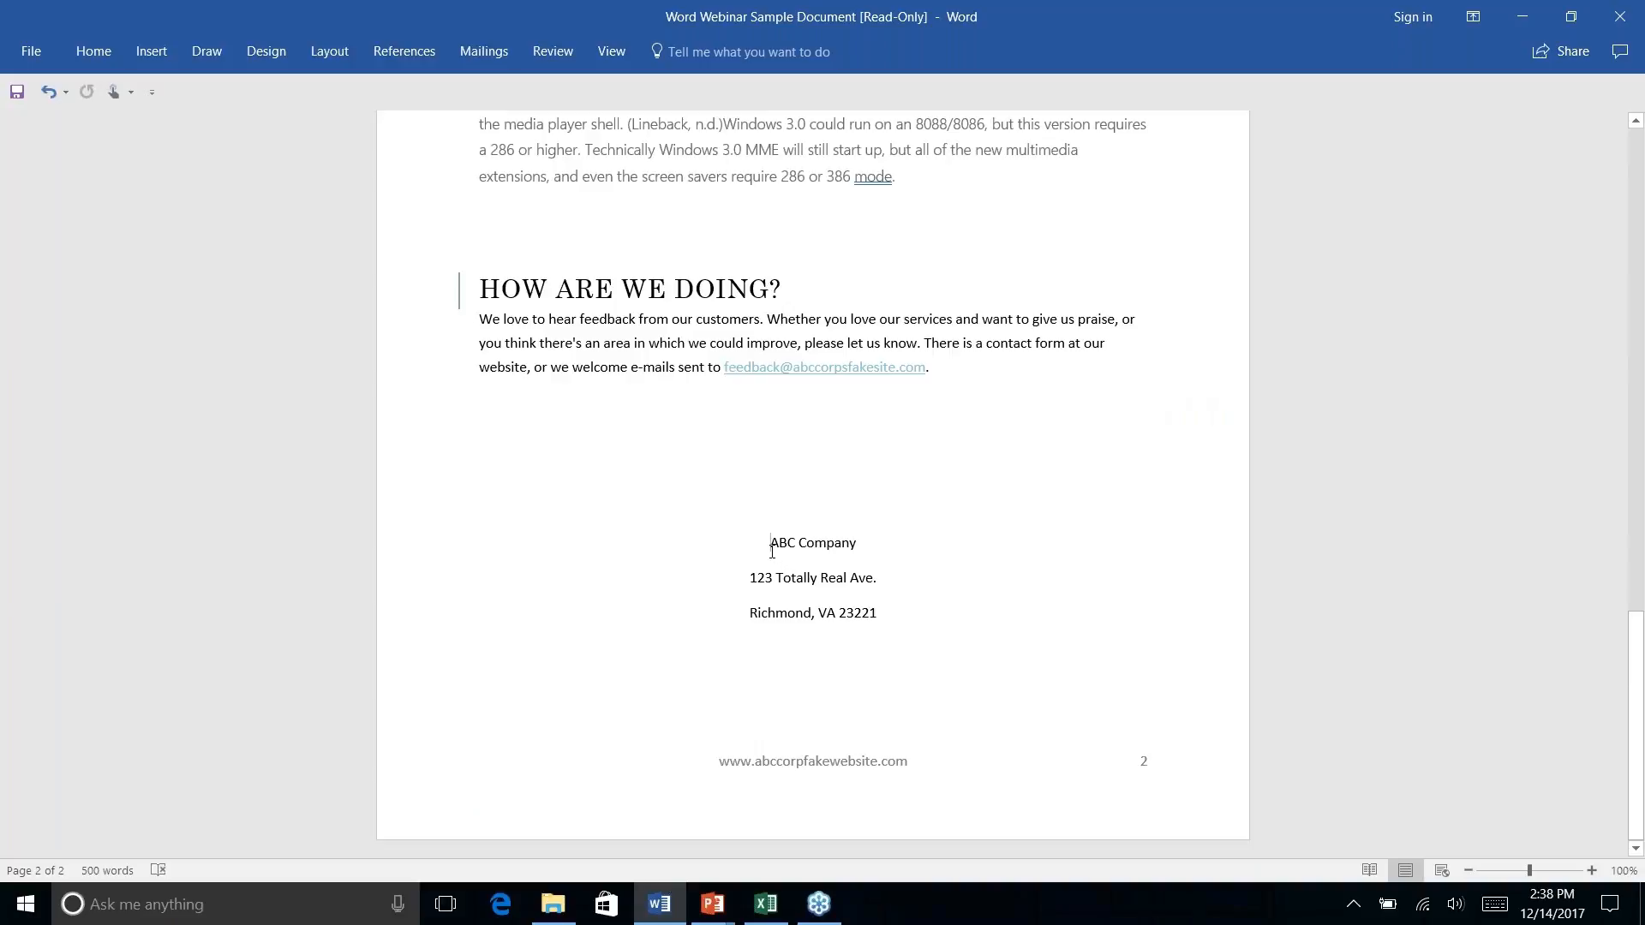
{"action": "left_click", "coordinate": [156, 54]}
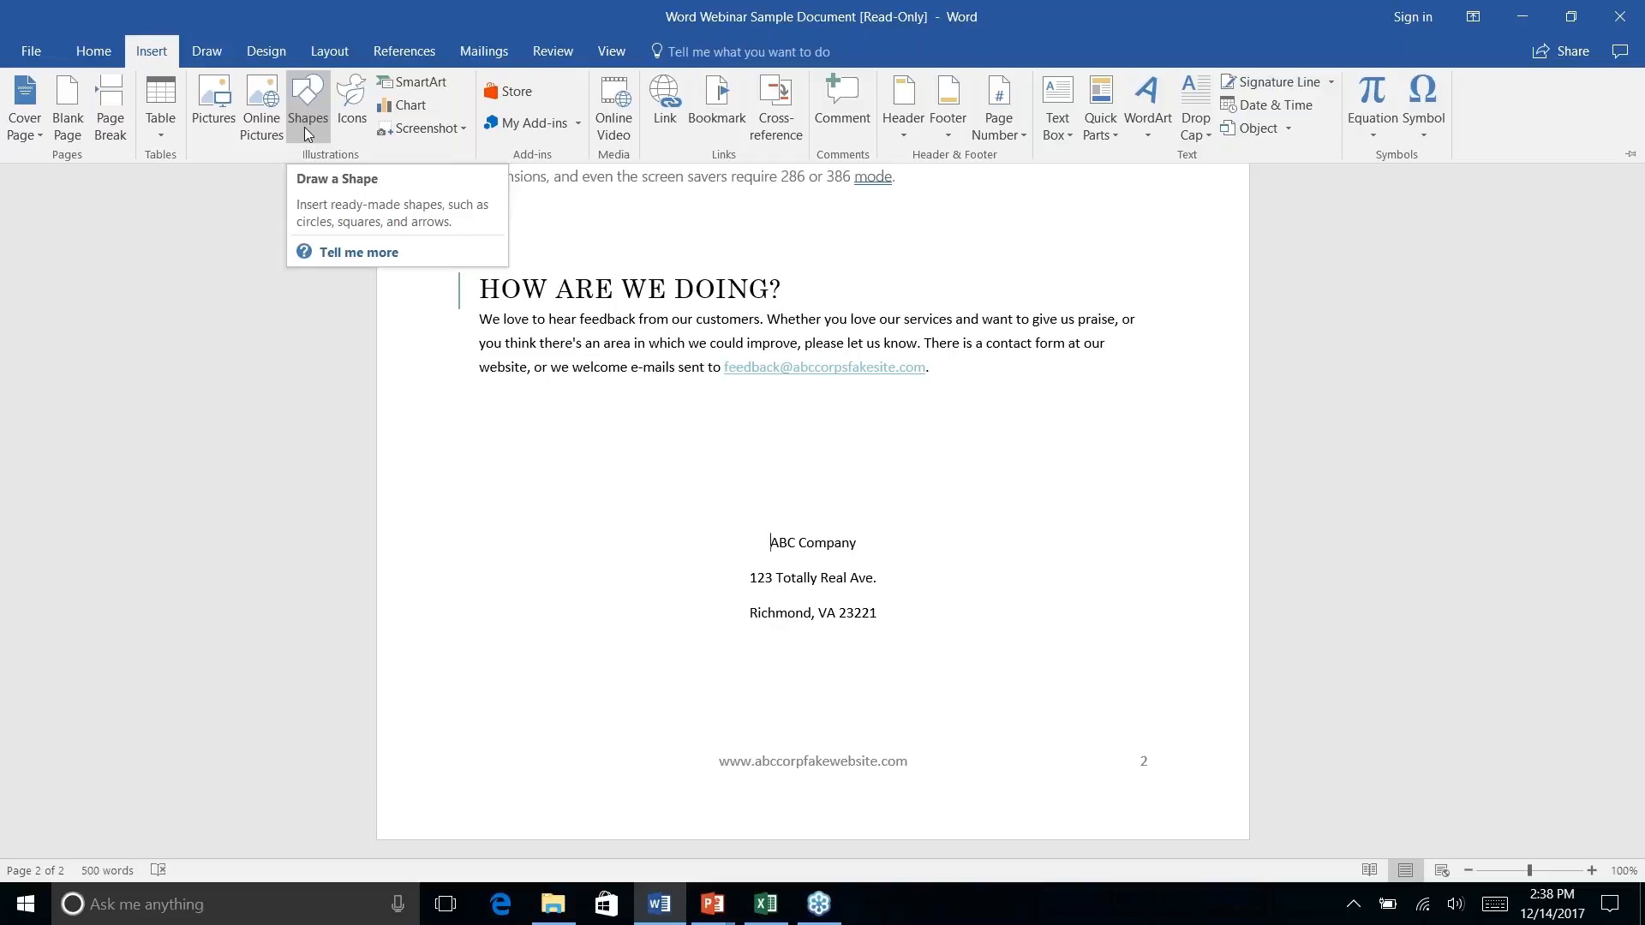
{"action": "left_click", "coordinate": [764, 543]}
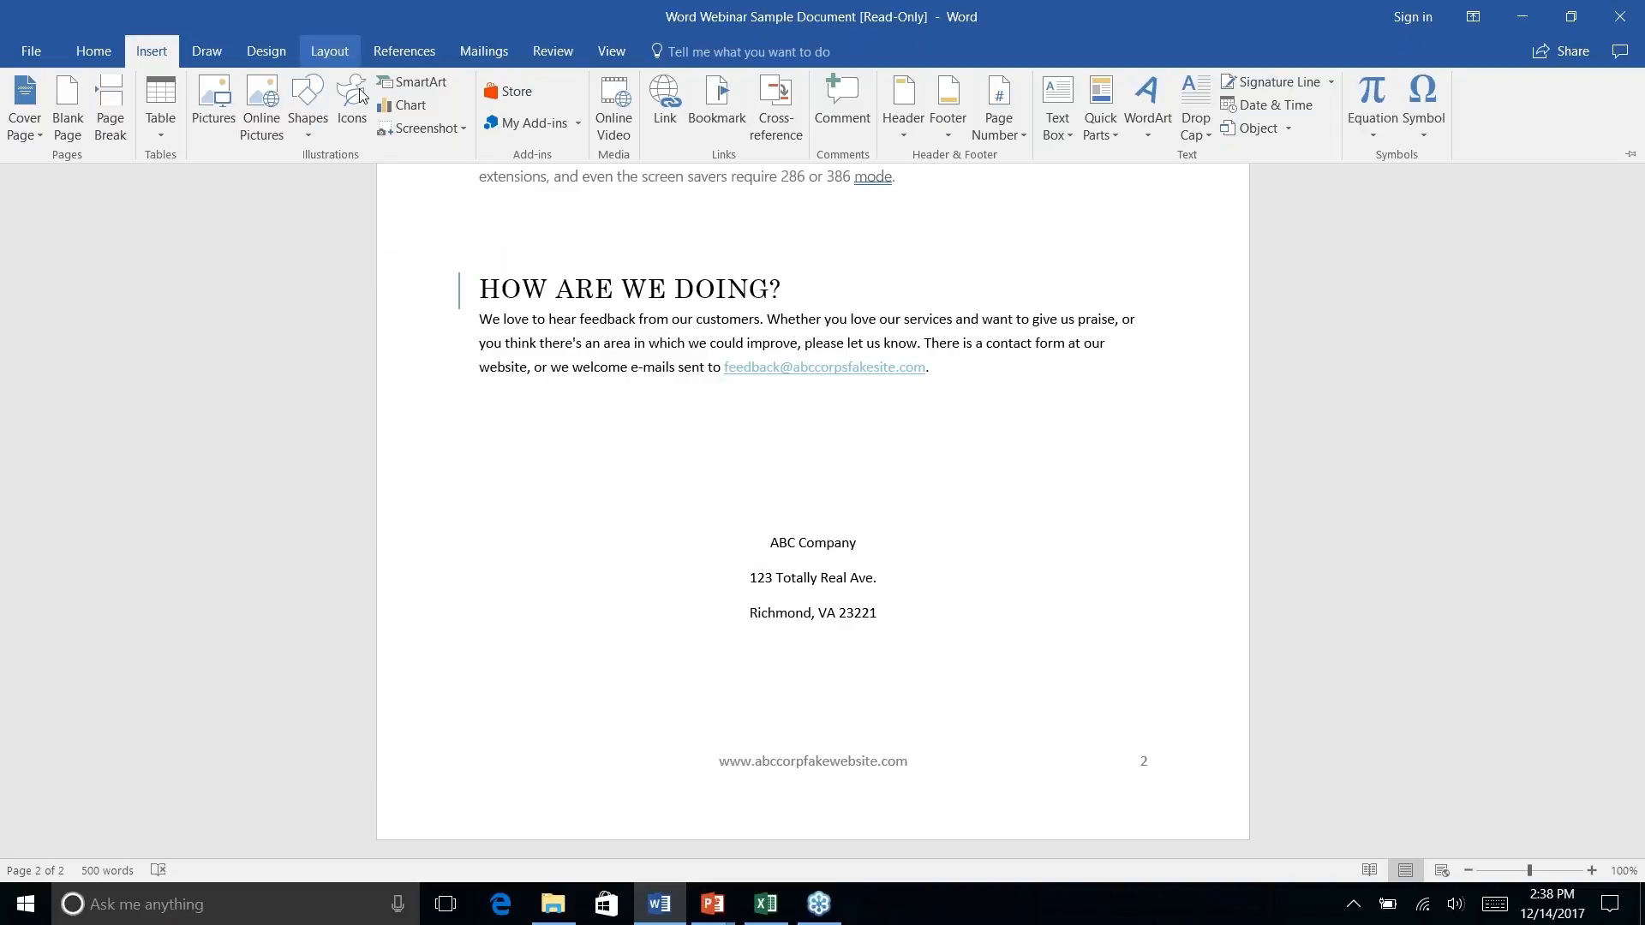
{"action": "right_click", "coordinate": [309, 134]}
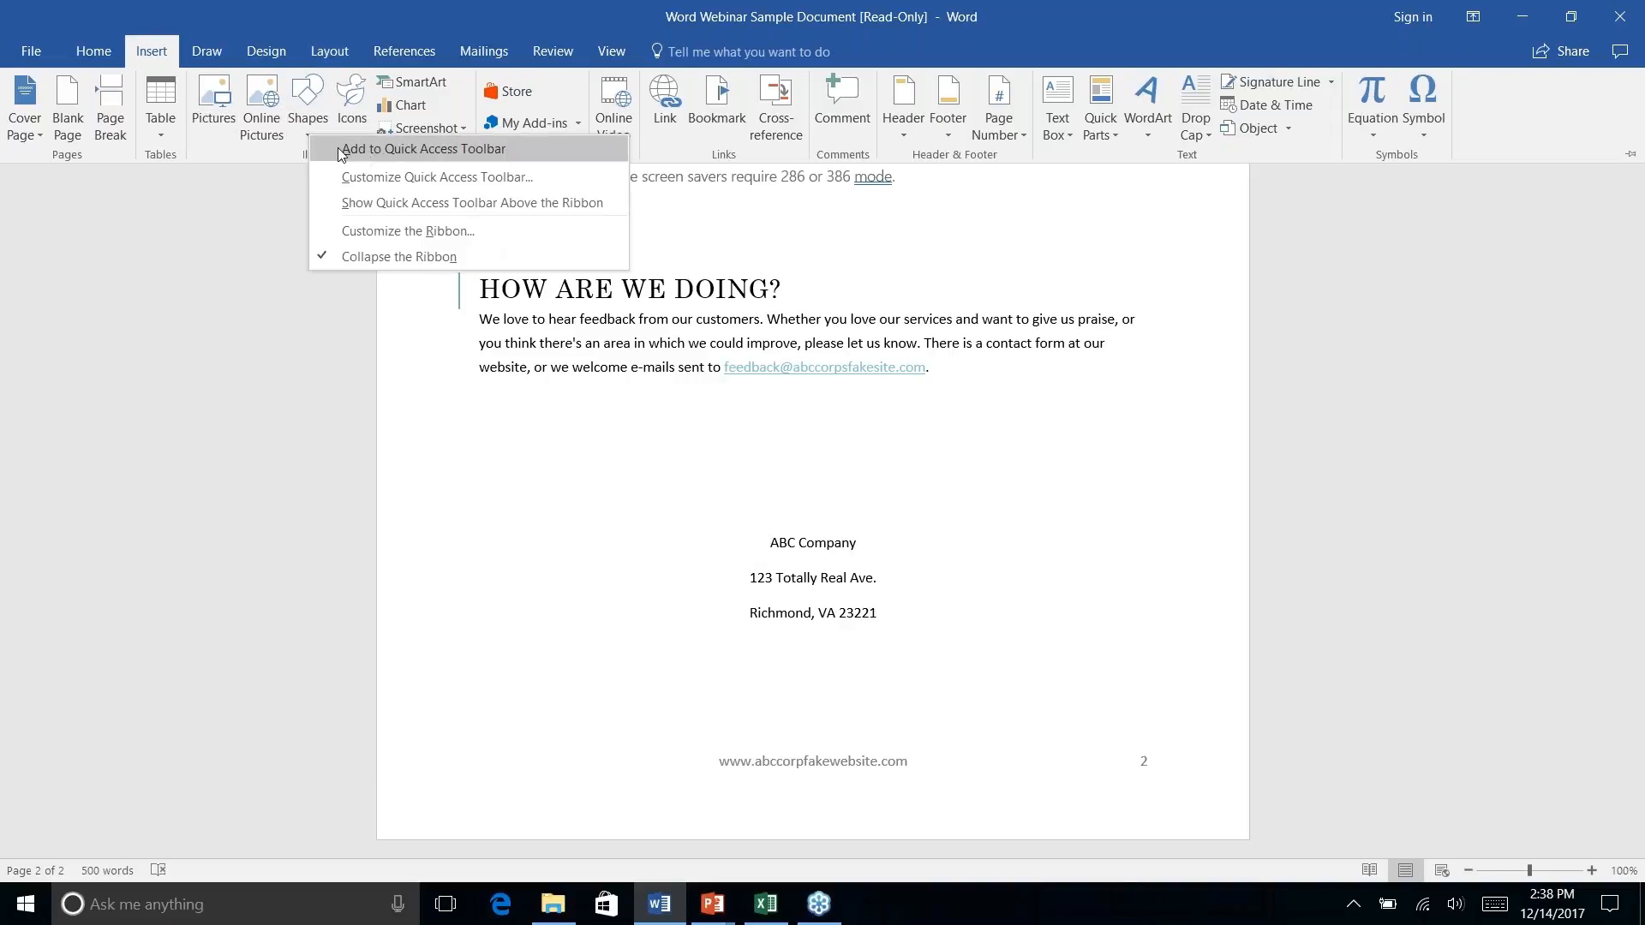
{"action": "left_click", "coordinate": [309, 97]}
{"action": "left_click", "coordinate": [309, 97]}
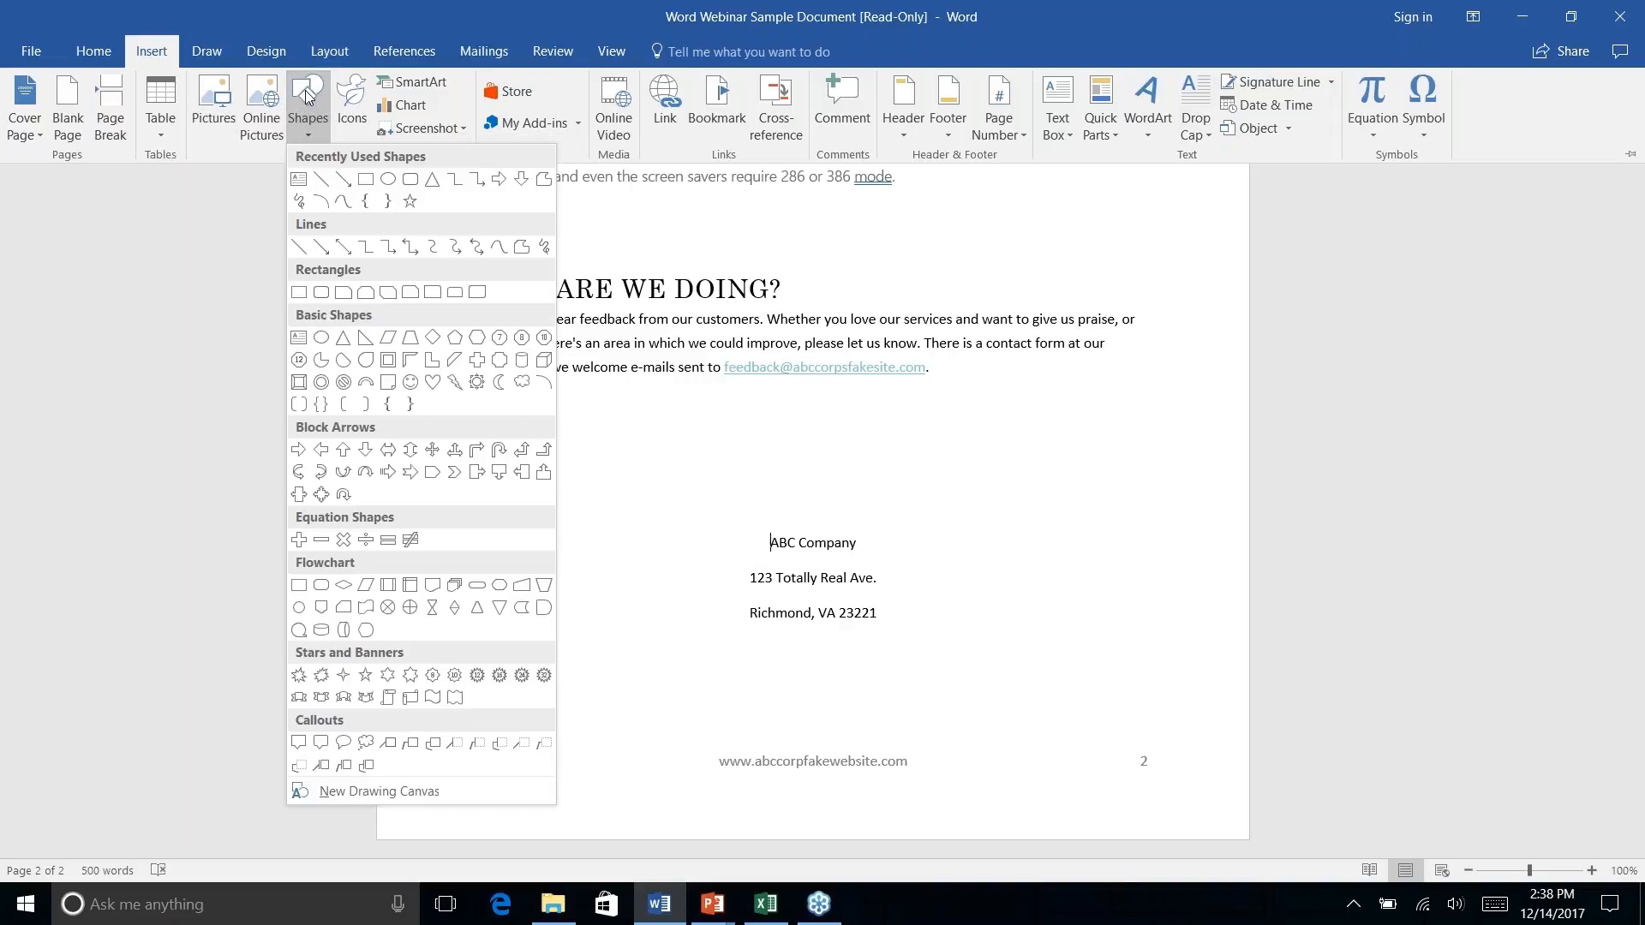
{"action": "left_click", "coordinate": [413, 180]}
{"action": "key", "text": "Escape"}
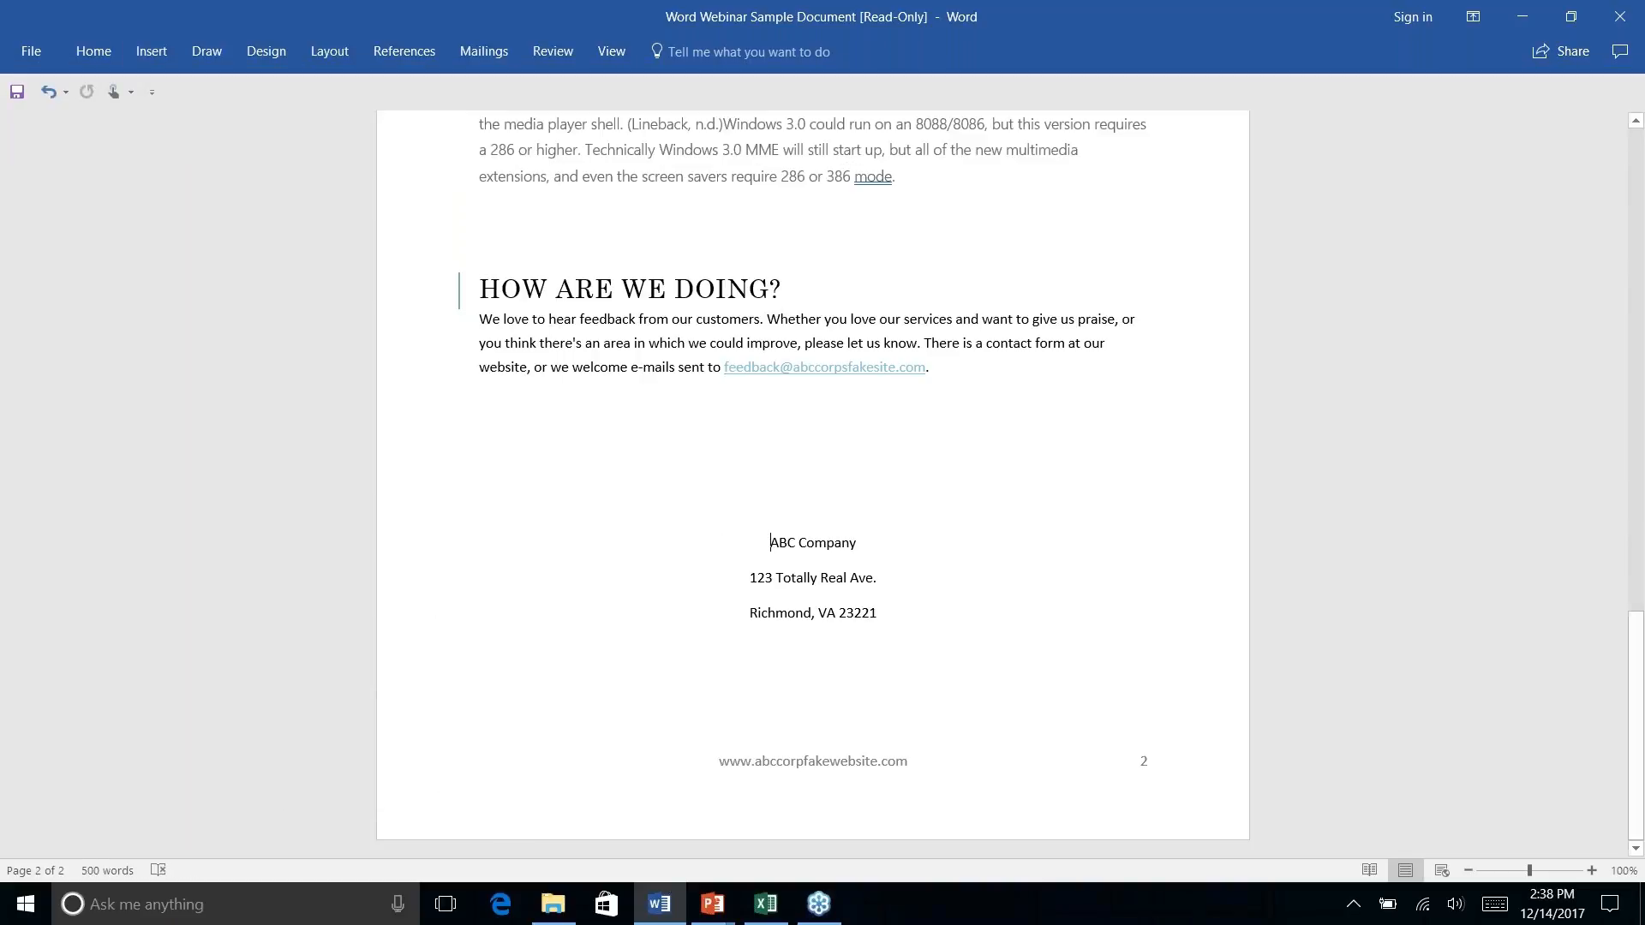
Draw a rounded rectangle about 1.77" wide and 1.37" high over the company address block on page 2.
{"action": "left_click", "coordinate": [207, 50]}
{"action": "left_click", "coordinate": [152, 51]}
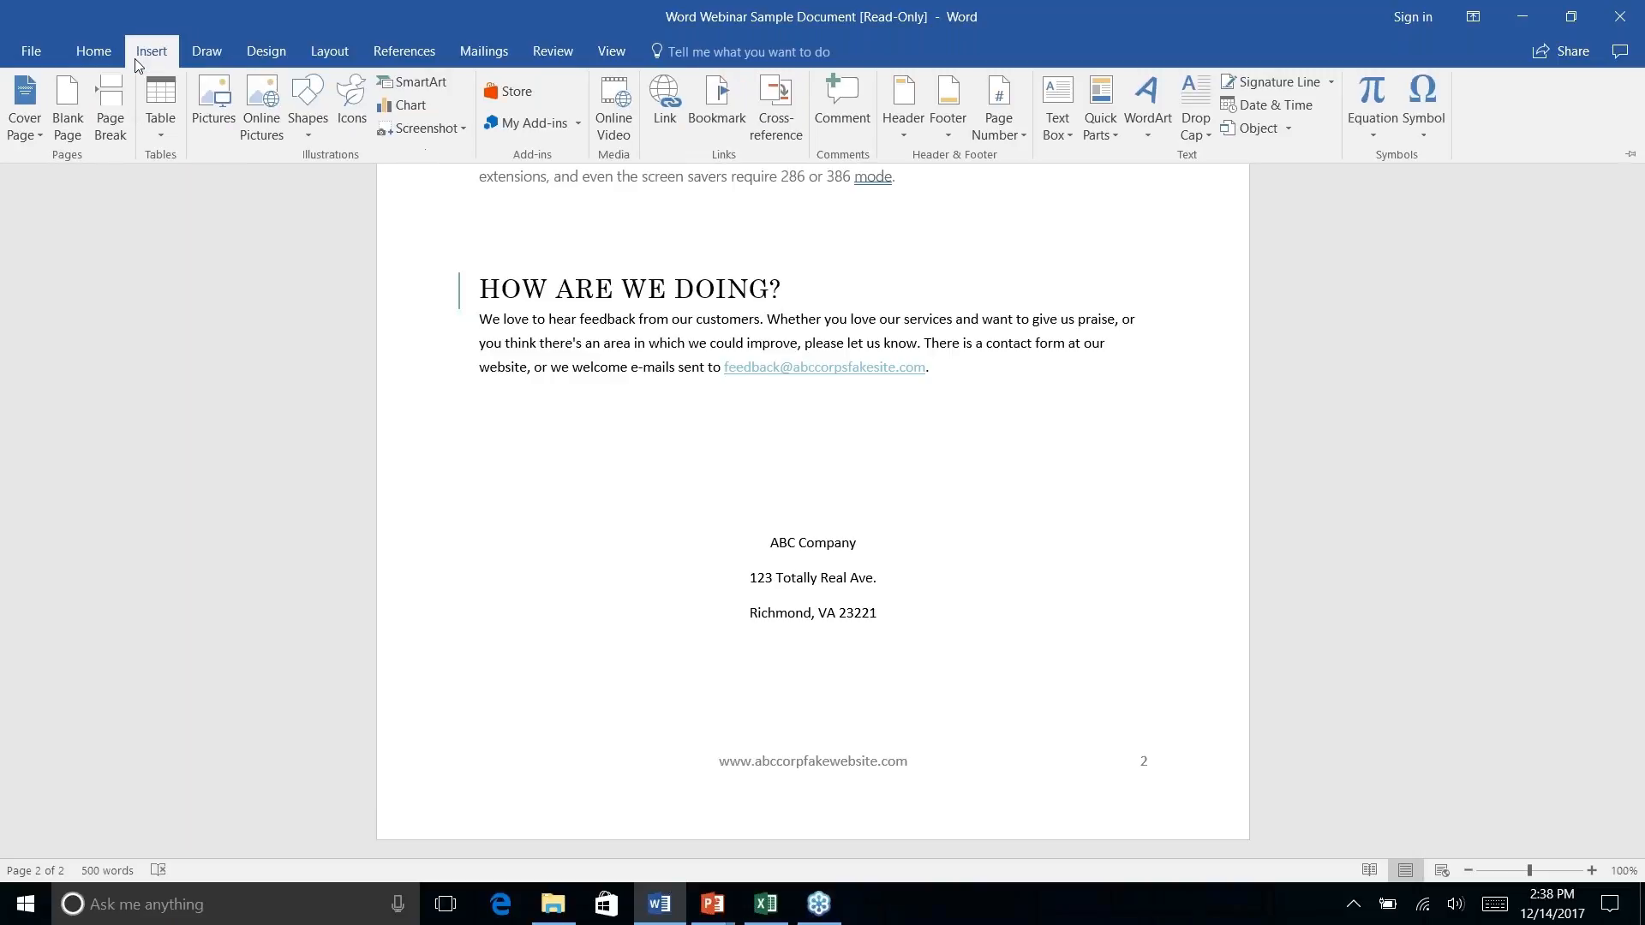
{"action": "left_click", "coordinate": [310, 83]}
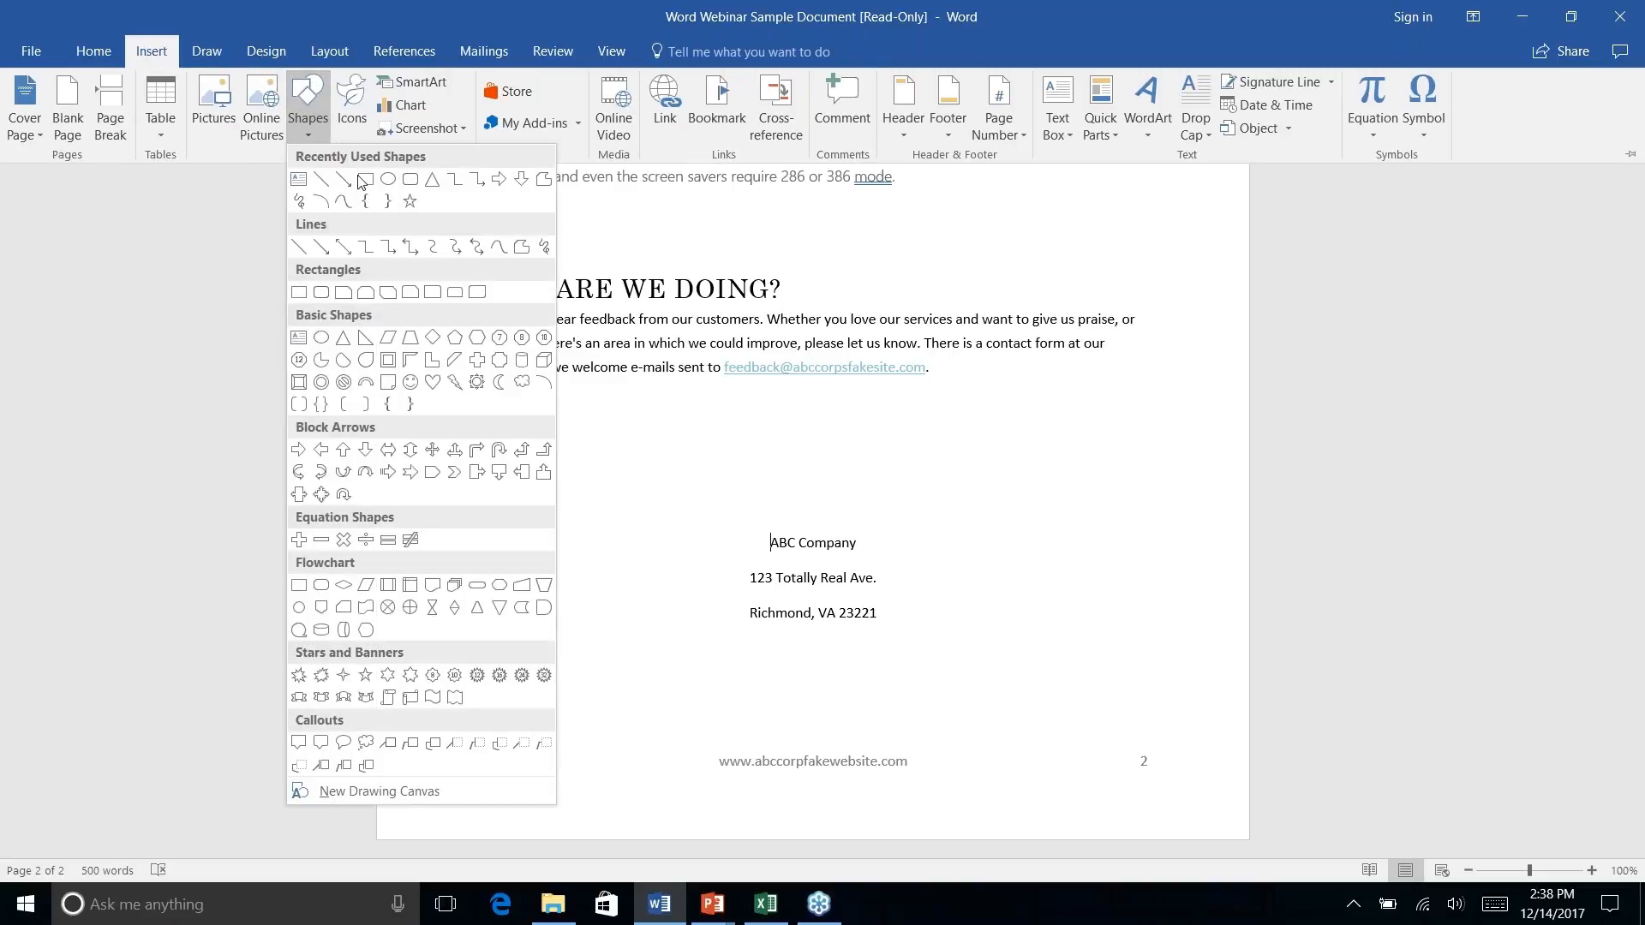
{"action": "left_click", "coordinate": [411, 181]}
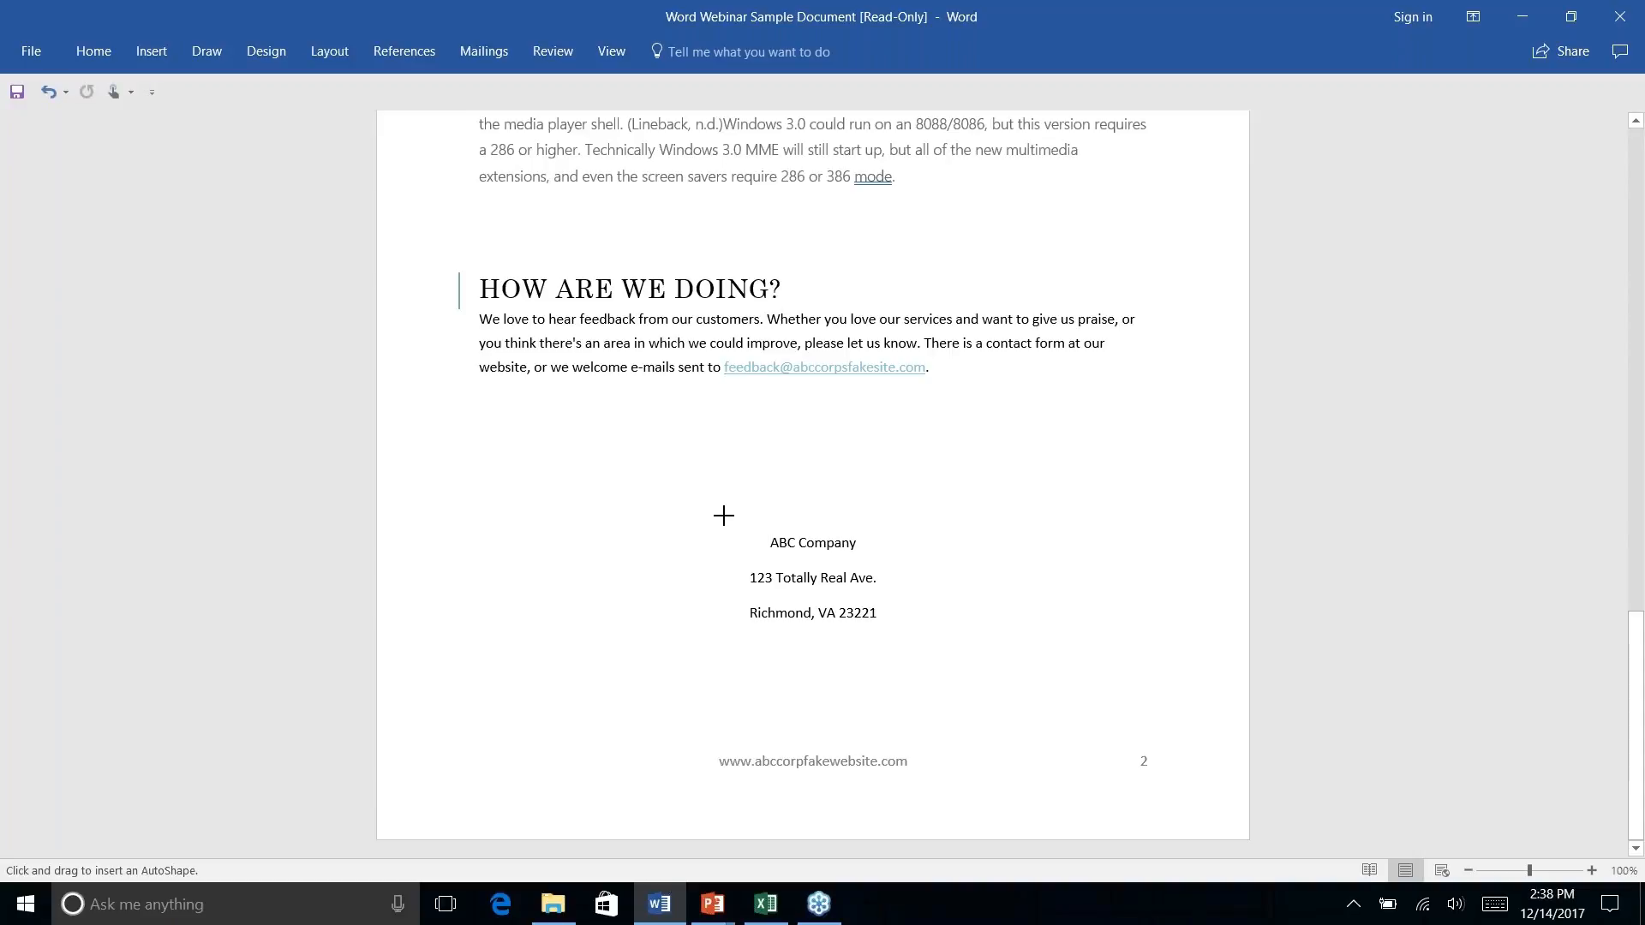
{"action": "left_click_drag", "start_coordinate": [721, 510], "coordinate": [904, 653]}
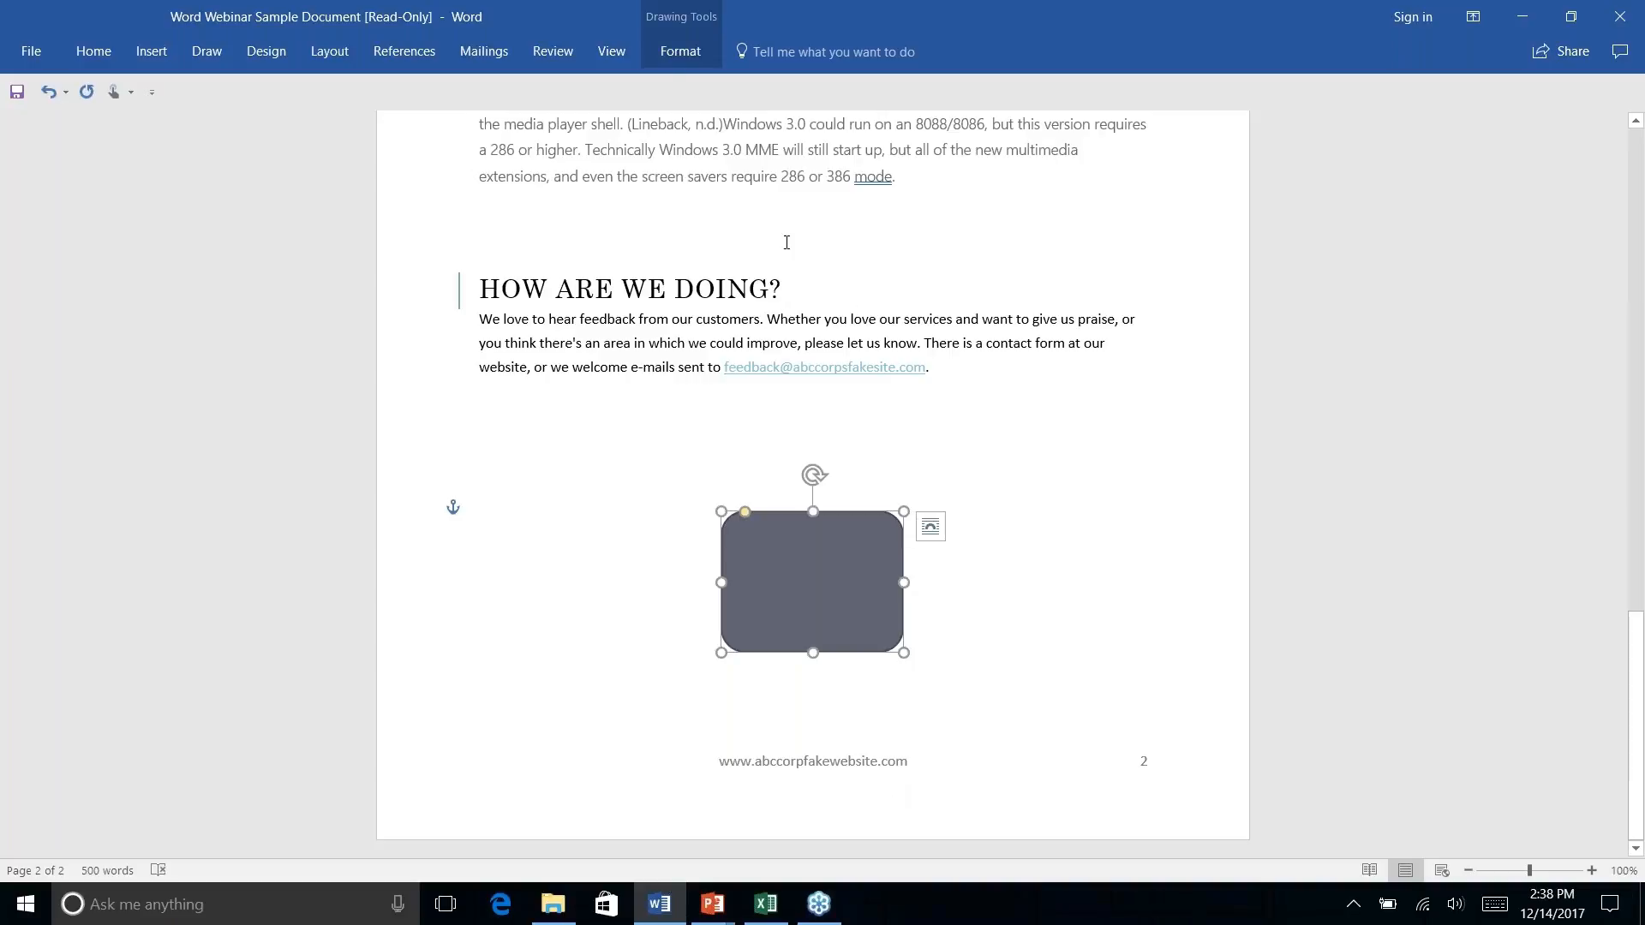
Send the rounded rectangle behind the address text and deselect it.
{"action": "left_click", "coordinate": [681, 53]}
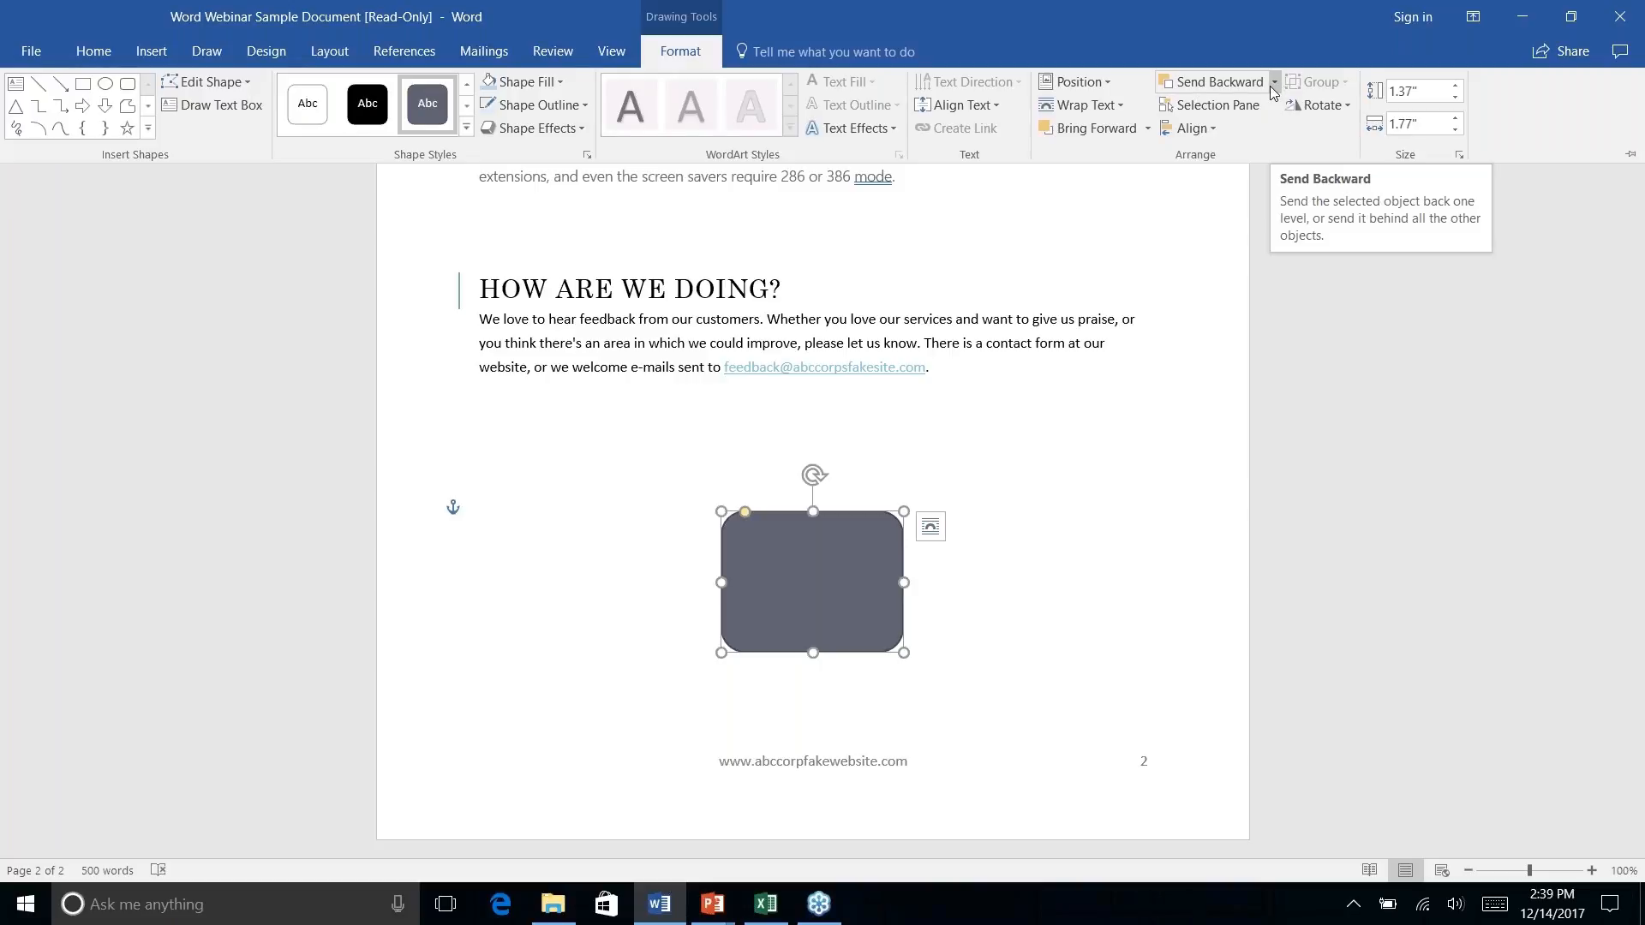
{"action": "left_click", "coordinate": [1274, 84]}
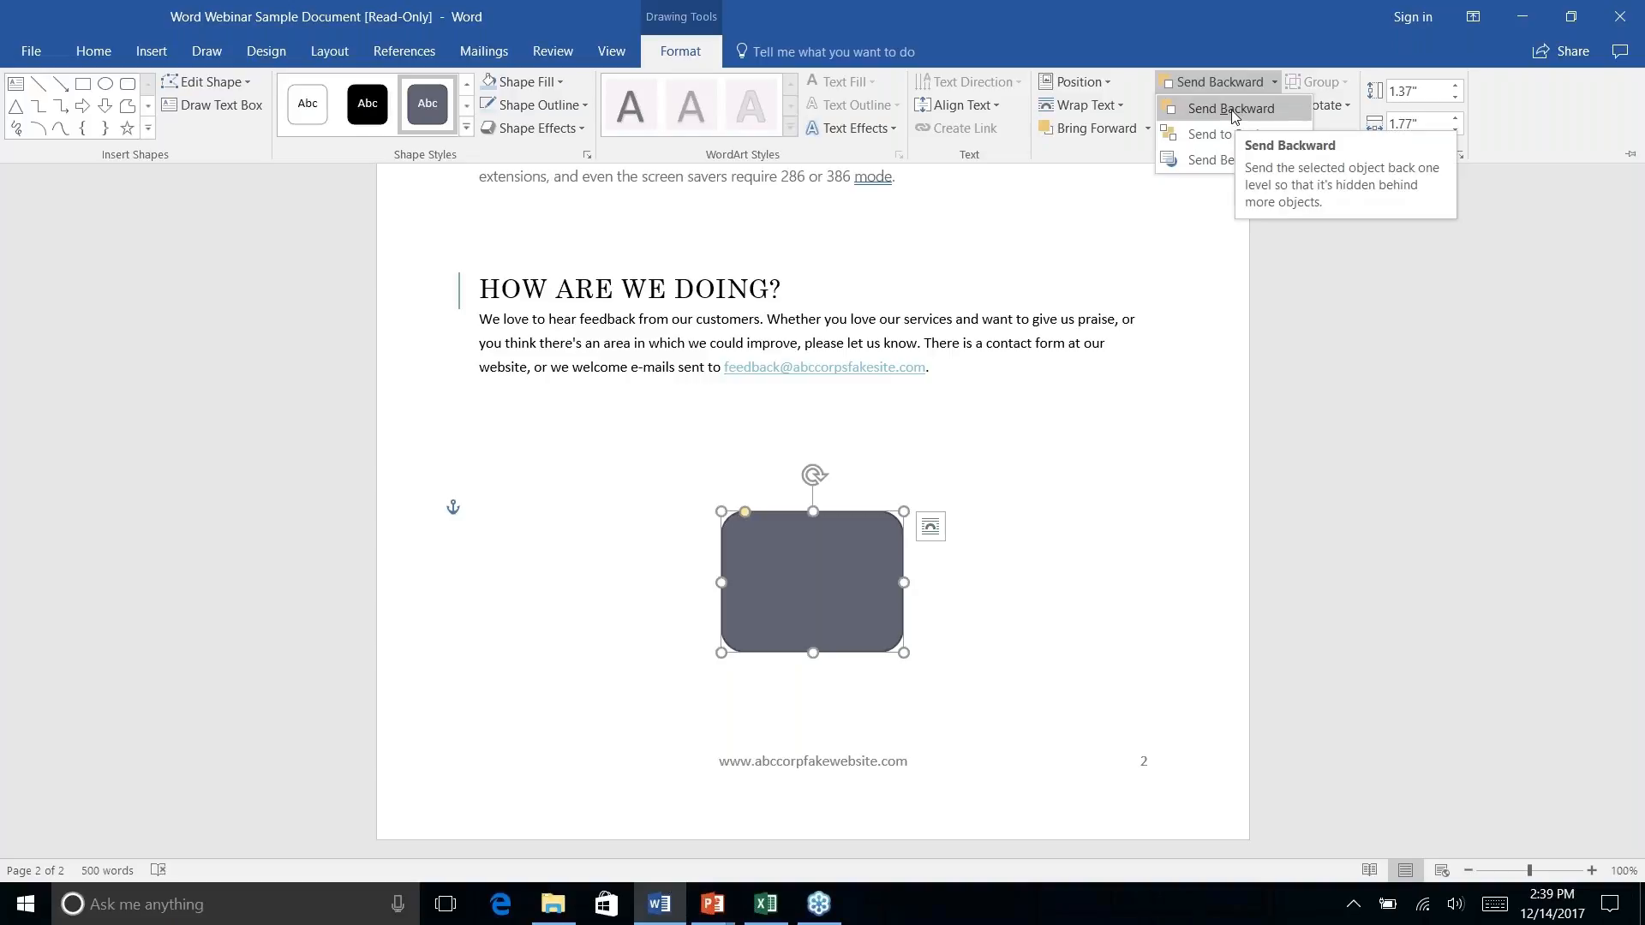
{"action": "right_click", "coordinate": [1232, 163]}
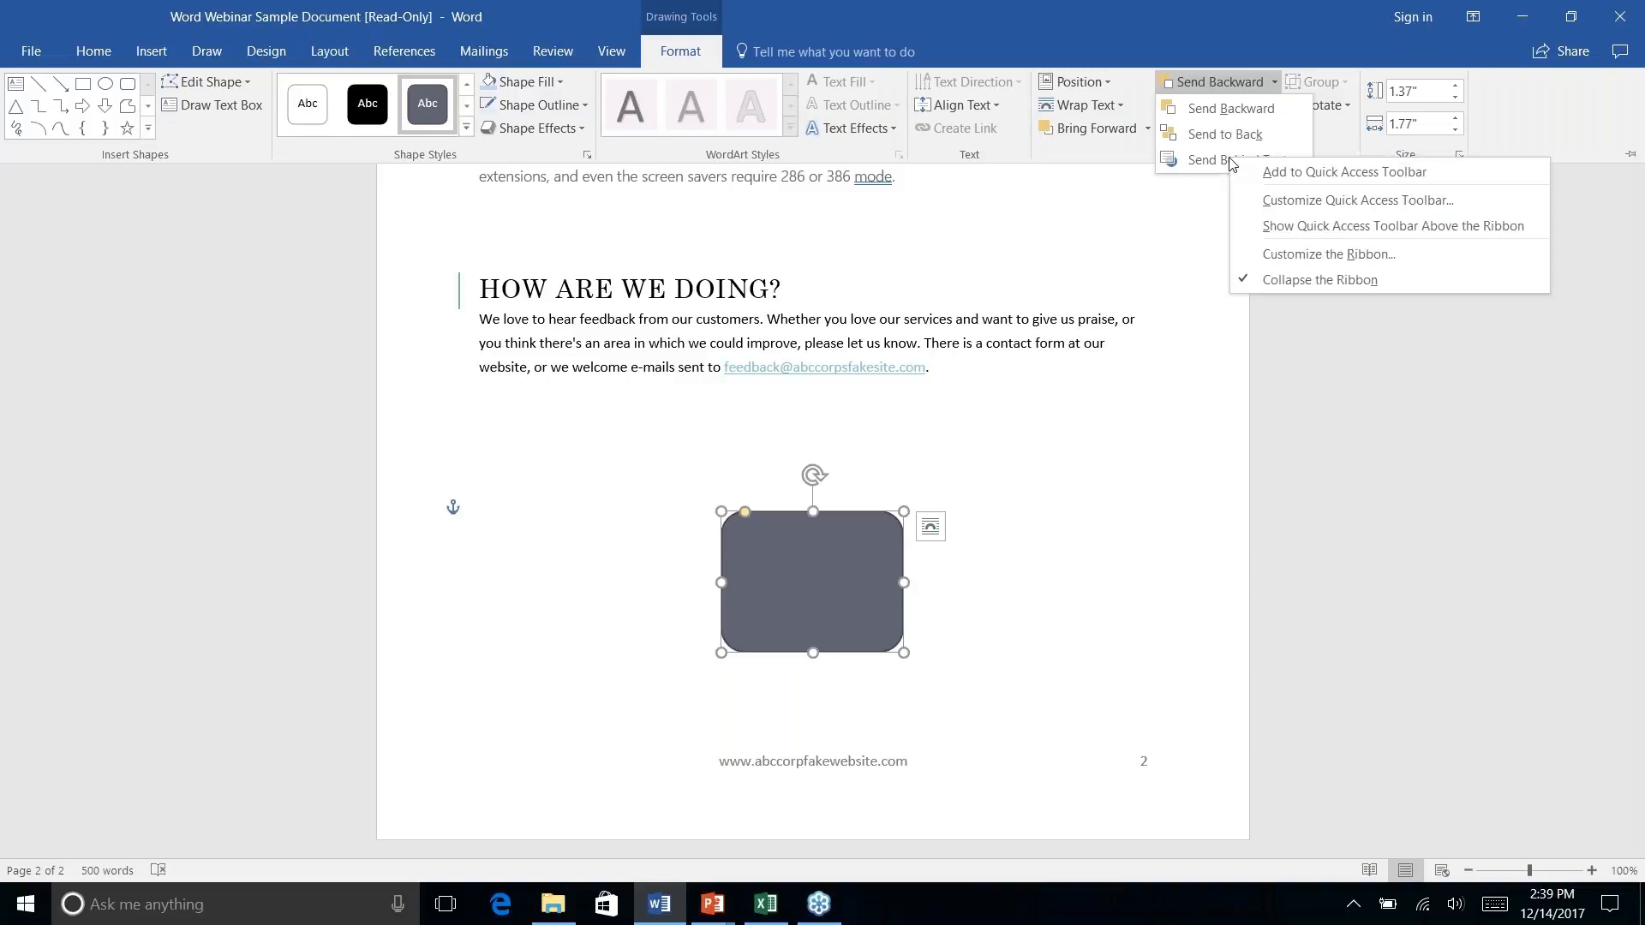
{"action": "left_click", "coordinate": [1217, 161]}
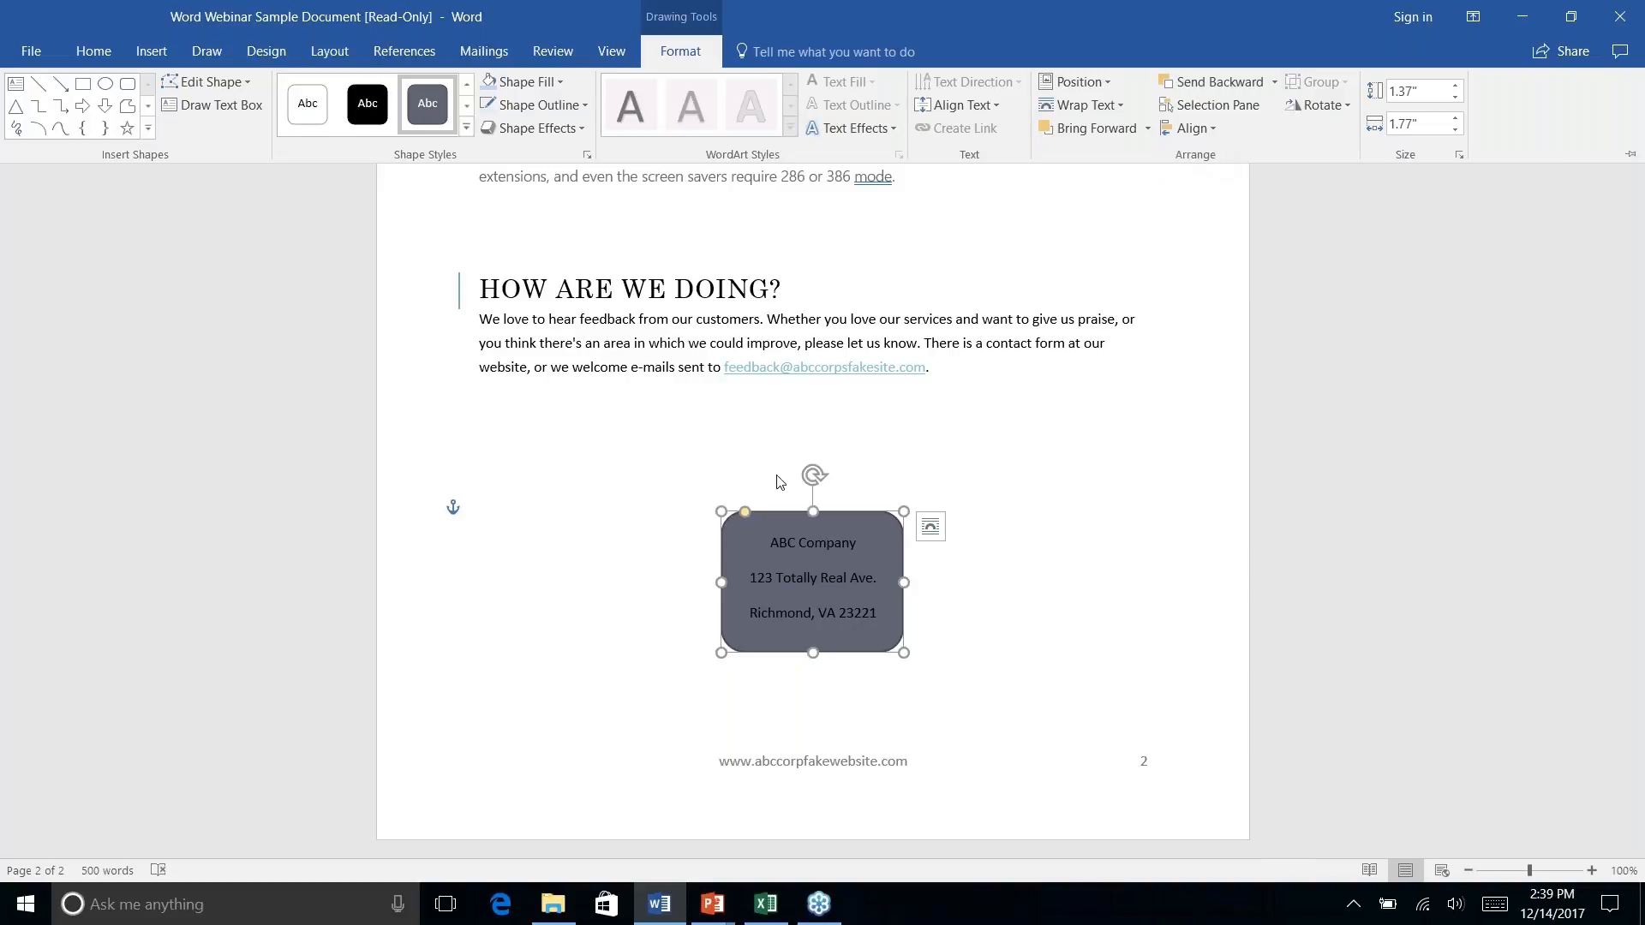
{"action": "right_click", "coordinate": [987, 611]}
{"action": "left_click", "coordinate": [868, 537]}
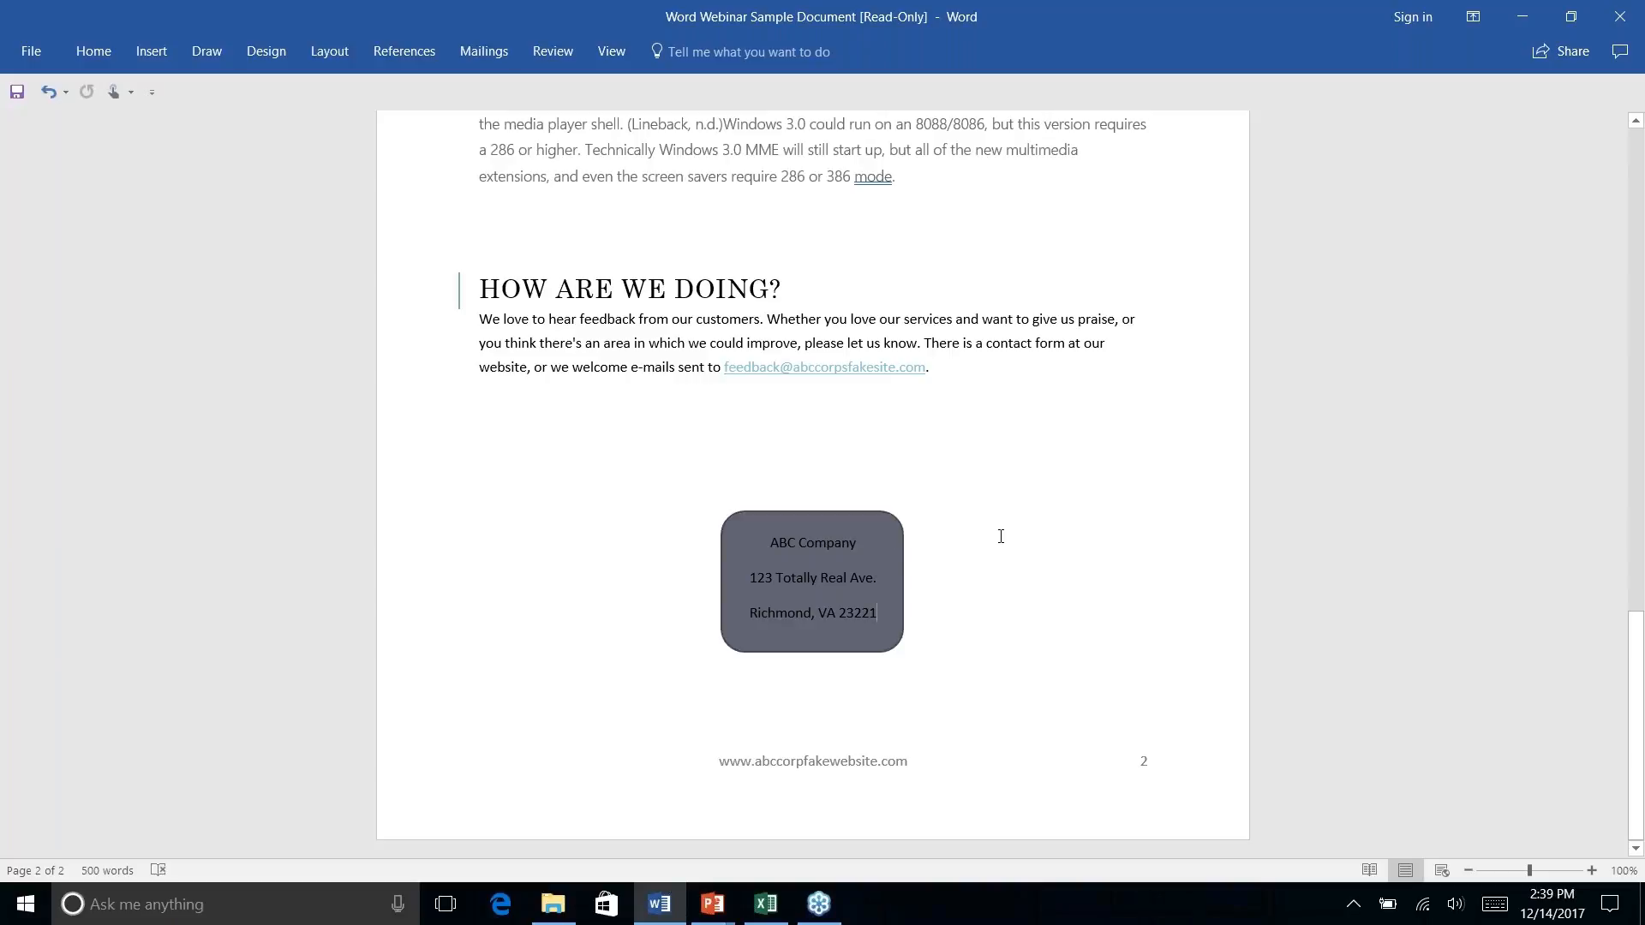
Apply the light teal theme style with dark text to the rounded rectangle behind the address block.
{"action": "left_click", "coordinate": [882, 553]}
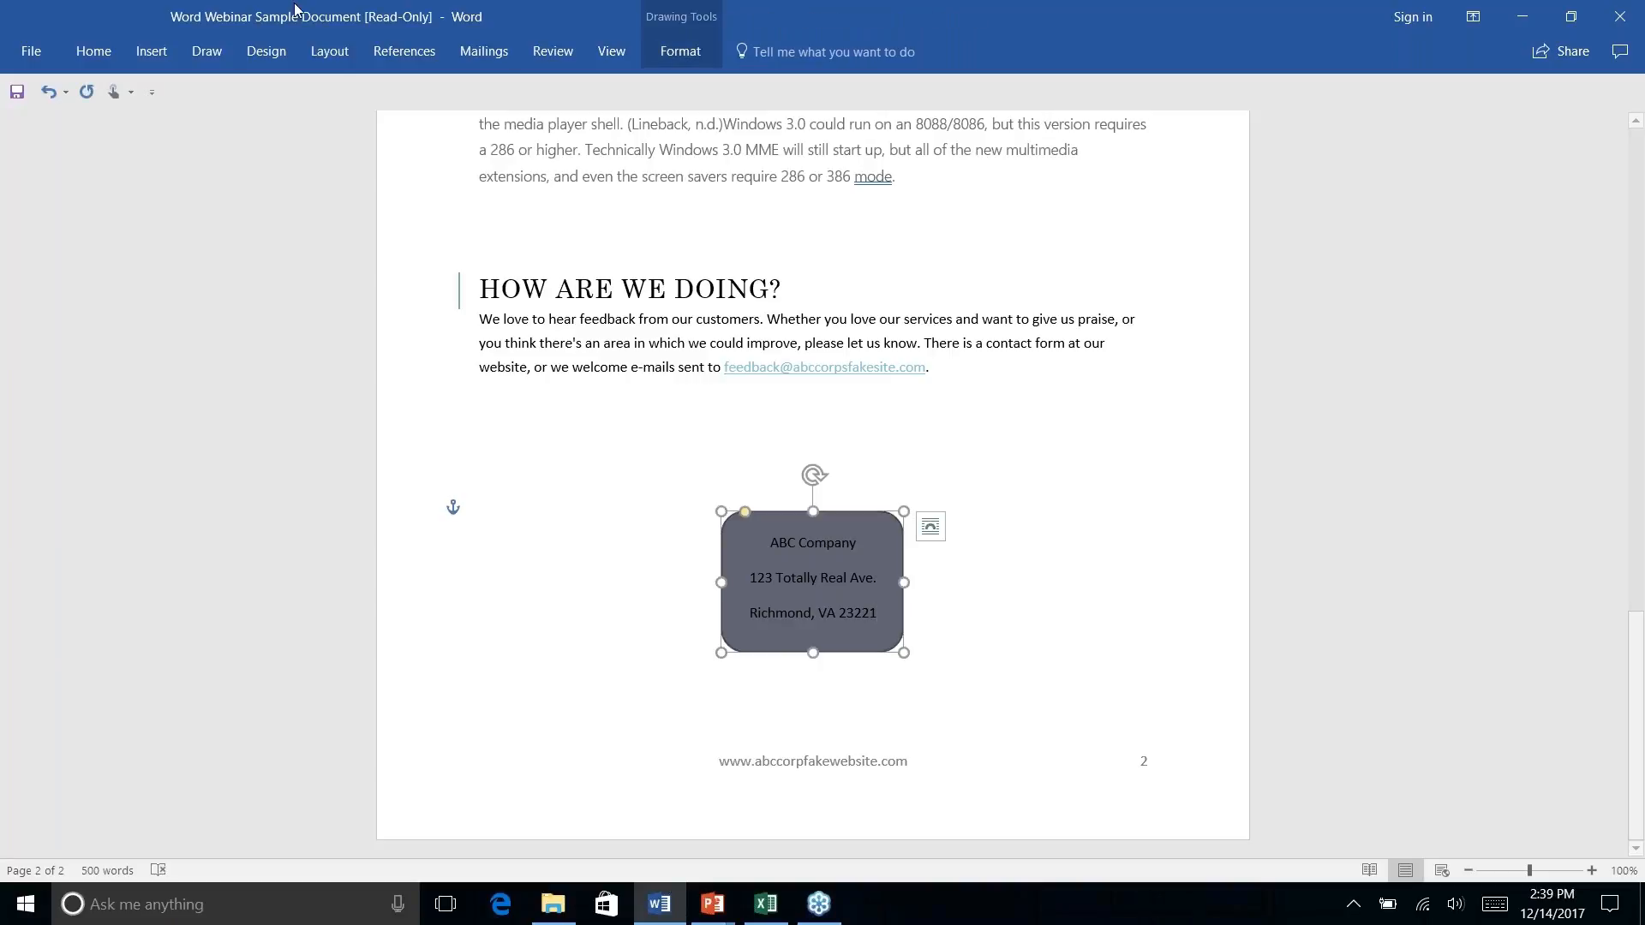
{"action": "left_click", "coordinate": [151, 51]}
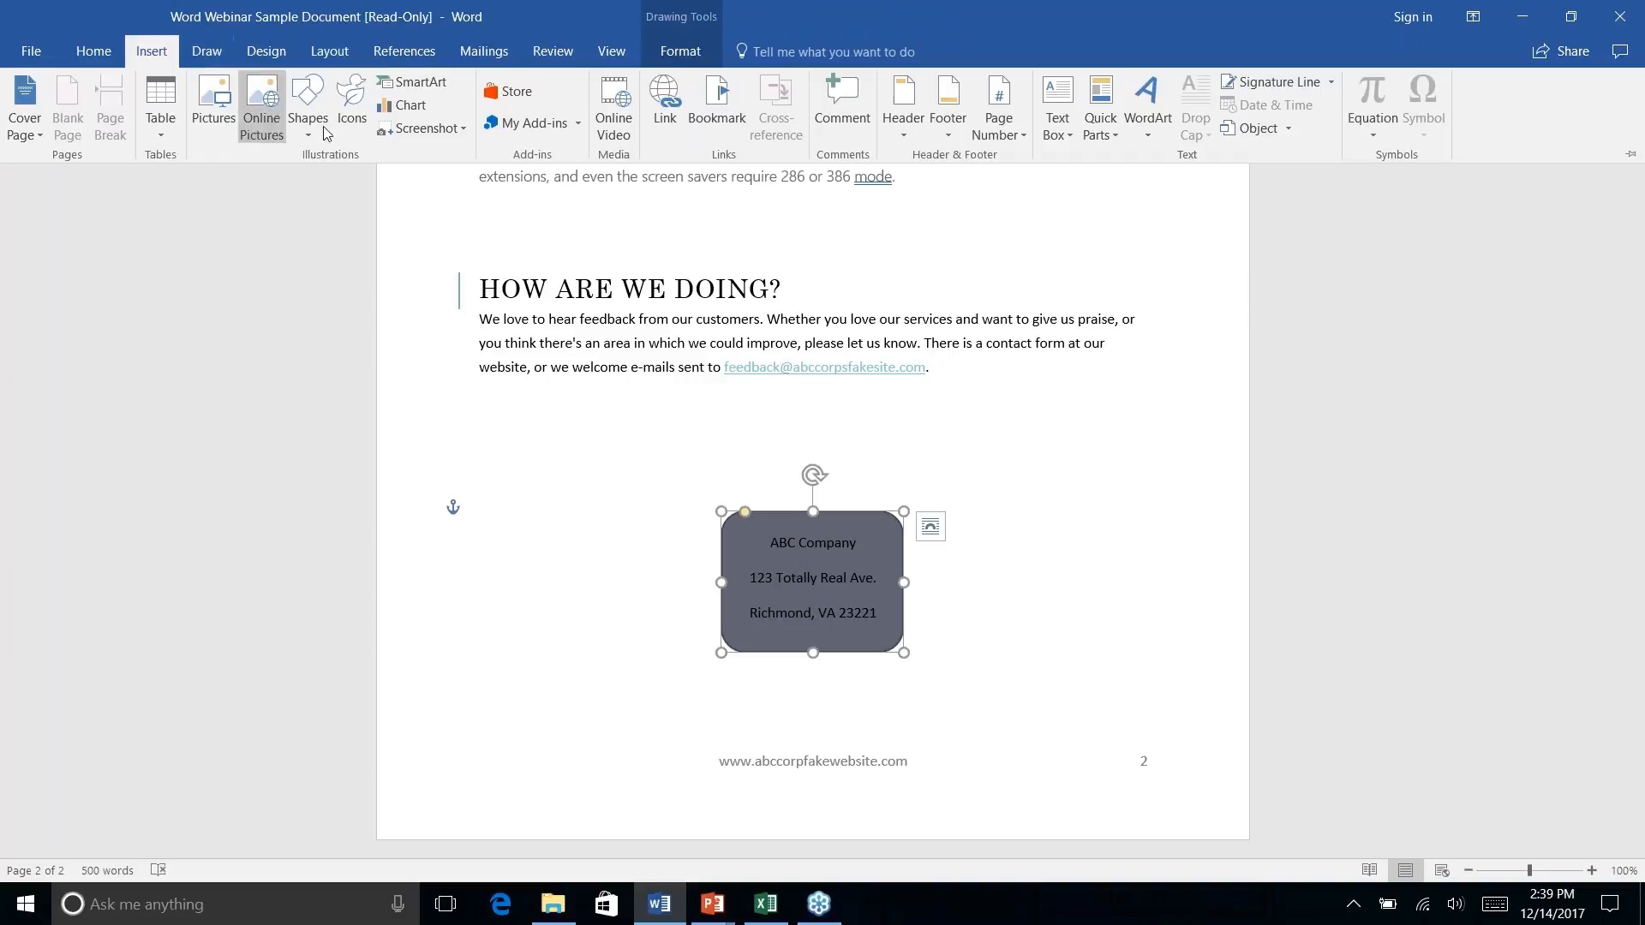
{"action": "left_click", "coordinate": [93, 52]}
{"action": "left_click", "coordinate": [683, 53]}
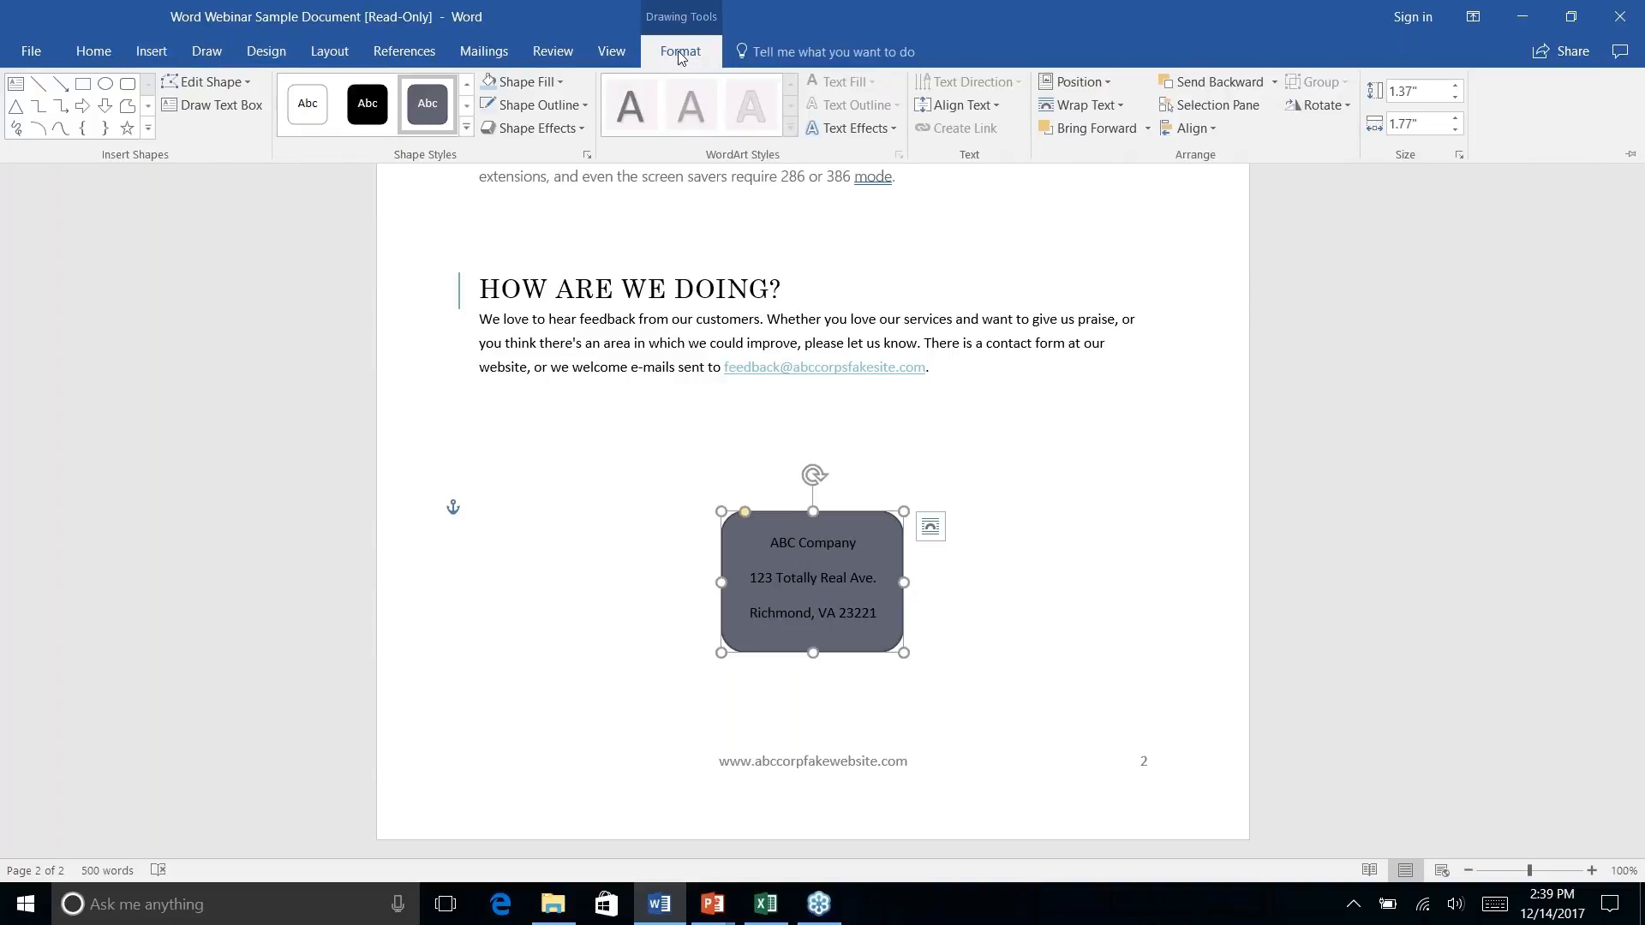
{"action": "left_click", "coordinate": [466, 128]}
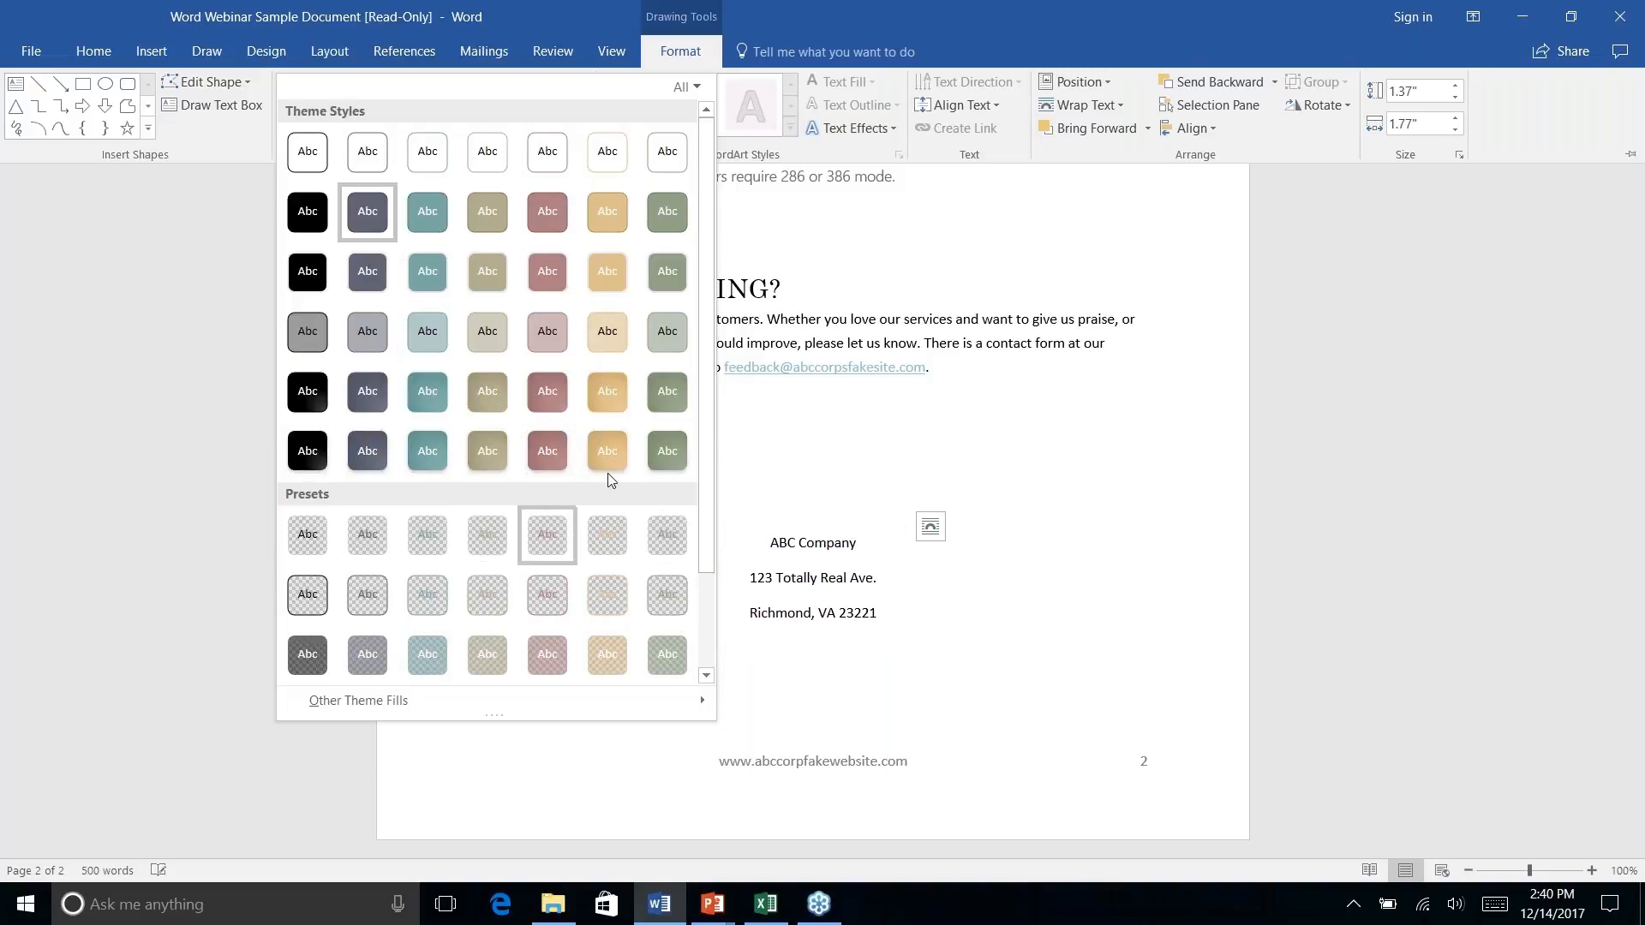
{"action": "scroll", "coordinate": [614, 476], "scroll_direction": "down", "scroll_amount": 2}
{"action": "scroll", "coordinate": [614, 476], "scroll_direction": "up", "scroll_amount": 2}
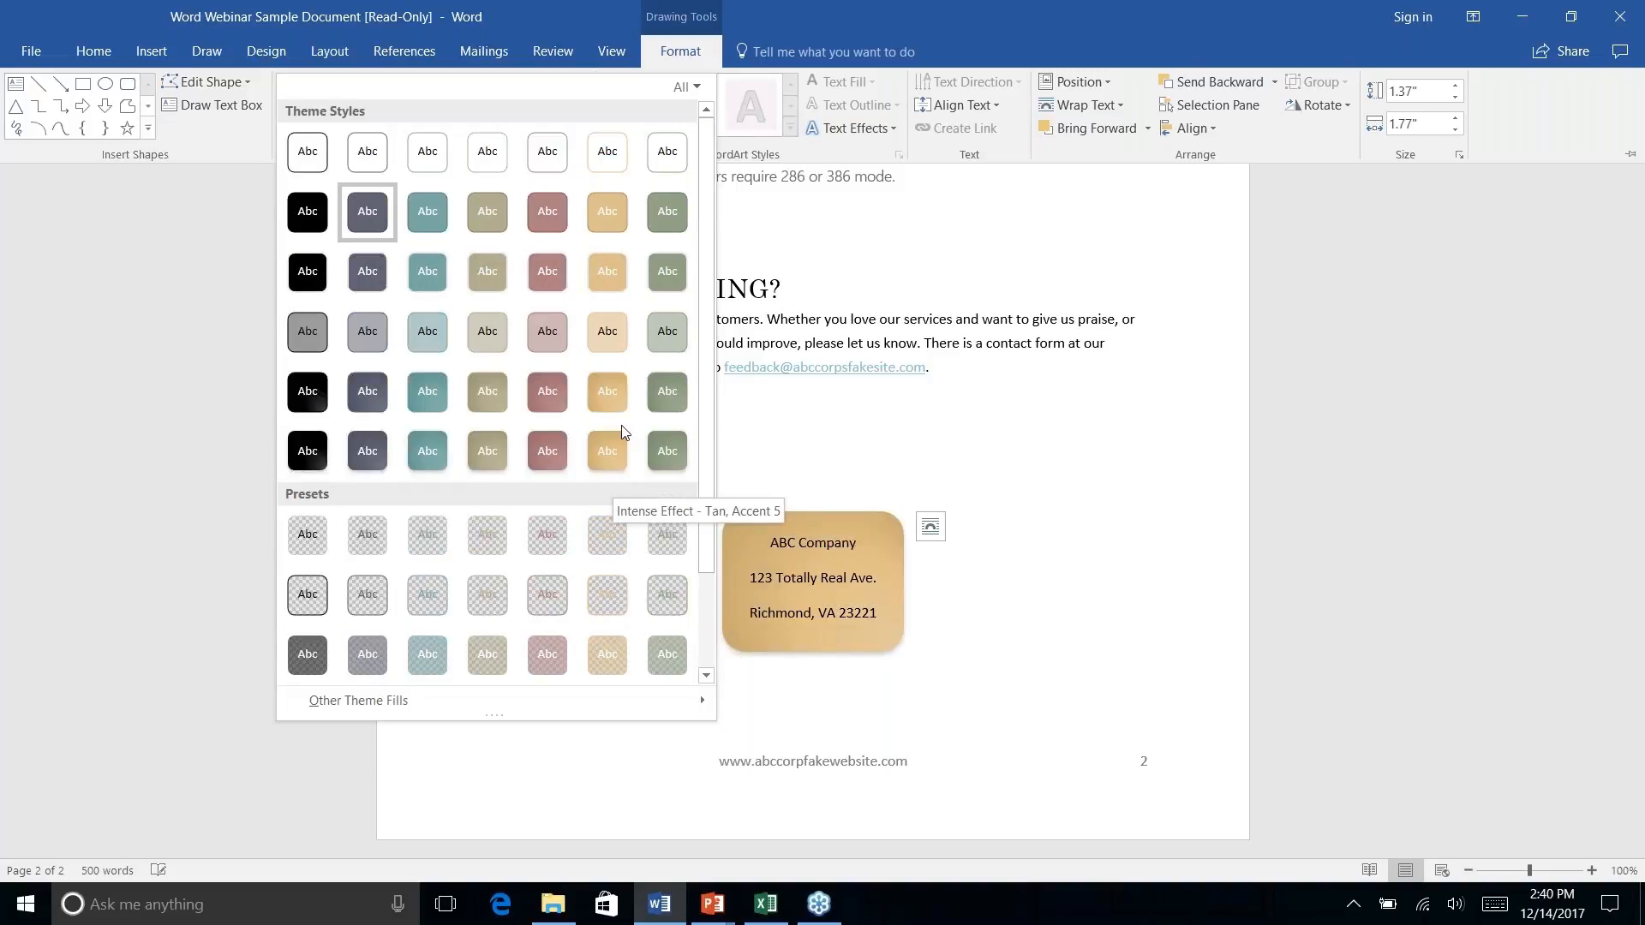
{"action": "right_click", "coordinate": [429, 339]}
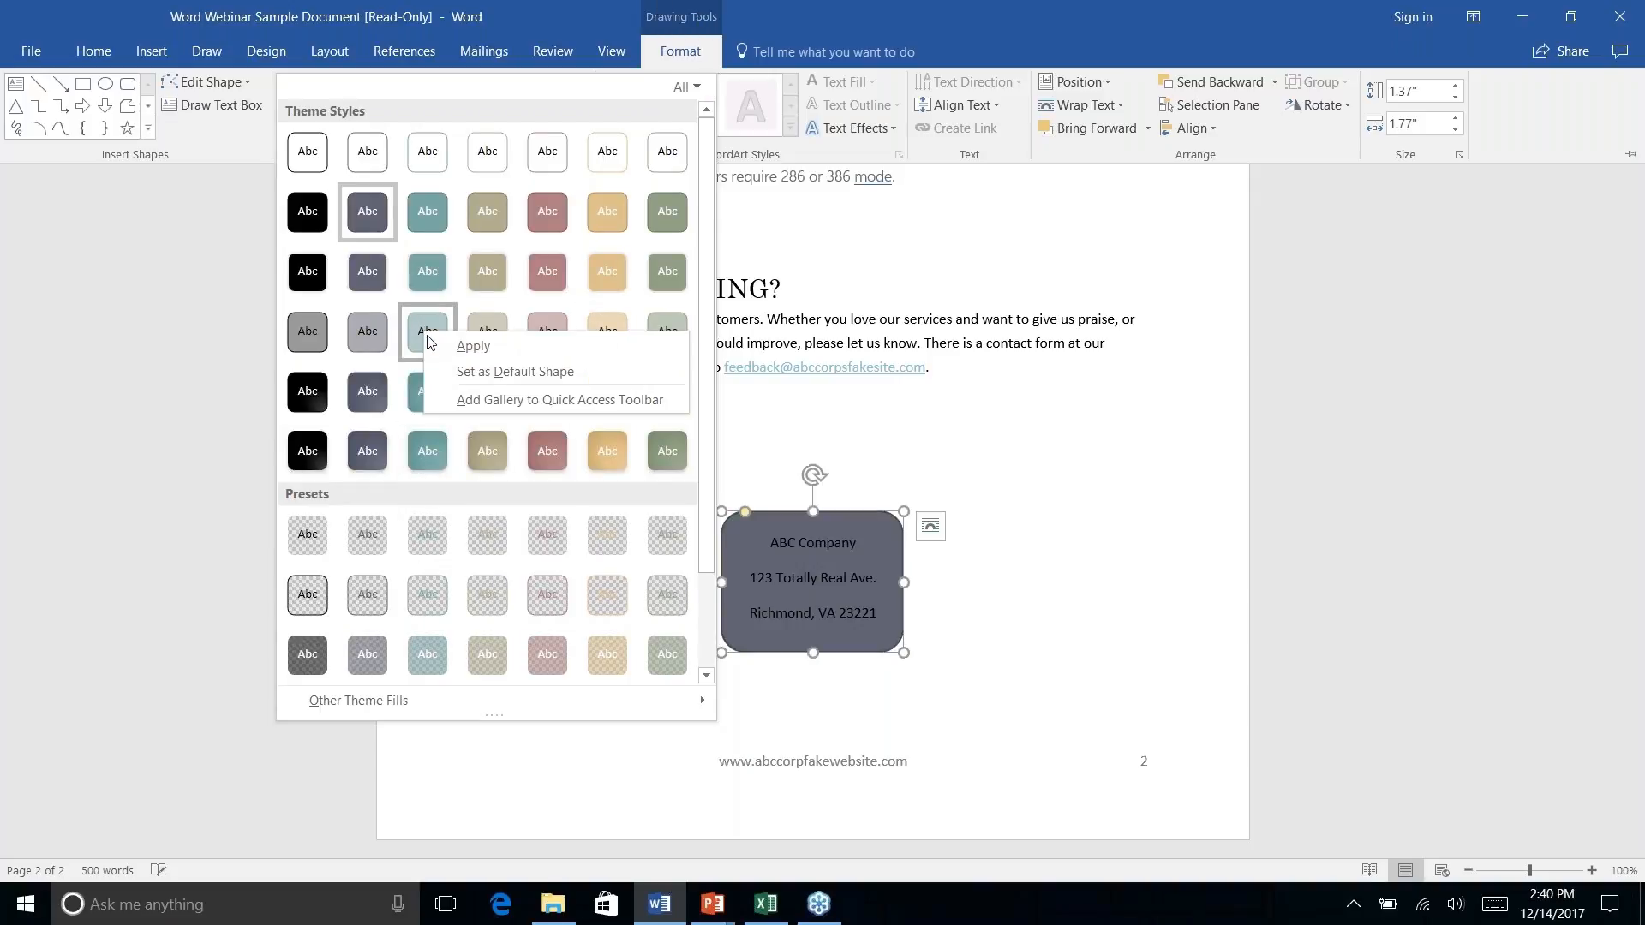
{"action": "left_click", "coordinate": [418, 326]}
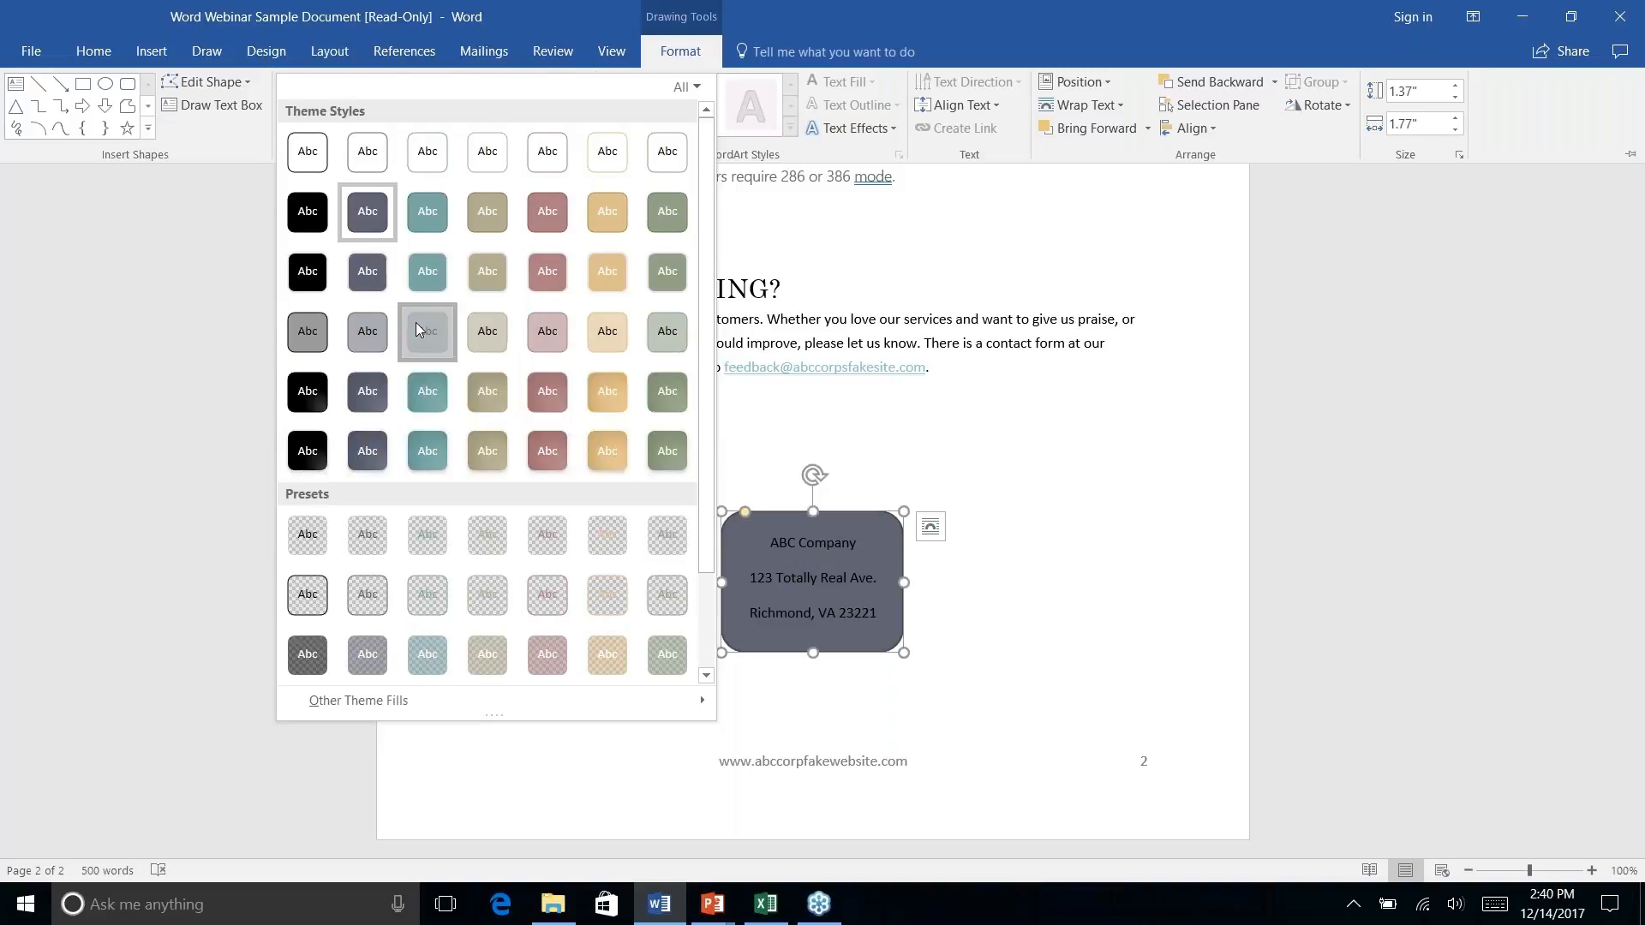
{"action": "left_click", "coordinate": [418, 326]}
{"action": "right_click", "coordinate": [968, 624]}
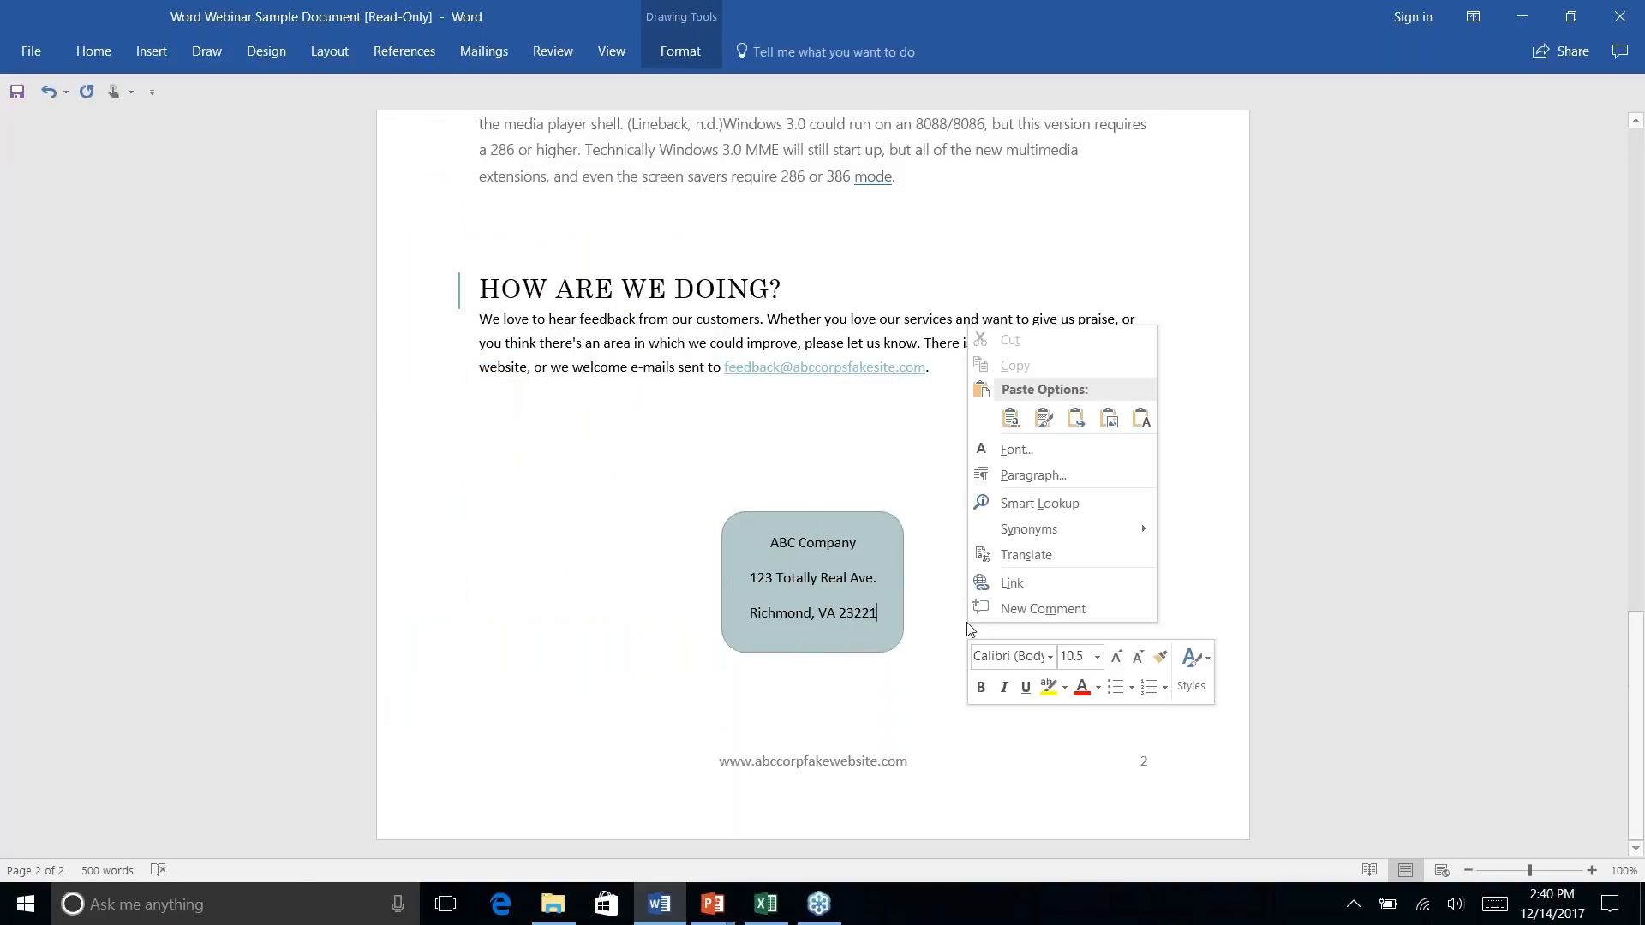
{"action": "left_click", "coordinate": [962, 619]}
Give the address block's rounded rectangle a darkest-shade teal outline with a weight of 2¼ pt.
{"action": "left_click", "coordinate": [878, 532]}
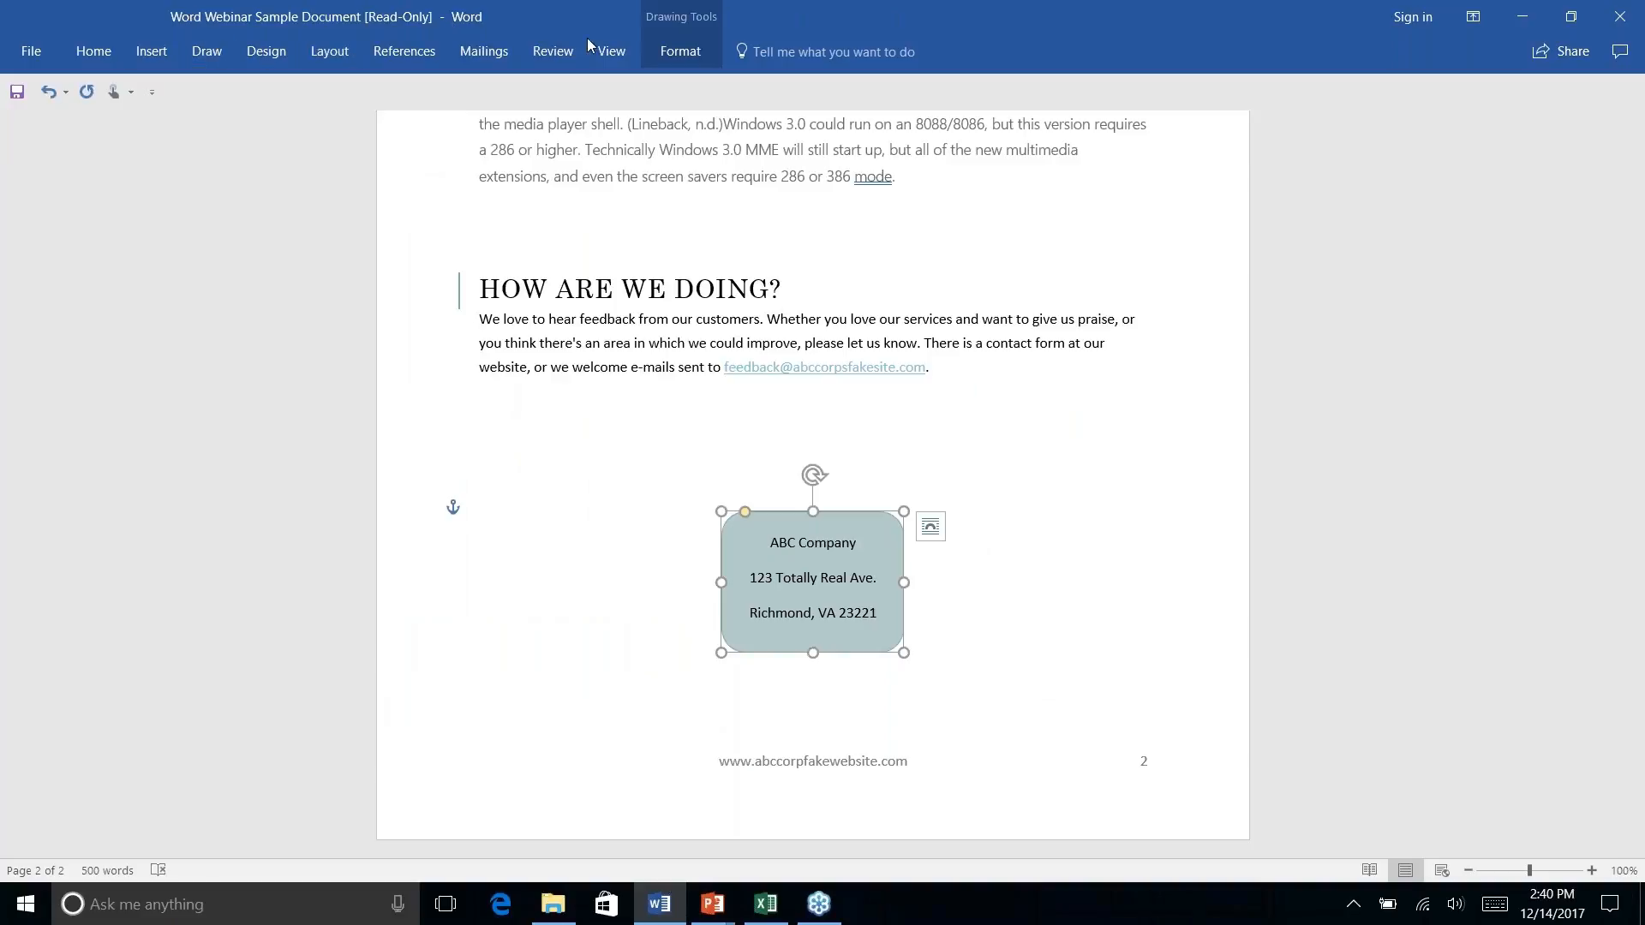
{"action": "left_click", "coordinate": [657, 54]}
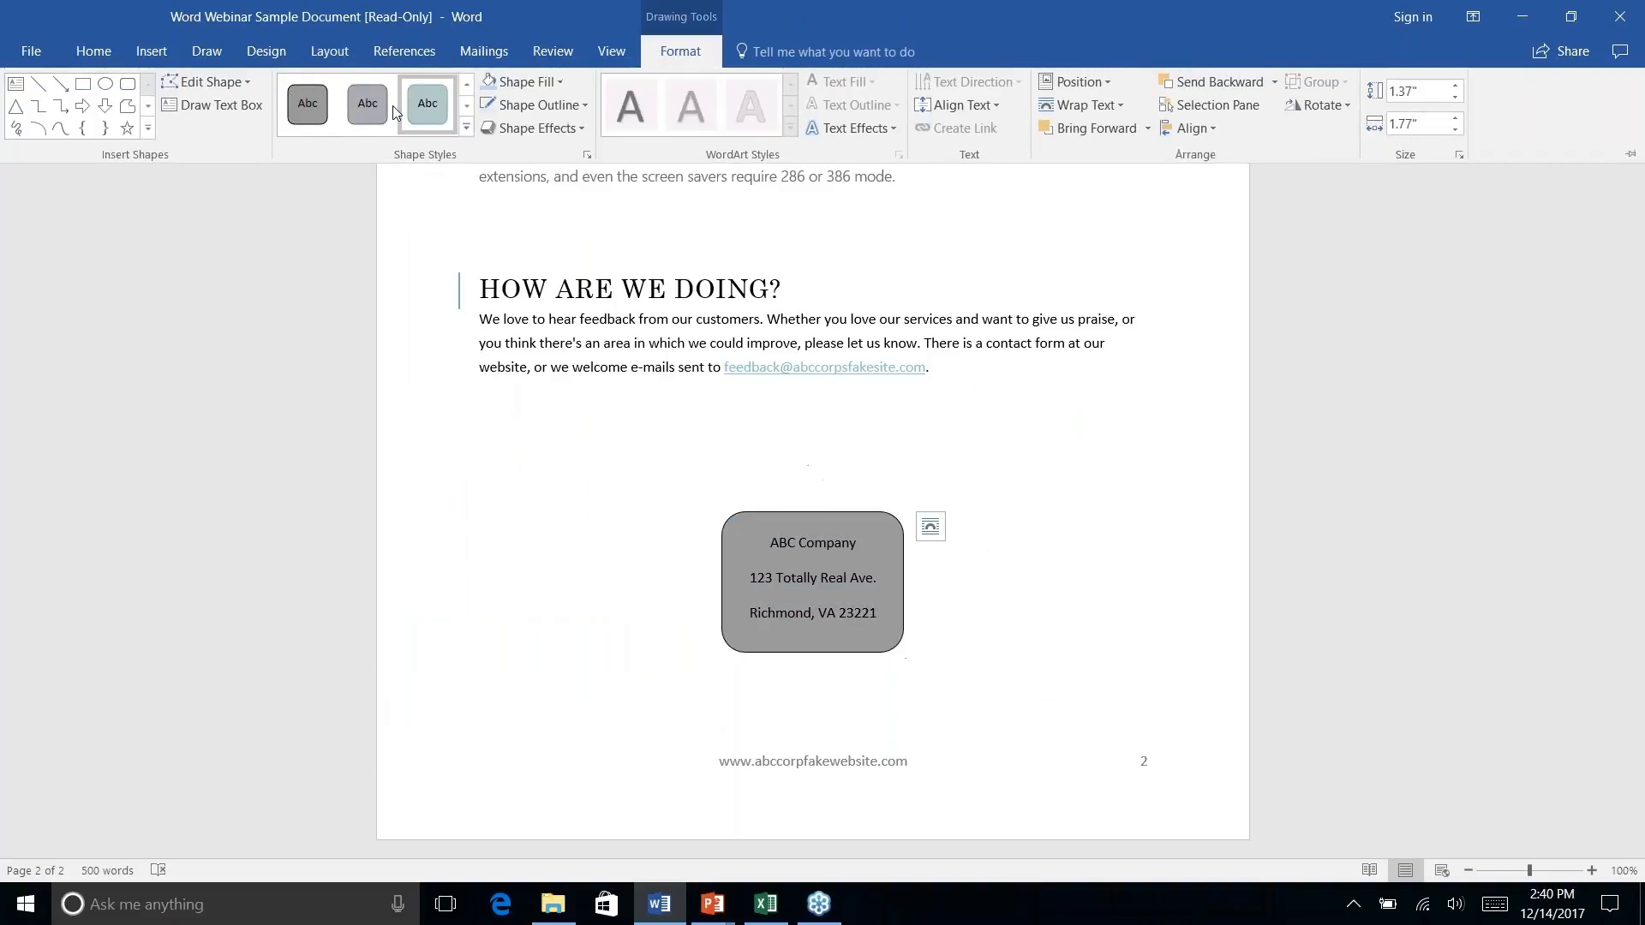
{"action": "left_click", "coordinate": [561, 106]}
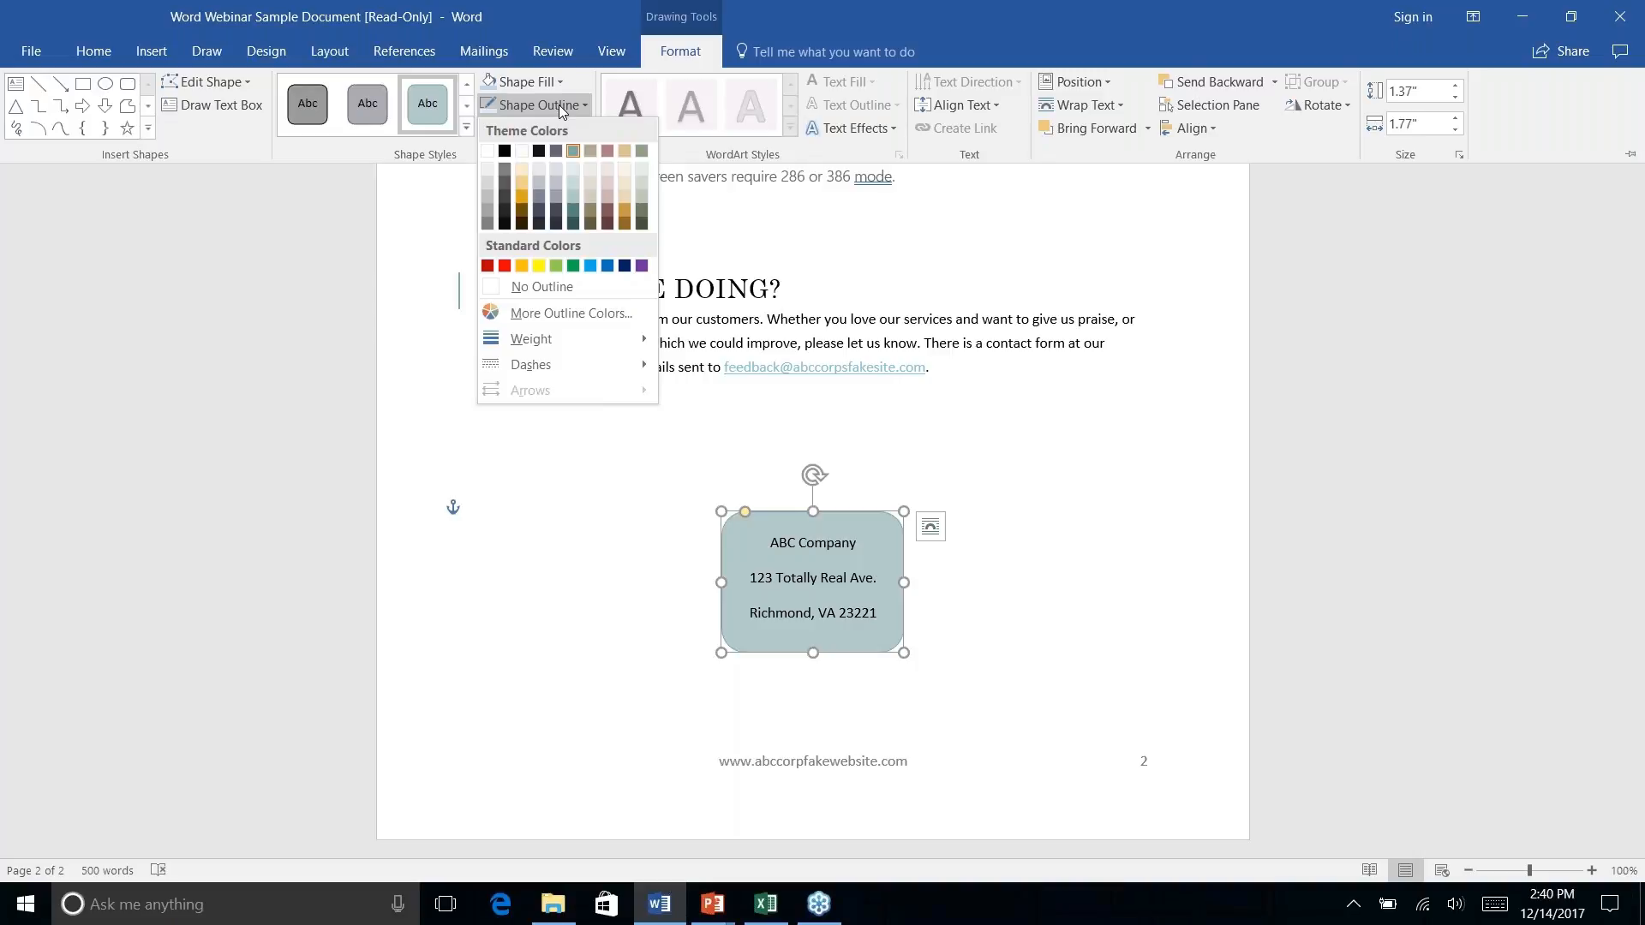
{"action": "left_click", "coordinate": [573, 225]}
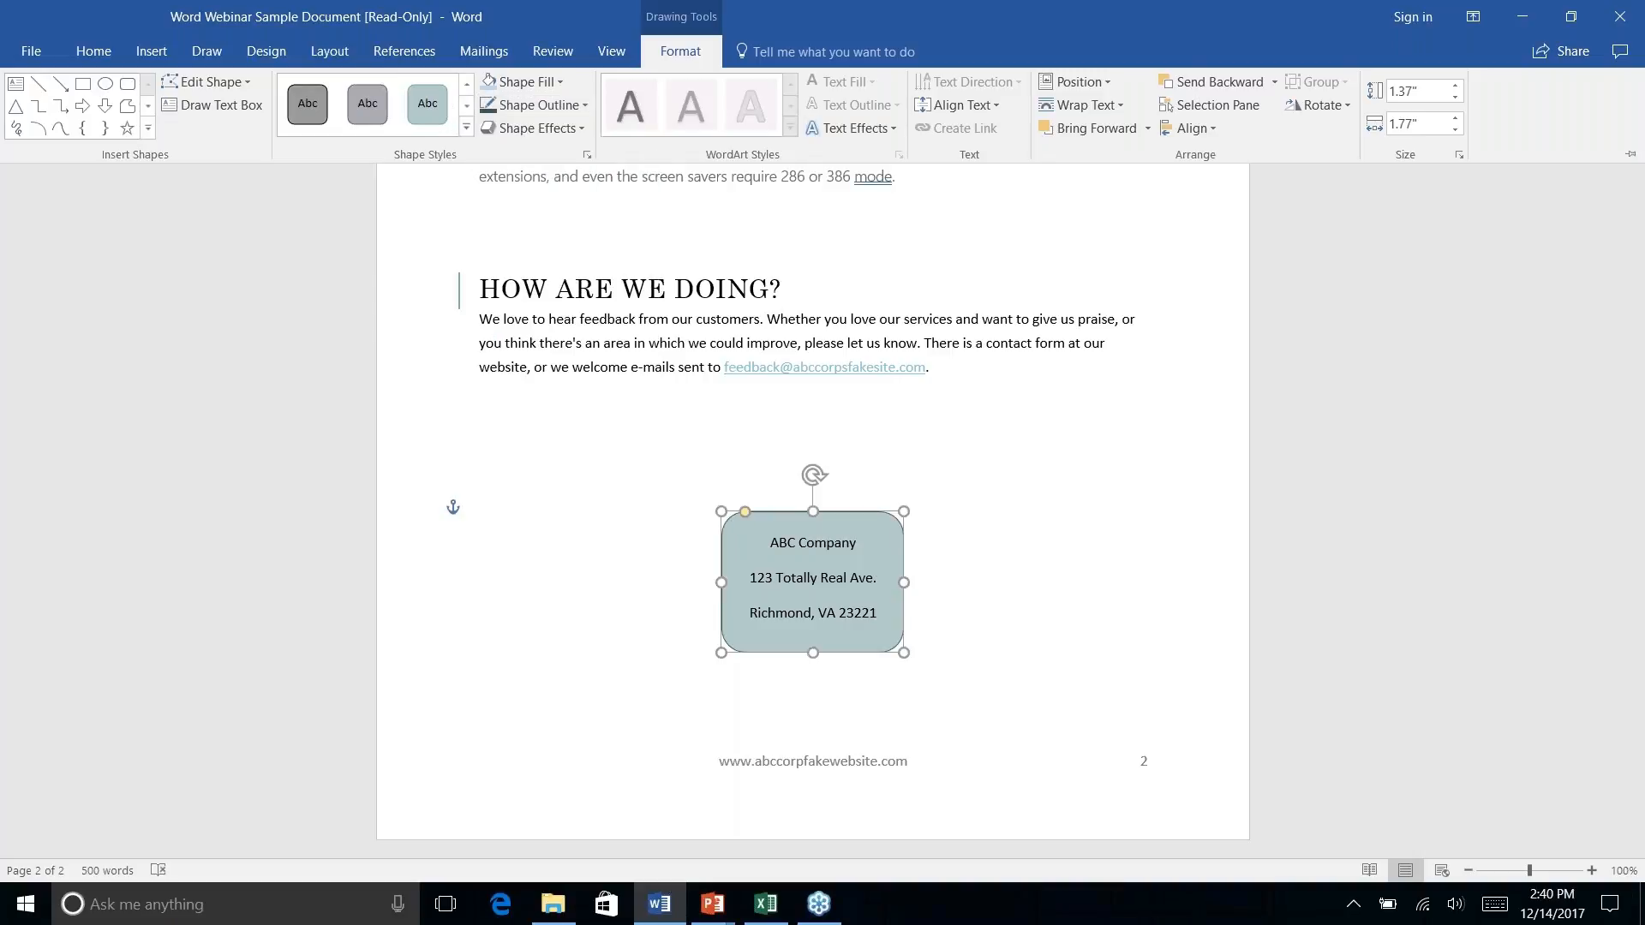
{"action": "left_click", "coordinate": [586, 106]}
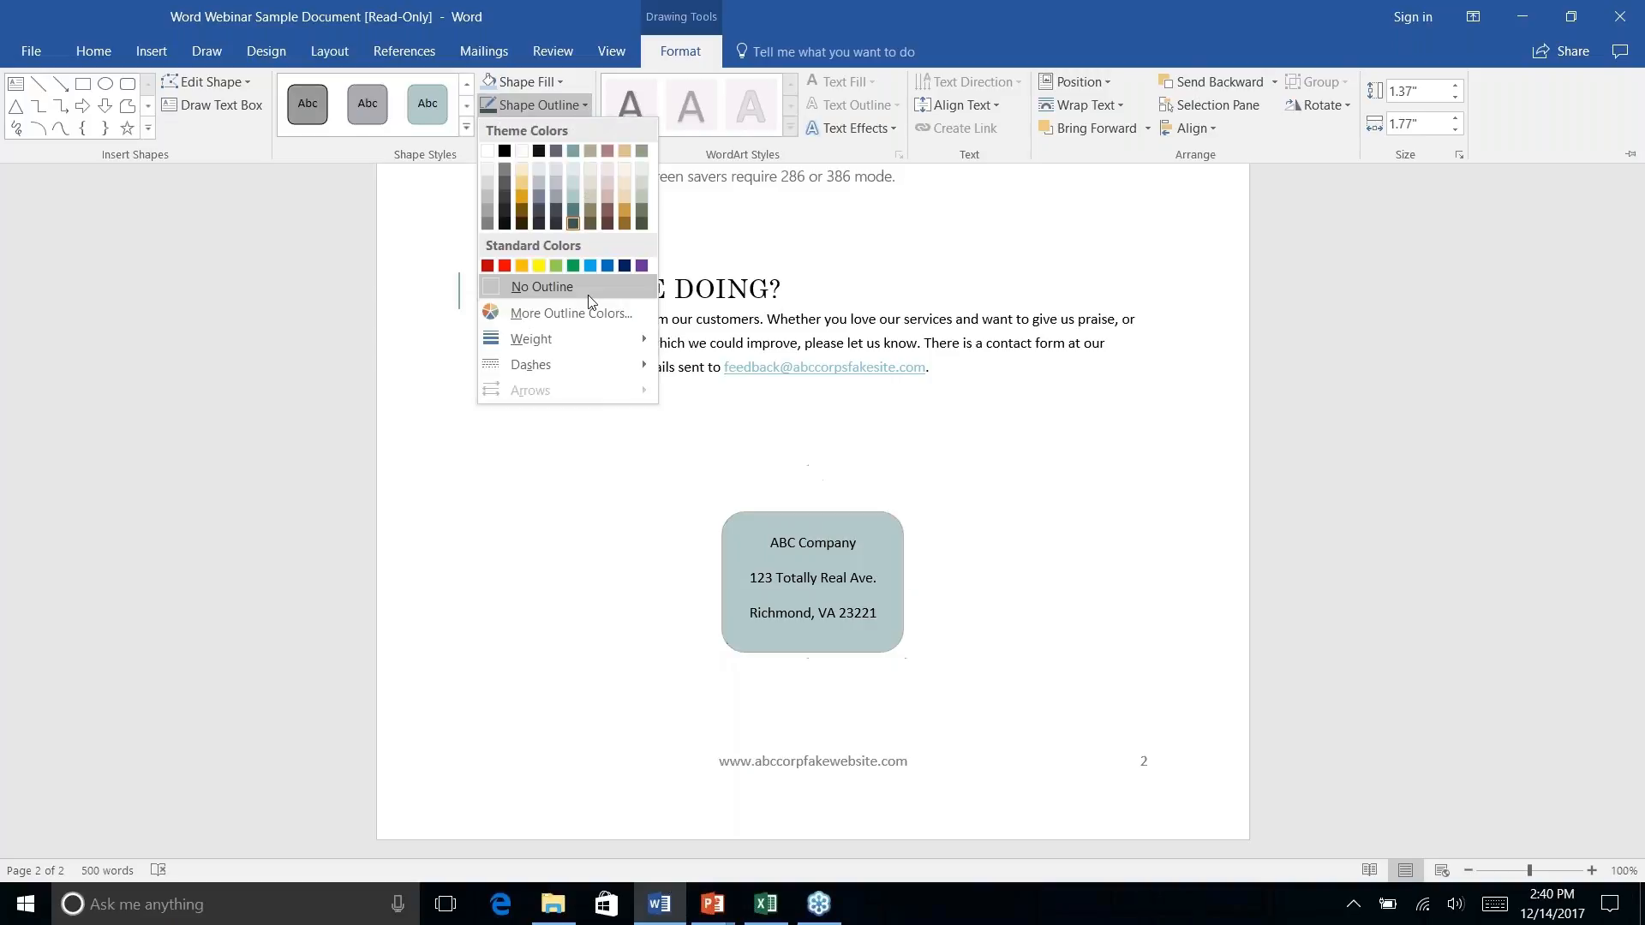
{"action": "mouse_move", "coordinate": [591, 353]}
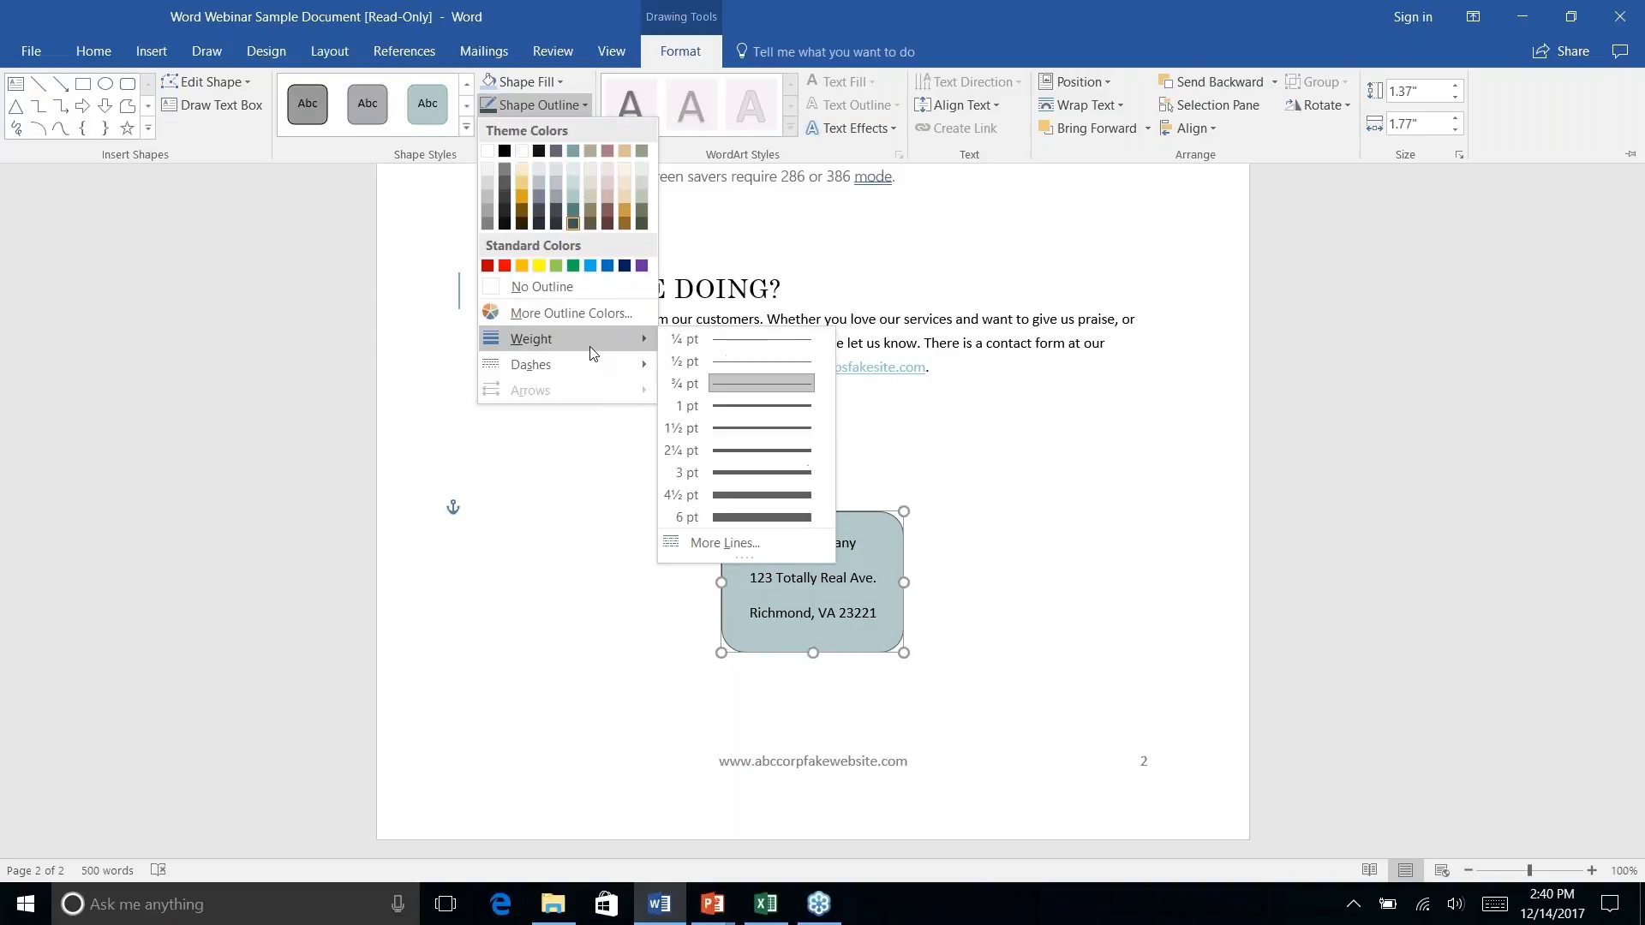
{"action": "left_click", "coordinate": [736, 452]}
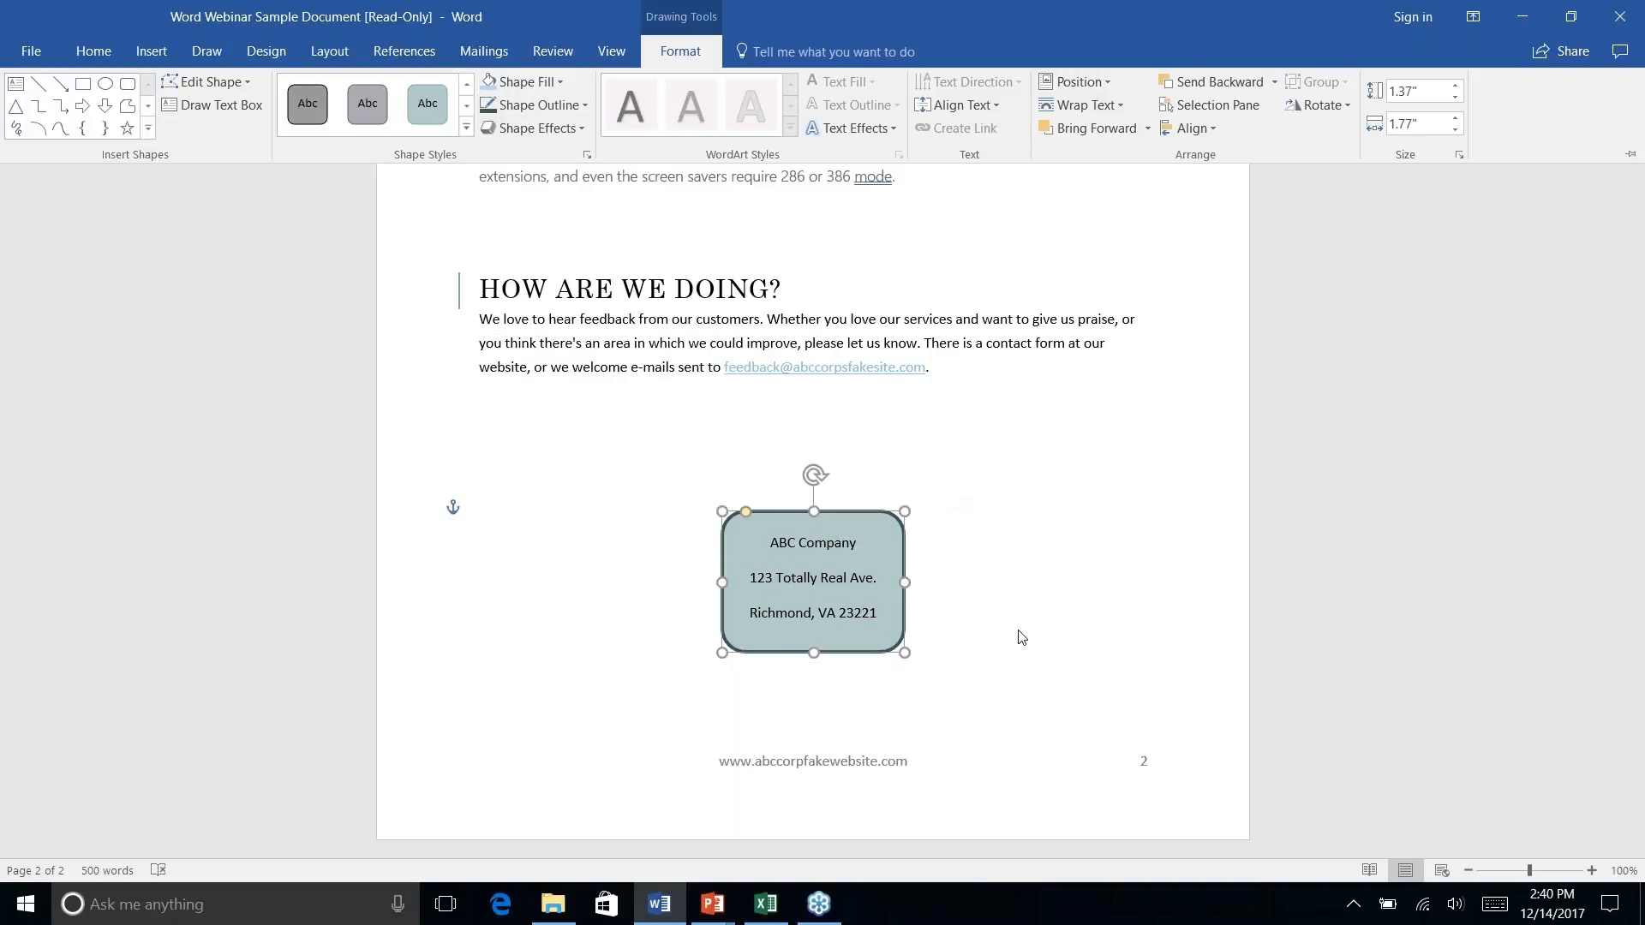
{"action": "left_click", "coordinate": [1021, 635]}
{"action": "left_click", "coordinate": [1021, 634]}
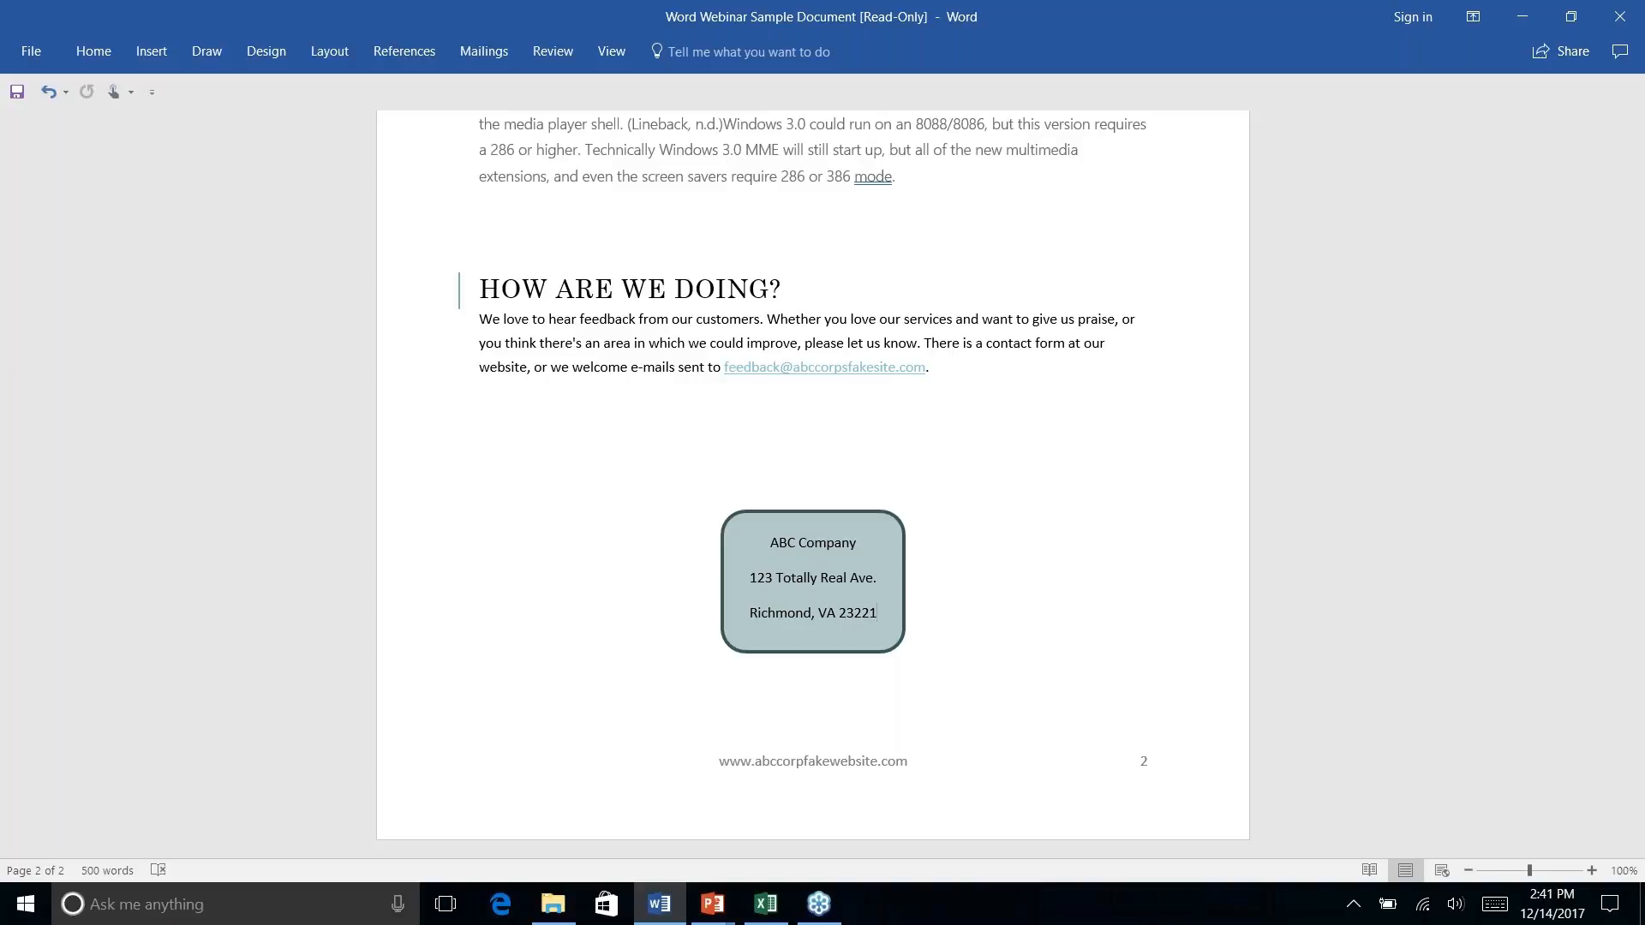
Draw a second rounded rectangle about 3.14" wide and 0.42" high over the History Lesson heading on page 2.
{"action": "scroll", "coordinate": [813, 480], "scroll_direction": "up", "scroll_amount": 3}
{"action": "scroll", "coordinate": [813, 484], "scroll_direction": "up", "scroll_amount": 10}
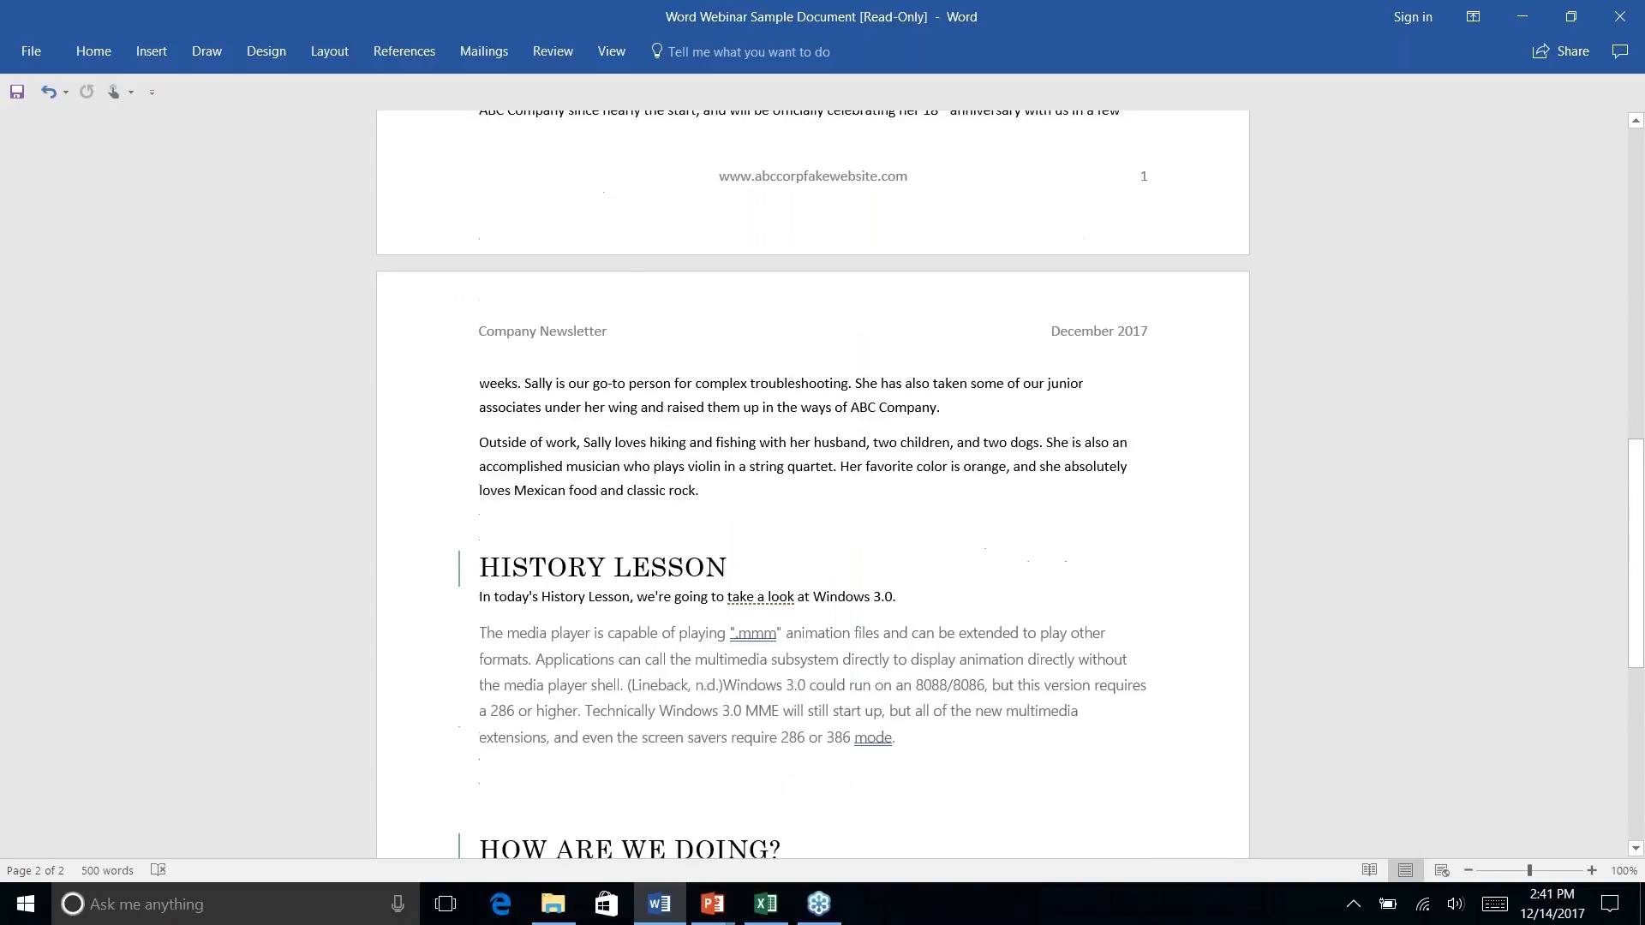
{"action": "scroll", "coordinate": [813, 485], "scroll_direction": "down", "scroll_amount": 7}
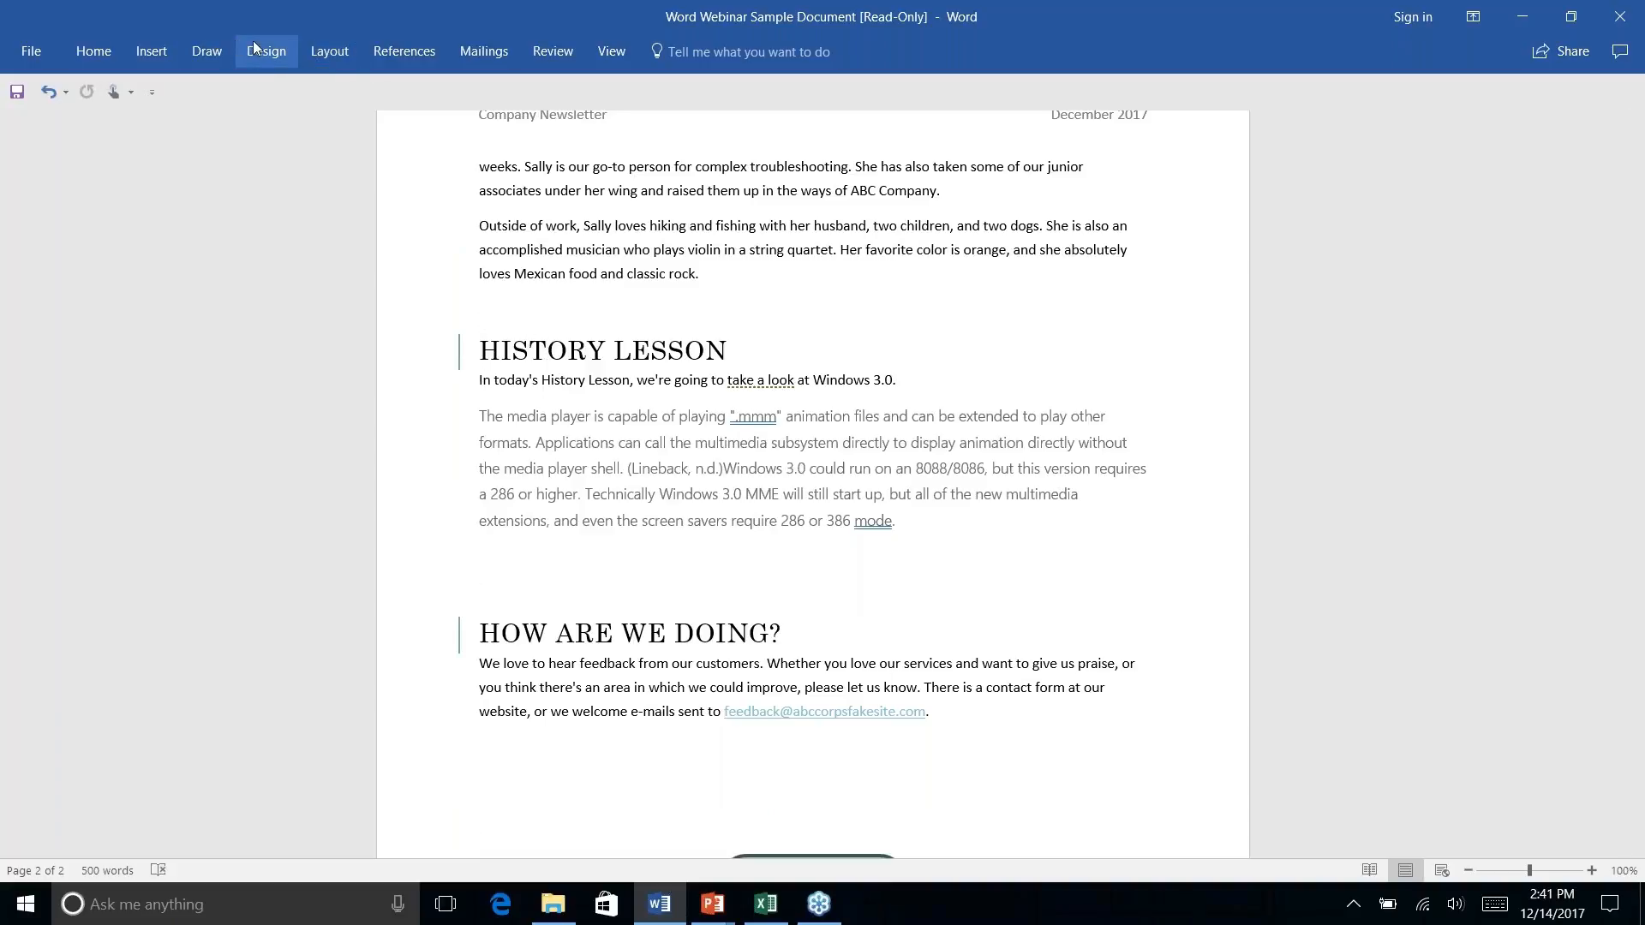
{"action": "left_click", "coordinate": [155, 52]}
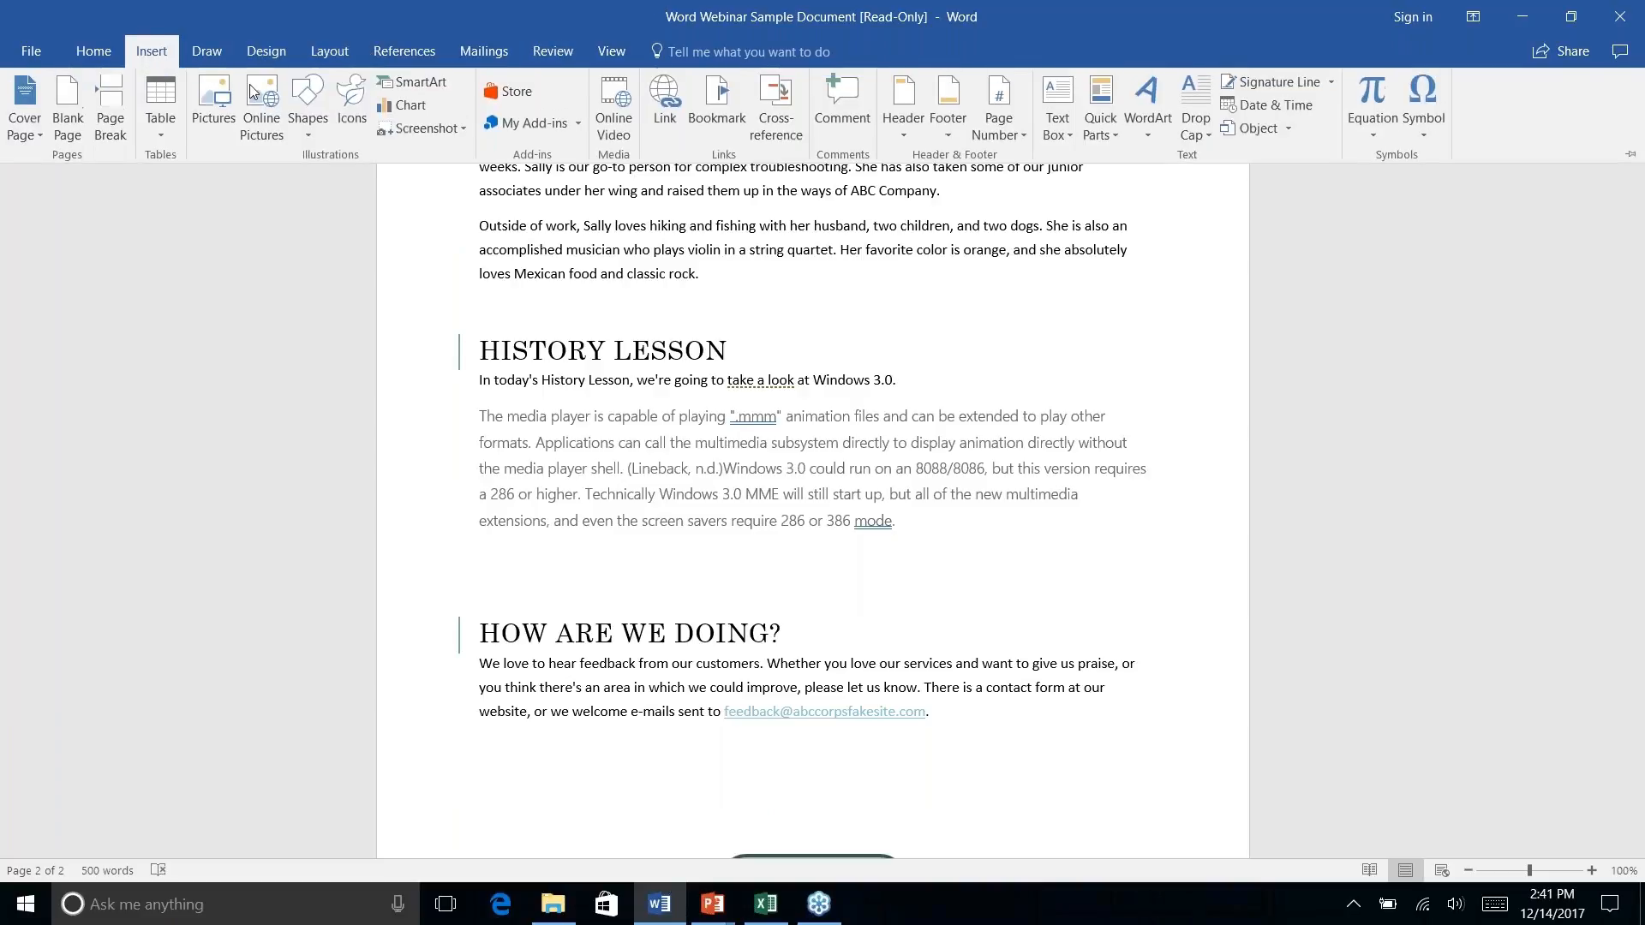
{"action": "left_click", "coordinate": [304, 135]}
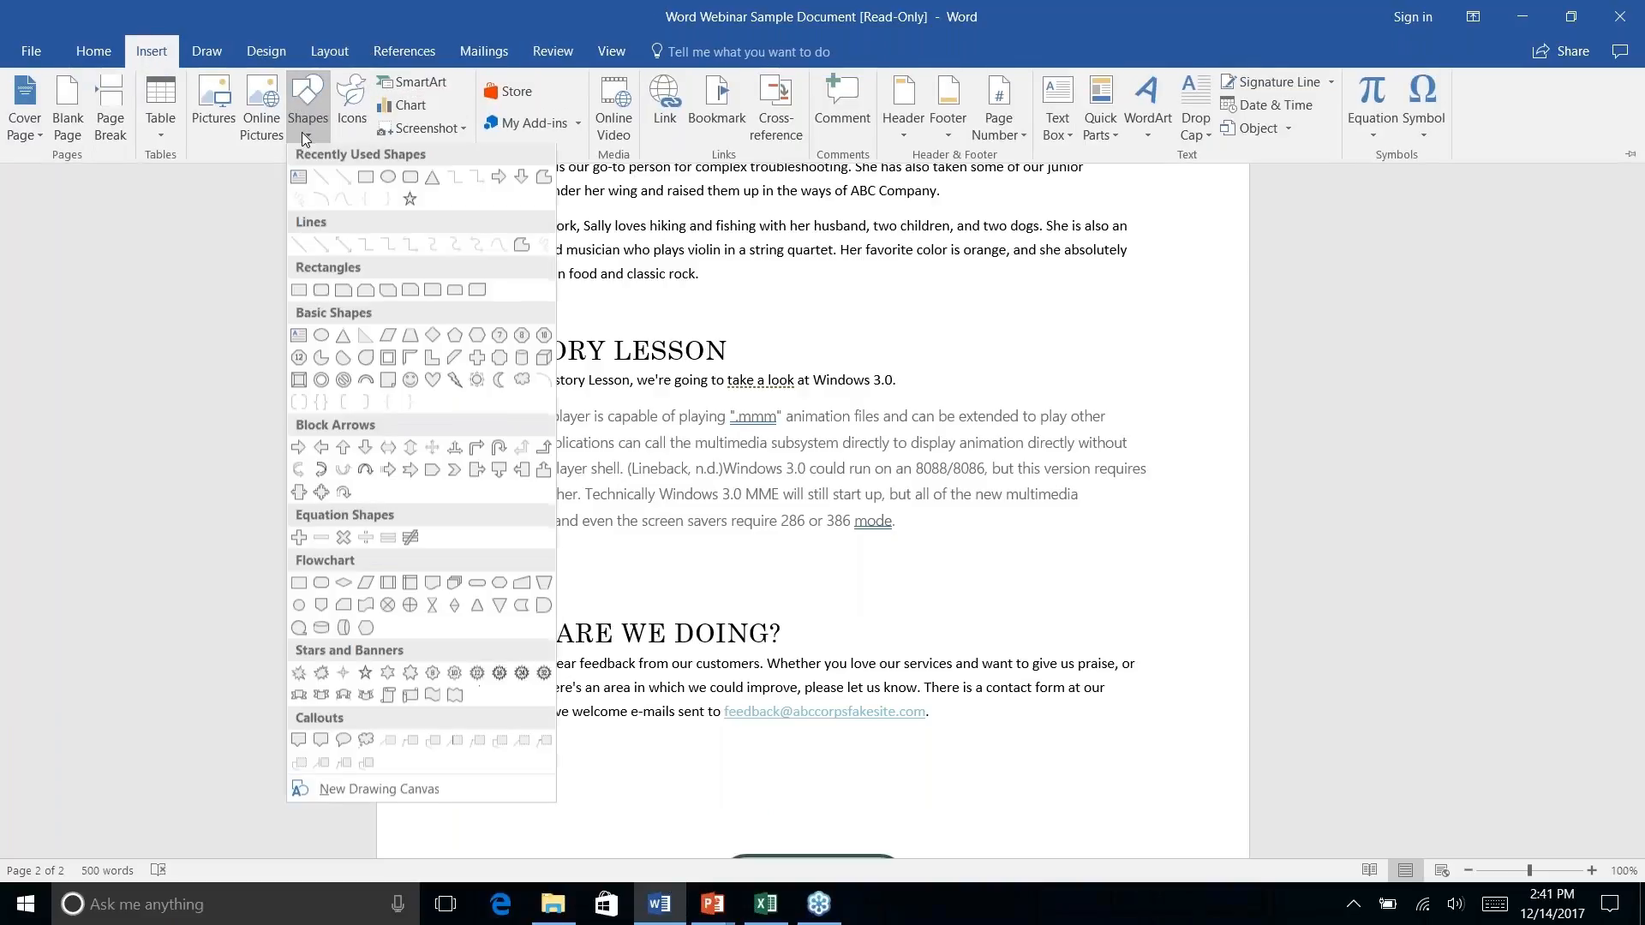
{"action": "left_click", "coordinate": [410, 178]}
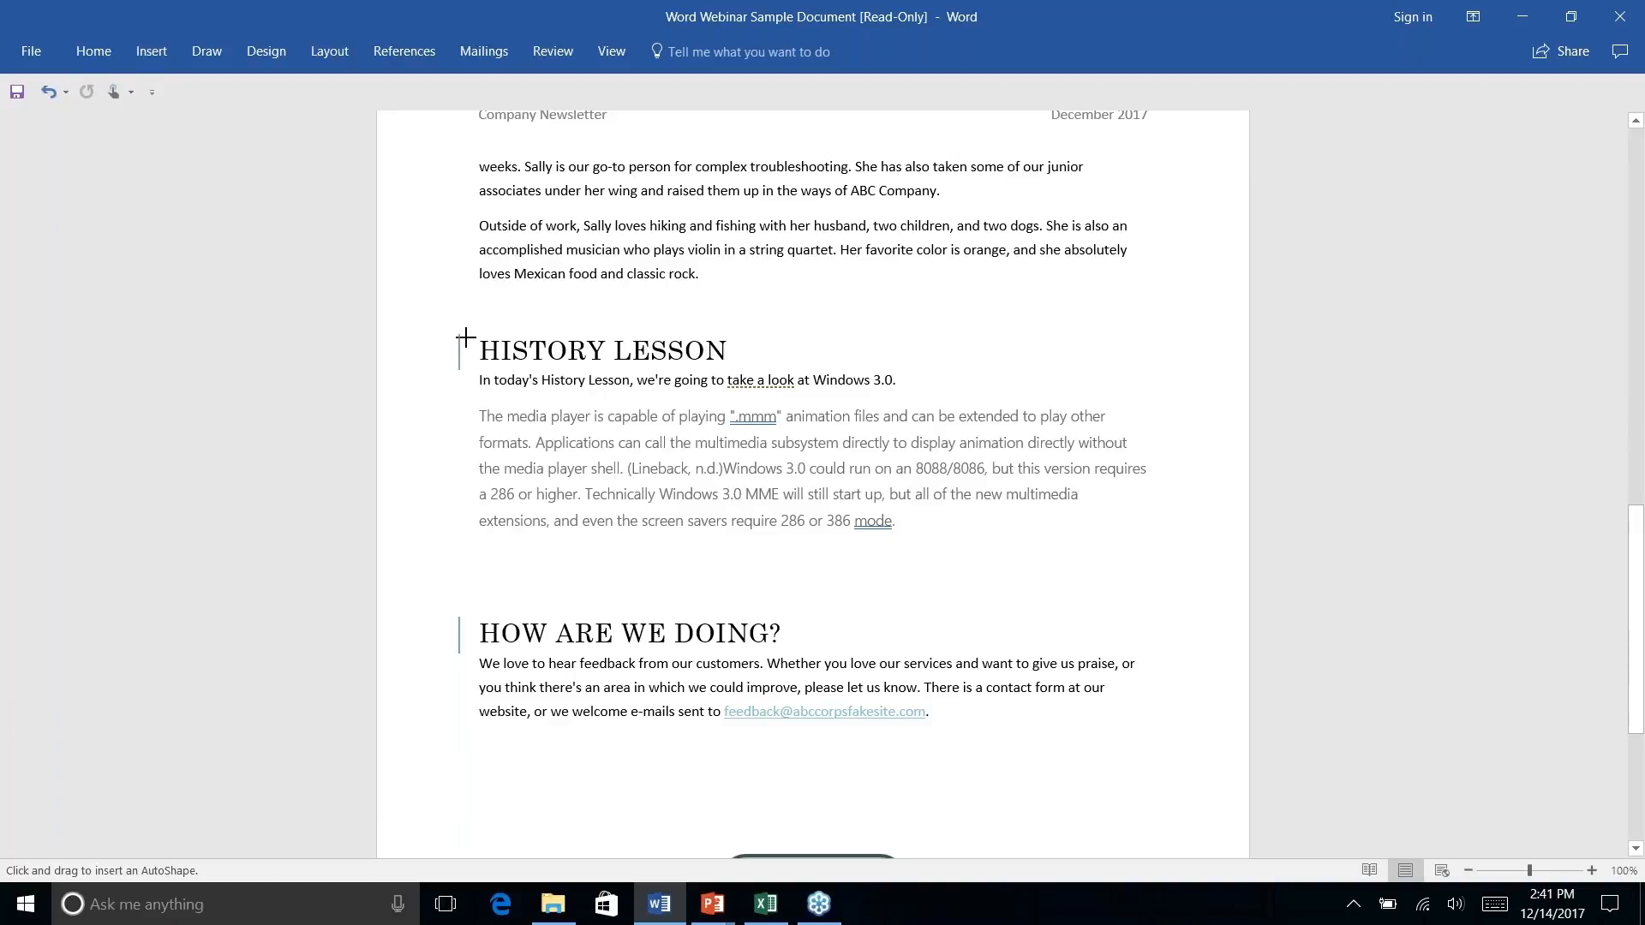
{"action": "mouse_move", "coordinate": [468, 327]}
{"action": "left_mouse_down"}
{"action": "mouse_move", "coordinate": [830, 358]}
{"action": "mouse_move", "coordinate": [793, 371]}
{"action": "left_mouse_up"}
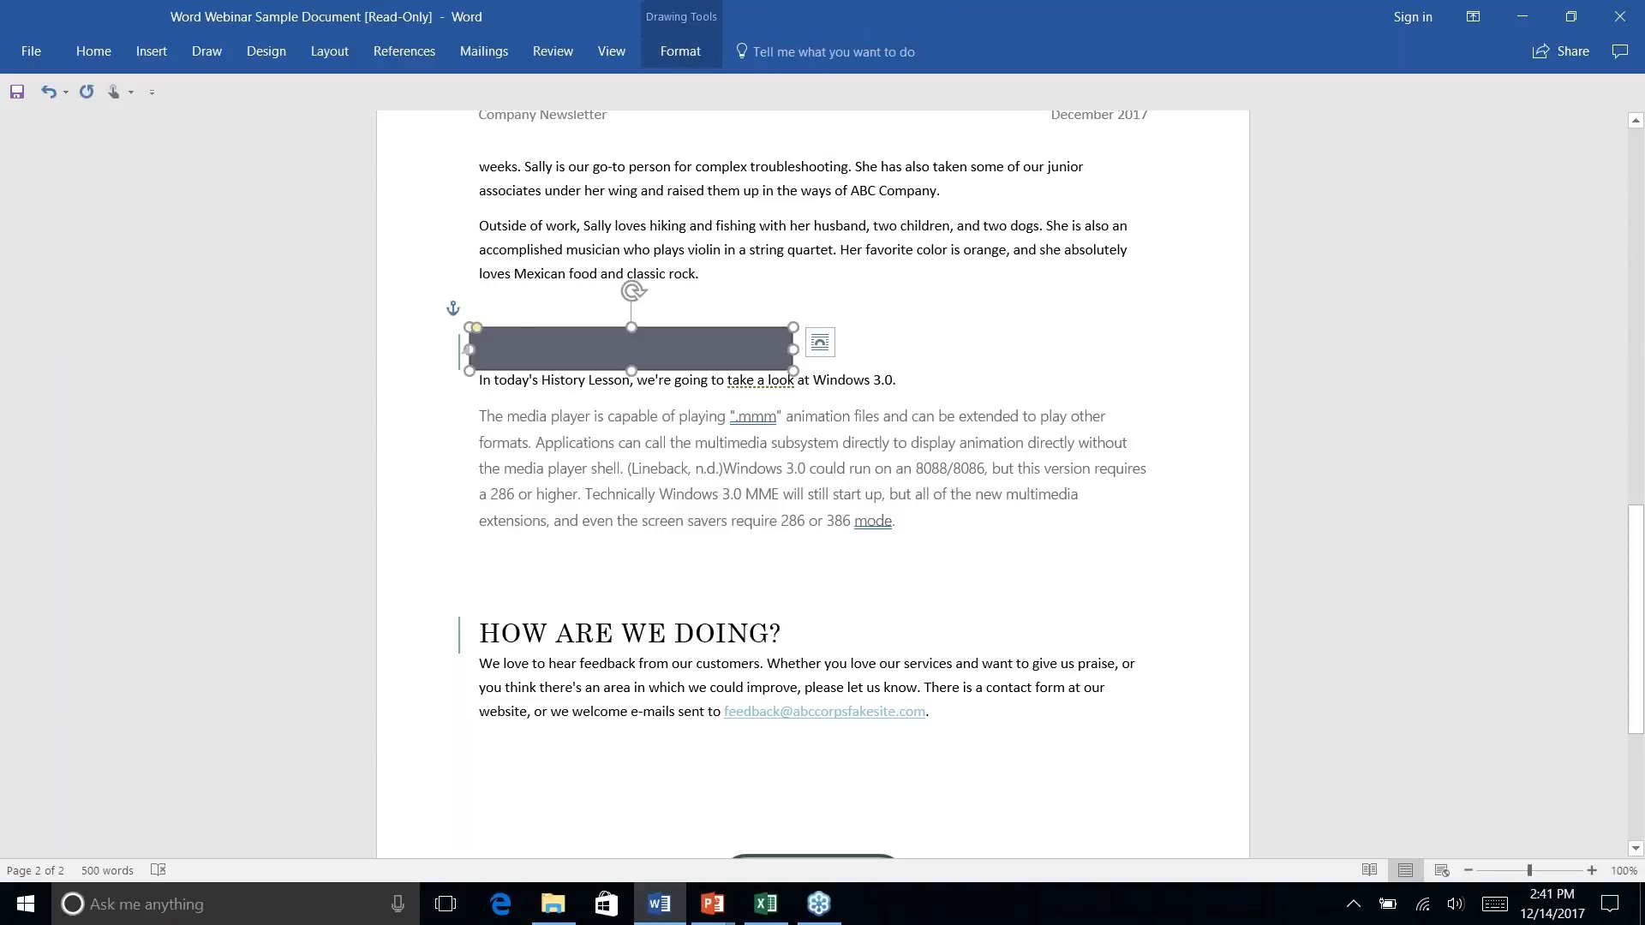
{"action": "left_click", "coordinate": [681, 52]}
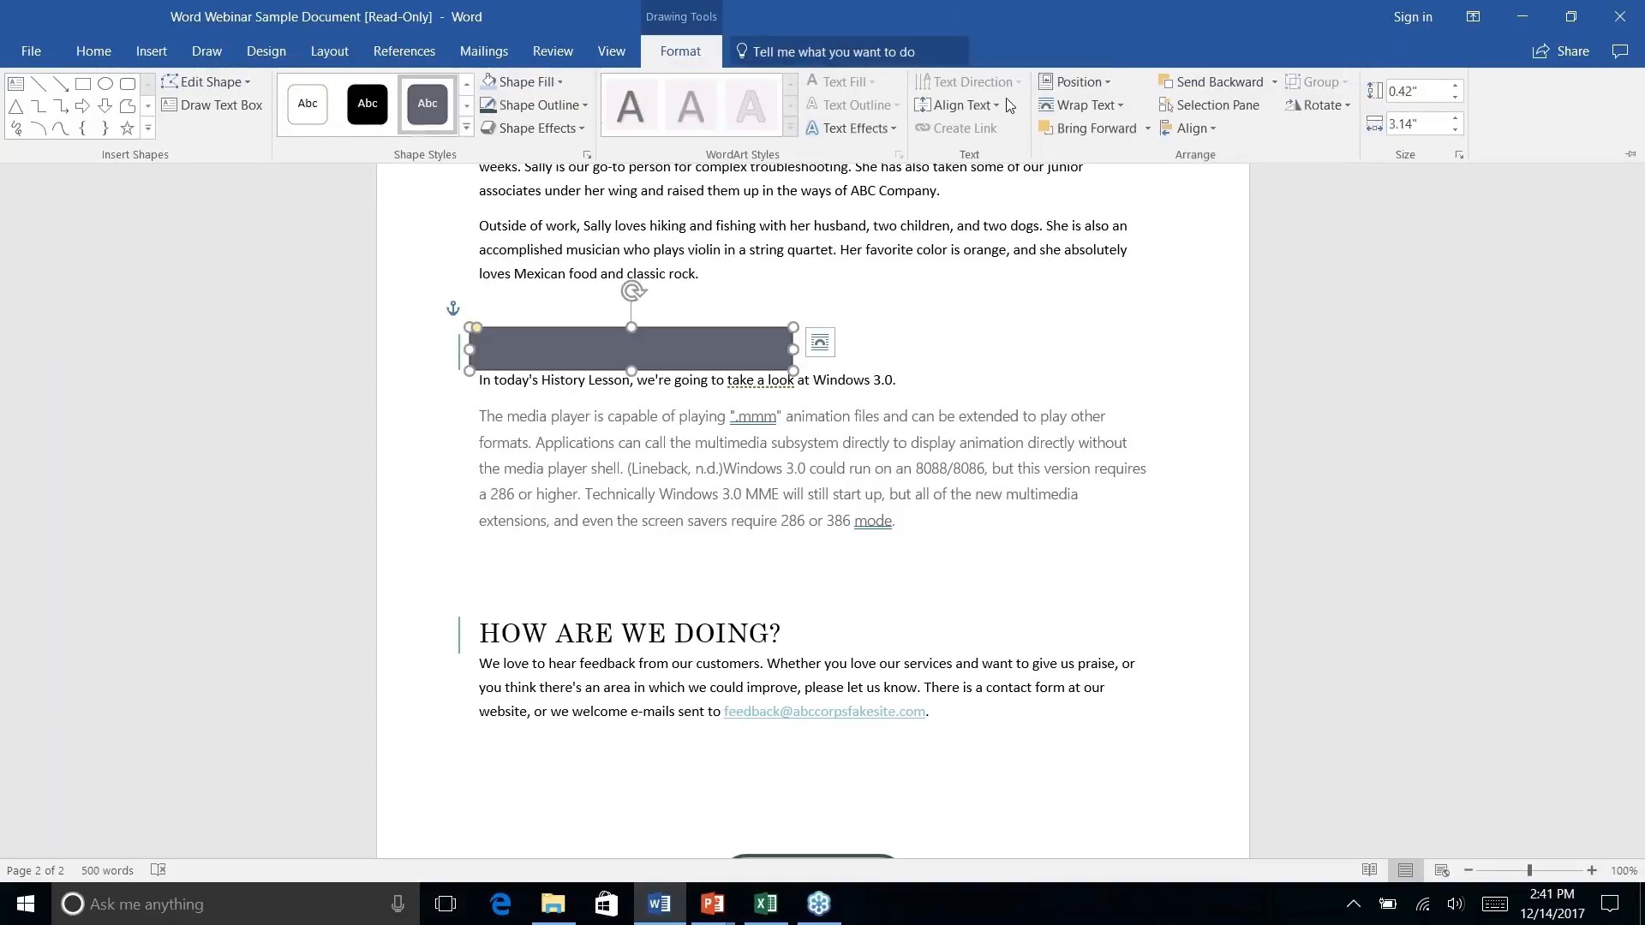
Send the rounded rectangle over the History Lesson heading behind the text and deselect it.
{"action": "left_click", "coordinate": [1282, 82]}
{"action": "left_click", "coordinate": [1237, 163]}
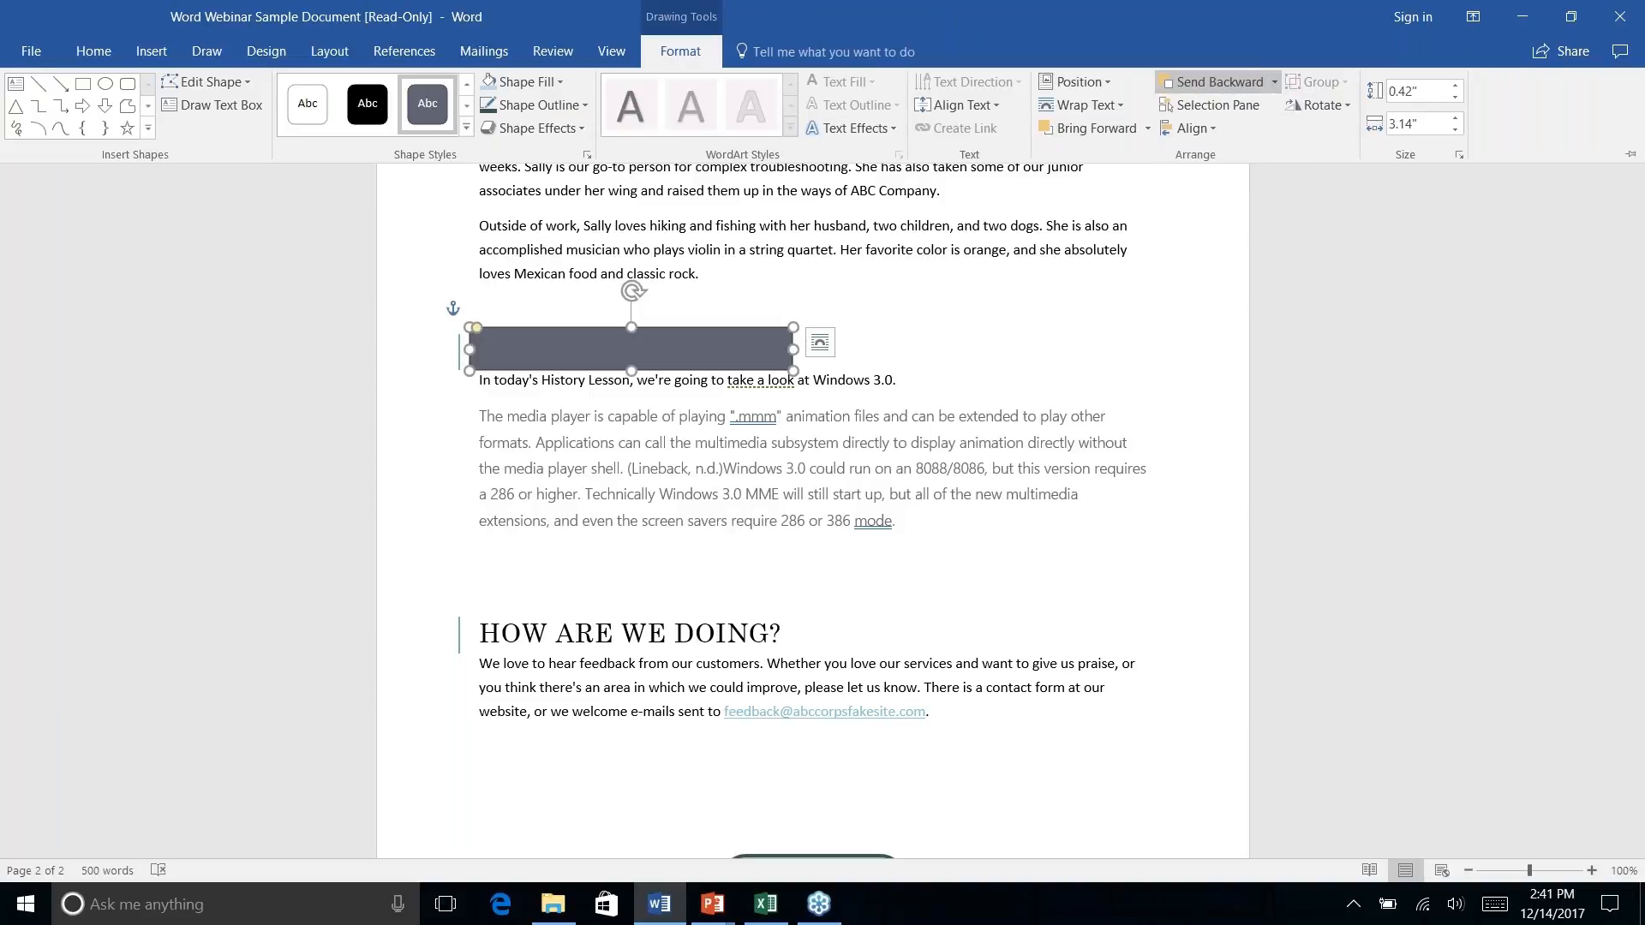
{"action": "left_click", "coordinate": [886, 306]}
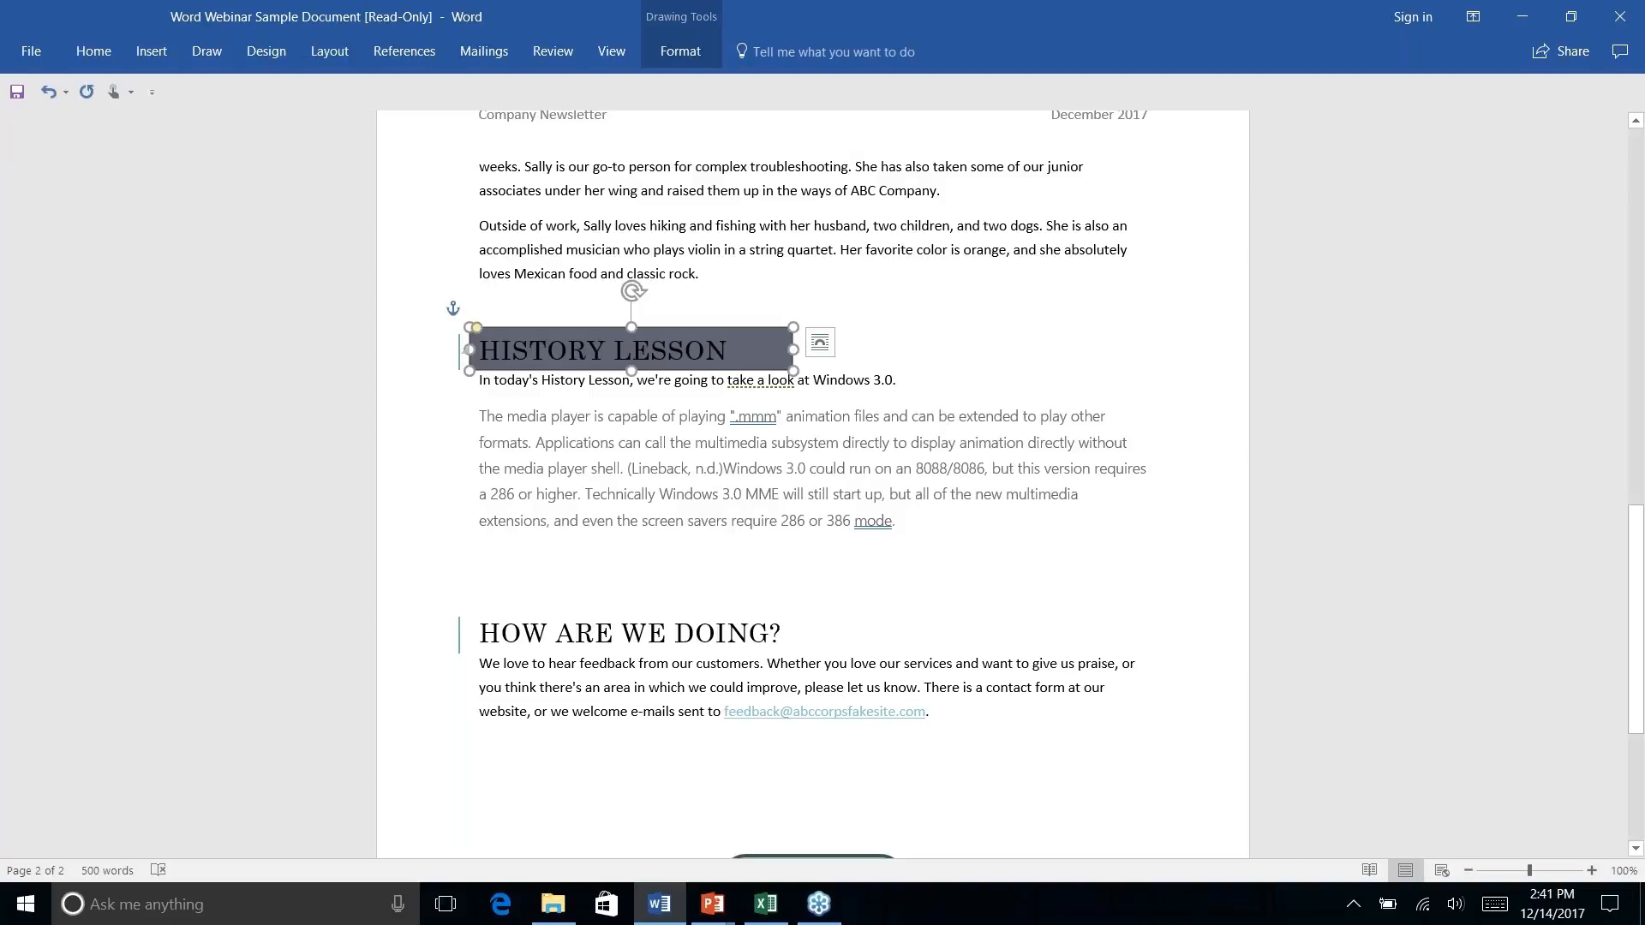
{"action": "left_click", "coordinate": [574, 382]}
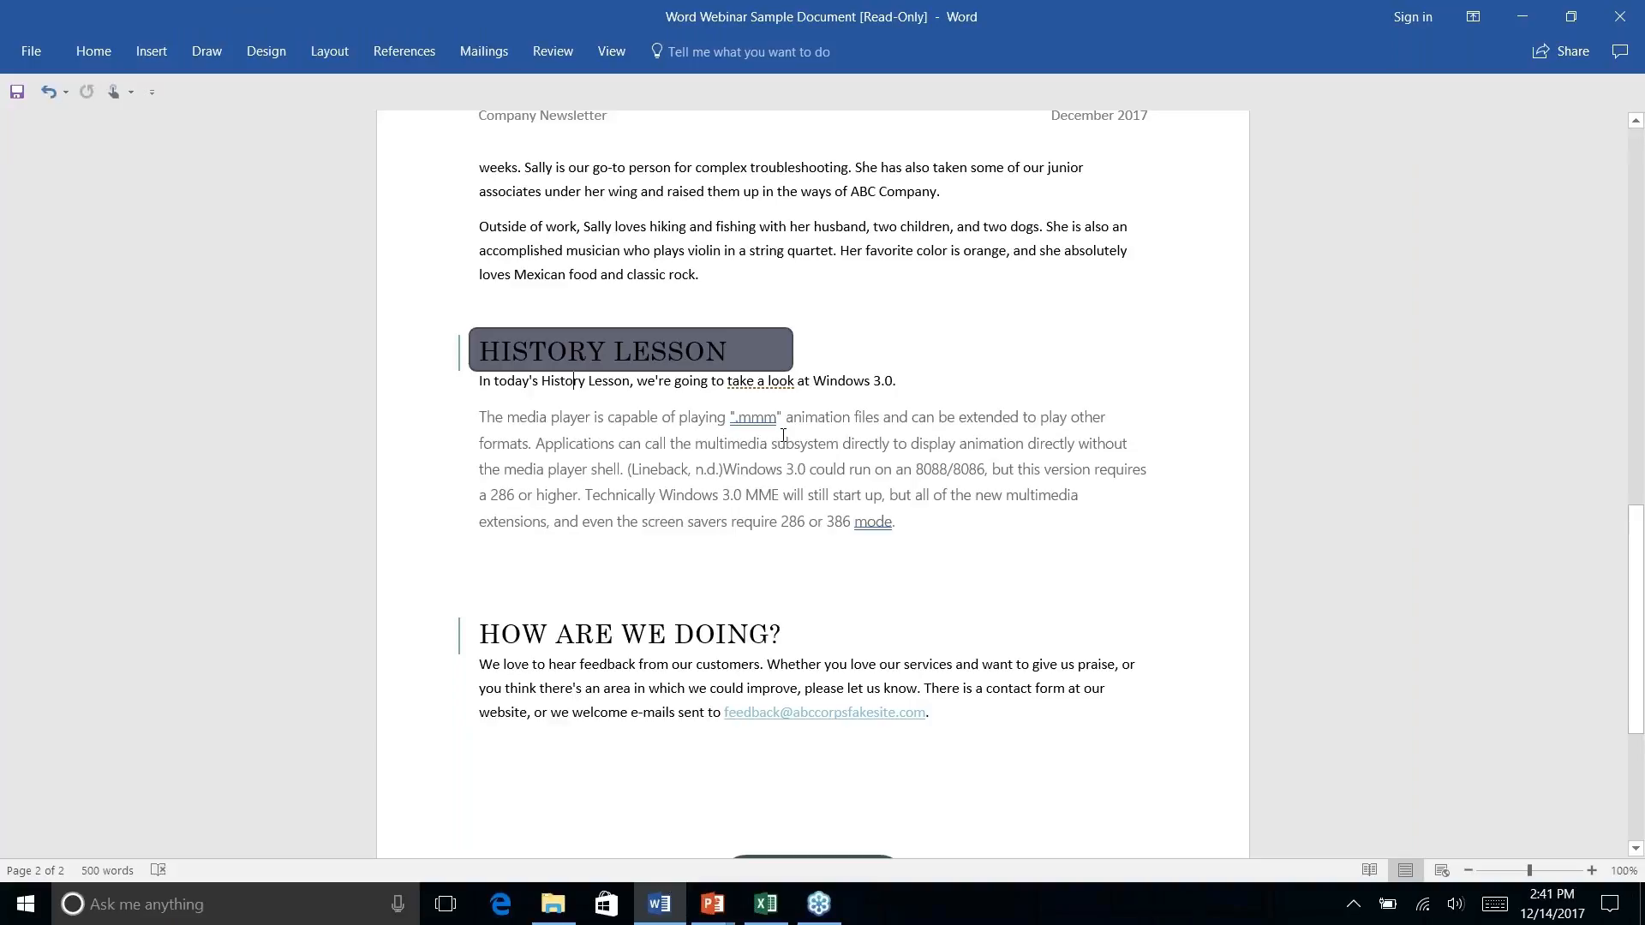
{"action": "scroll", "coordinate": [783, 436], "scroll_direction": "down", "scroll_amount": 3}
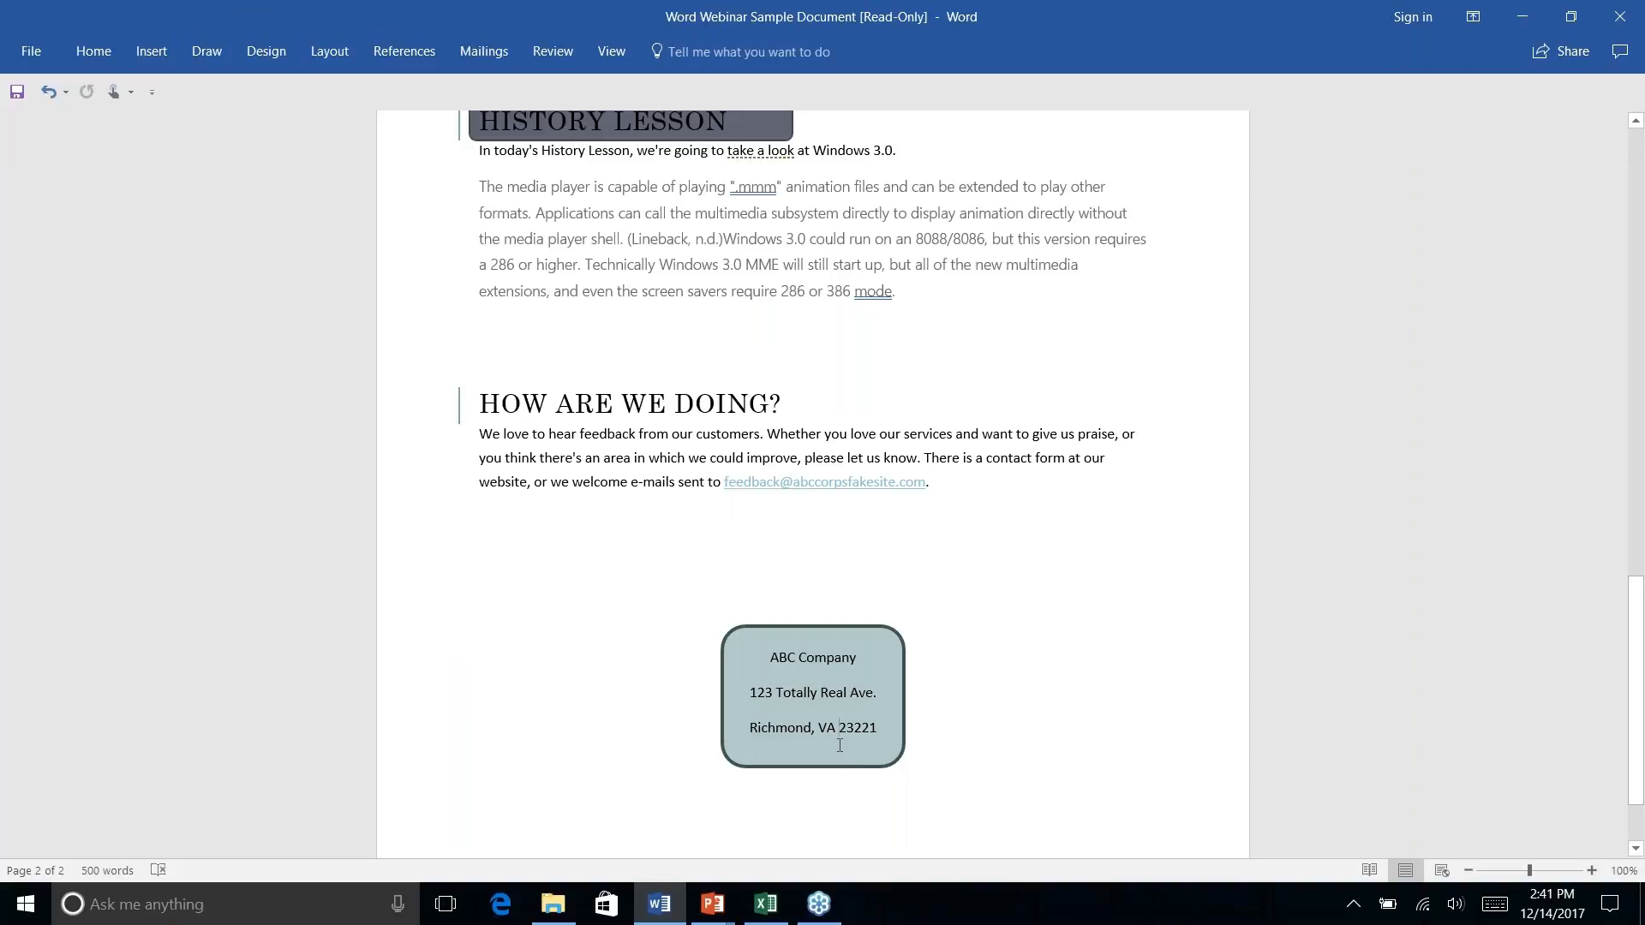
{"action": "left_click", "coordinate": [95, 53]}
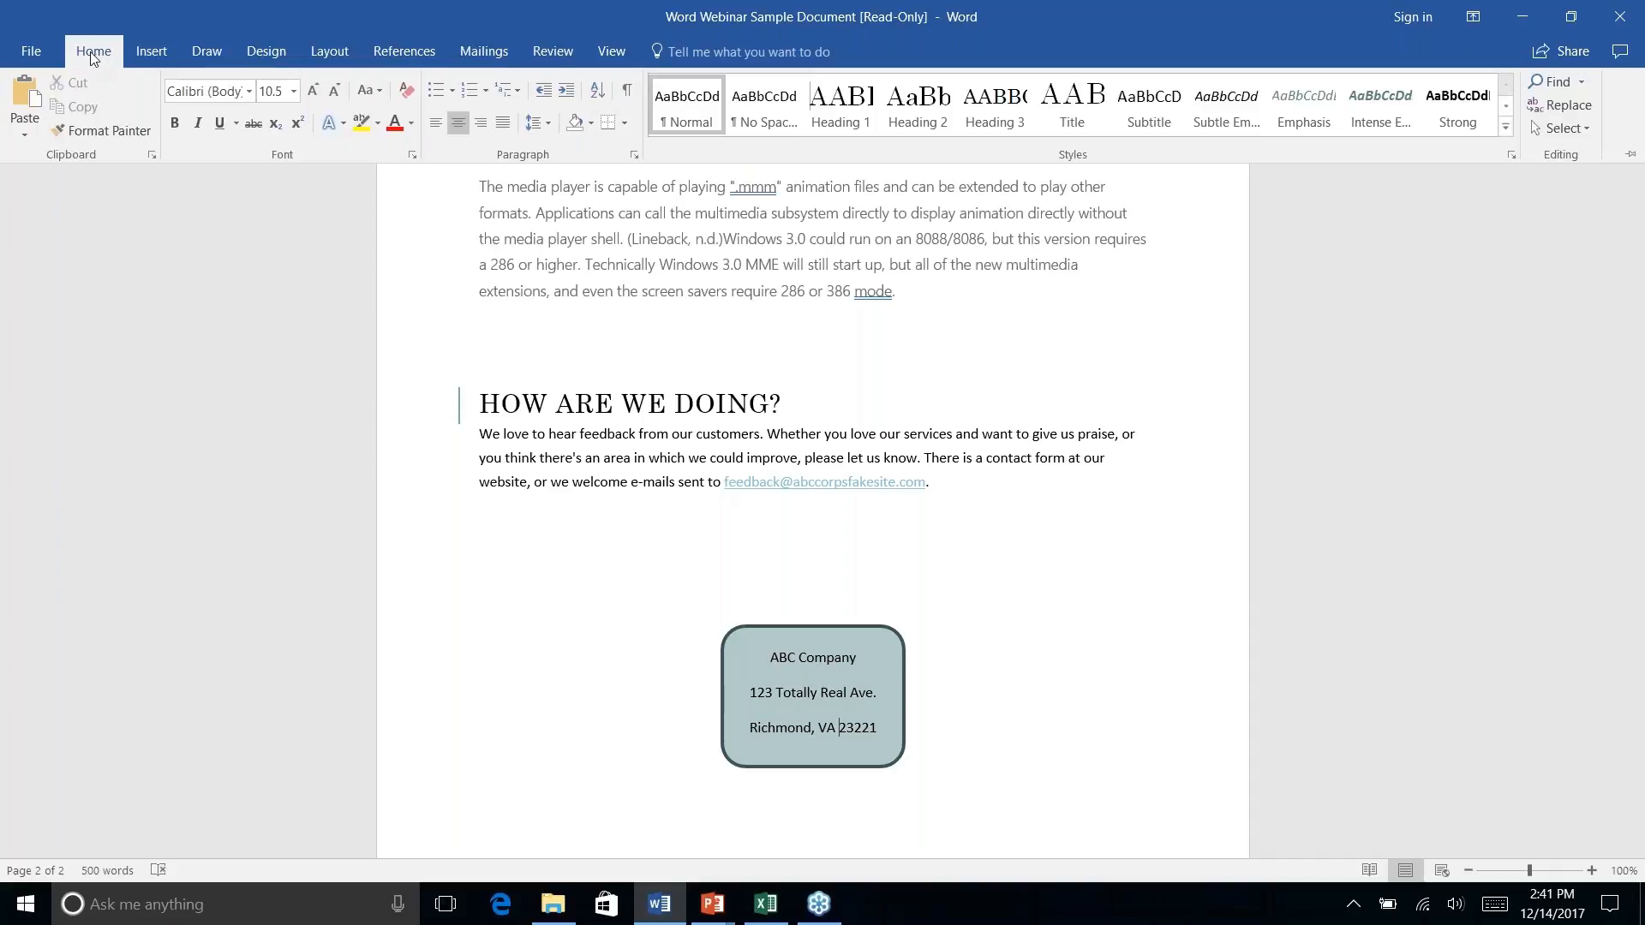
{"action": "left_click", "coordinate": [713, 710]}
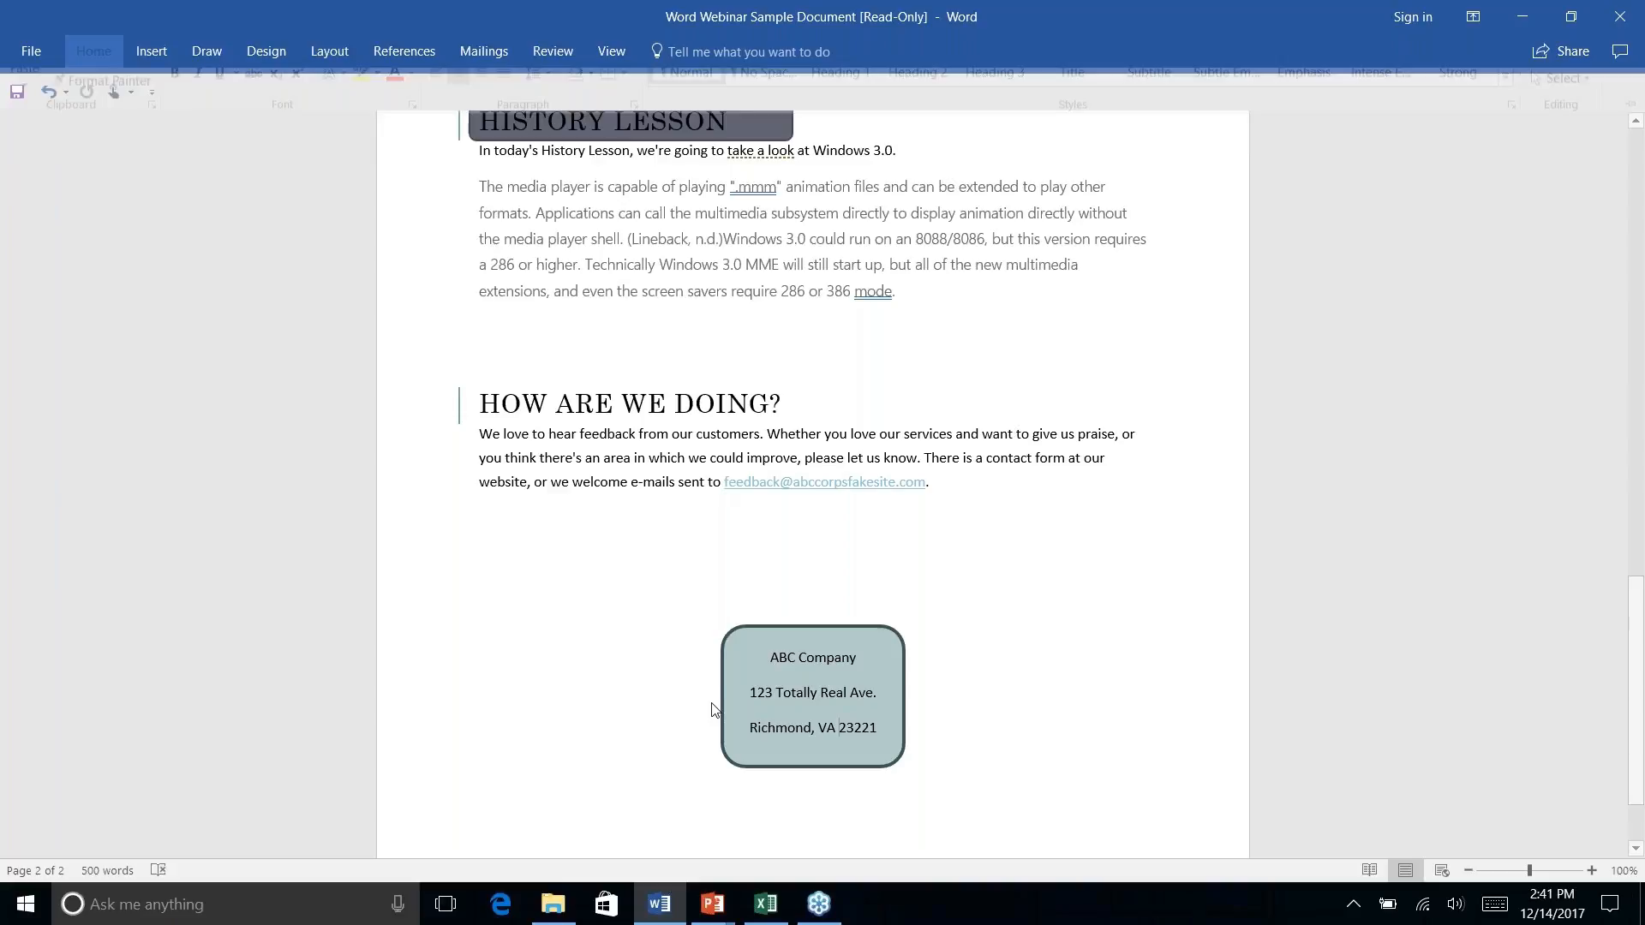
{"action": "left_click", "coordinate": [718, 647]}
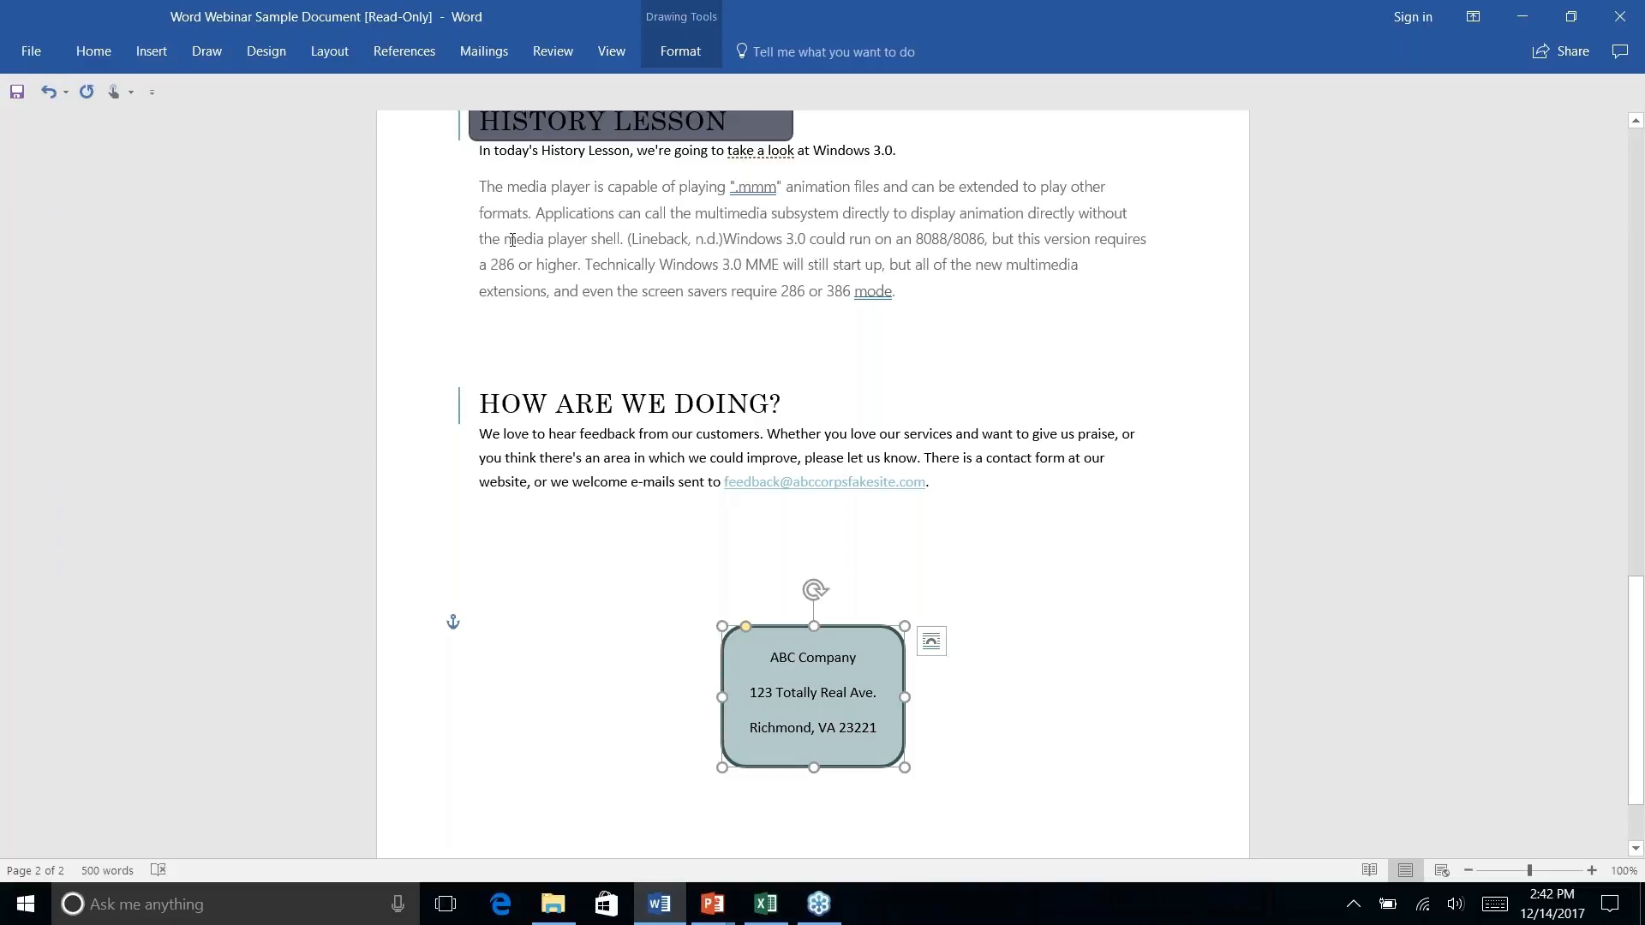
{"action": "left_click", "coordinate": [93, 53]}
{"action": "left_click", "coordinate": [96, 134]}
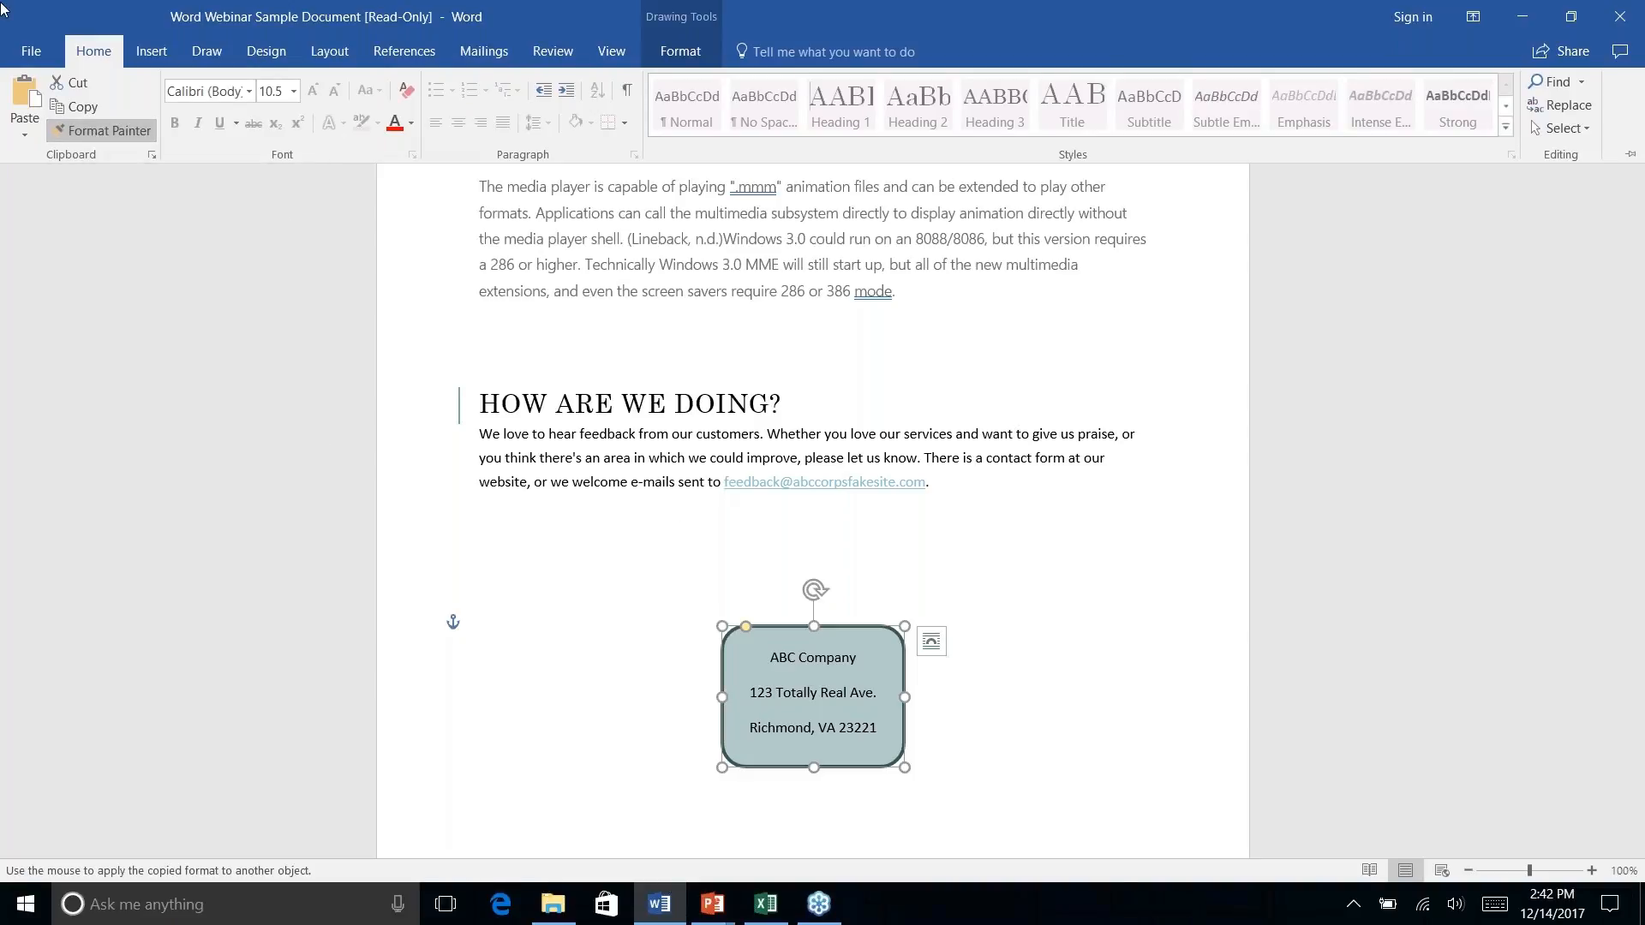
{"action": "left_click", "coordinate": [86, 136]}
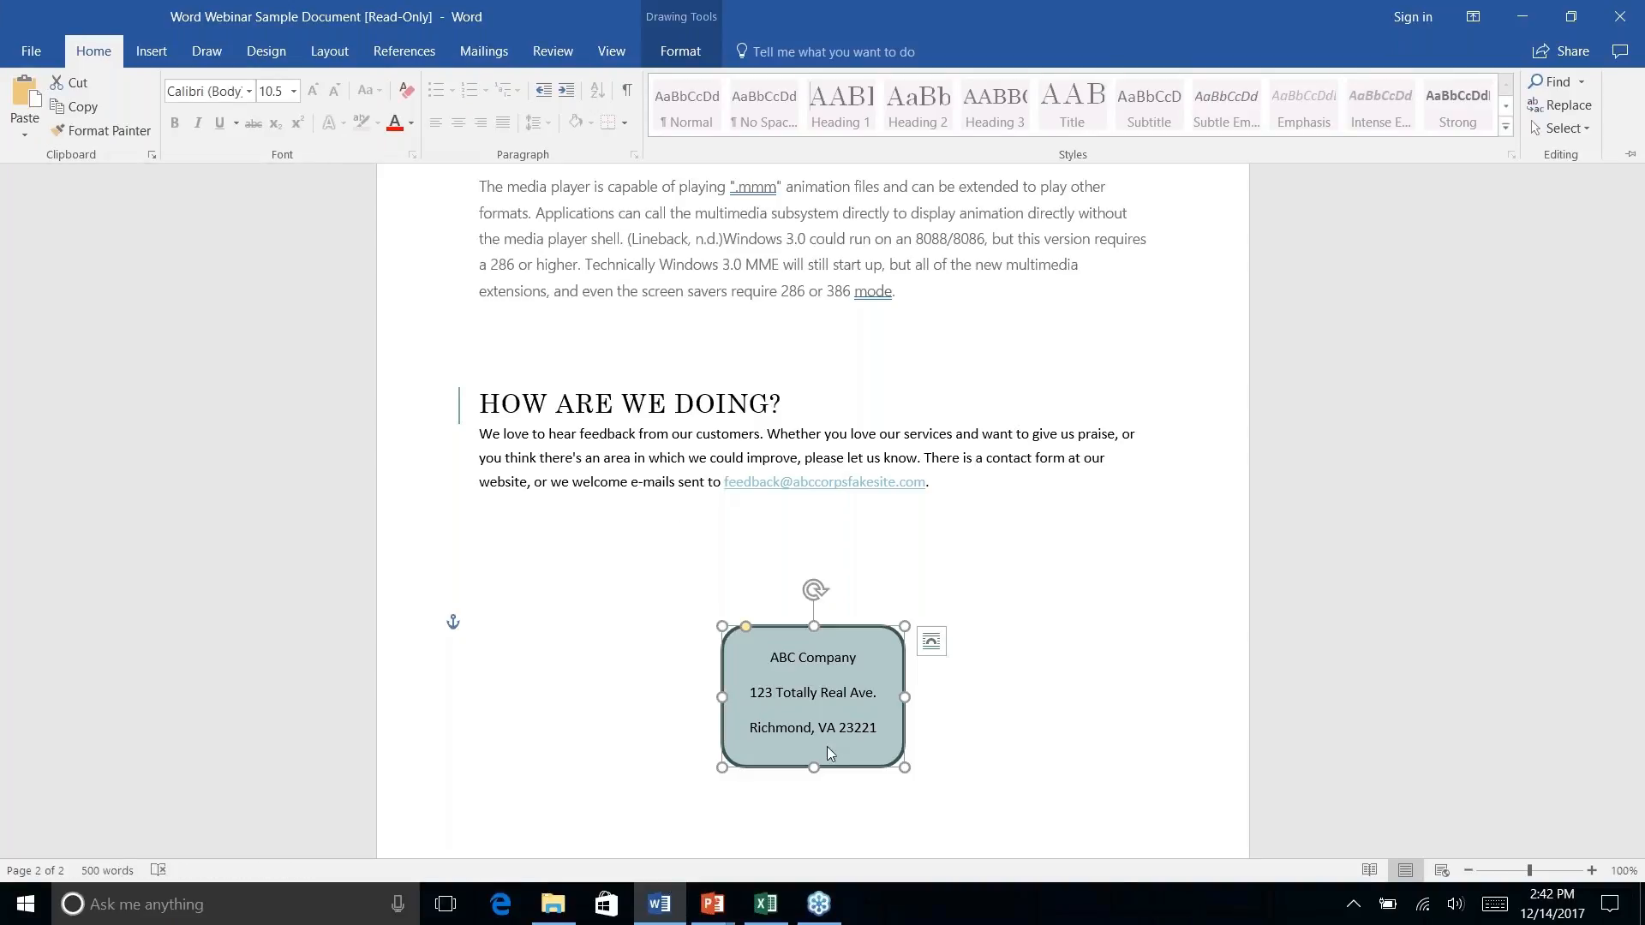
{"action": "left_click", "coordinate": [765, 599]}
{"action": "left_click", "coordinate": [665, 654]}
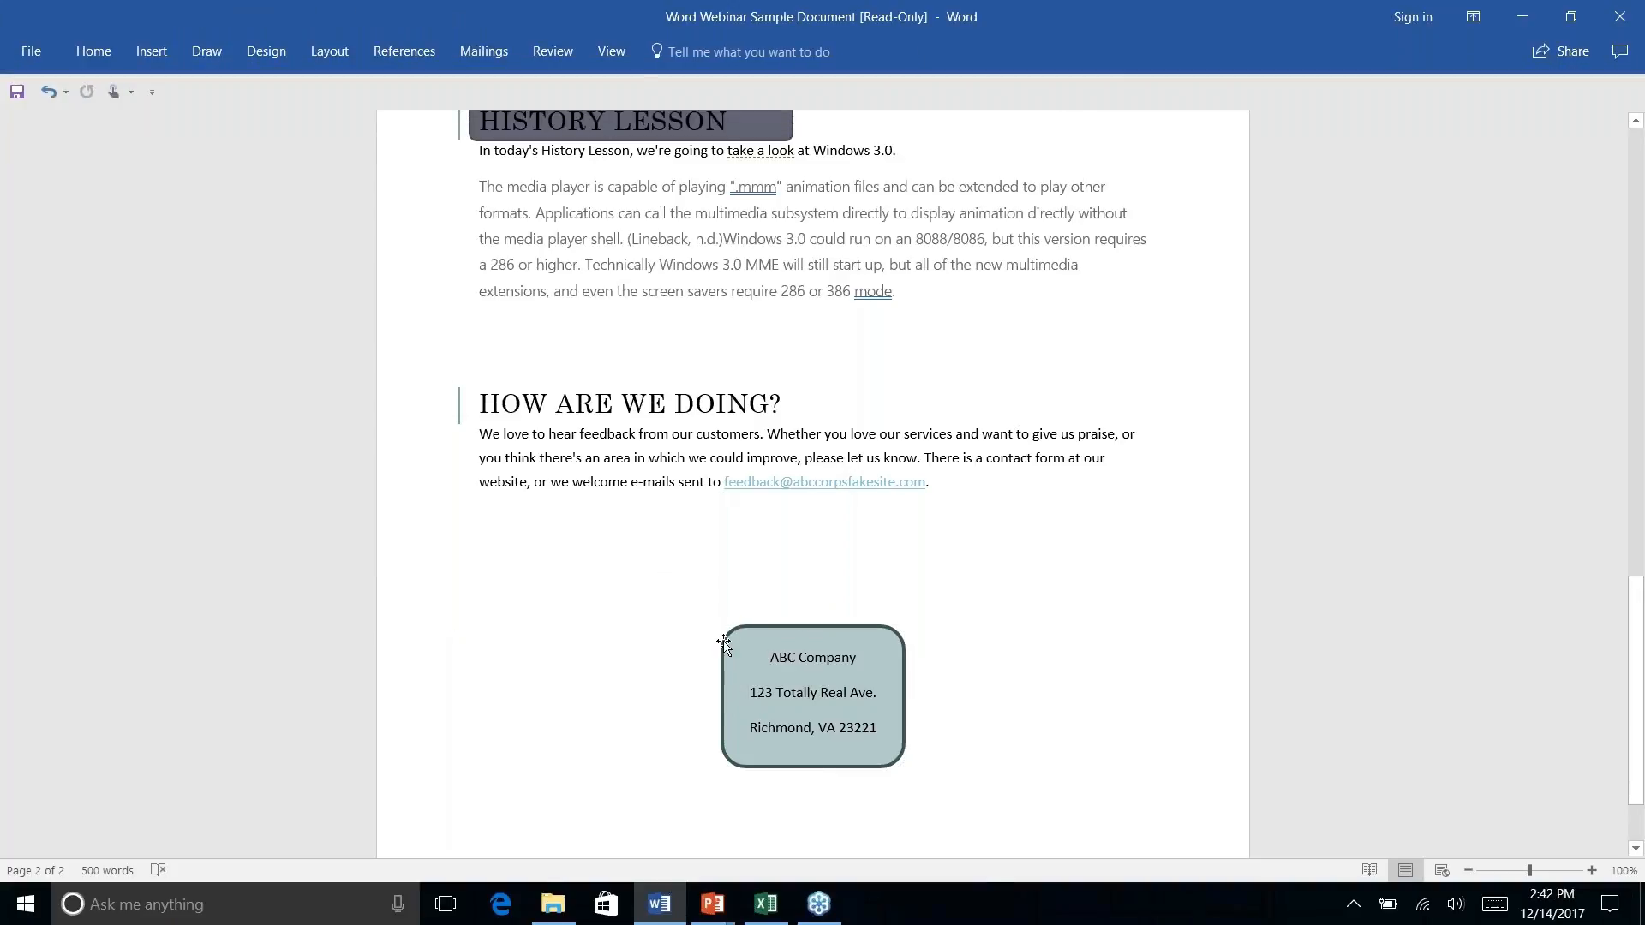
Copy the formatting of the address block's rounded rectangle to the History Lesson rectangle with Format Painter, and deselect it.
{"action": "left_click", "coordinate": [724, 643]}
{"action": "left_click", "coordinate": [114, 52]}
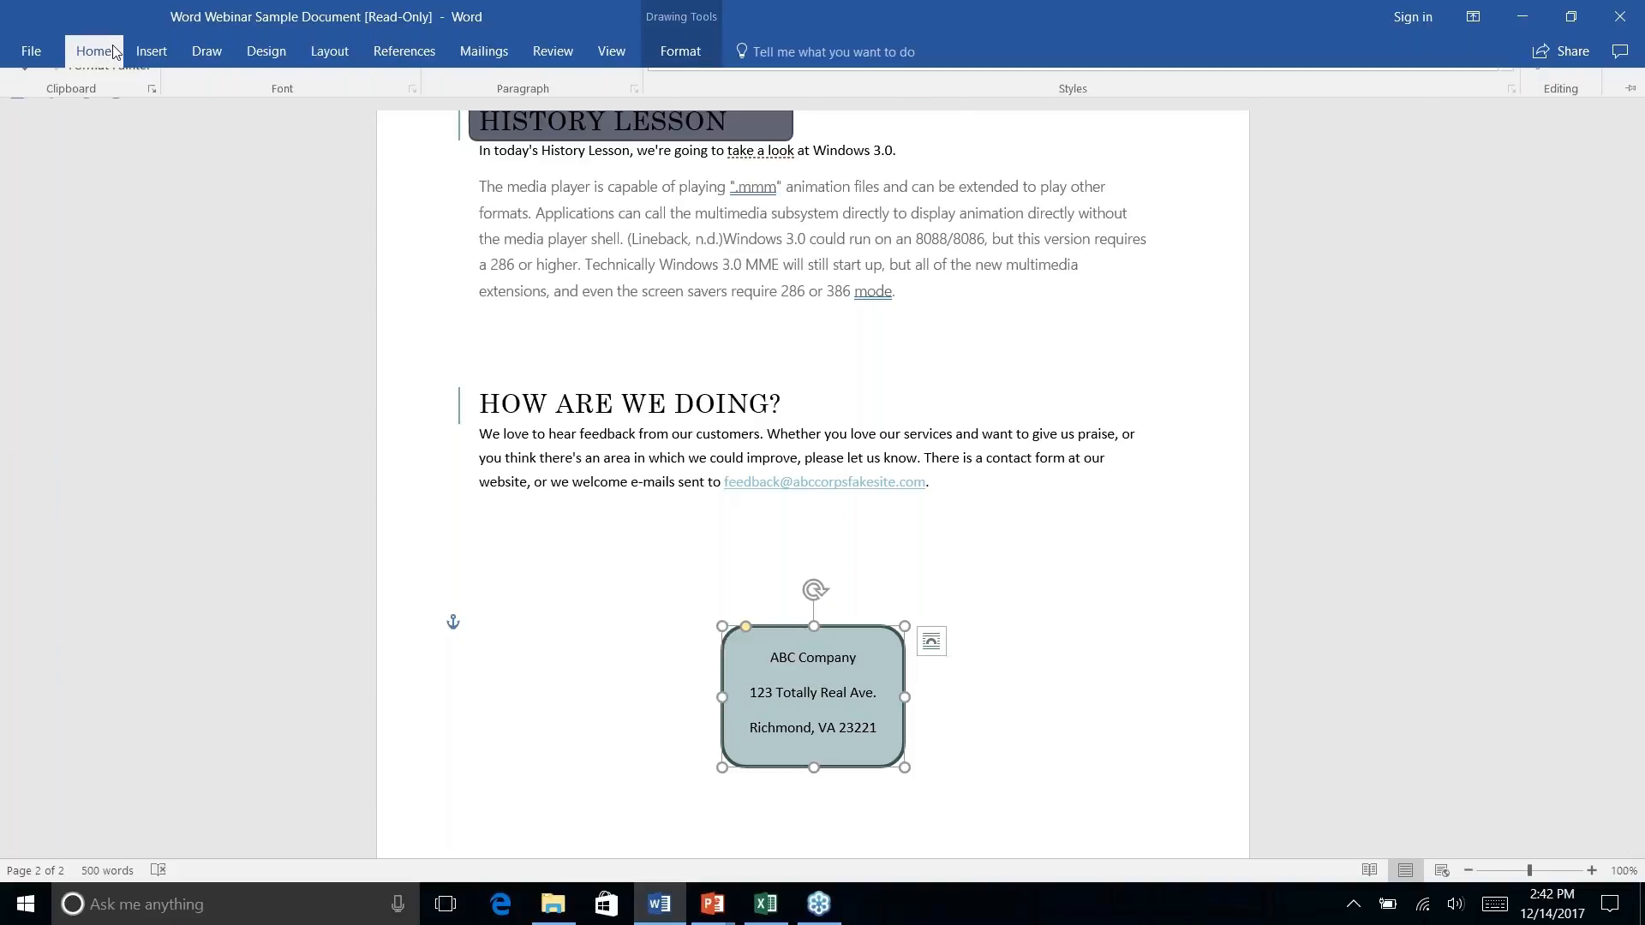
{"action": "left_click", "coordinate": [96, 131]}
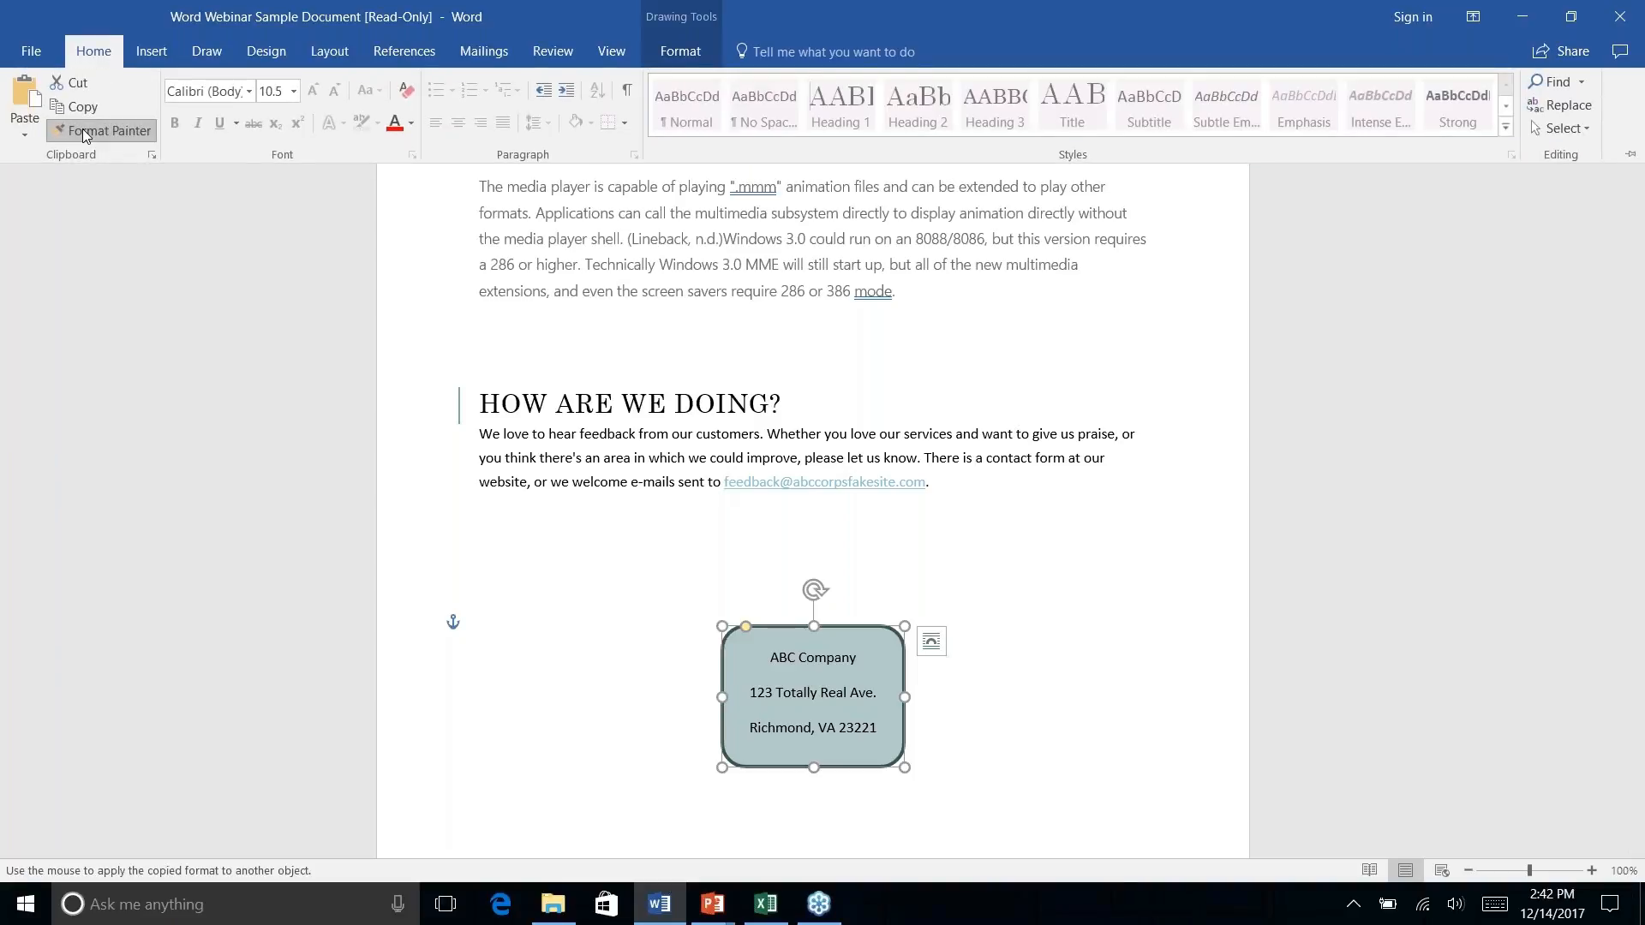
{"action": "left_click", "coordinate": [570, 378]}
{"action": "scroll", "coordinate": [570, 379], "scroll_direction": "down", "scroll_amount": 2}
{"action": "scroll", "coordinate": [570, 379], "scroll_direction": "up", "scroll_amount": 5}
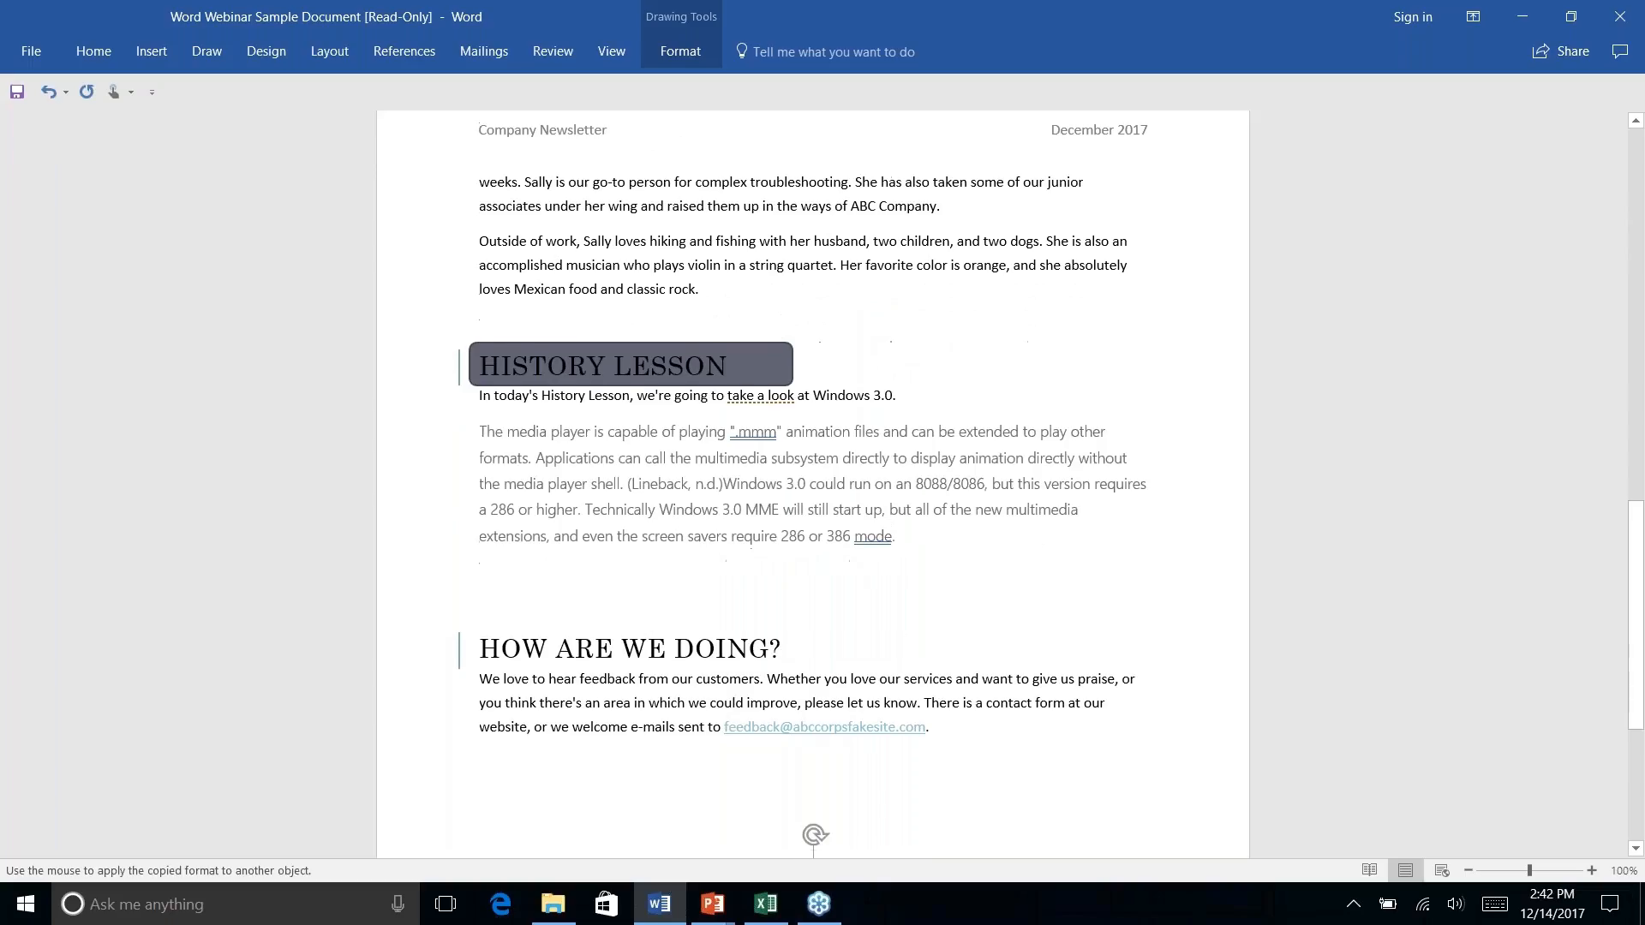
{"action": "scroll", "coordinate": [599, 375], "scroll_direction": "down", "scroll_amount": 1}
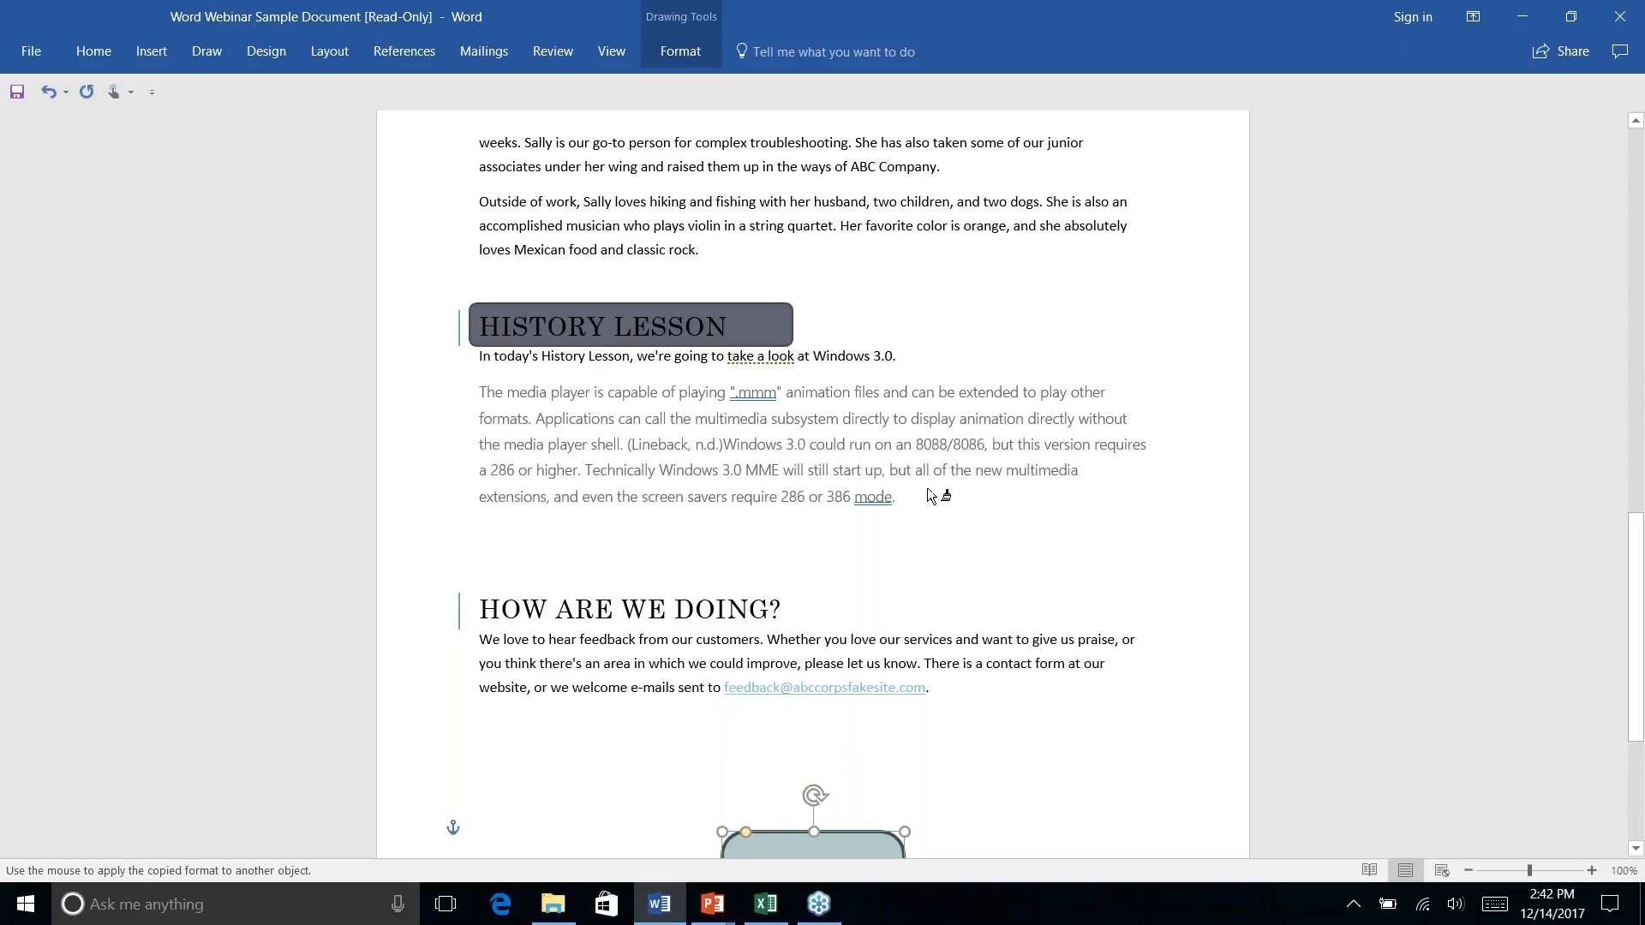
{"action": "key", "text": "Escape"}
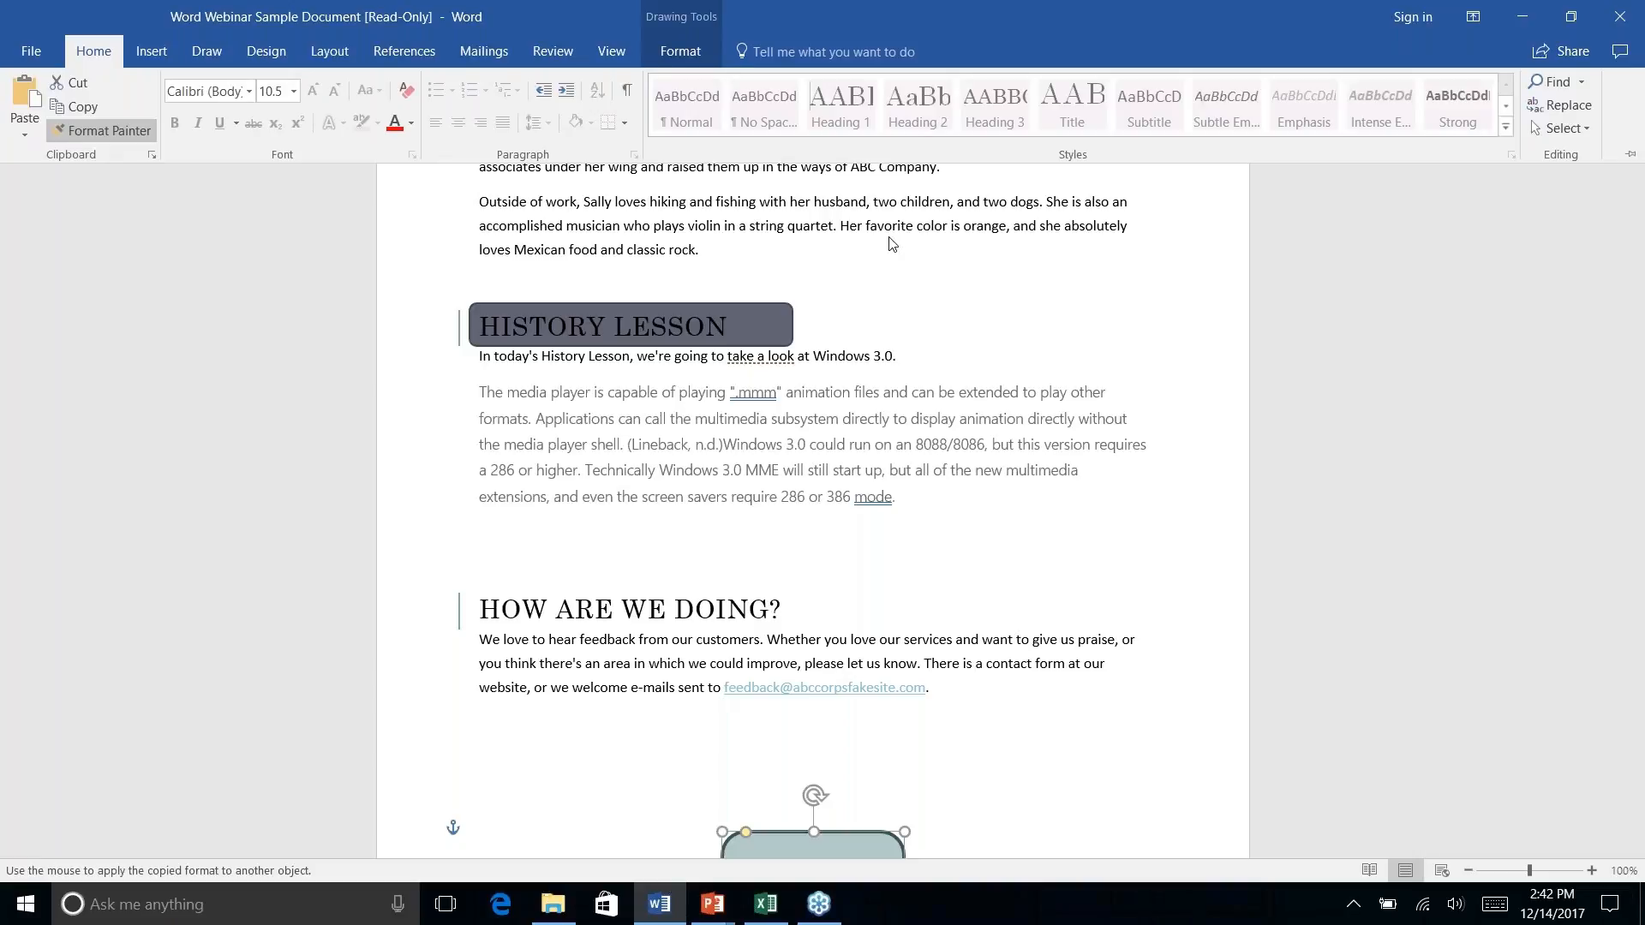
{"action": "key", "text": "ctrl+F1"}
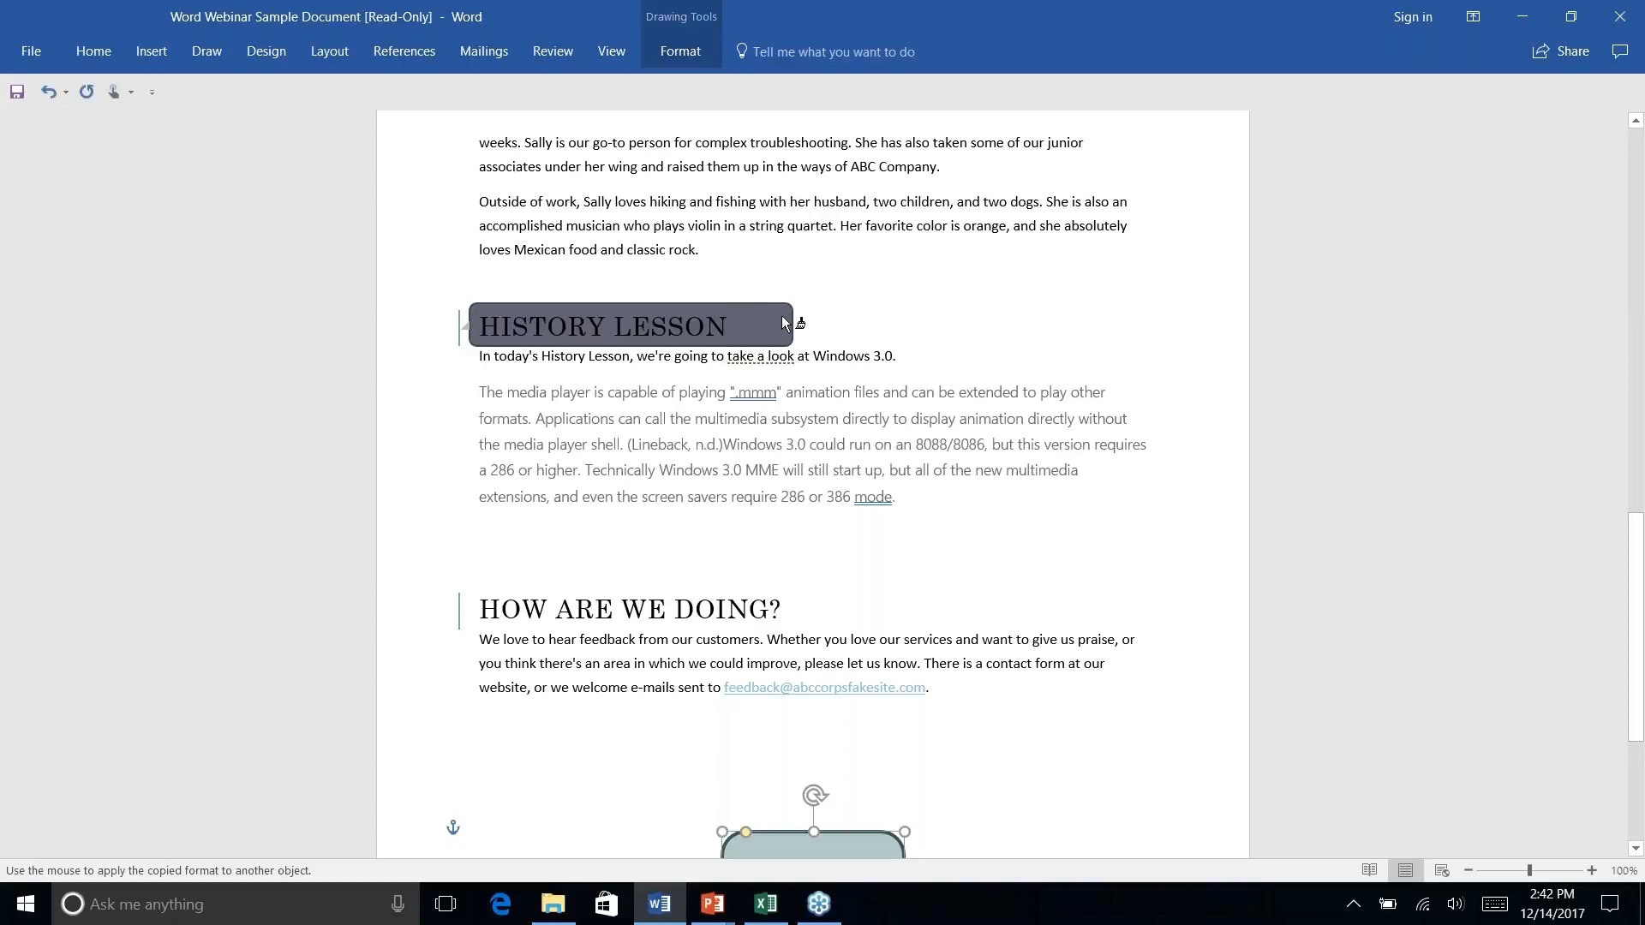
{"action": "left_click", "coordinate": [780, 321]}
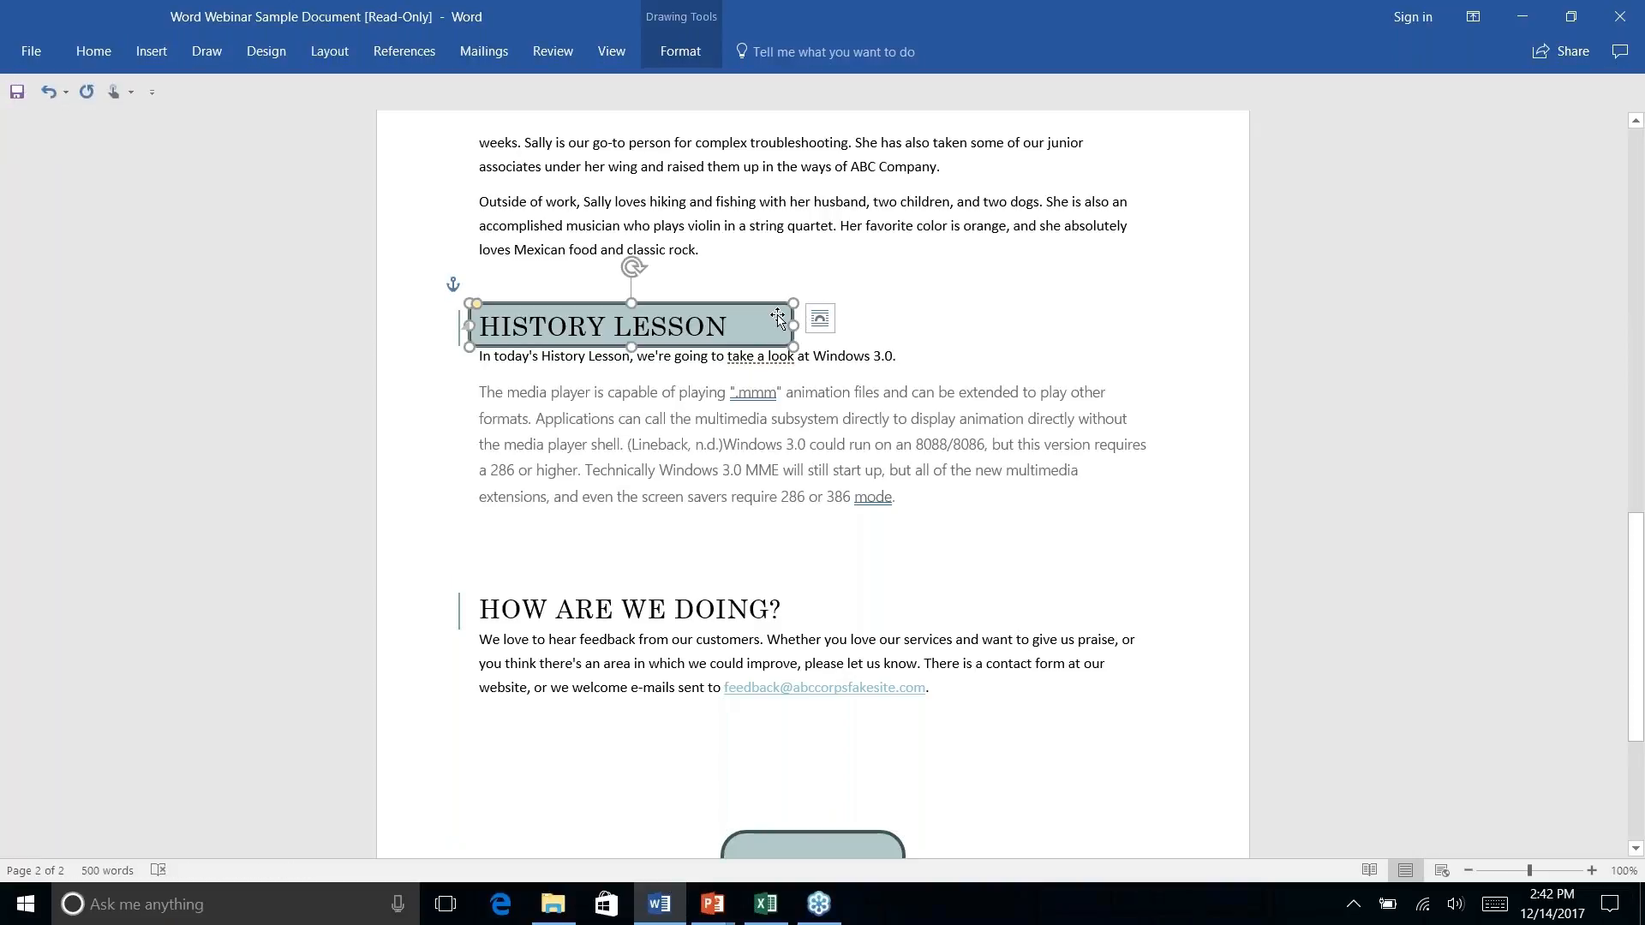
{"action": "left_click", "coordinate": [943, 319]}
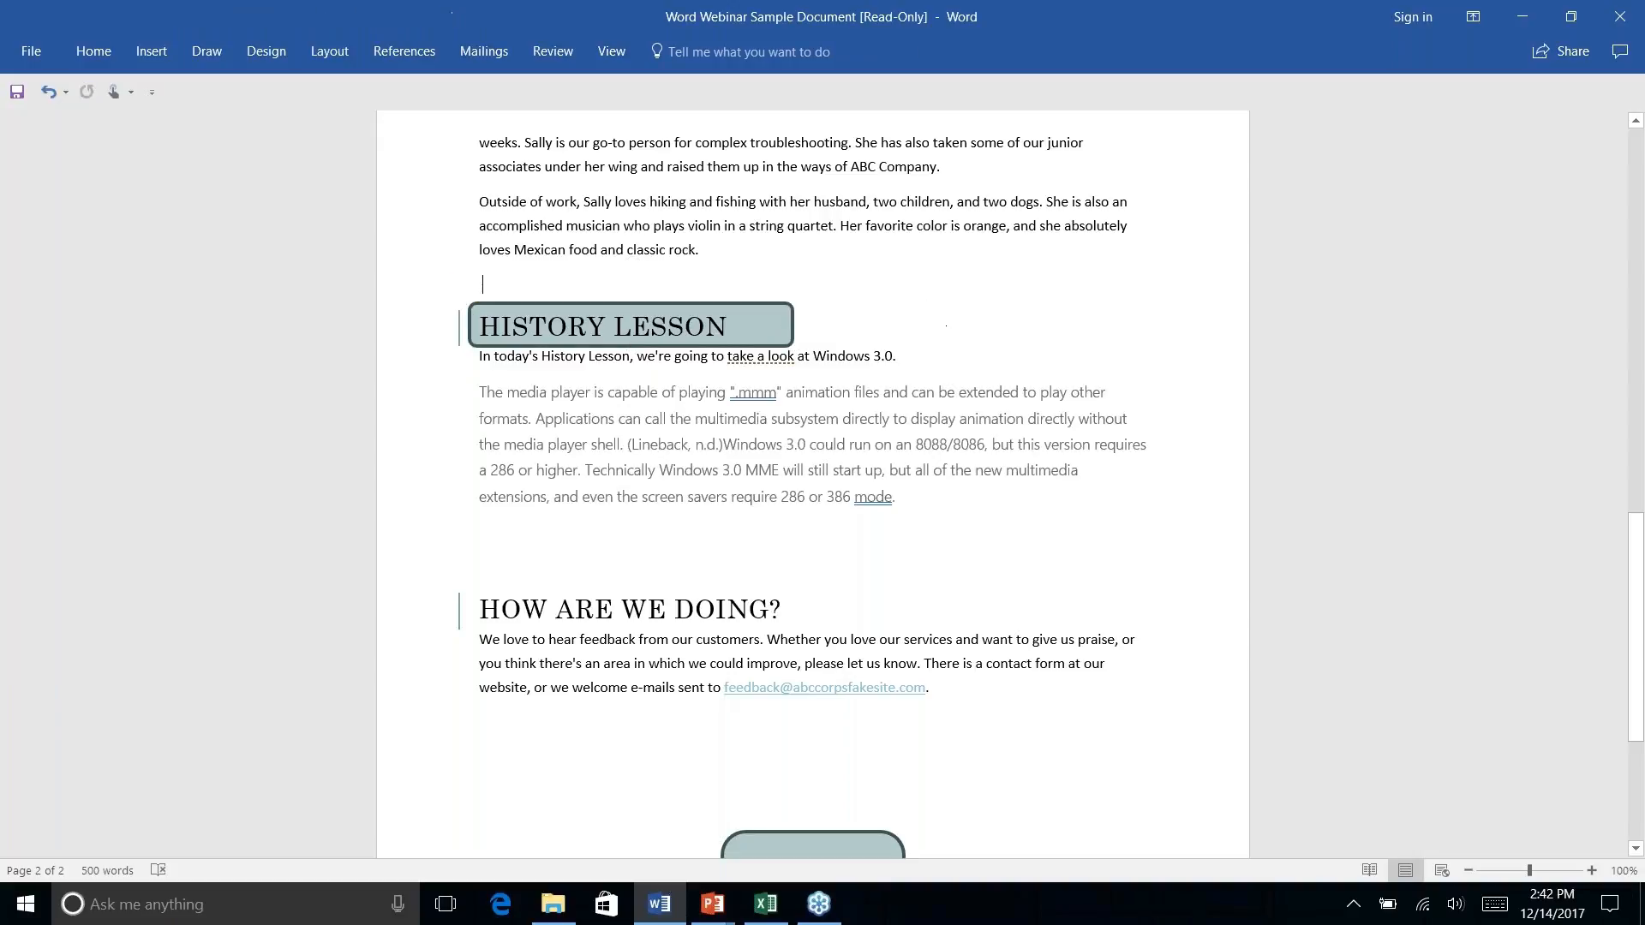
Compare the formatting of the History Lesson rectangle with the address block's rectangle on page 2.
{"action": "right_click", "coordinate": [923, 307]}
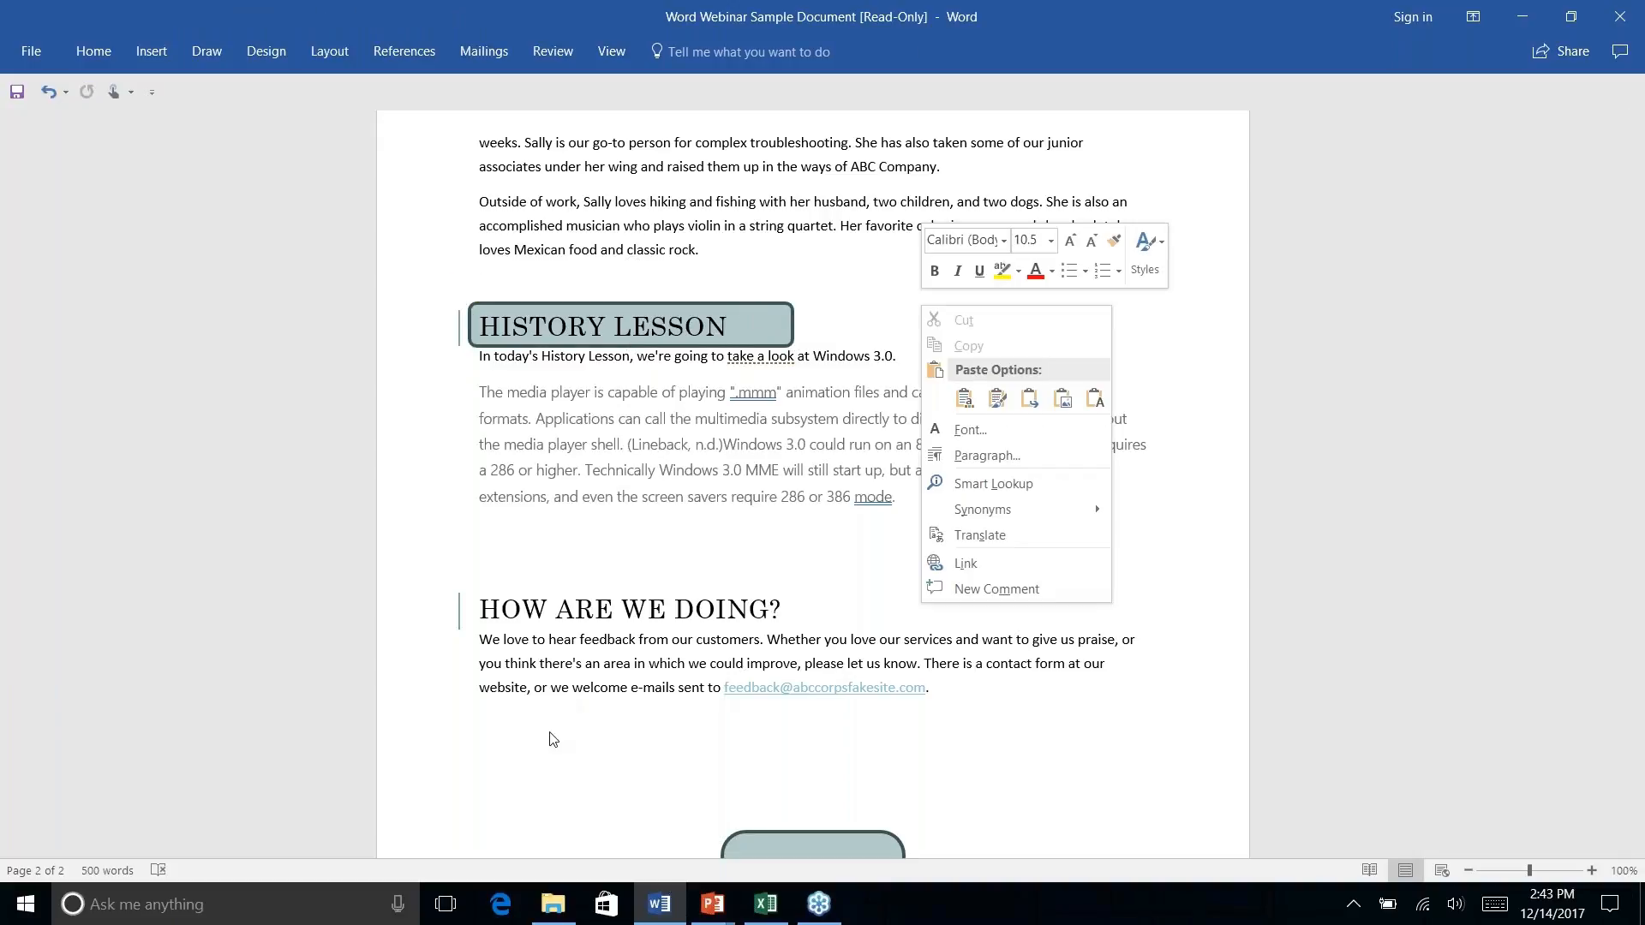
{"action": "left_click", "coordinate": [544, 772]}
{"action": "scroll", "coordinate": [545, 772], "scroll_direction": "up", "scroll_amount": 1}
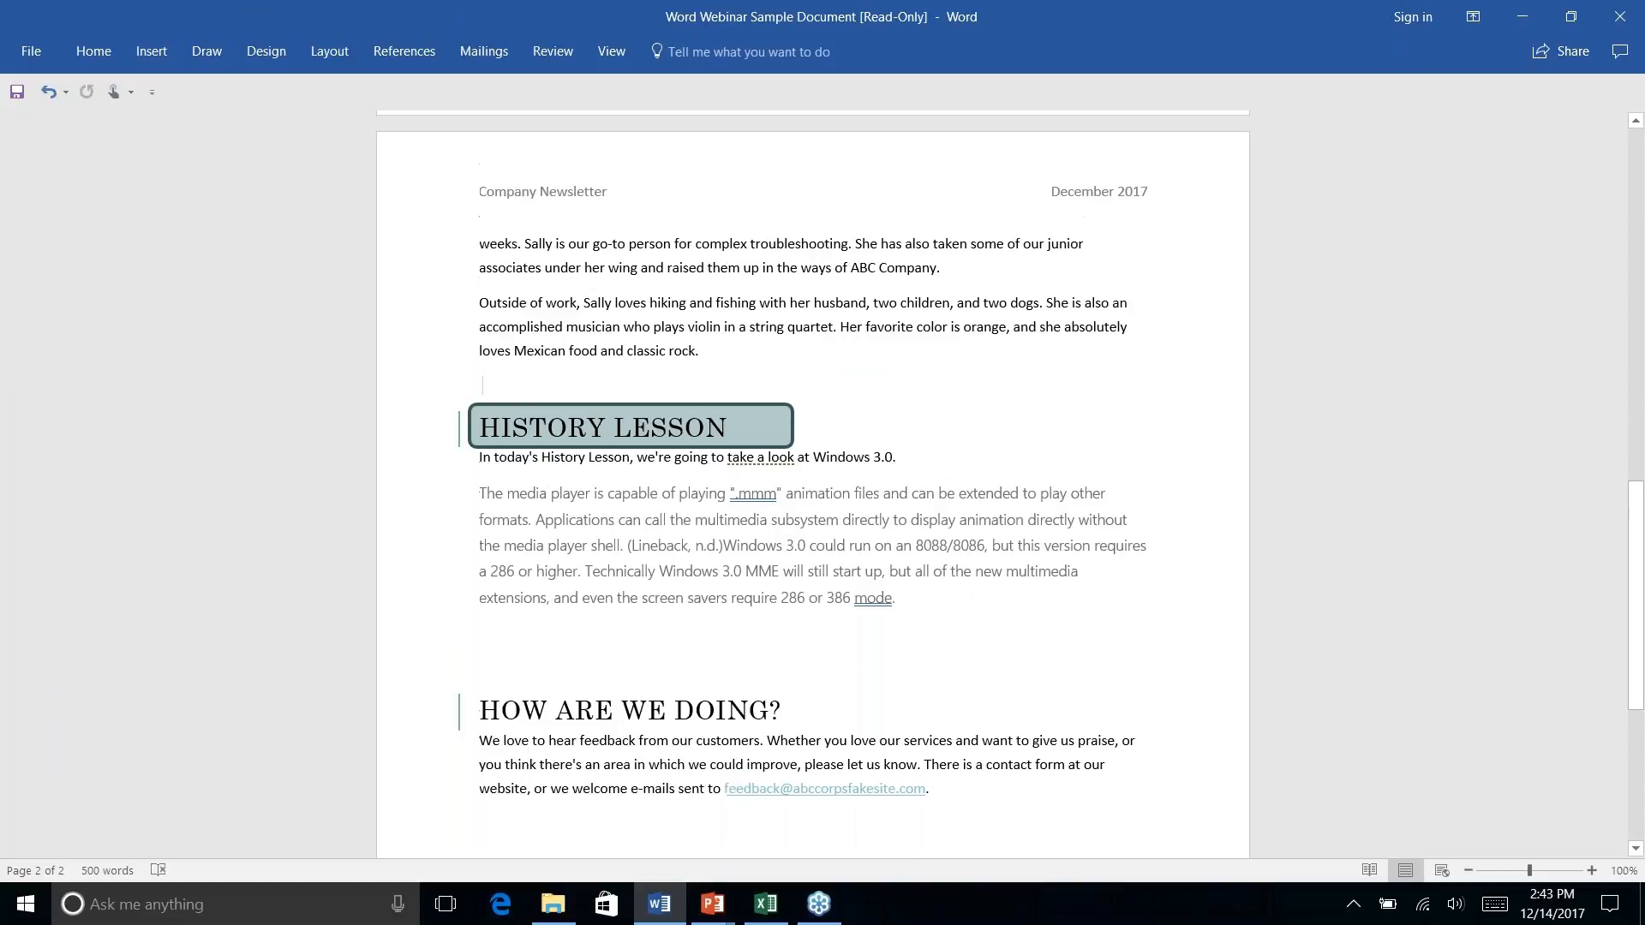
{"action": "scroll", "coordinate": [812, 485], "scroll_direction": "down", "scroll_amount": 3}
{"action": "scroll", "coordinate": [813, 484], "scroll_direction": "up", "scroll_amount": 2}
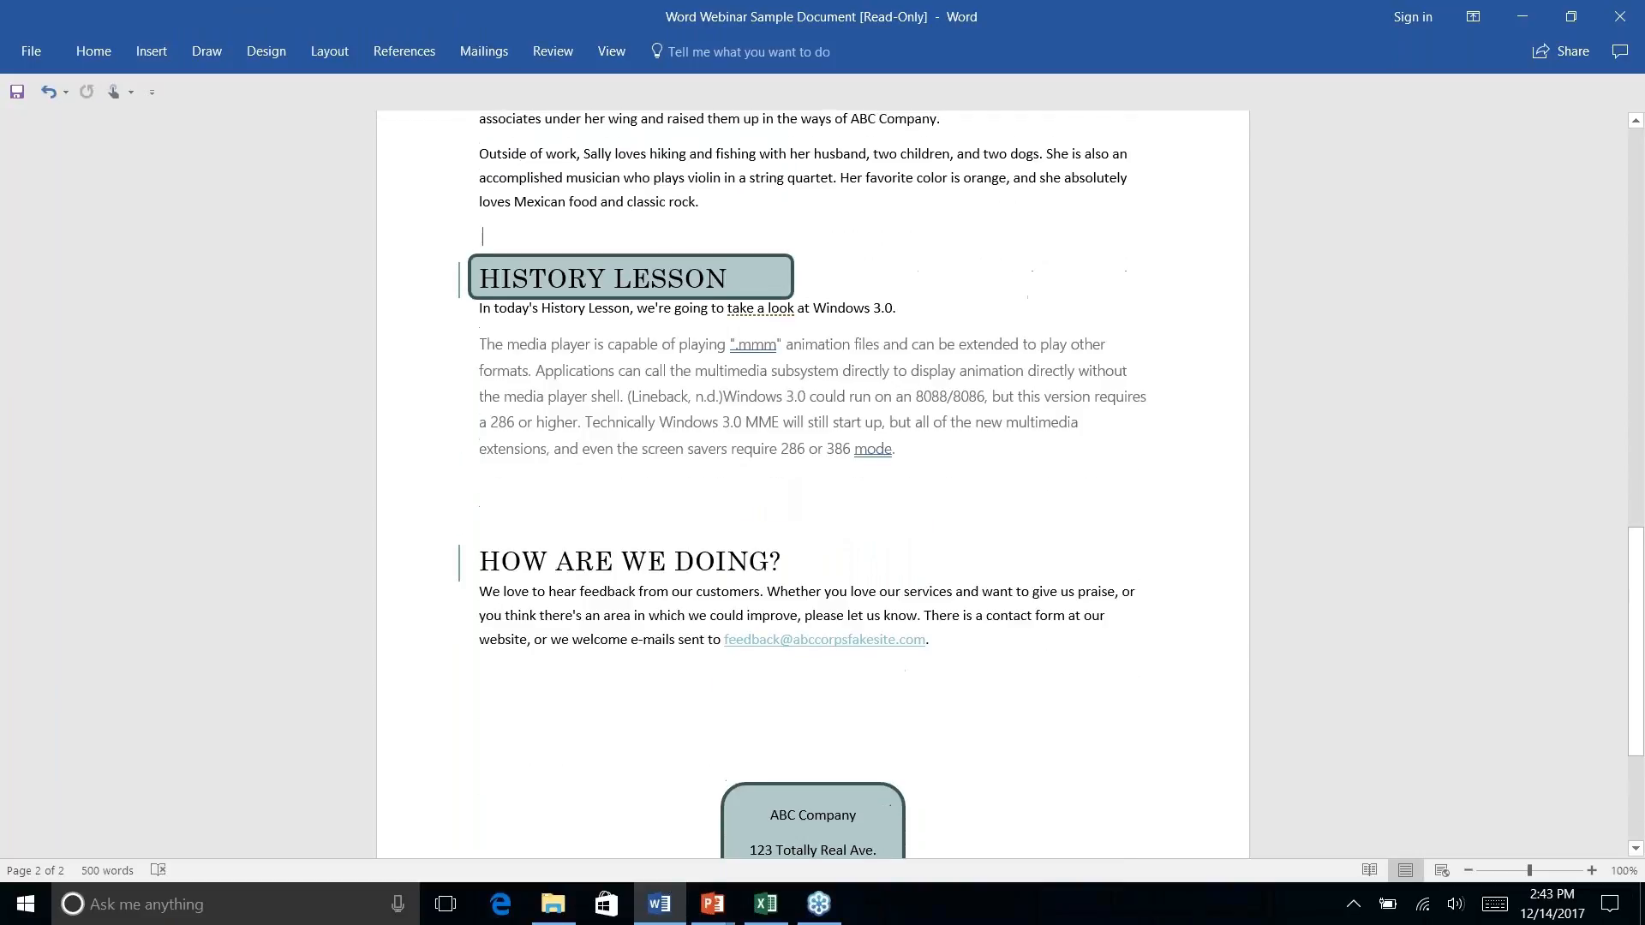
{"action": "scroll", "coordinate": [812, 485], "scroll_direction": "down", "scroll_amount": 3}
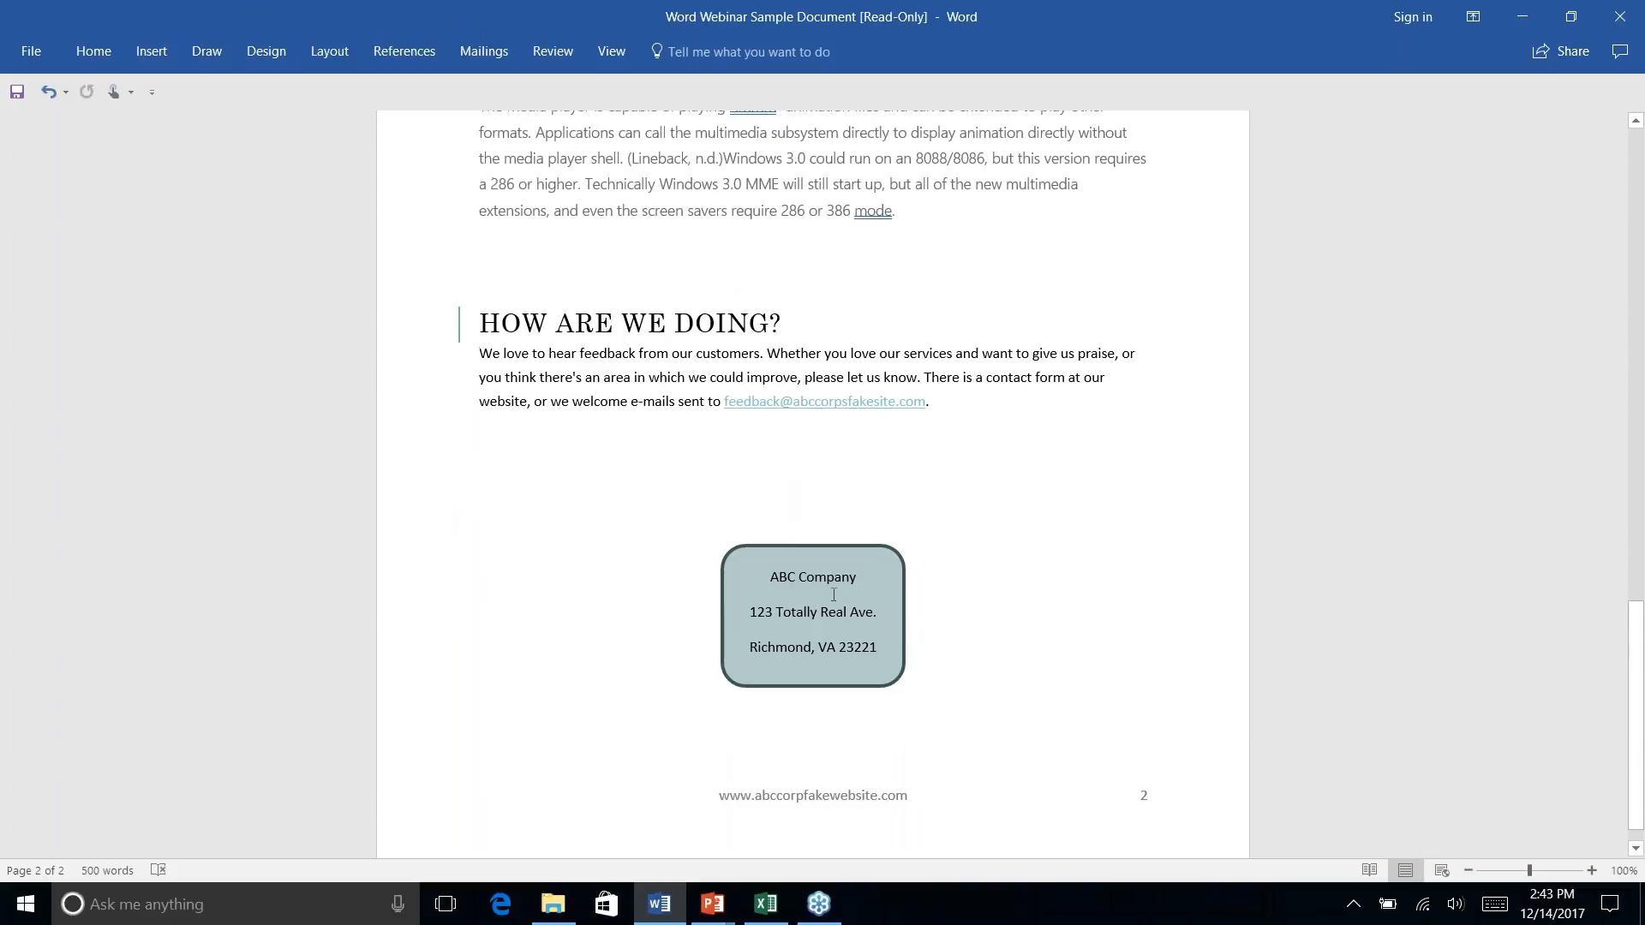
{"action": "scroll", "coordinate": [867, 634], "scroll_direction": "up", "scroll_amount": 5}
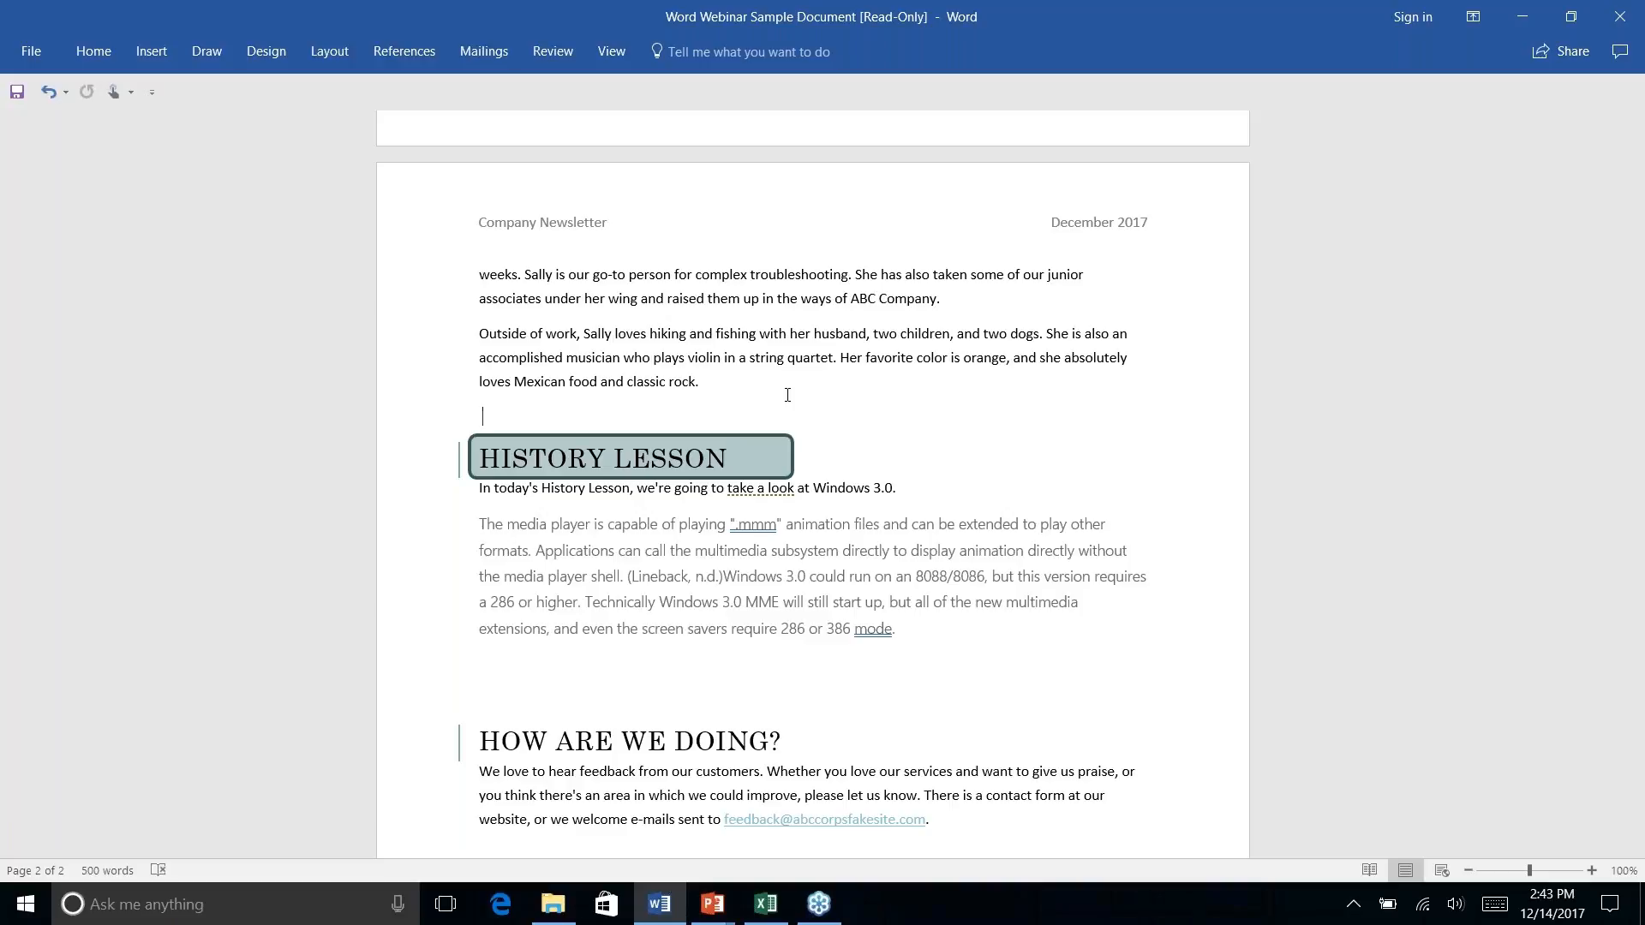
Switch to the PowerPoint slideshow to advance it to the Find & Replace 2.0 slide, and return to the Word document.
{"action": "key", "text": "alt+Tab"}
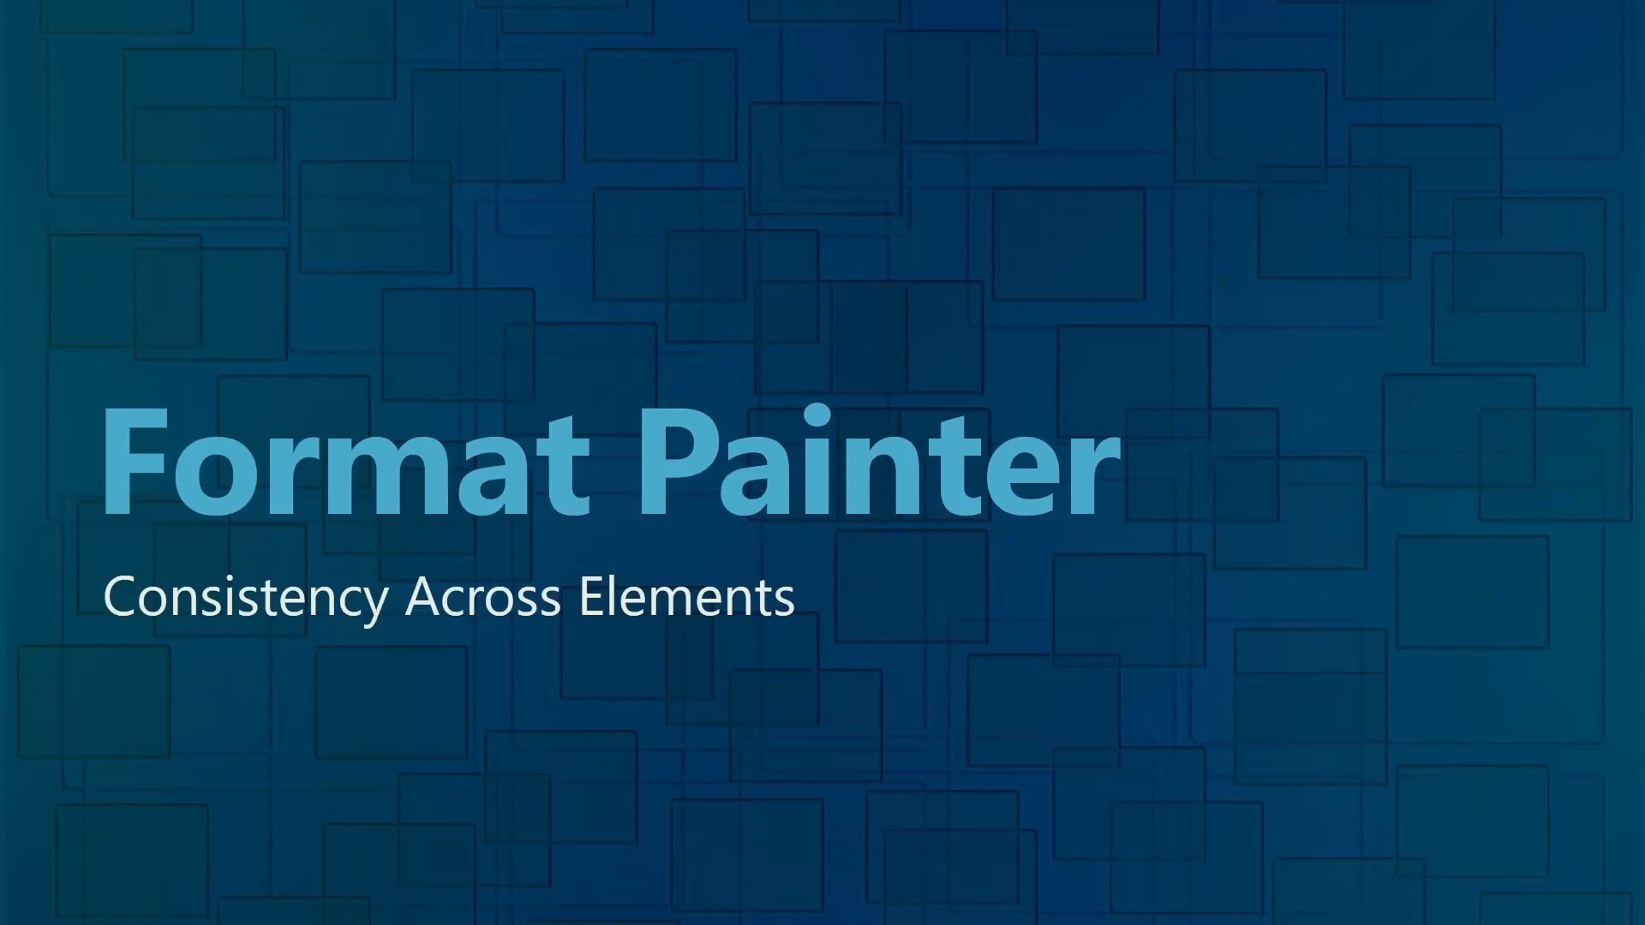
{"action": "key", "text": "Right"}
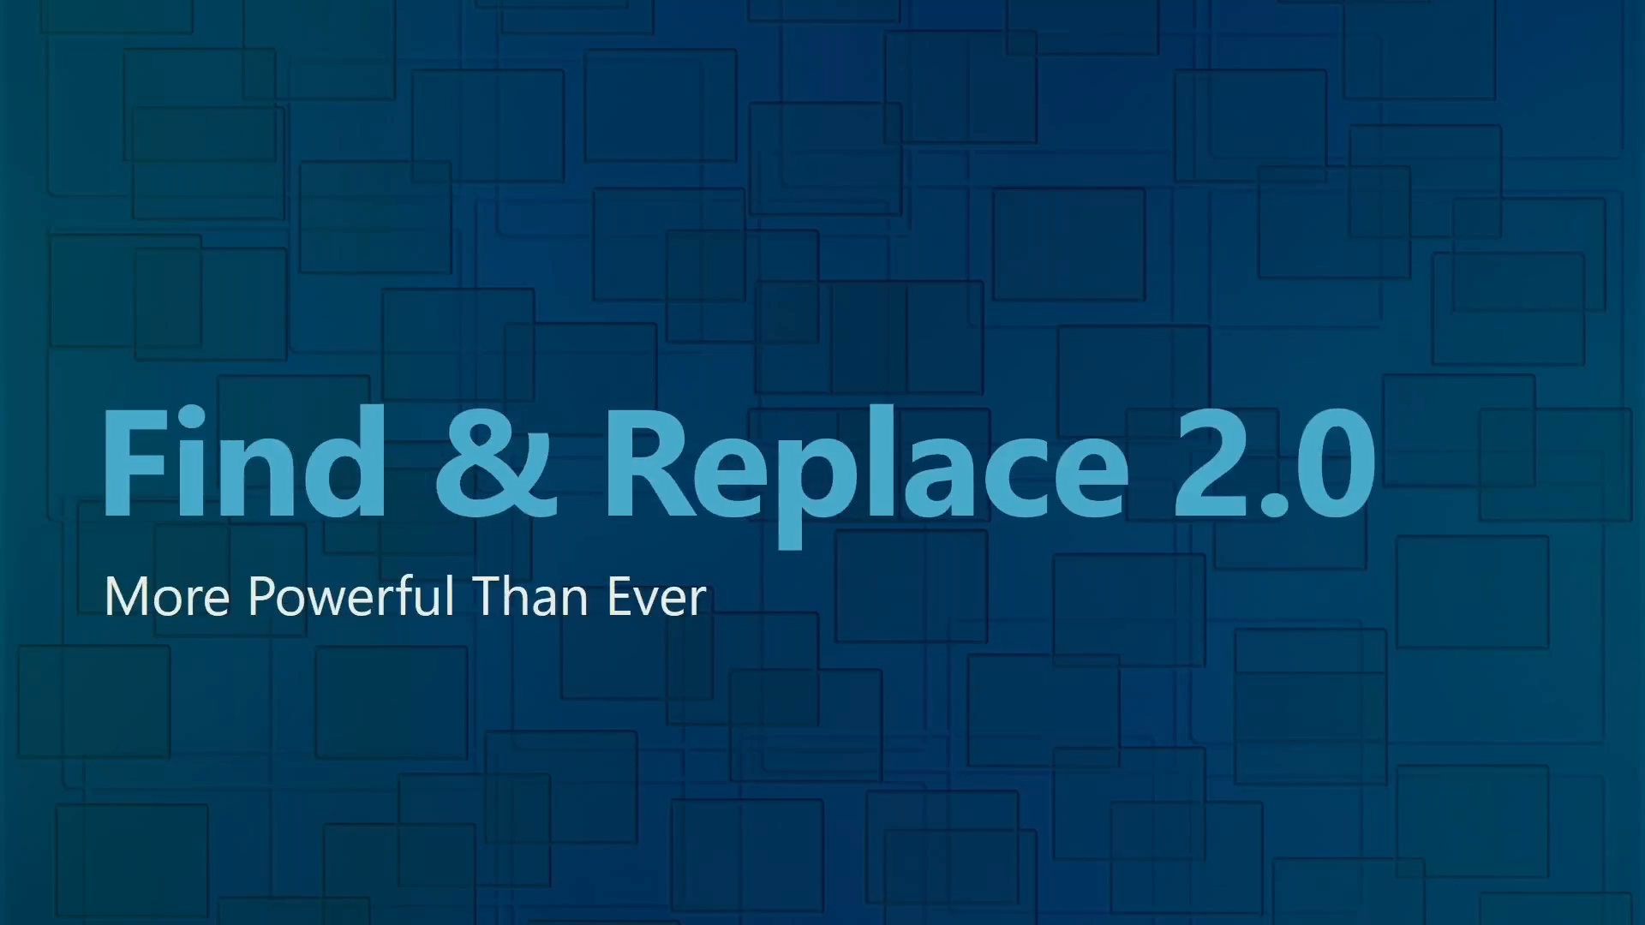
{"action": "key", "text": "alt+Tab"}
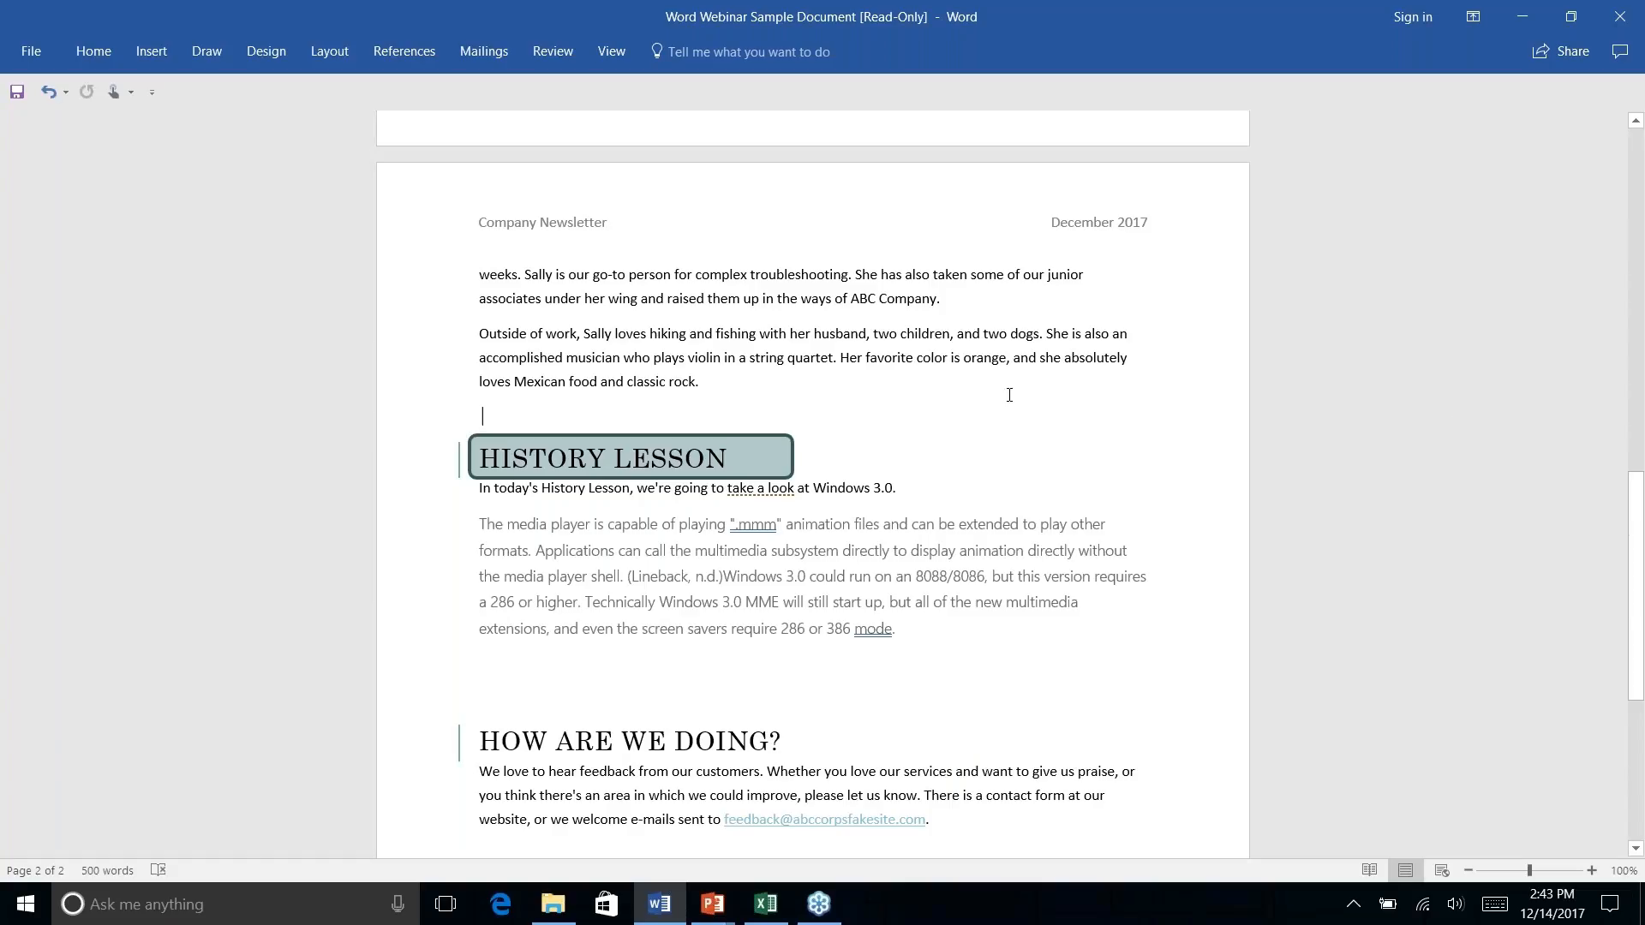
Open the Find and Replace dialog for replacing text in the newsletter.
{"action": "scroll", "coordinate": [1009, 395], "scroll_direction": "down", "scroll_amount": 5}
{"action": "scroll", "coordinate": [1010, 395], "scroll_direction": "up", "scroll_amount": 20}
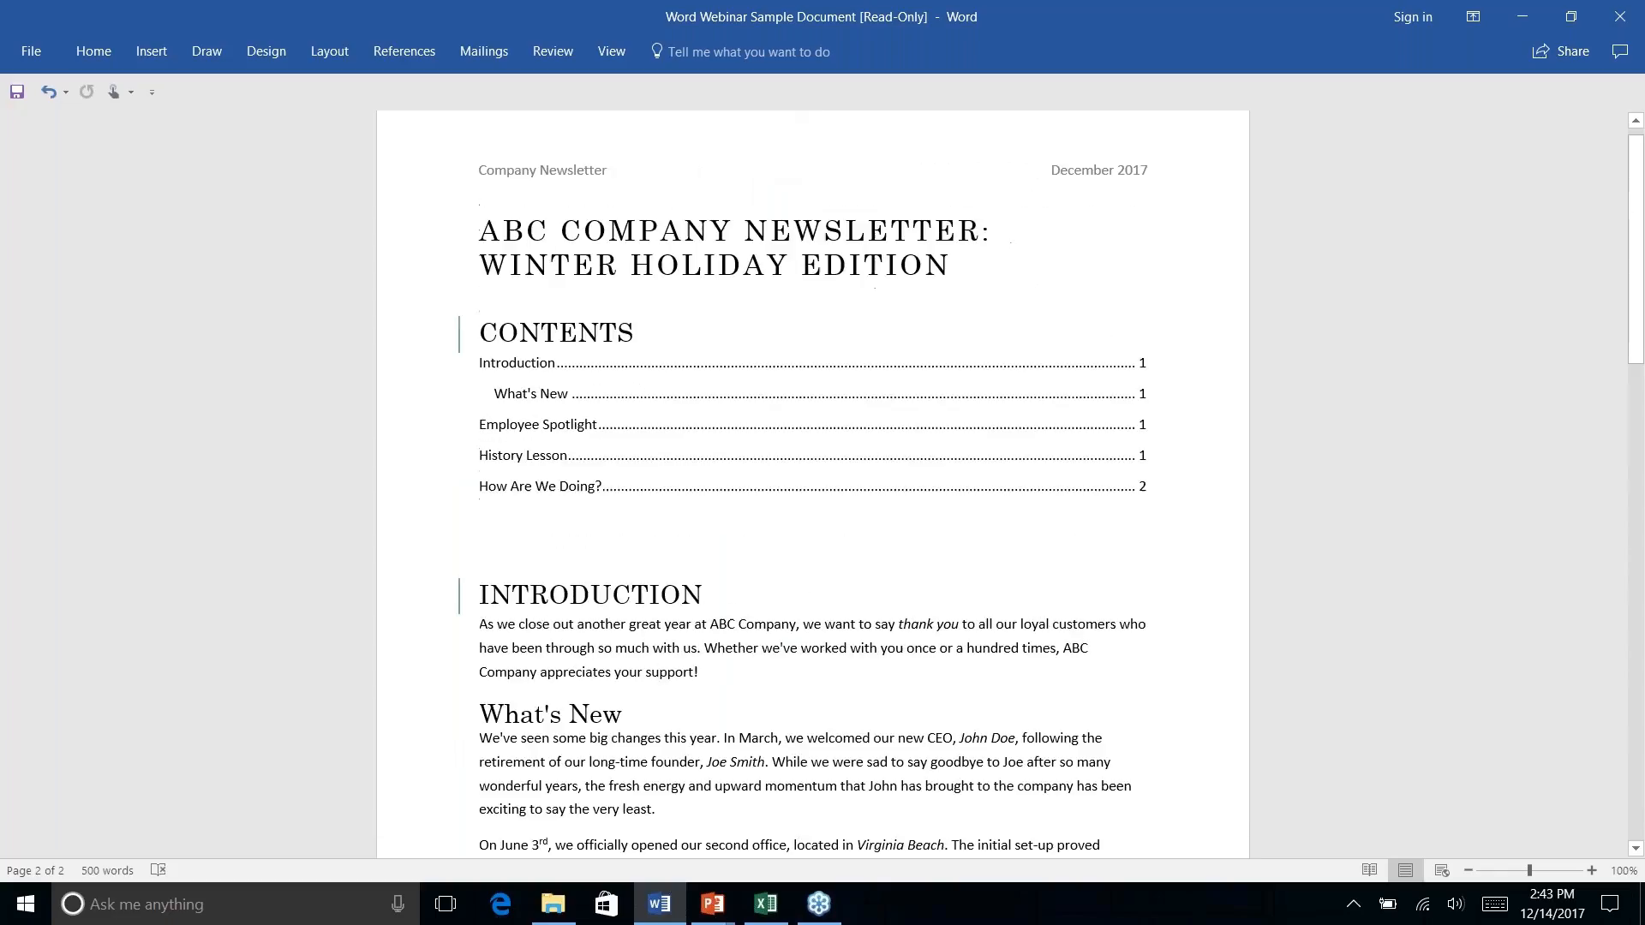
{"action": "scroll", "coordinate": [1009, 395], "scroll_direction": "down", "scroll_amount": 3}
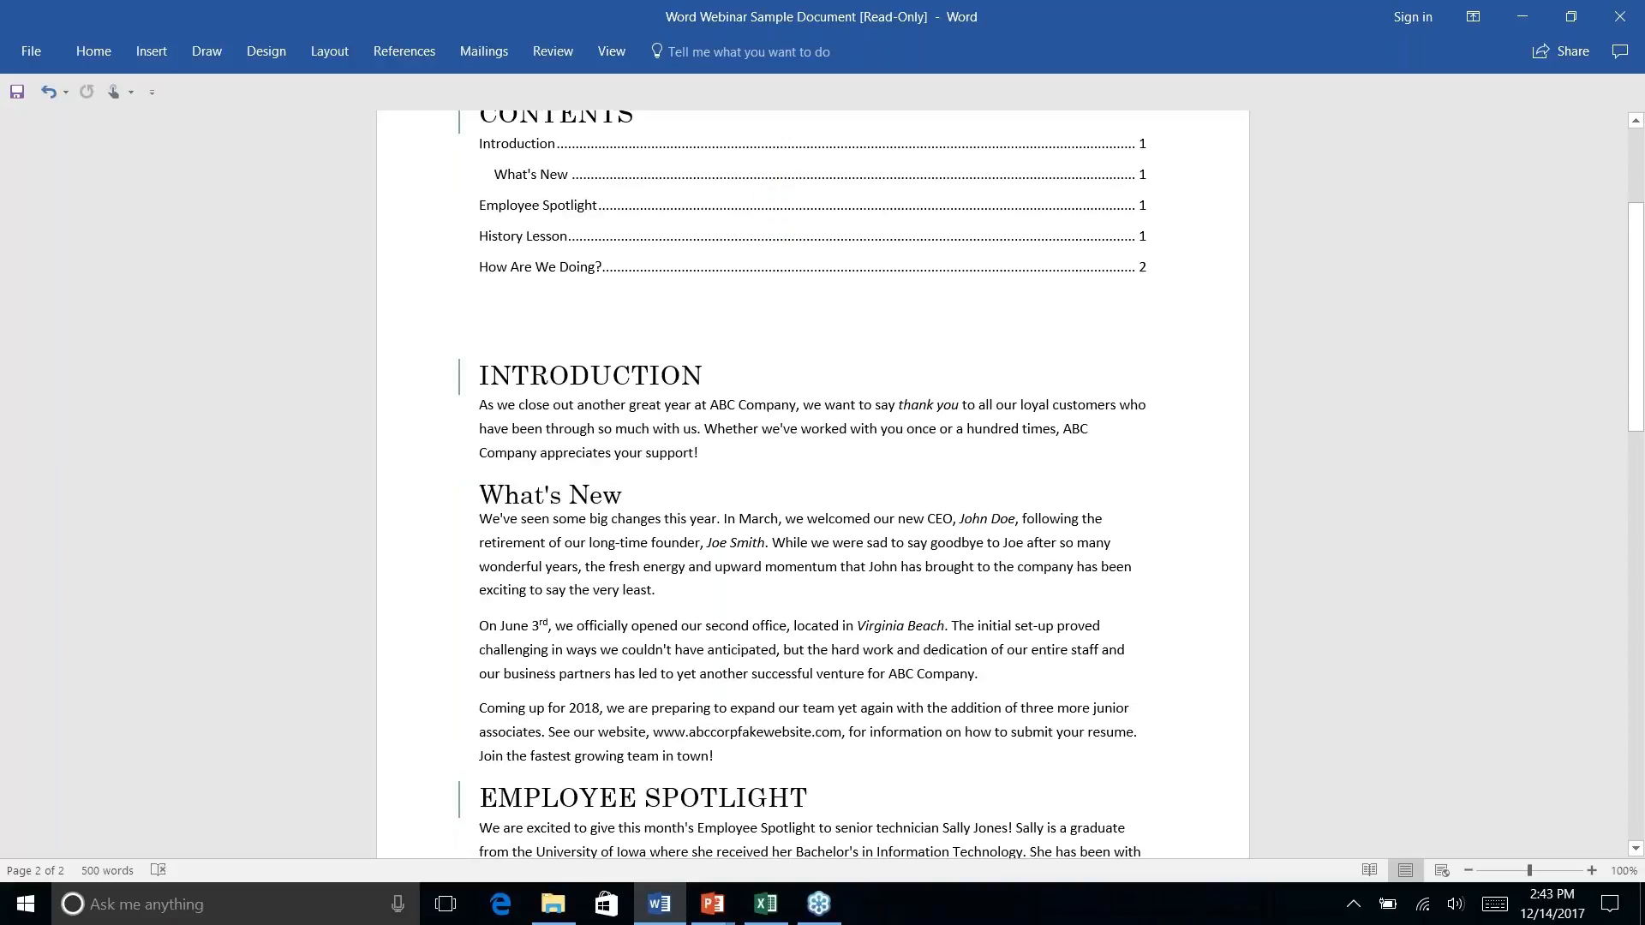
{"action": "scroll", "coordinate": [812, 484], "scroll_direction": "down", "scroll_amount": 3}
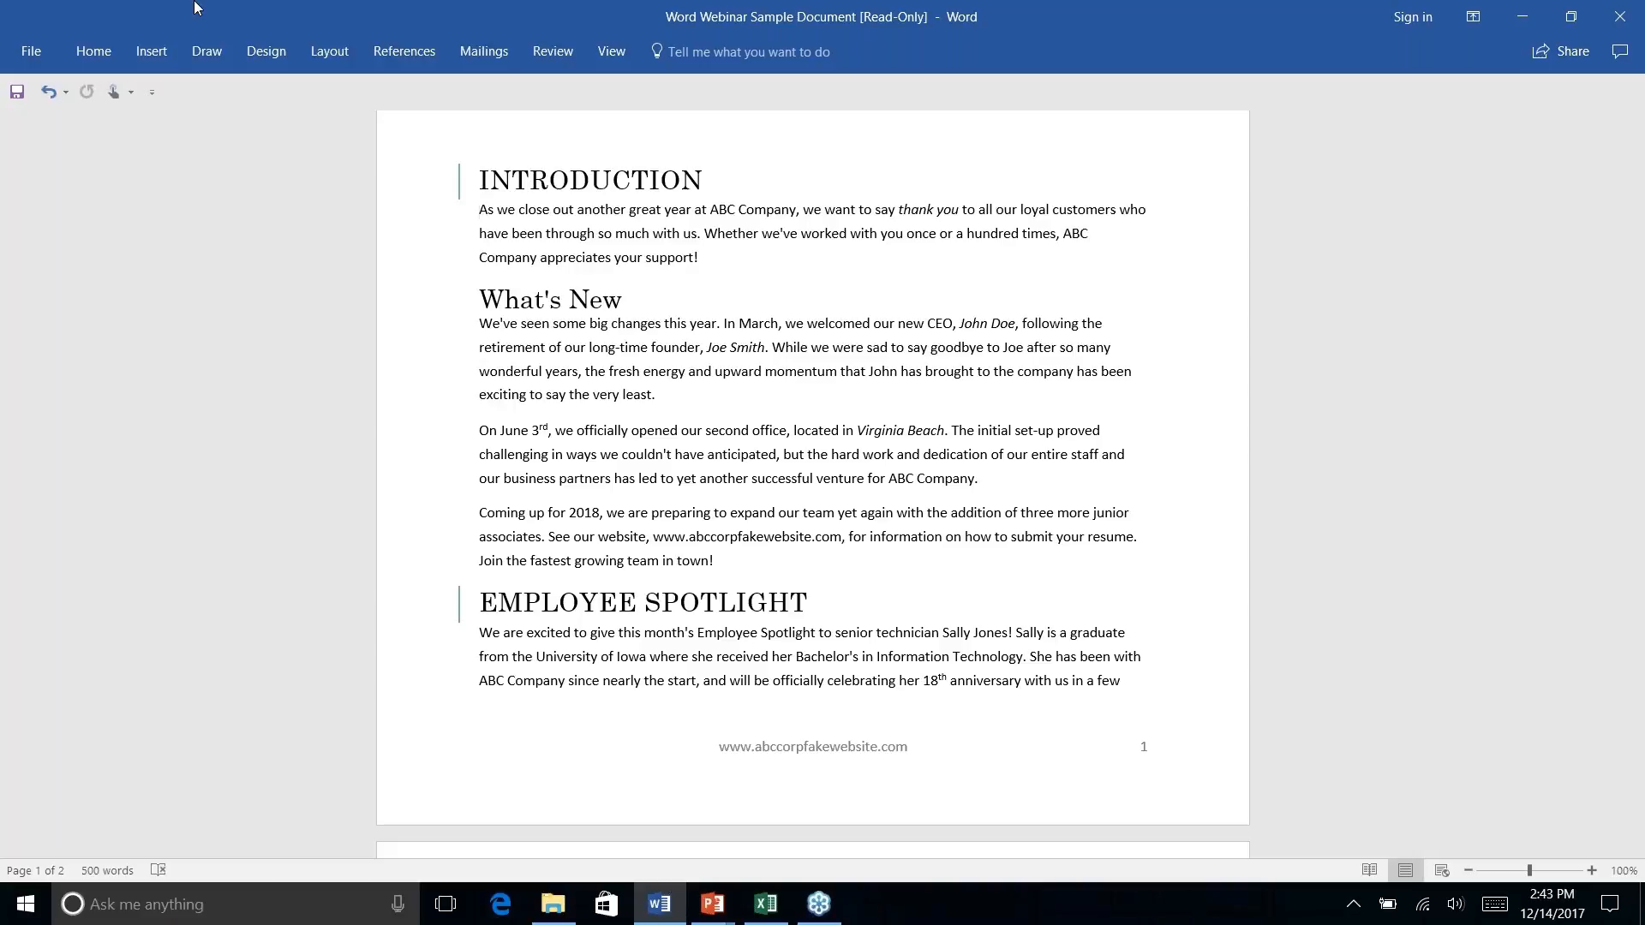
{"action": "left_click", "coordinate": [96, 59]}
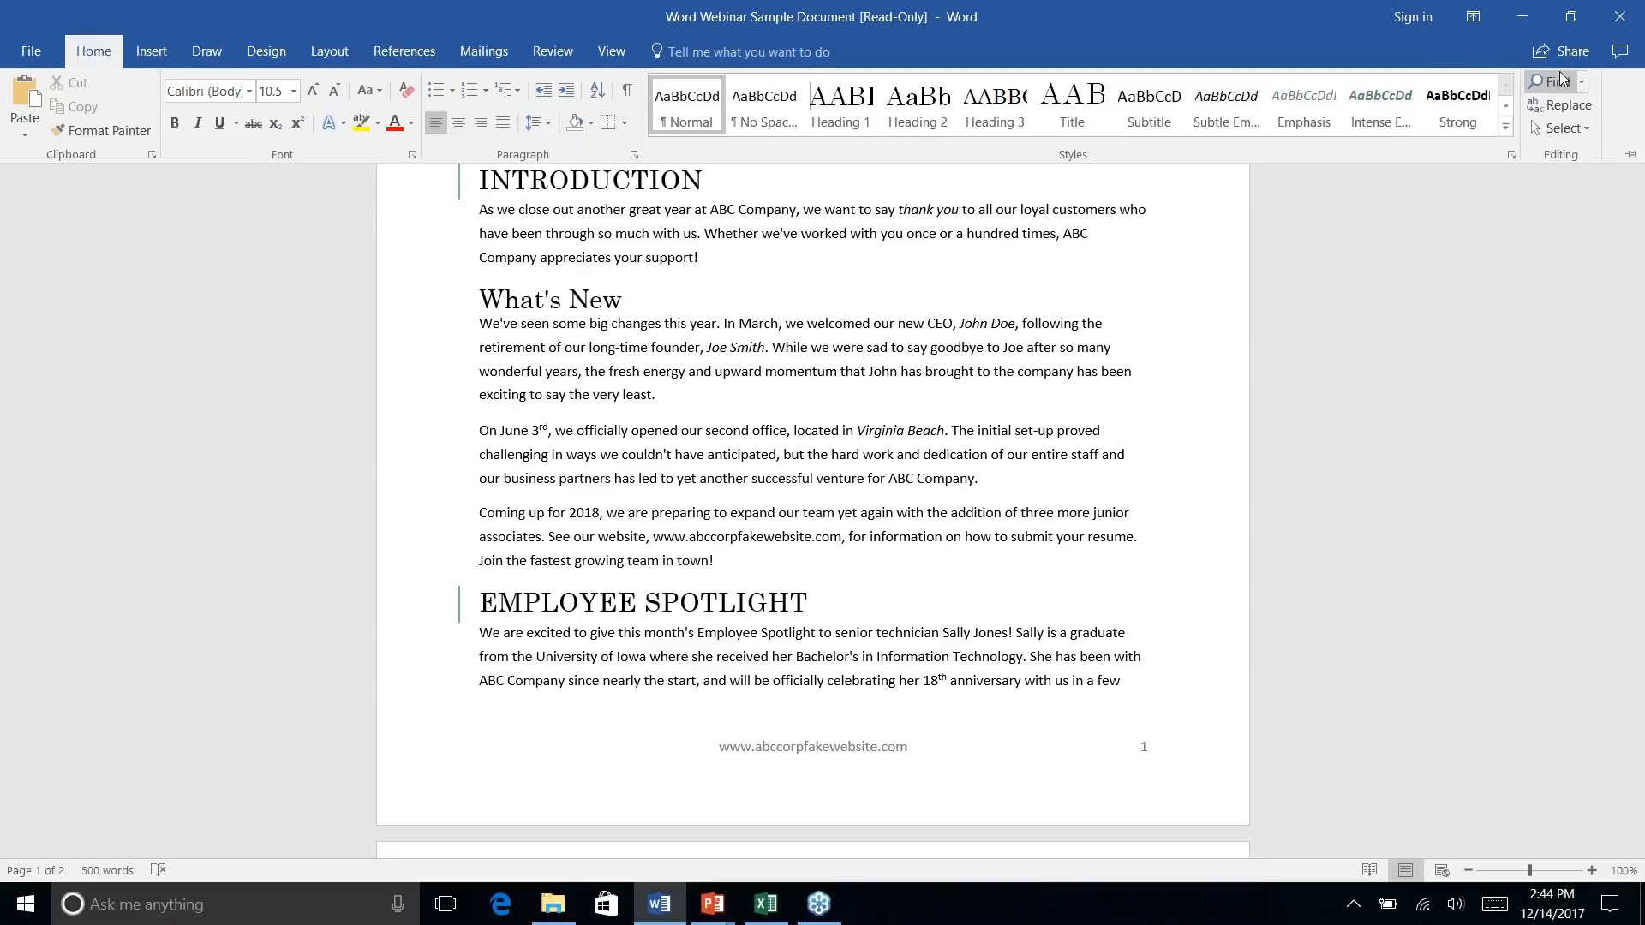
{"action": "right_click", "coordinate": [1558, 114]}
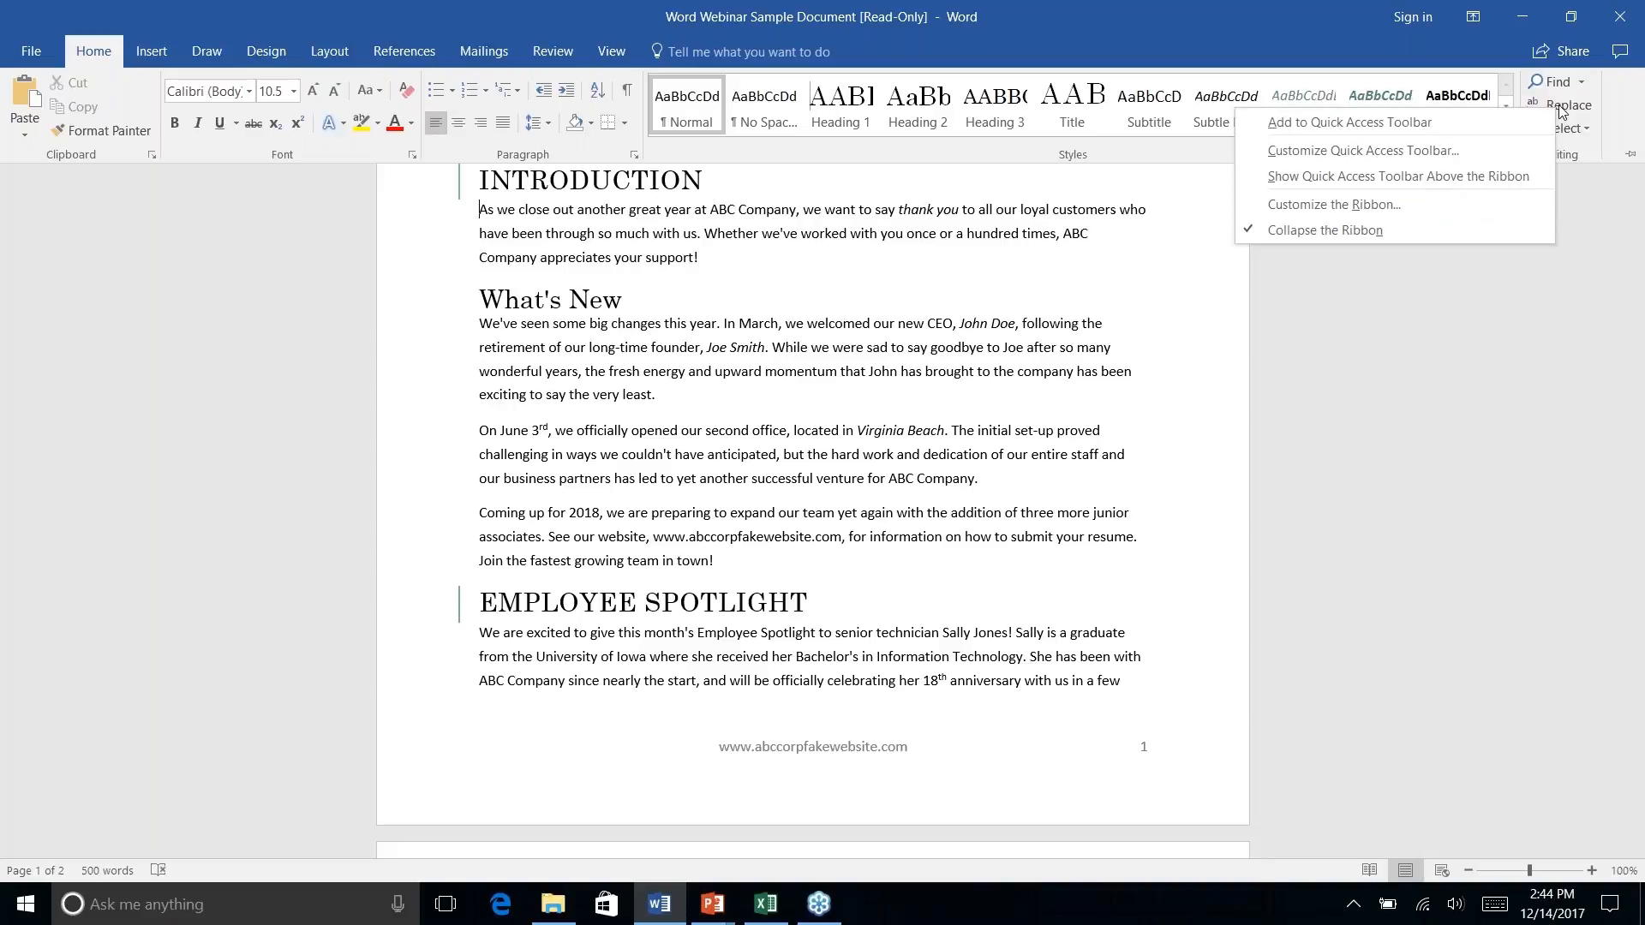
{"action": "left_click", "coordinate": [1566, 104]}
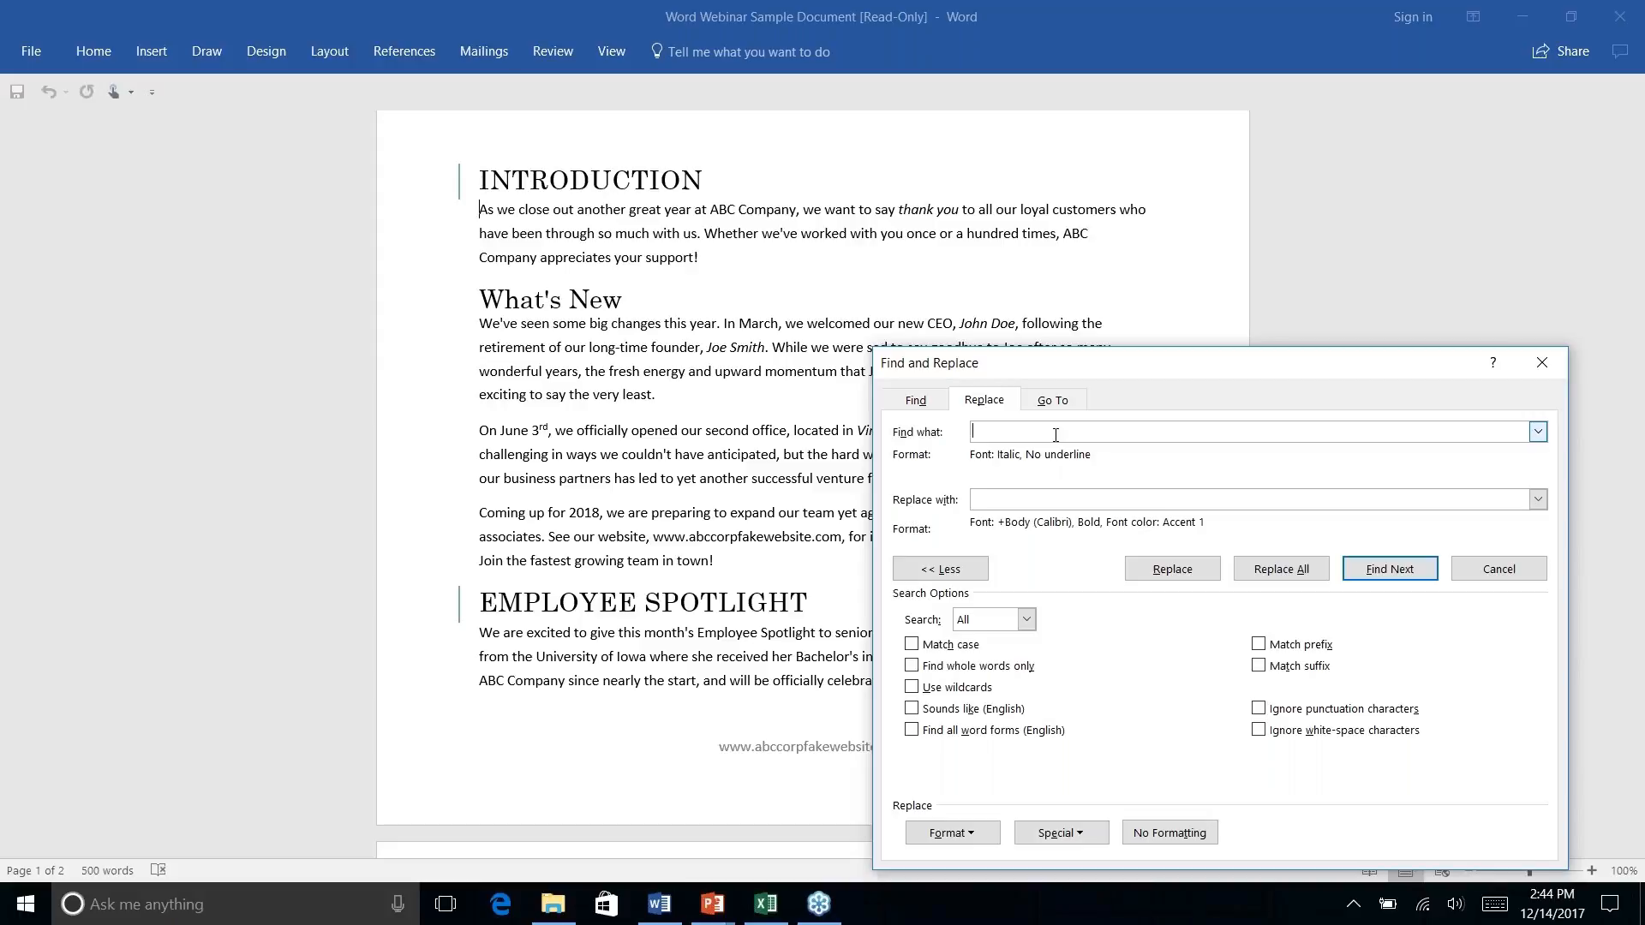
Set the find criterion to italic text with no underline, leaving the search text empty.
{"action": "left_click", "coordinate": [912, 401]}
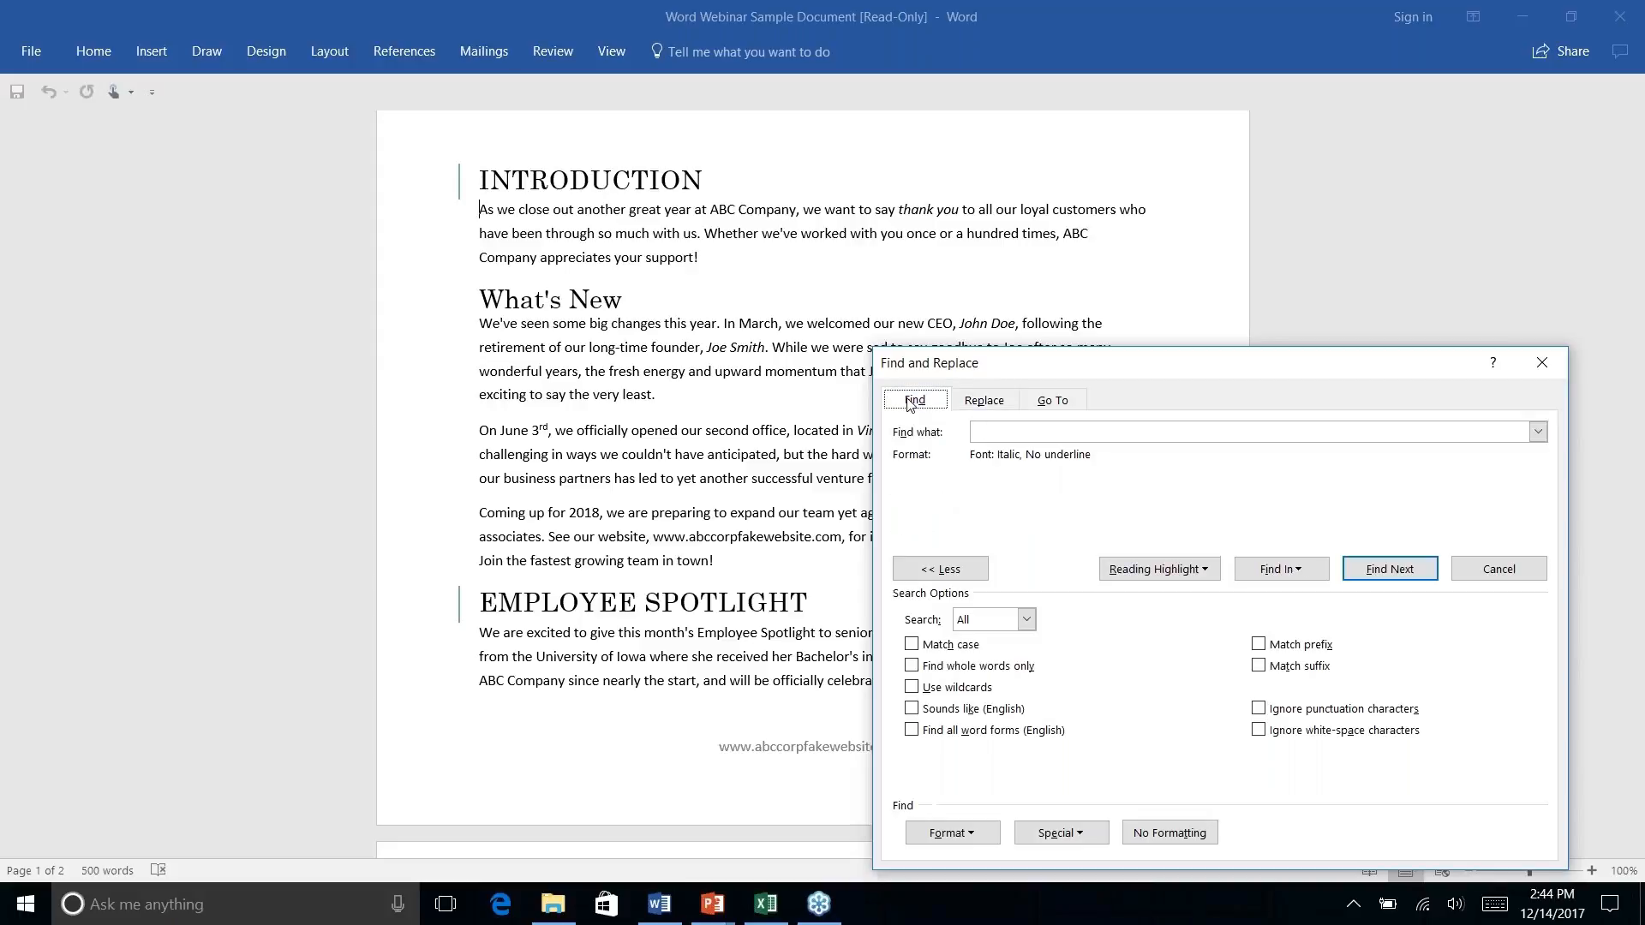
{"action": "left_click", "coordinate": [986, 401]}
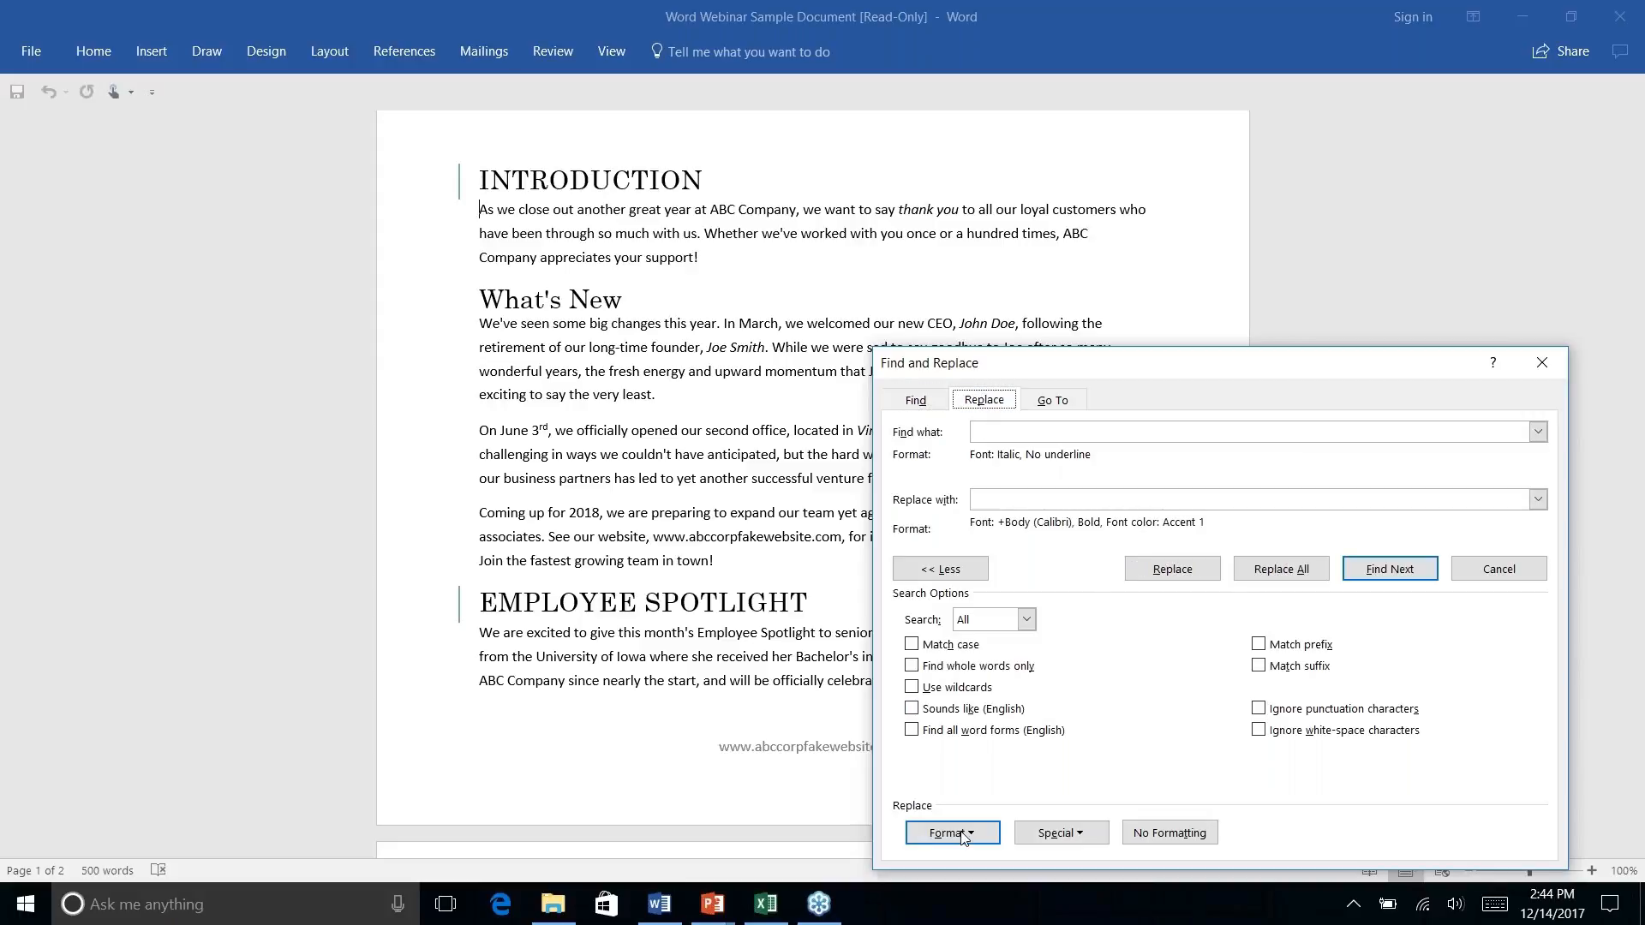
{"action": "left_click", "coordinate": [1007, 432]}
{"action": "left_click", "coordinate": [977, 837]}
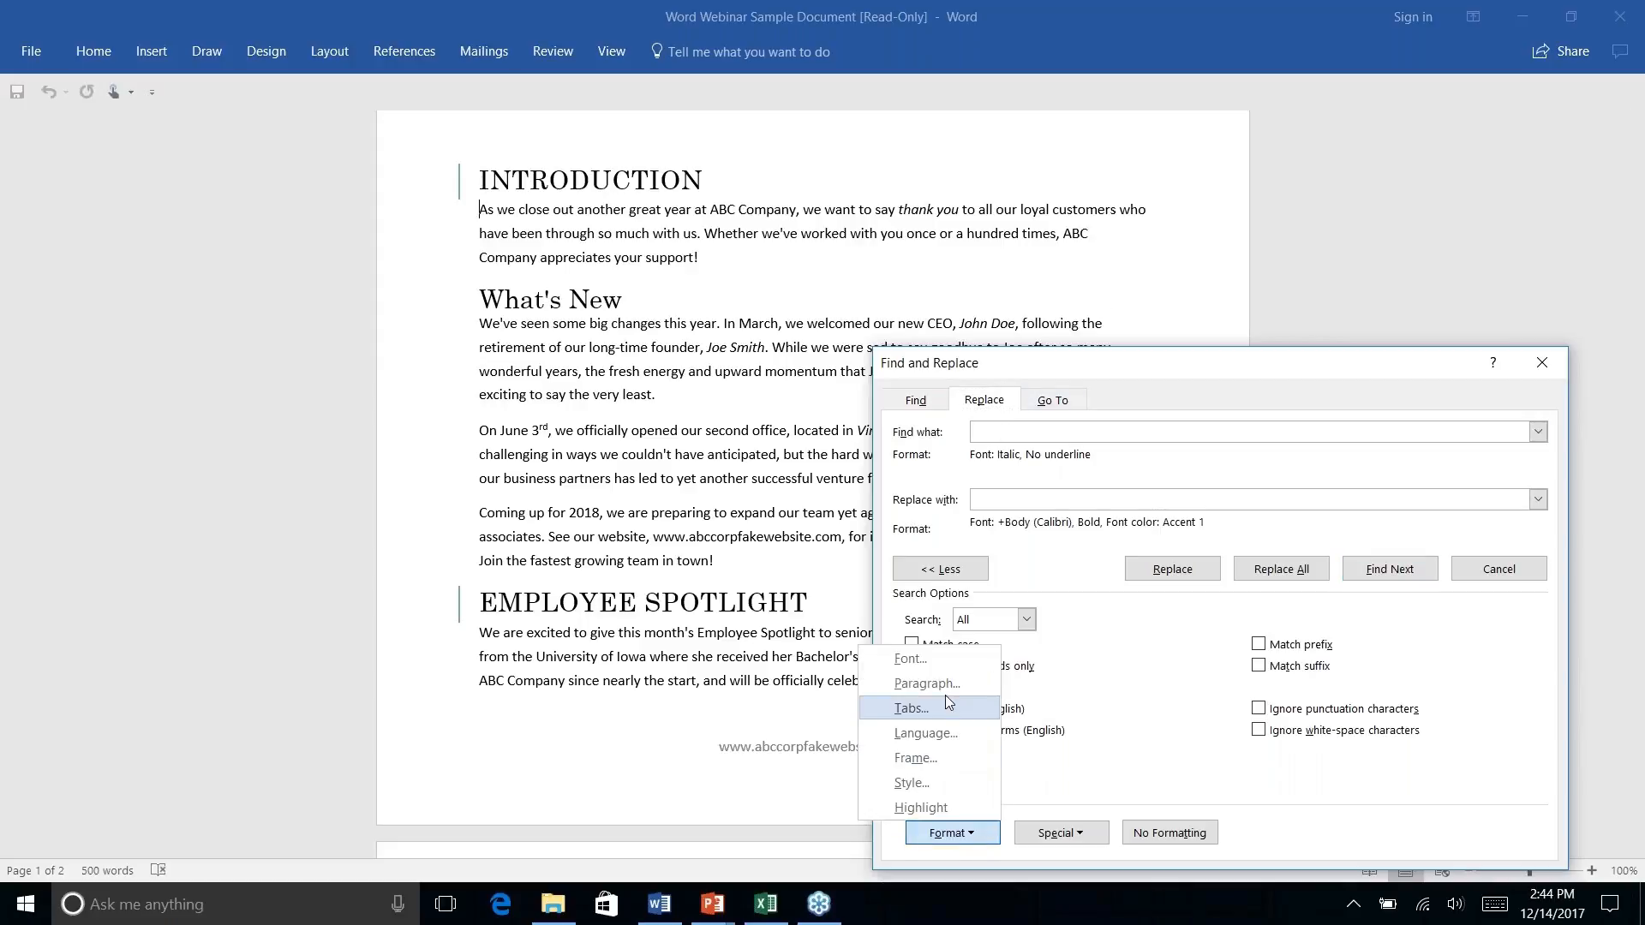
{"action": "left_click", "coordinate": [922, 664]}
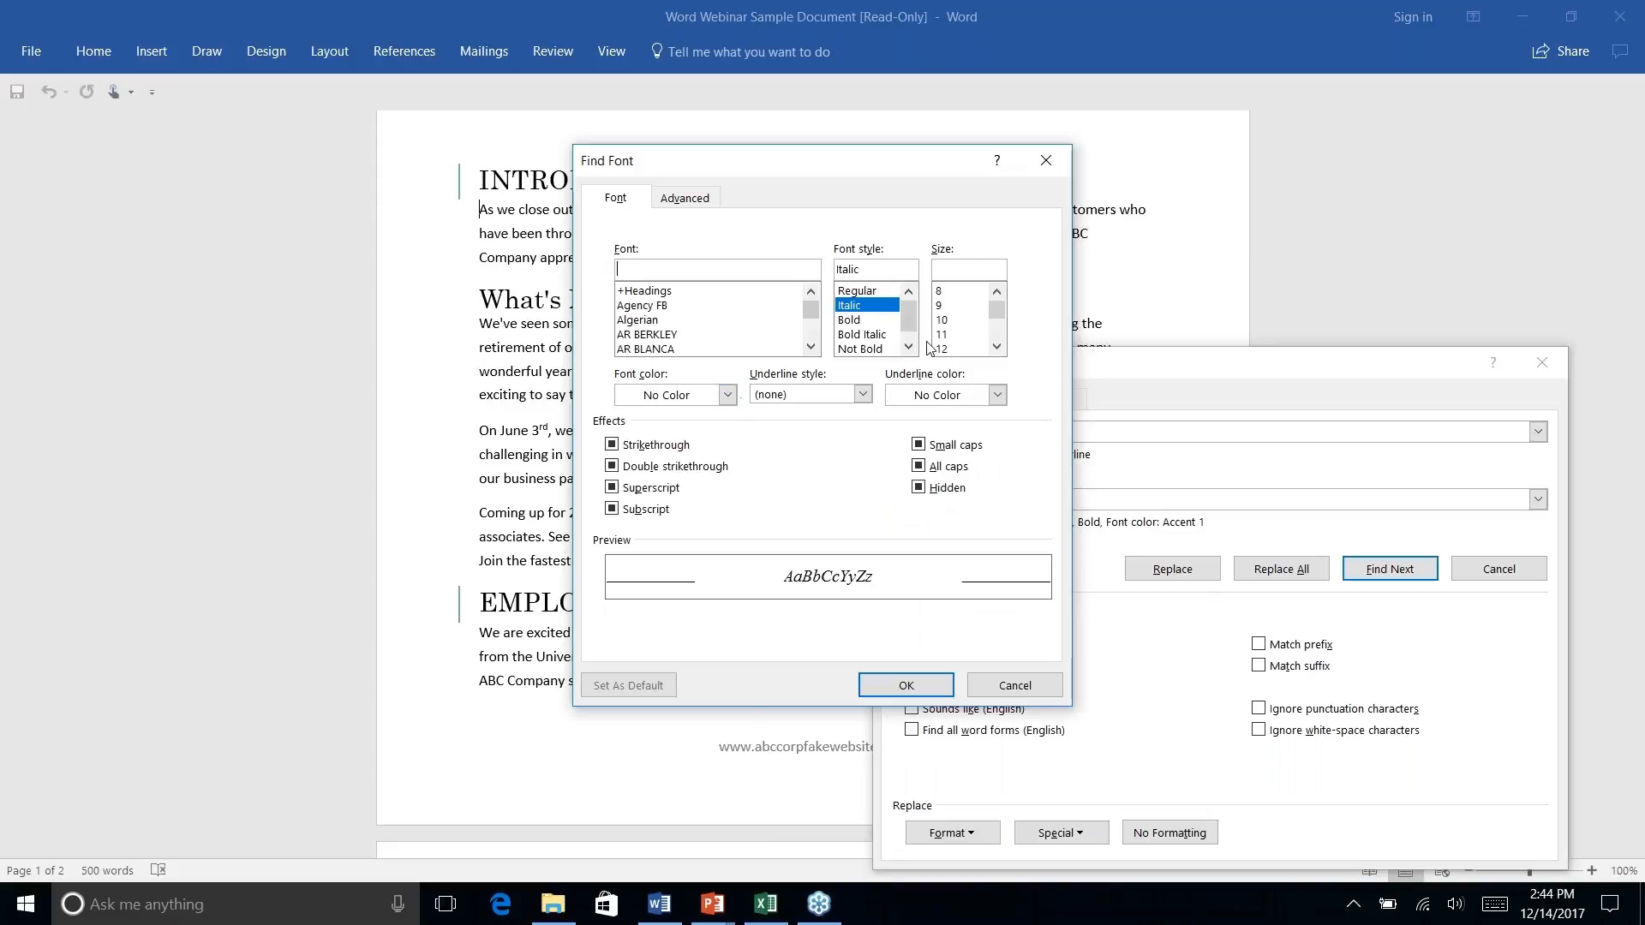
{"action": "left_click", "coordinate": [853, 303]}
{"action": "left_click", "coordinate": [903, 685]}
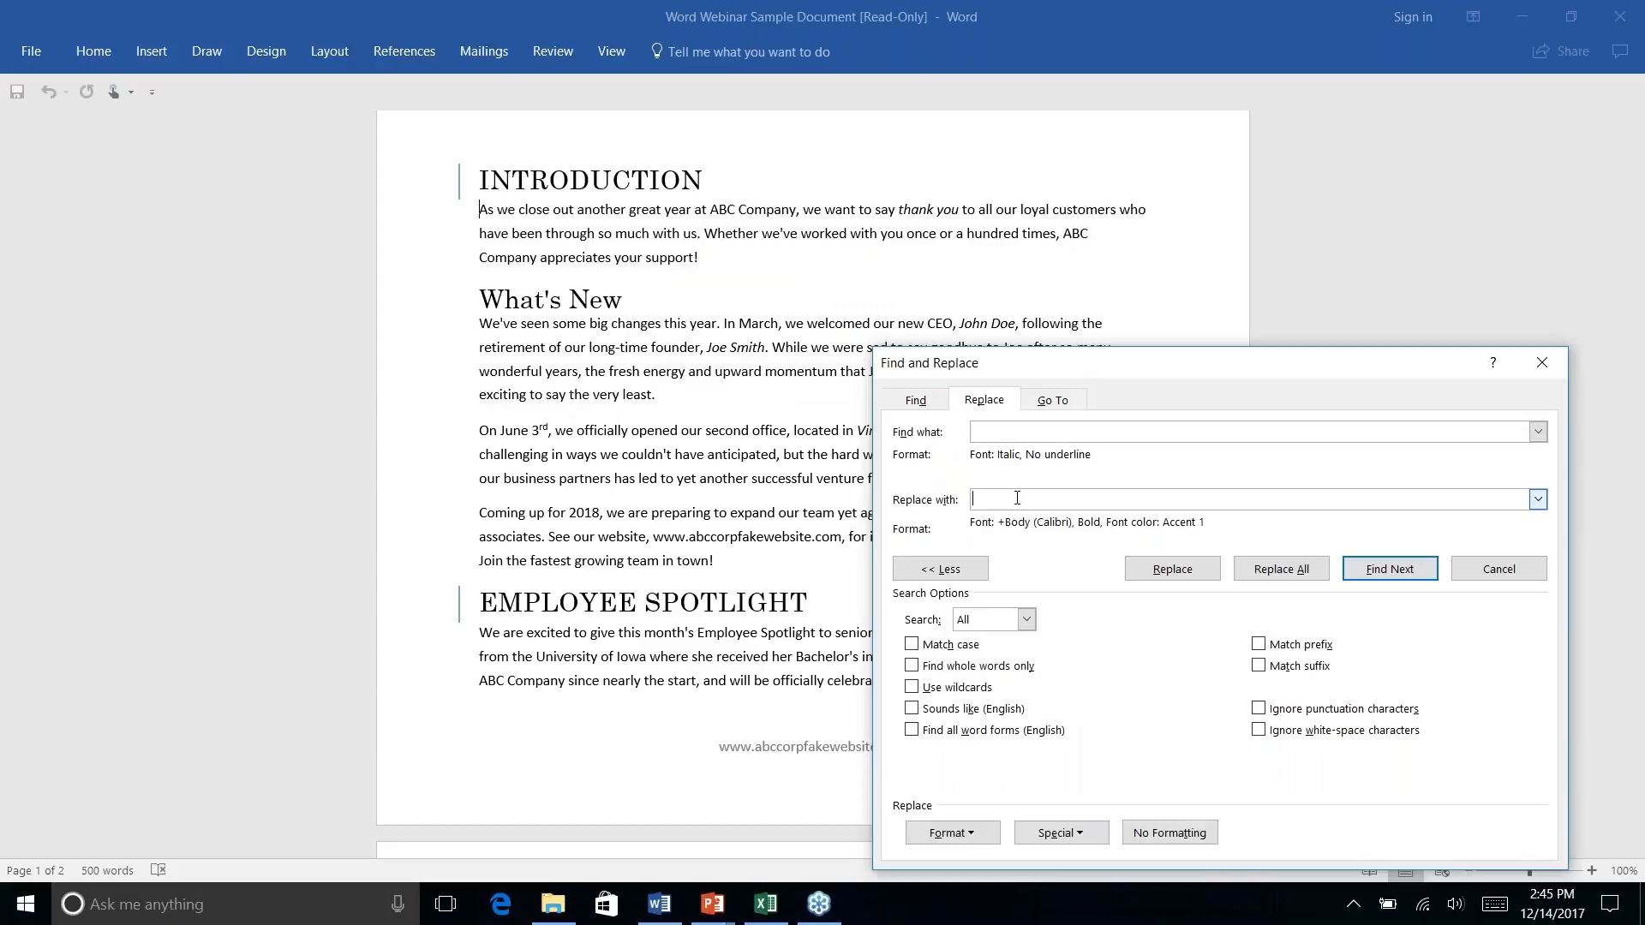
Set the replacement formatting to bold with the teal Accent 2 font color.
{"action": "left_click", "coordinate": [949, 833]}
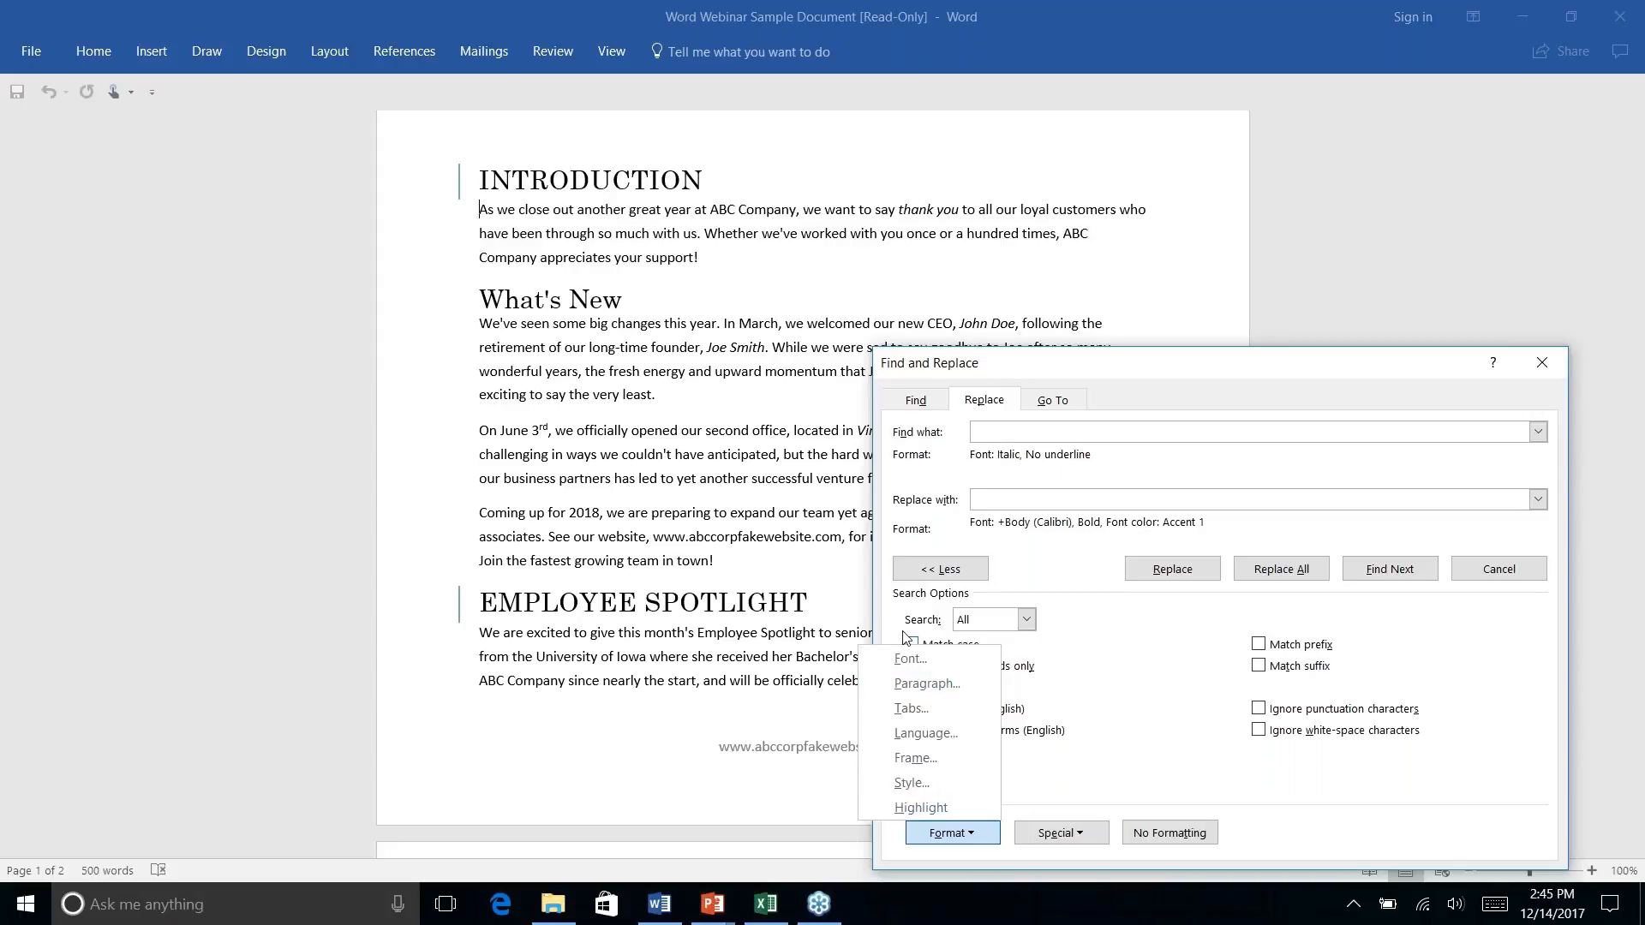
{"action": "left_click", "coordinate": [909, 660]}
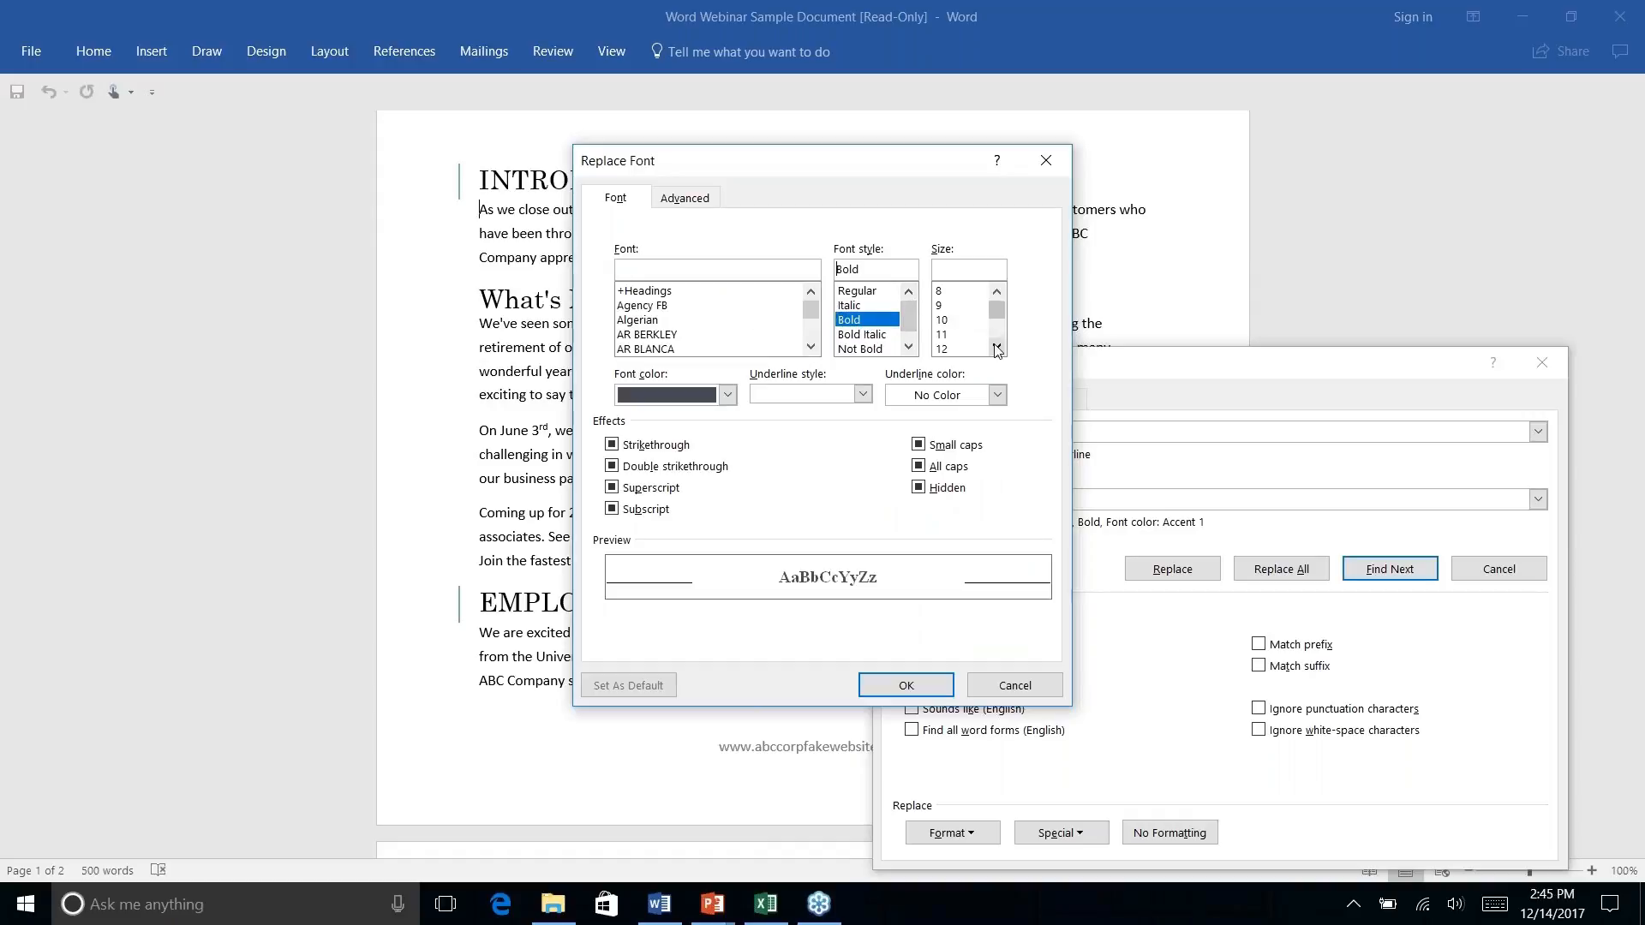
{"action": "left_click", "coordinate": [727, 394]}
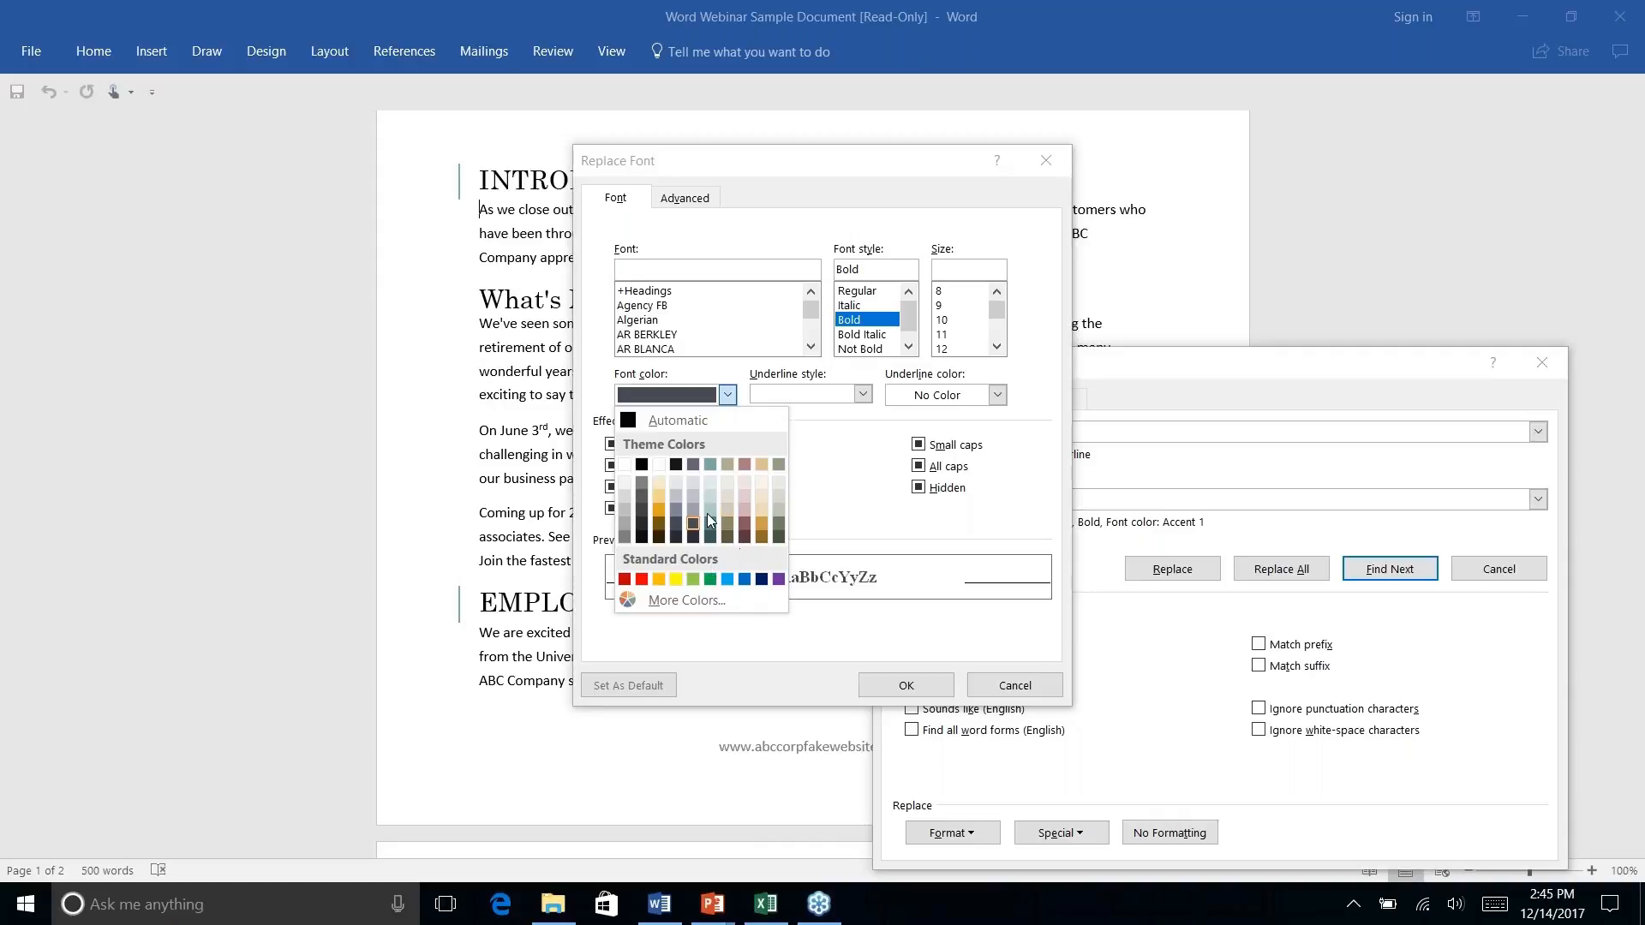
{"action": "left_click", "coordinate": [708, 522]}
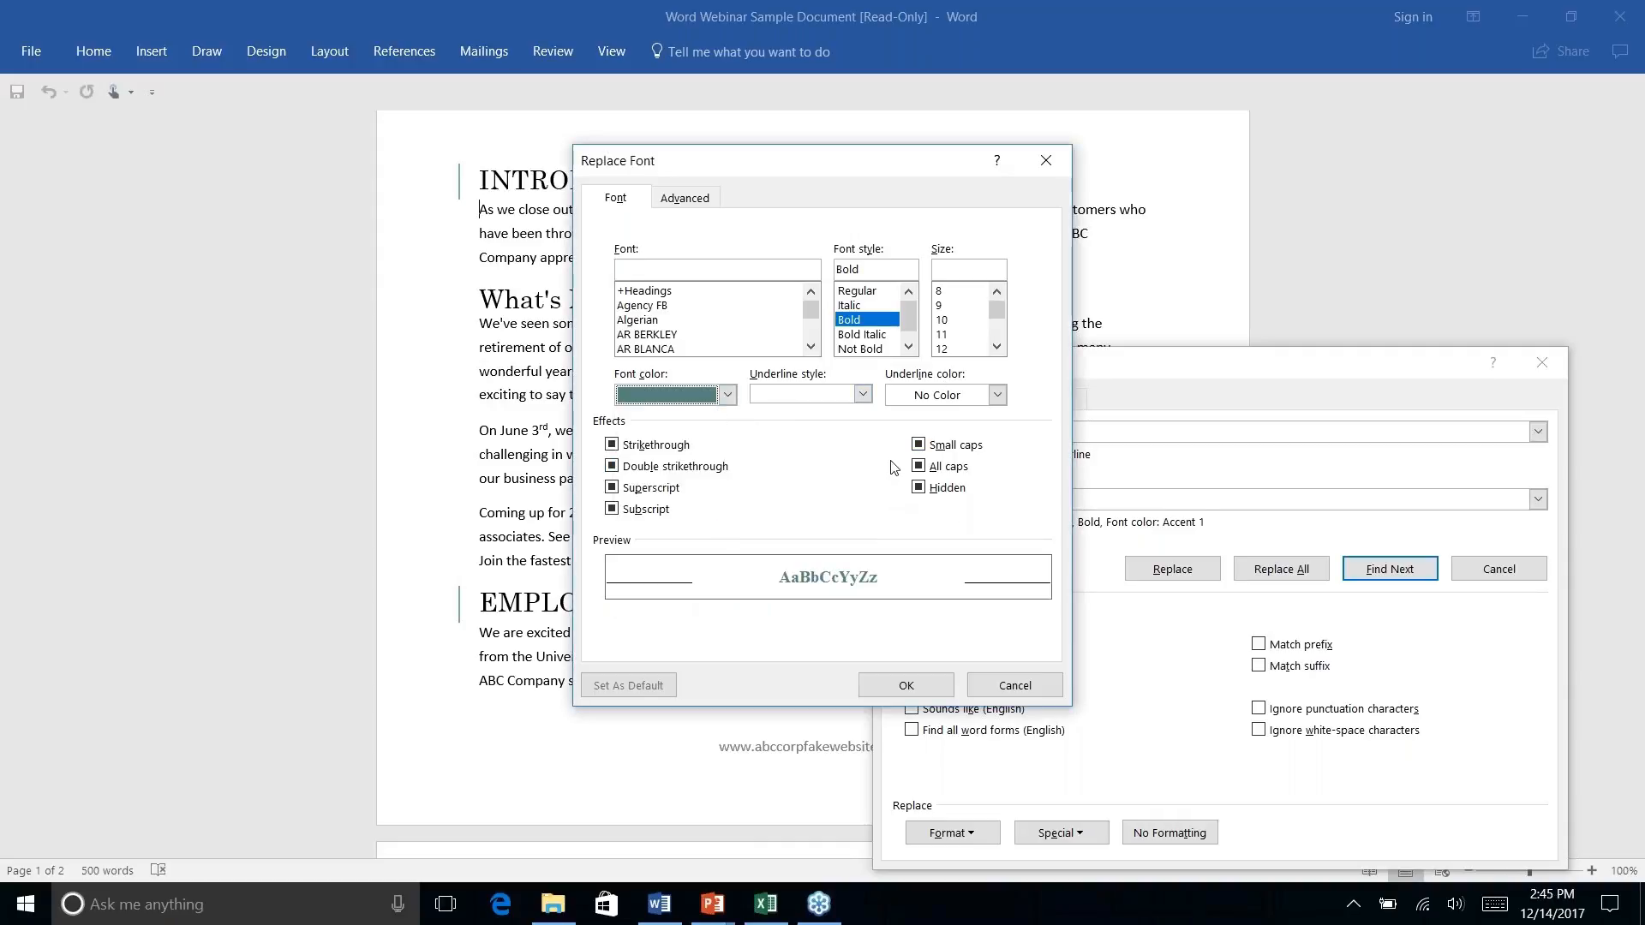
{"action": "left_click", "coordinate": [904, 688]}
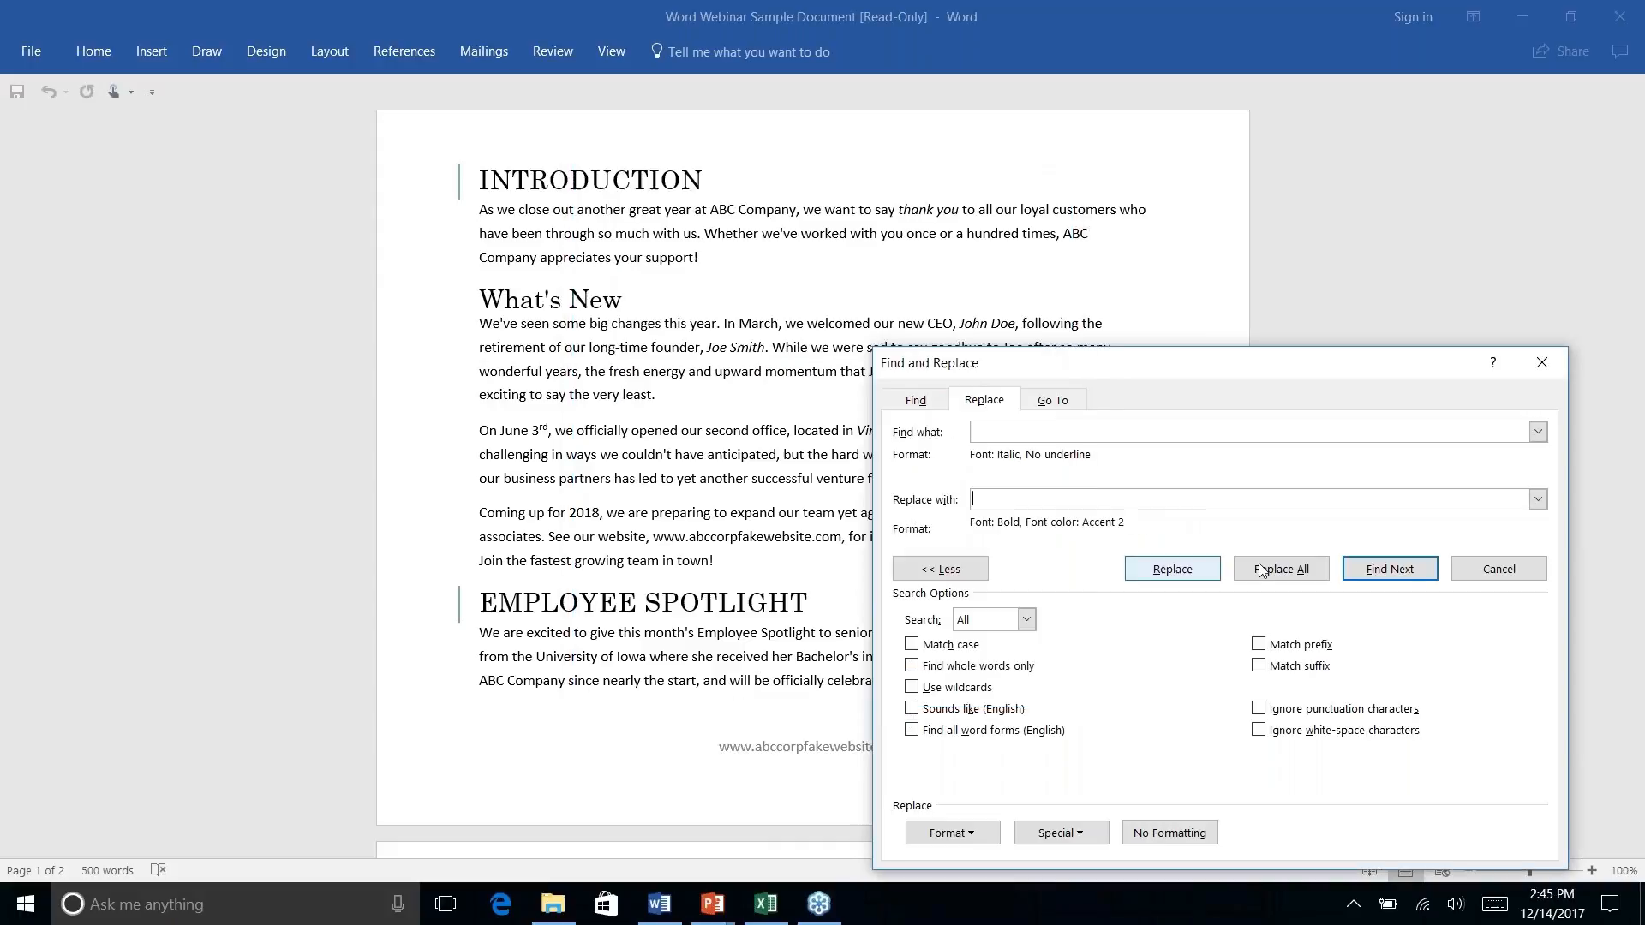
Replace the formatting of the italic "thank you" first, then of all remaining italic text, and close Find and Replace.
{"action": "left_click", "coordinate": [1397, 577]}
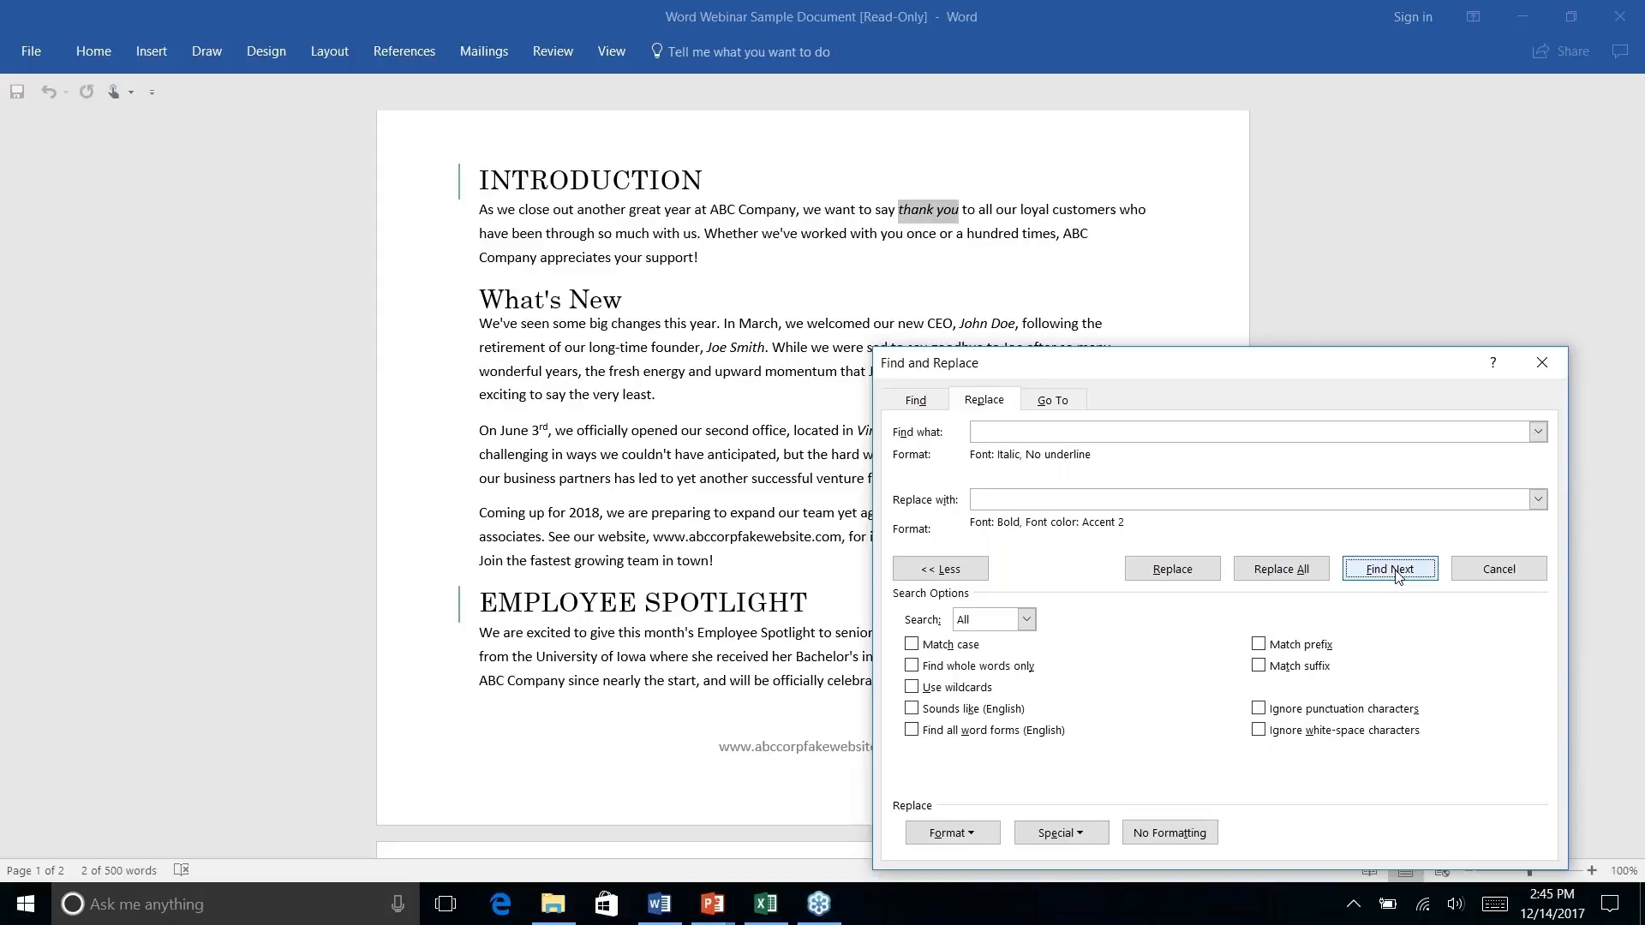
{"action": "left_click", "coordinate": [1171, 571]}
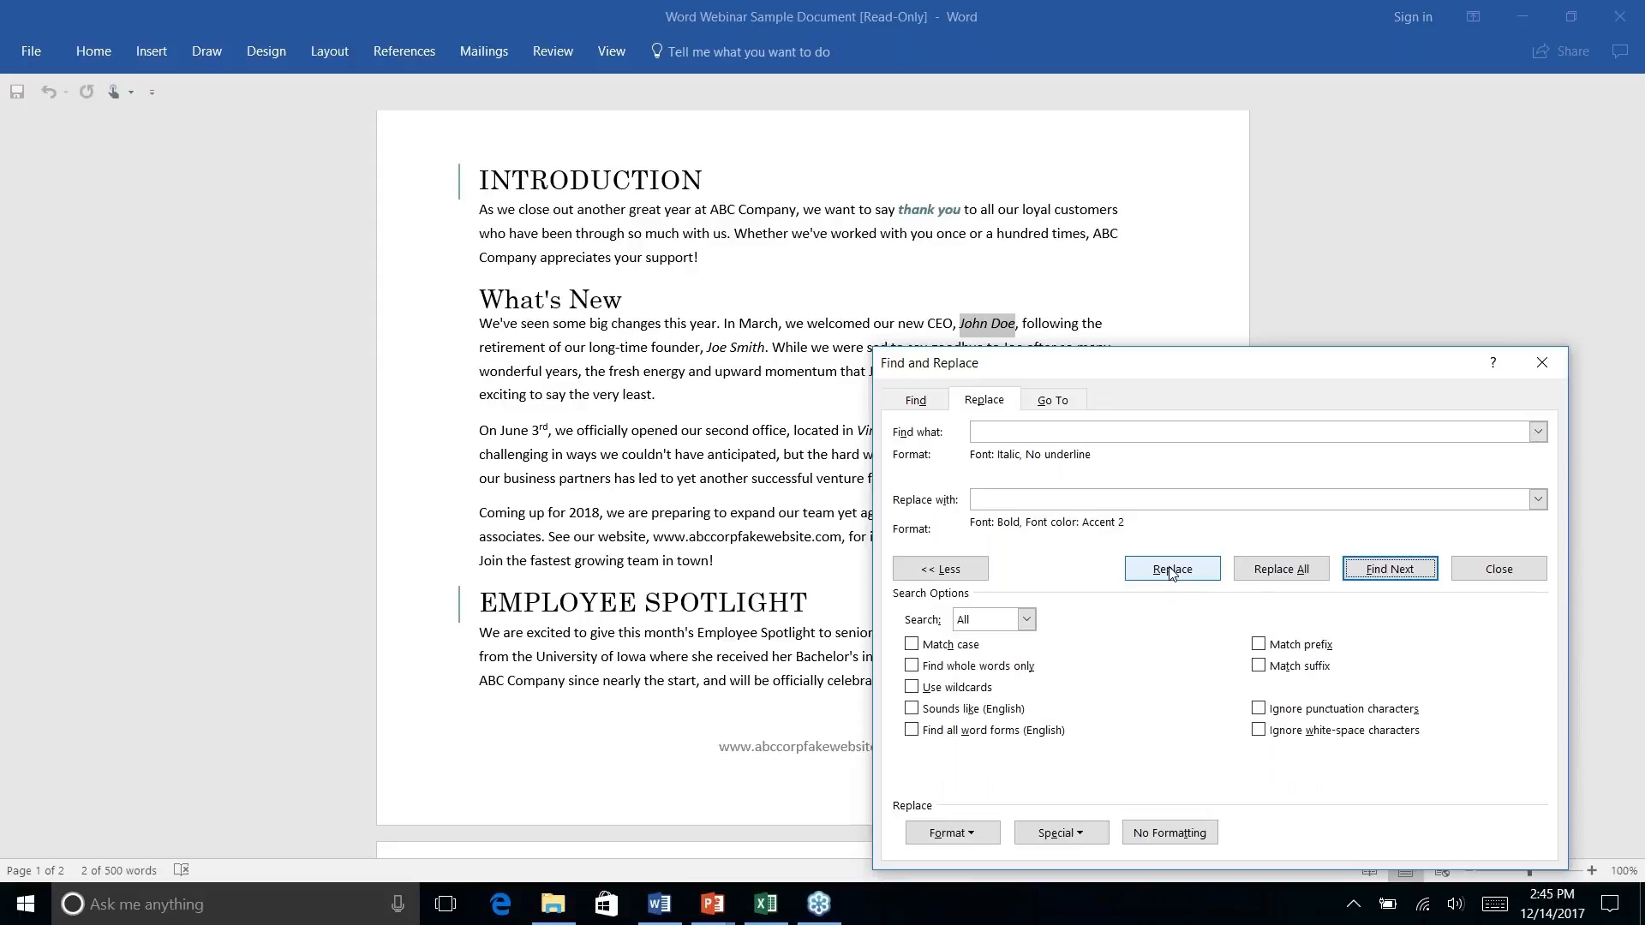
{"action": "left_click", "coordinate": [1281, 570]}
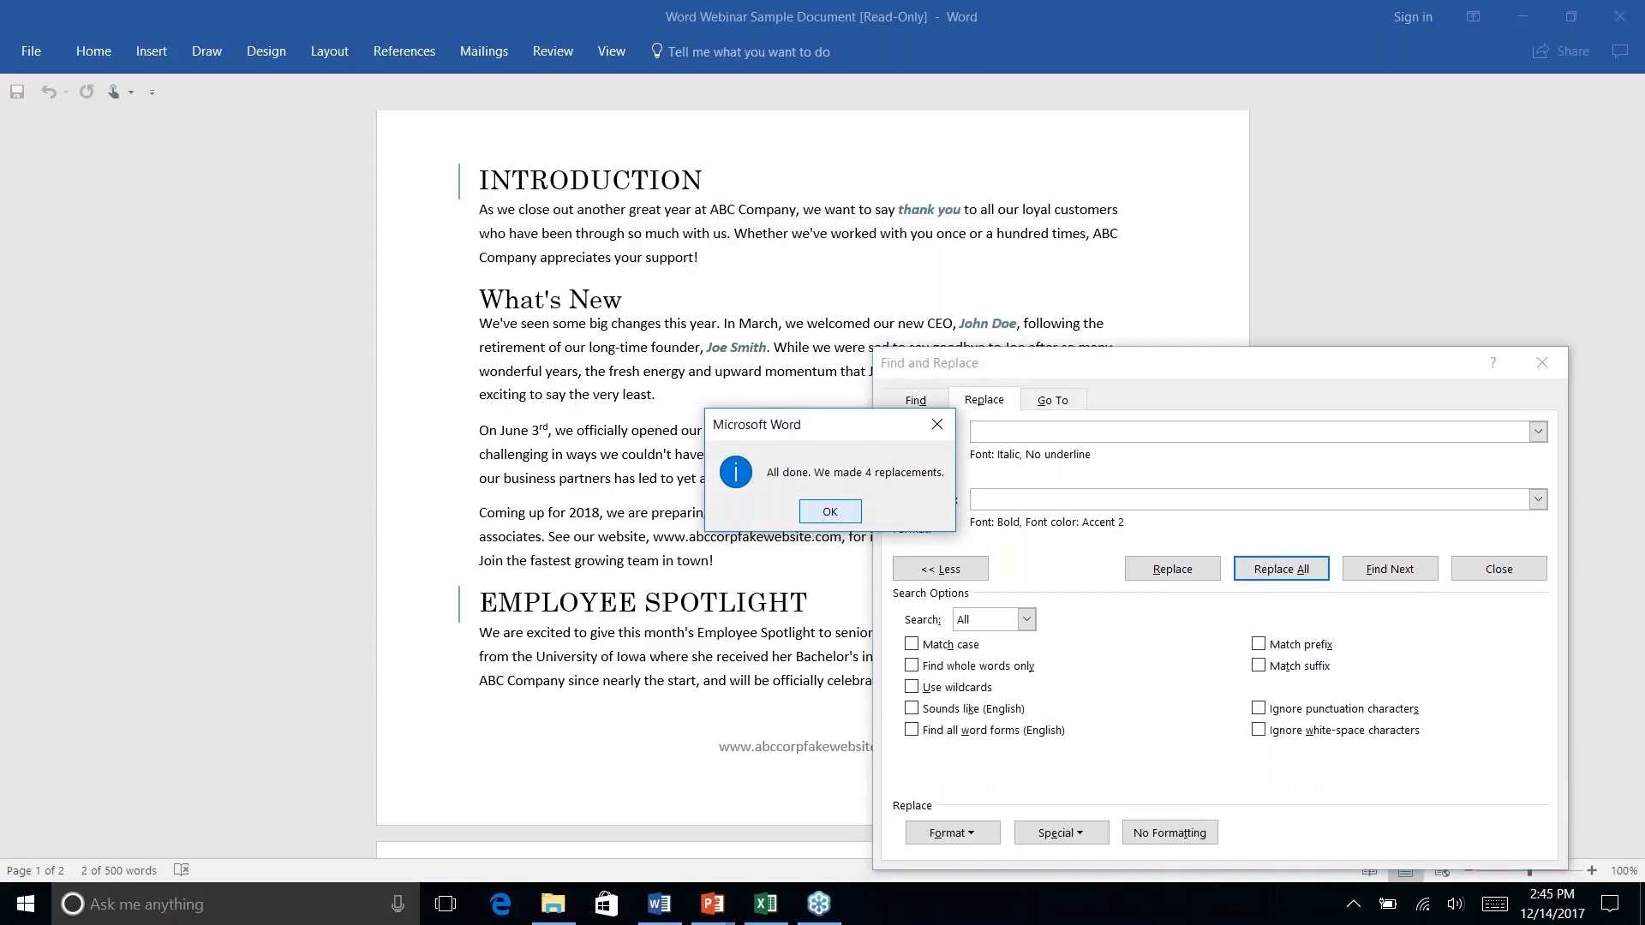
{"action": "left_click", "coordinate": [830, 511]}
{"action": "left_click", "coordinate": [1542, 363]}
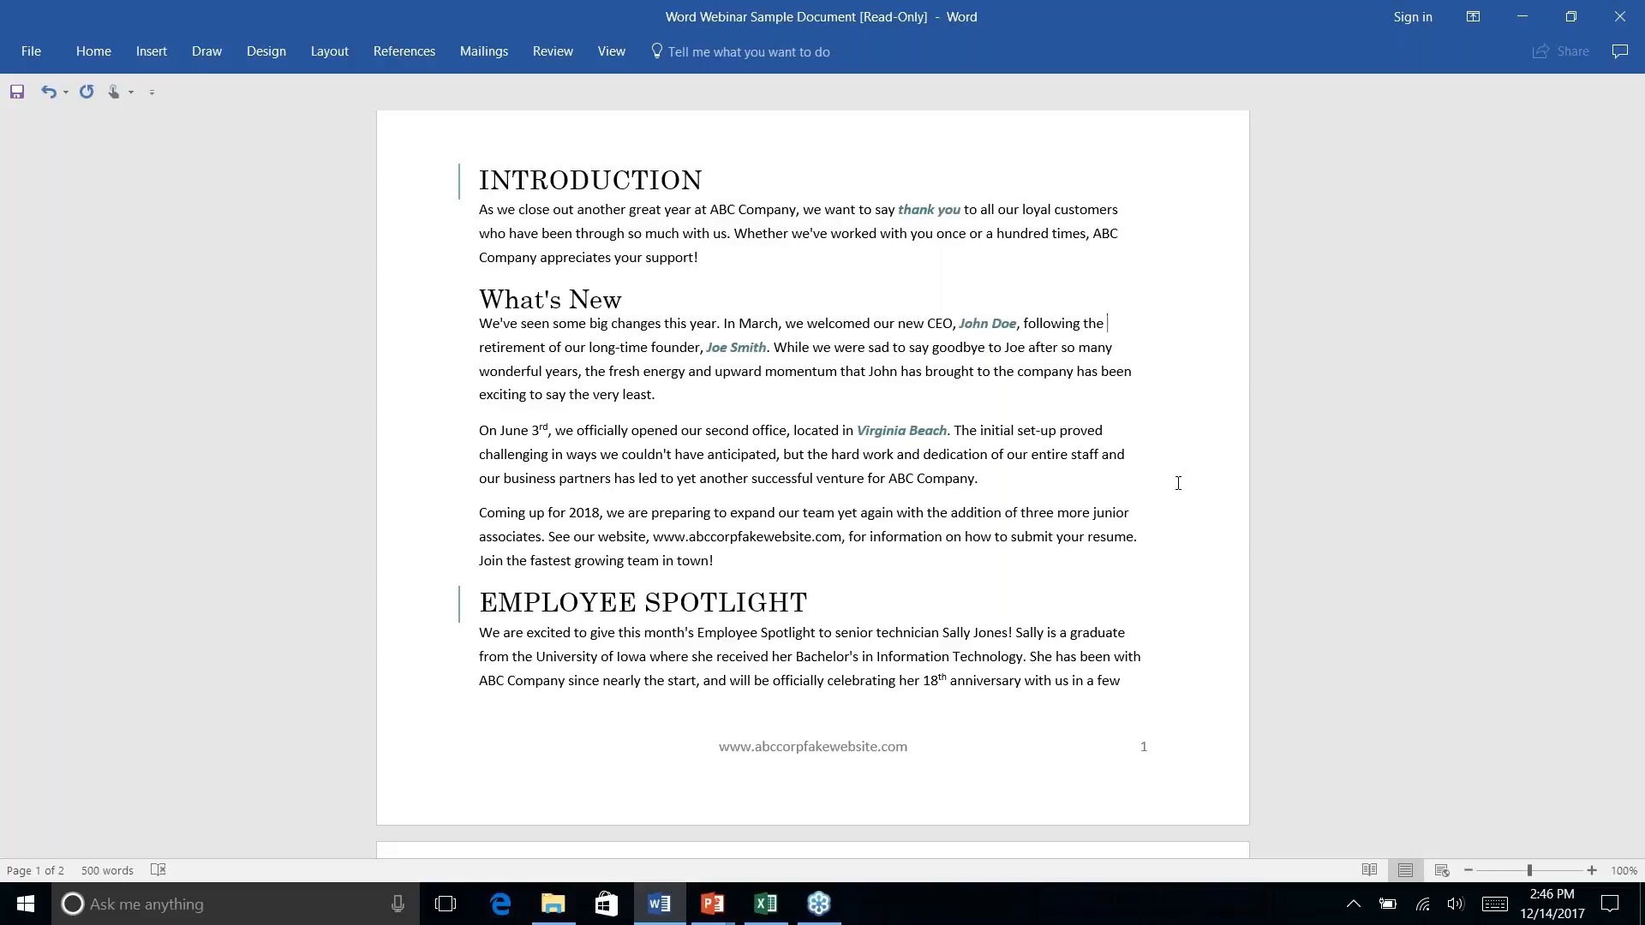
Switch to the PowerPoint slideshow to advance it to the AutoCorrect slide, and return to the Word document.
{"action": "key", "text": "alt+Tab"}
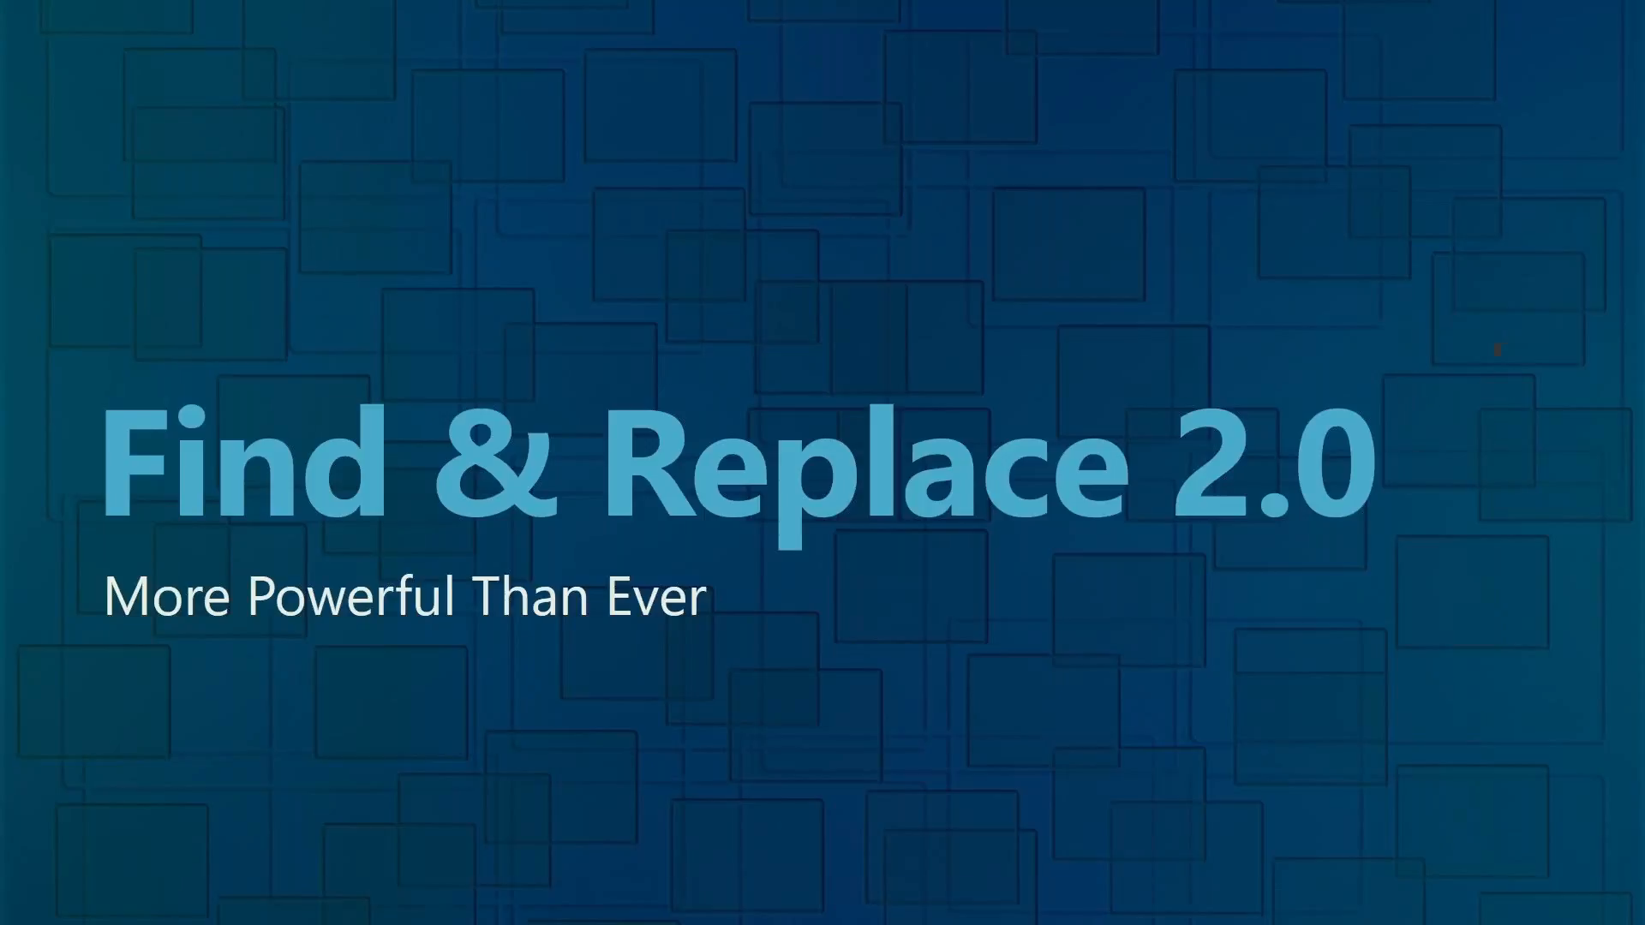
{"action": "key", "text": "Right"}
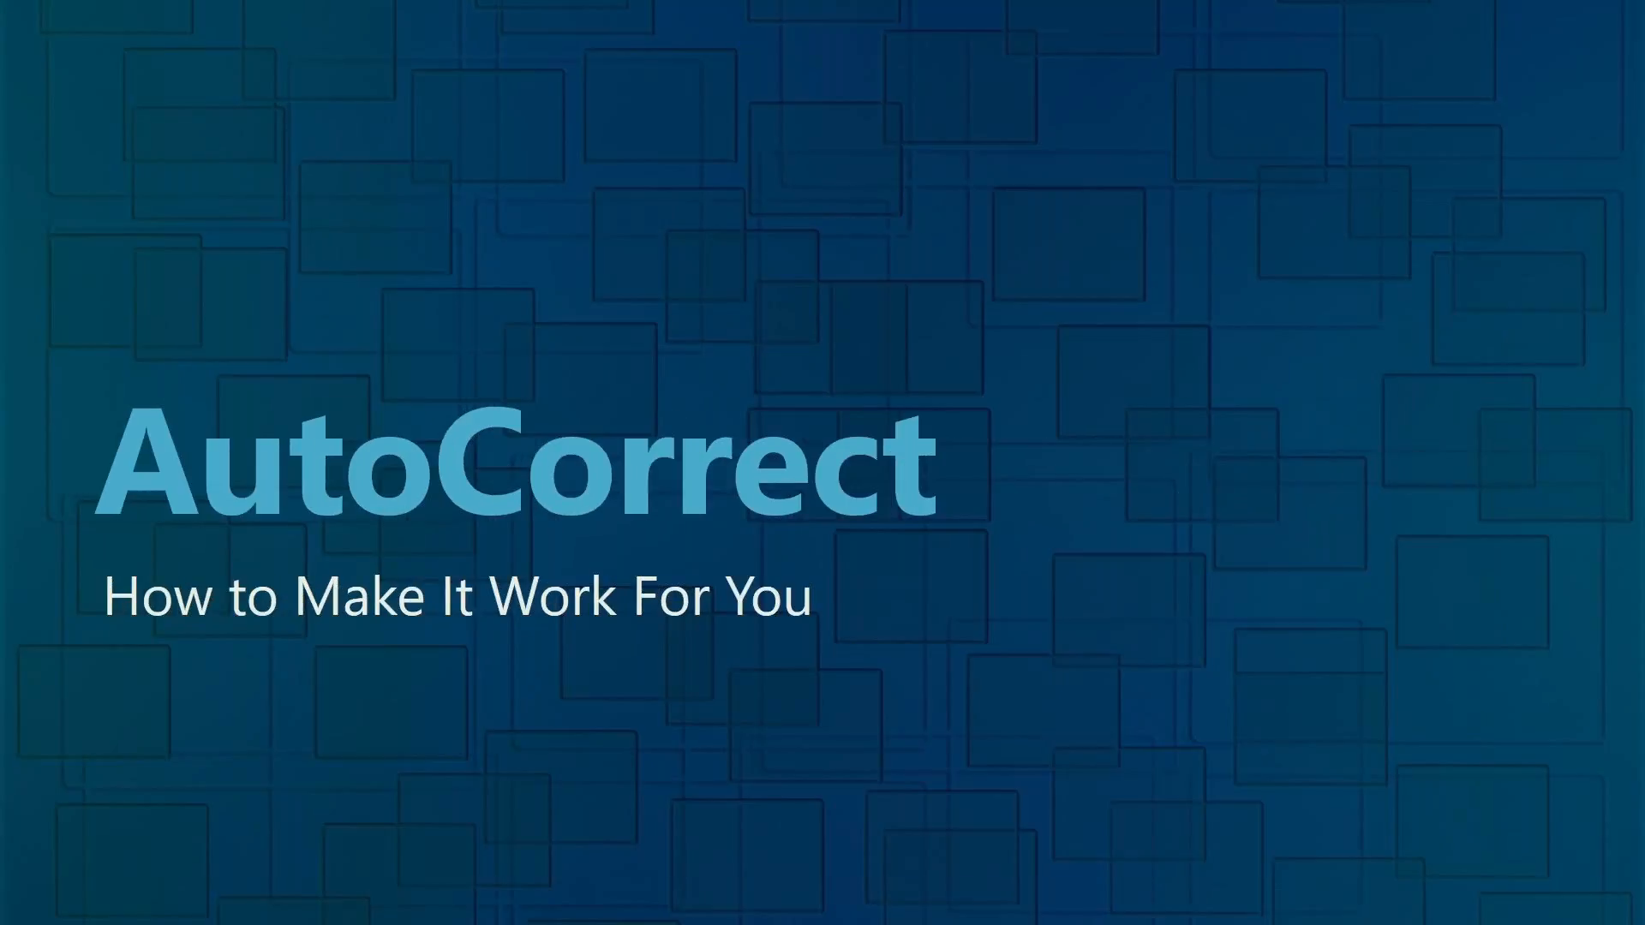
{"action": "key", "text": "alt+Tab"}
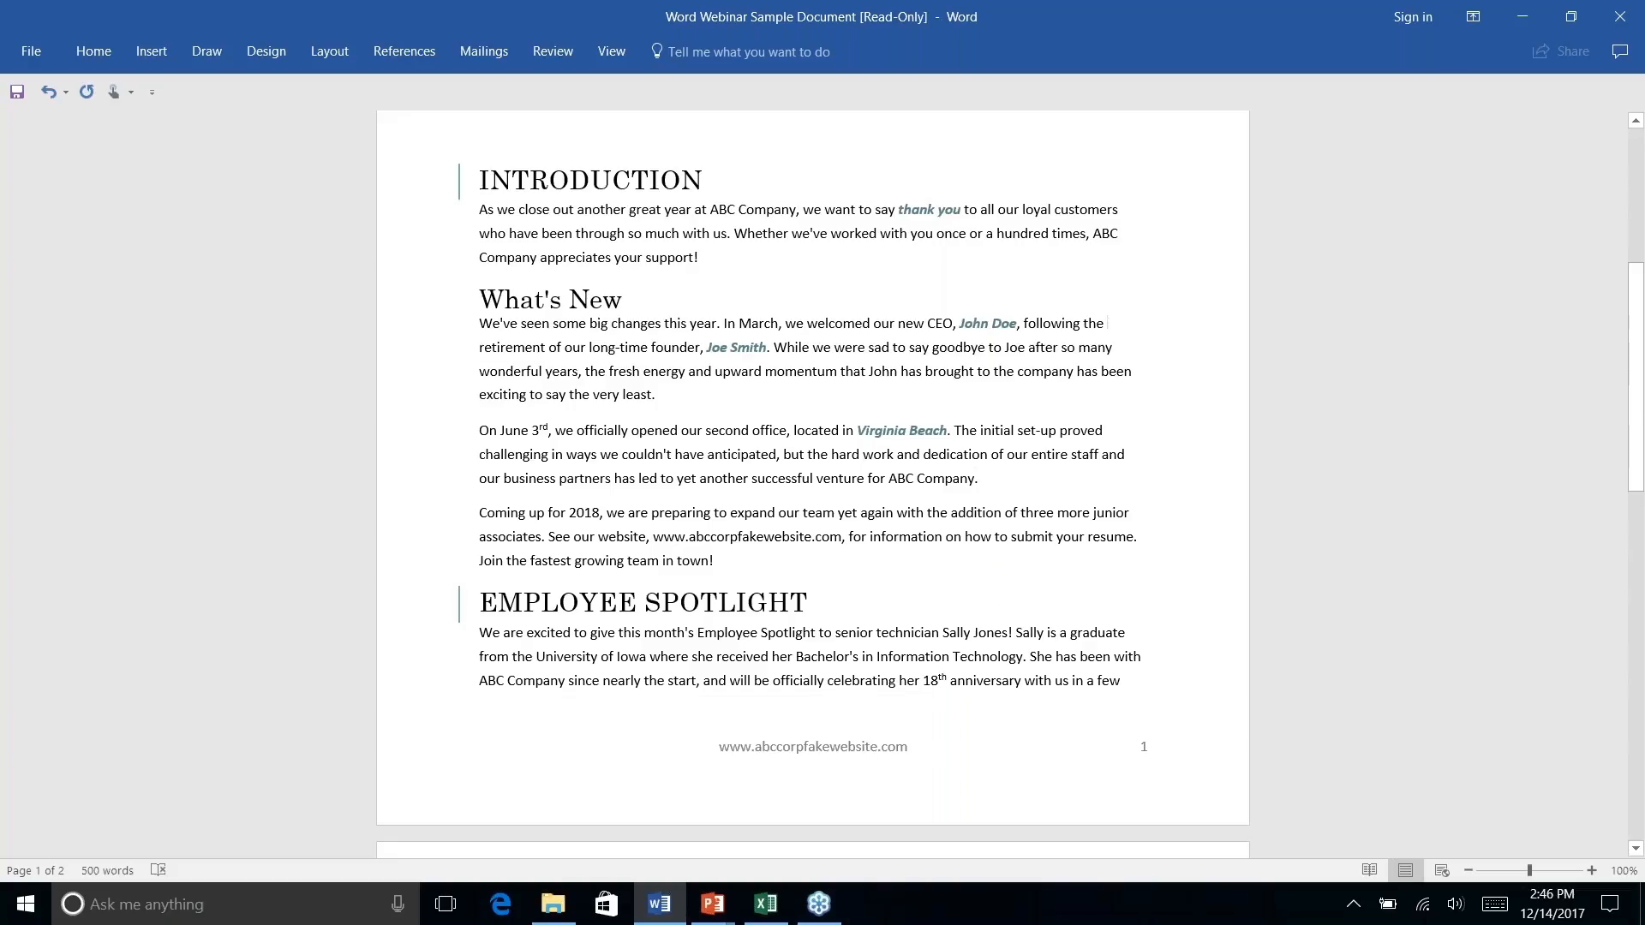
{"action": "key", "text": "alt+Tab"}
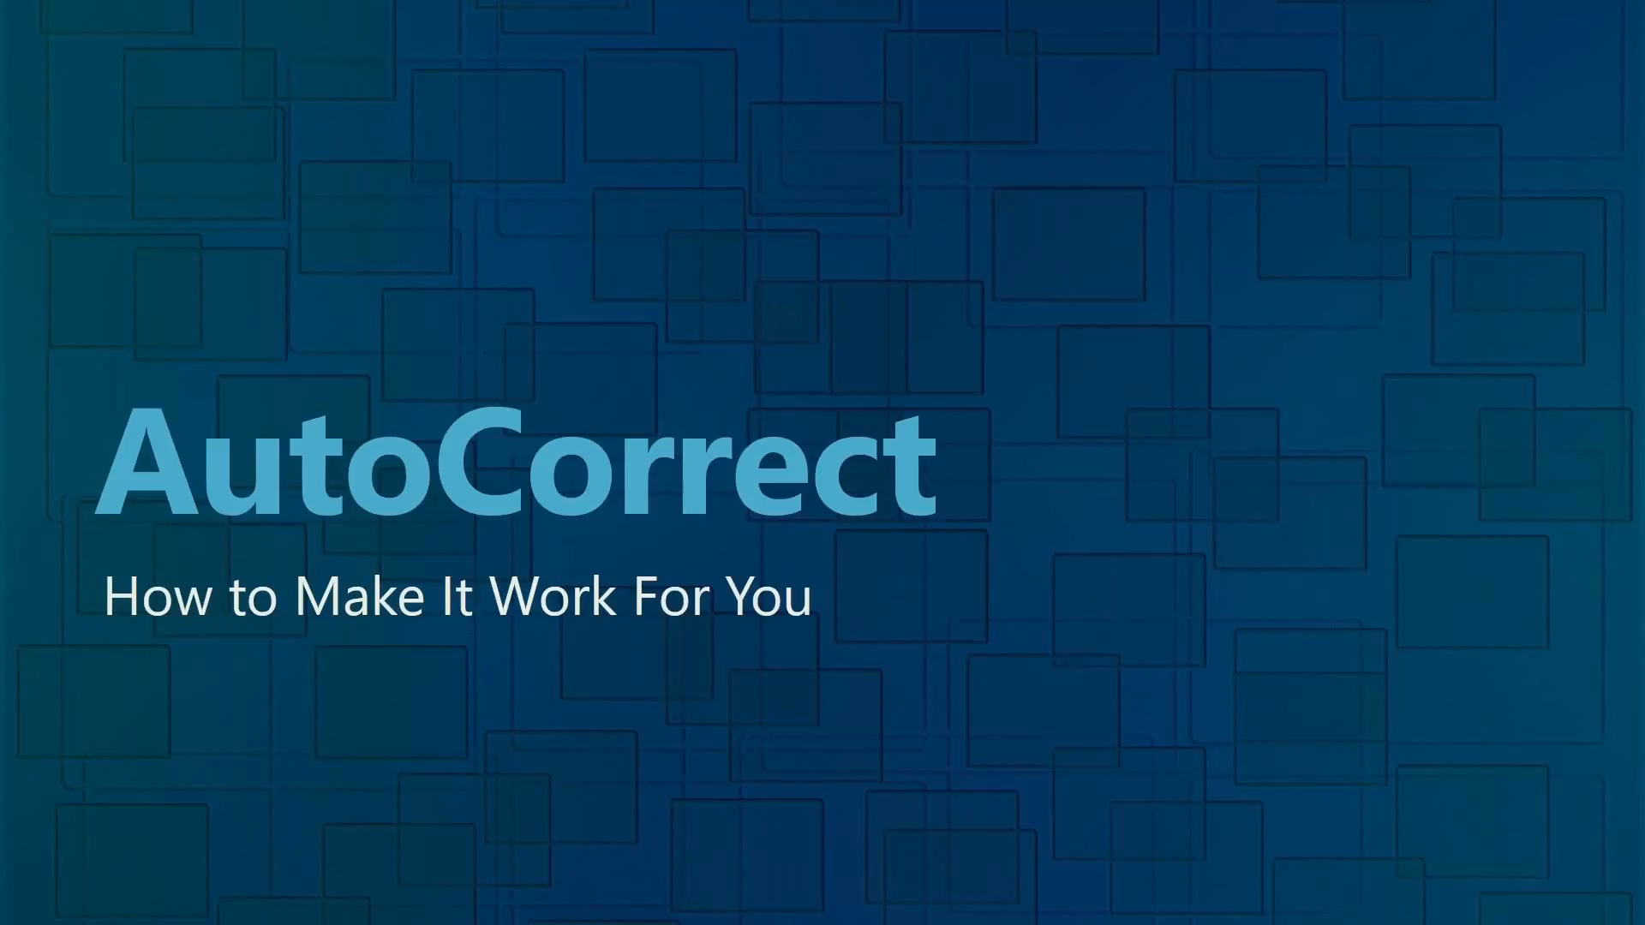
{"action": "key", "text": "alt+Tab"}
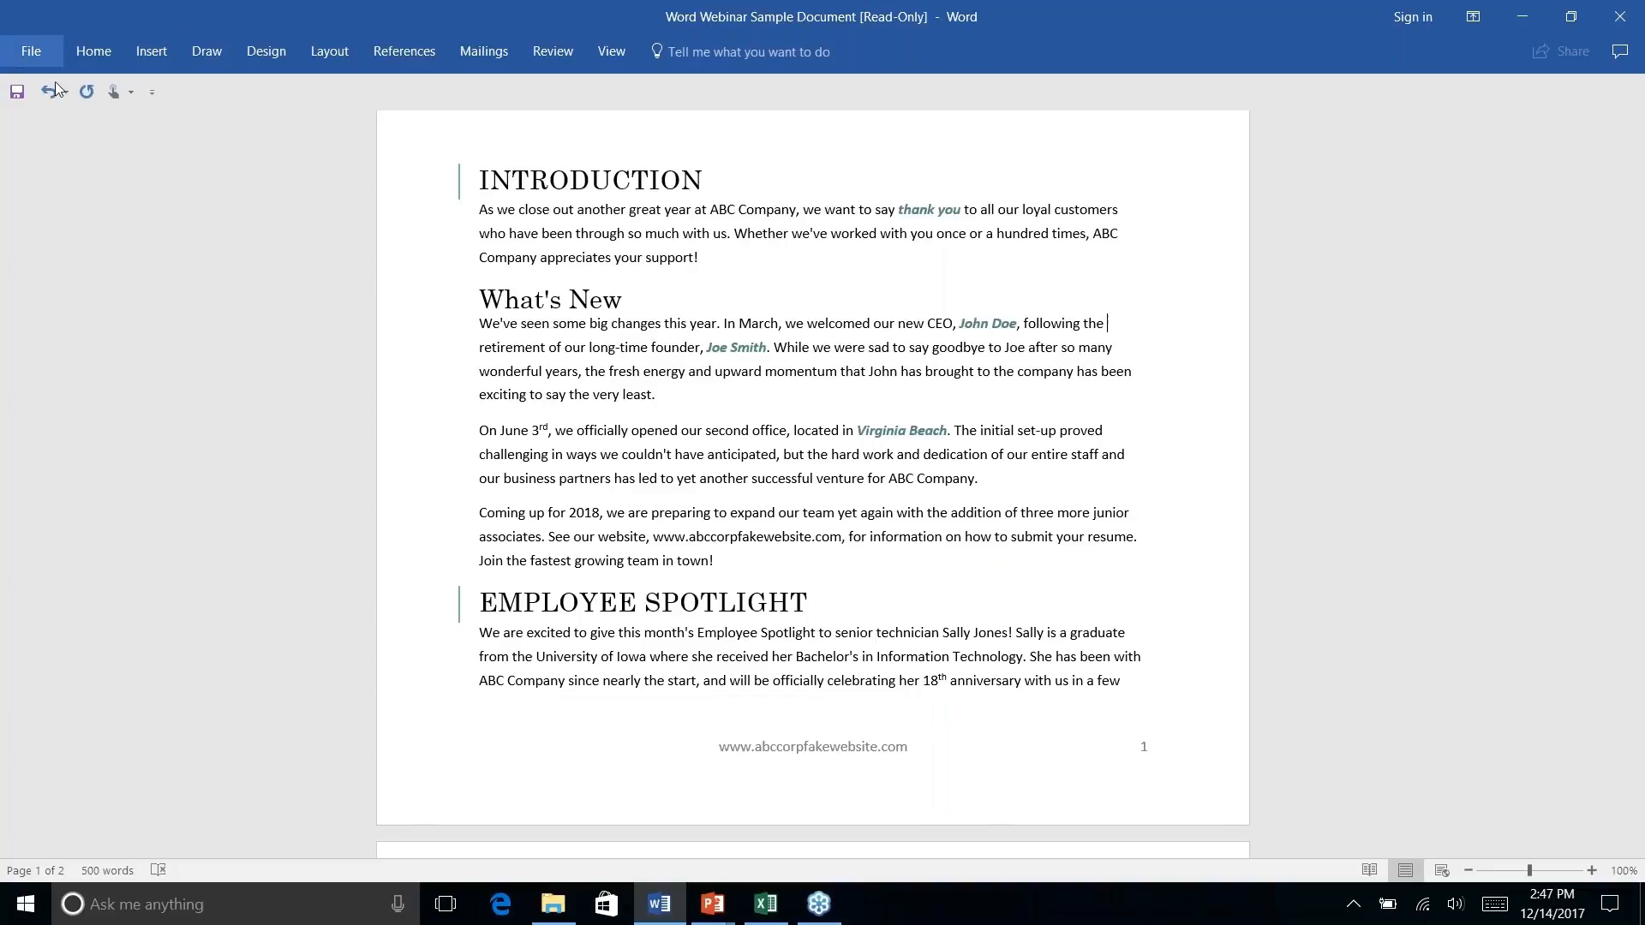
Misspell "anticipated" in the second What's New paragraph by deleting its letter "p".
{"action": "left_click", "coordinate": [648, 431]}
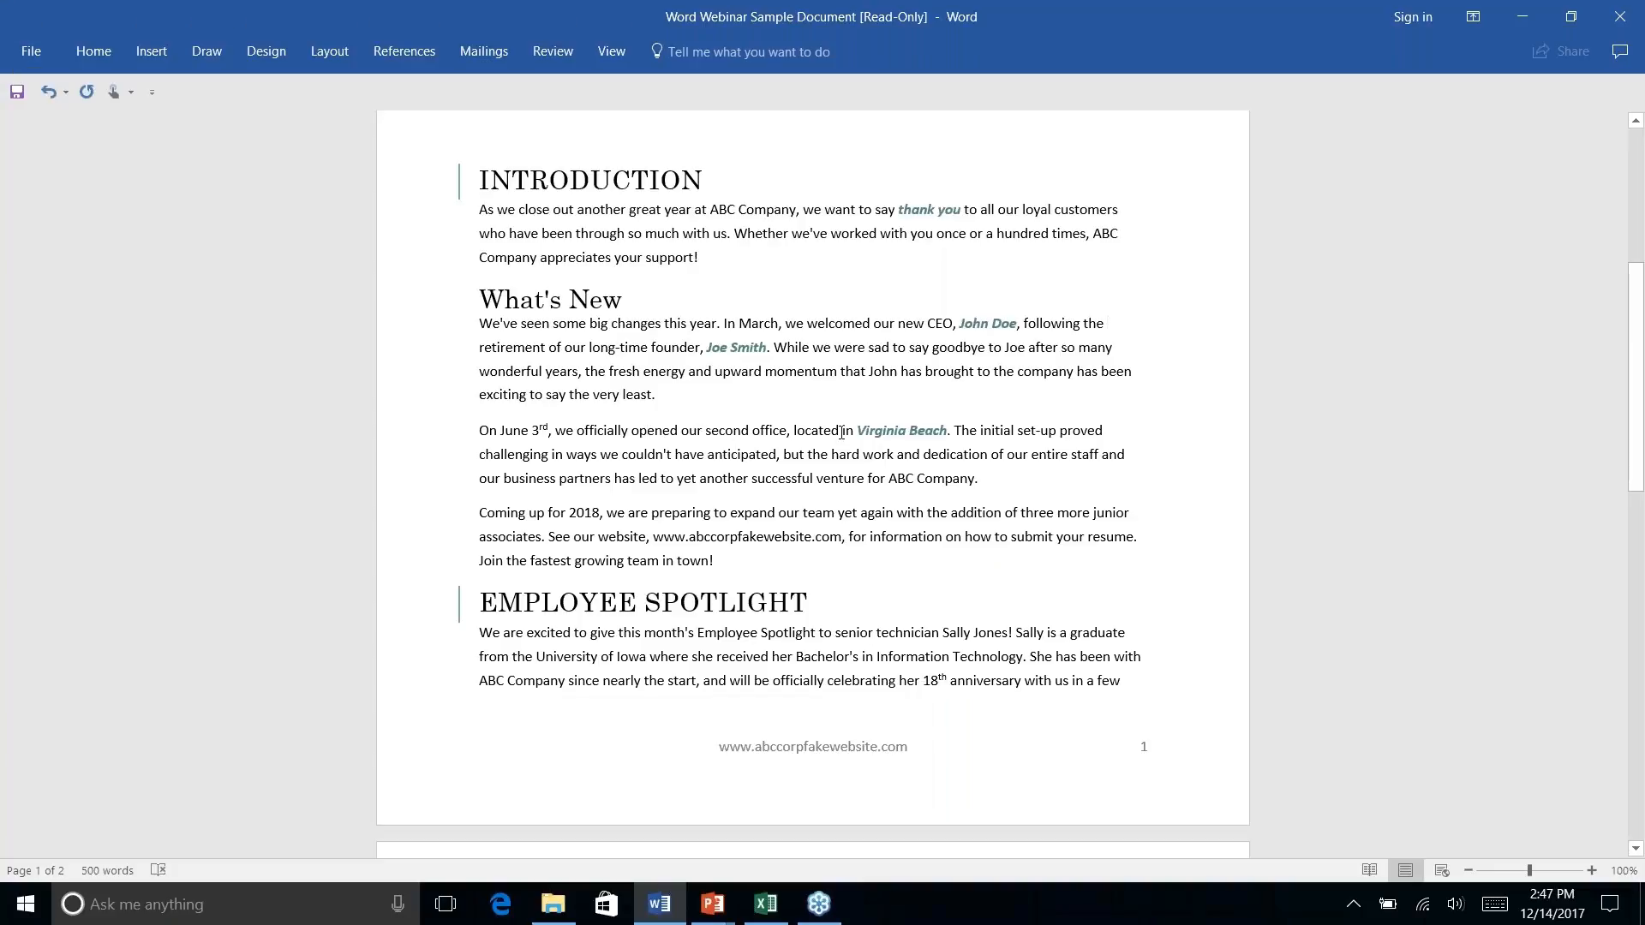
{"action": "left_click", "coordinate": [747, 460]}
{"action": "key", "text": "BackSpace"}
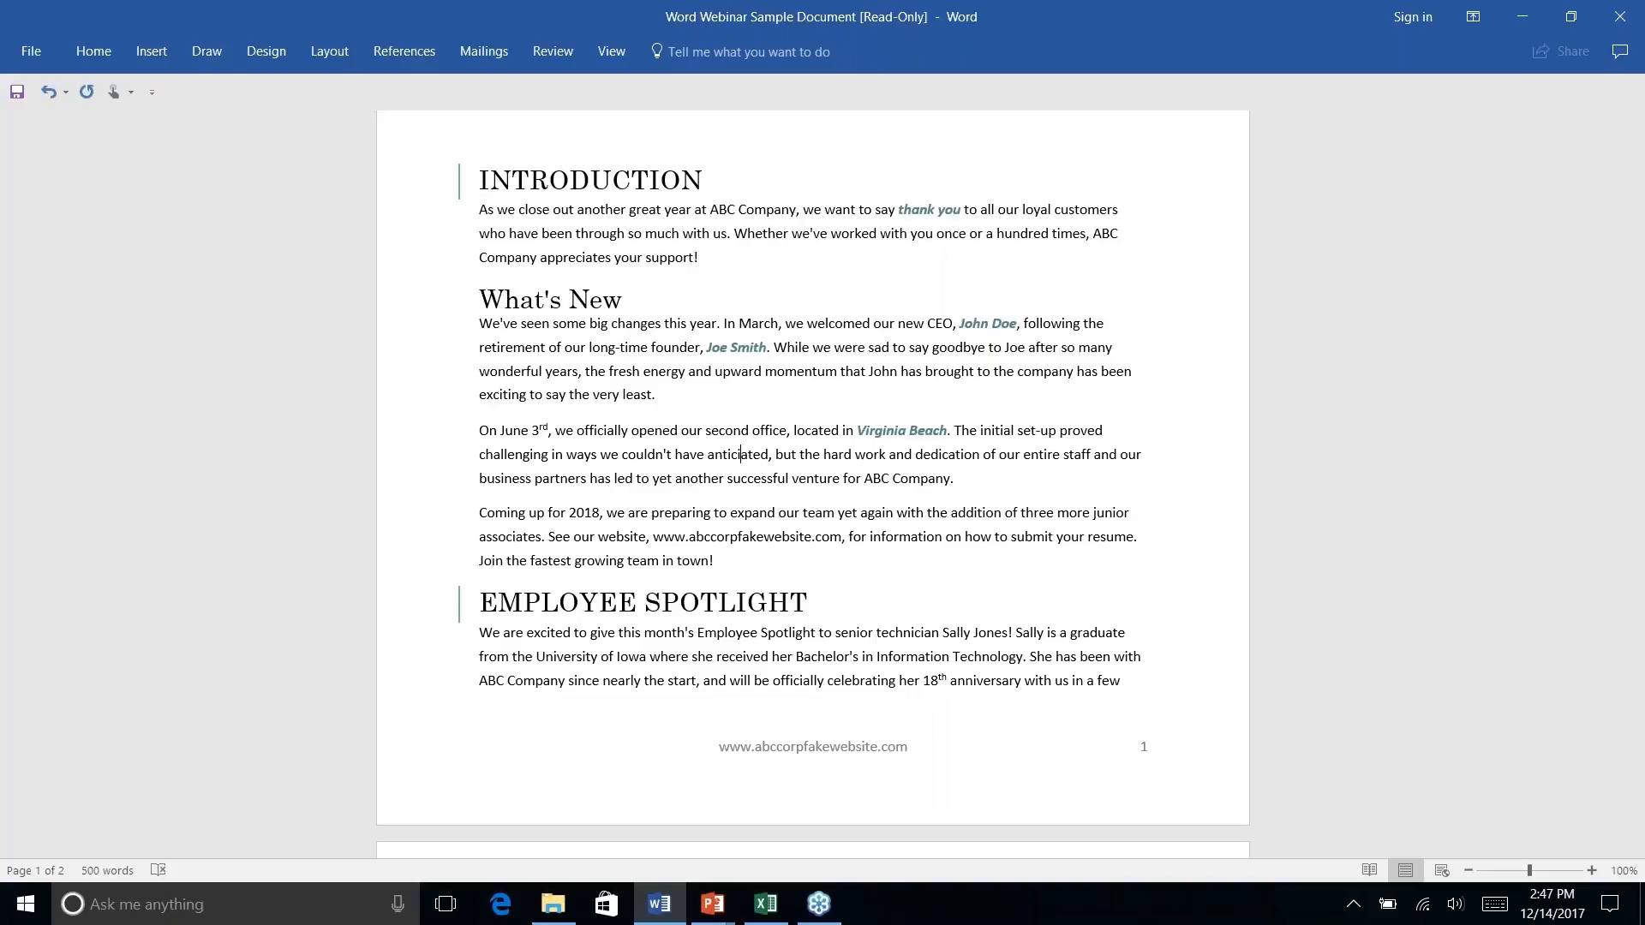
View the AutoCorrect options through the spelling suggestion for the misspelled word, and close them without changes.
{"action": "right_click", "coordinate": [742, 454]}
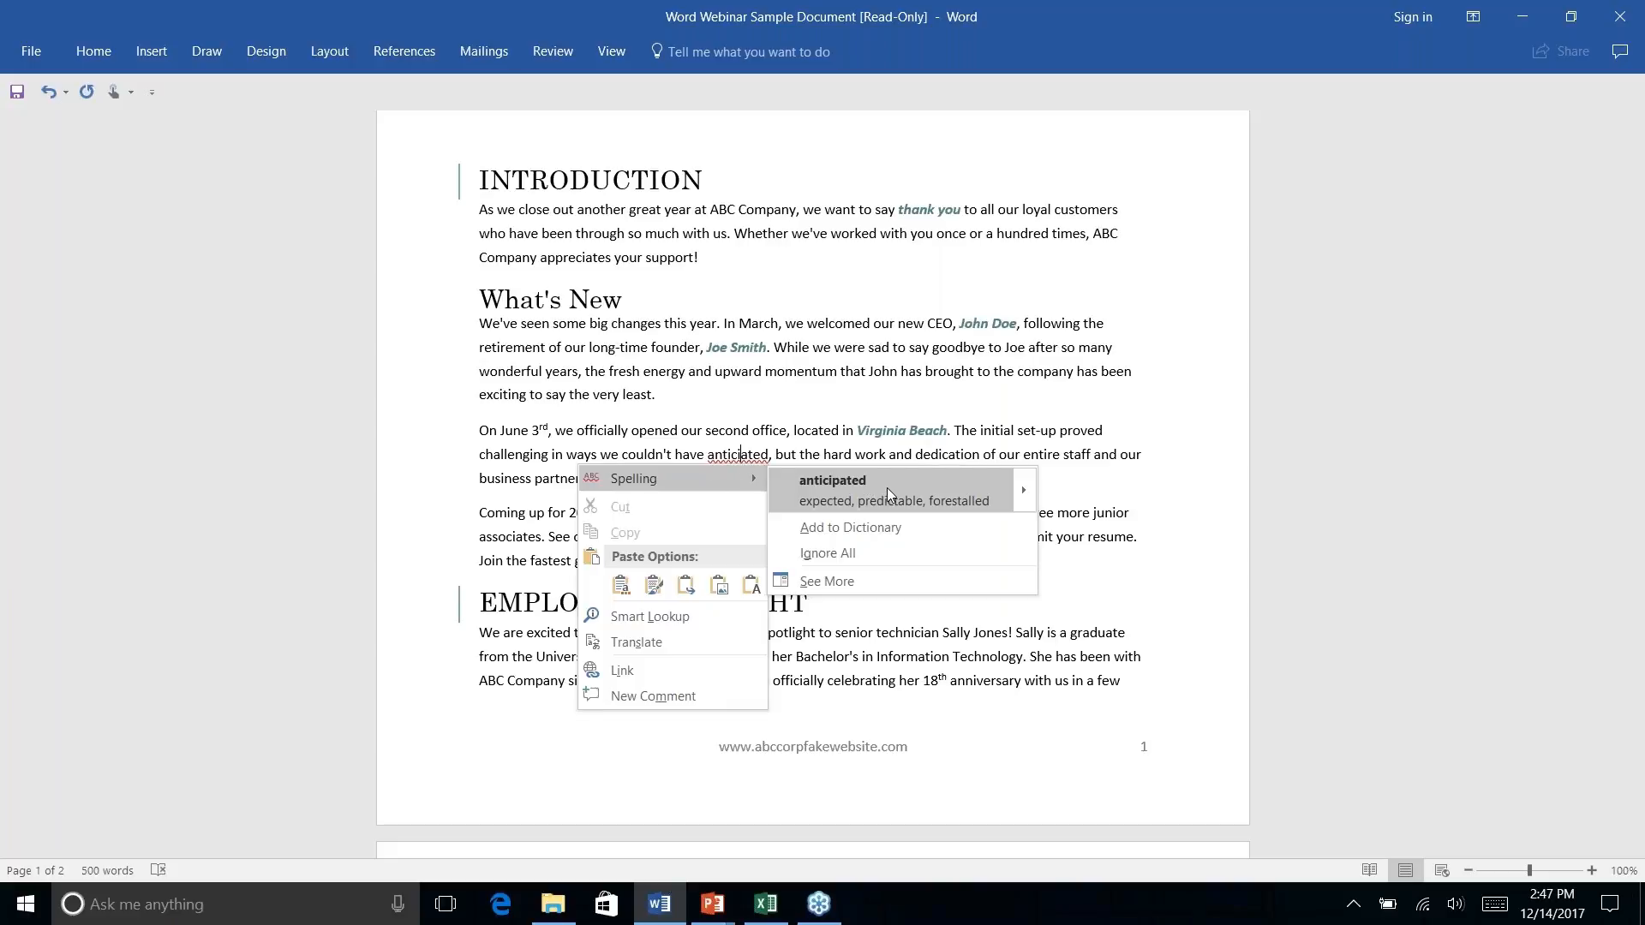
{"action": "mouse_move", "coordinate": [1026, 490]}
{"action": "mouse_move", "coordinate": [1025, 491]}
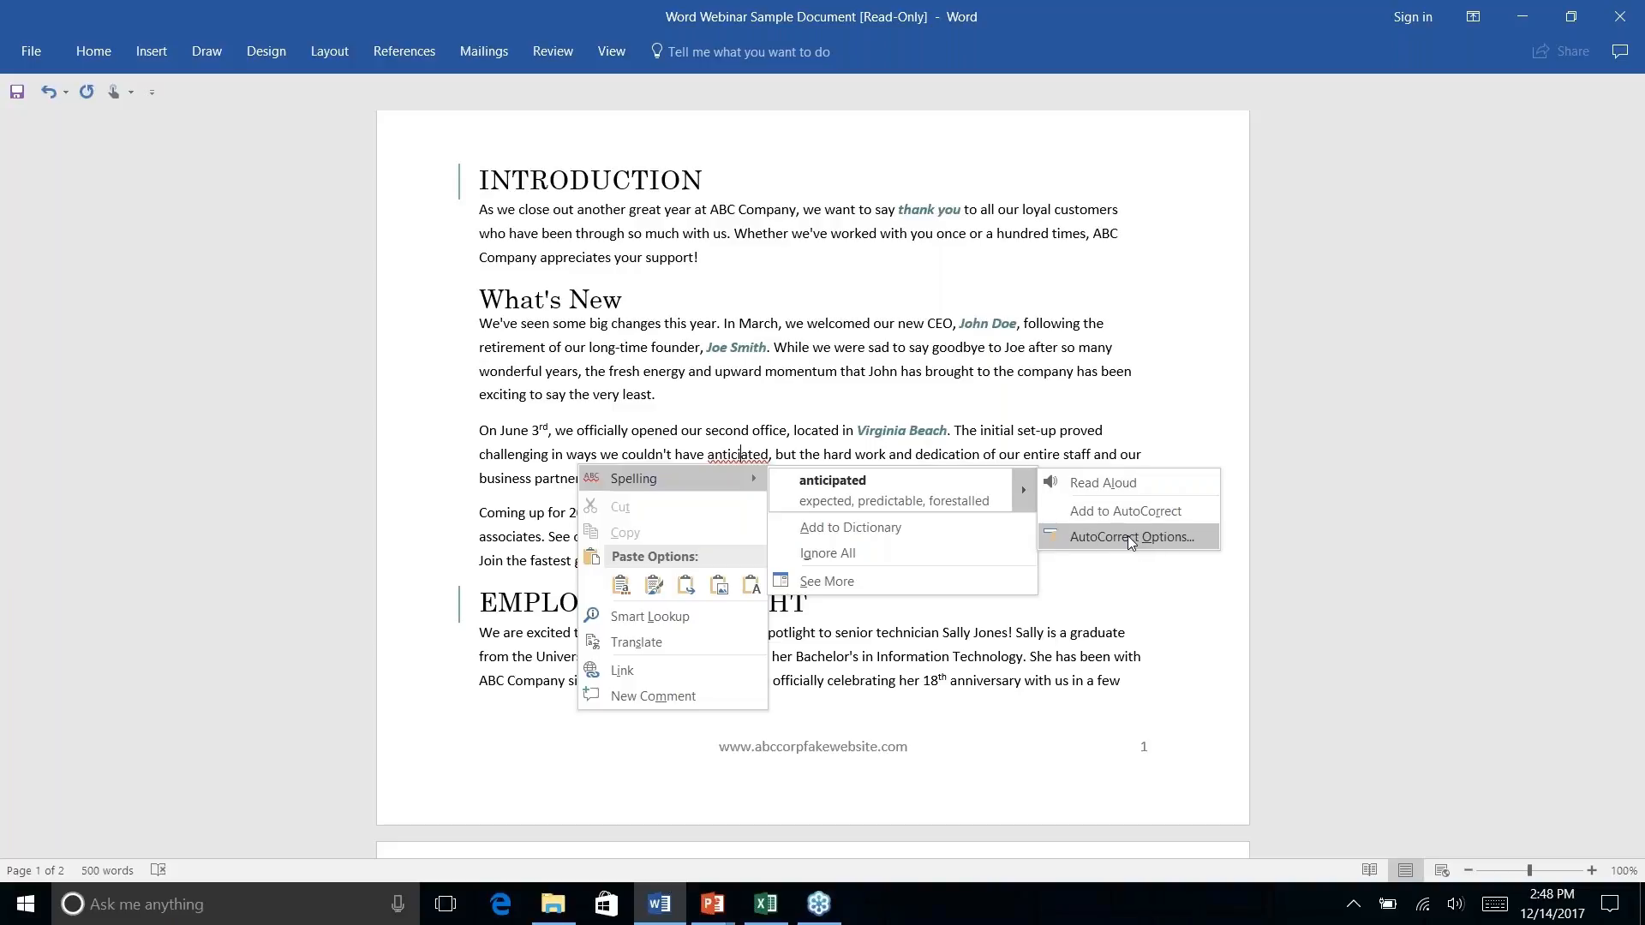
{"action": "left_click", "coordinate": [1132, 536]}
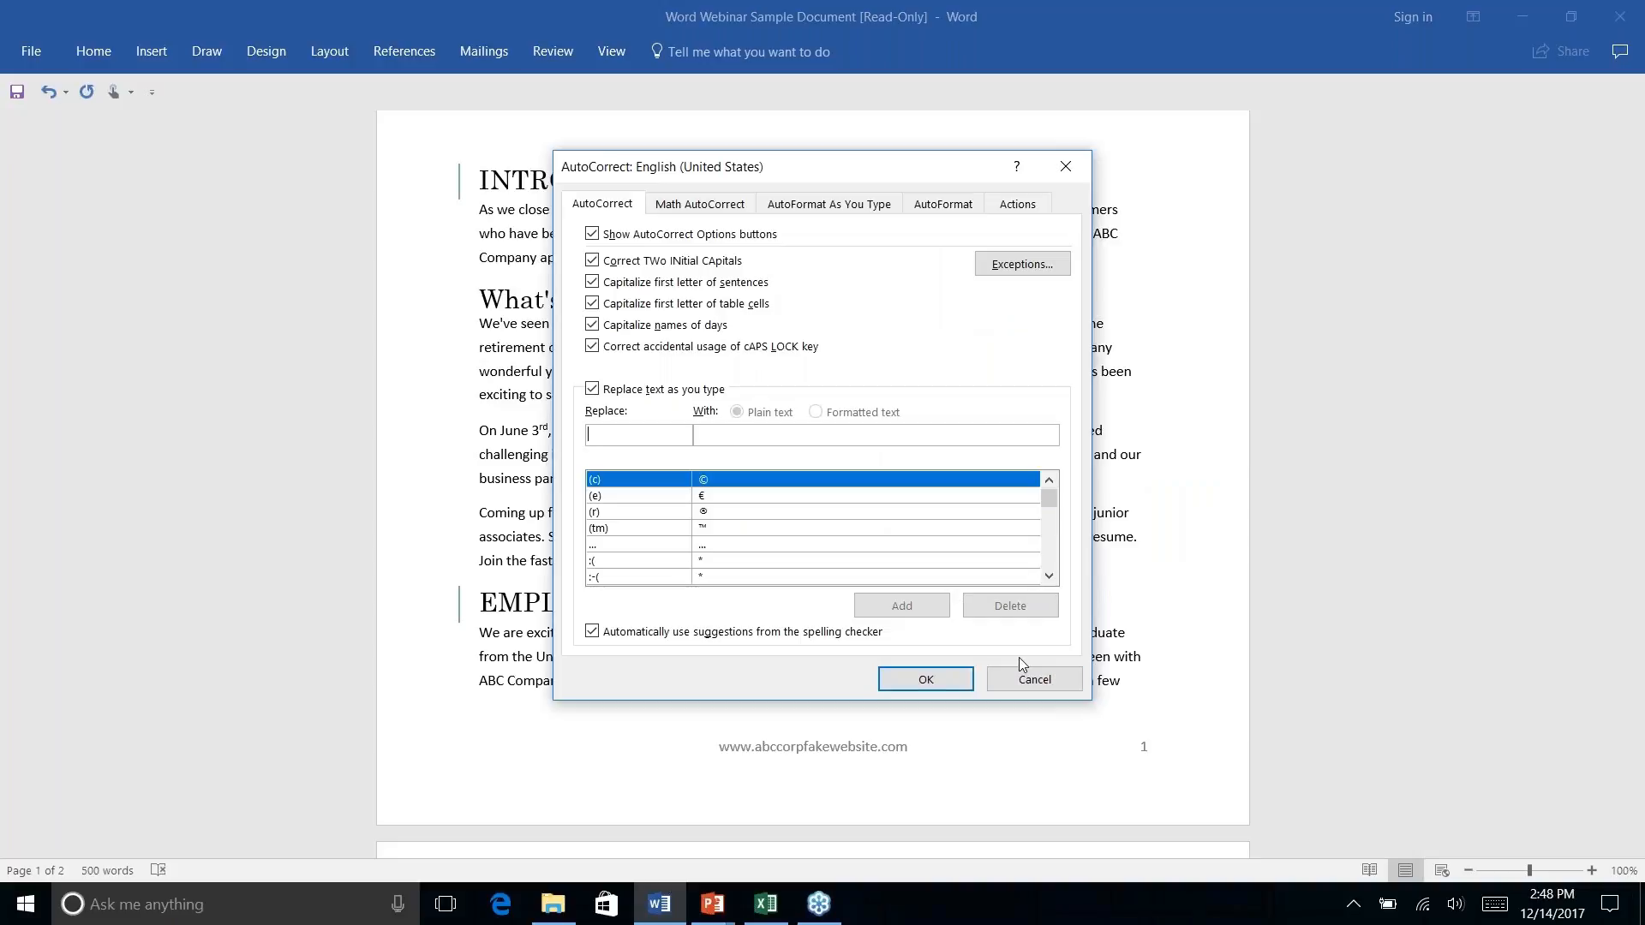
{"action": "left_click", "coordinate": [1025, 686]}
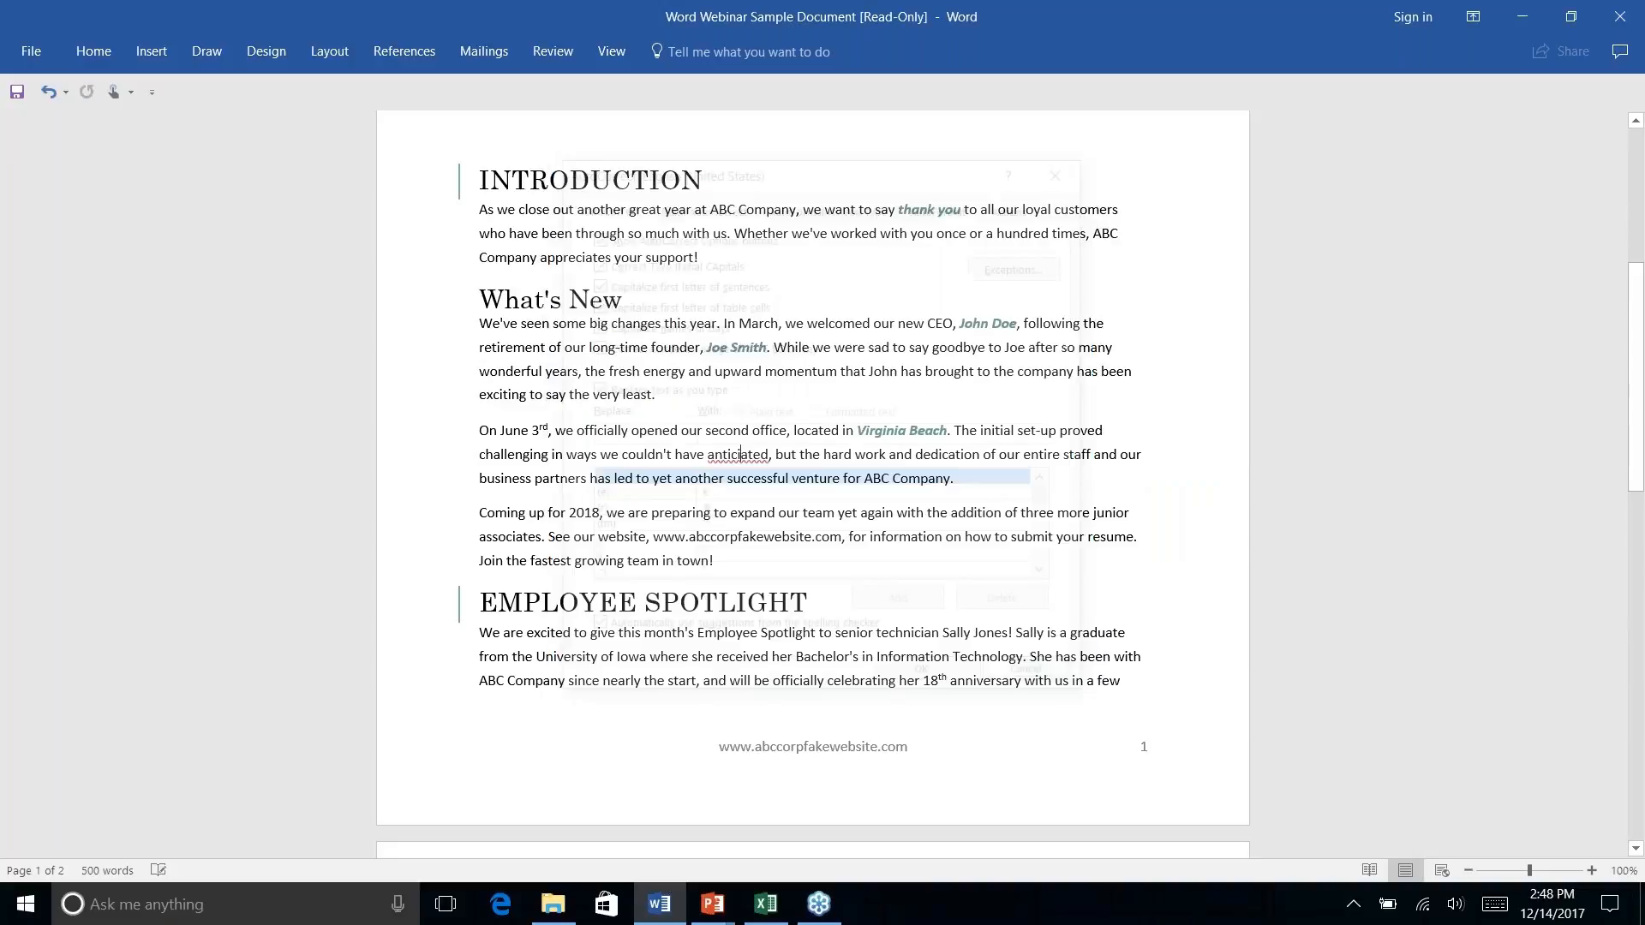
Open the Proofing settings in Word Options and review the spelling and grammar correction settings.
{"action": "left_click", "coordinate": [38, 53]}
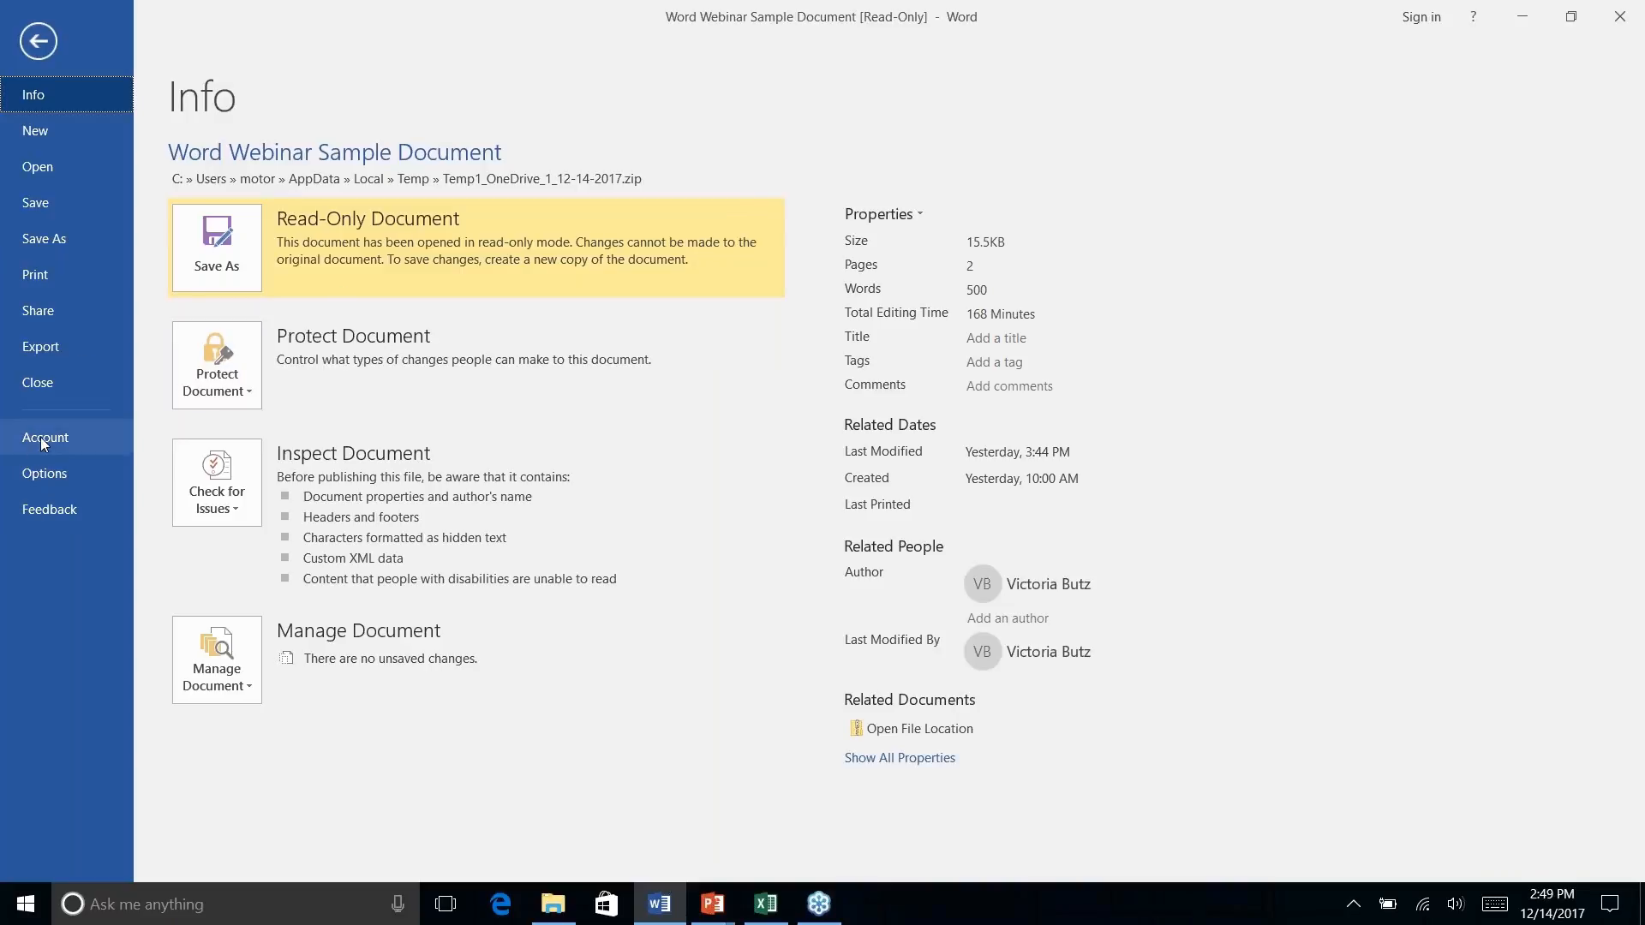
{"action": "left_click", "coordinate": [44, 474]}
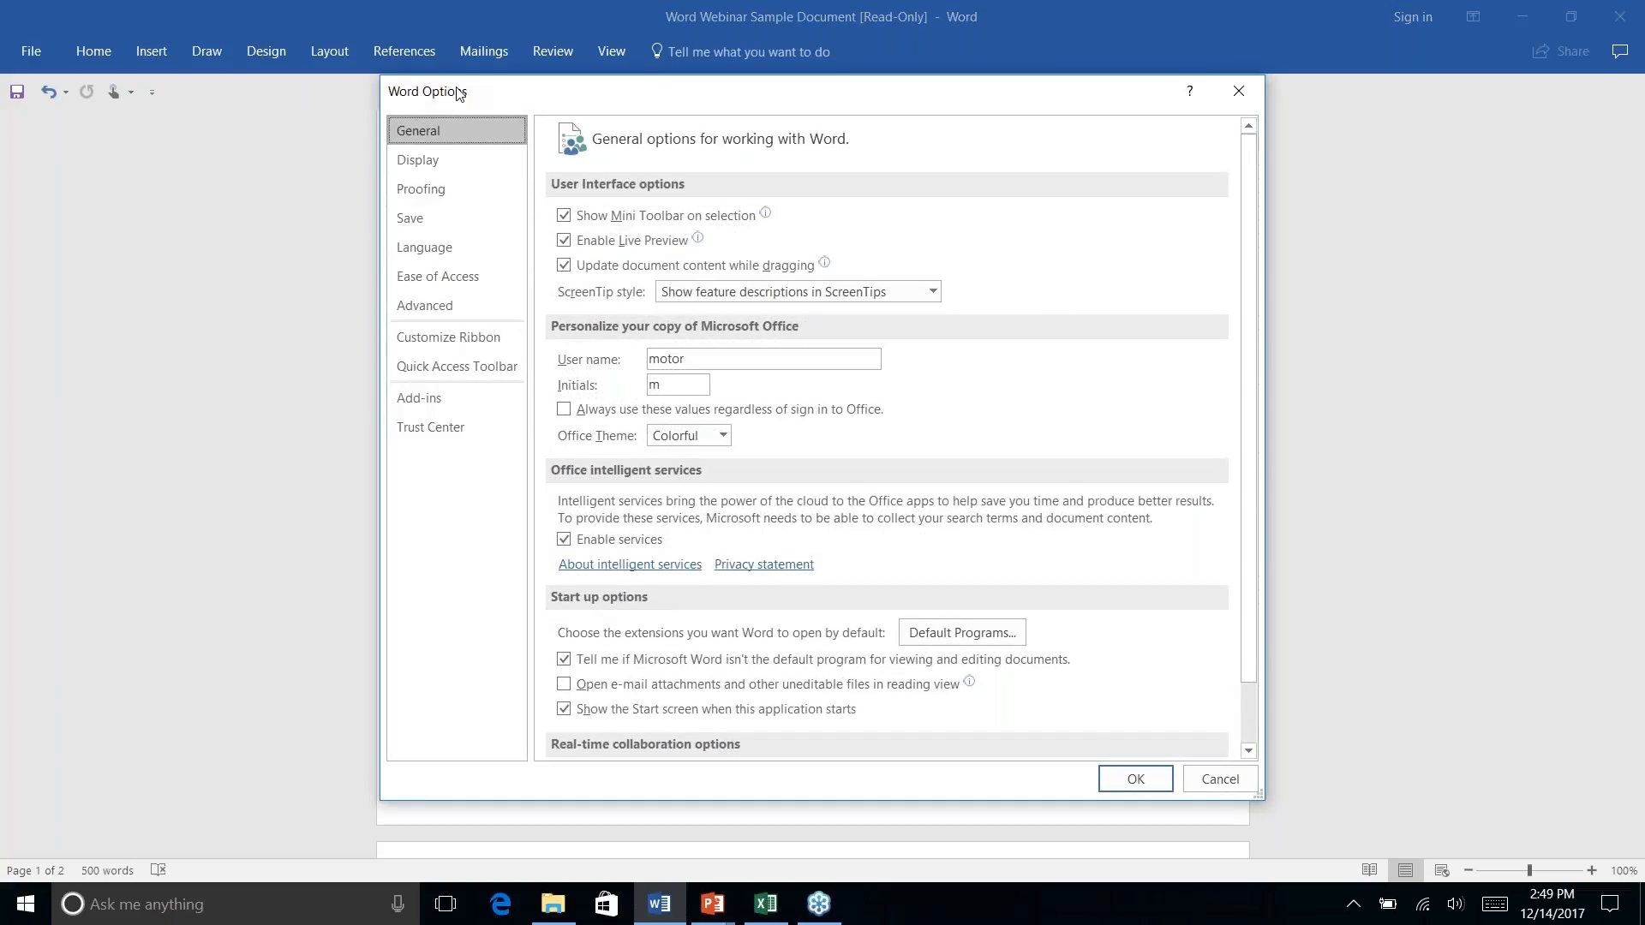
{"action": "left_click", "coordinate": [430, 193]}
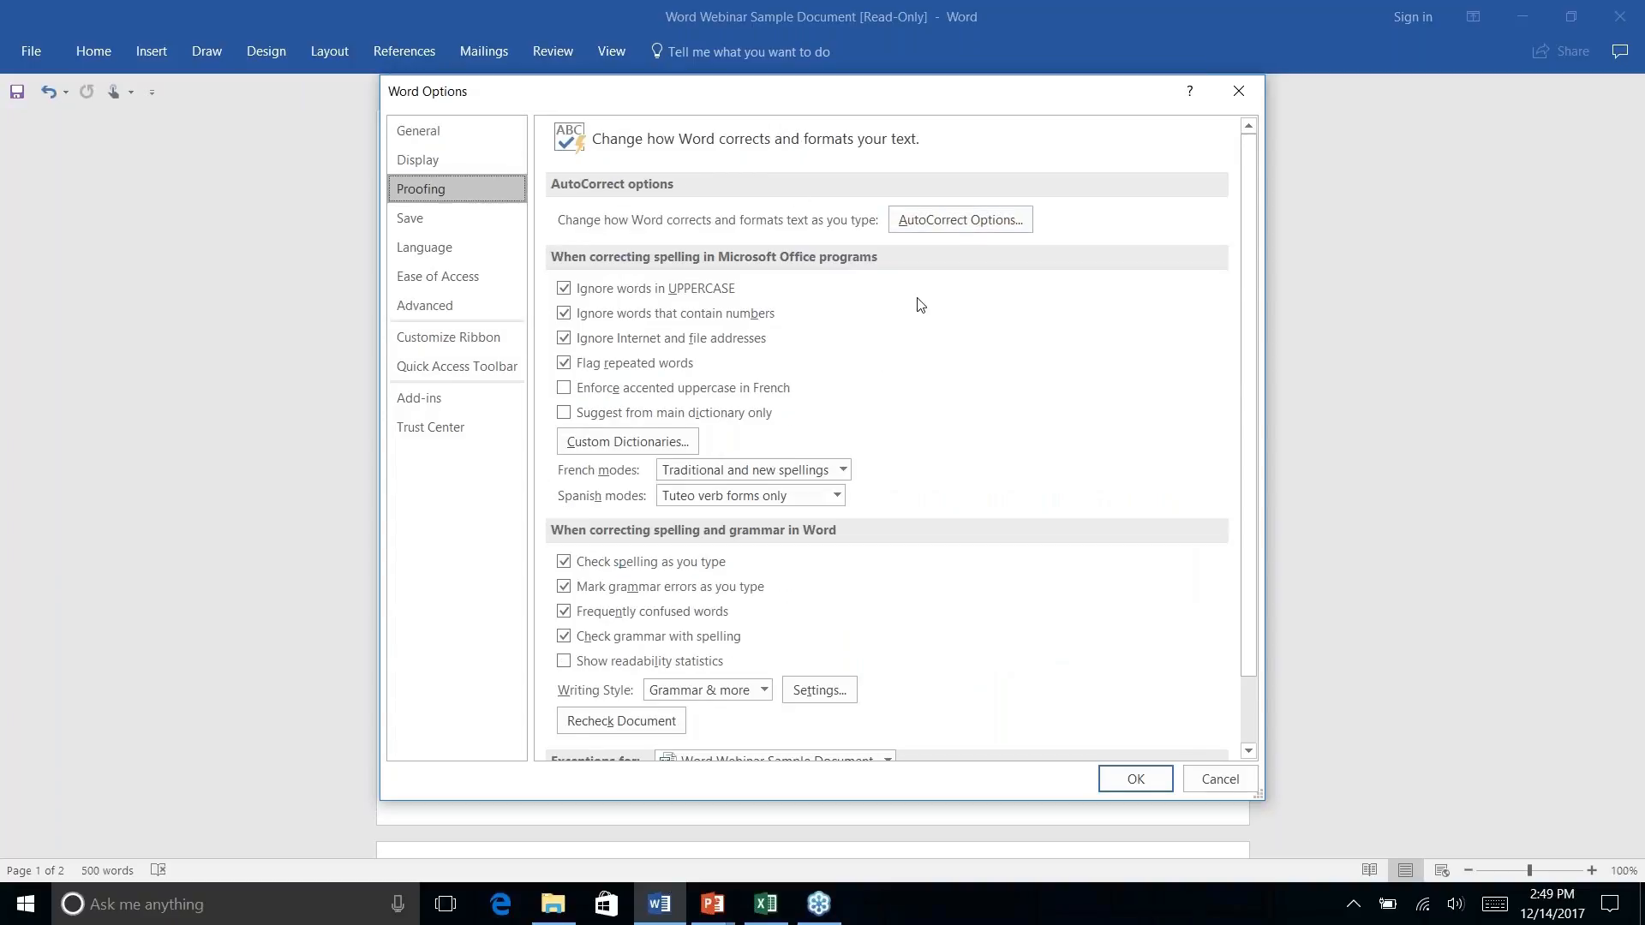
{"action": "scroll", "coordinate": [941, 310], "scroll_direction": "down", "scroll_amount": 1}
{"action": "scroll", "coordinate": [942, 309], "scroll_direction": "up", "scroll_amount": 1}
{"action": "scroll", "coordinate": [891, 338], "scroll_direction": "down", "scroll_amount": 3}
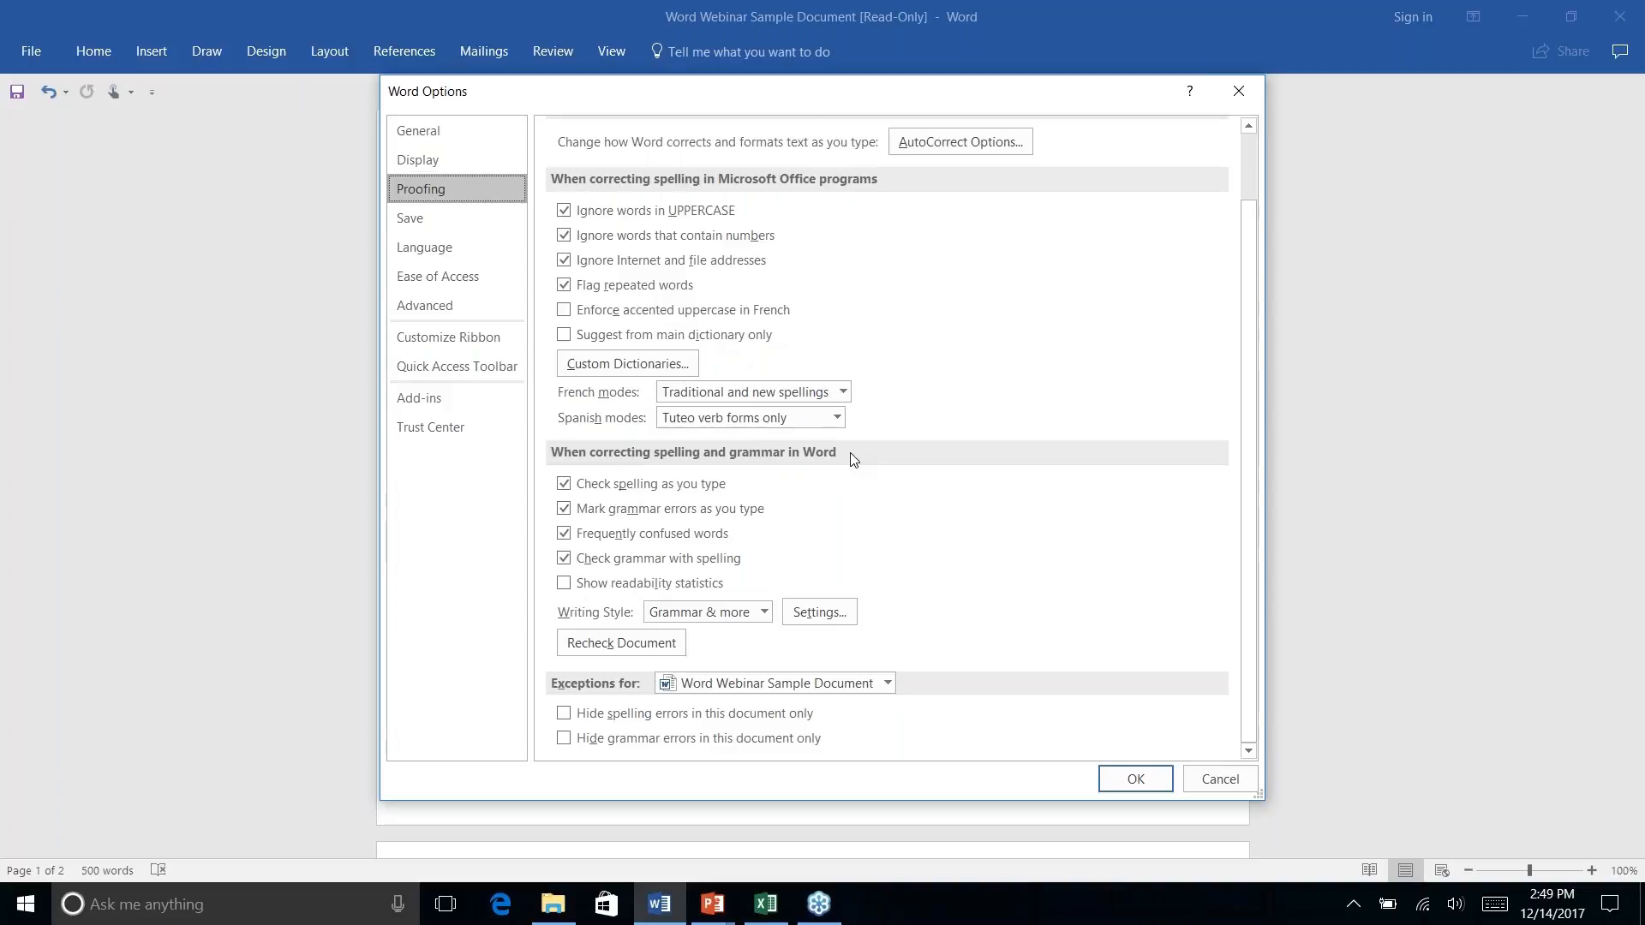
{"action": "scroll", "coordinate": [853, 461], "scroll_direction": "up", "scroll_amount": 3}
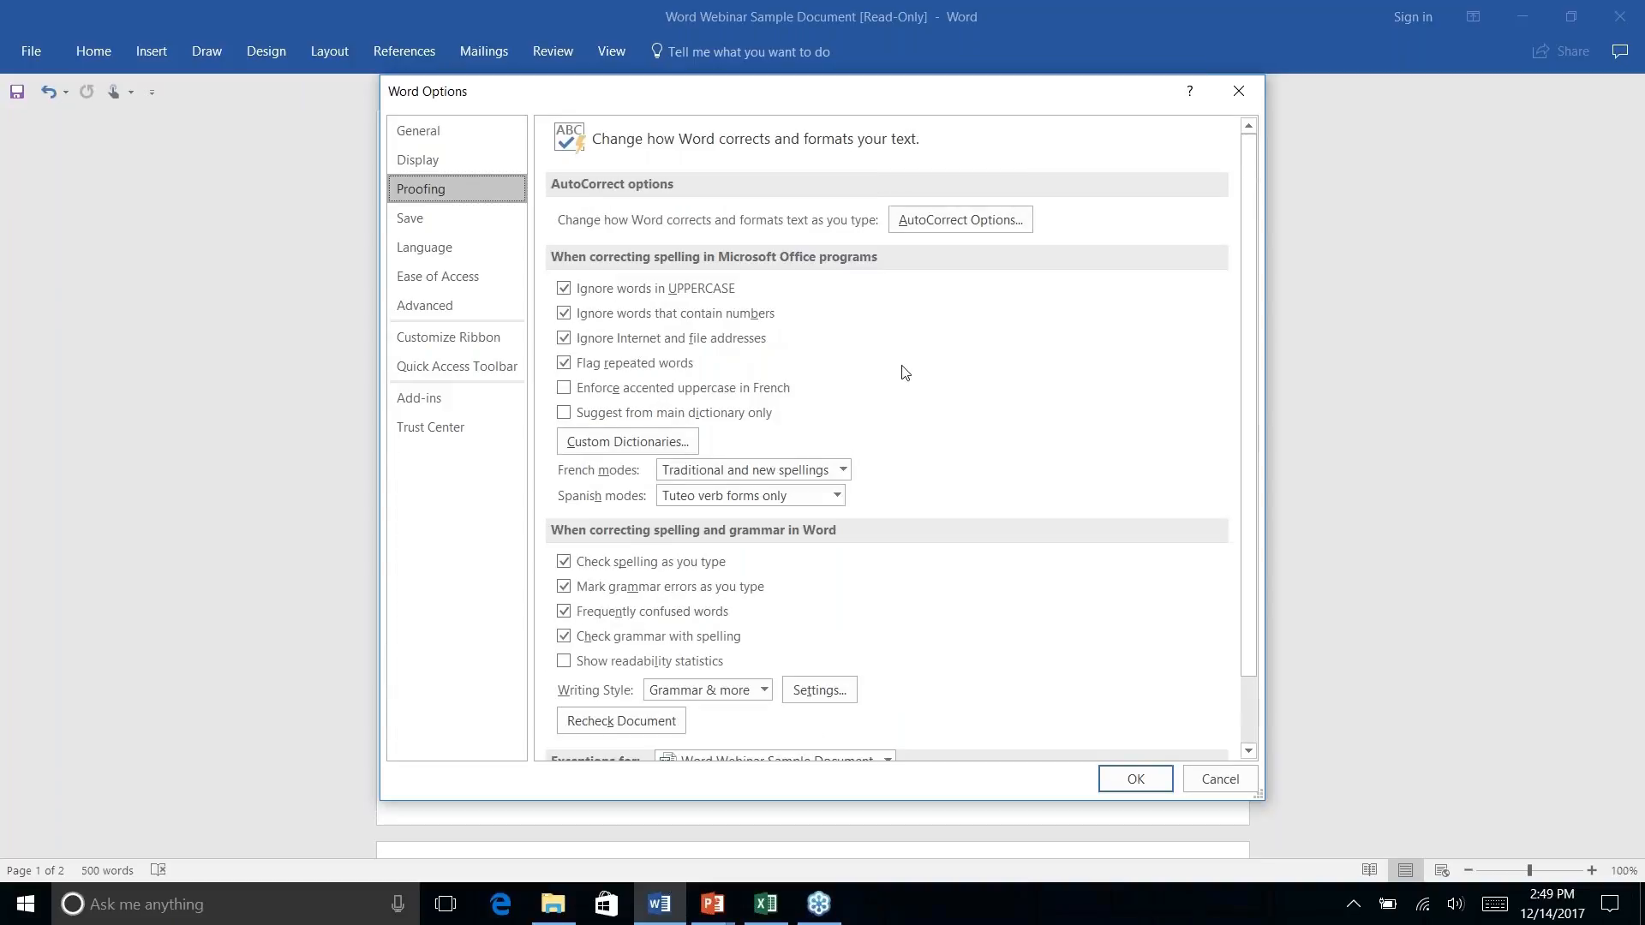
Browse the AutoCorrect replacement list and view its First Letter and INitial CAps exceptions.
{"action": "left_click", "coordinate": [988, 219]}
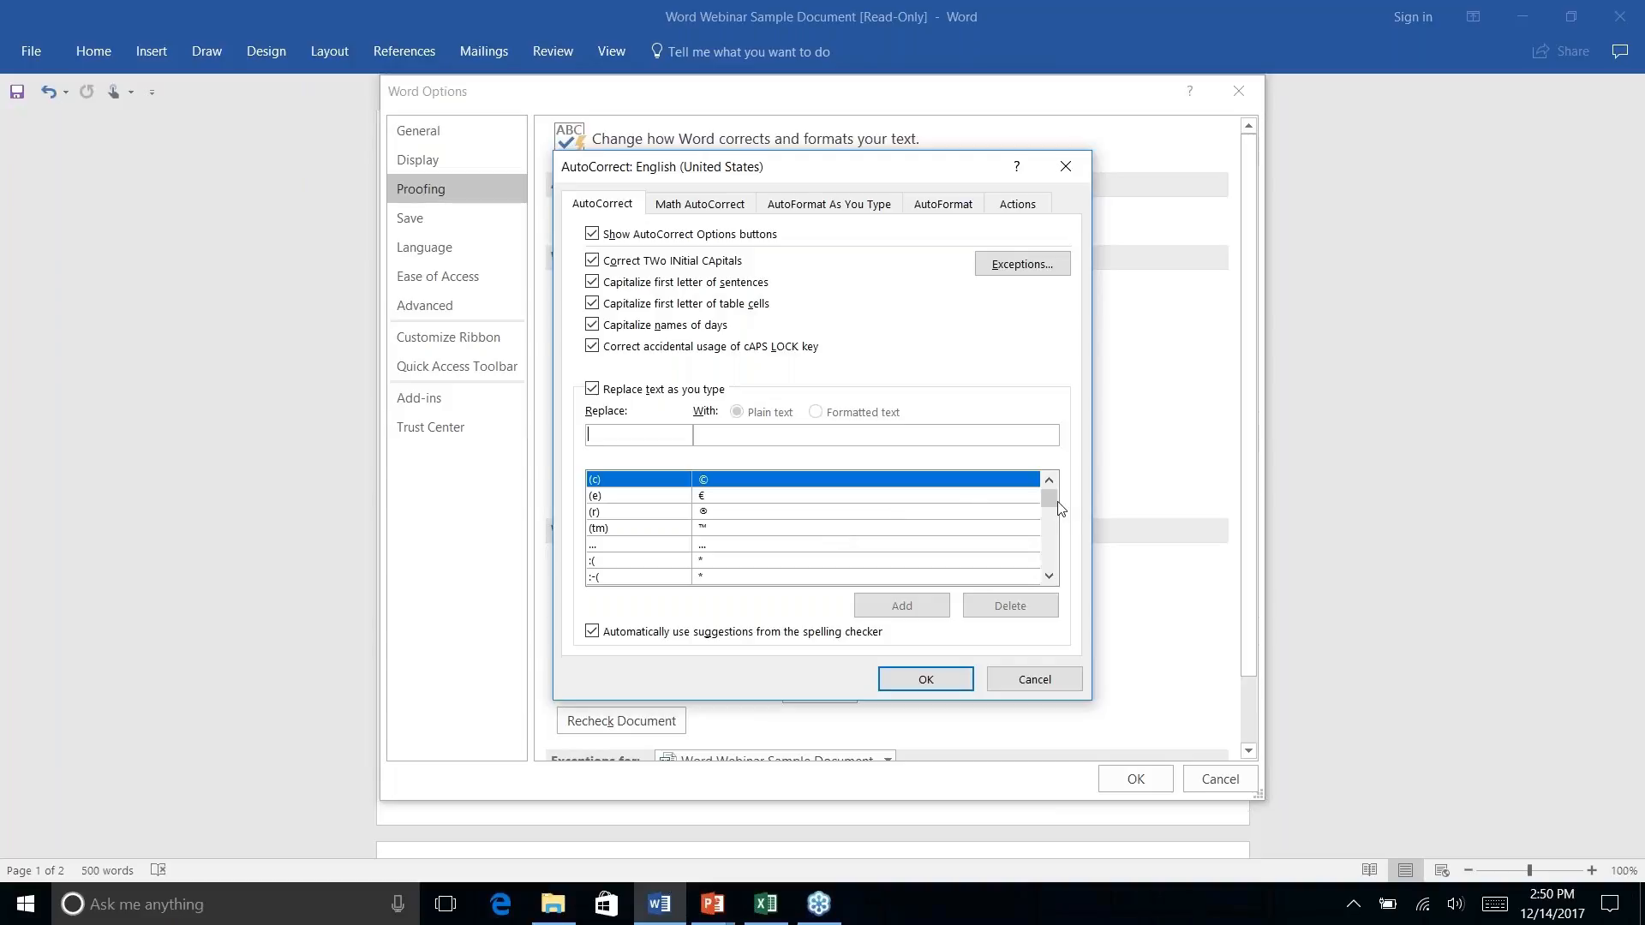
{"action": "left_click_drag", "start_coordinate": [1048, 497], "coordinate": [1049, 519]}
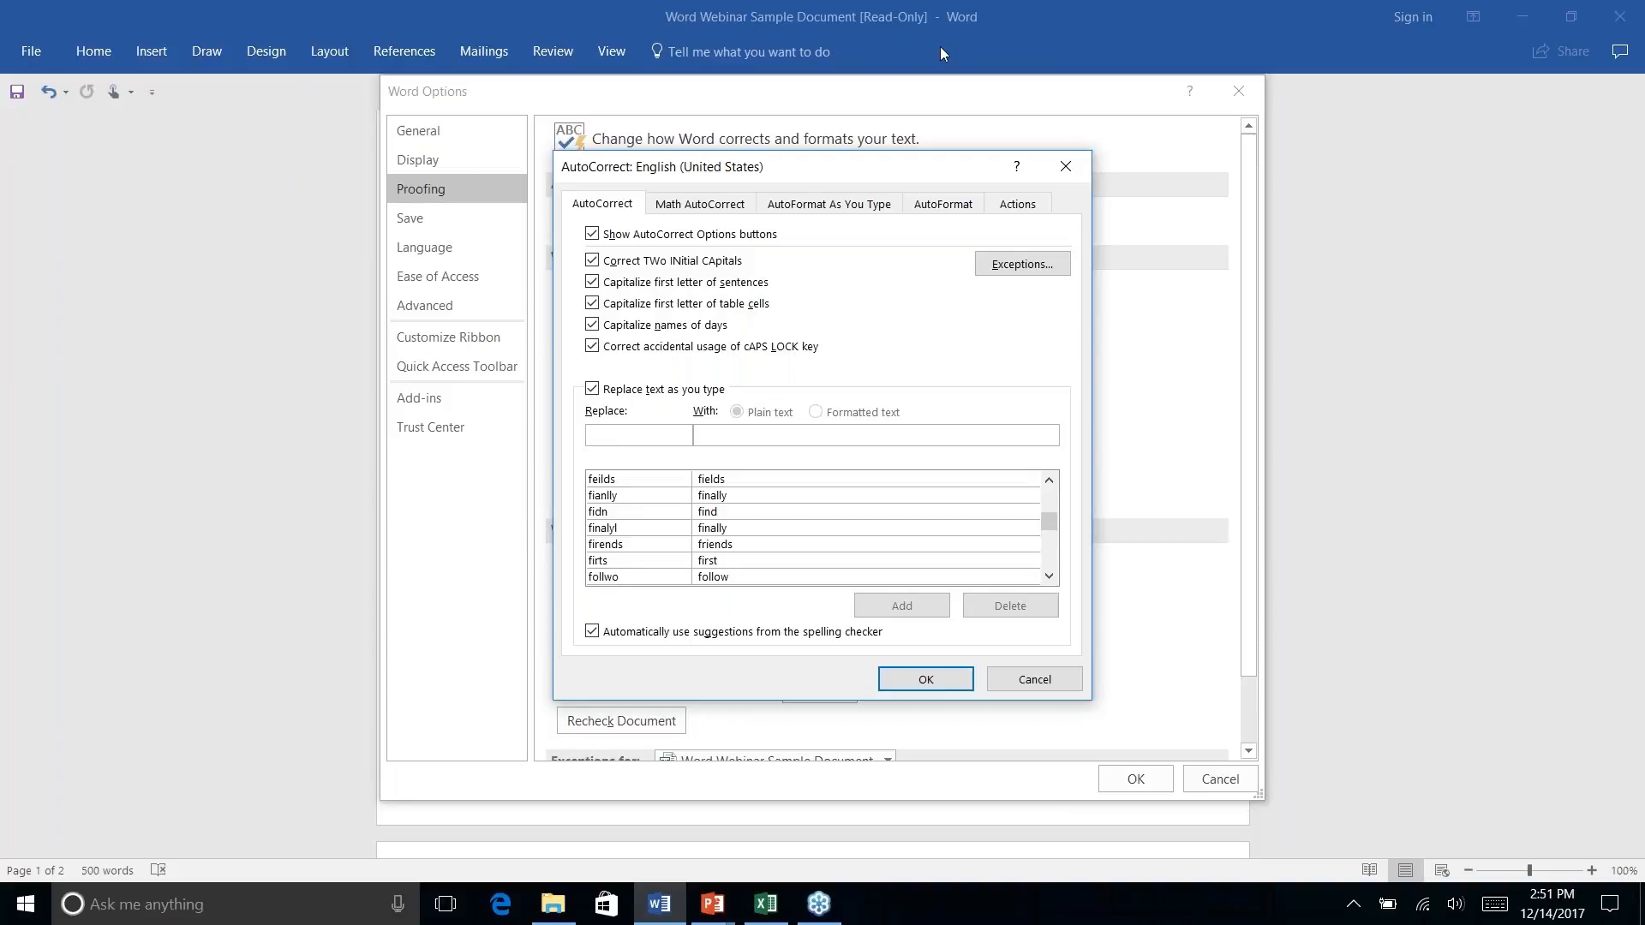
{"action": "left_click", "coordinate": [1011, 268]}
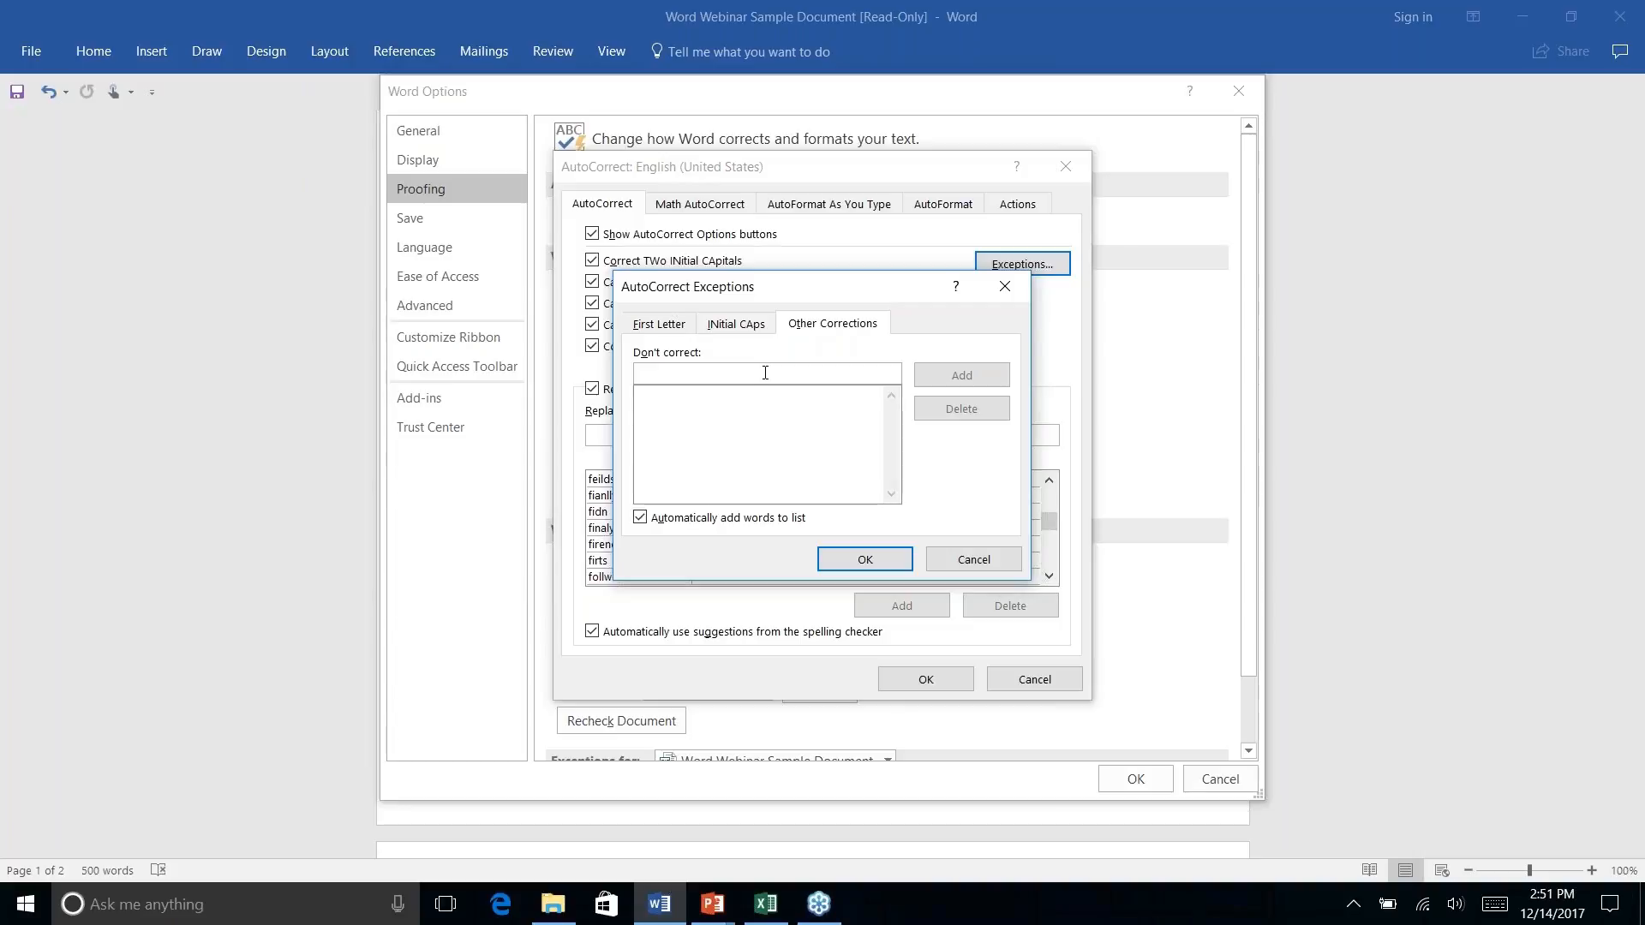
{"action": "left_click", "coordinate": [653, 324]}
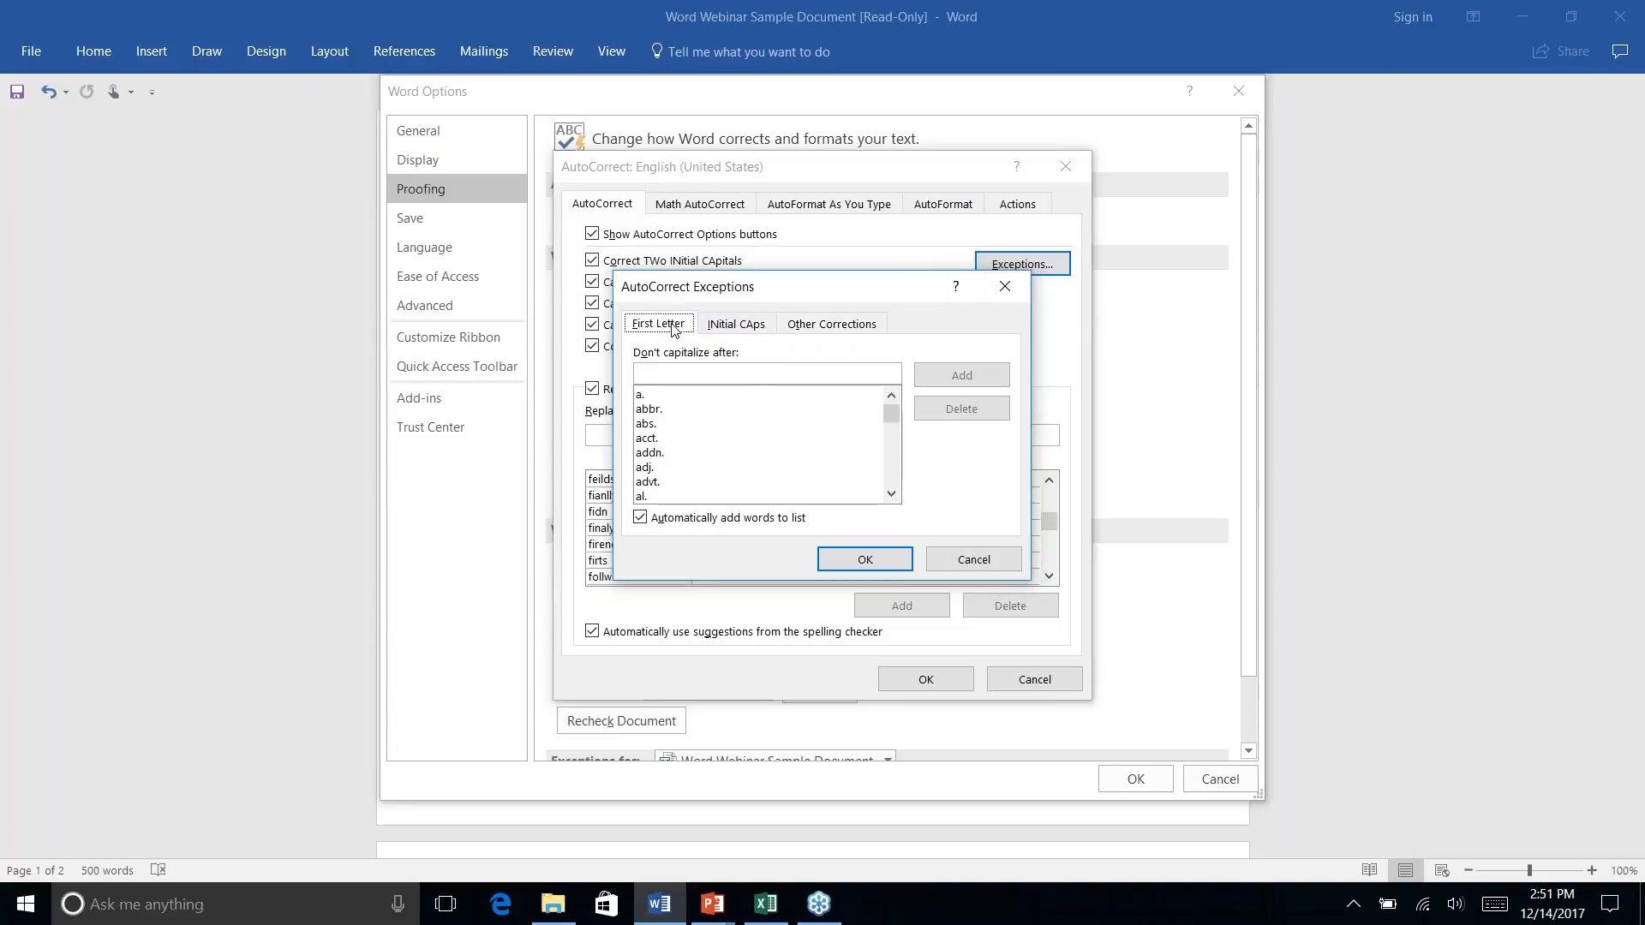
{"action": "left_click", "coordinate": [737, 325]}
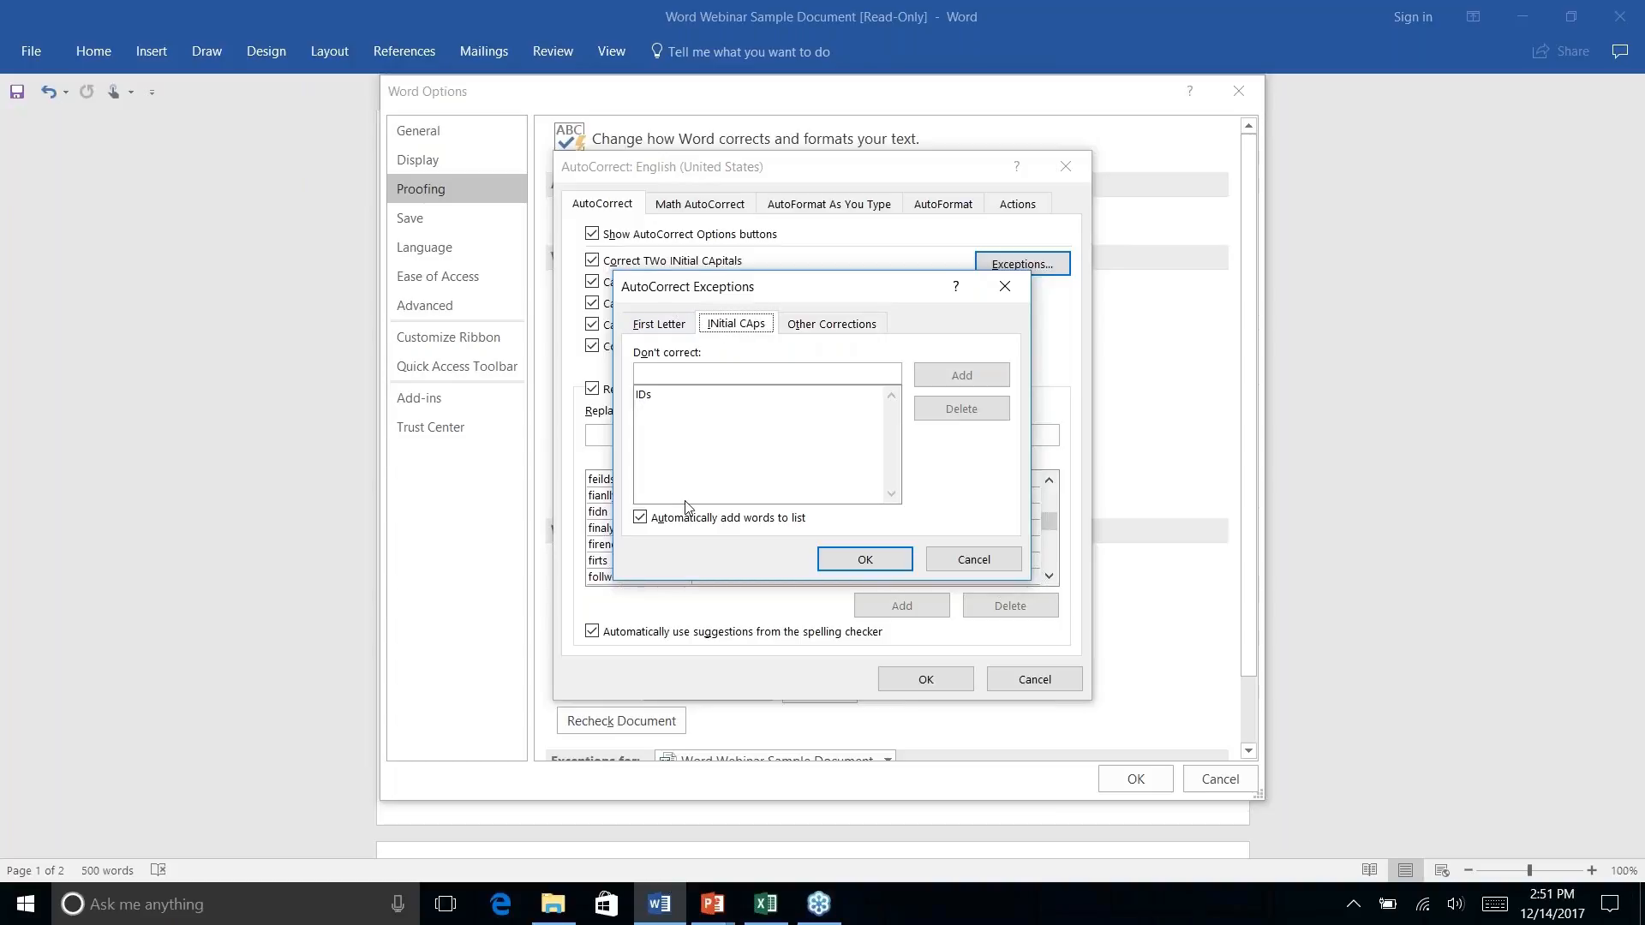
Review the AutoFormat As You Type settings in the AutoCorrect options and leave Word Options without saving changes.
{"action": "left_click", "coordinate": [973, 560]}
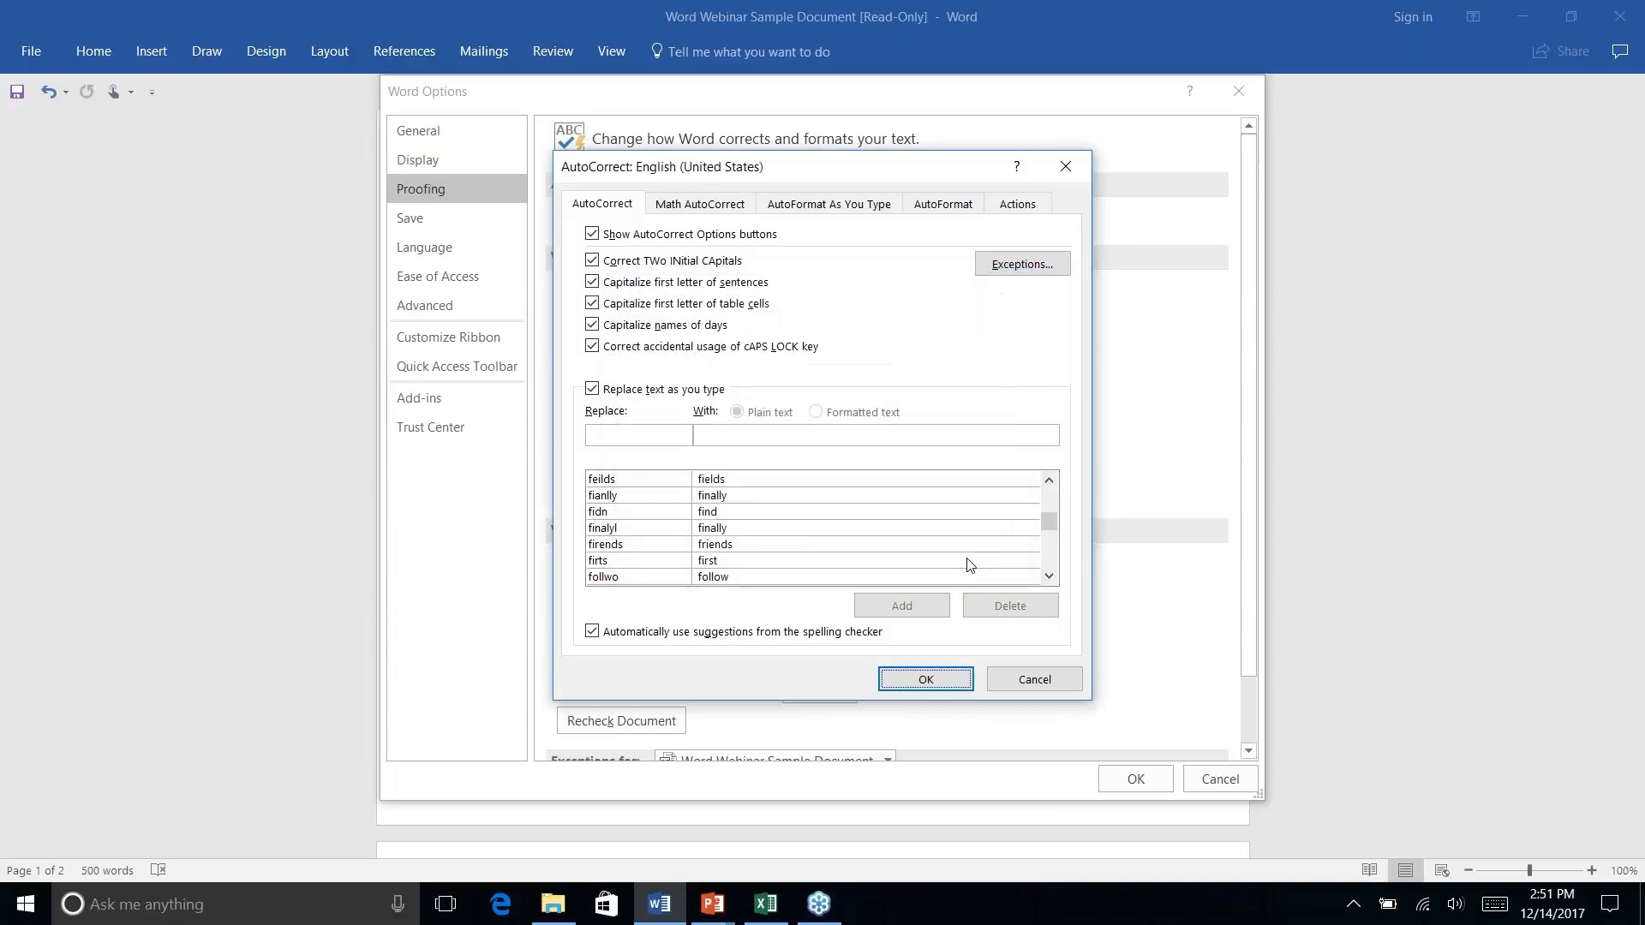
{"action": "left_click", "coordinate": [864, 210]}
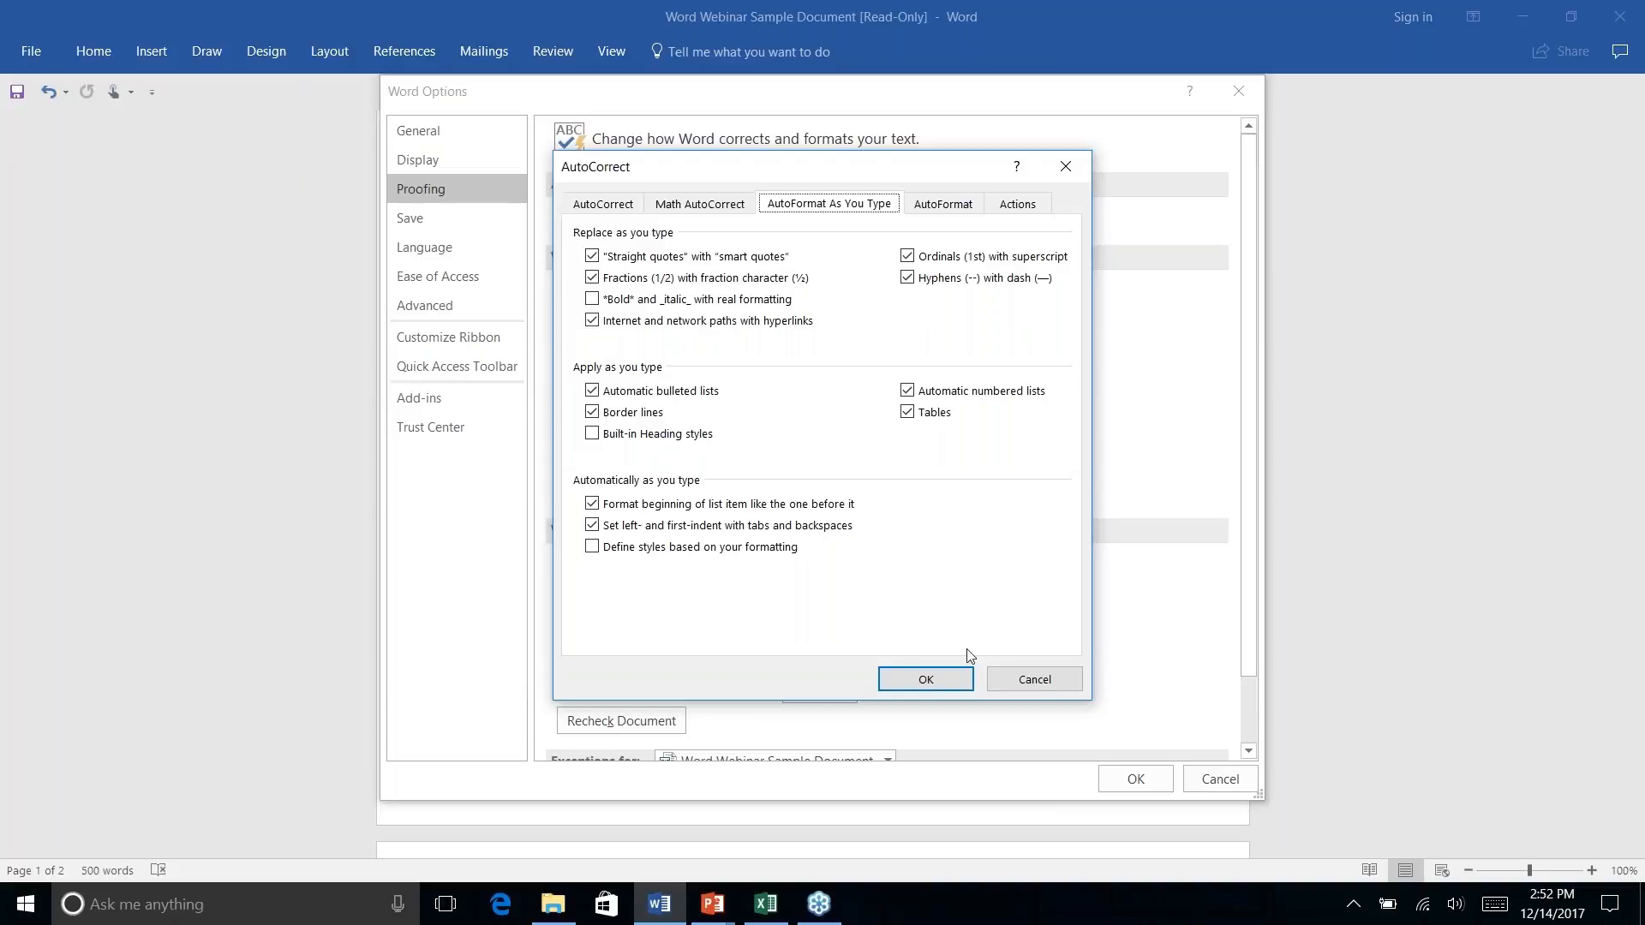
{"action": "left_click", "coordinate": [1035, 680]}
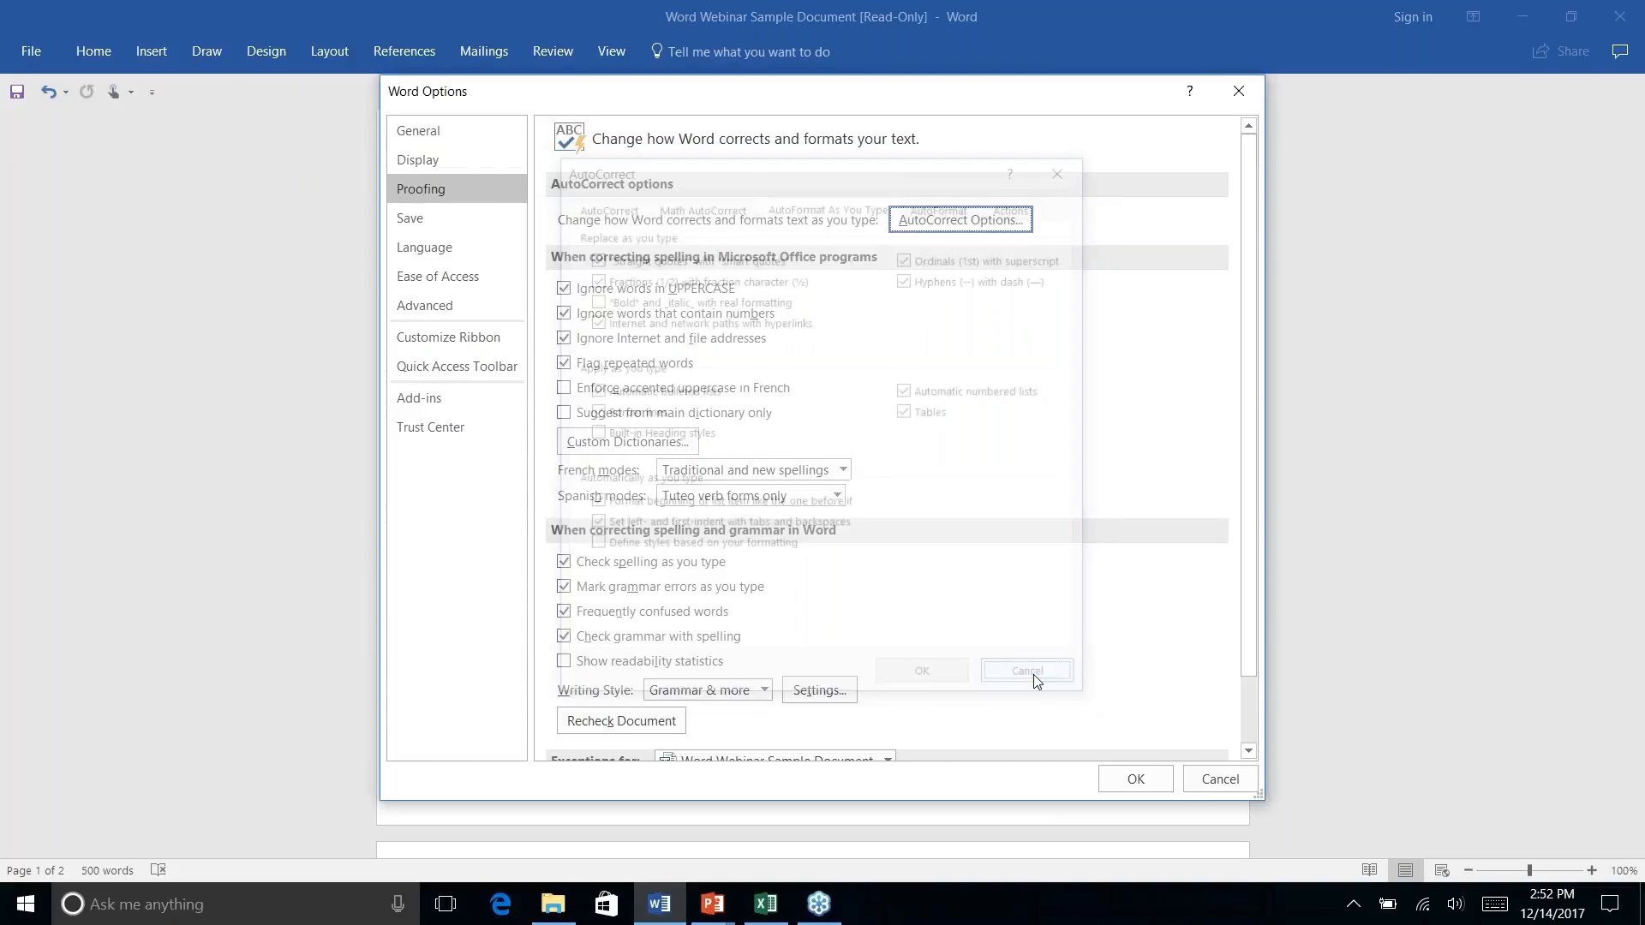
{"action": "left_click", "coordinate": [1212, 780]}
Apply the Normal style to the feedback e-mail address at the end of the How Are We Doing? paragraph.
{"action": "scroll", "coordinate": [936, 554], "scroll_direction": "down", "scroll_amount": 1}
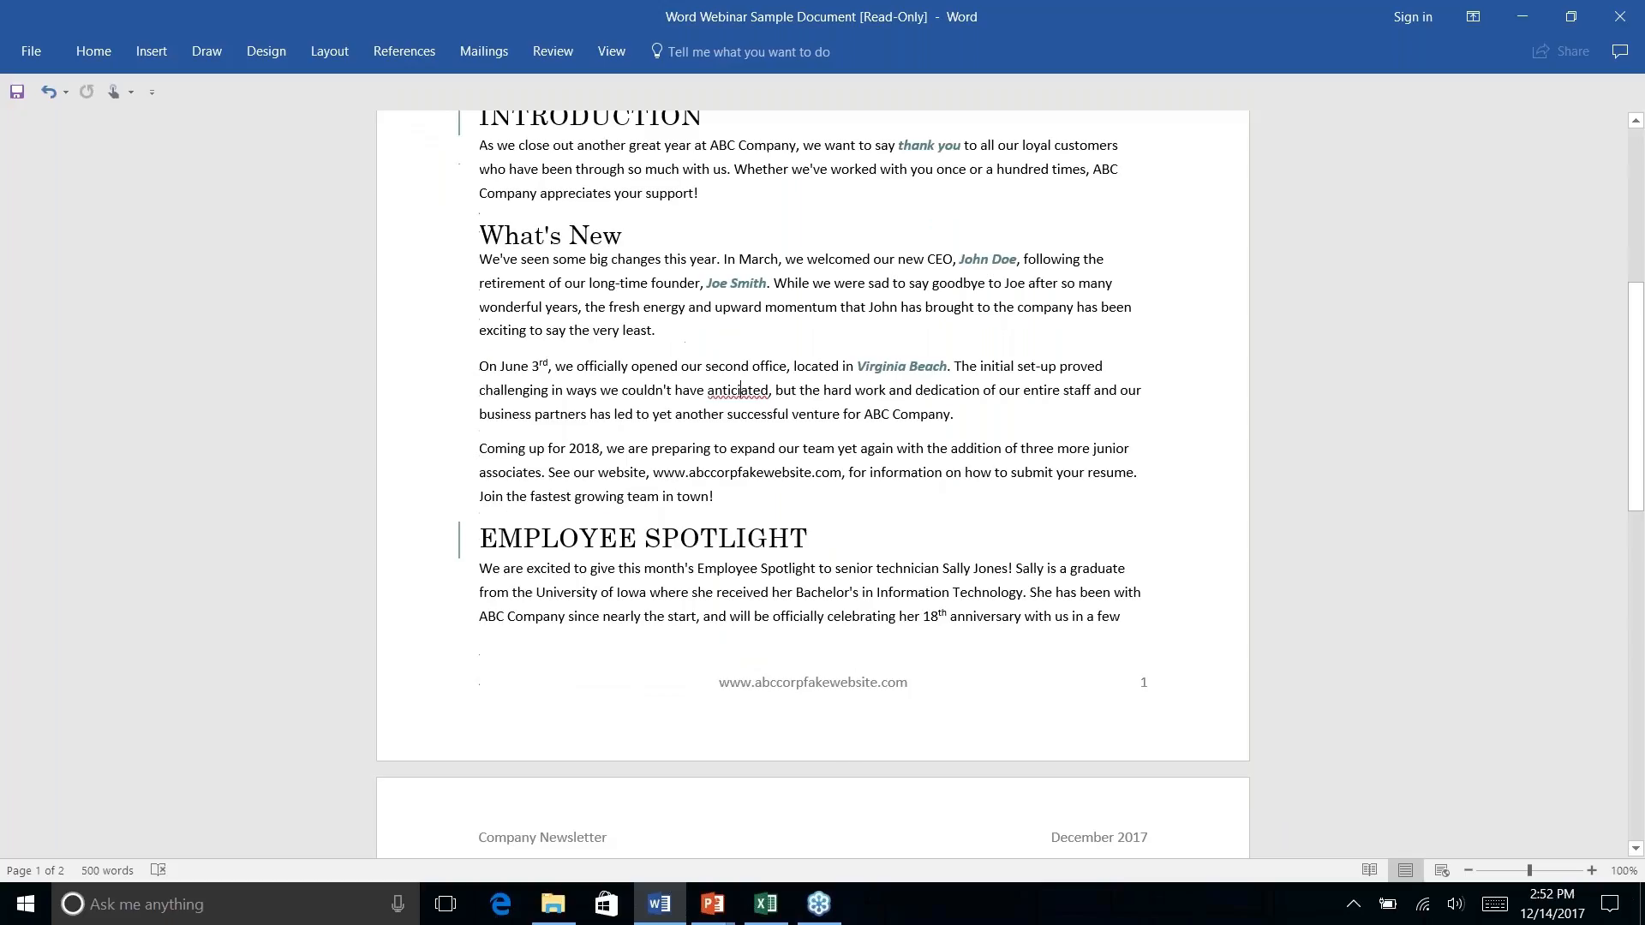
{"action": "scroll", "coordinate": [935, 552], "scroll_direction": "down", "scroll_amount": 15}
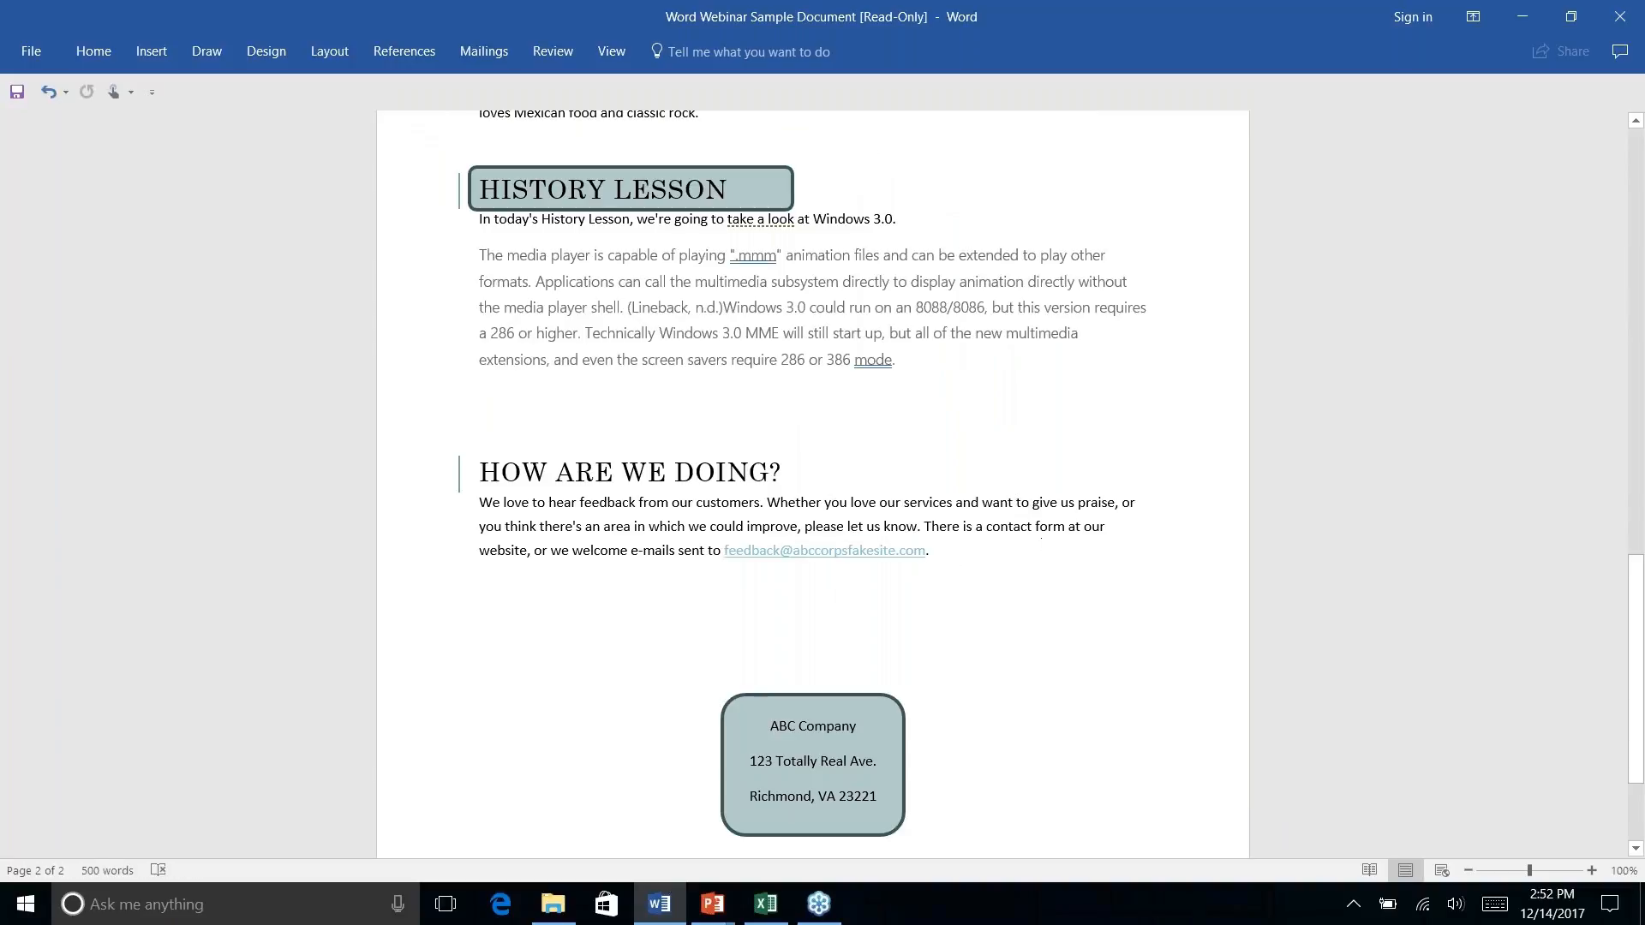
{"action": "left_click", "coordinate": [90, 50]}
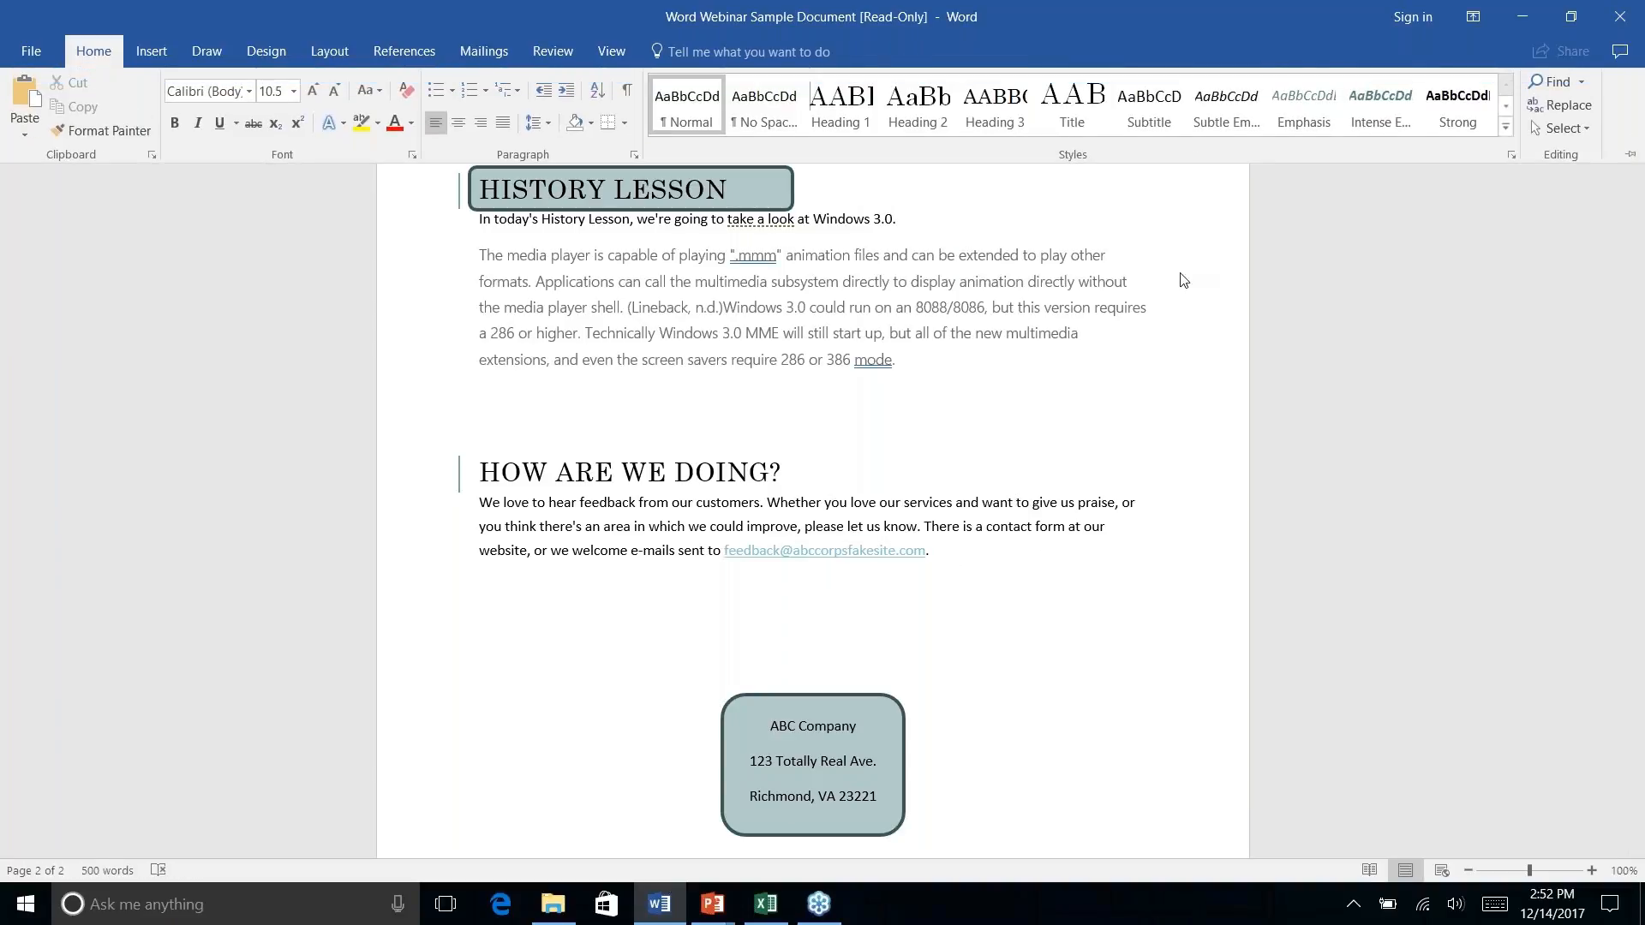
{"action": "right_click", "coordinate": [926, 559]}
{"action": "key", "text": "Escape"}
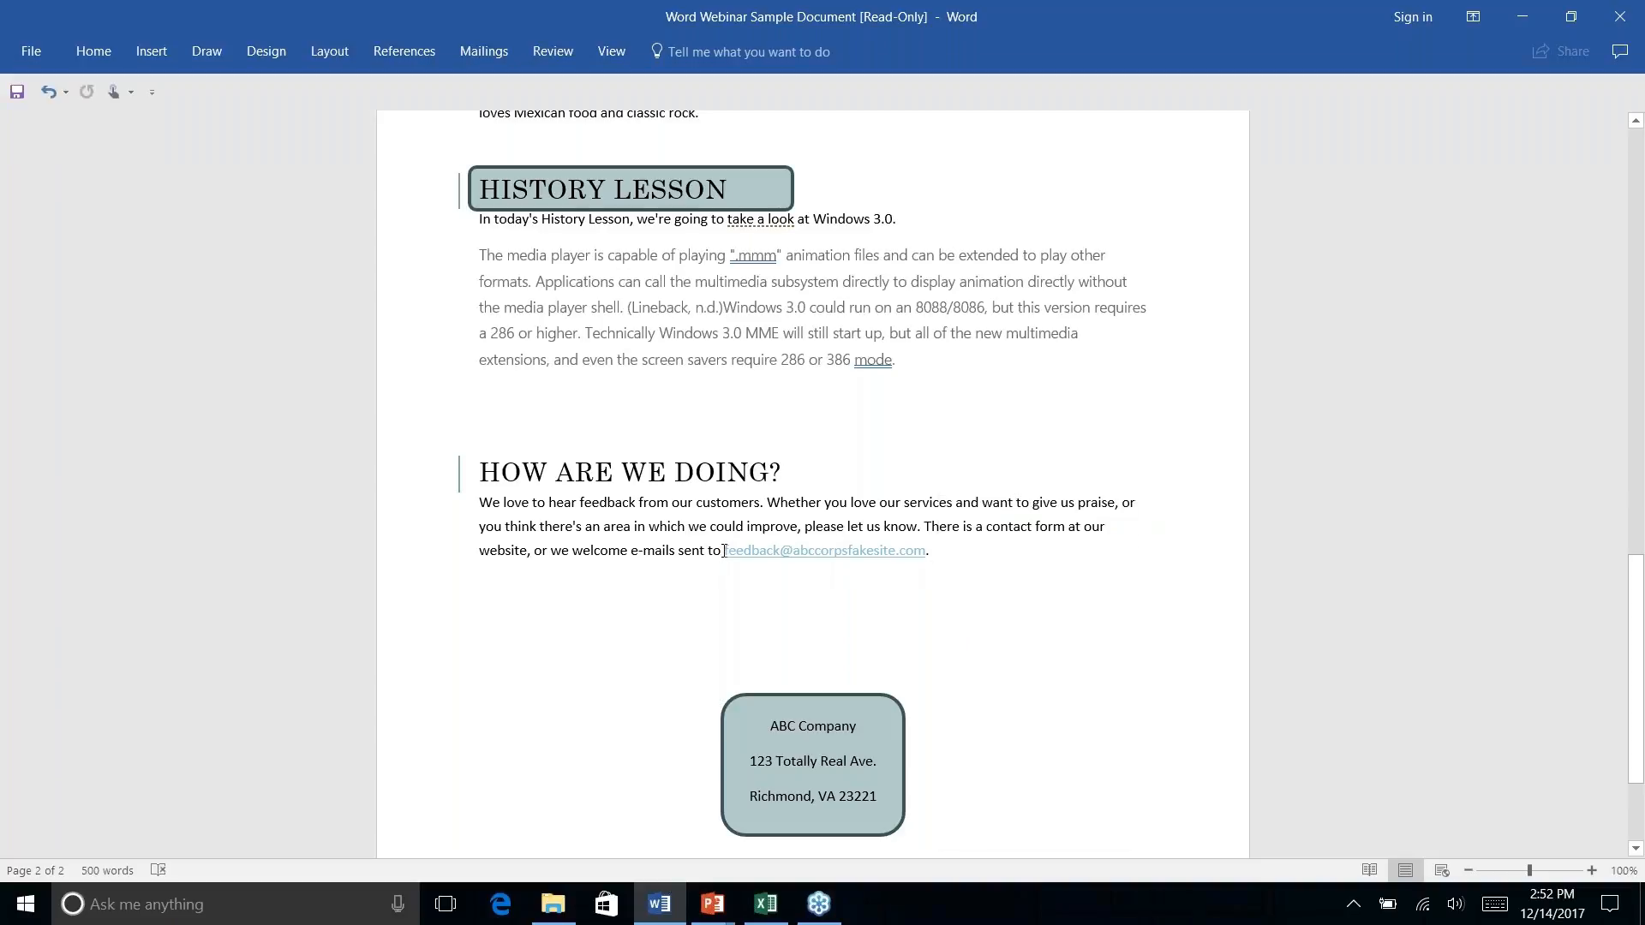
{"action": "left_click_drag", "start_coordinate": [724, 550], "coordinate": [942, 553]}
{"action": "left_click", "coordinate": [1000, 579]}
{"action": "left_click_drag", "start_coordinate": [711, 553], "coordinate": [936, 554]}
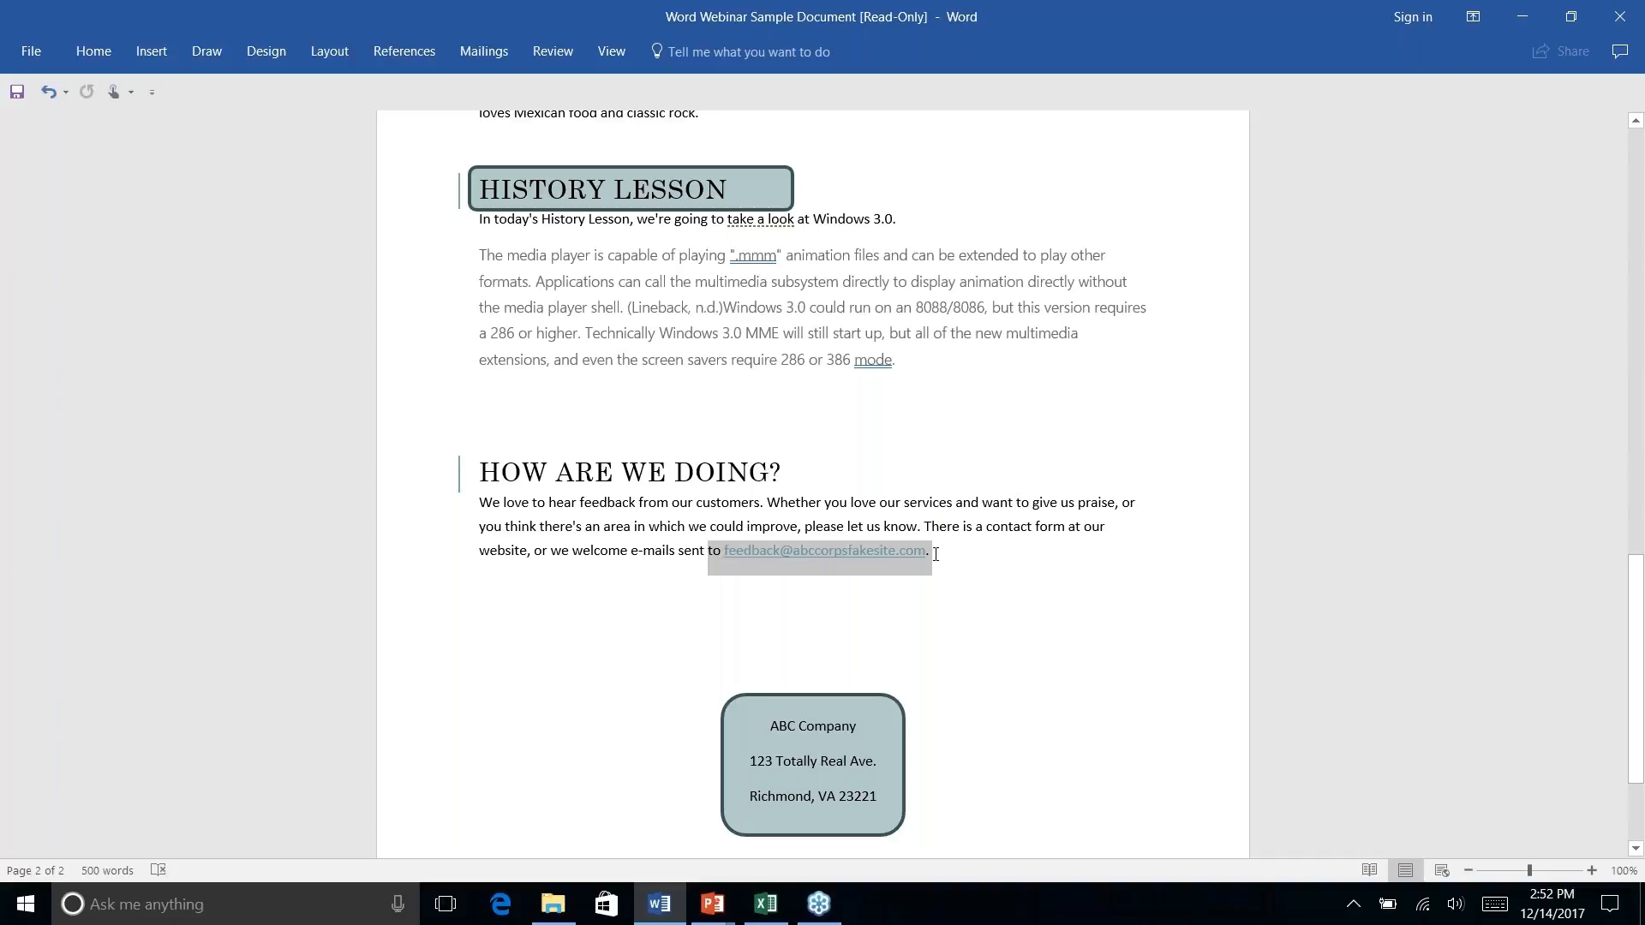
{"action": "left_click", "coordinate": [96, 50]}
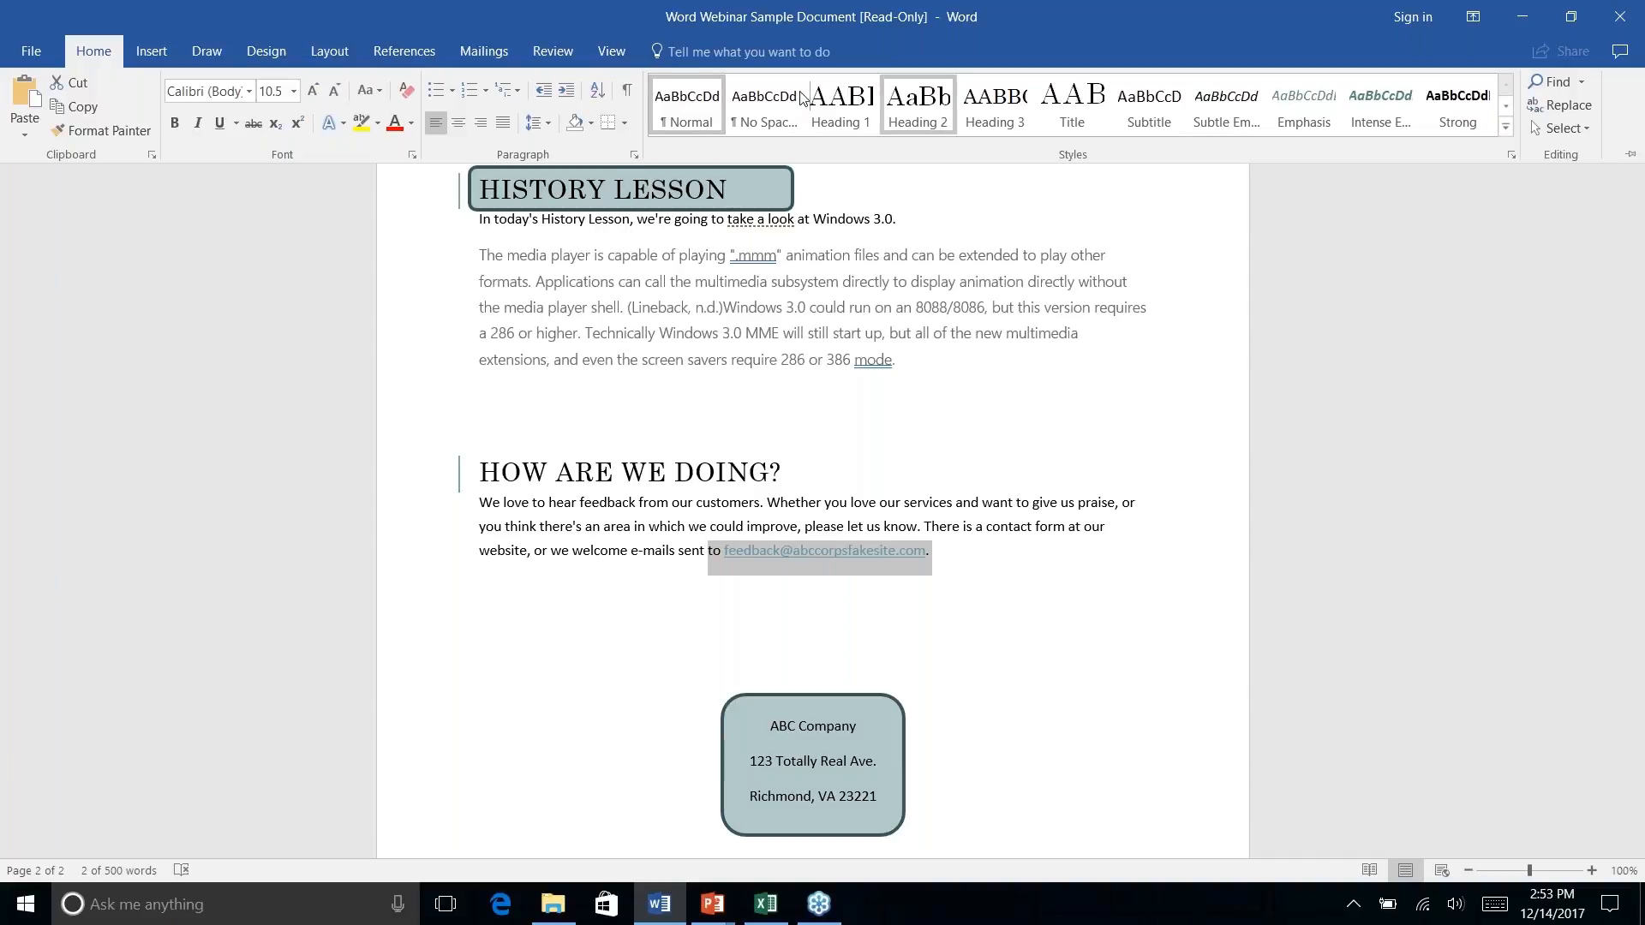
{"action": "left_click", "coordinate": [694, 103]}
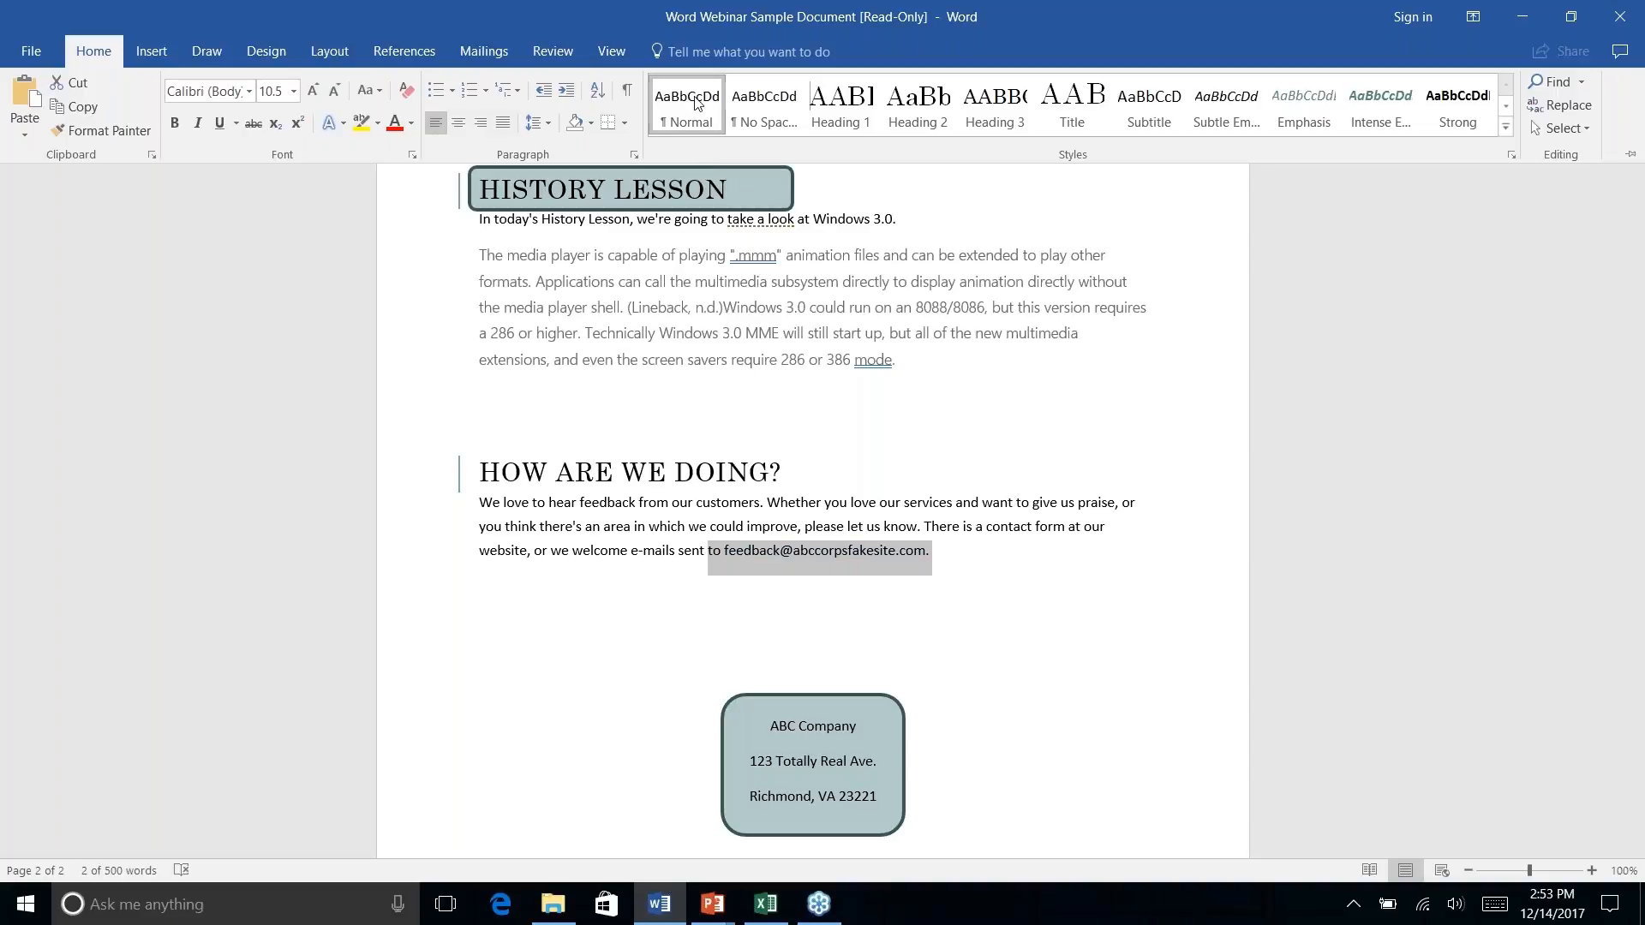
{"action": "right_click", "coordinate": [955, 553]}
{"action": "left_click", "coordinate": [877, 551]}
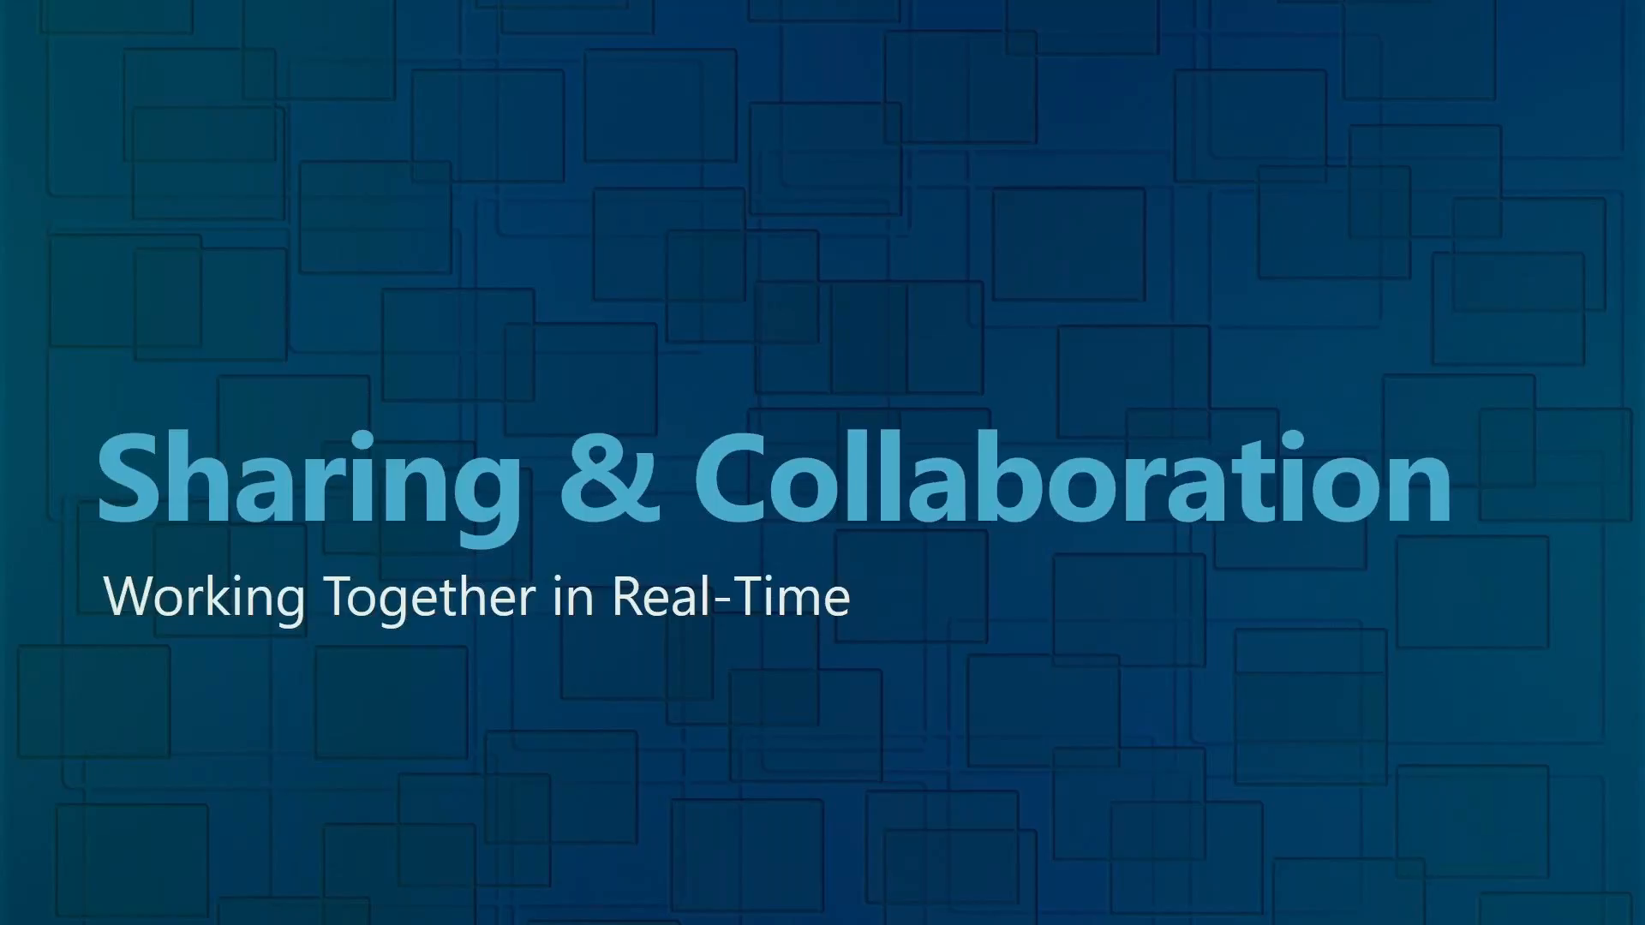
Return to the newsletter, view its Info page and the Save As dialog, and cancel without saving a copy.
{"action": "key", "text": "alt+Tab"}
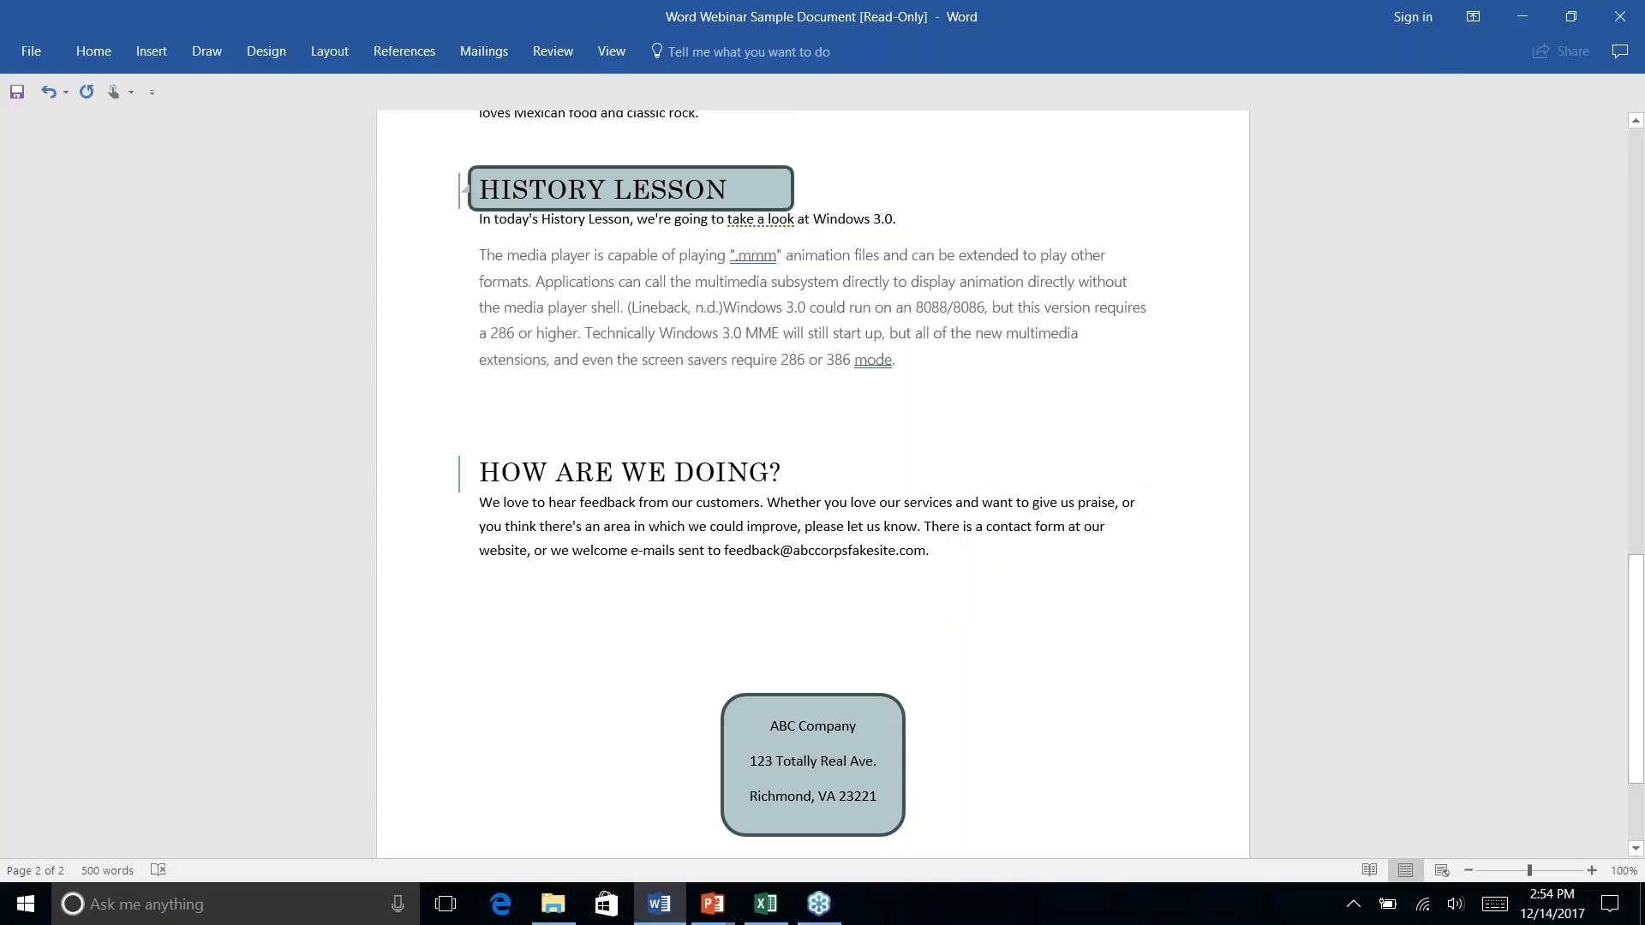
{"action": "scroll", "coordinate": [812, 480], "scroll_direction": "down", "scroll_amount": 2}
{"action": "scroll", "coordinate": [813, 480], "scroll_direction": "down", "scroll_amount": 1}
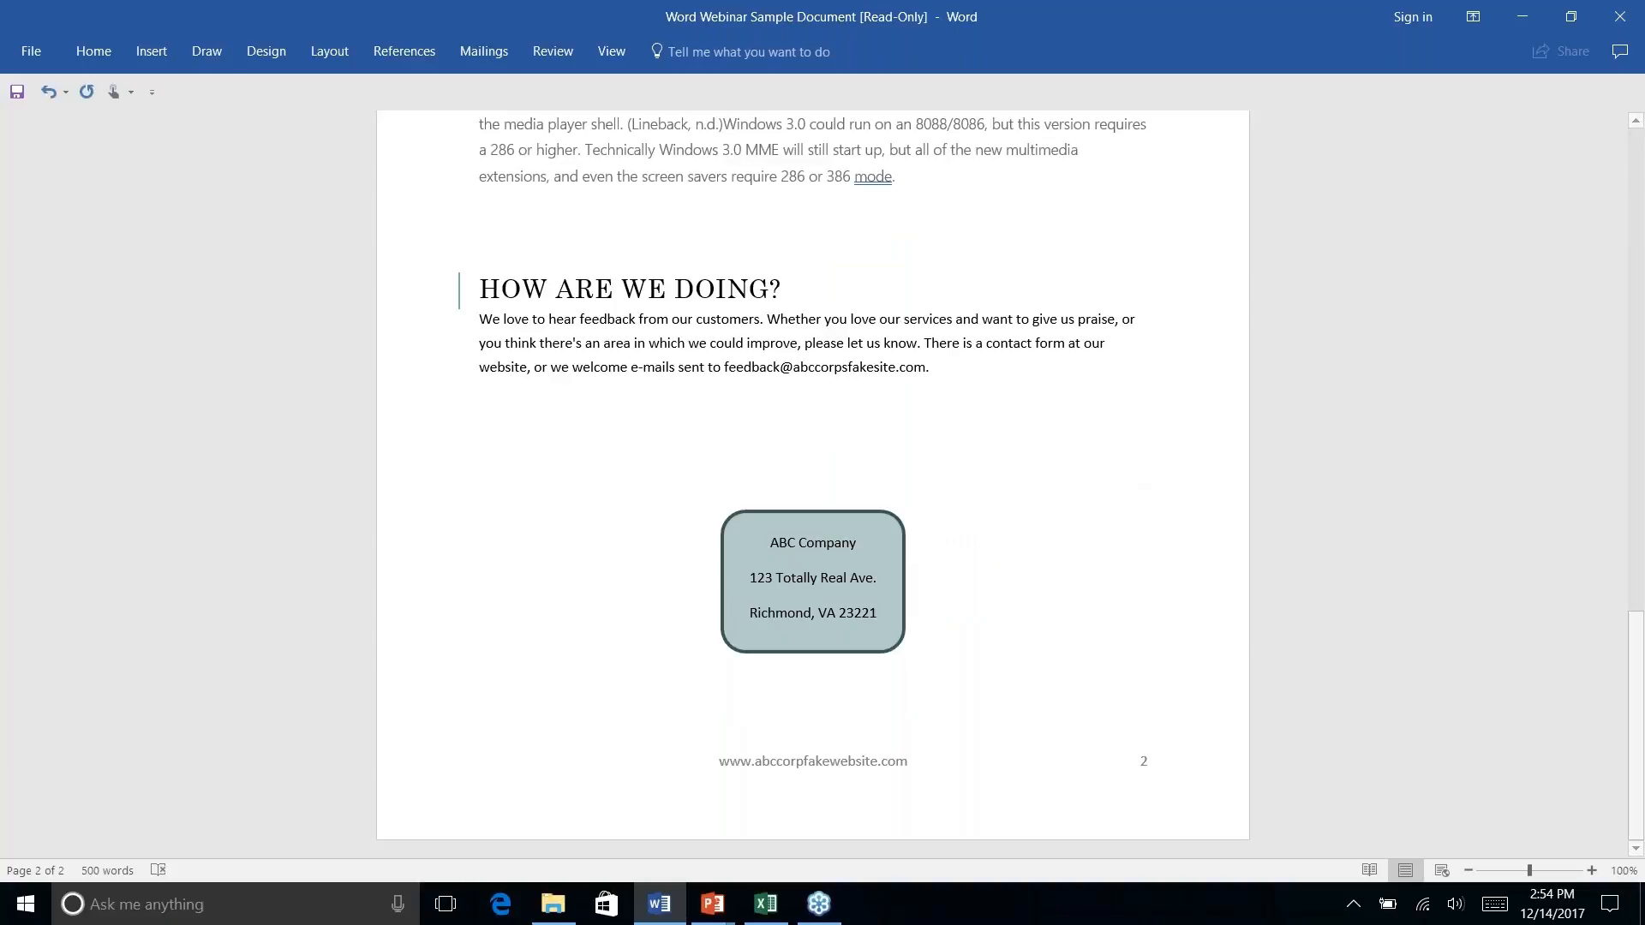
{"action": "left_click", "coordinate": [39, 52]}
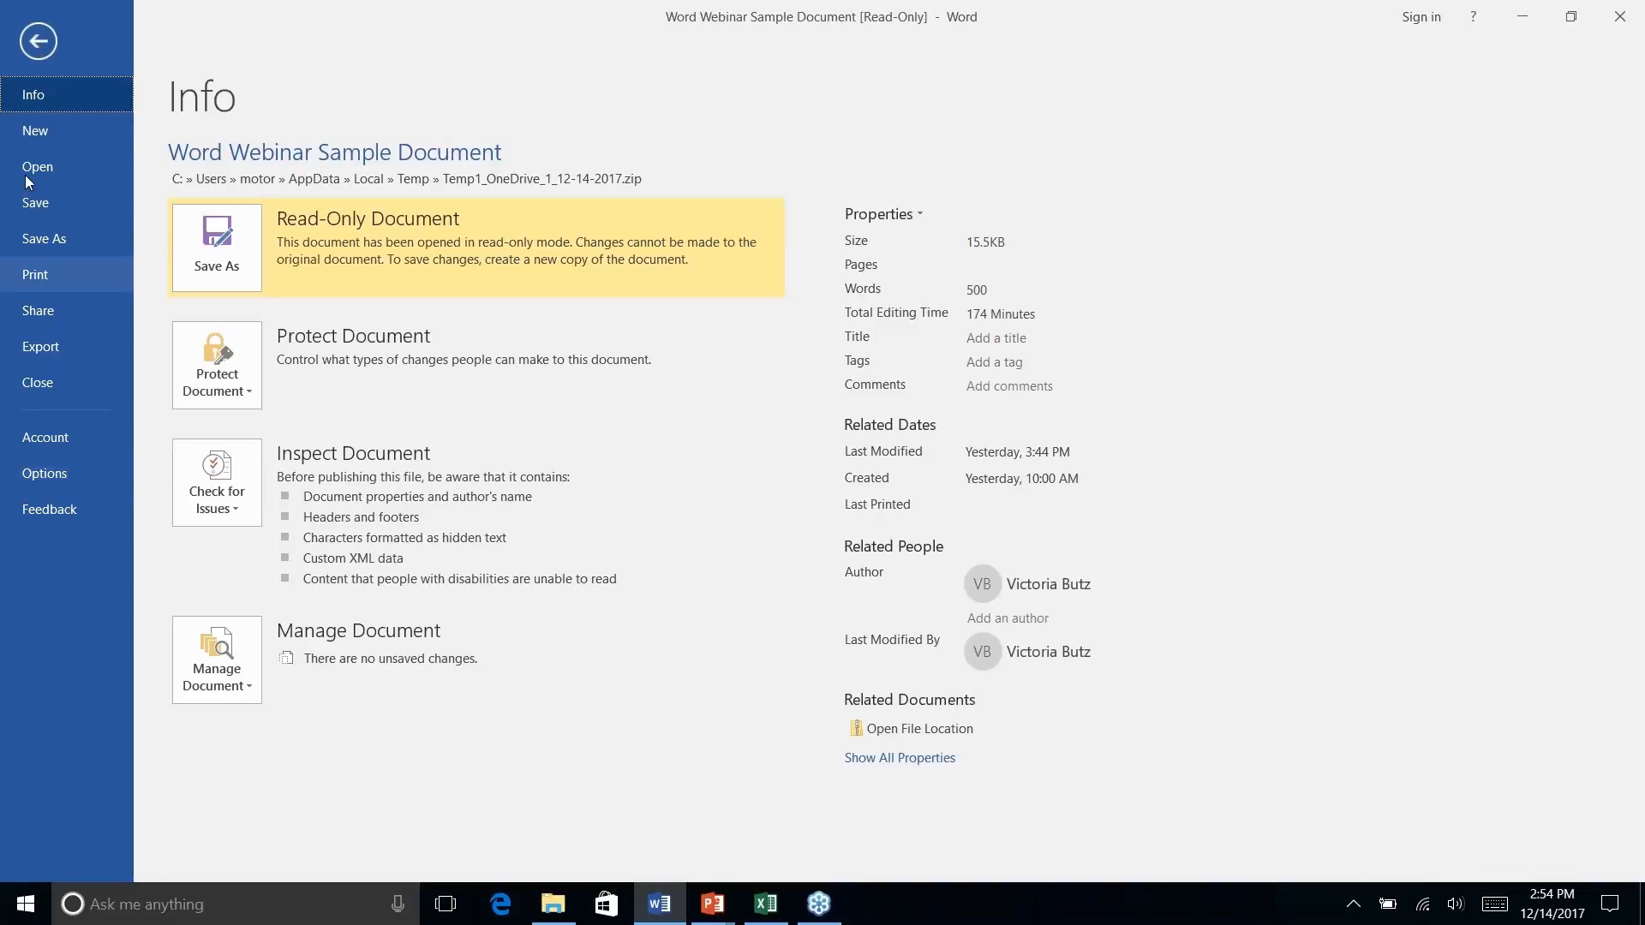
{"action": "left_click", "coordinate": [36, 48]}
{"action": "left_click", "coordinate": [35, 55]}
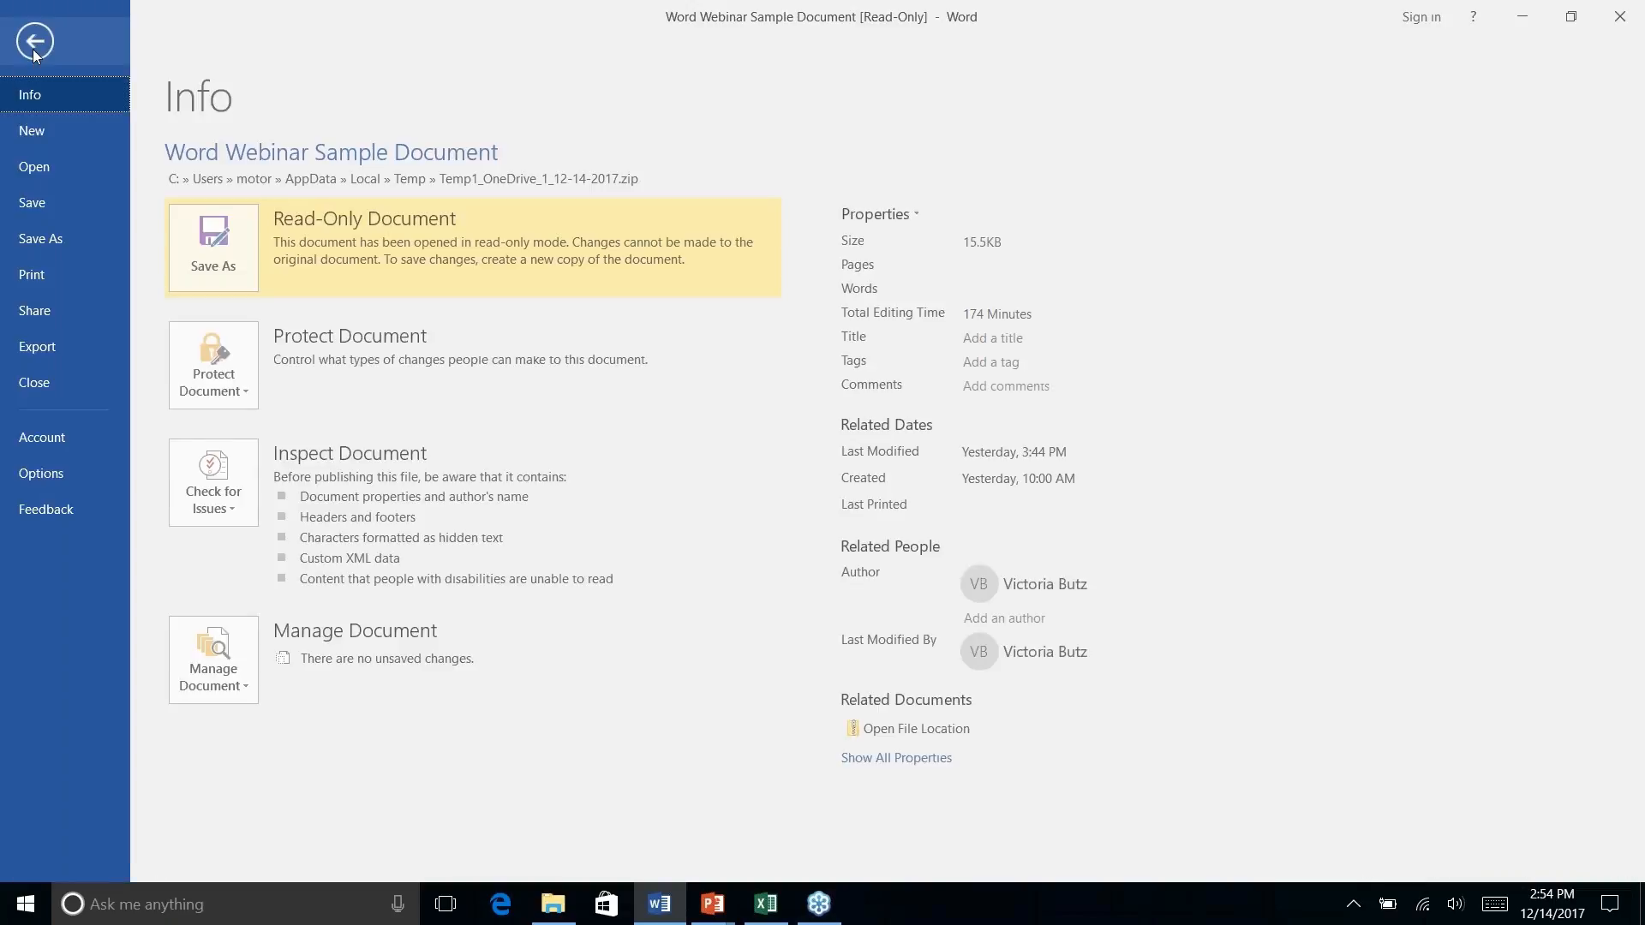
{"action": "left_click", "coordinate": [39, 204]}
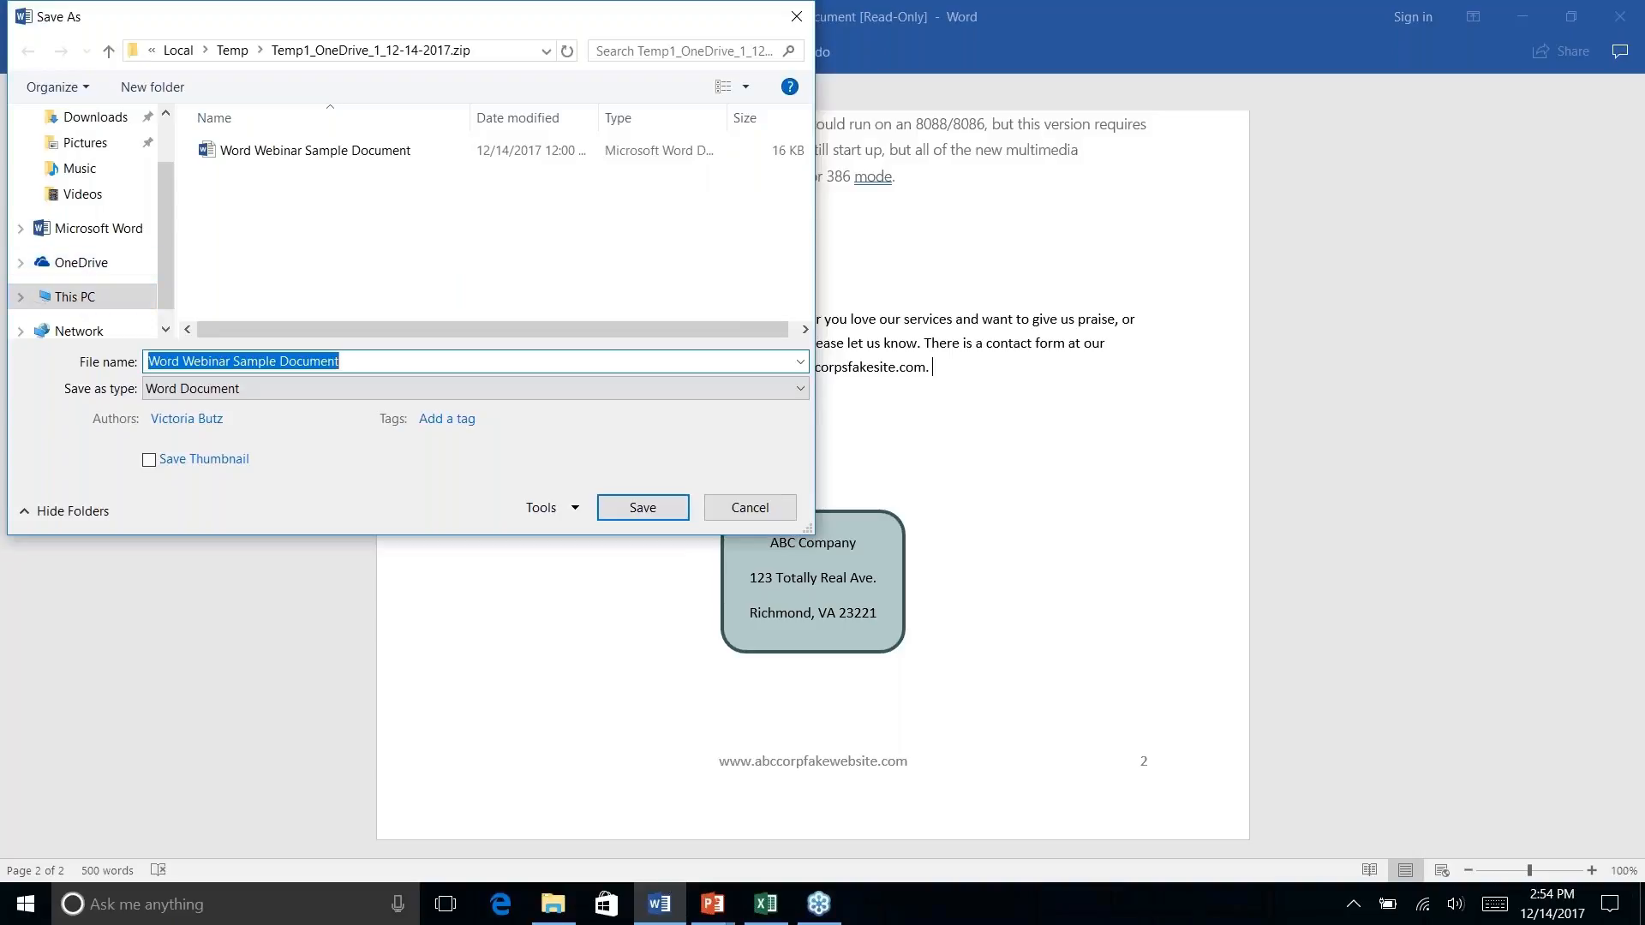
{"action": "left_click", "coordinate": [750, 507]}
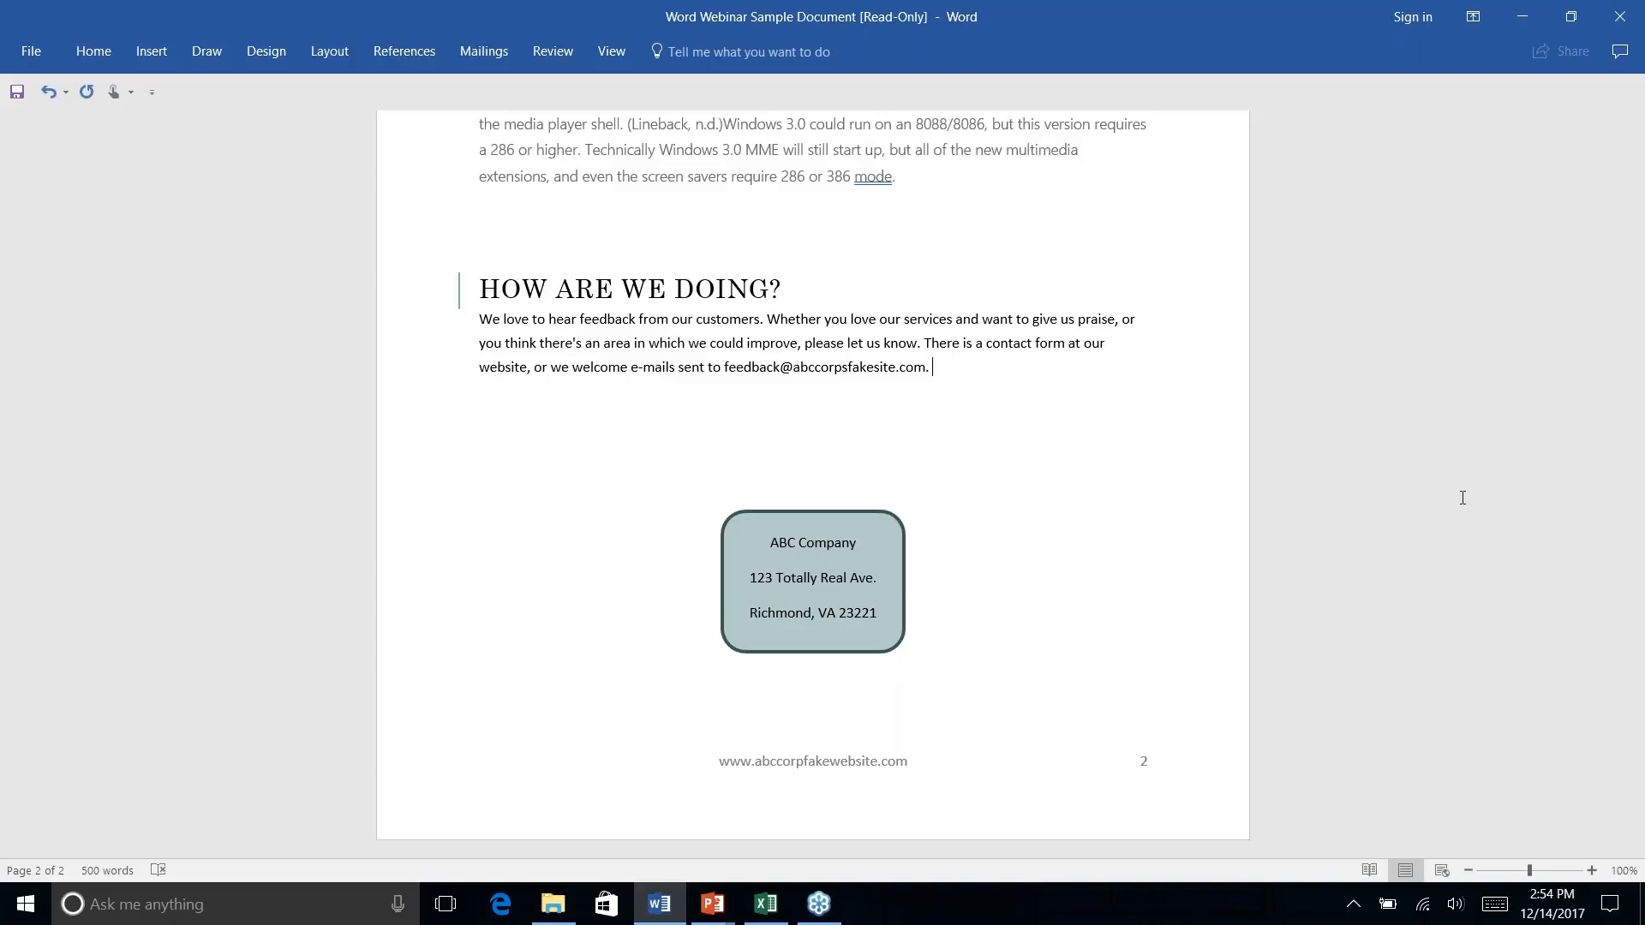
{"action": "scroll", "coordinate": [1463, 498], "scroll_direction": "up", "scroll_amount": 5}
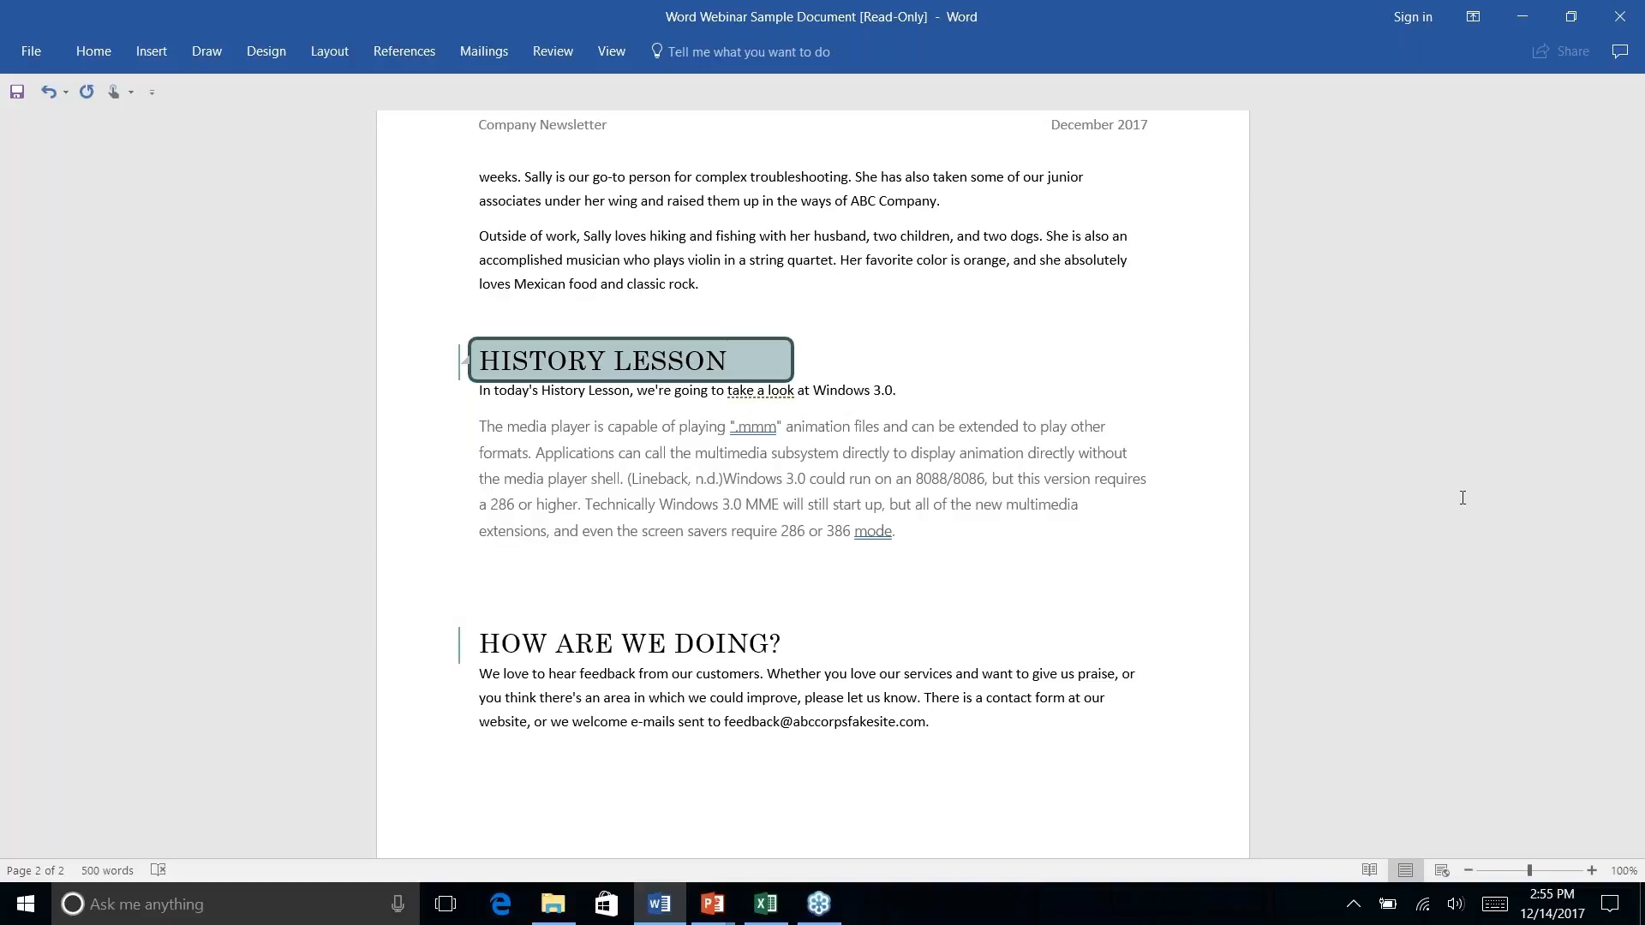
{"action": "key", "text": "alt+Tab"}
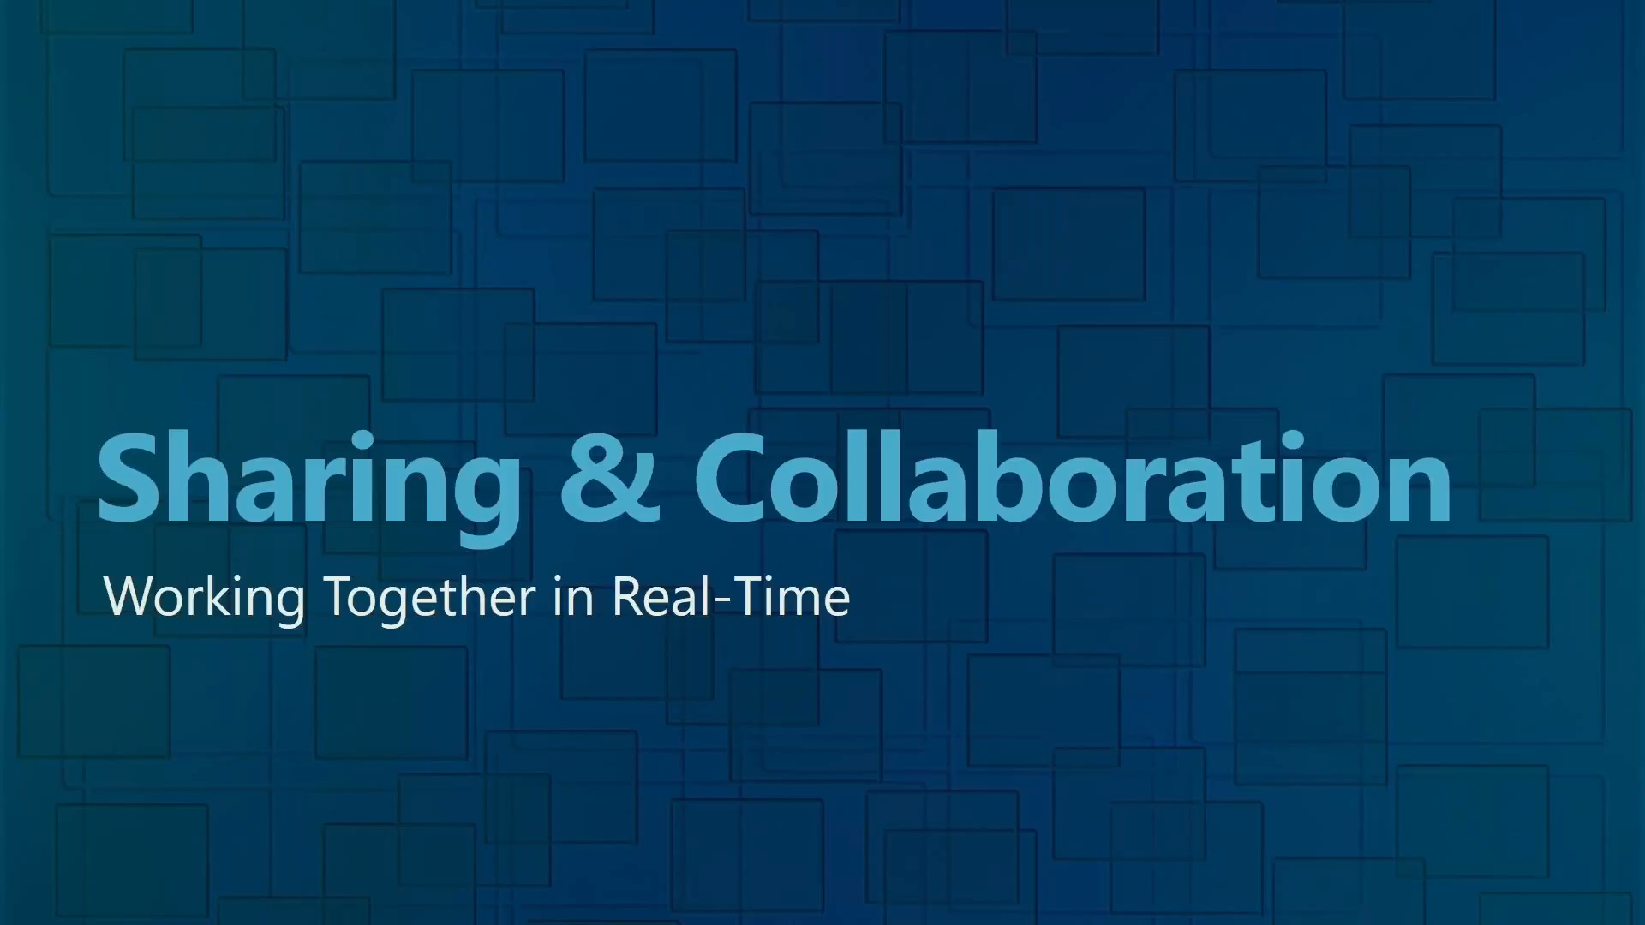
{"action": "key", "text": "Right"}
{"action": "key", "text": "alt+Tab"}
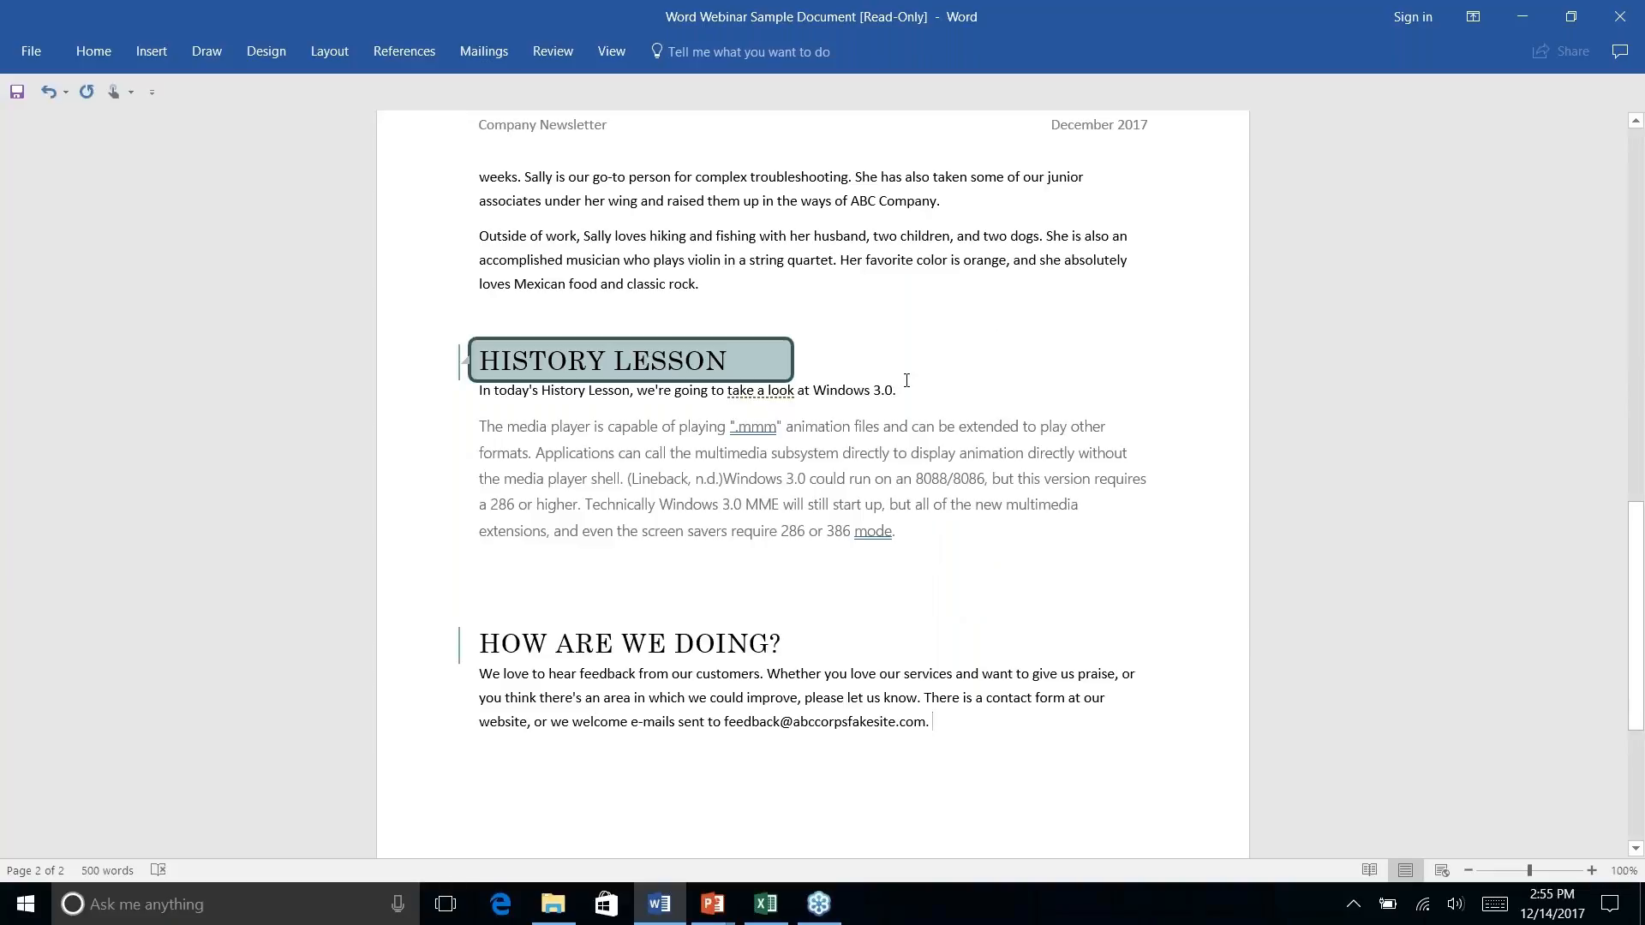
Look through the newsletter from its title and contents to the Employee Spotlight section.
{"action": "scroll", "coordinate": [906, 379], "scroll_direction": "up", "scroll_amount": 15}
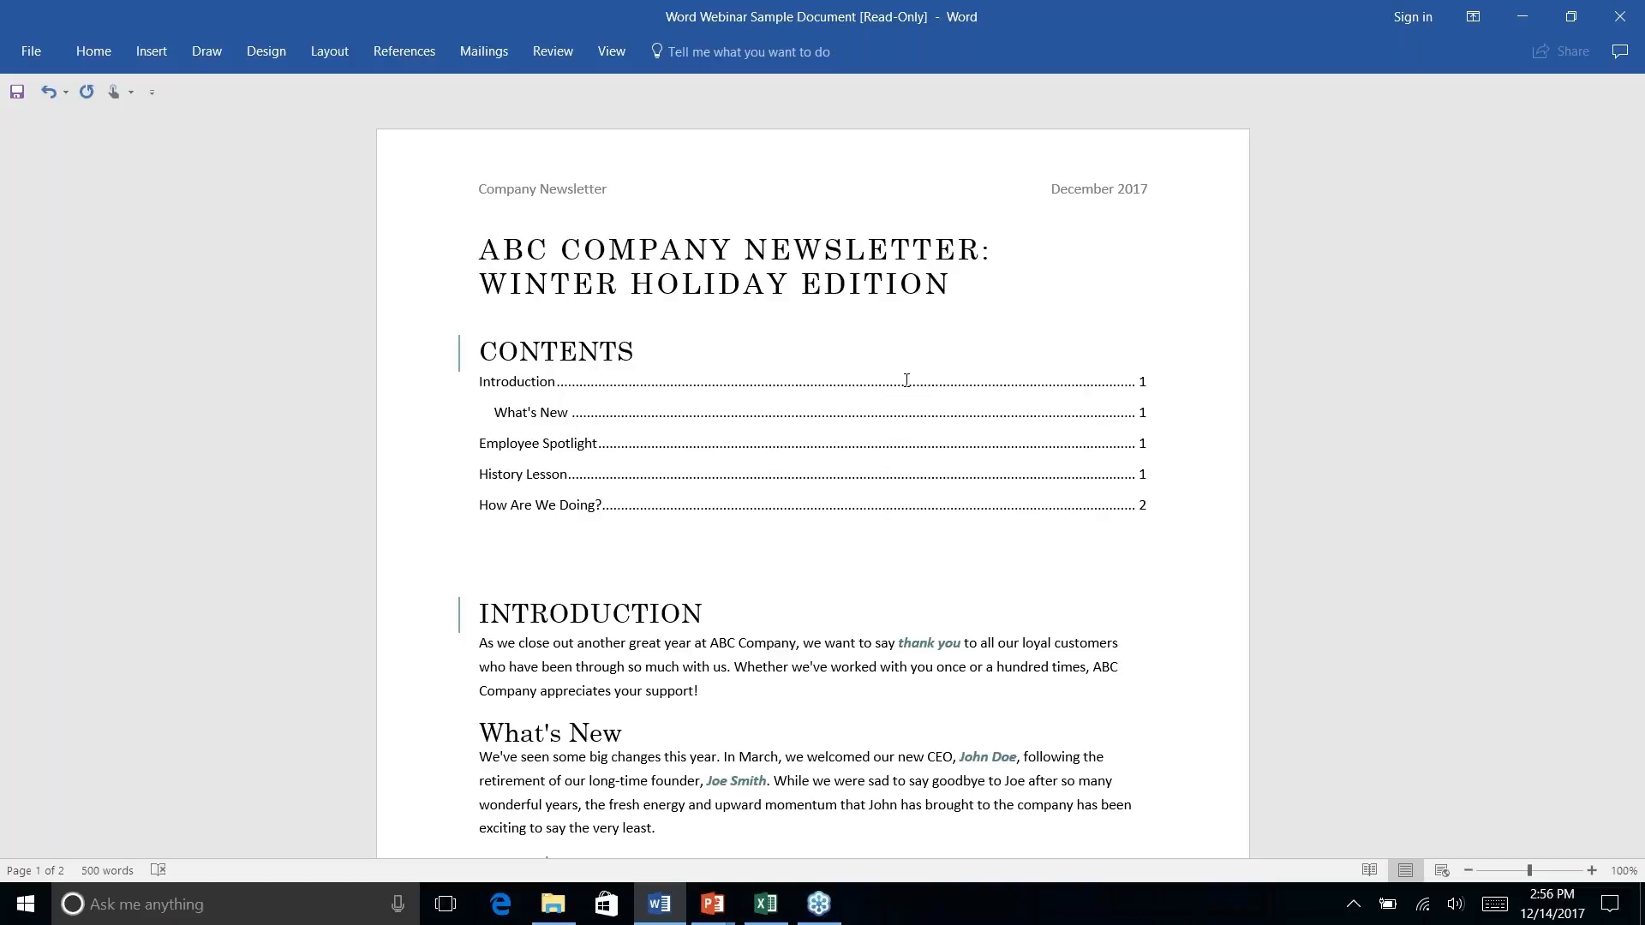
{"action": "scroll", "coordinate": [907, 380], "scroll_direction": "down", "scroll_amount": 10}
{"action": "scroll", "coordinate": [907, 379], "scroll_direction": "up", "scroll_amount": 8}
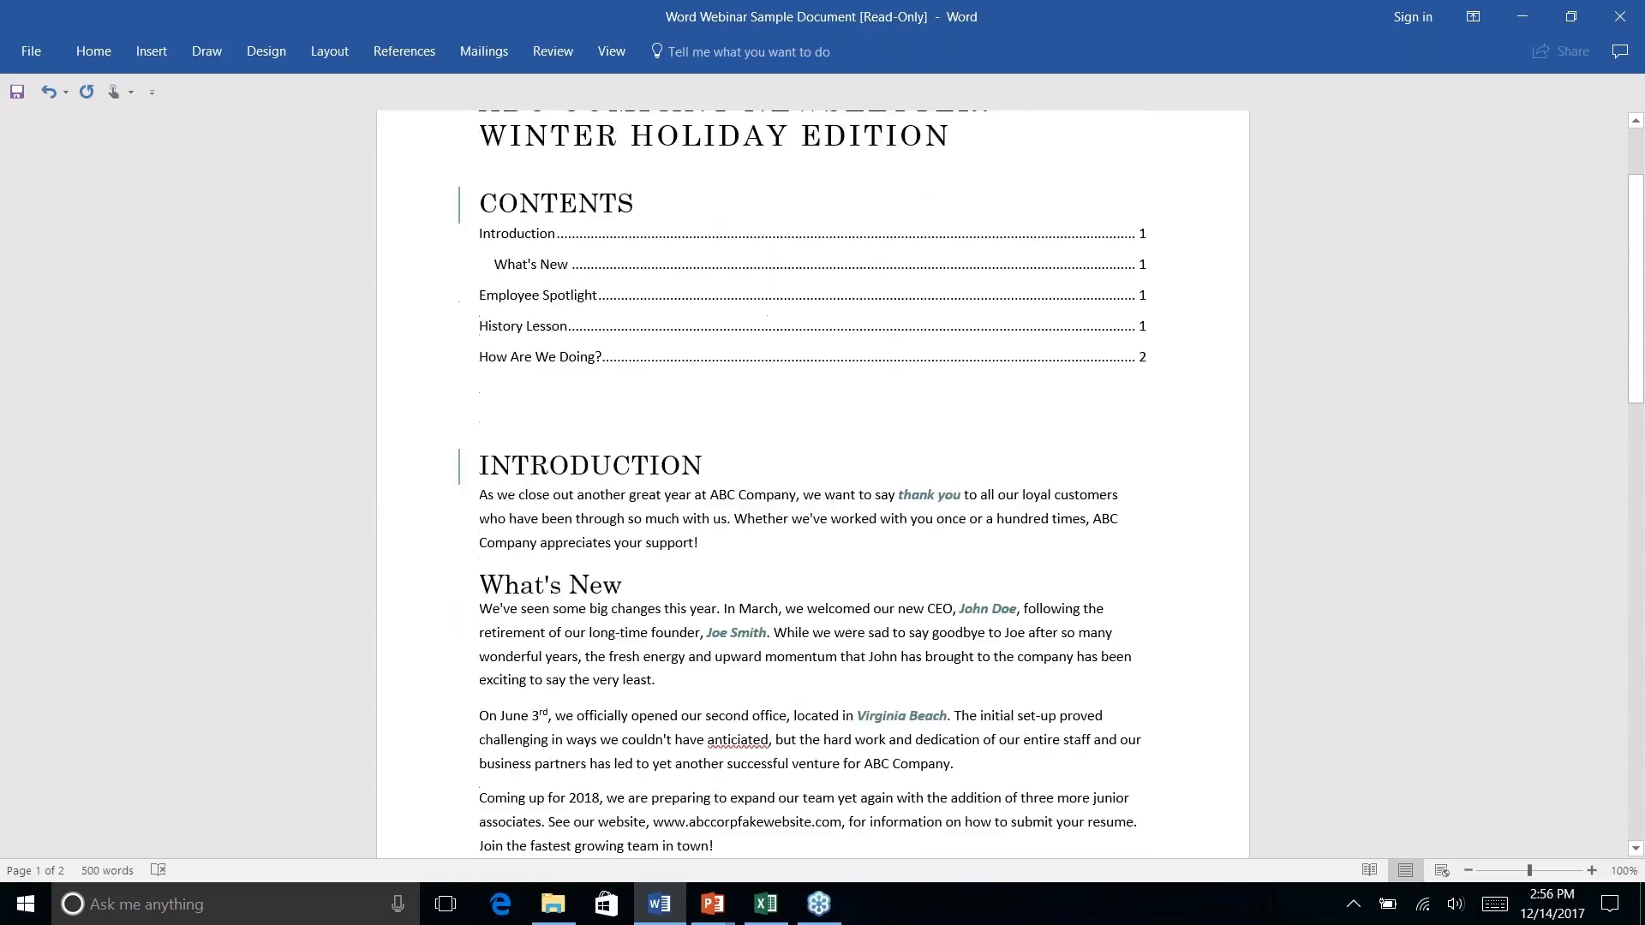
{"action": "scroll", "coordinate": [907, 379], "scroll_direction": "up", "scroll_amount": 1}
{"action": "scroll", "coordinate": [906, 379], "scroll_direction": "down", "scroll_amount": 2}
{"action": "scroll", "coordinate": [906, 380], "scroll_direction": "down", "scroll_amount": 3}
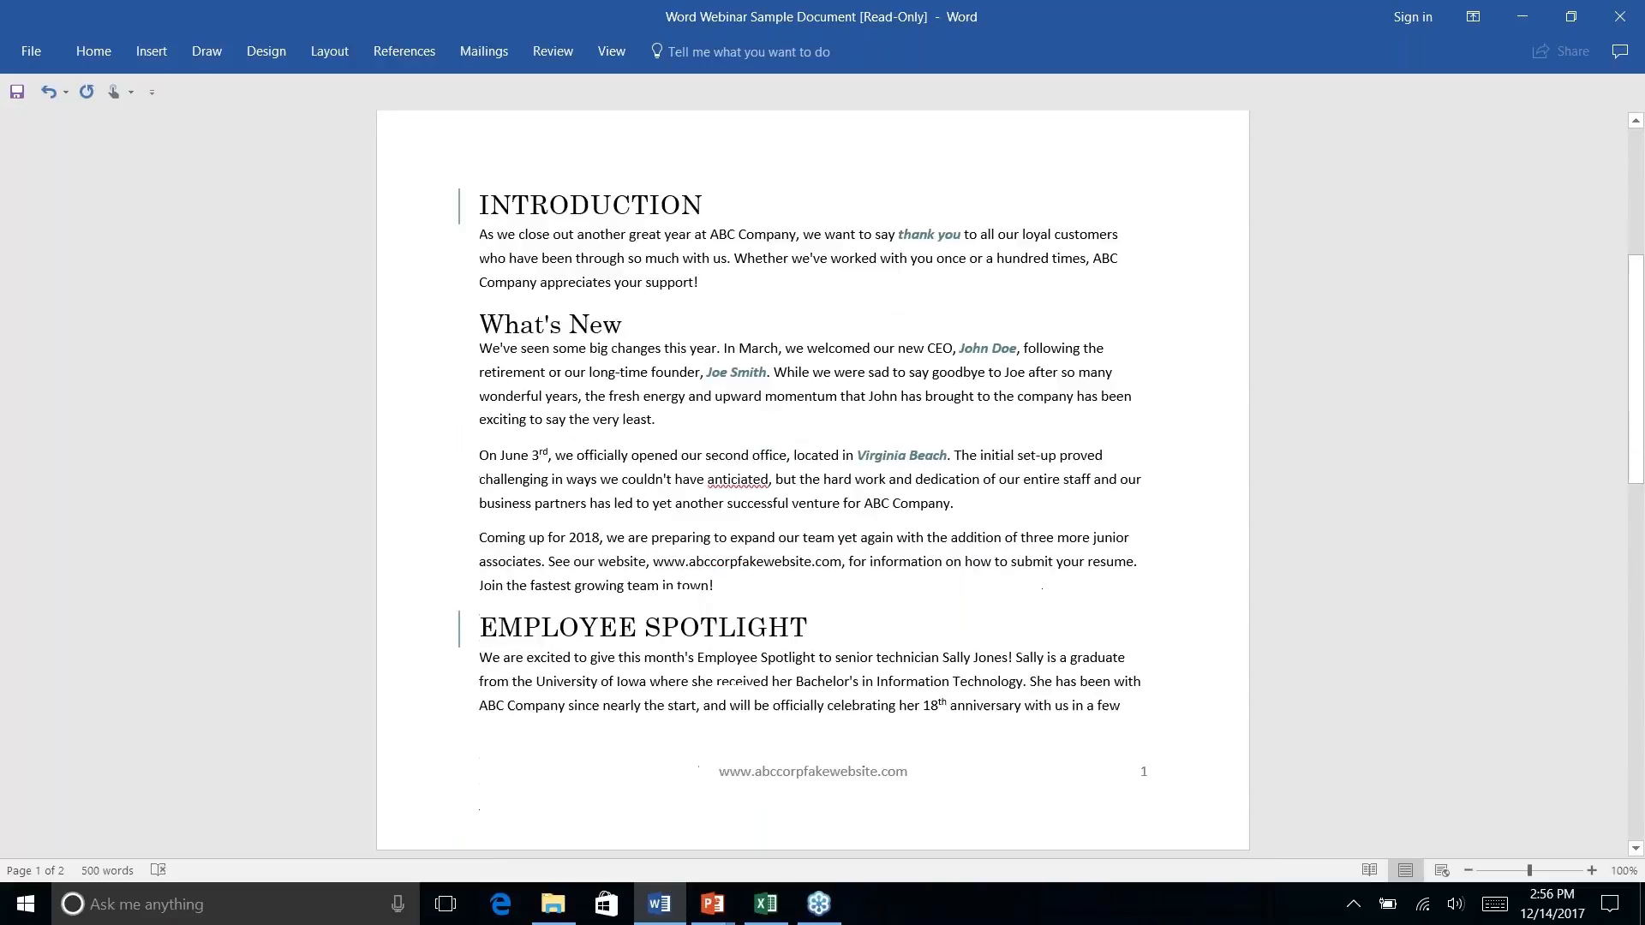
{"action": "scroll", "coordinate": [907, 380], "scroll_direction": "down", "scroll_amount": 4}
{"action": "scroll", "coordinate": [907, 379], "scroll_direction": "up", "scroll_amount": 9}
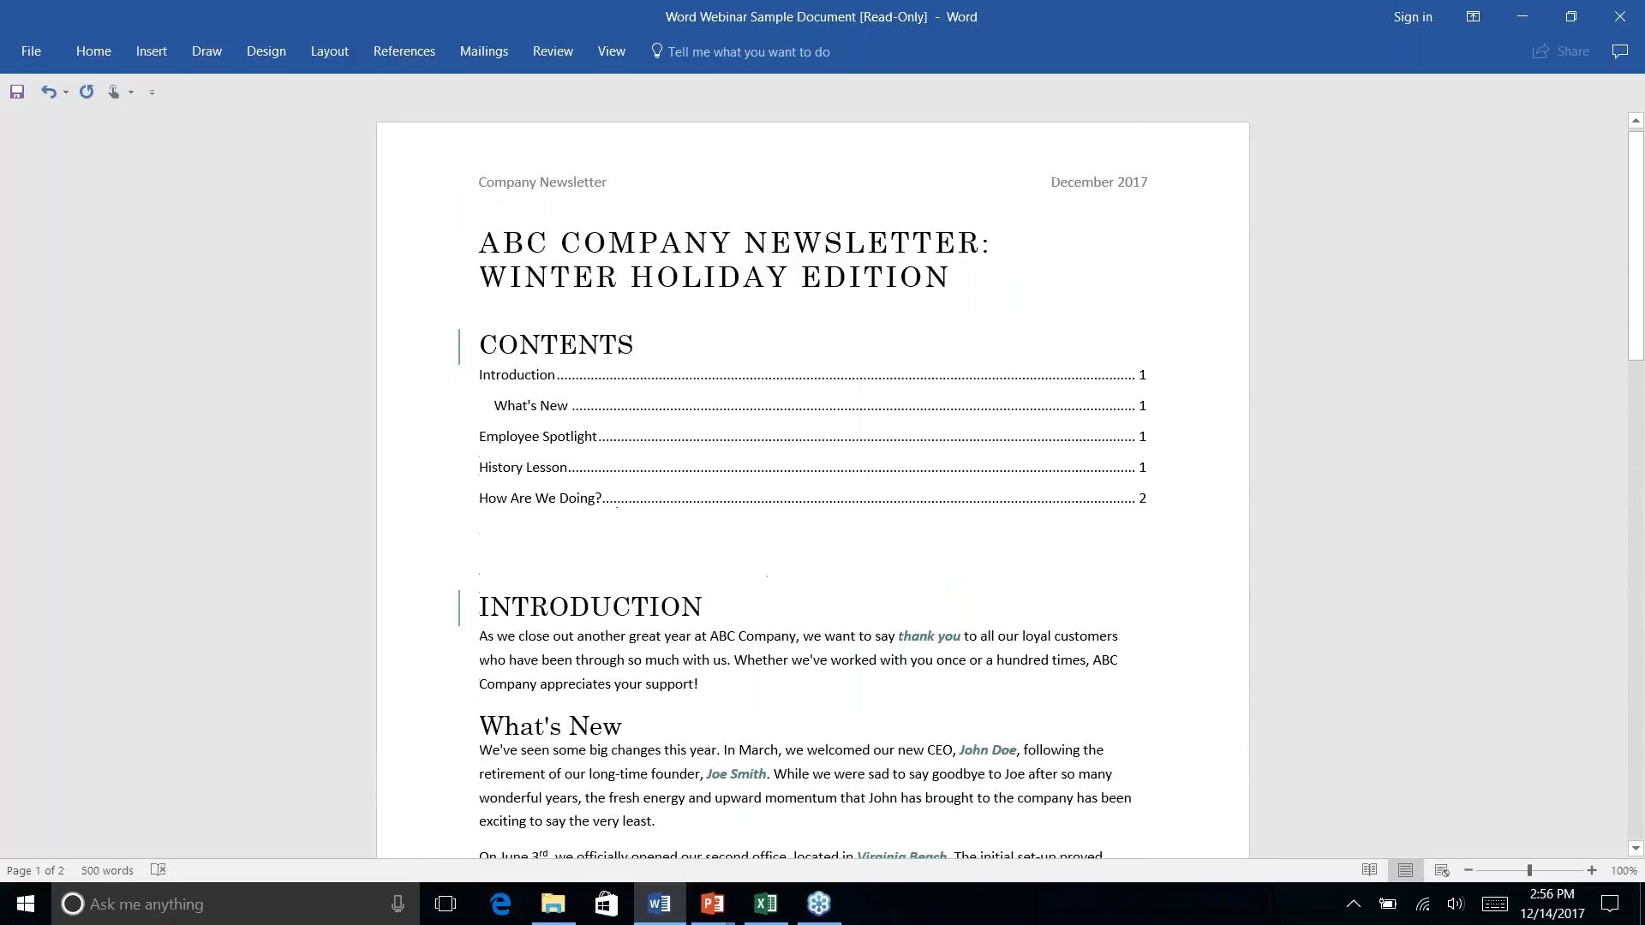
{"action": "scroll", "coordinate": [907, 380], "scroll_direction": "down", "scroll_amount": 5}
{"action": "scroll", "coordinate": [907, 380], "scroll_direction": "up", "scroll_amount": 1}
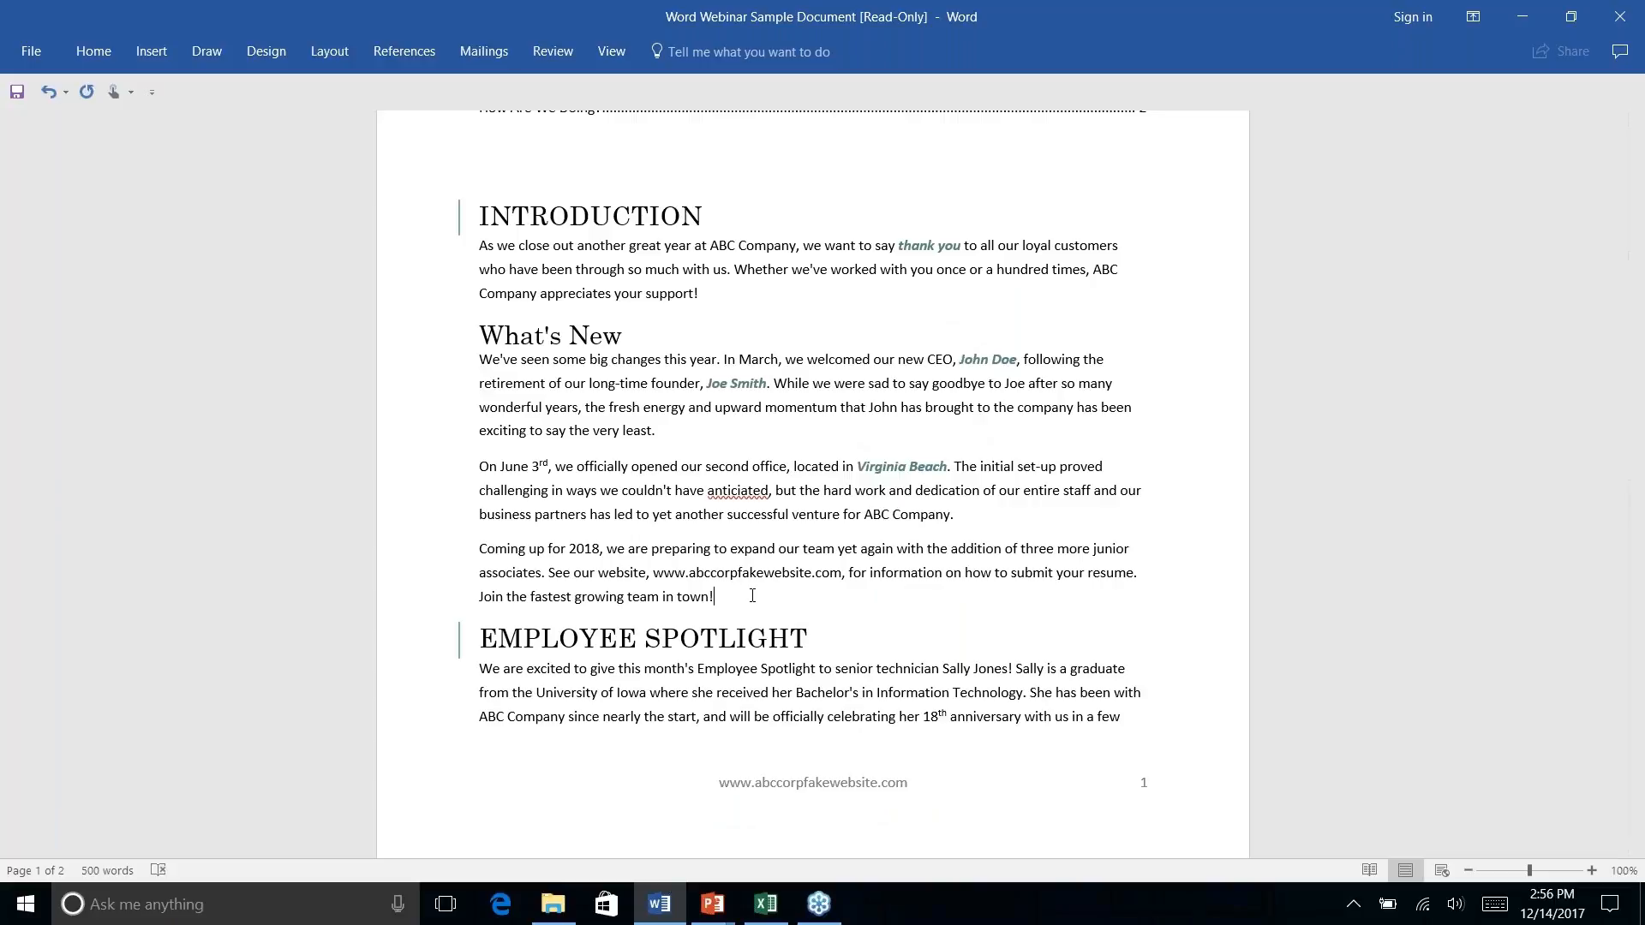
{"action": "left_click", "coordinate": [159, 56]}
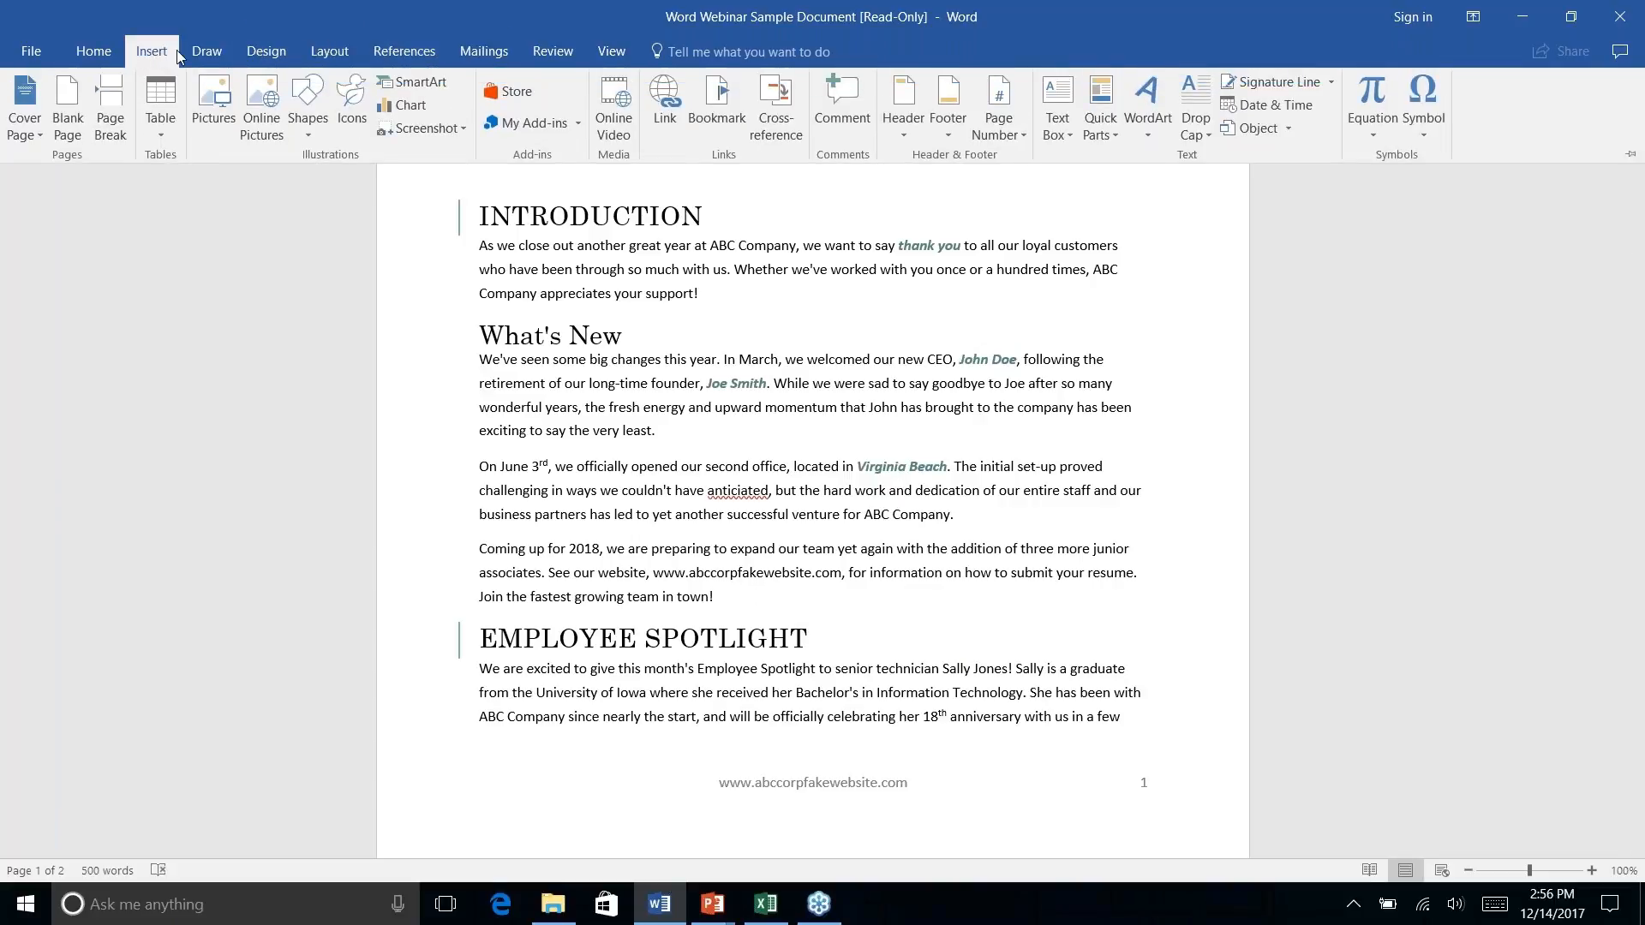
{"action": "left_click", "coordinate": [206, 54]}
{"action": "left_click", "coordinate": [267, 54]}
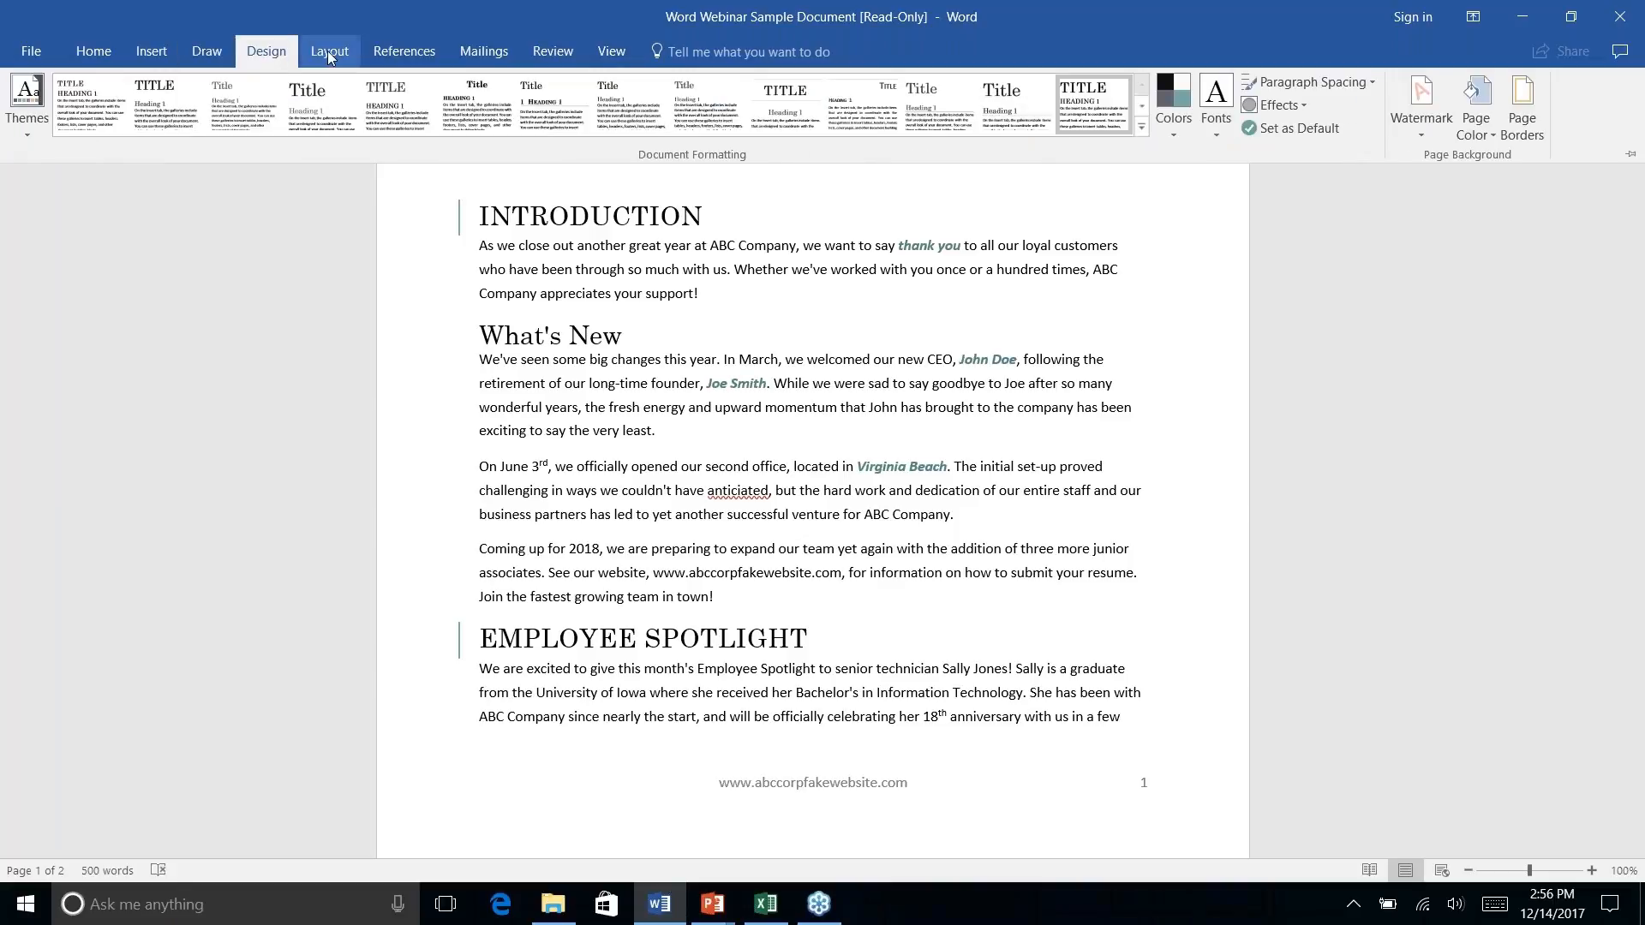
{"action": "left_click", "coordinate": [332, 55]}
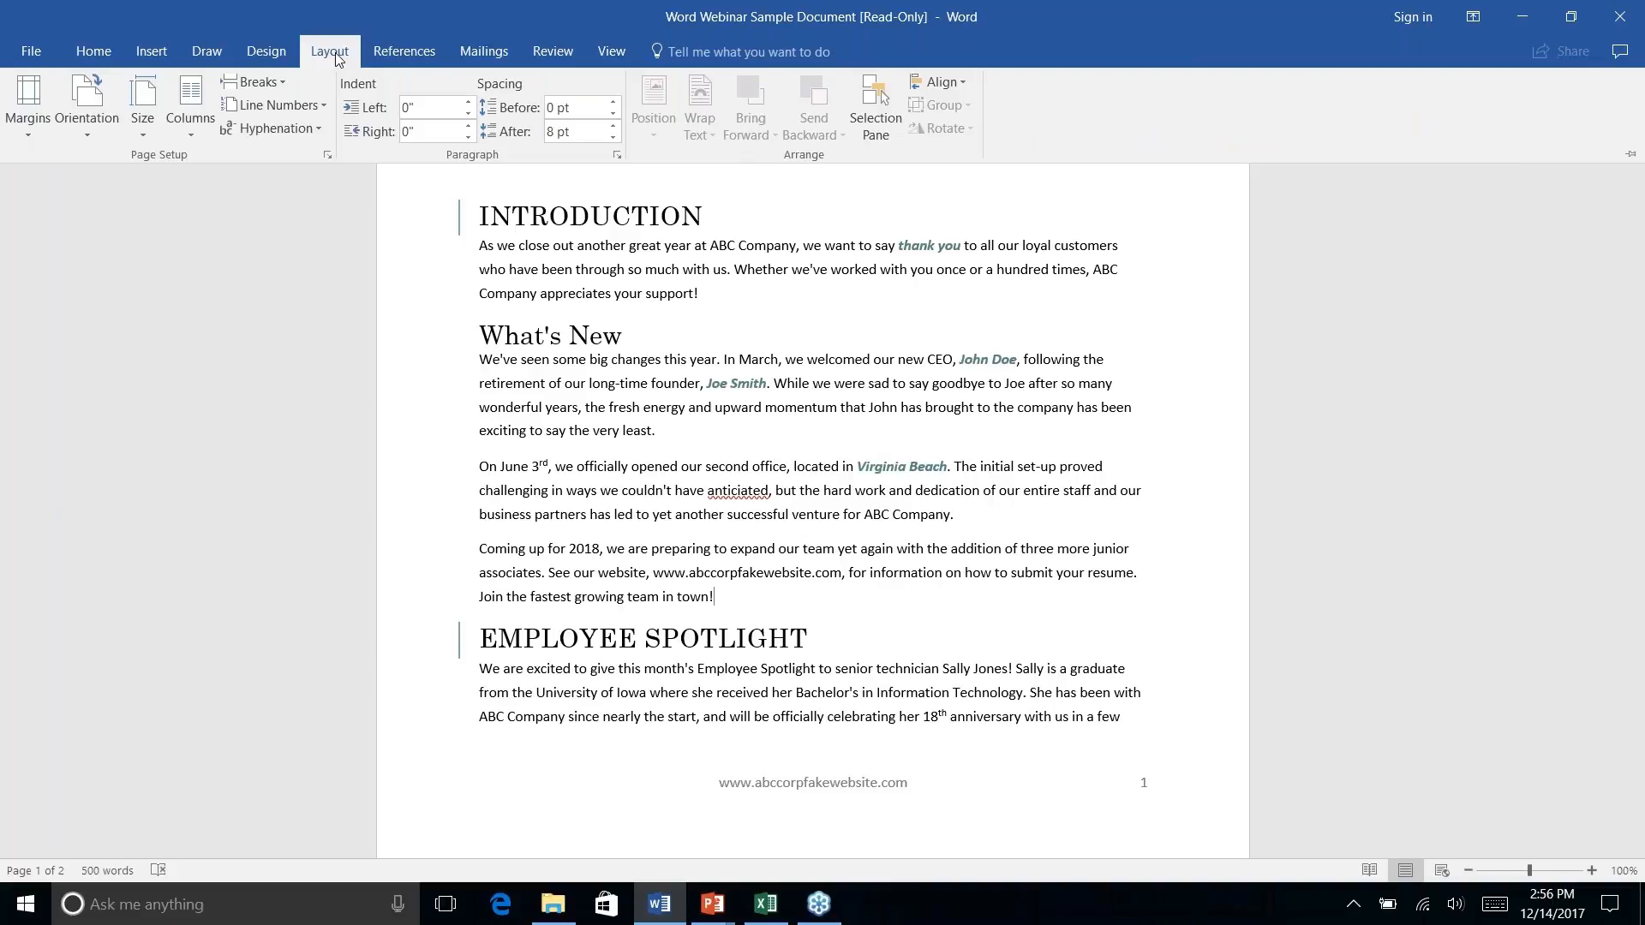
{"action": "key", "text": "ctrl+F1"}
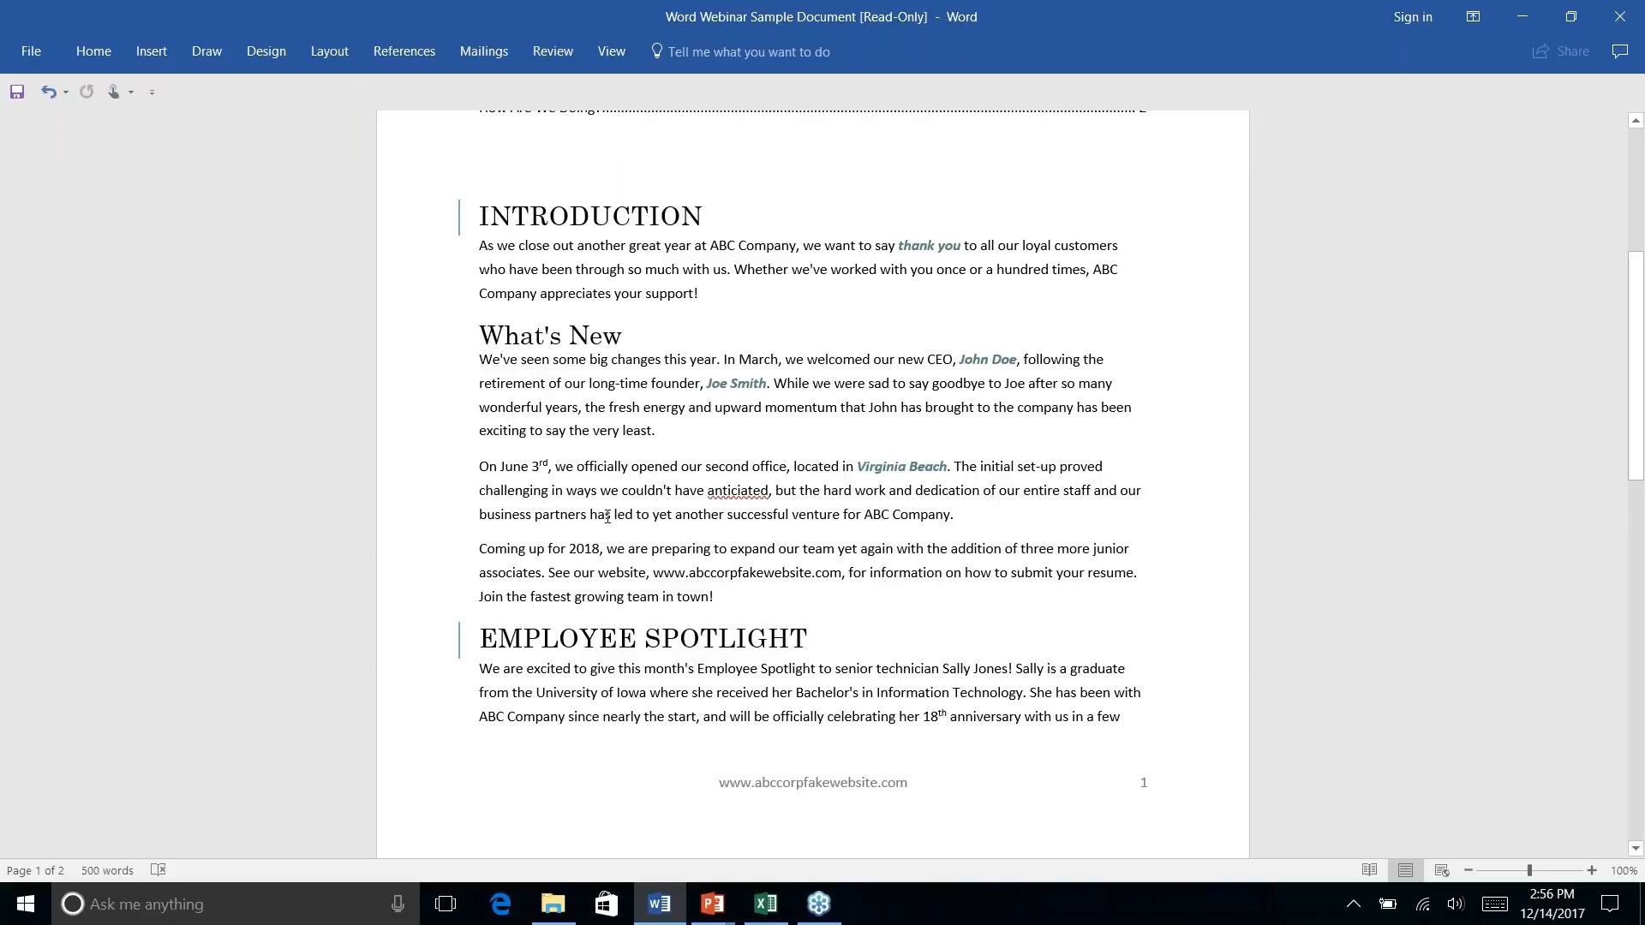
Insert a Next Page section break after the last What's New paragraph, ahead of the Employee Spotlight heading.
{"action": "scroll", "coordinate": [835, 638], "scroll_direction": "up", "scroll_amount": 1}
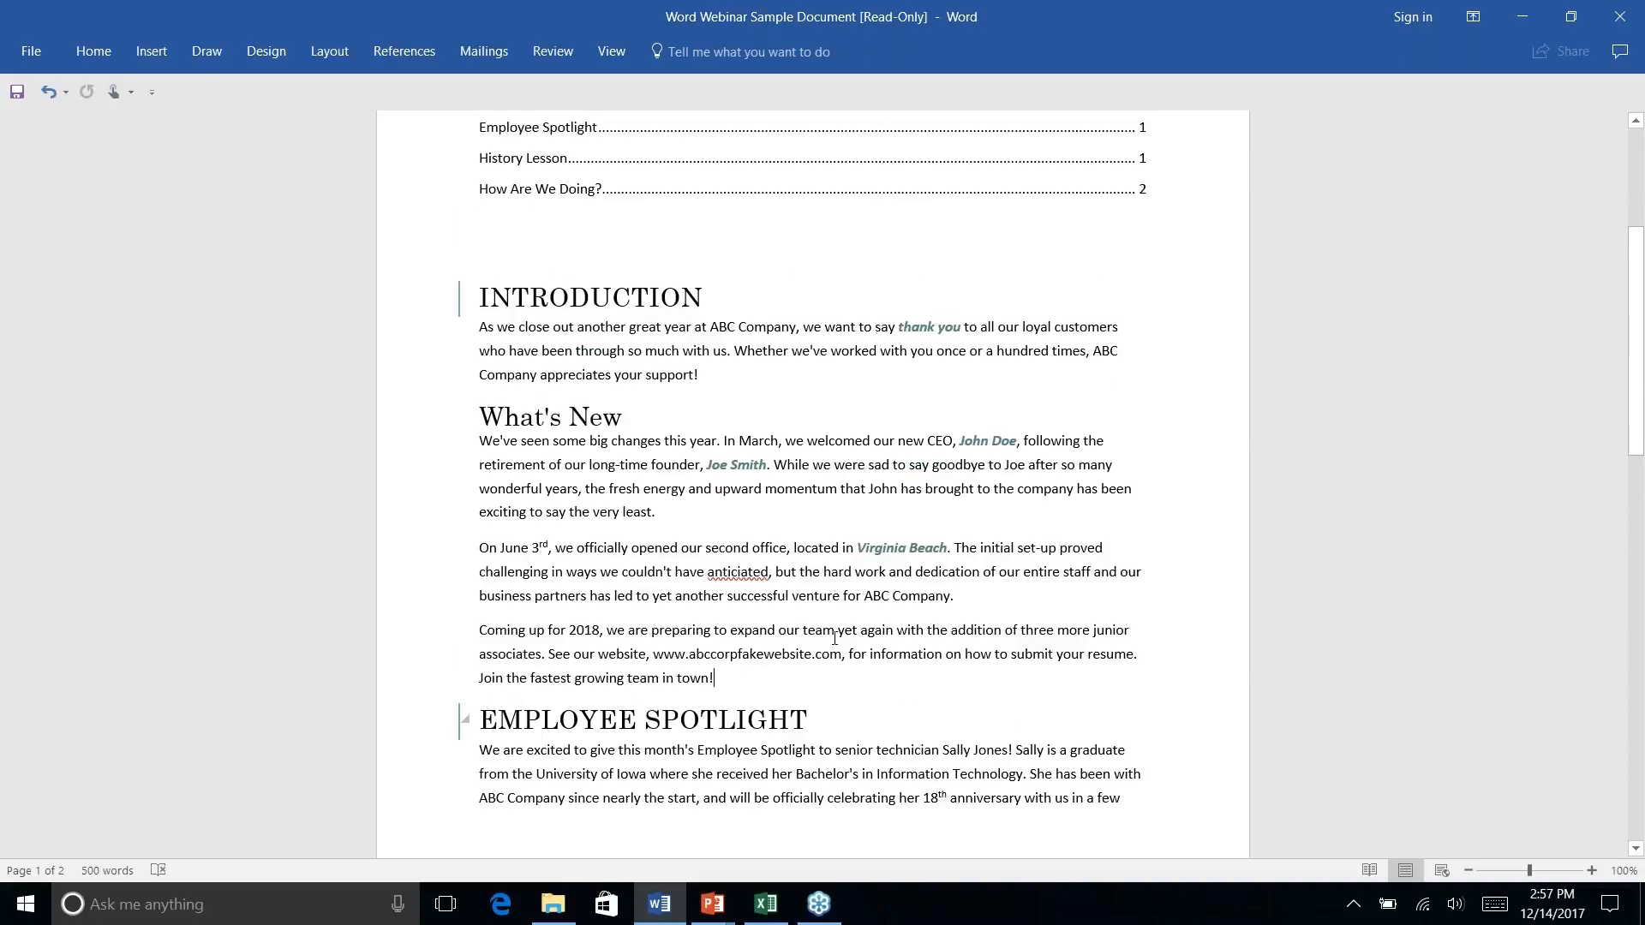
{"action": "scroll", "coordinate": [834, 638], "scroll_direction": "down", "scroll_amount": 2}
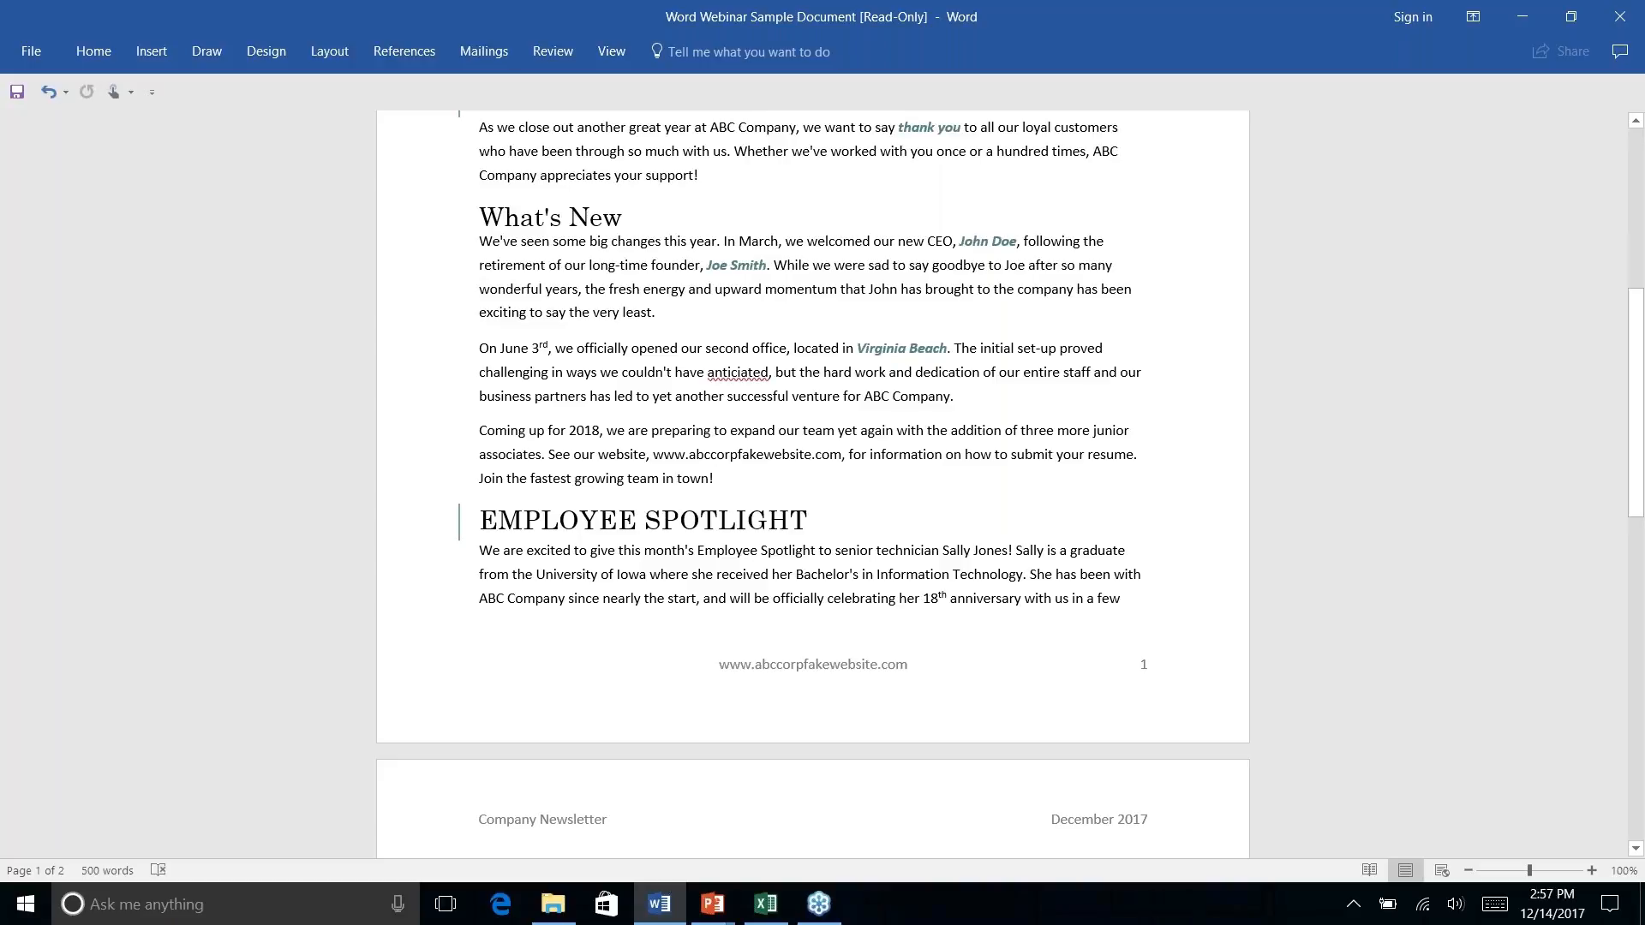
{"action": "left_click", "coordinate": [343, 56]}
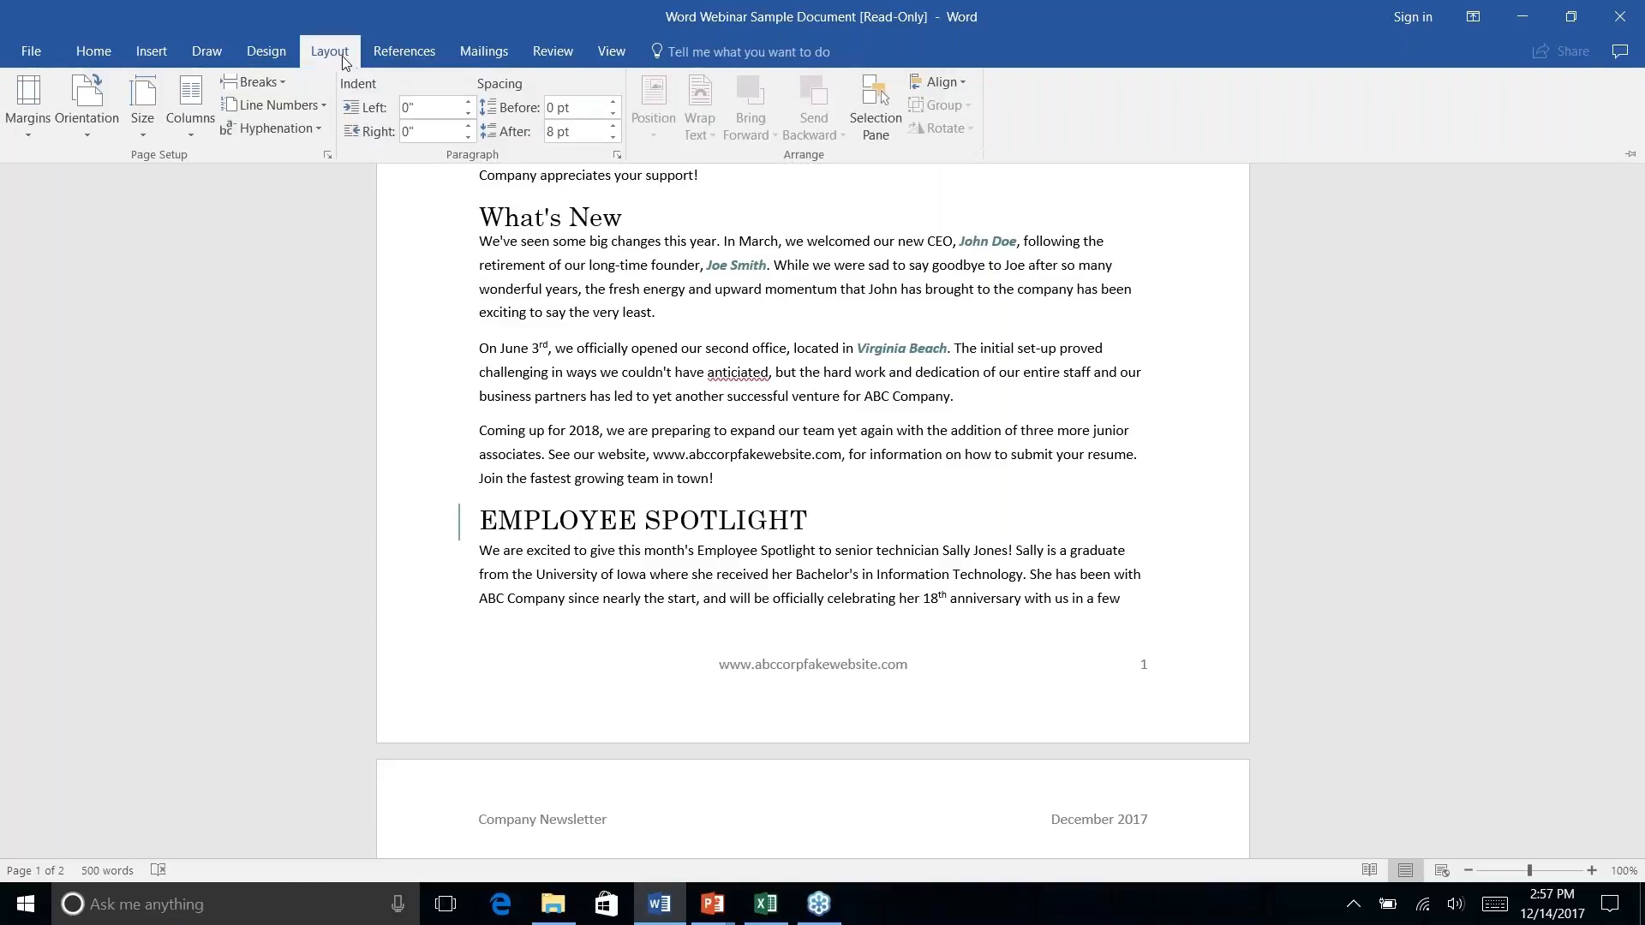
{"action": "left_click", "coordinate": [282, 81]}
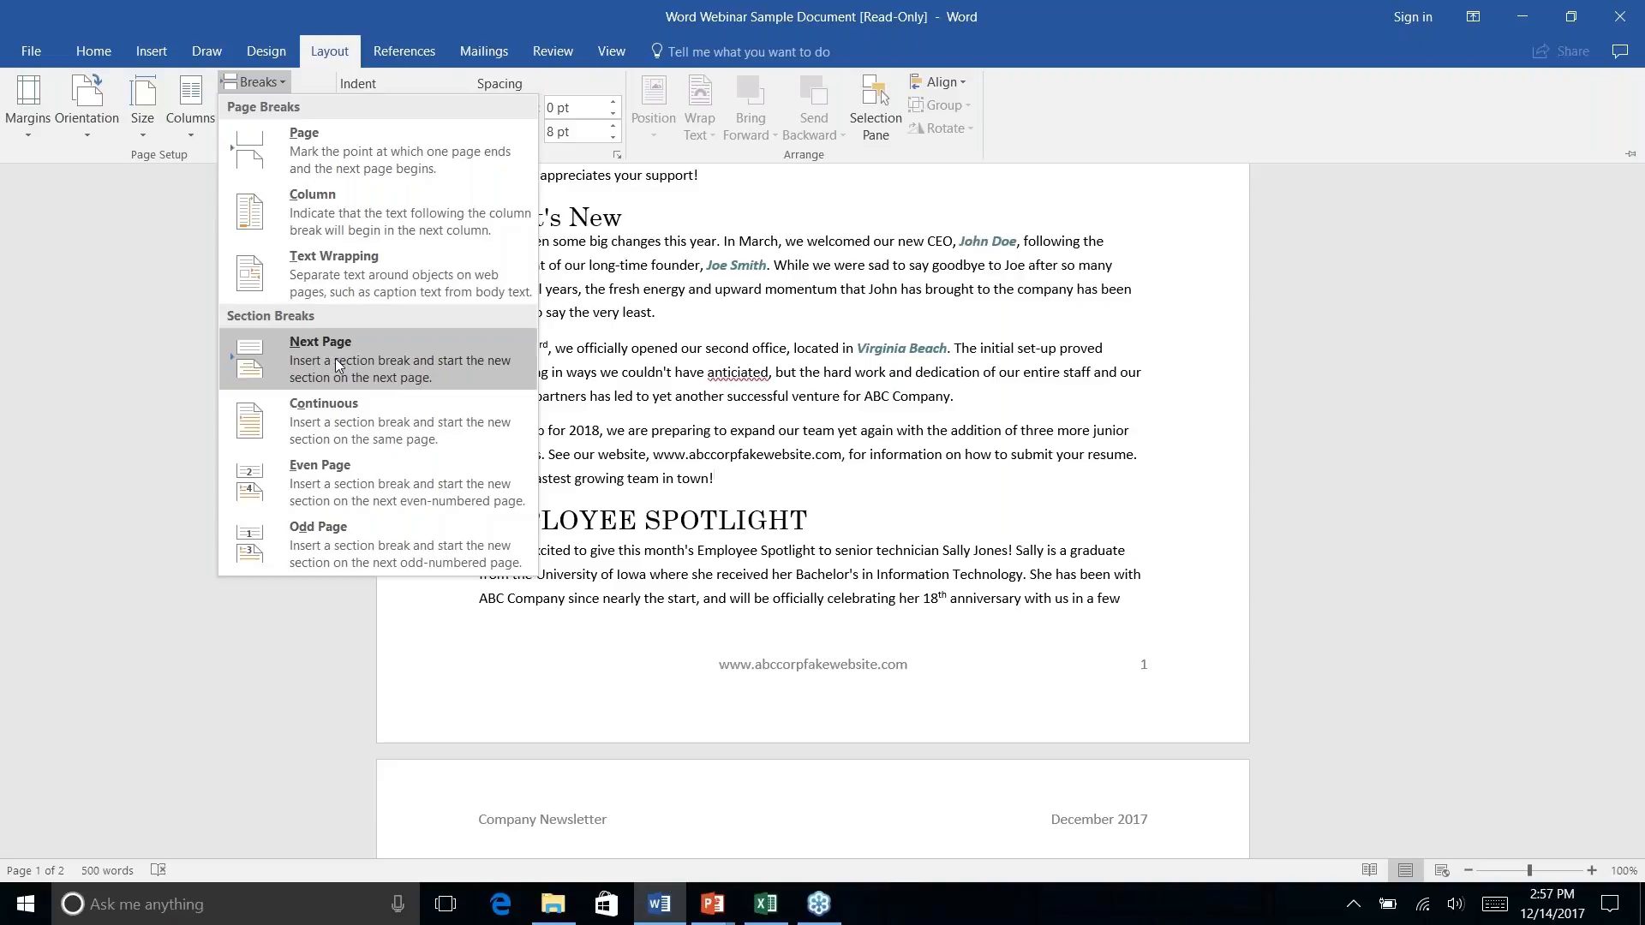
{"action": "left_click", "coordinate": [336, 359]}
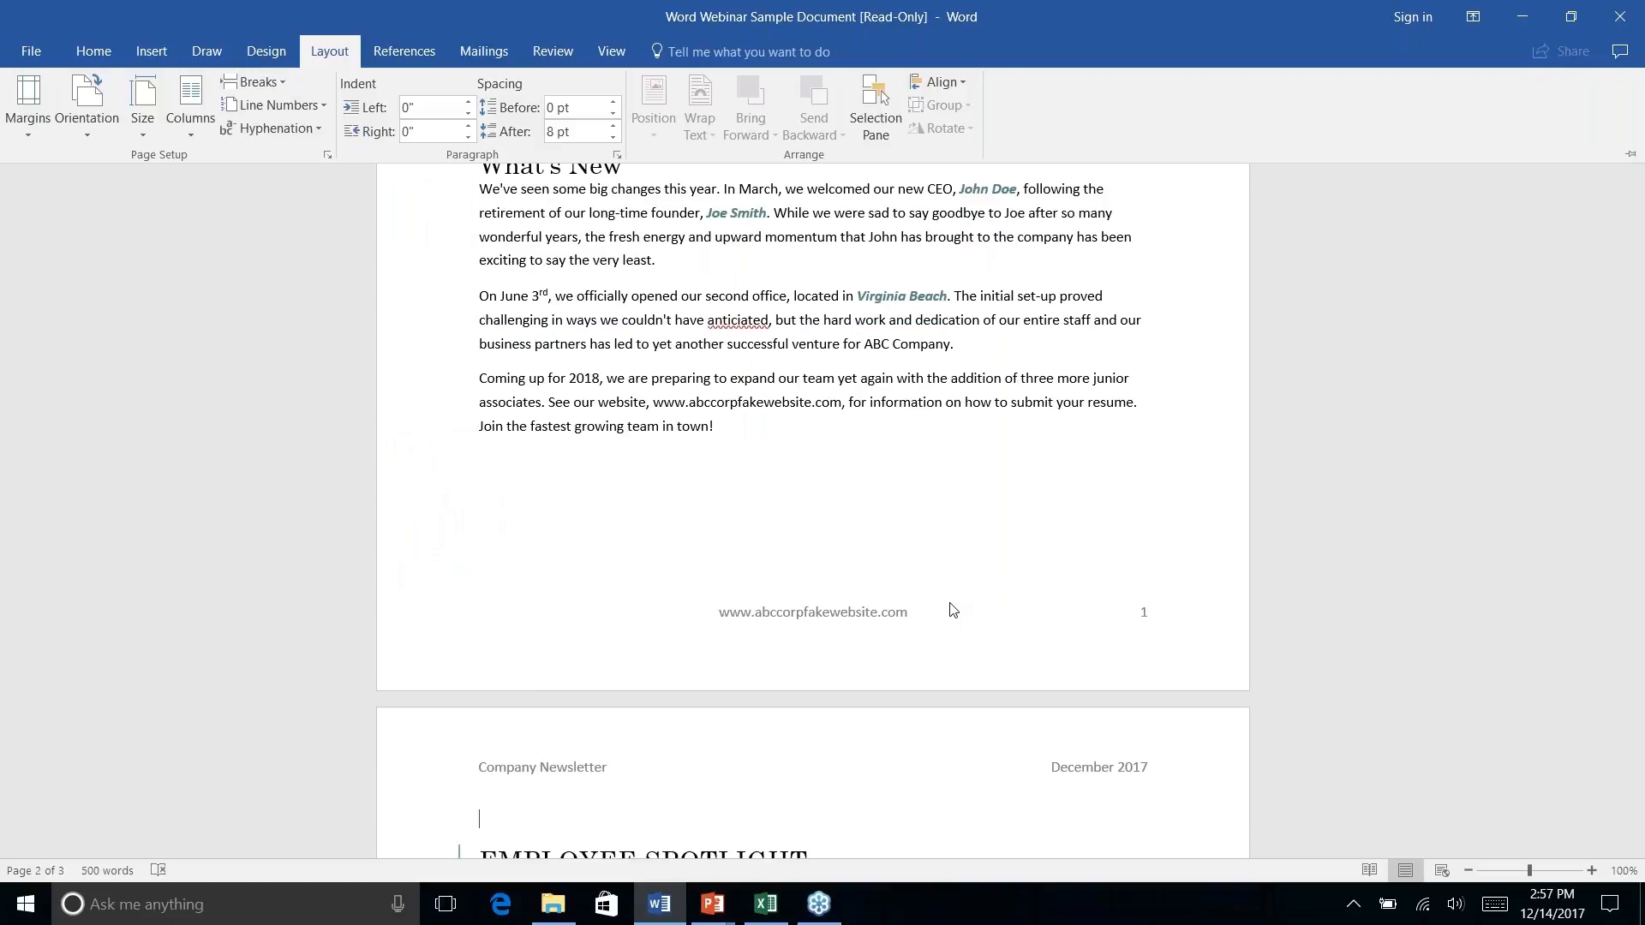
{"action": "scroll", "coordinate": [954, 611], "scroll_direction": "up", "scroll_amount": 2}
{"action": "scroll", "coordinate": [954, 611], "scroll_direction": "down", "scroll_amount": 10}
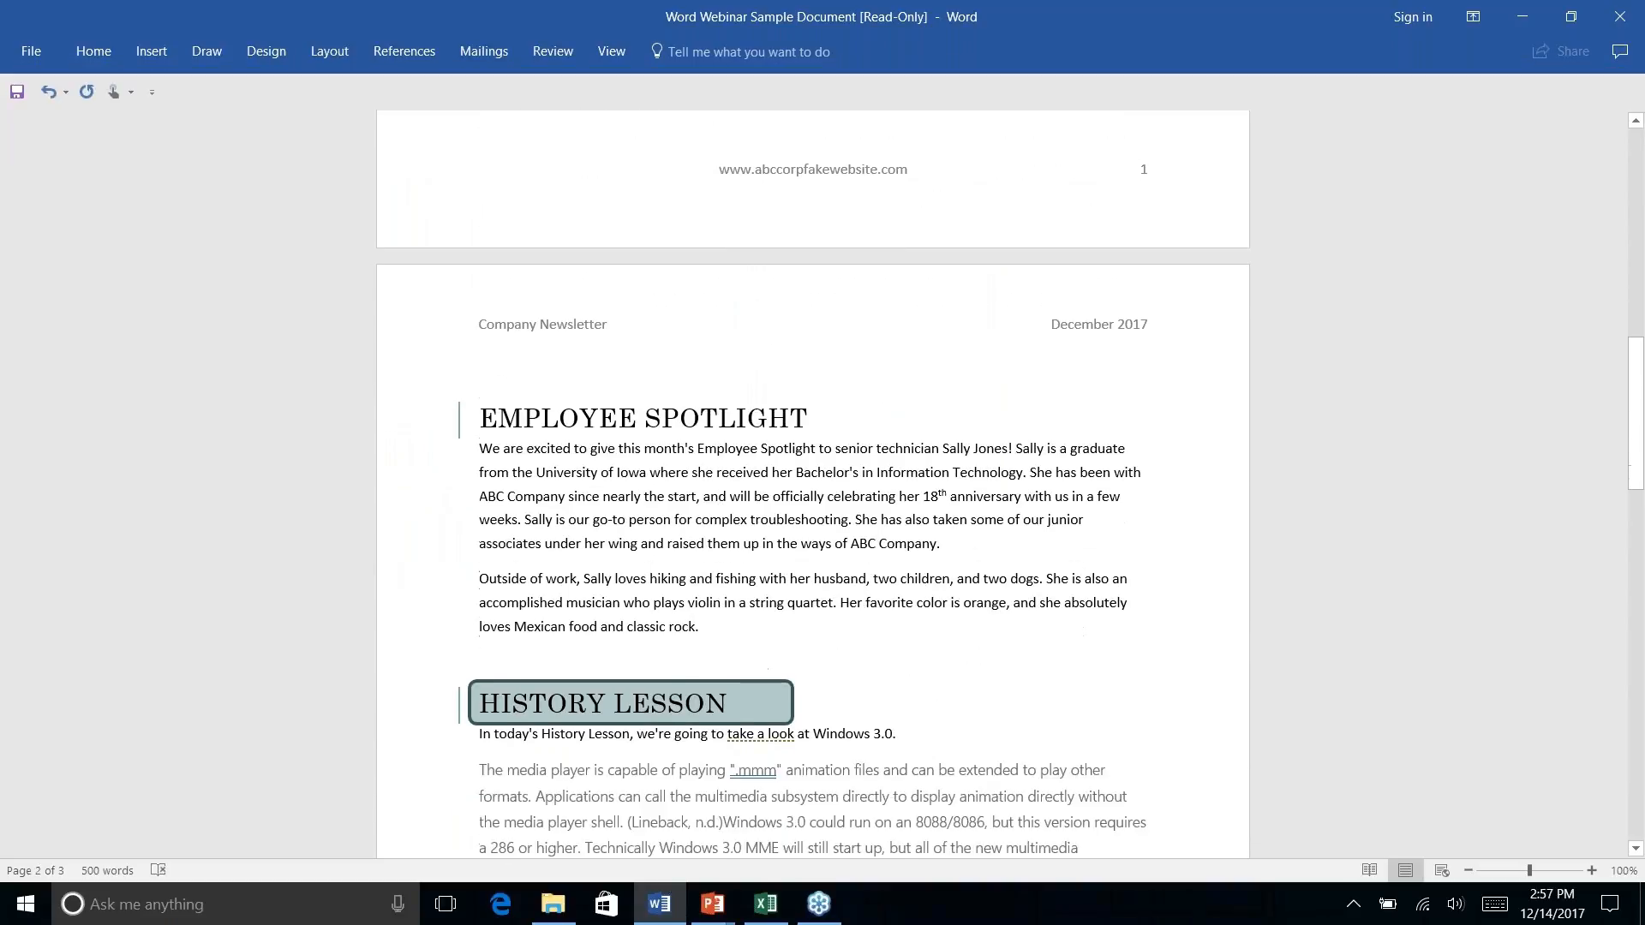
Insert a Continuous section break after the last Employee Spotlight paragraph, ahead of the History Lesson heading.
{"action": "scroll", "coordinate": [747, 491], "scroll_direction": "down", "scroll_amount": 3}
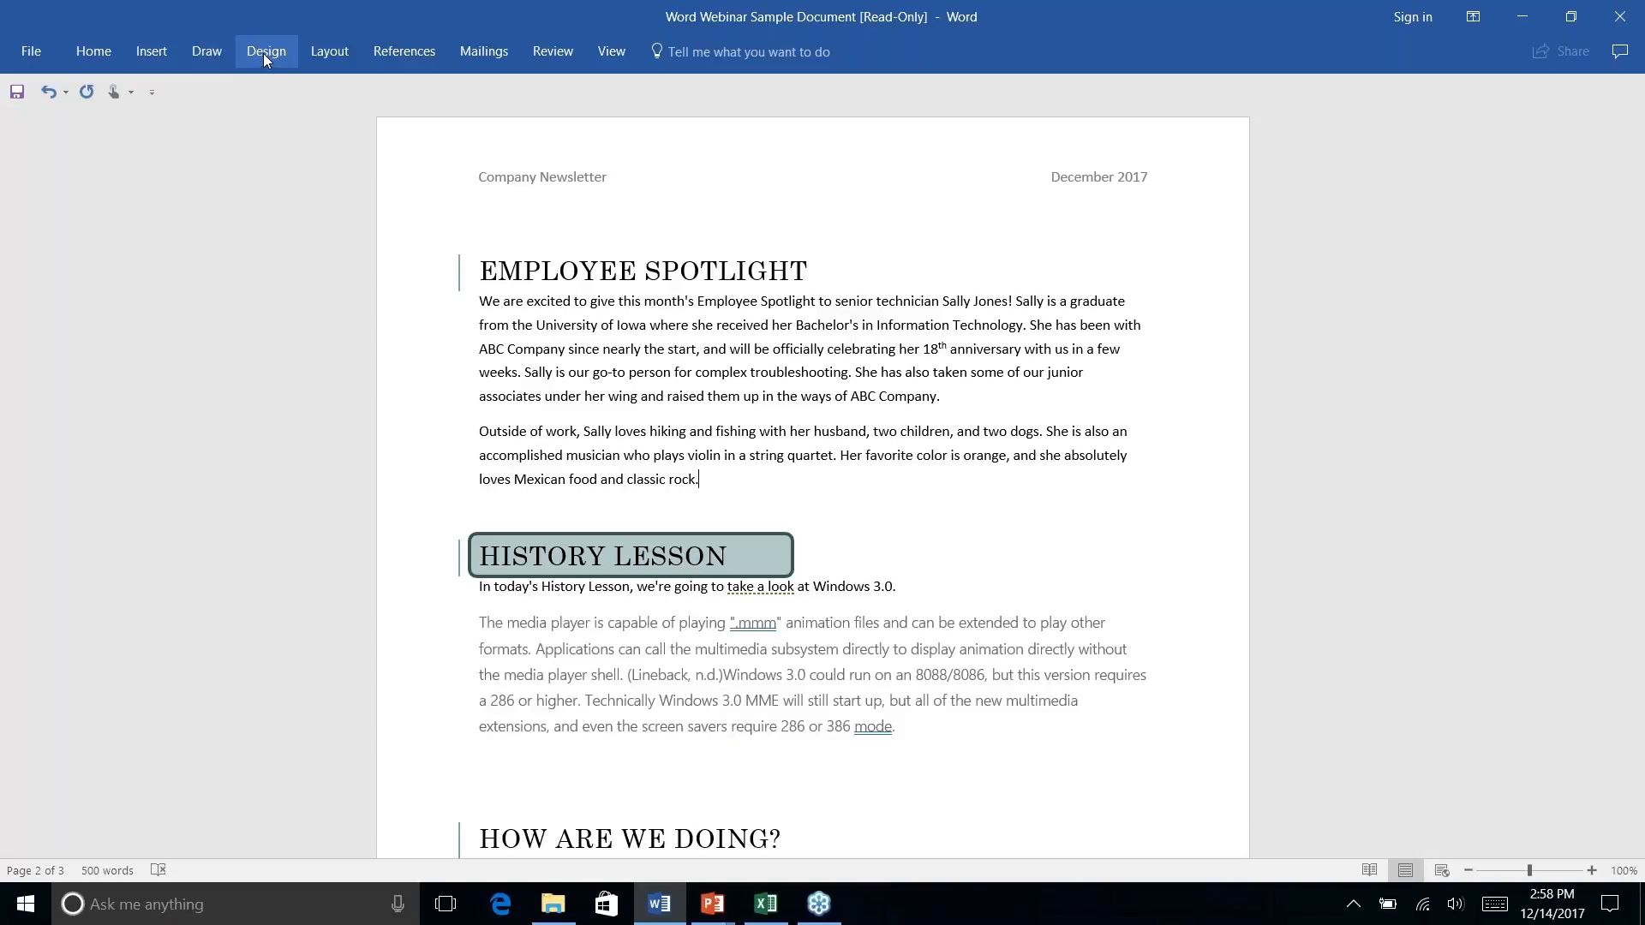
{"action": "left_click", "coordinate": [325, 55]}
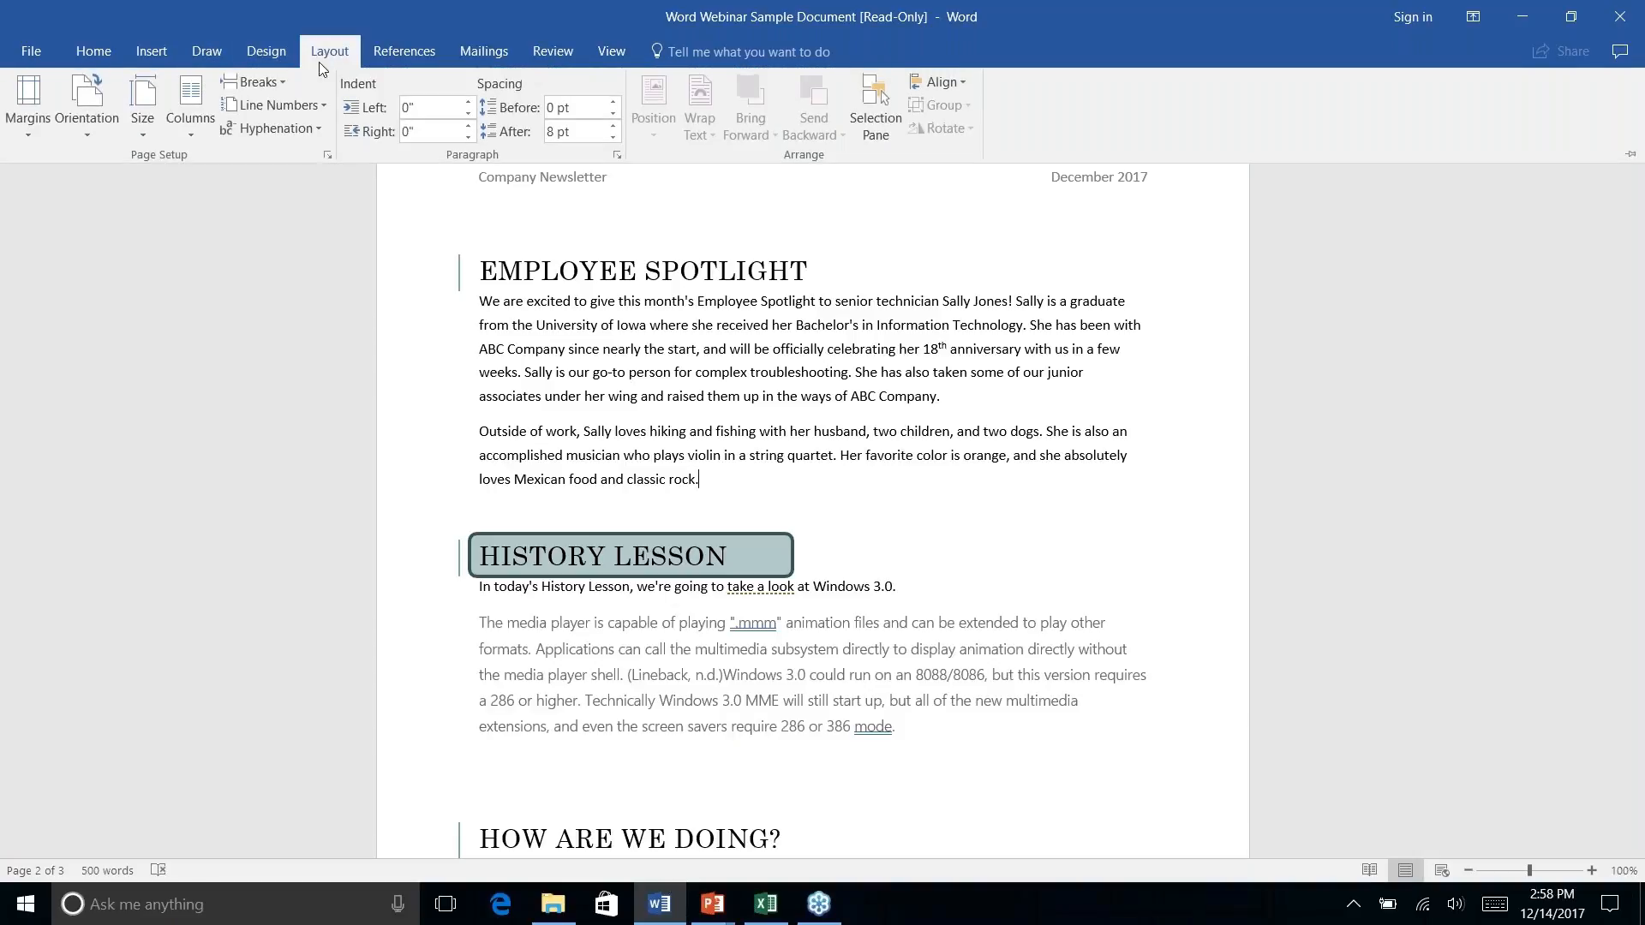
{"action": "left_click", "coordinate": [282, 80]}
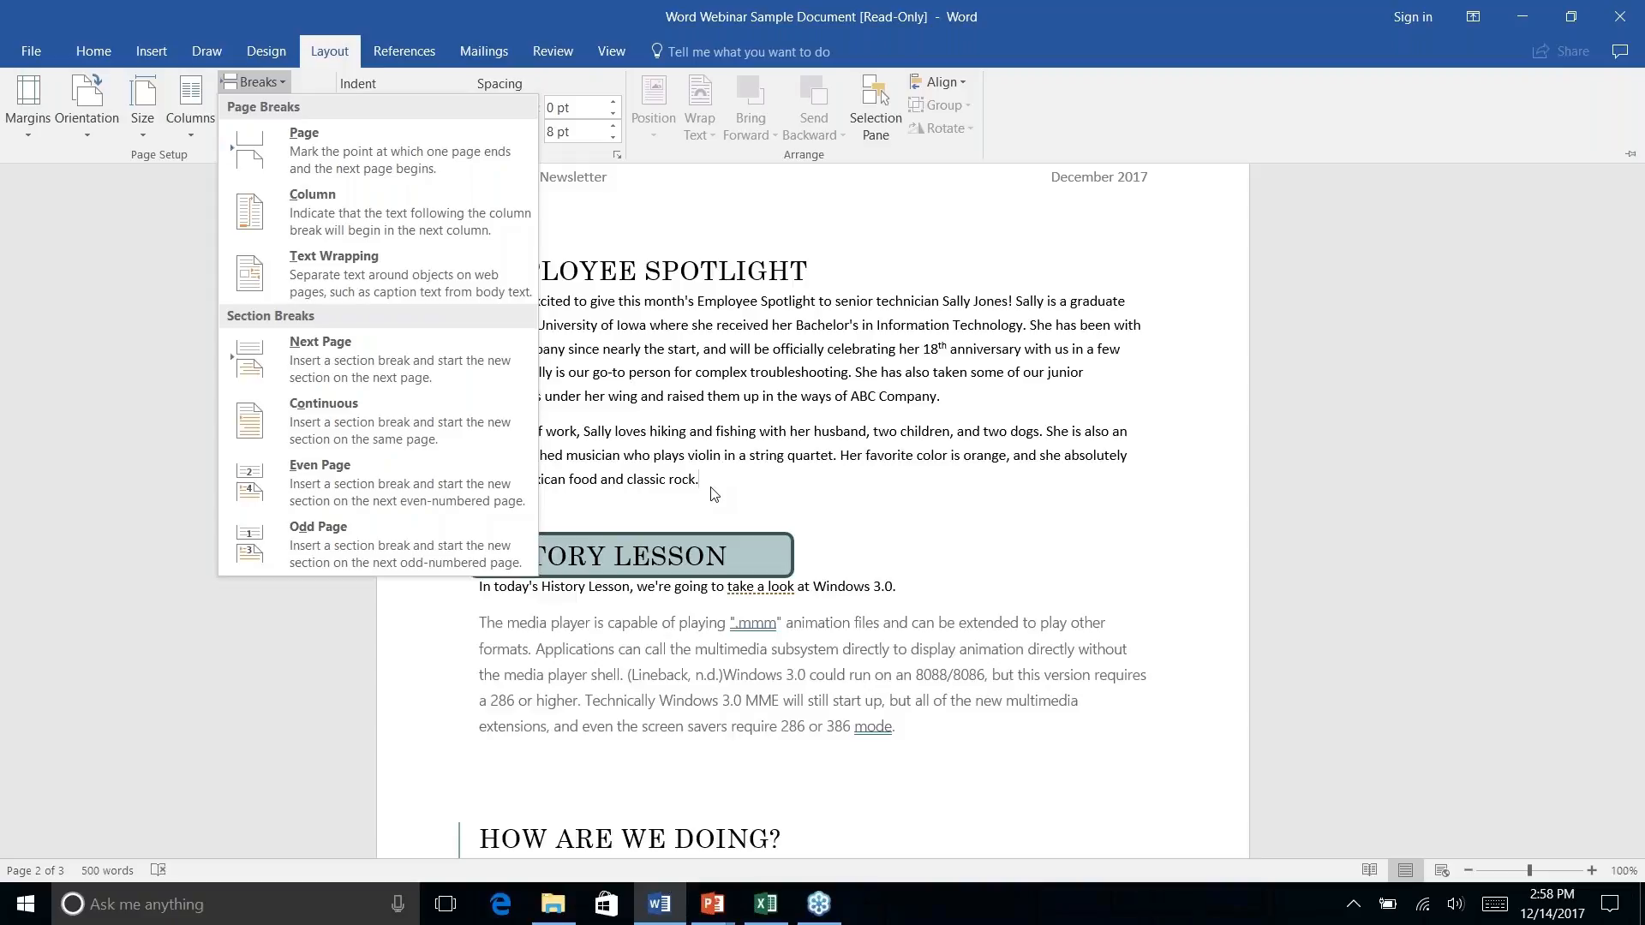
{"action": "left_click", "coordinate": [346, 428]}
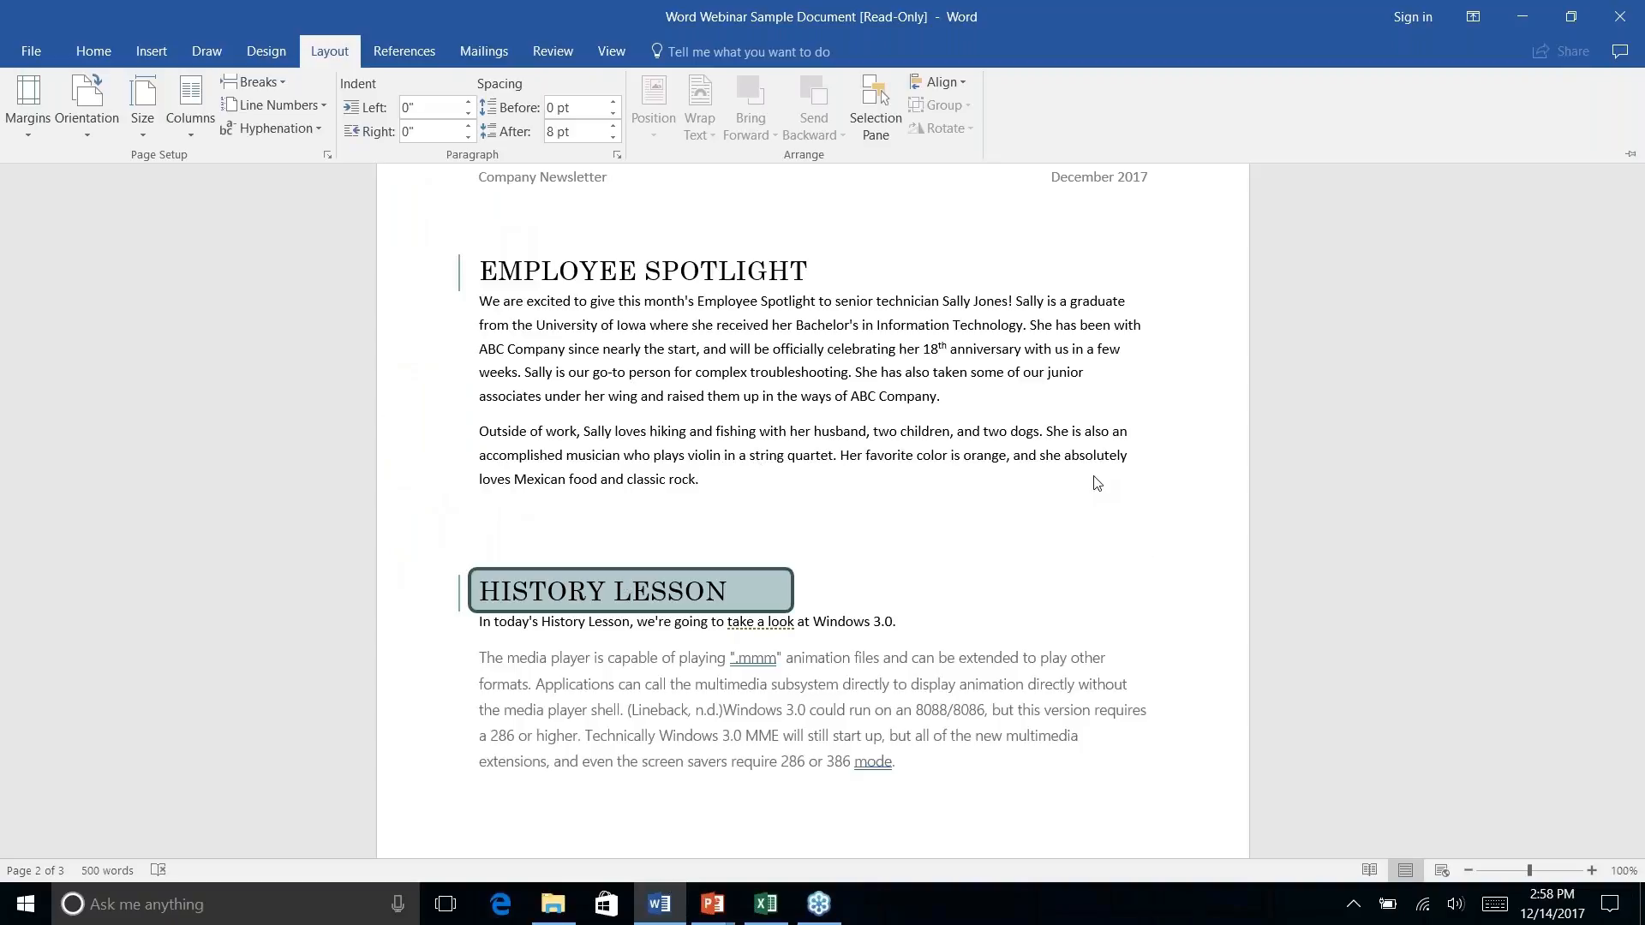
Try a two-column layout on the whole Employee Spotlight section, heading included, and undo it.
{"action": "scroll", "coordinate": [1098, 484], "scroll_direction": "down", "scroll_amount": 3}
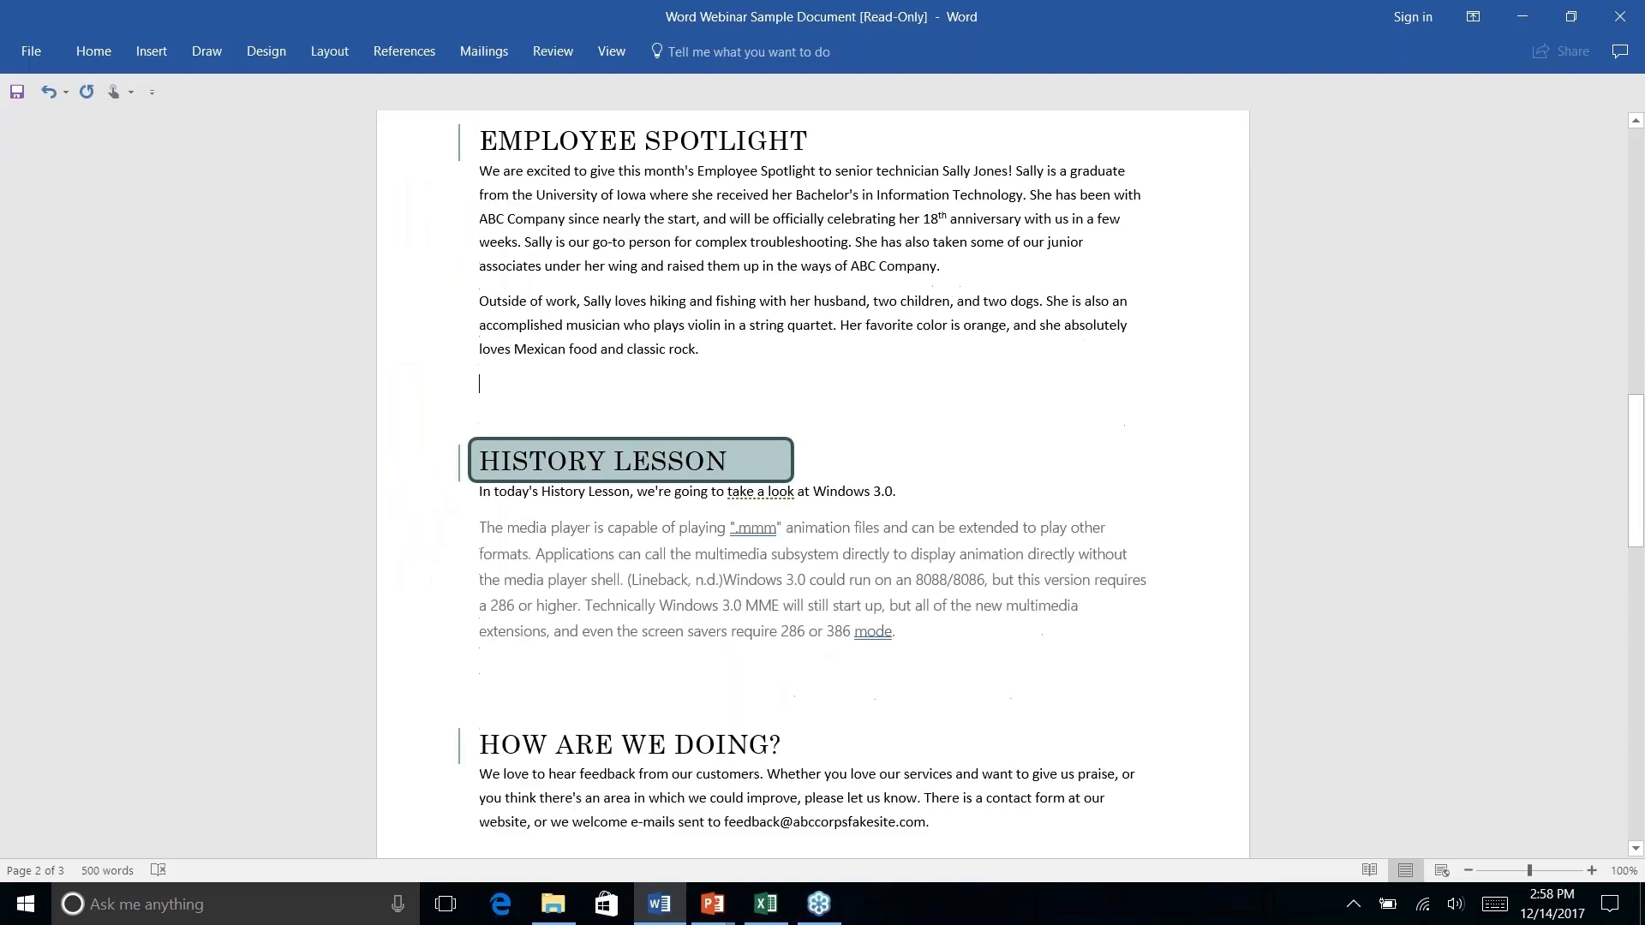
{"action": "scroll", "coordinate": [1098, 484], "scroll_direction": "up", "scroll_amount": 6}
{"action": "scroll", "coordinate": [813, 480], "scroll_direction": "down", "scroll_amount": 1}
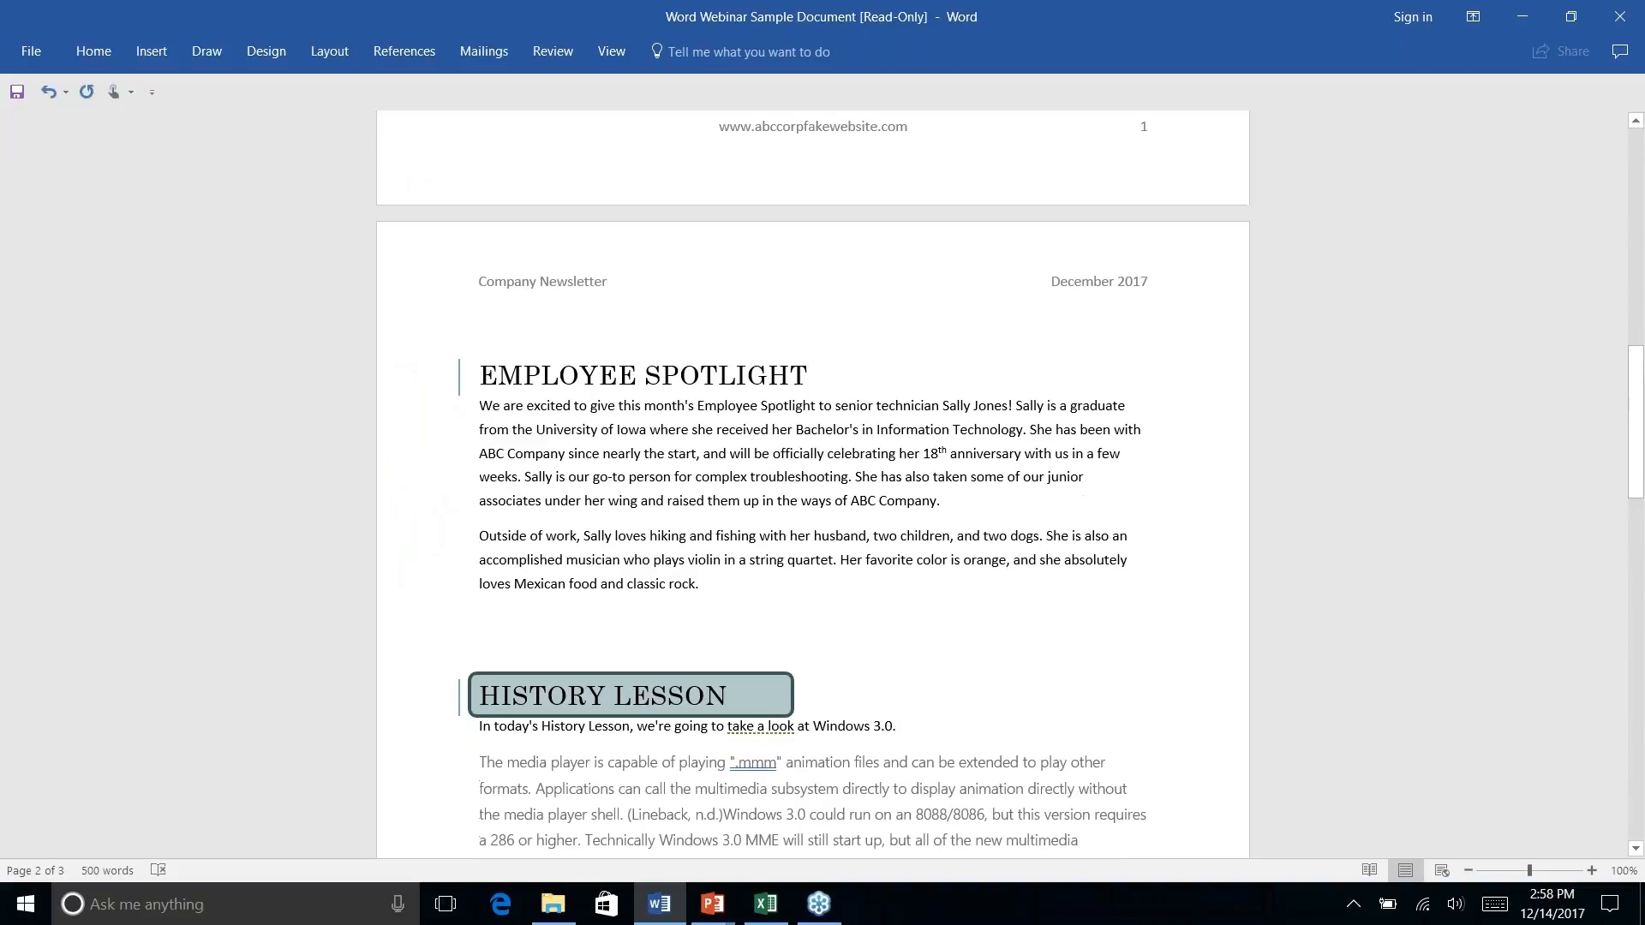
{"action": "right_click", "coordinate": [607, 446]}
{"action": "key", "text": "Escape"}
{"action": "left_click", "coordinate": [334, 54]}
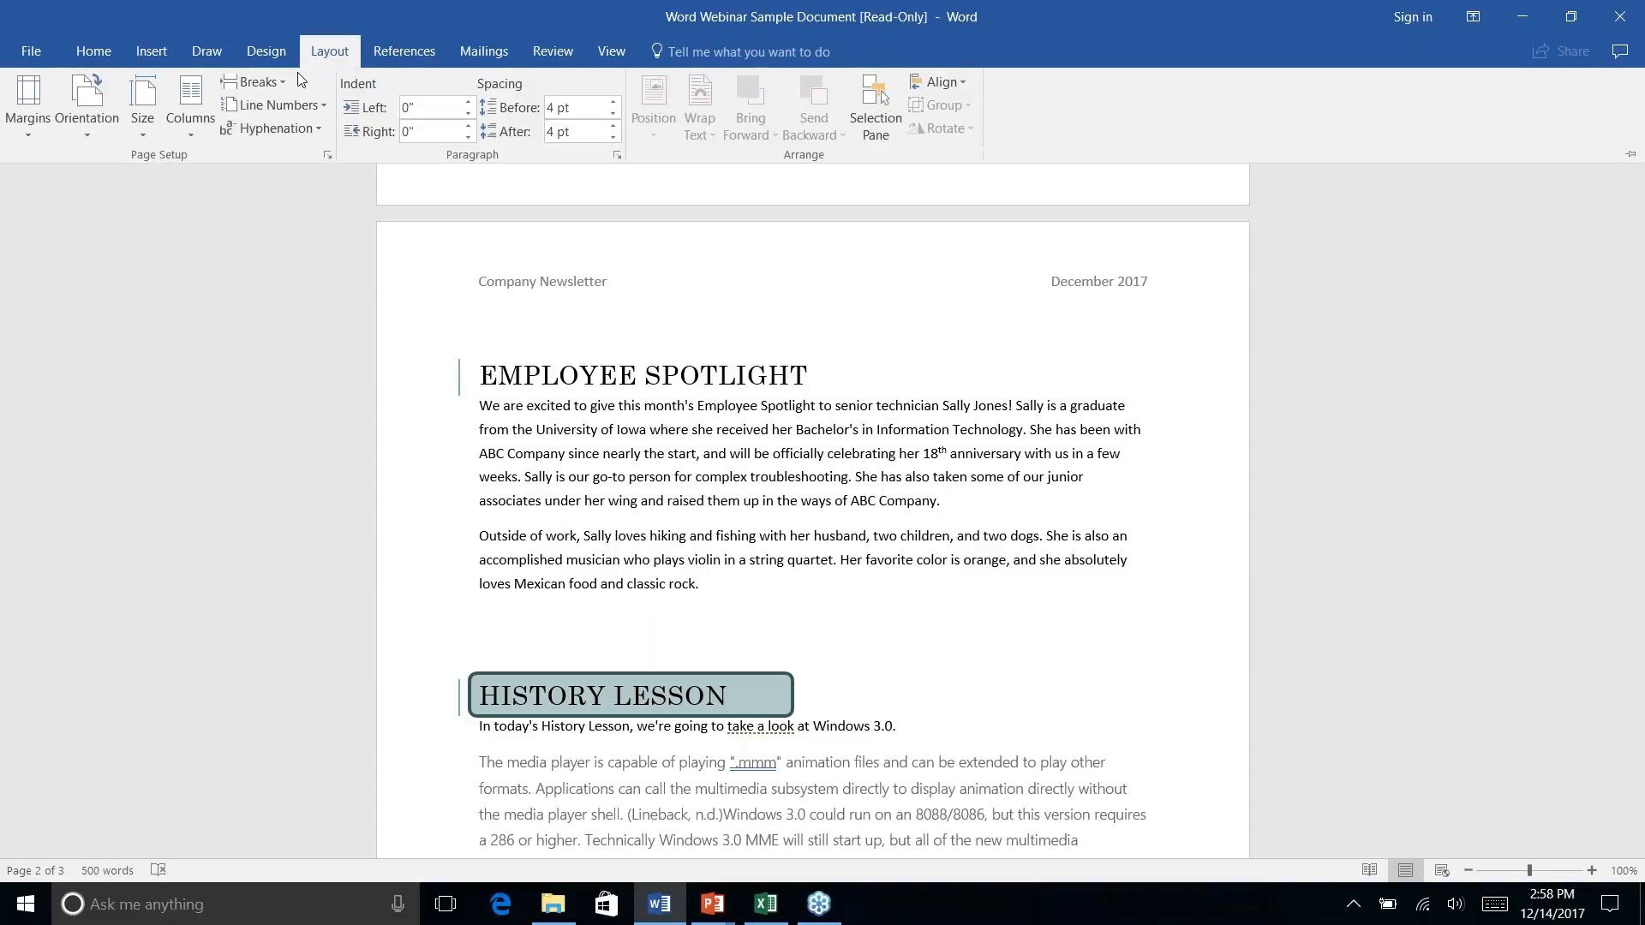
{"action": "left_click", "coordinate": [188, 137]}
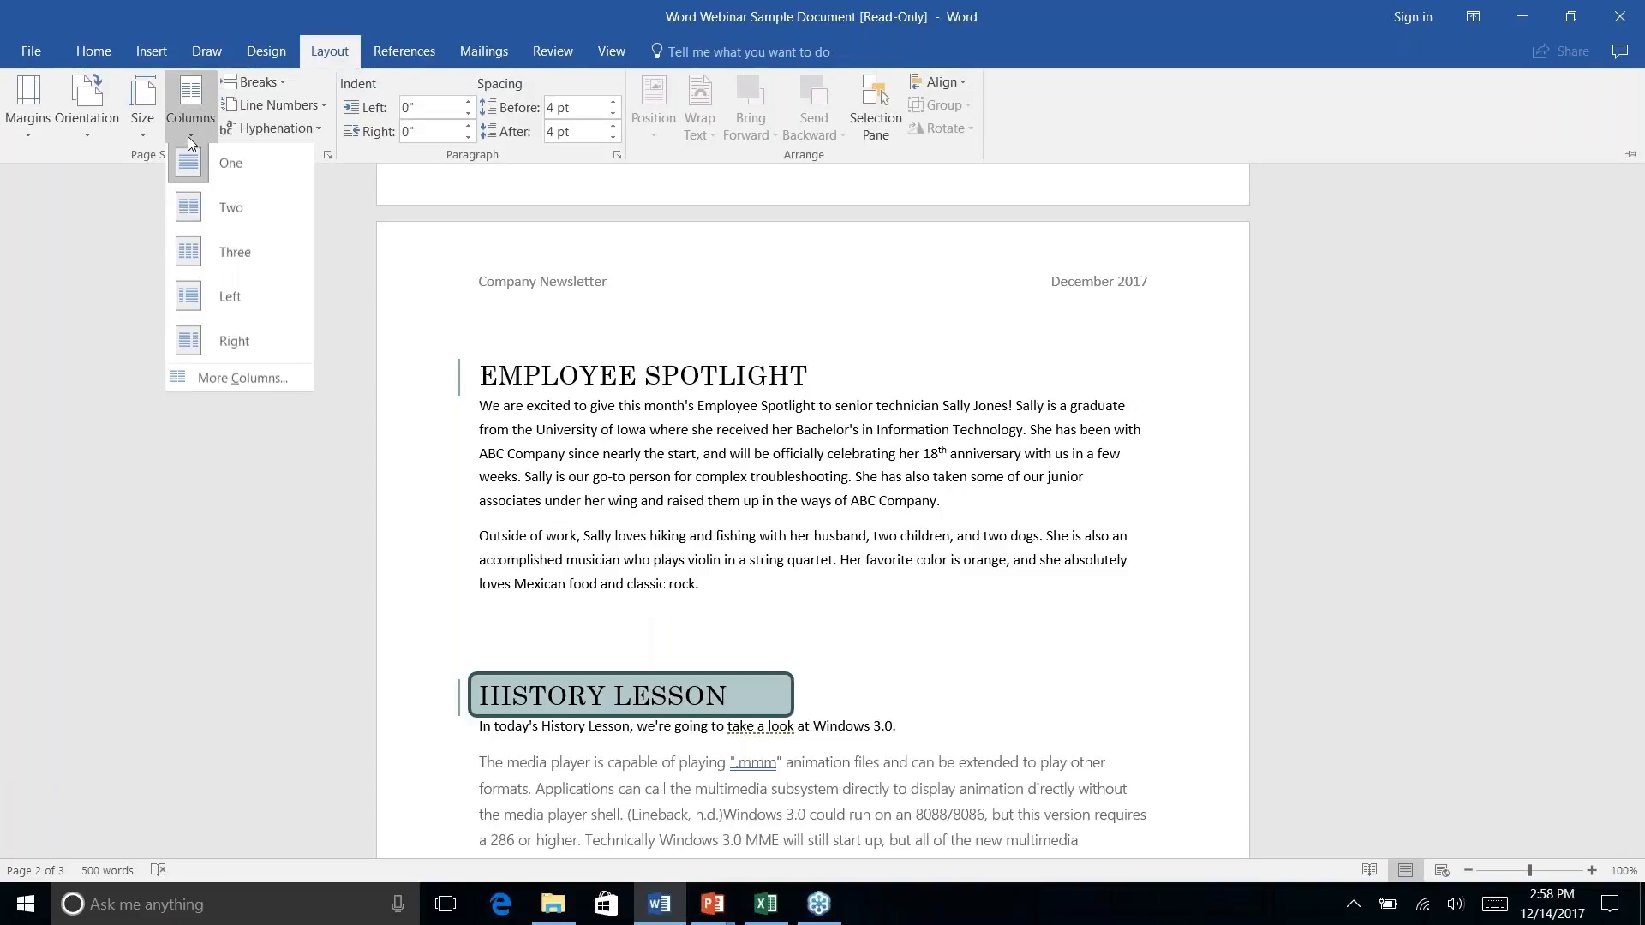
{"action": "left_click", "coordinate": [221, 216]}
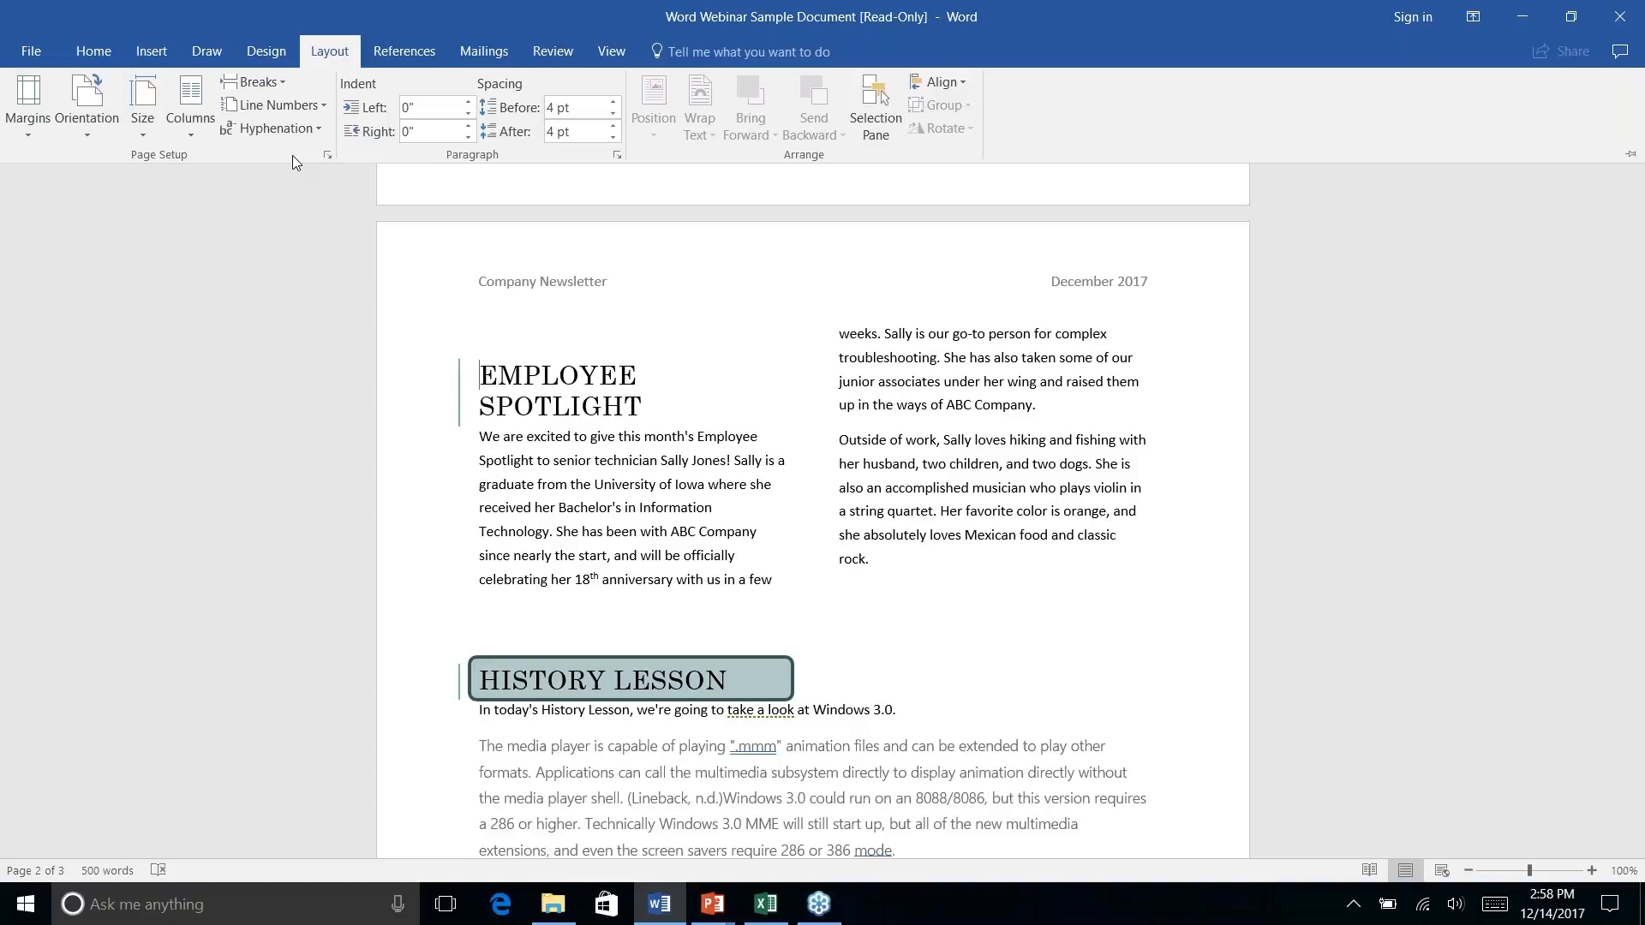
{"action": "key", "text": "ctrl+z"}
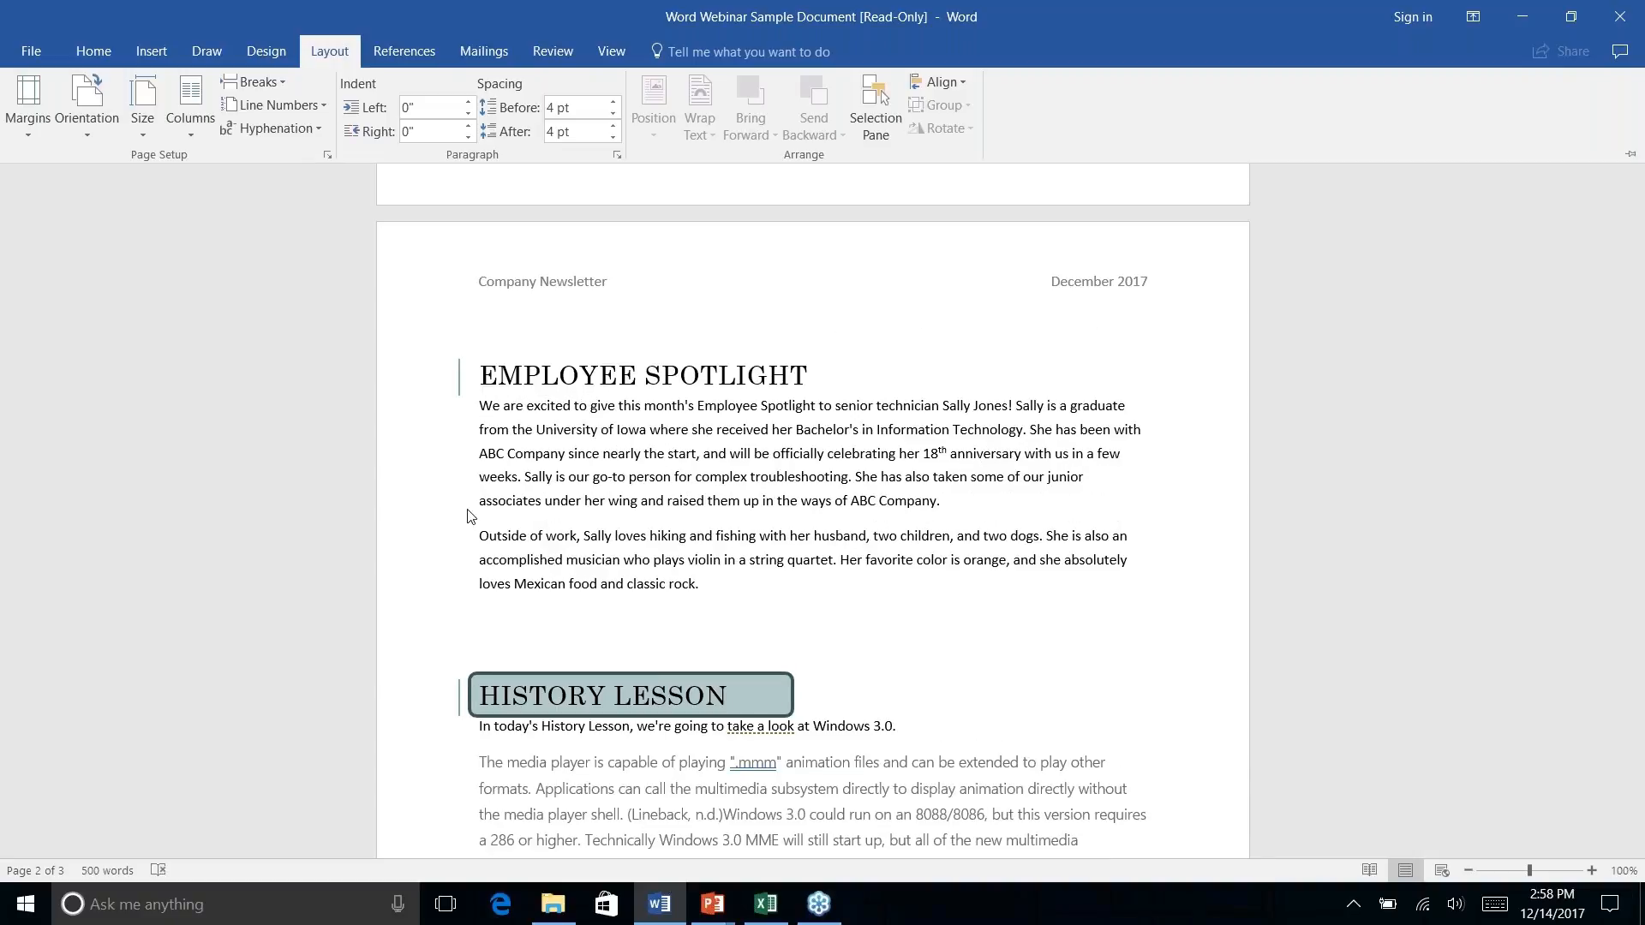
Set only the two body paragraphs under the Employee Spotlight heading in two columns.
{"action": "key", "text": "ctrl+F1"}
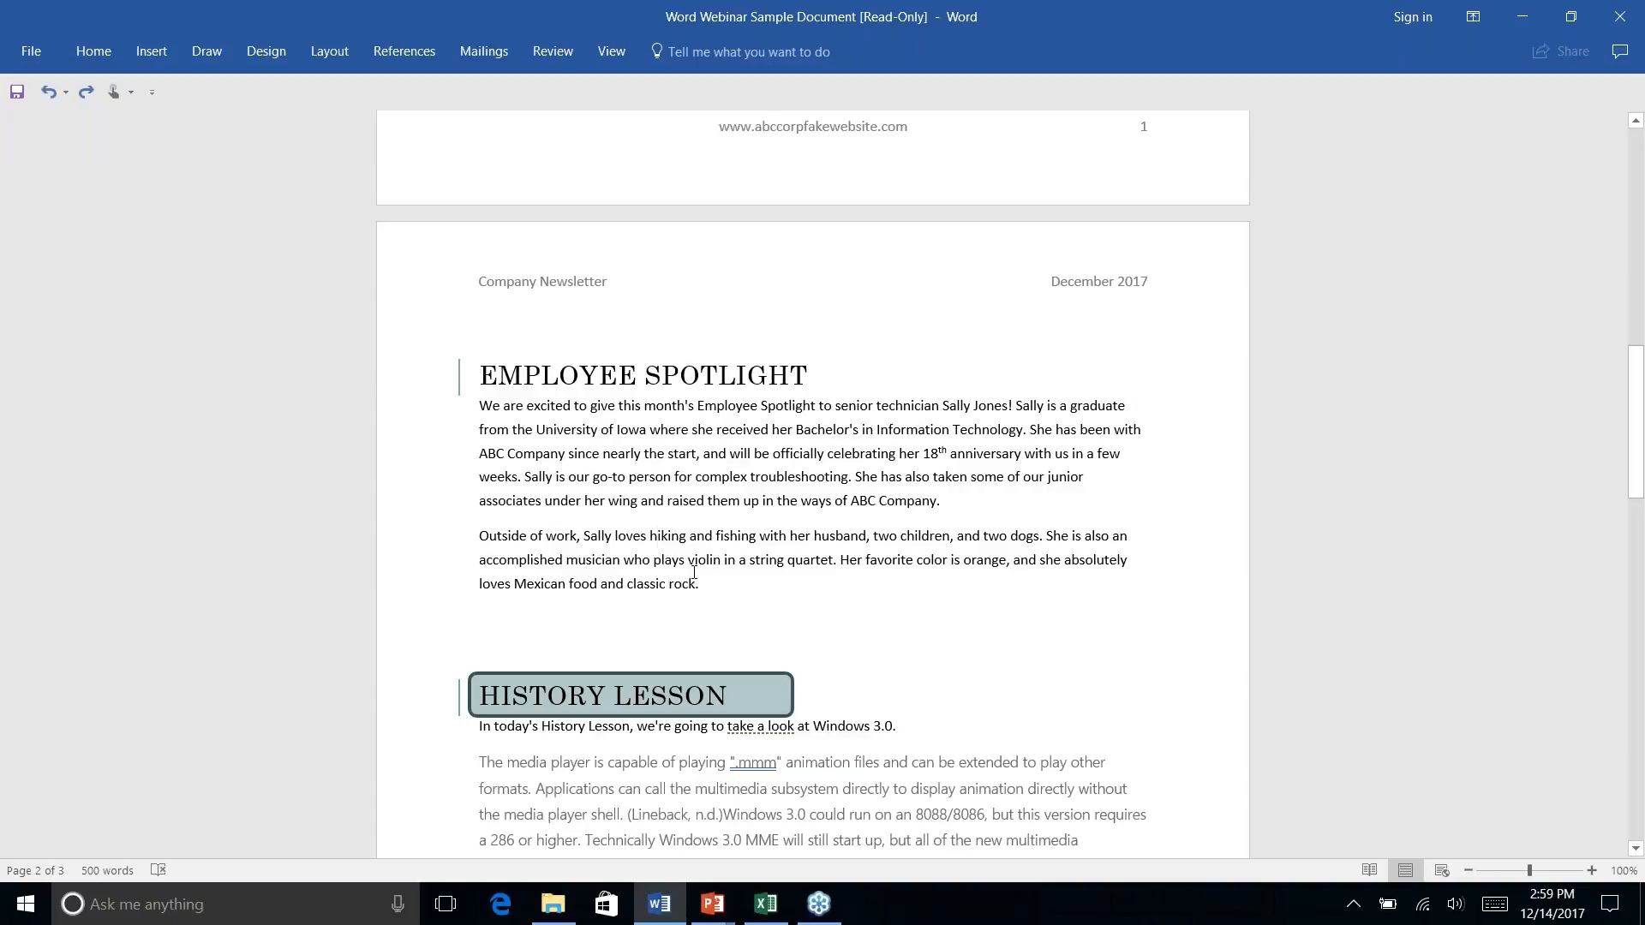
{"action": "left_click_drag", "start_coordinate": [699, 585], "coordinate": [479, 406]}
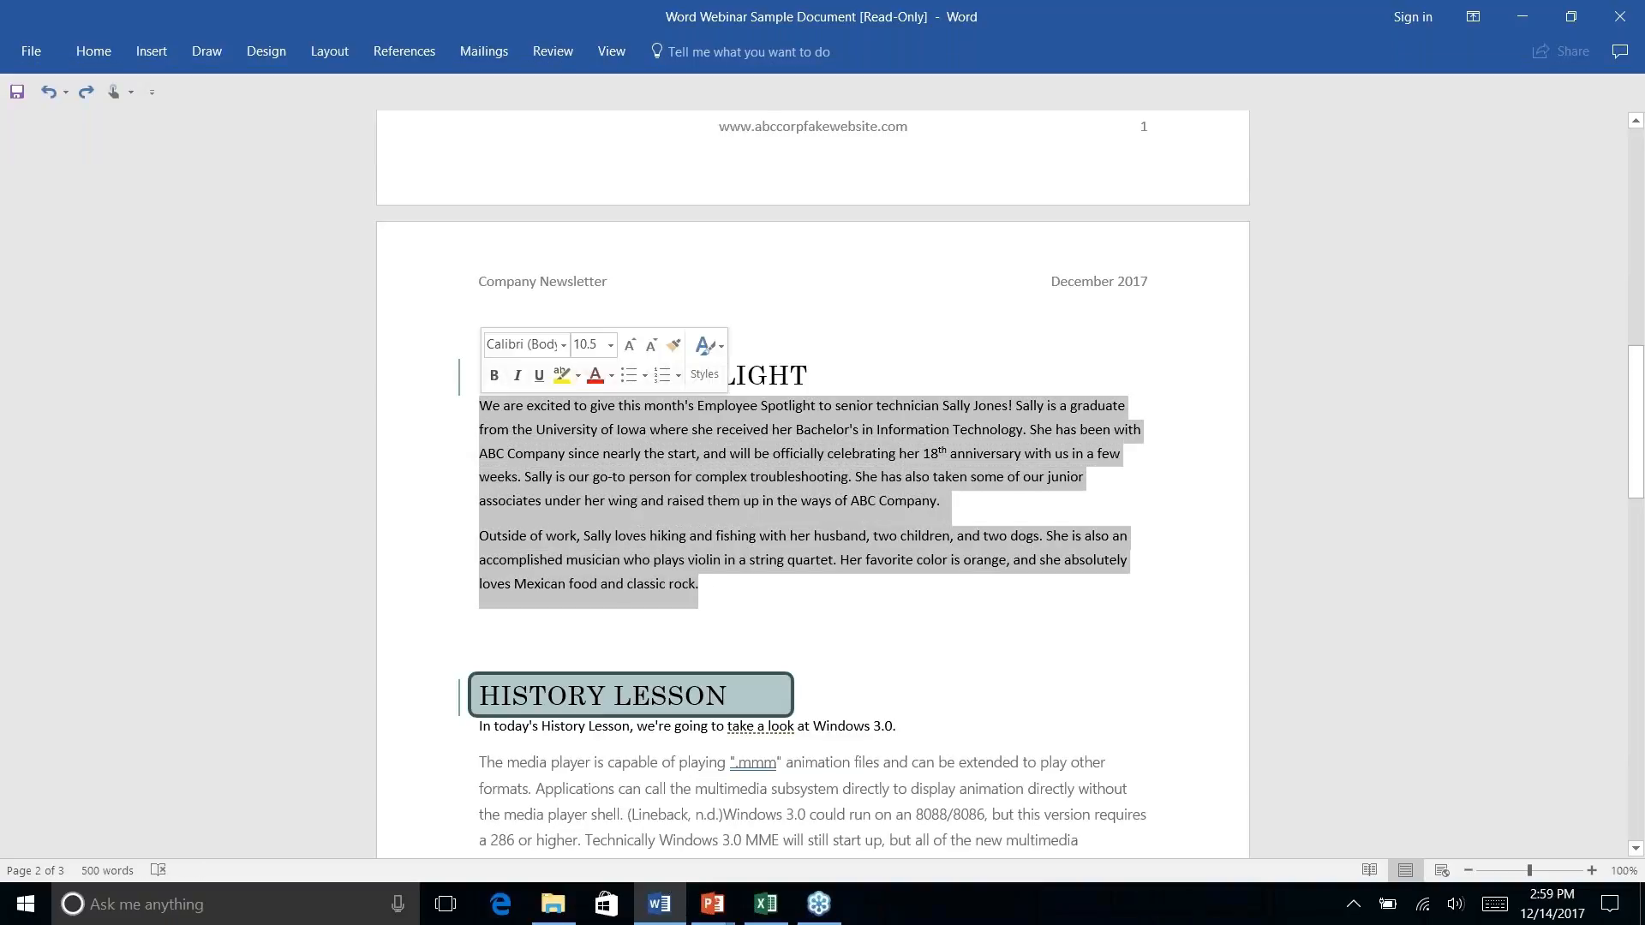
{"action": "left_click", "coordinate": [330, 53]}
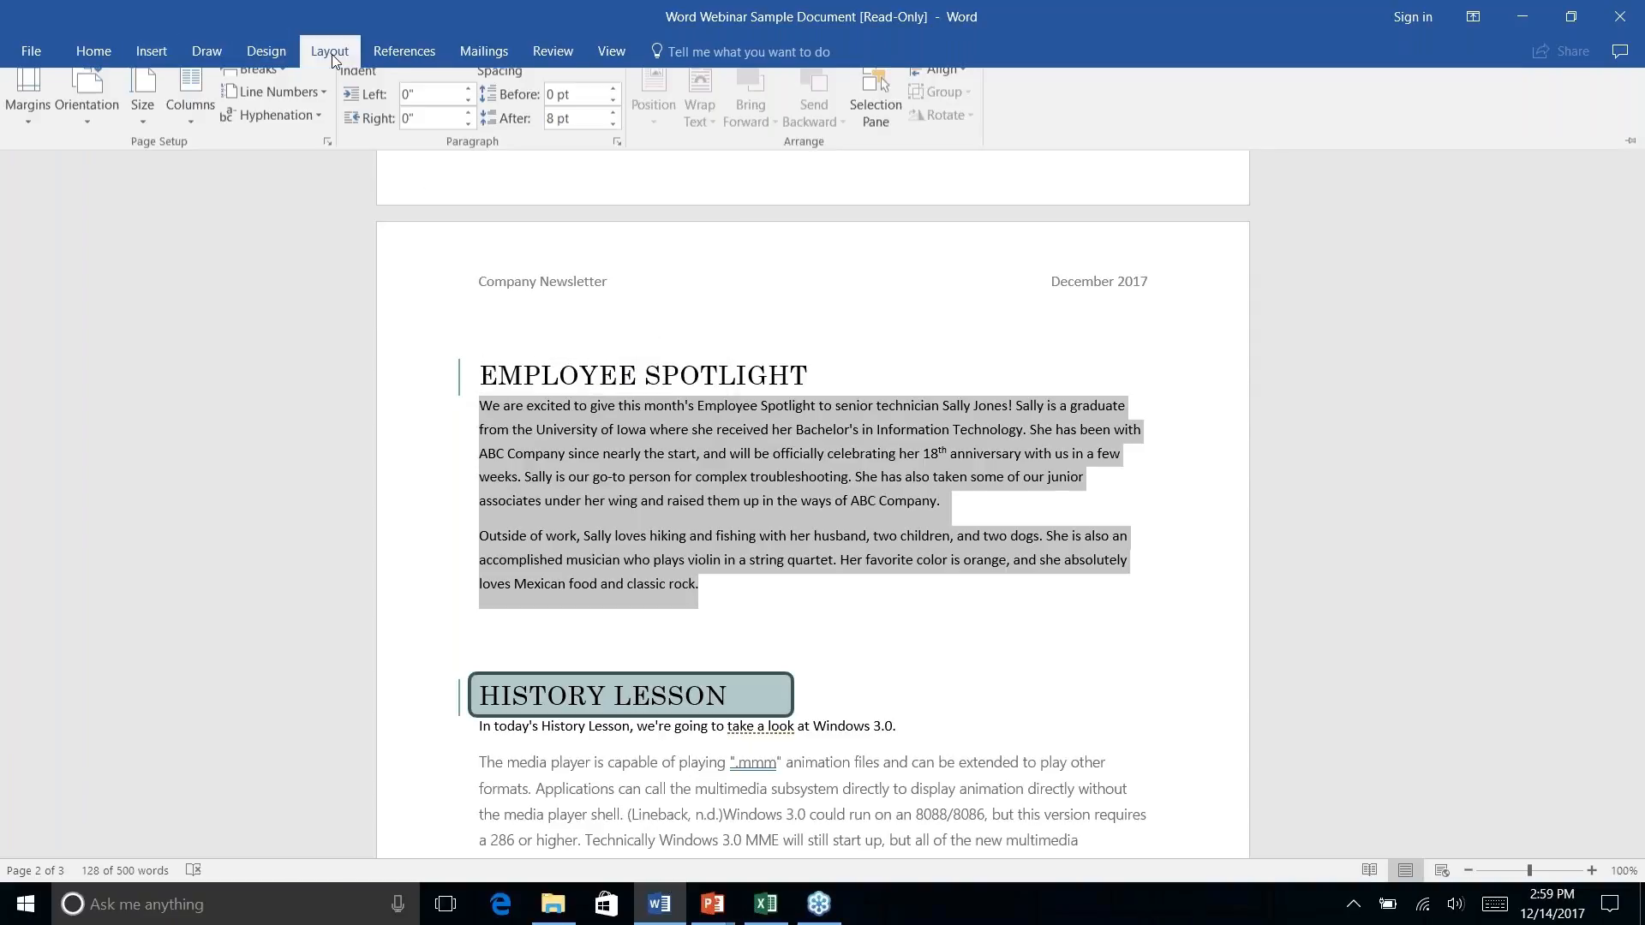
{"action": "left_click", "coordinate": [195, 135]}
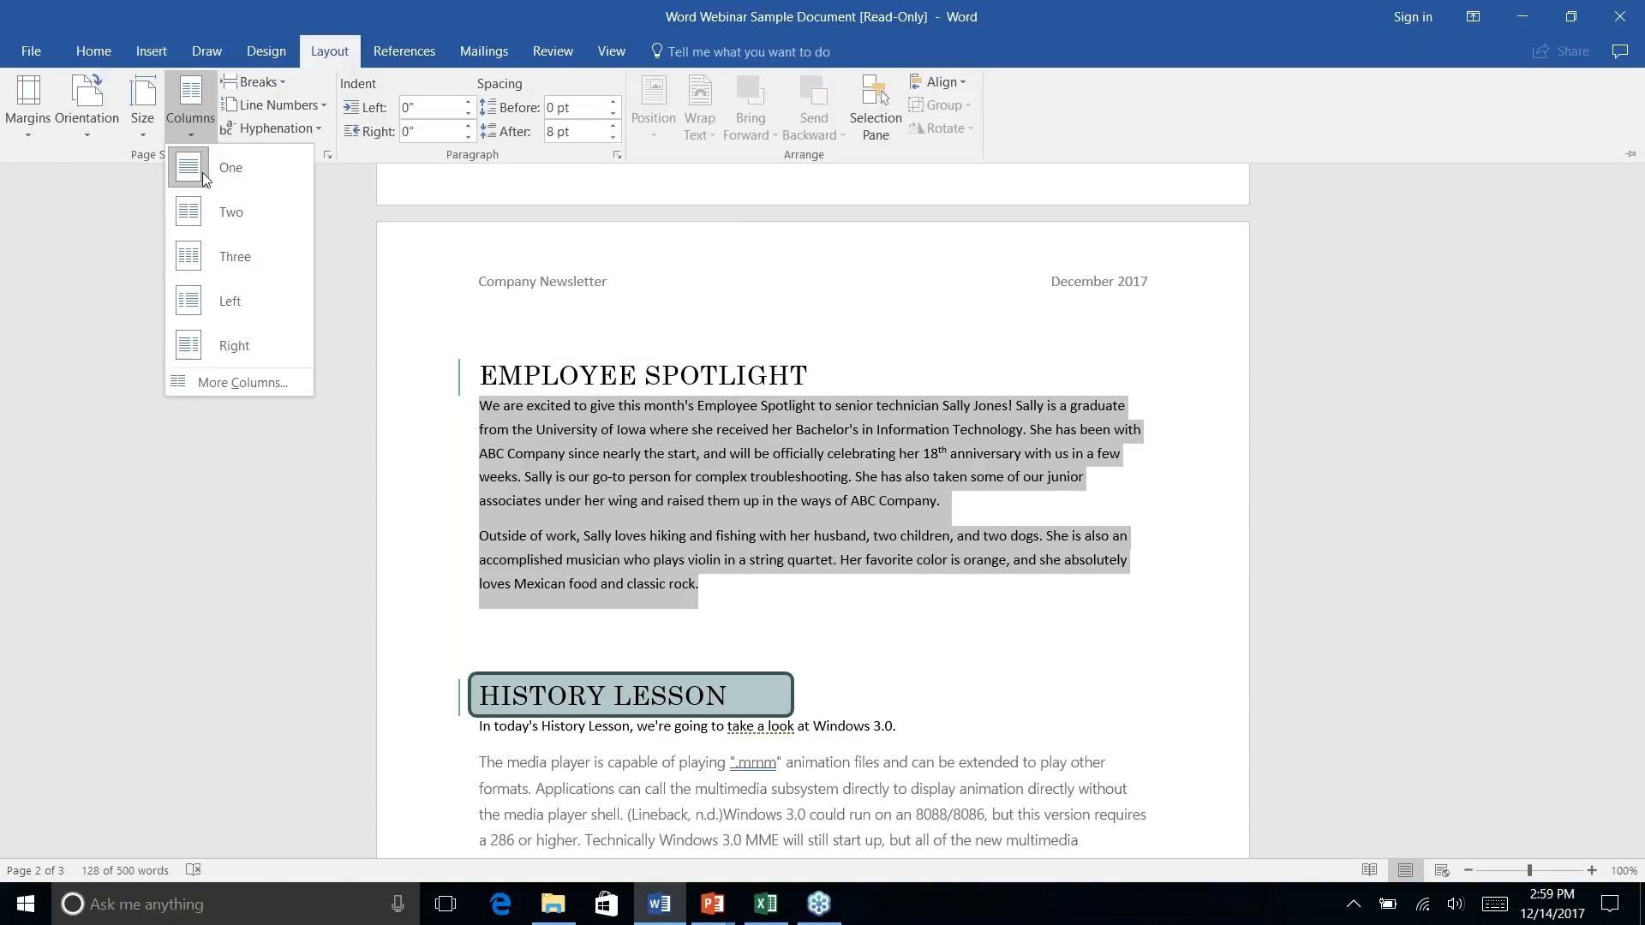
{"action": "left_click", "coordinate": [218, 213]}
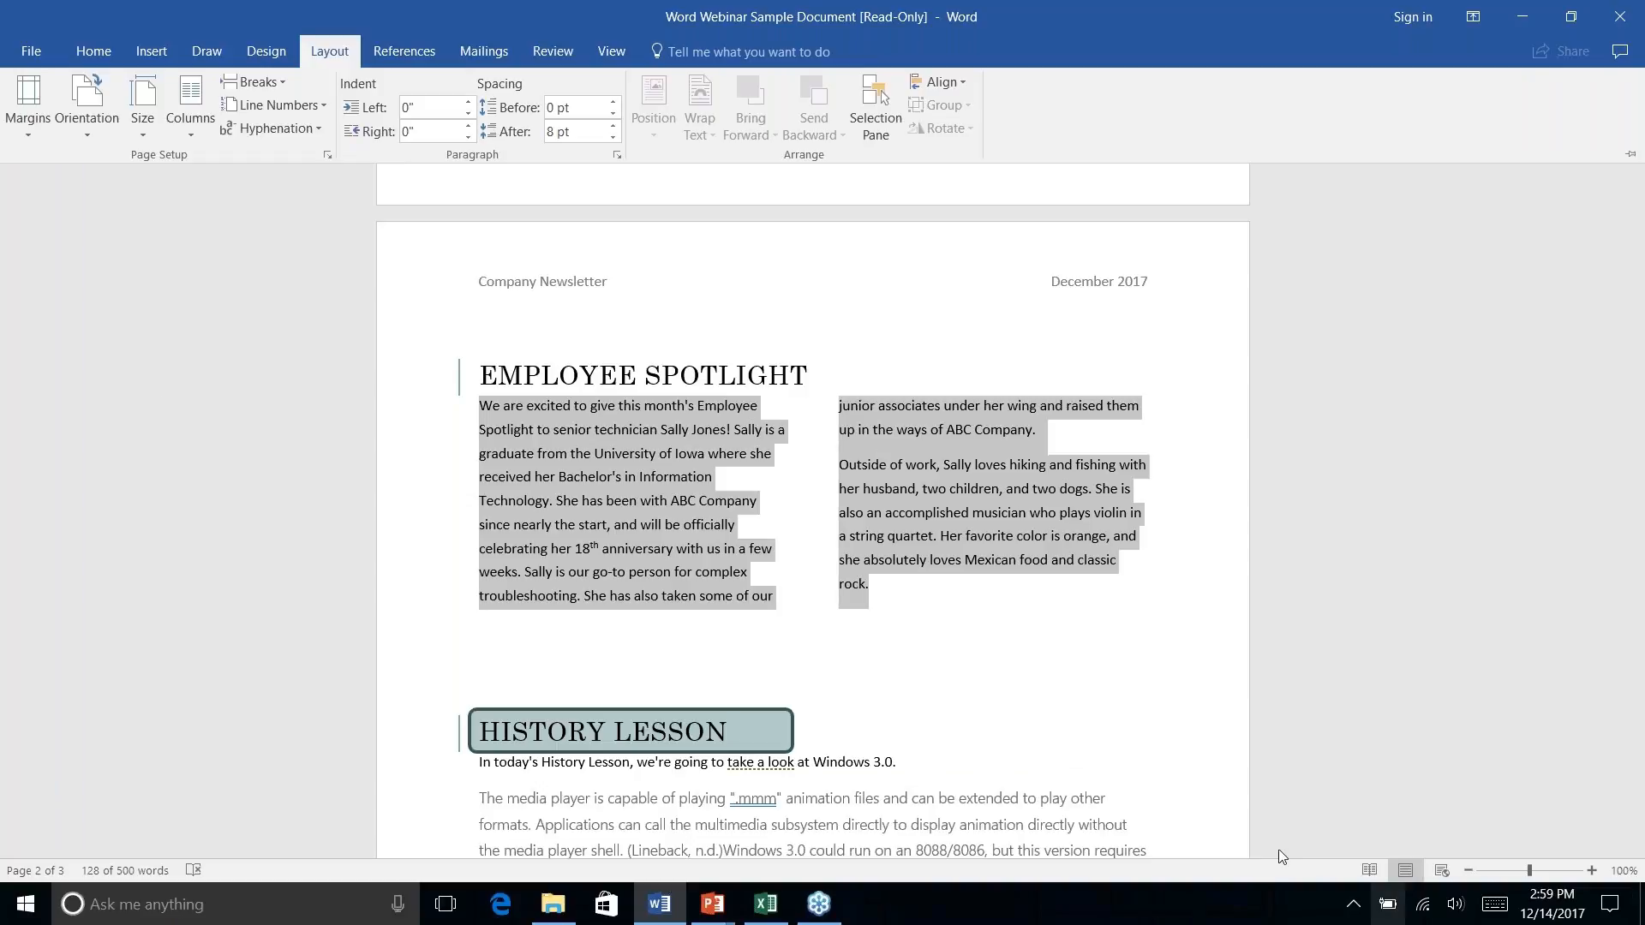
{"action": "left_click", "coordinate": [872, 597]}
{"action": "left_click", "coordinate": [938, 542]}
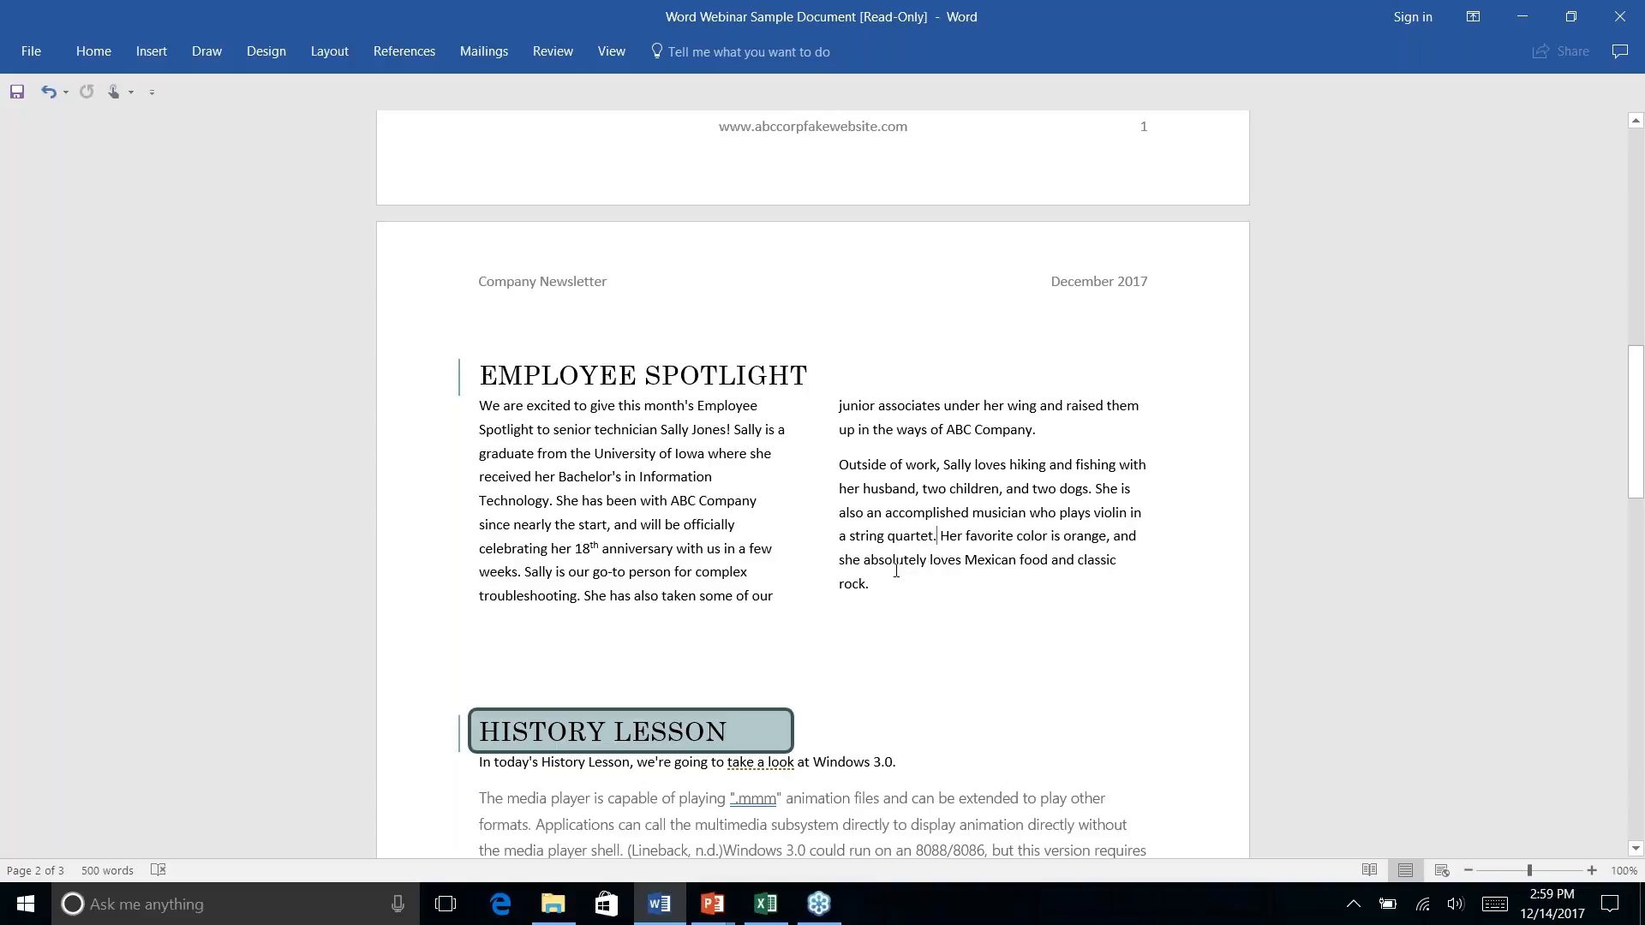
Move the rounded rectangle from the foot of page 2 to behind the ABC Company address on page 3.
{"action": "scroll", "coordinate": [896, 571], "scroll_direction": "down", "scroll_amount": 10}
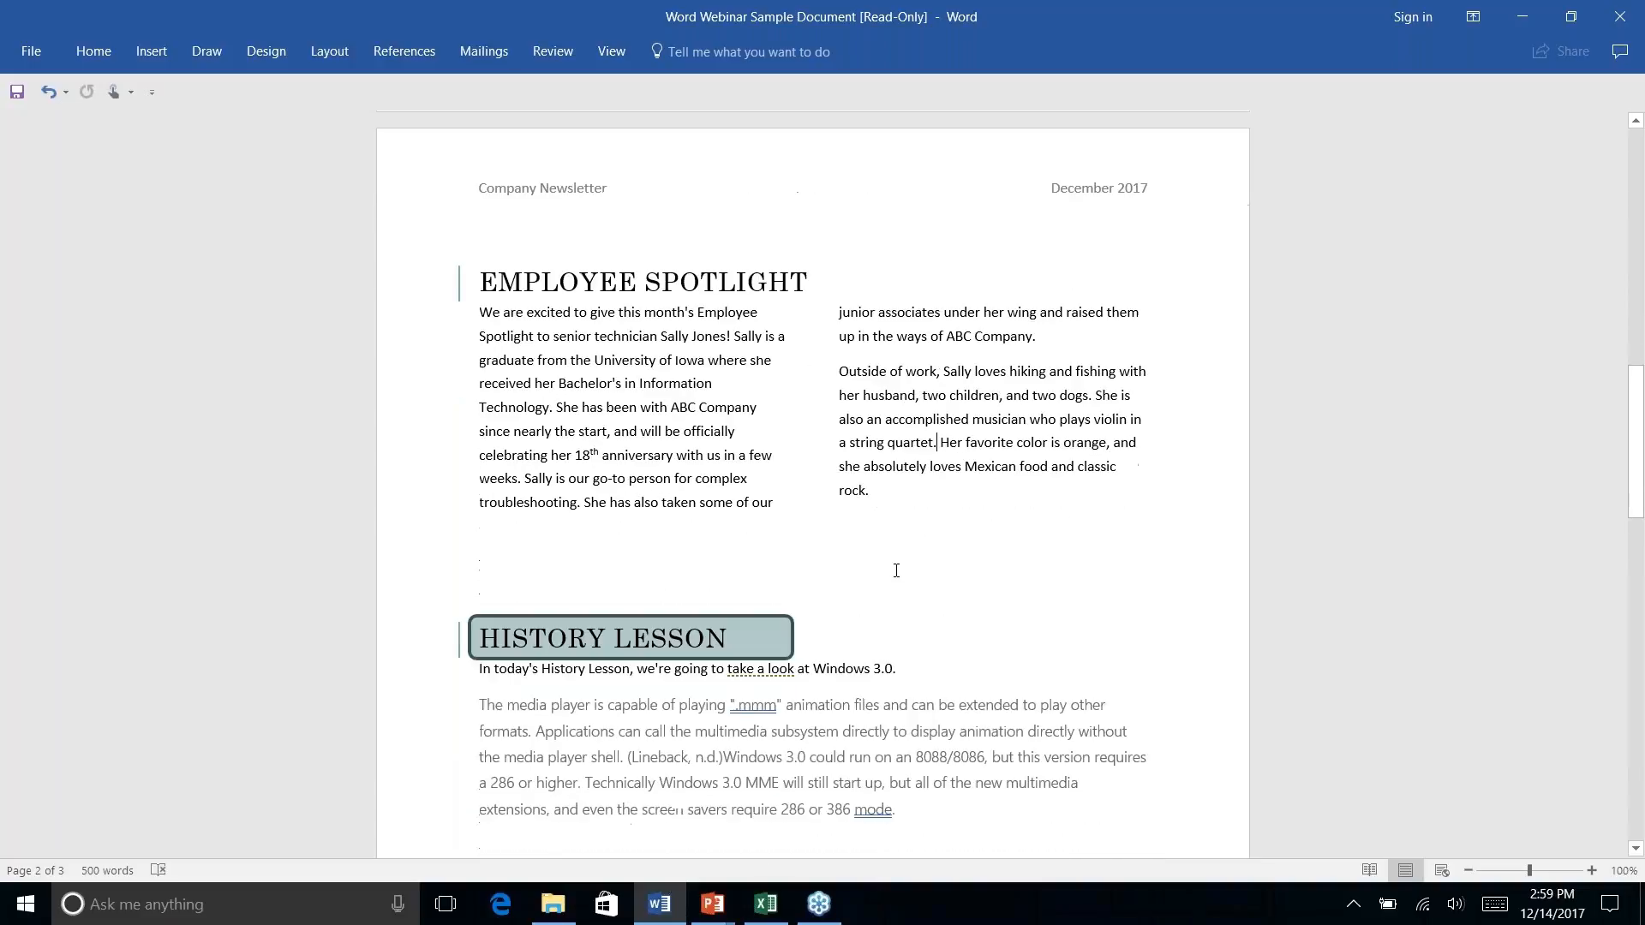
{"action": "scroll", "coordinate": [777, 568], "scroll_direction": "down", "scroll_amount": 4}
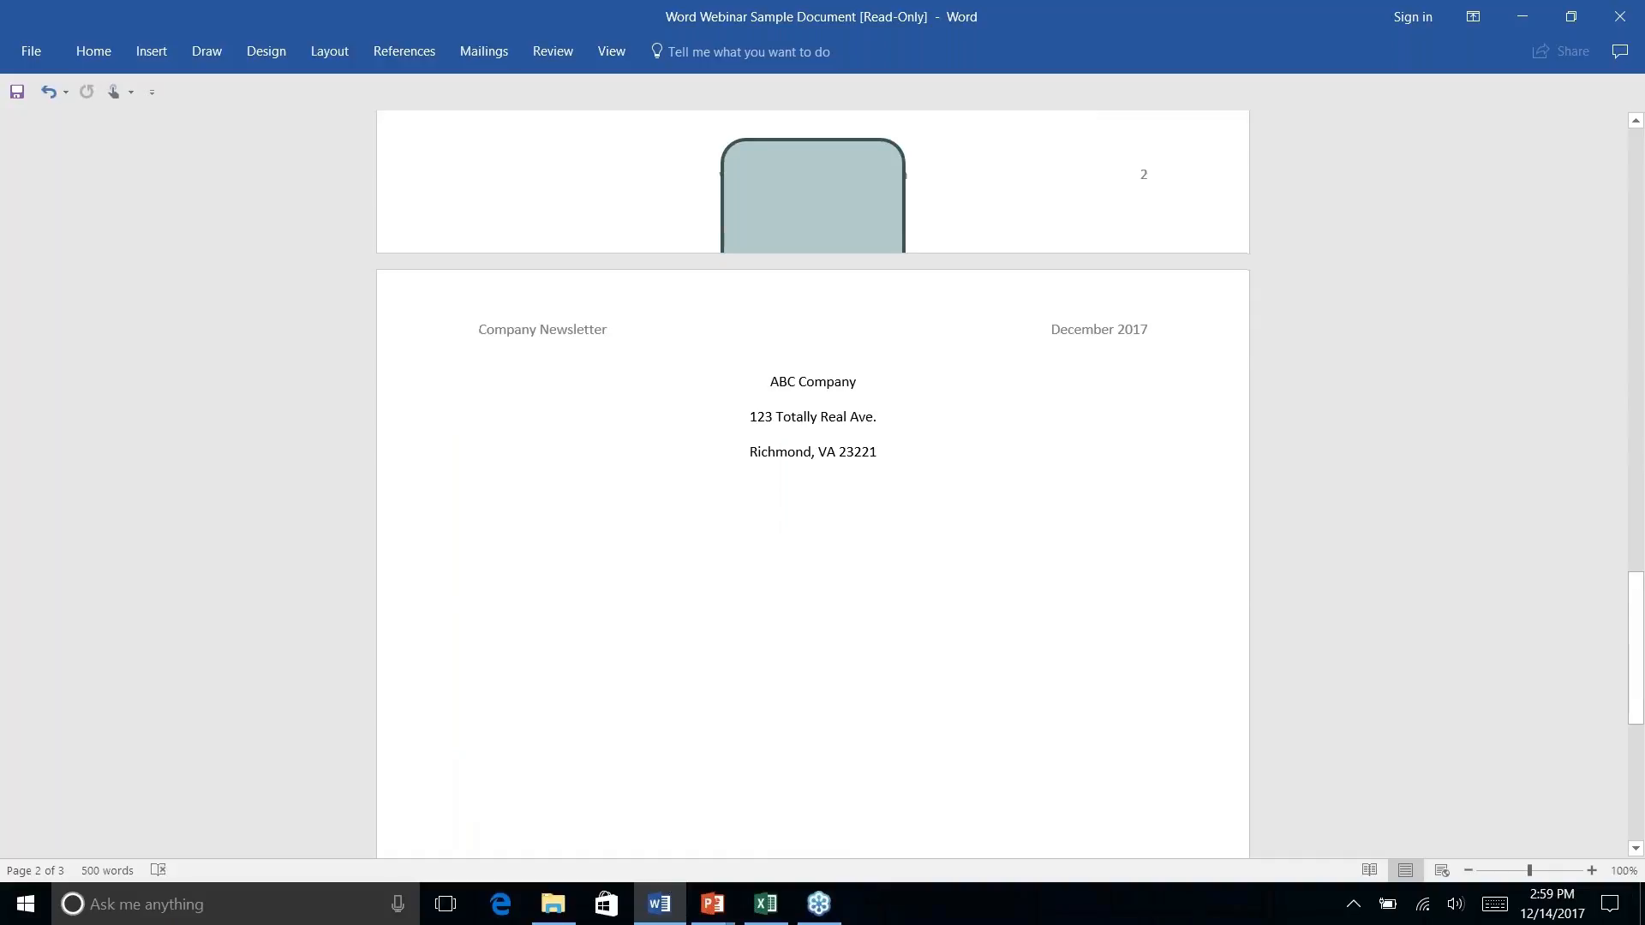
{"action": "scroll", "coordinate": [777, 568], "scroll_direction": "up", "scroll_amount": 5}
{"action": "left_click", "coordinate": [777, 568]}
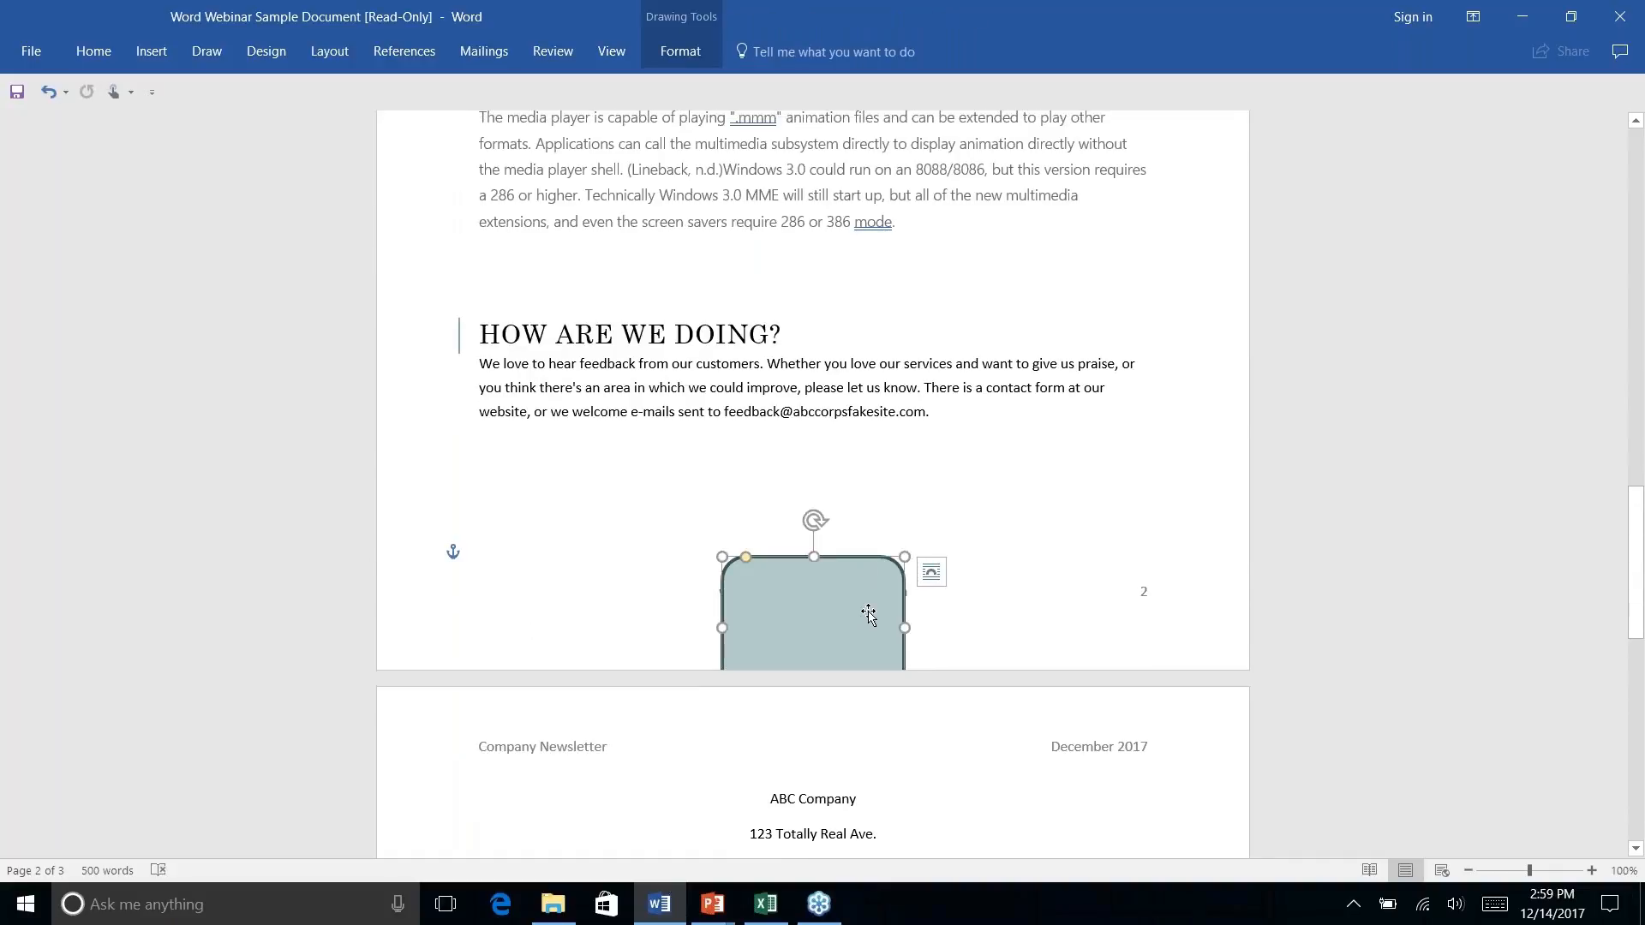
{"action": "mouse_move", "coordinate": [871, 609]}
{"action": "left_mouse_down"}
{"action": "mouse_move", "coordinate": [834, 832]}
{"action": "mouse_move", "coordinate": [861, 830]}
{"action": "left_mouse_up"}
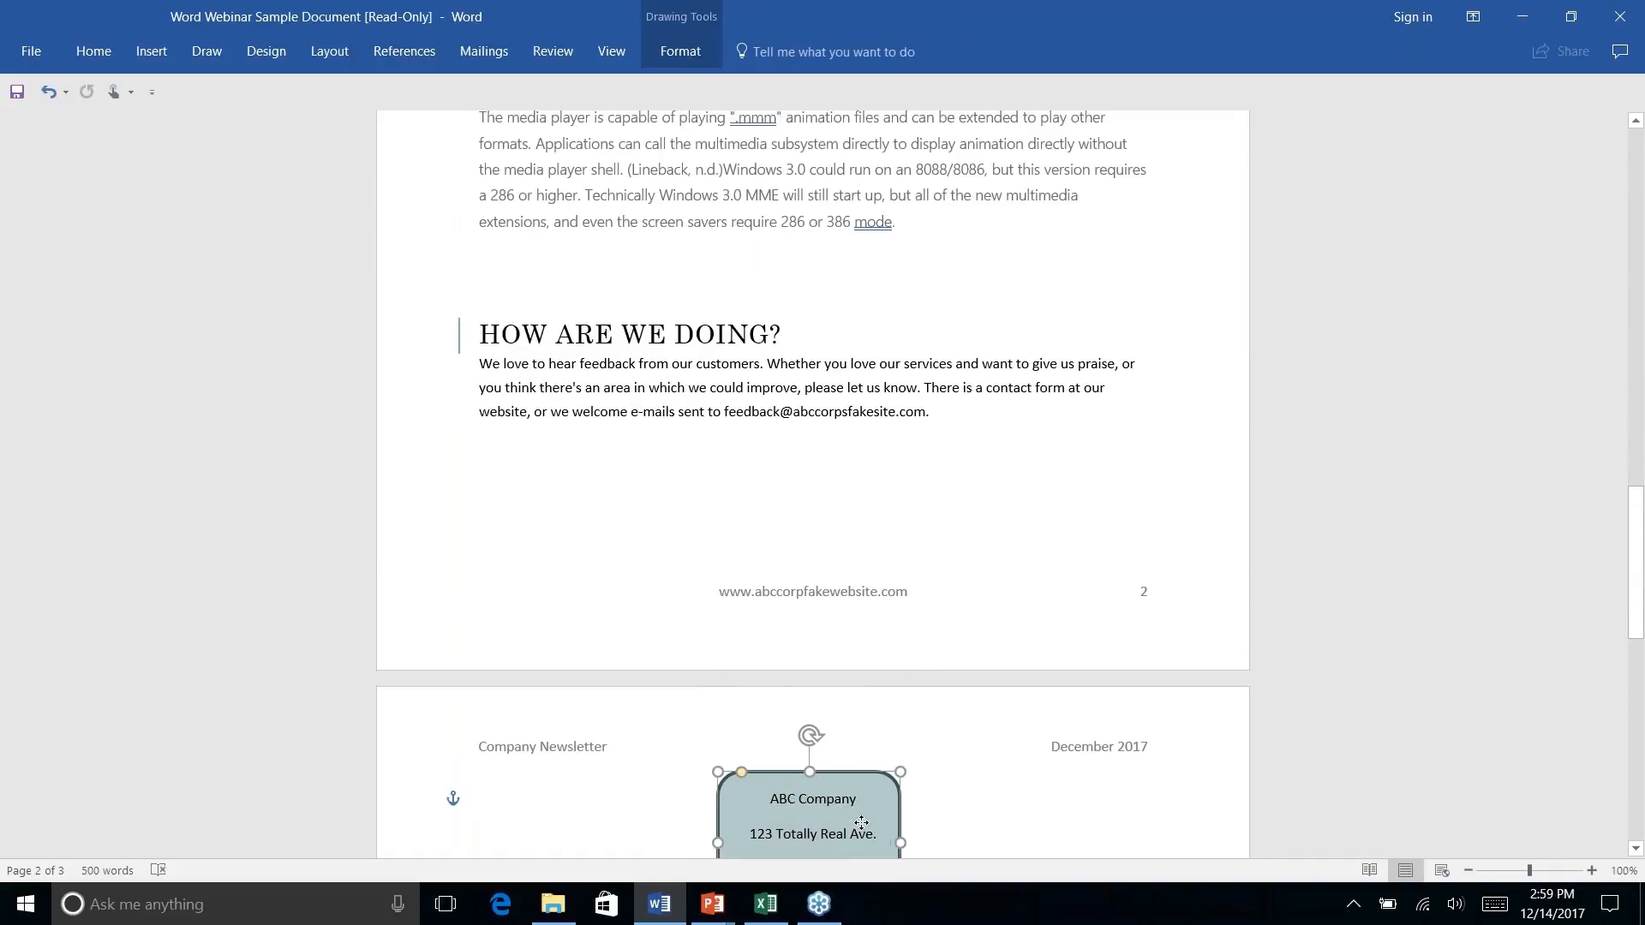
Nudge the rounded rectangle on page 3 so that it is centered behind the company address lines.
{"action": "scroll", "coordinate": [874, 797], "scroll_direction": "down", "scroll_amount": 8}
{"action": "scroll", "coordinate": [885, 767], "scroll_direction": "down", "scroll_amount": 3}
{"action": "scroll", "coordinate": [885, 767], "scroll_direction": "up", "scroll_amount": 11}
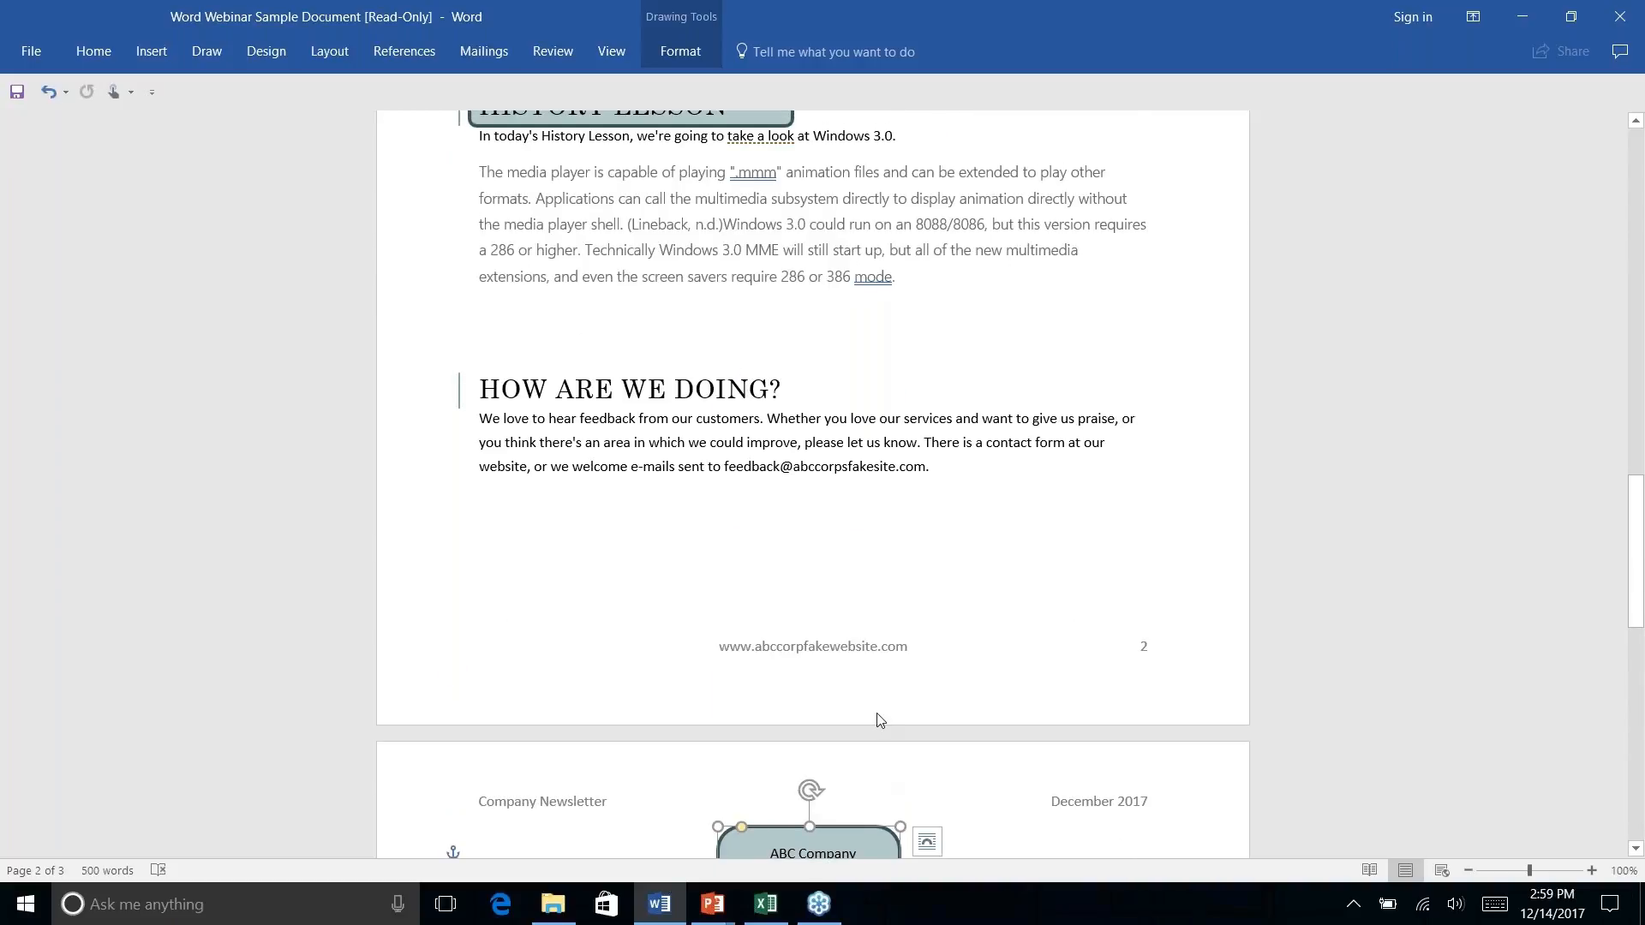
{"action": "scroll", "coordinate": [882, 722], "scroll_direction": "down", "scroll_amount": 3}
{"action": "left_click", "coordinate": [994, 595]}
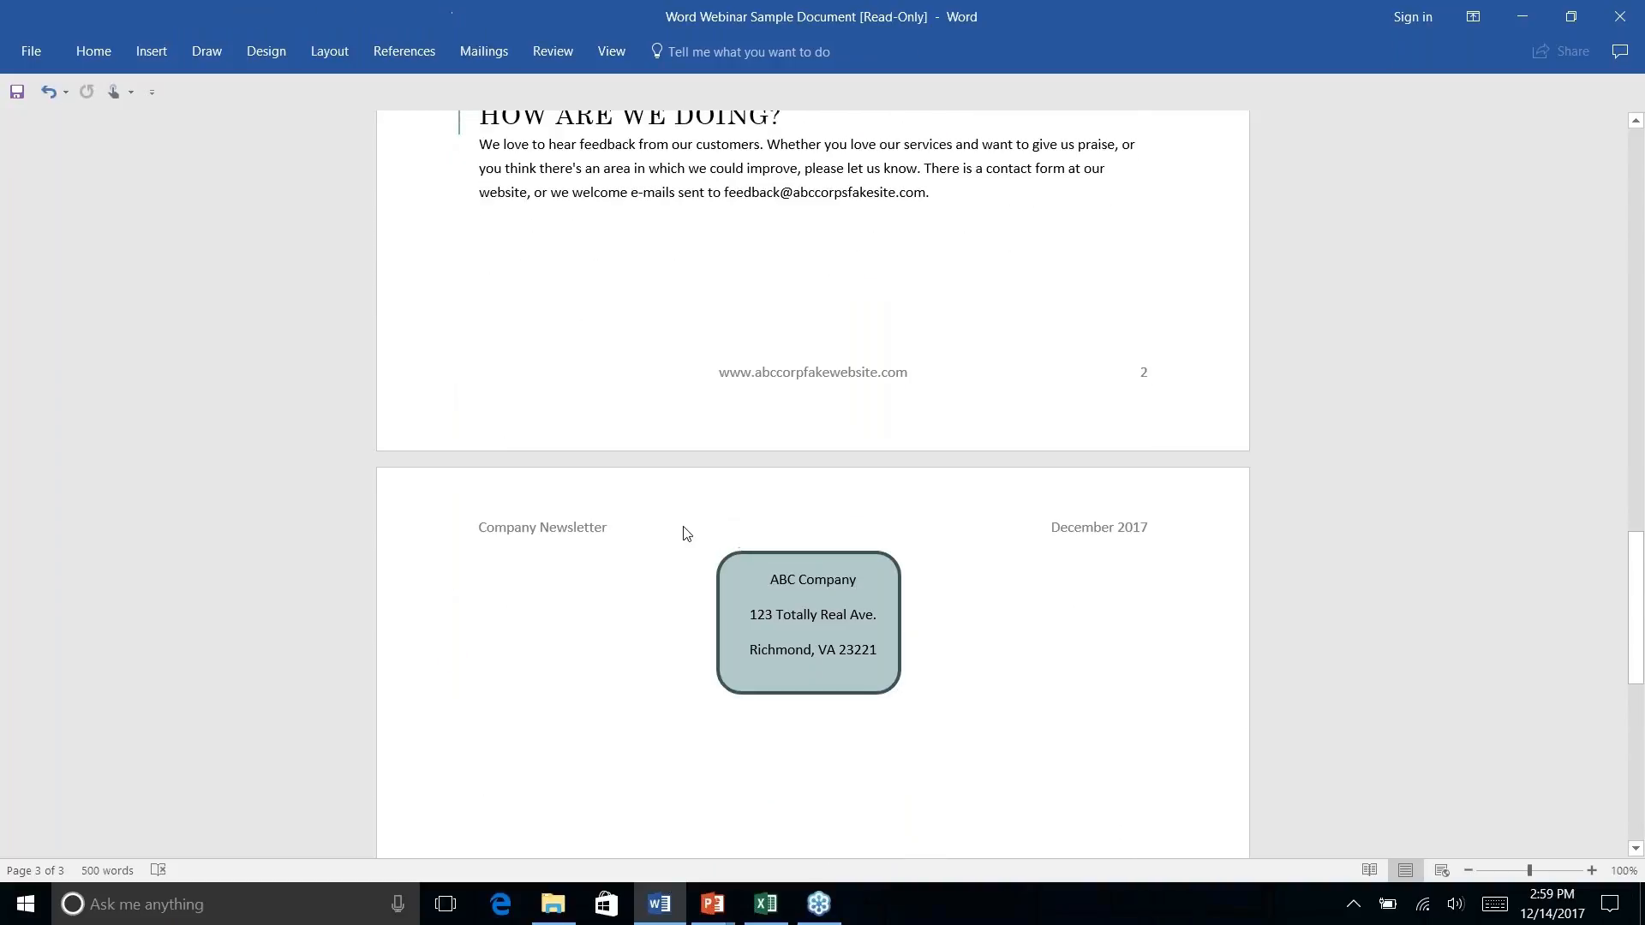
{"action": "left_click_drag", "start_coordinate": [885, 562], "coordinate": [893, 557]}
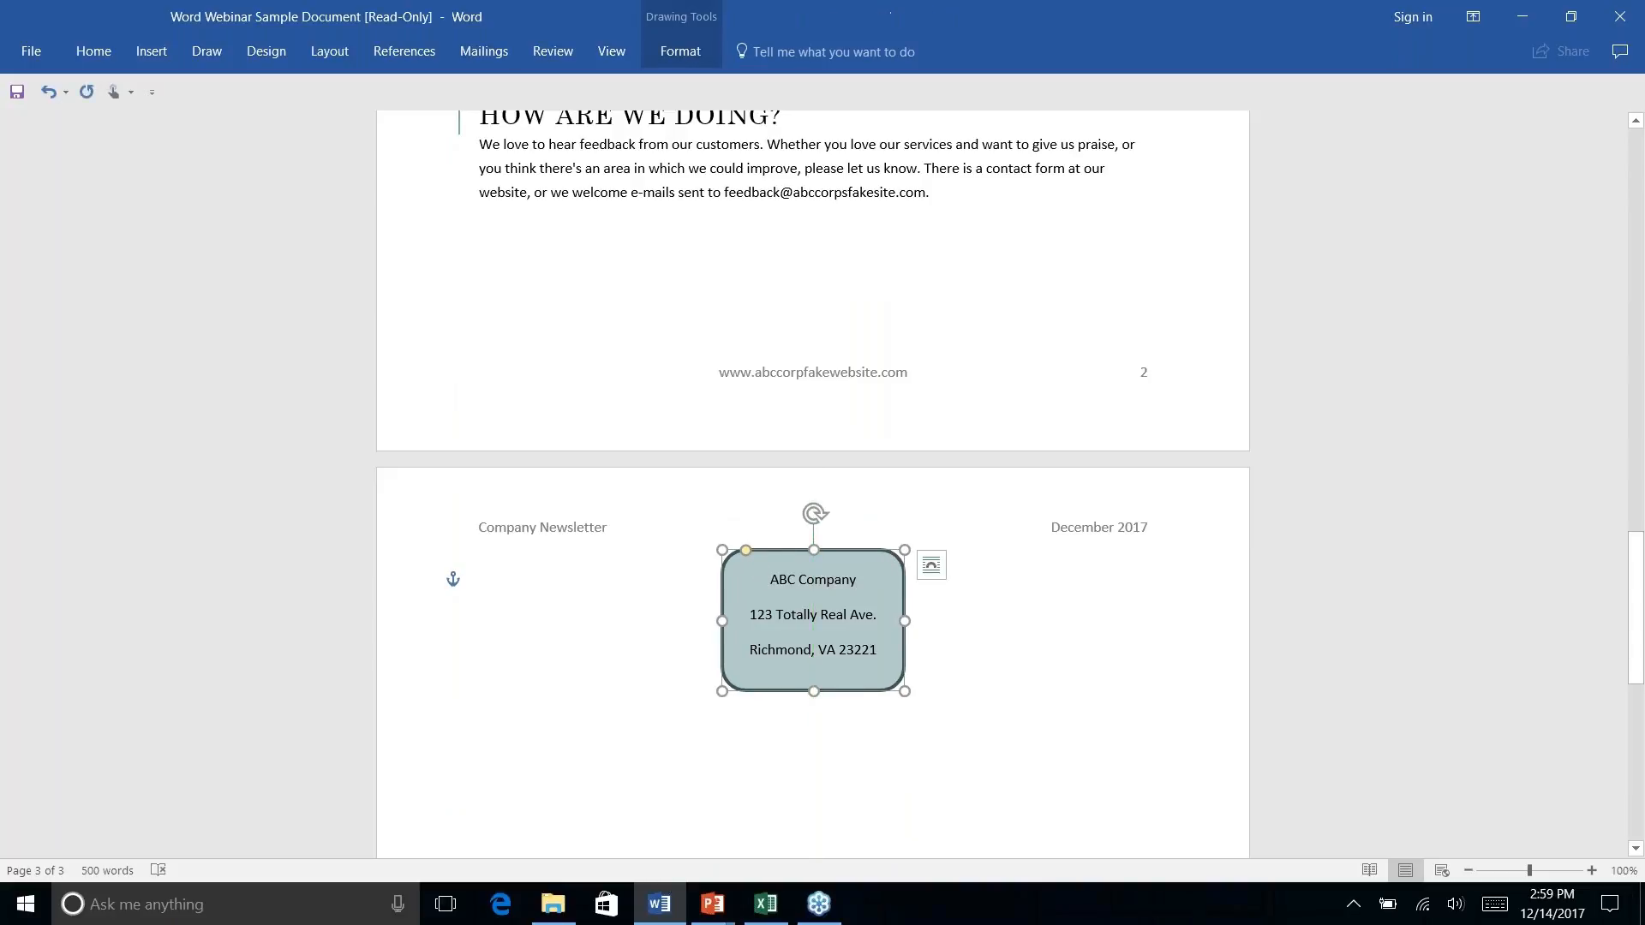
{"action": "left_click", "coordinate": [718, 541]}
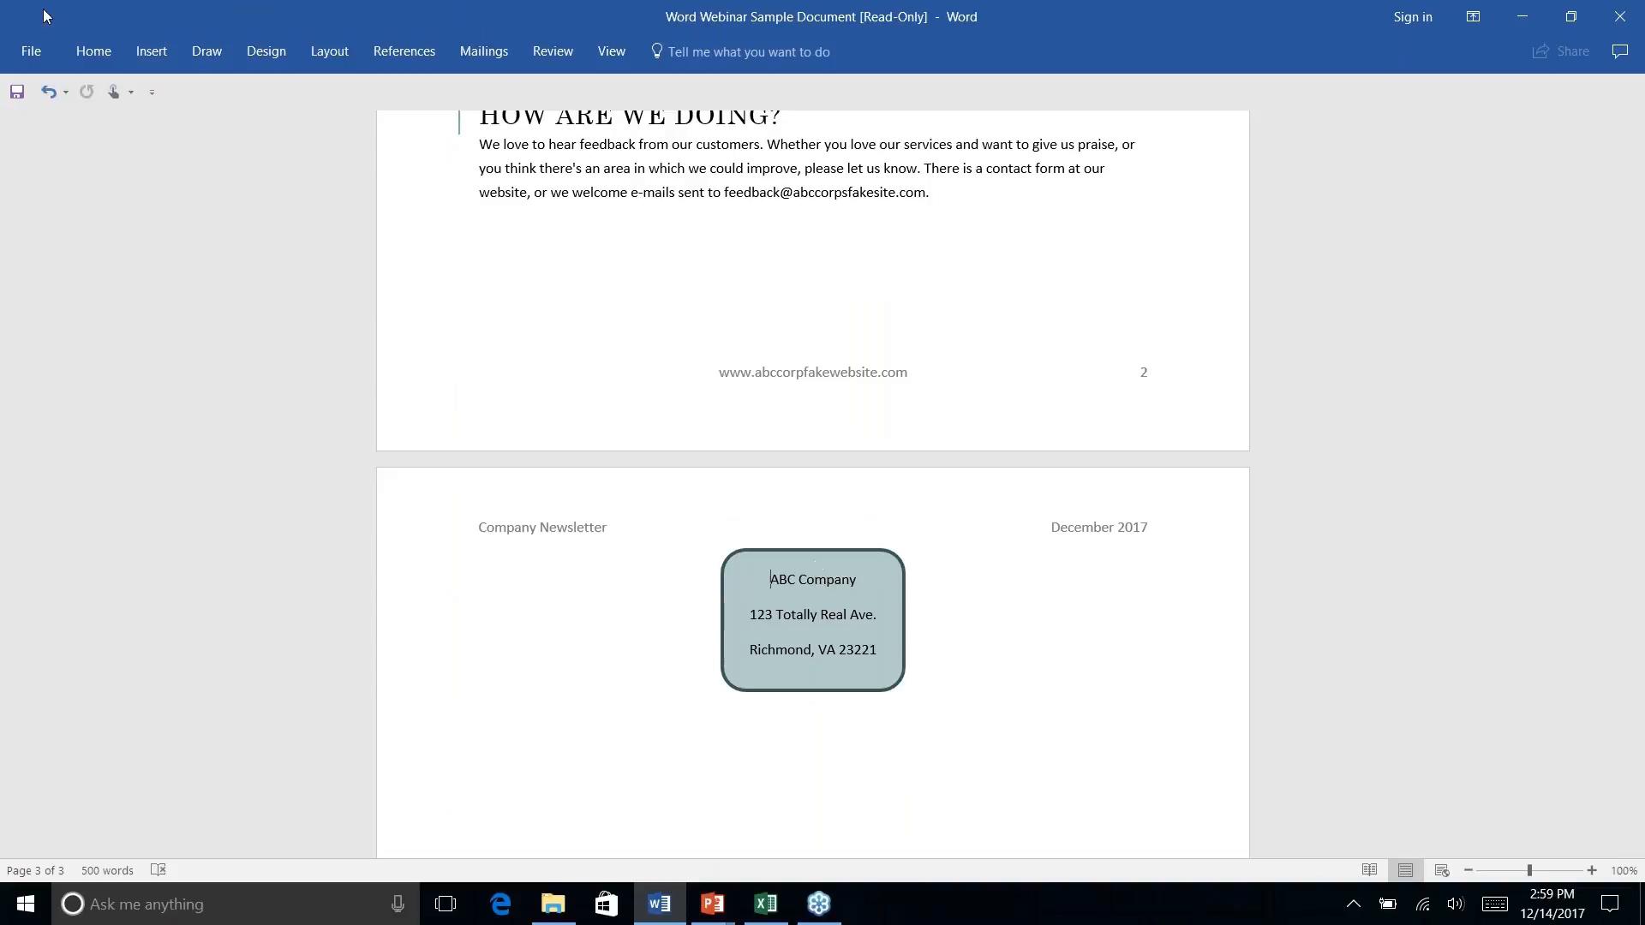
Insert a page break after the feedback e-mail address at the end of the How Are We Doing? paragraph.
{"action": "left_click", "coordinate": [962, 204]}
{"action": "left_click", "coordinate": [151, 51]}
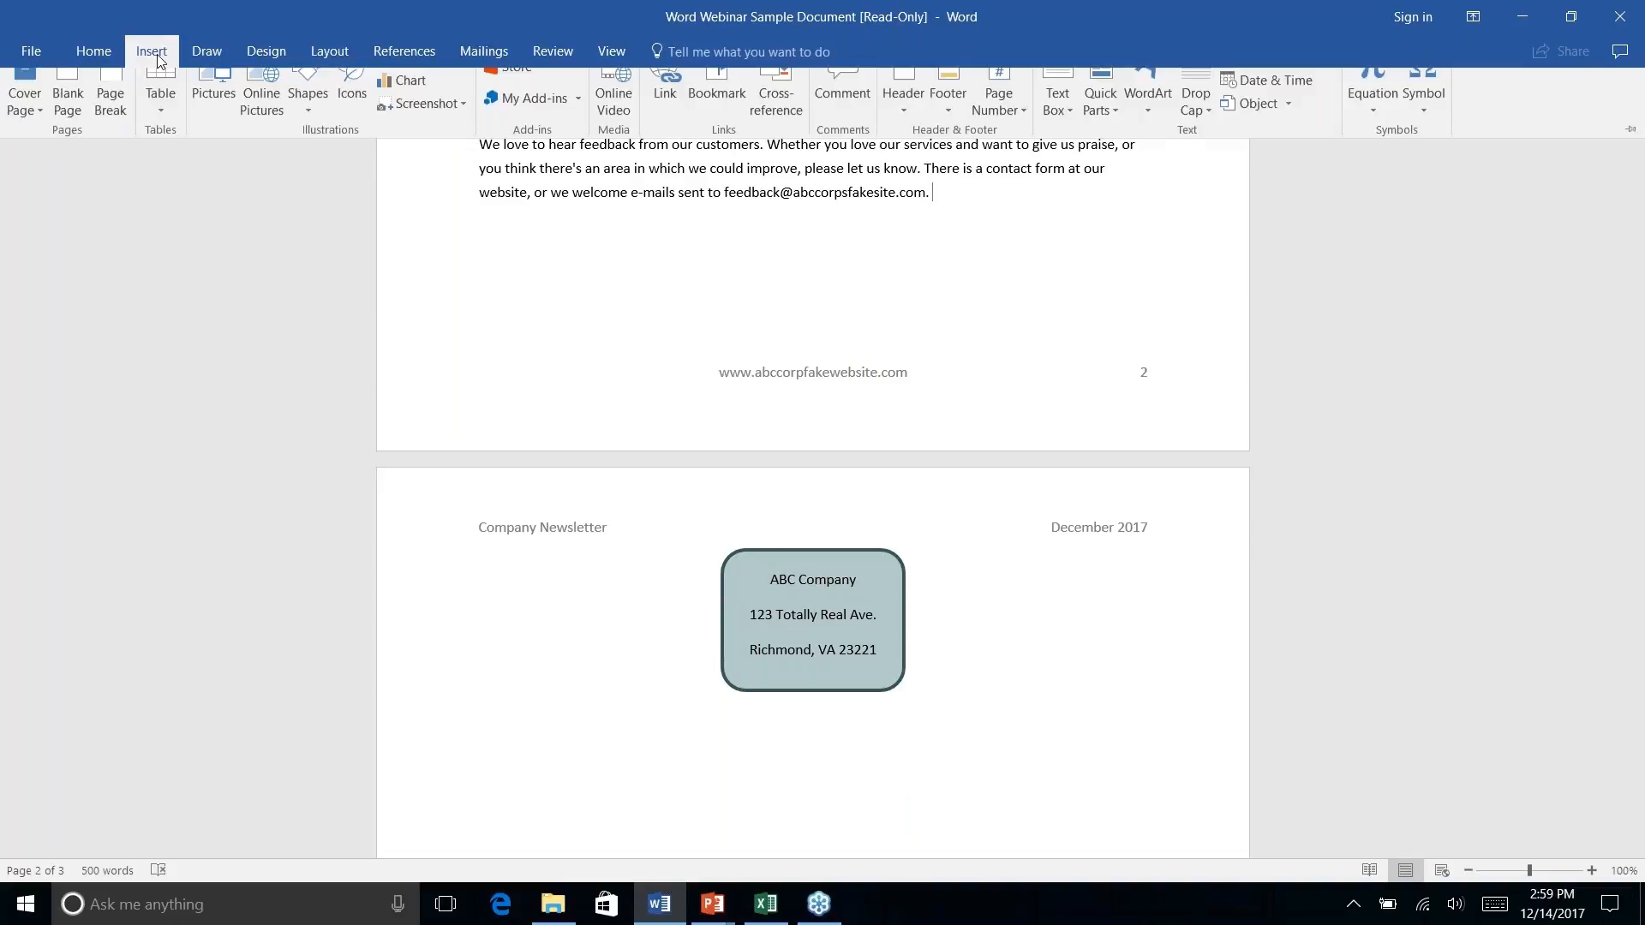
{"action": "left_click", "coordinate": [343, 55]}
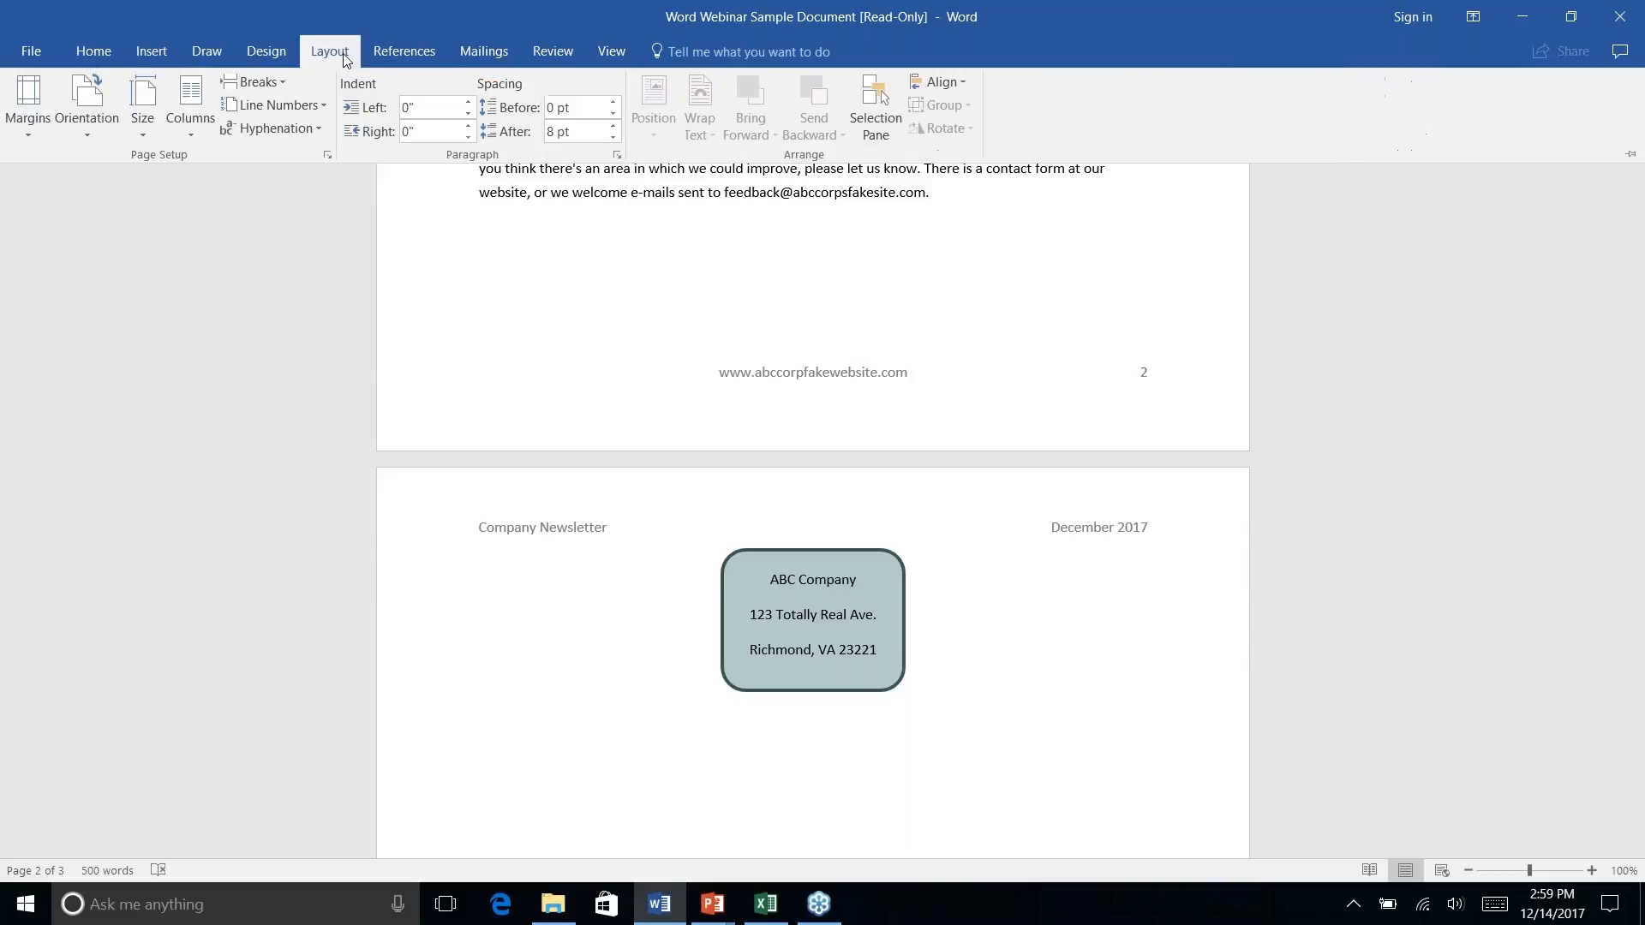
{"action": "left_click", "coordinate": [281, 82]}
{"action": "left_click", "coordinate": [313, 166]}
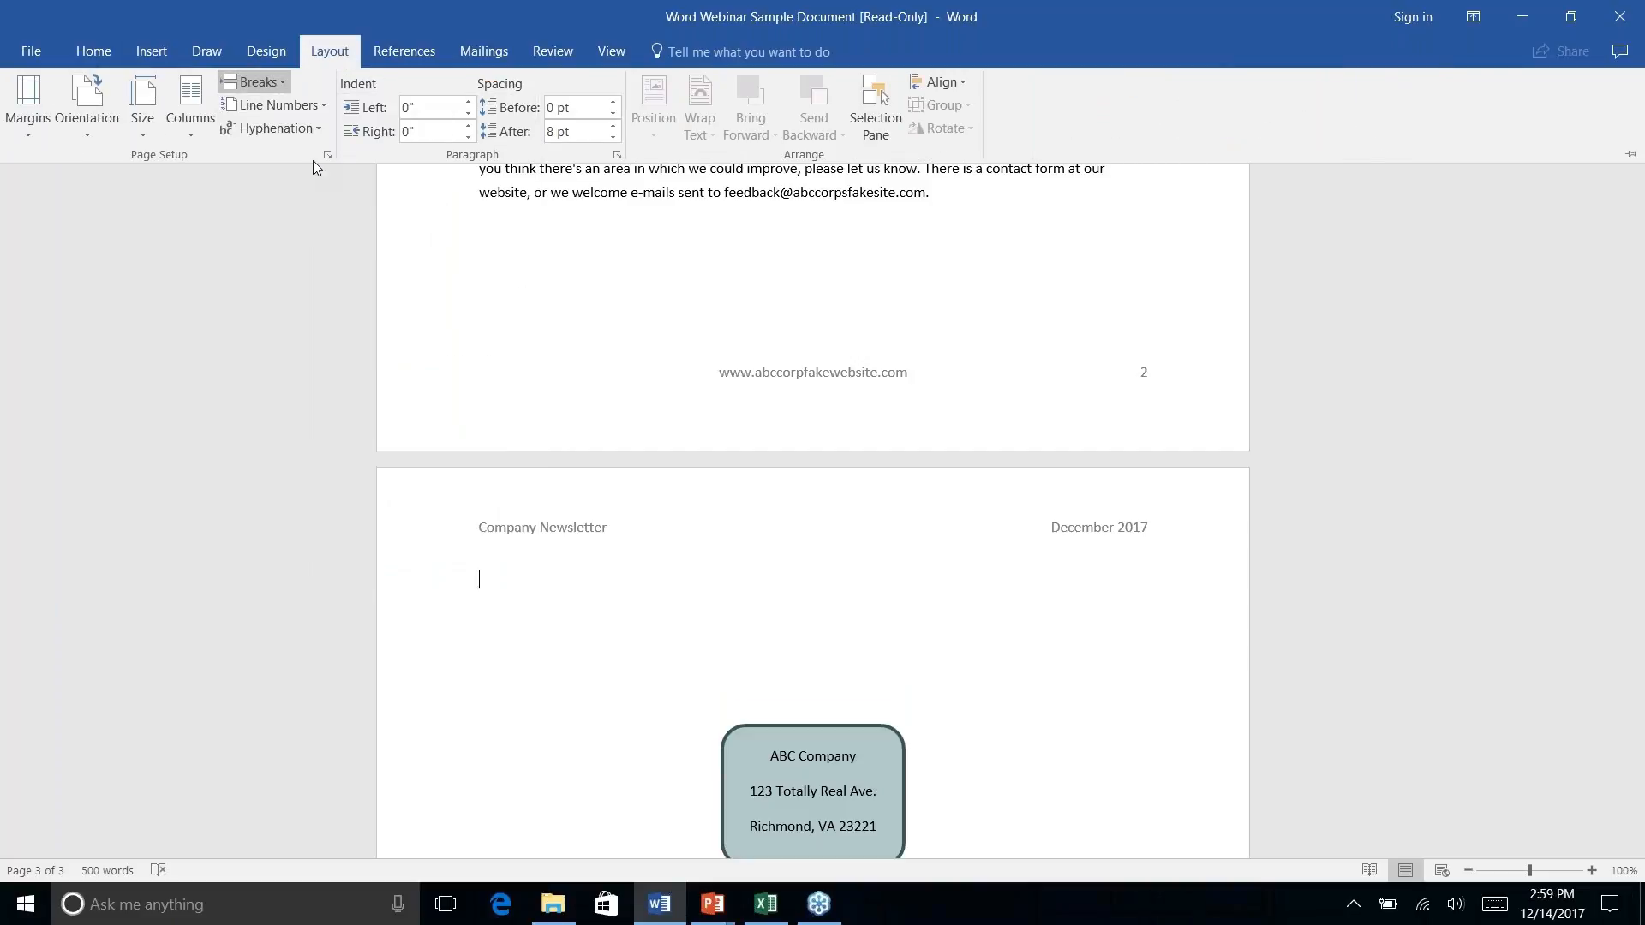
Look through the newsletter from the address page up past the What's New section and back to page 3.
{"action": "scroll", "coordinate": [1014, 640], "scroll_direction": "up", "scroll_amount": 4}
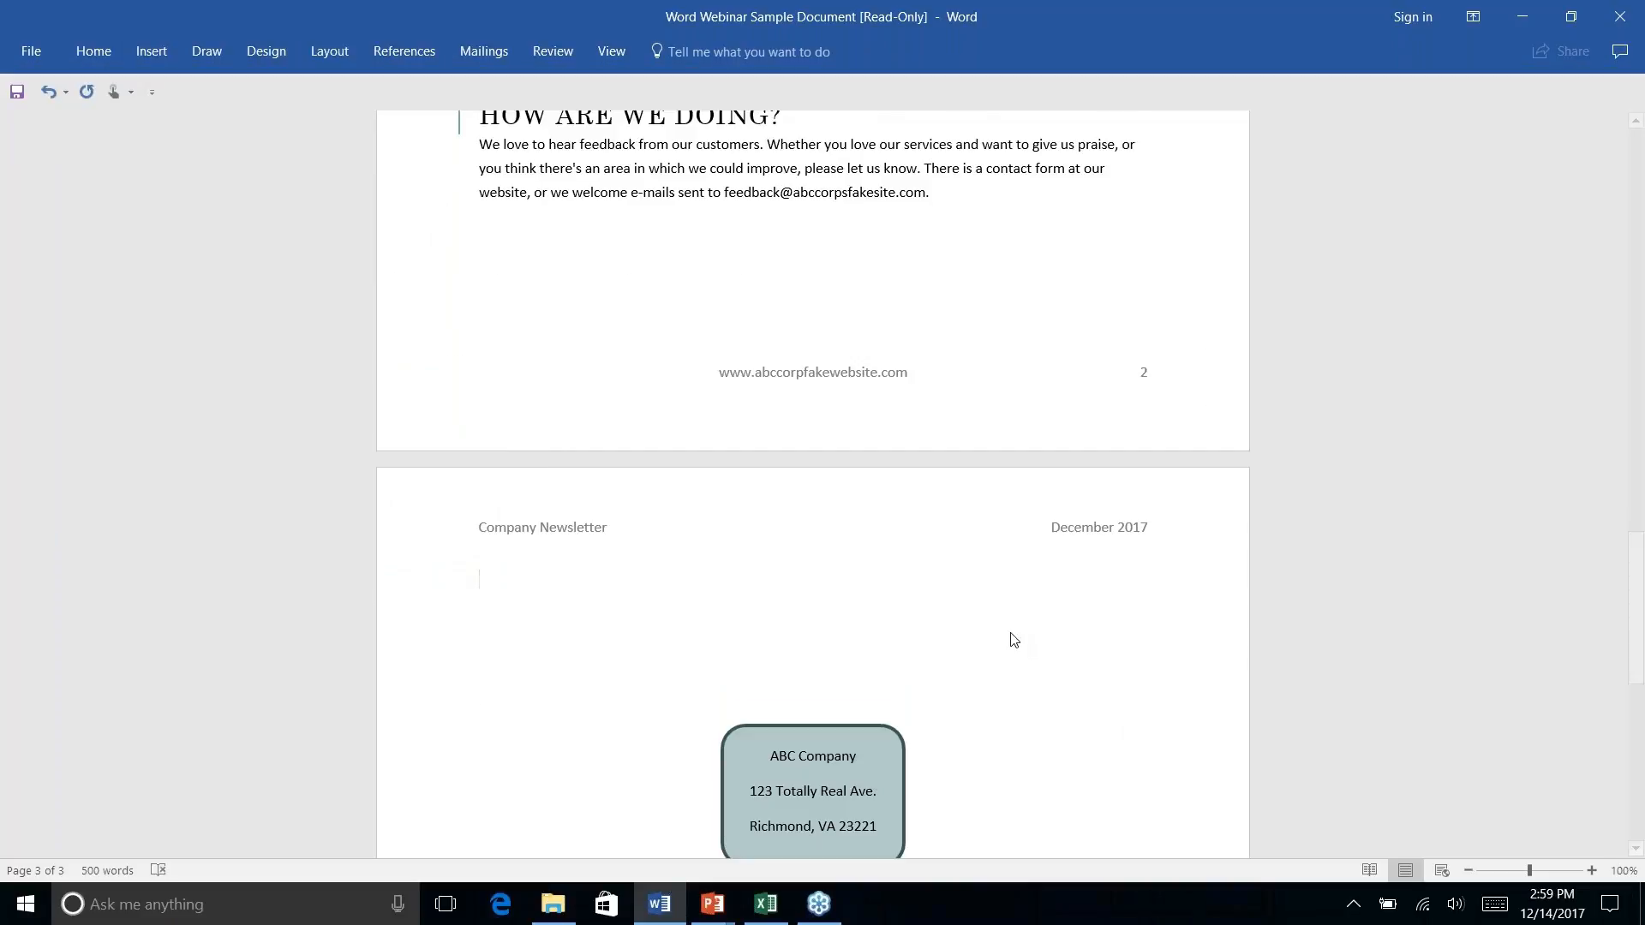
{"action": "scroll", "coordinate": [812, 480], "scroll_direction": "up", "scroll_amount": 5}
{"action": "scroll", "coordinate": [813, 480], "scroll_direction": "down", "scroll_amount": 15}
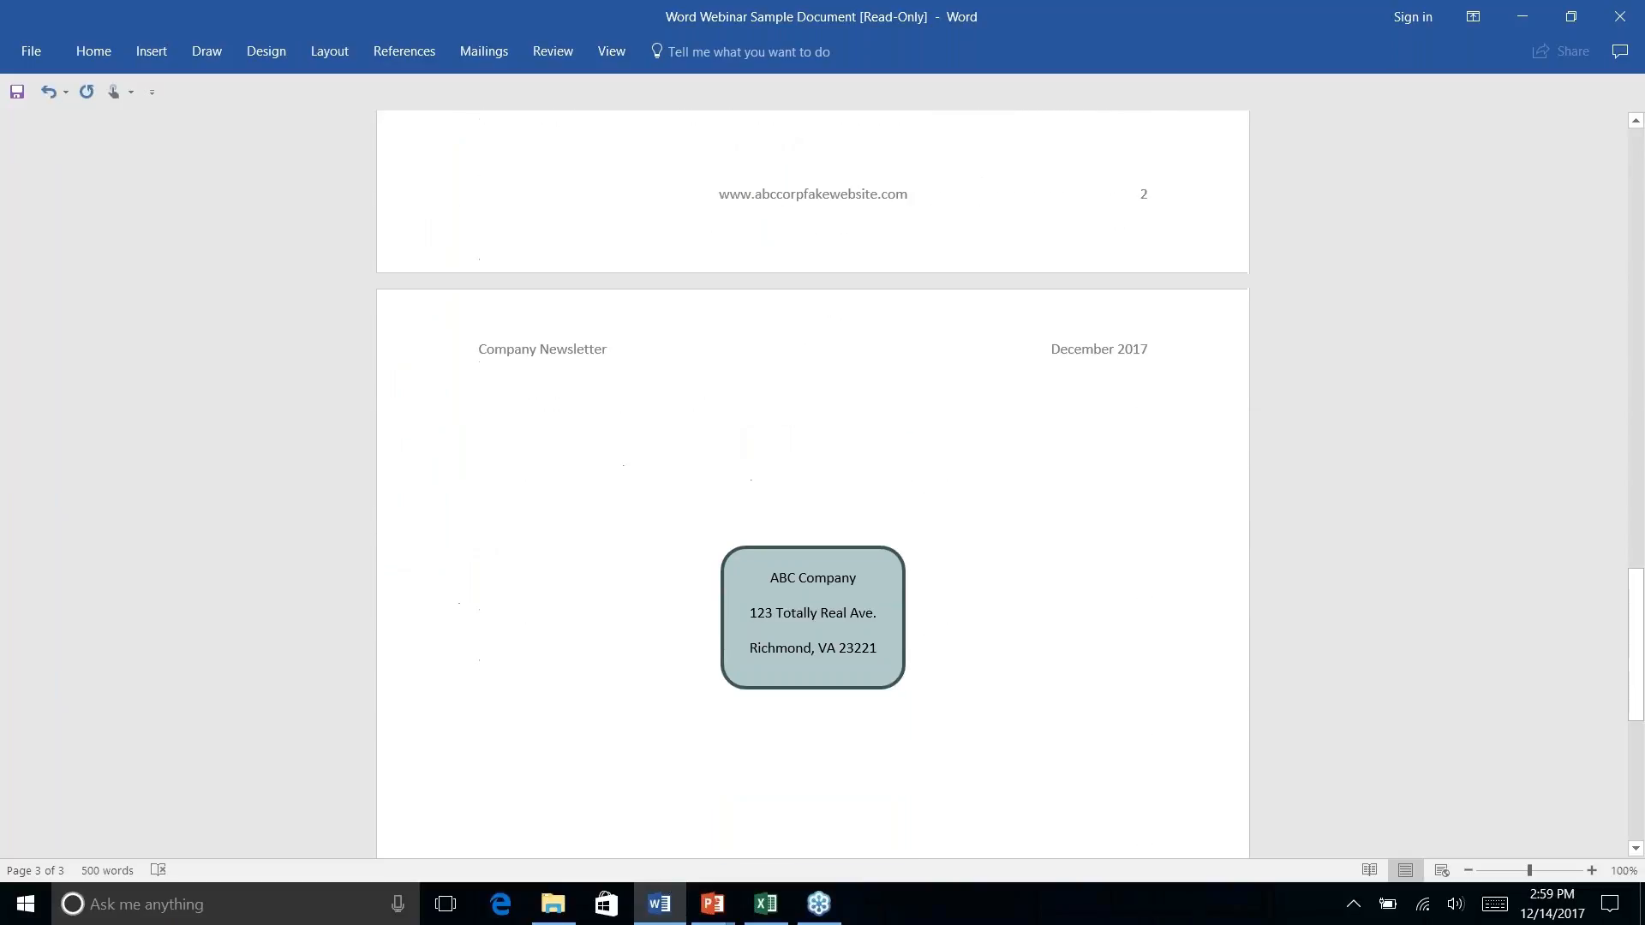
{"action": "scroll", "coordinate": [813, 480], "scroll_direction": "up", "scroll_amount": 10}
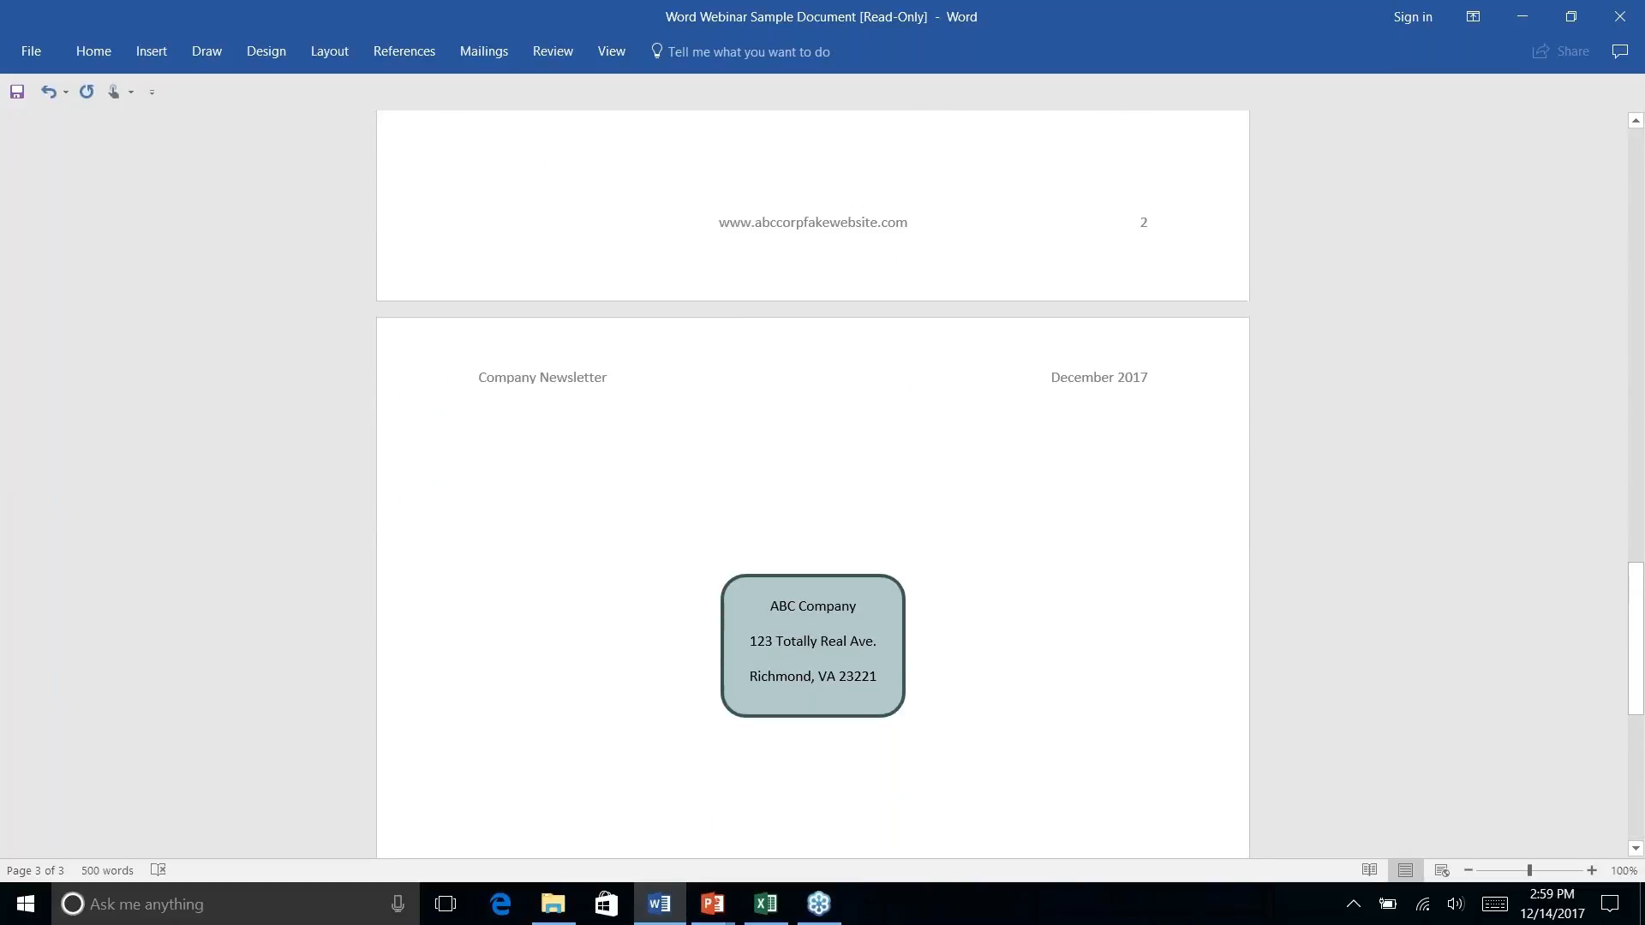
{"action": "scroll", "coordinate": [812, 480], "scroll_direction": "up", "scroll_amount": 18}
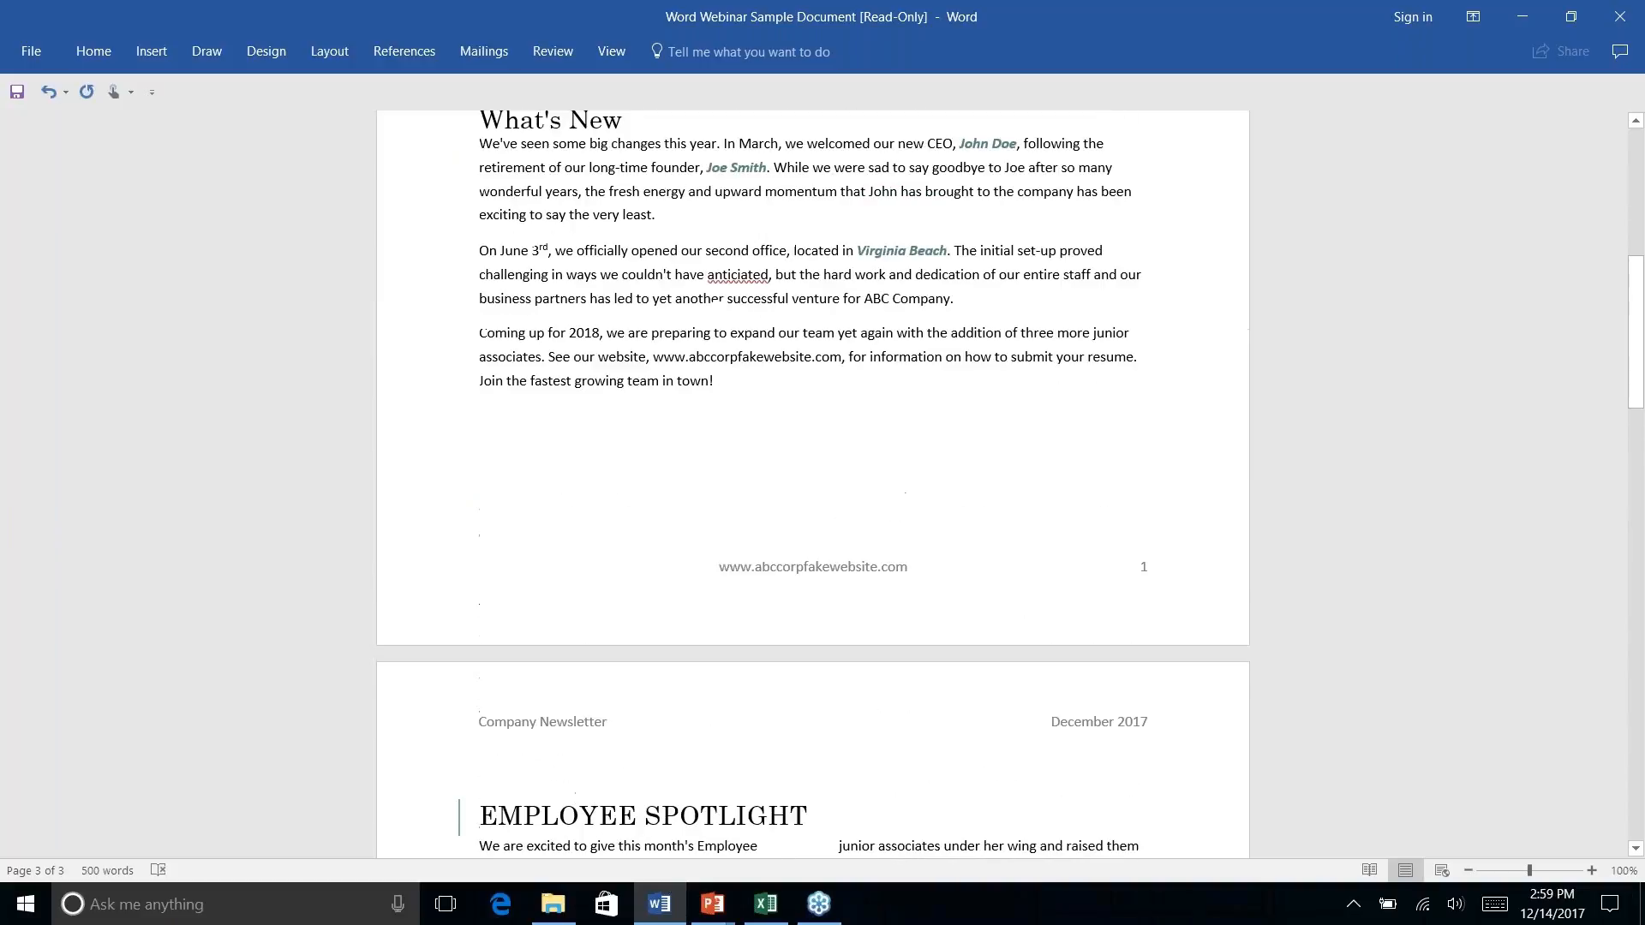
{"action": "scroll", "coordinate": [812, 480], "scroll_direction": "up", "scroll_amount": 5}
{"action": "scroll", "coordinate": [812, 479], "scroll_direction": "down", "scroll_amount": 20}
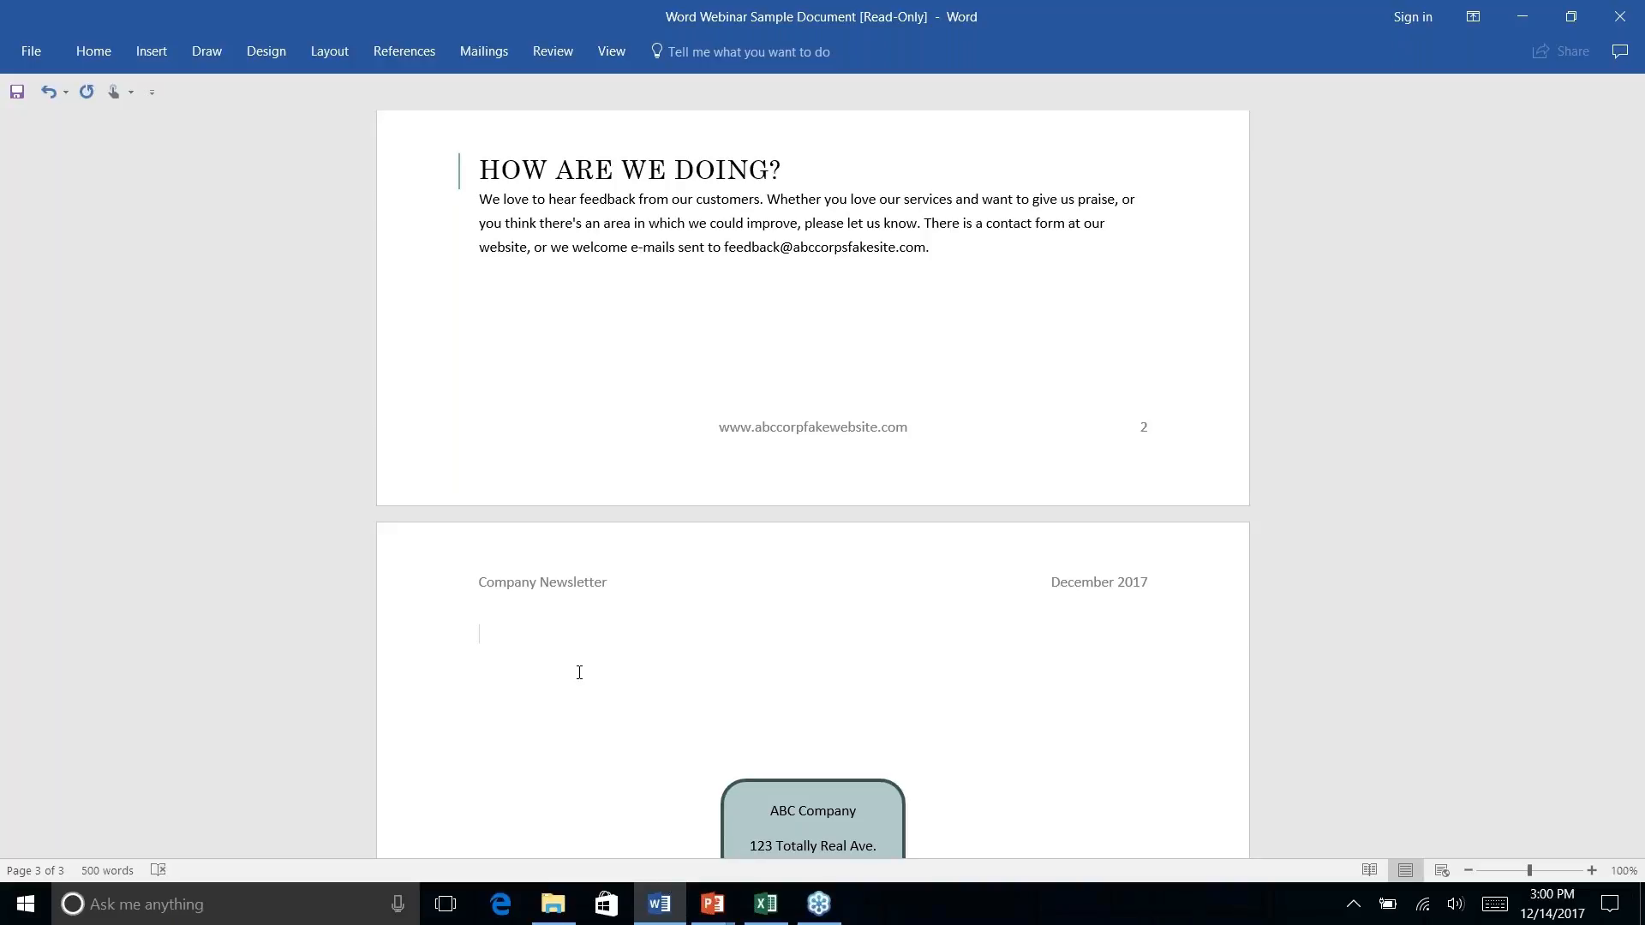
Add a "Name:" label followed by an underscore blank at the start of page 3 and try typing sample text in the blank.
{"action": "type", "text": "Name: ____________________"}
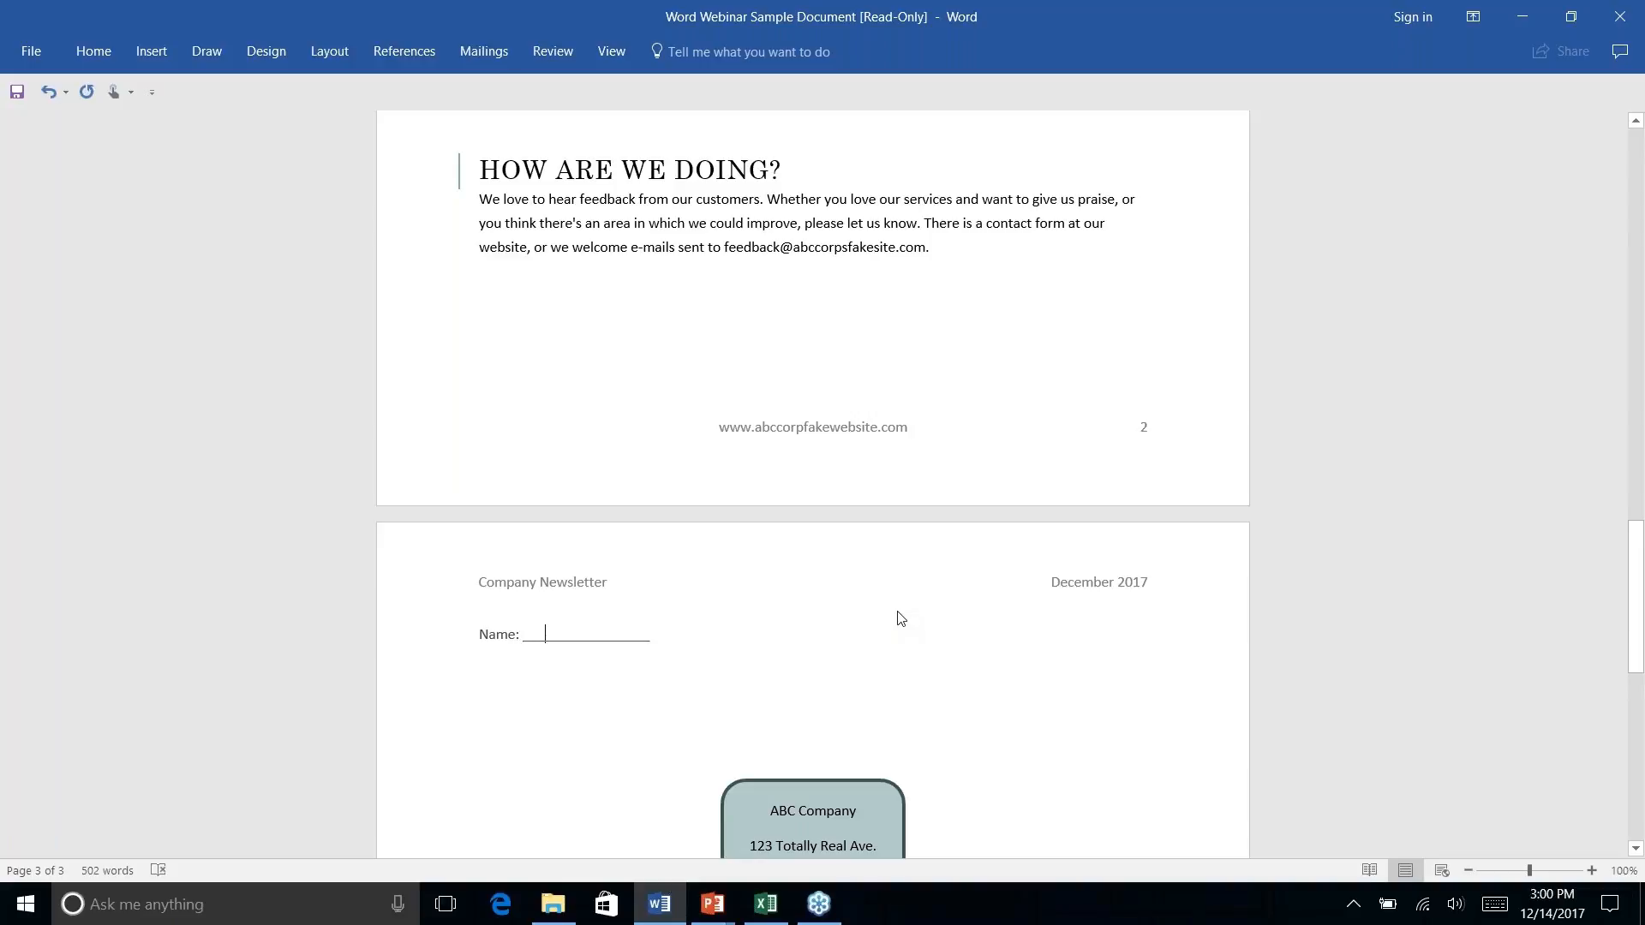
{"action": "type", "text": "M Name"}
Replace the underscore blank after the Name: label with an AutoFormat horizontal border line beneath the label.
{"action": "key", "text": "BackSpace"}
{"action": "key", "text": "BackSpace"}
{"action": "key", "text": "BackSpace"}
{"action": "key", "text": "BackSpace"}
{"action": "key", "text": "BackSpace"}
{"action": "key", "text": "BackSpace"}
{"action": "key", "text": "BackSpace"}
{"action": "key", "text": "BackSpace"}
{"action": "key", "text": "BackSpace"}
{"action": "key", "text": "BackSpace"}
{"action": "key", "text": "BackSpace"}
{"action": "key", "text": "BackSpace"}
{"action": "key", "text": "BackSpace"}
{"action": "key", "text": "BackSpace"}
{"action": "key", "text": "BackSpace"}
{"action": "key", "text": "BackSpace"}
{"action": "key", "text": "BackSpace"}
{"action": "key", "text": "BackSpace"}
{"action": "key", "text": "BackSpace"}
{"action": "key", "text": "BackSpace"}
{"action": "key", "text": "BackSpace"}
{"action": "key", "text": "BackSpace"}
{"action": "key", "text": "BackSpace"}
{"action": "key", "text": "BackSpace"}
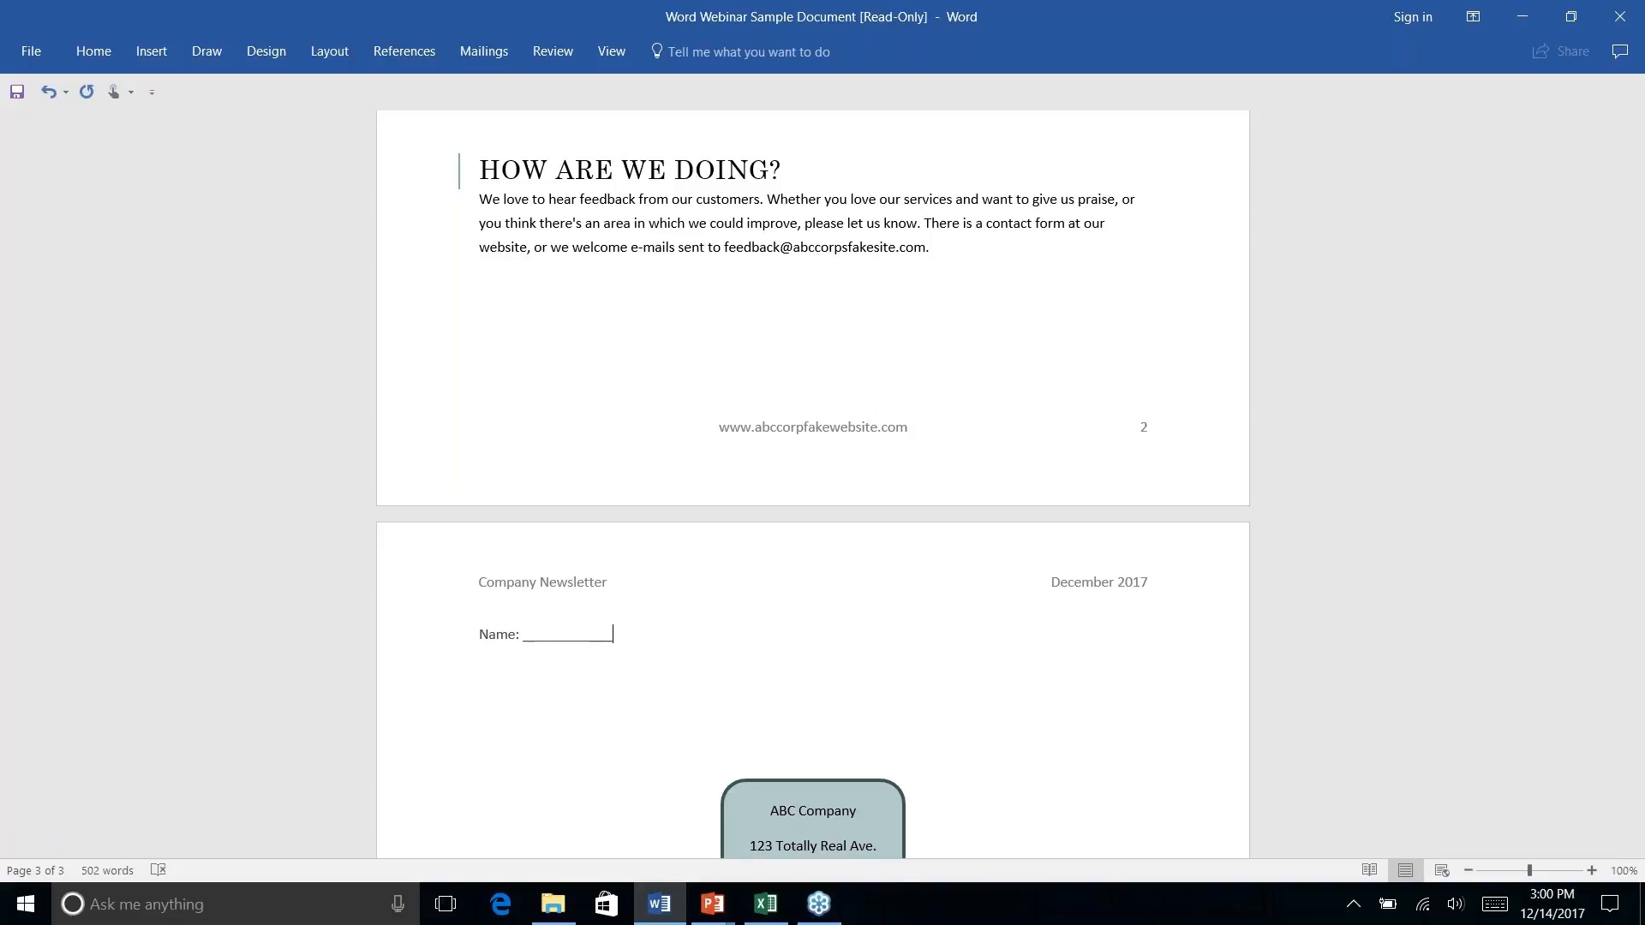
{"action": "type", "text": "---"}
{"action": "key", "text": "Return"}
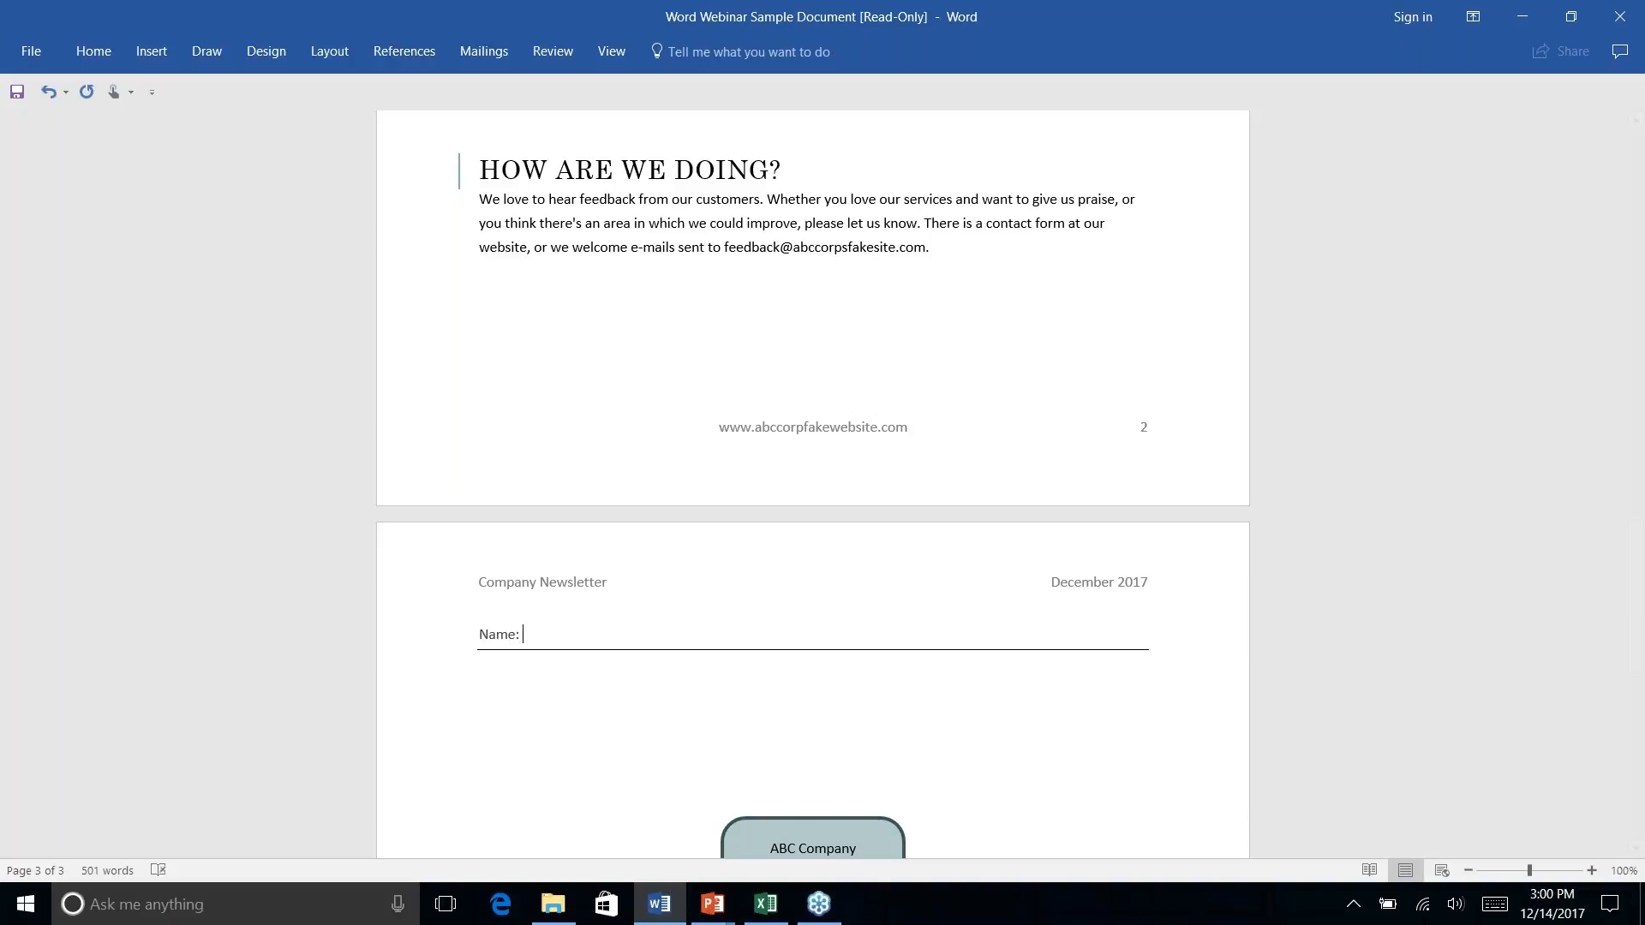
Enter the sample text "My Names" after the Name: label on the bordered line of page 3.
{"action": "type", "text": "M"}
{"action": "key", "text": "BackSpace"}
{"action": "type", "text": "My Names"}
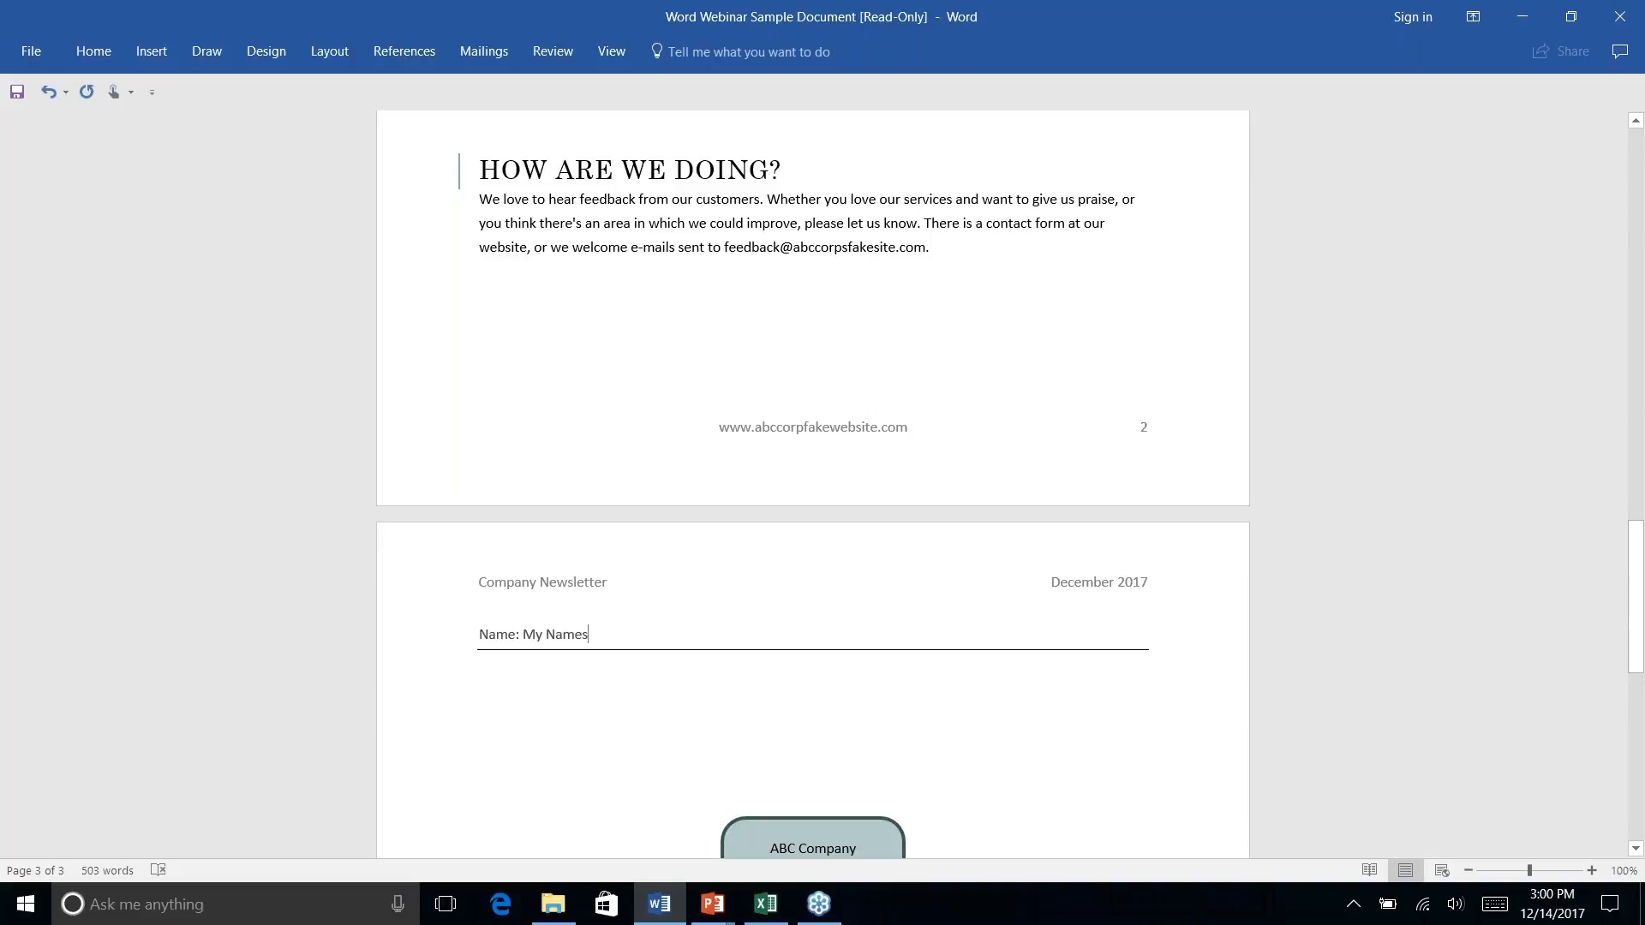
Delete the Name: line together with its border at the start of page 3.
{"action": "left_click", "coordinate": [478, 635]}
{"action": "left_click_drag", "start_coordinate": [478, 635], "coordinate": [572, 687]}
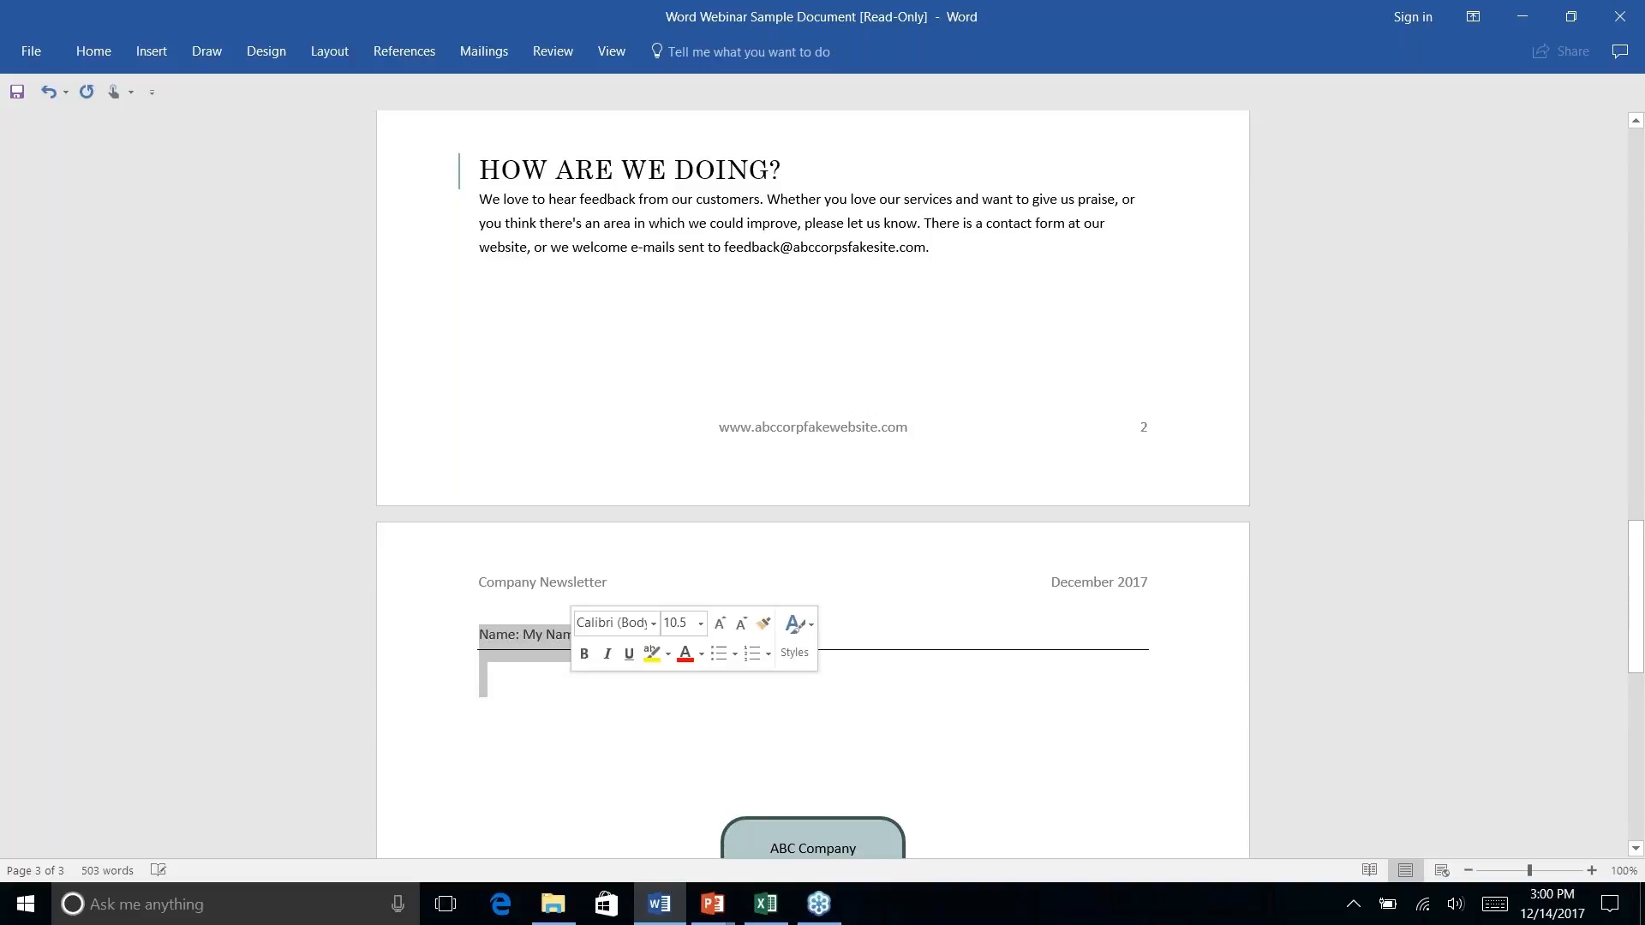
{"action": "key", "text": "Delete"}
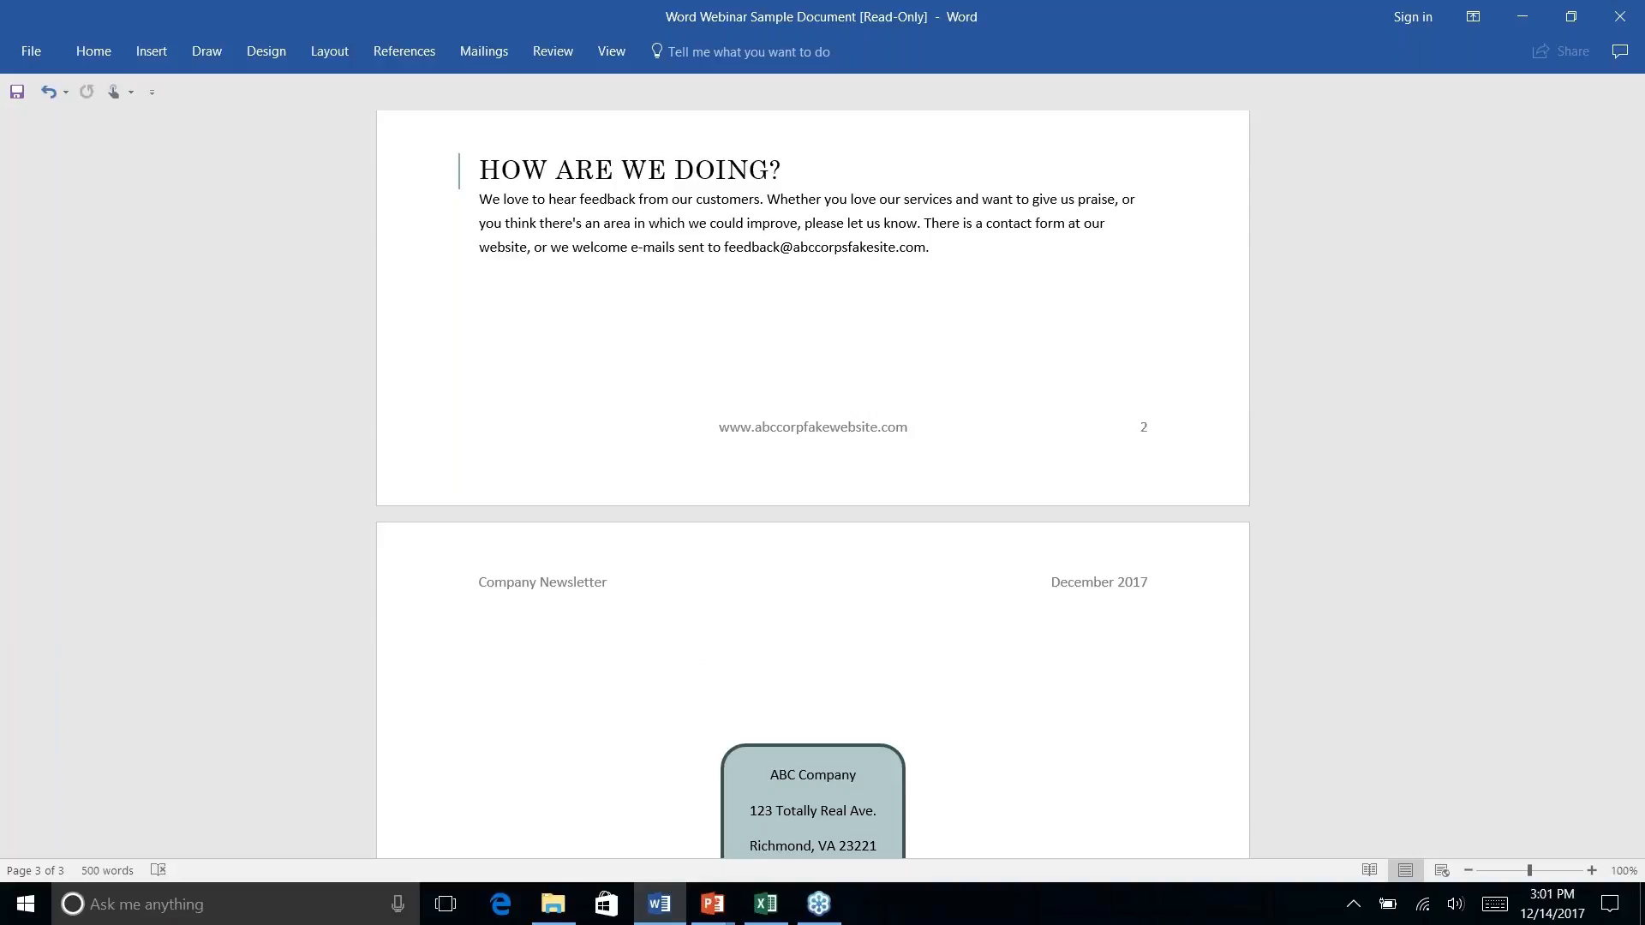
Return to the newsletter's title on page 1 and start the Step-by-Step Mail Merge Wizard.
{"action": "scroll", "coordinate": [812, 484], "scroll_direction": "down", "scroll_amount": 10}
{"action": "scroll", "coordinate": [813, 484], "scroll_direction": "up", "scroll_amount": 20}
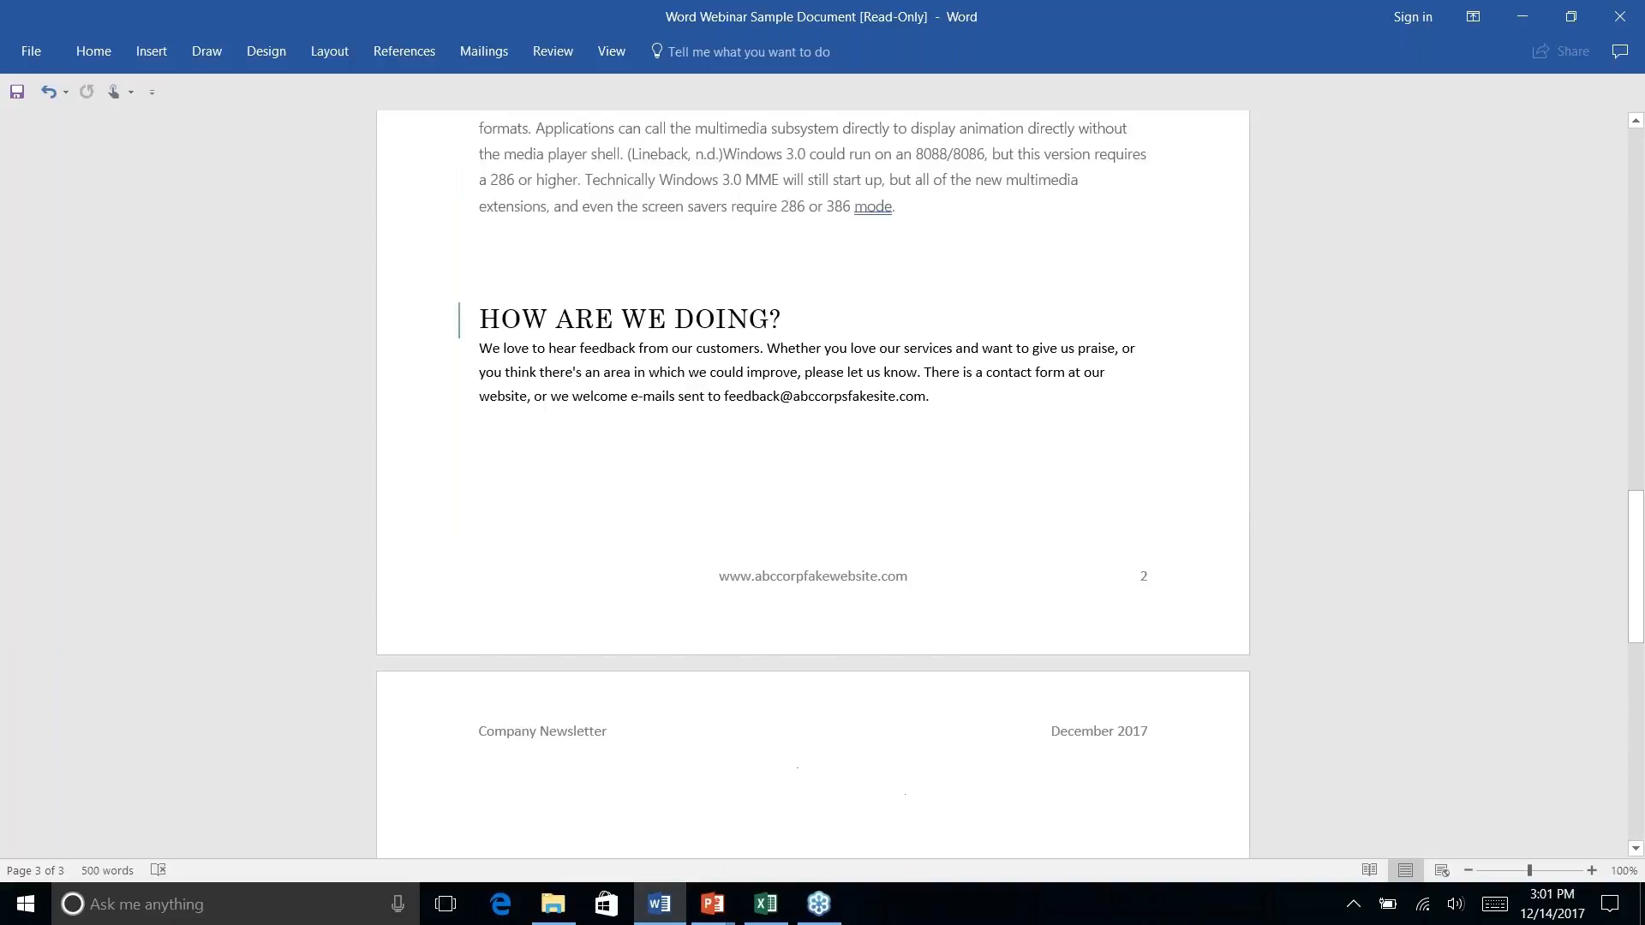
{"action": "scroll", "coordinate": [813, 484], "scroll_direction": "up", "scroll_amount": 1}
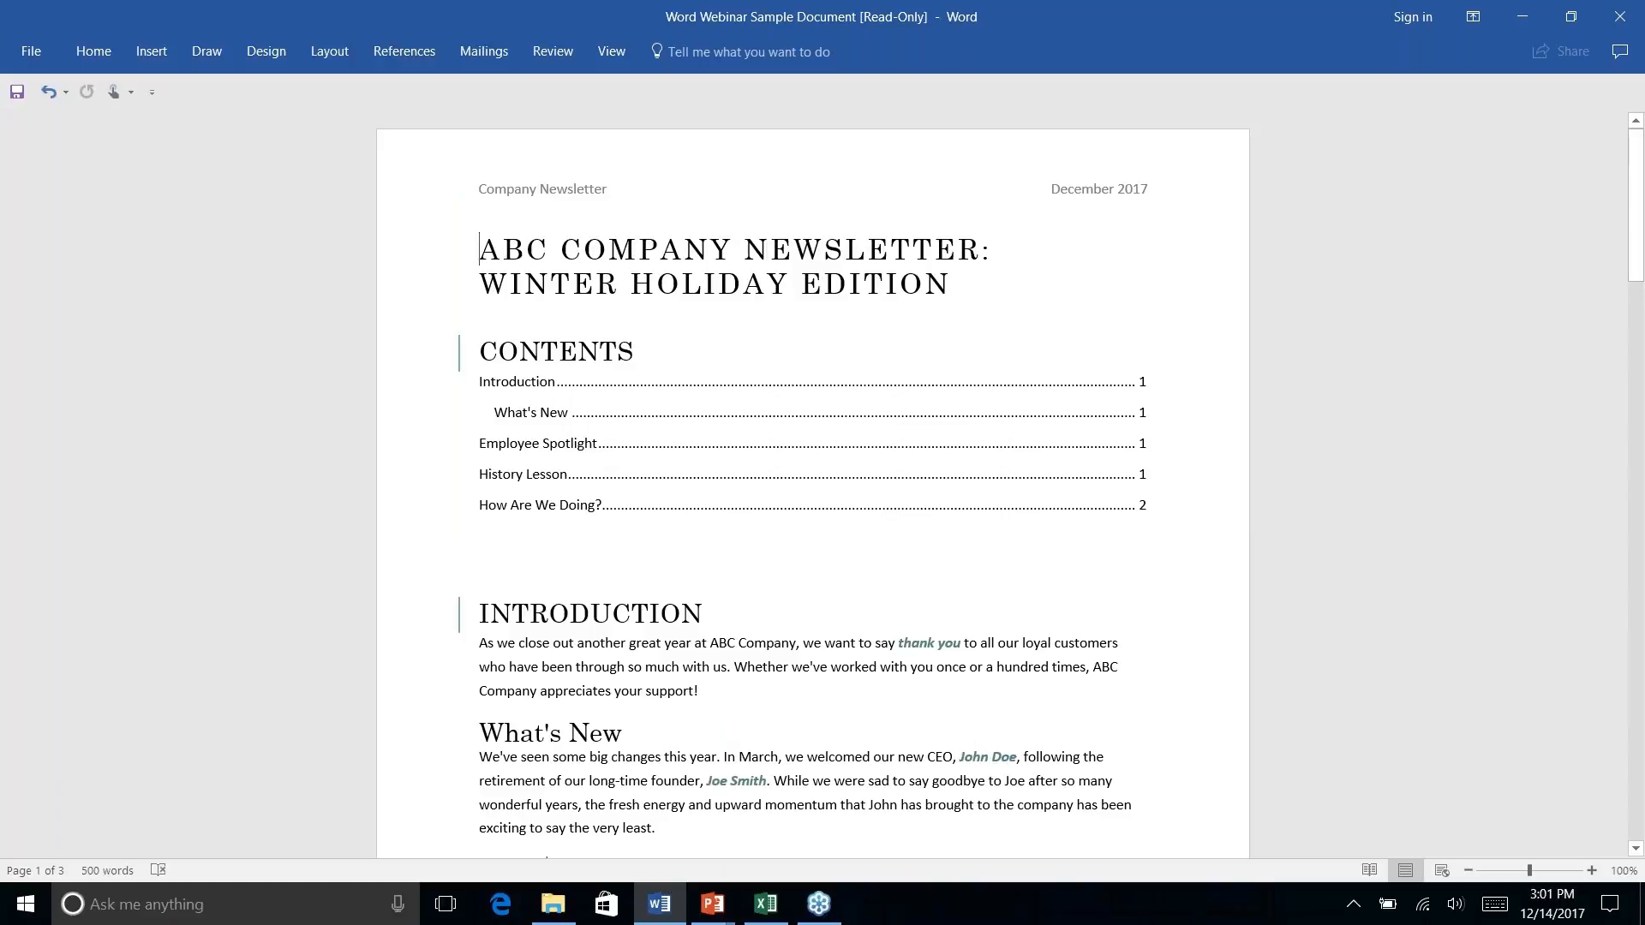
{"action": "left_click", "coordinate": [411, 56]}
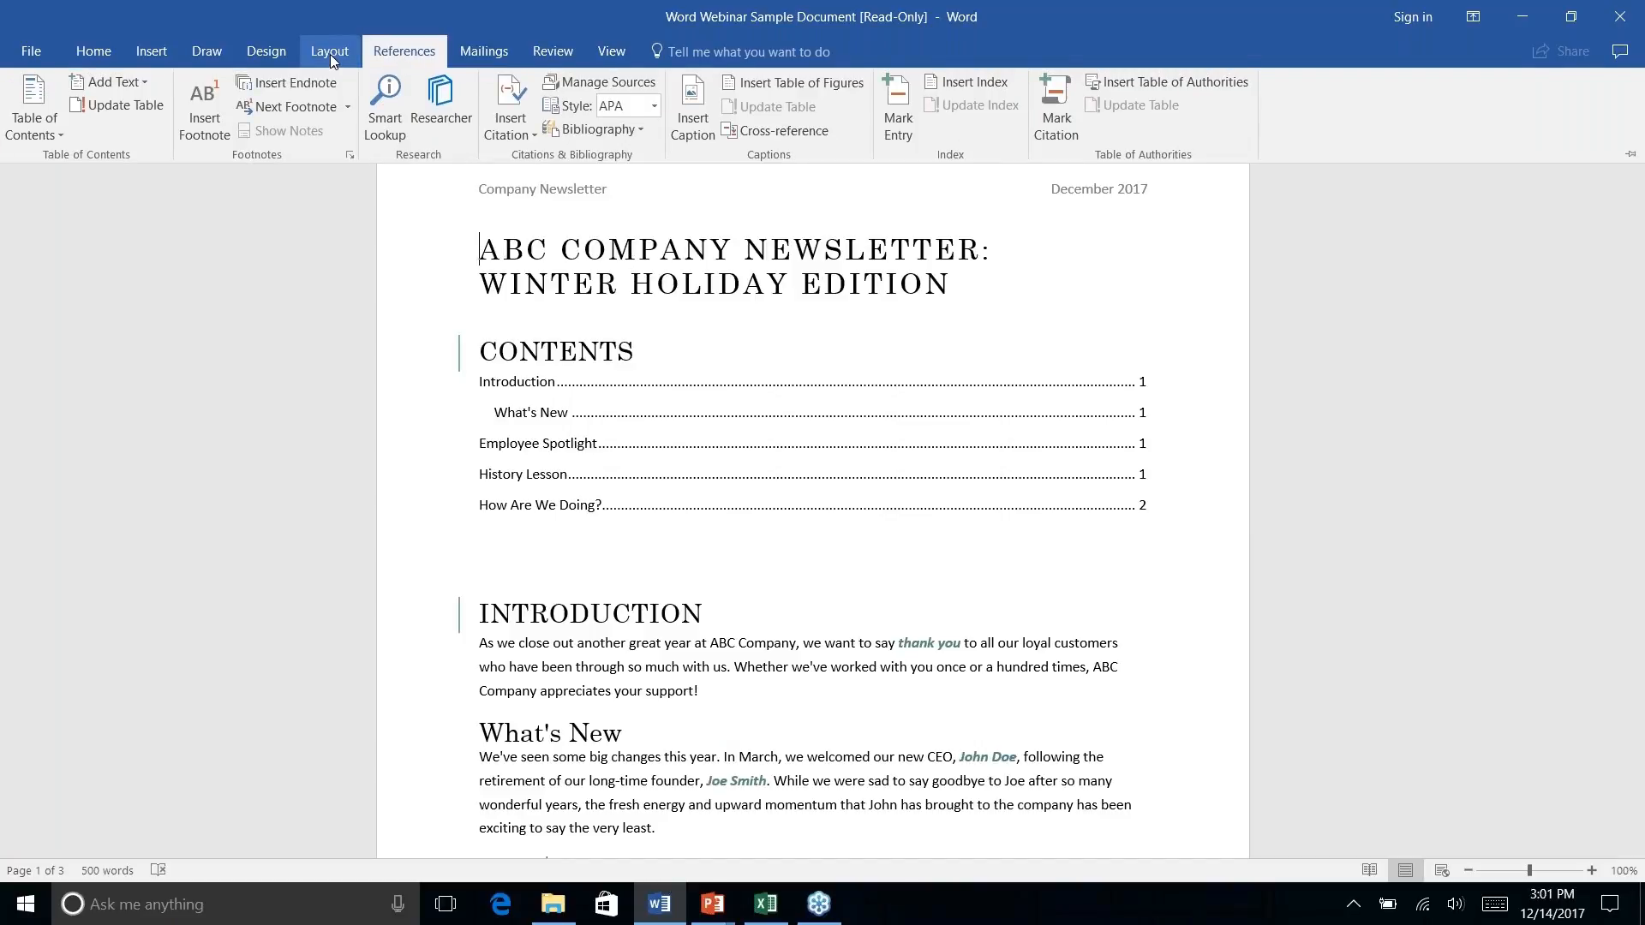
{"action": "left_click", "coordinate": [488, 55]}
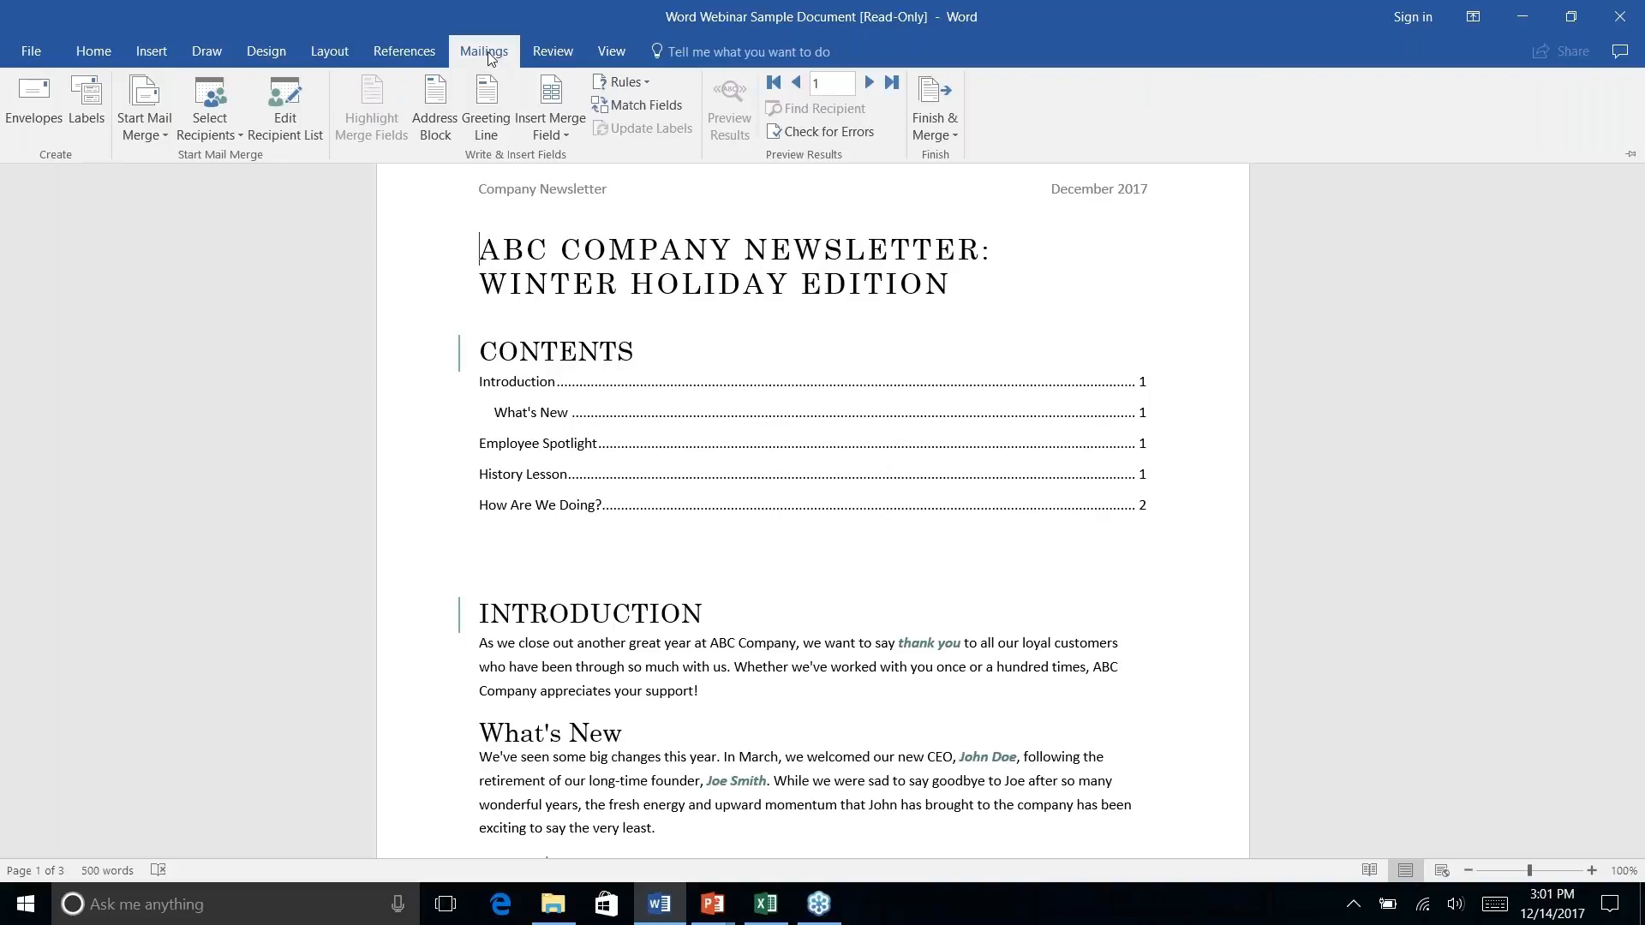
{"action": "left_click", "coordinate": [158, 140]}
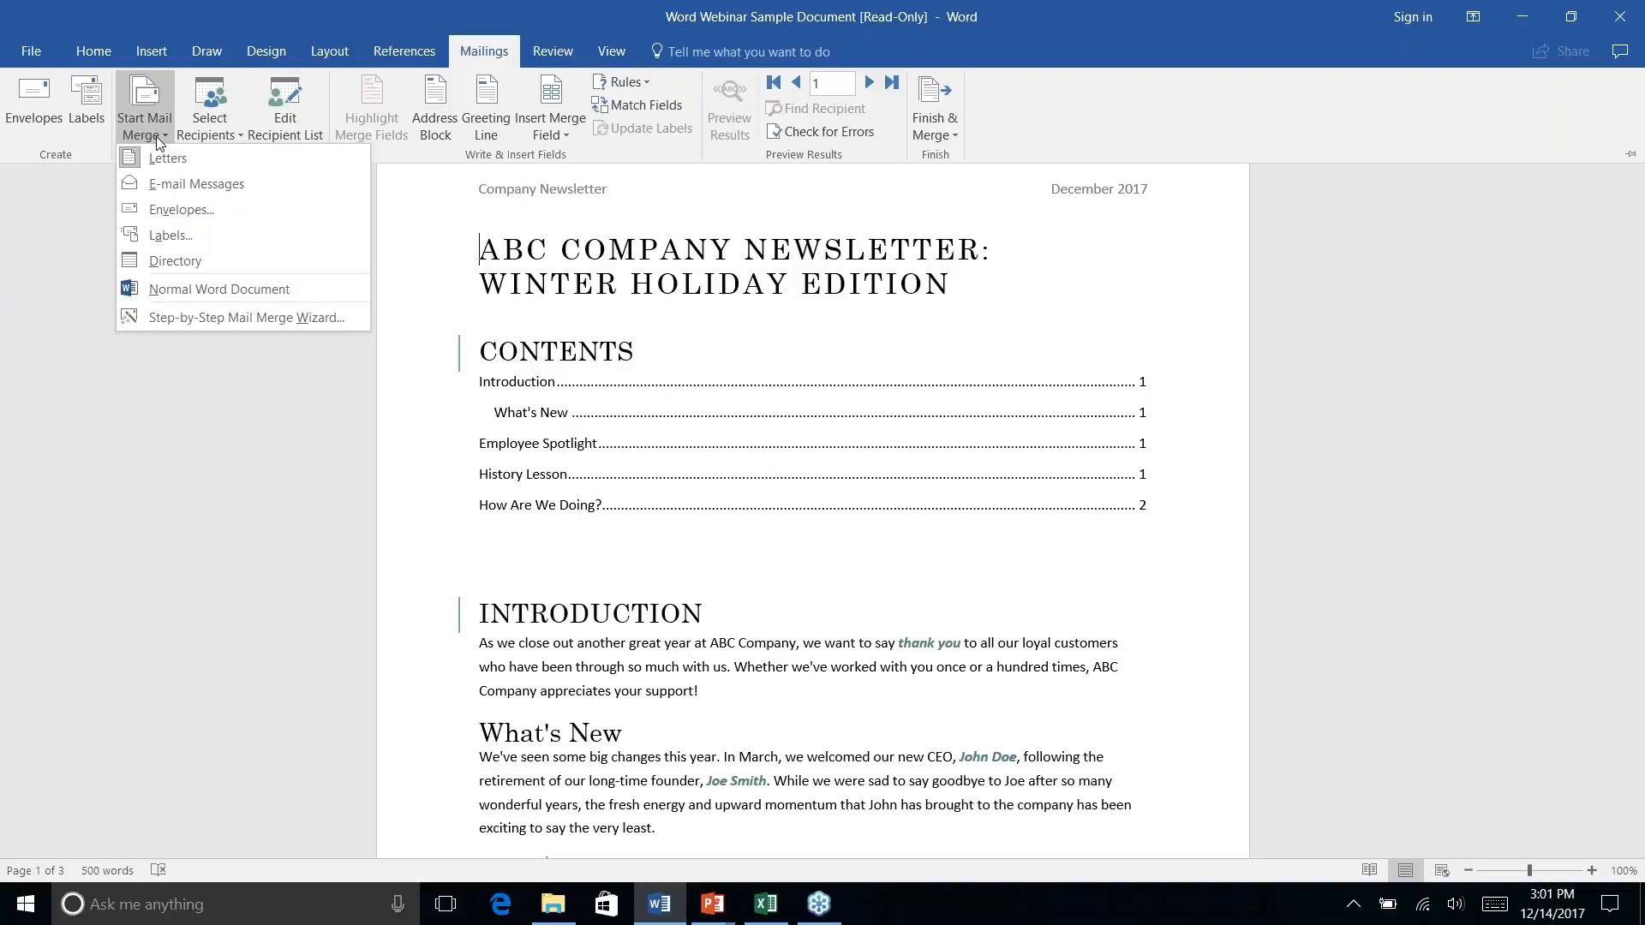
{"action": "left_click", "coordinate": [164, 318]}
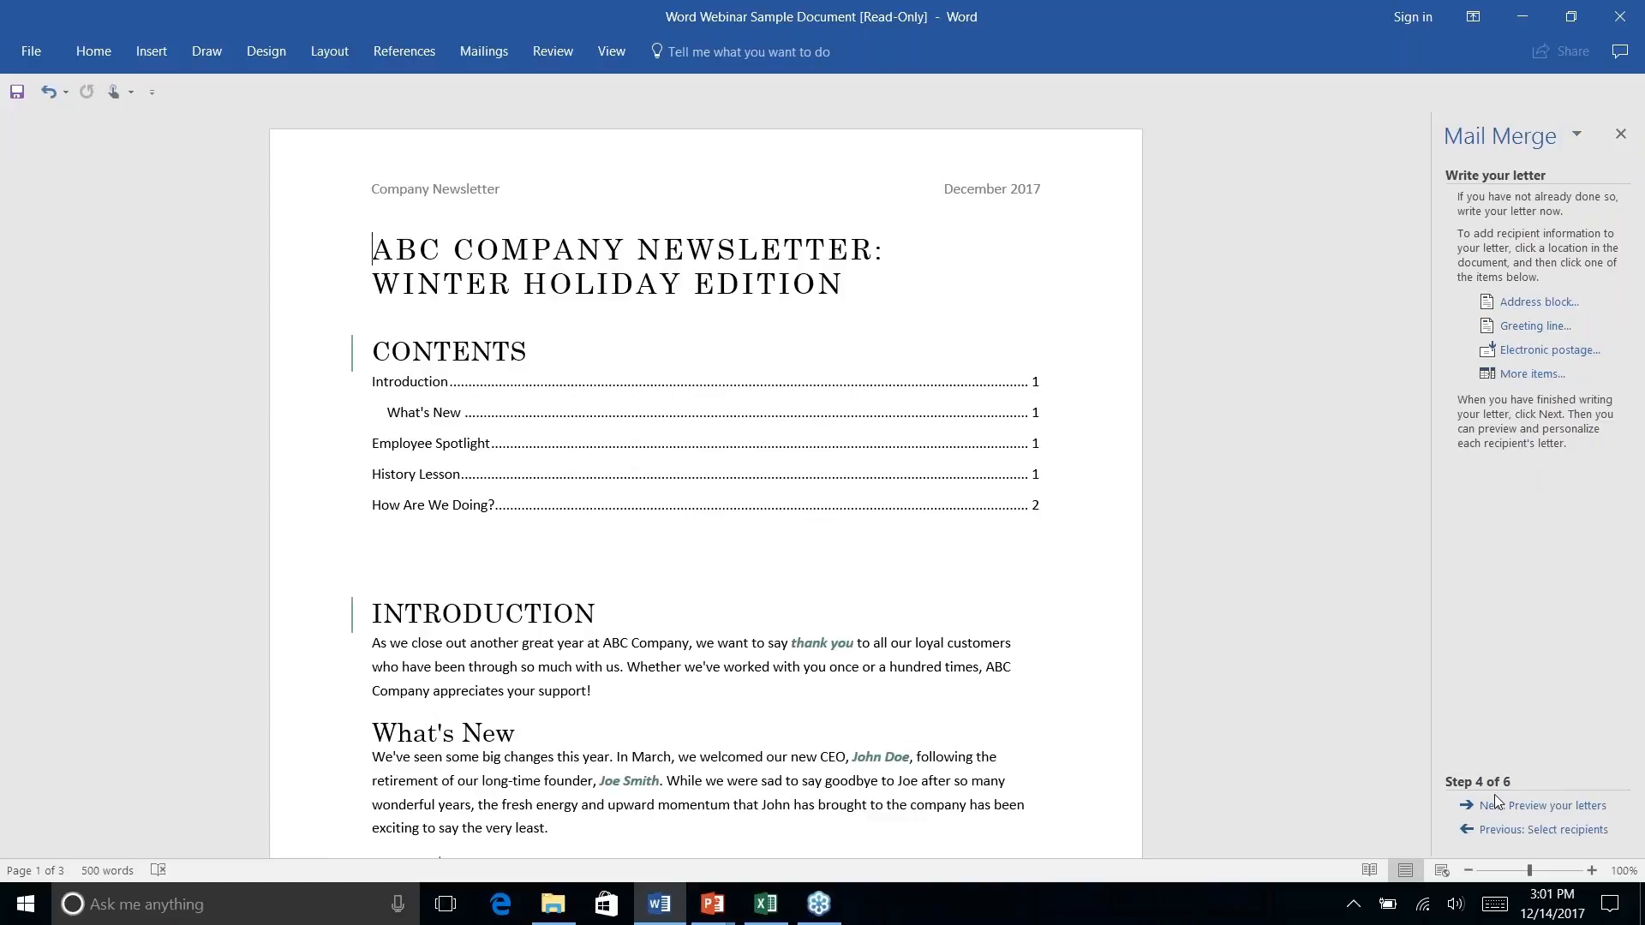
Go back to the wizard's document type stage and advance to recipient selection with Letters and the current document chosen.
{"action": "left_click", "coordinate": [1512, 831]}
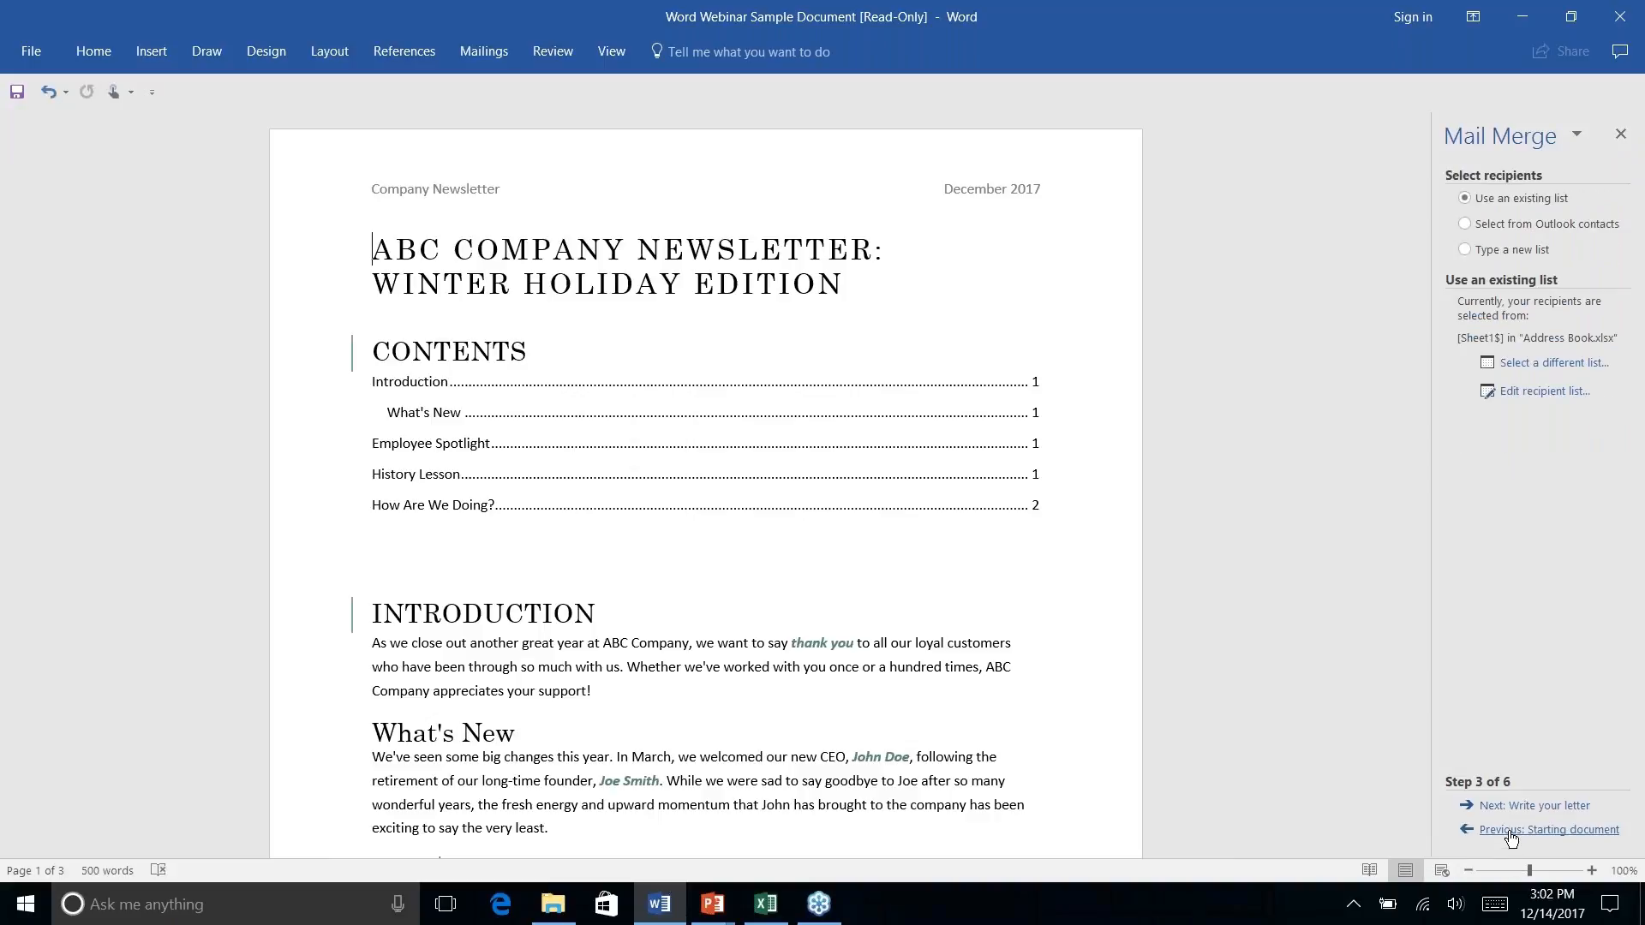
{"action": "left_click", "coordinate": [1511, 831]}
{"action": "left_click", "coordinate": [1511, 832]}
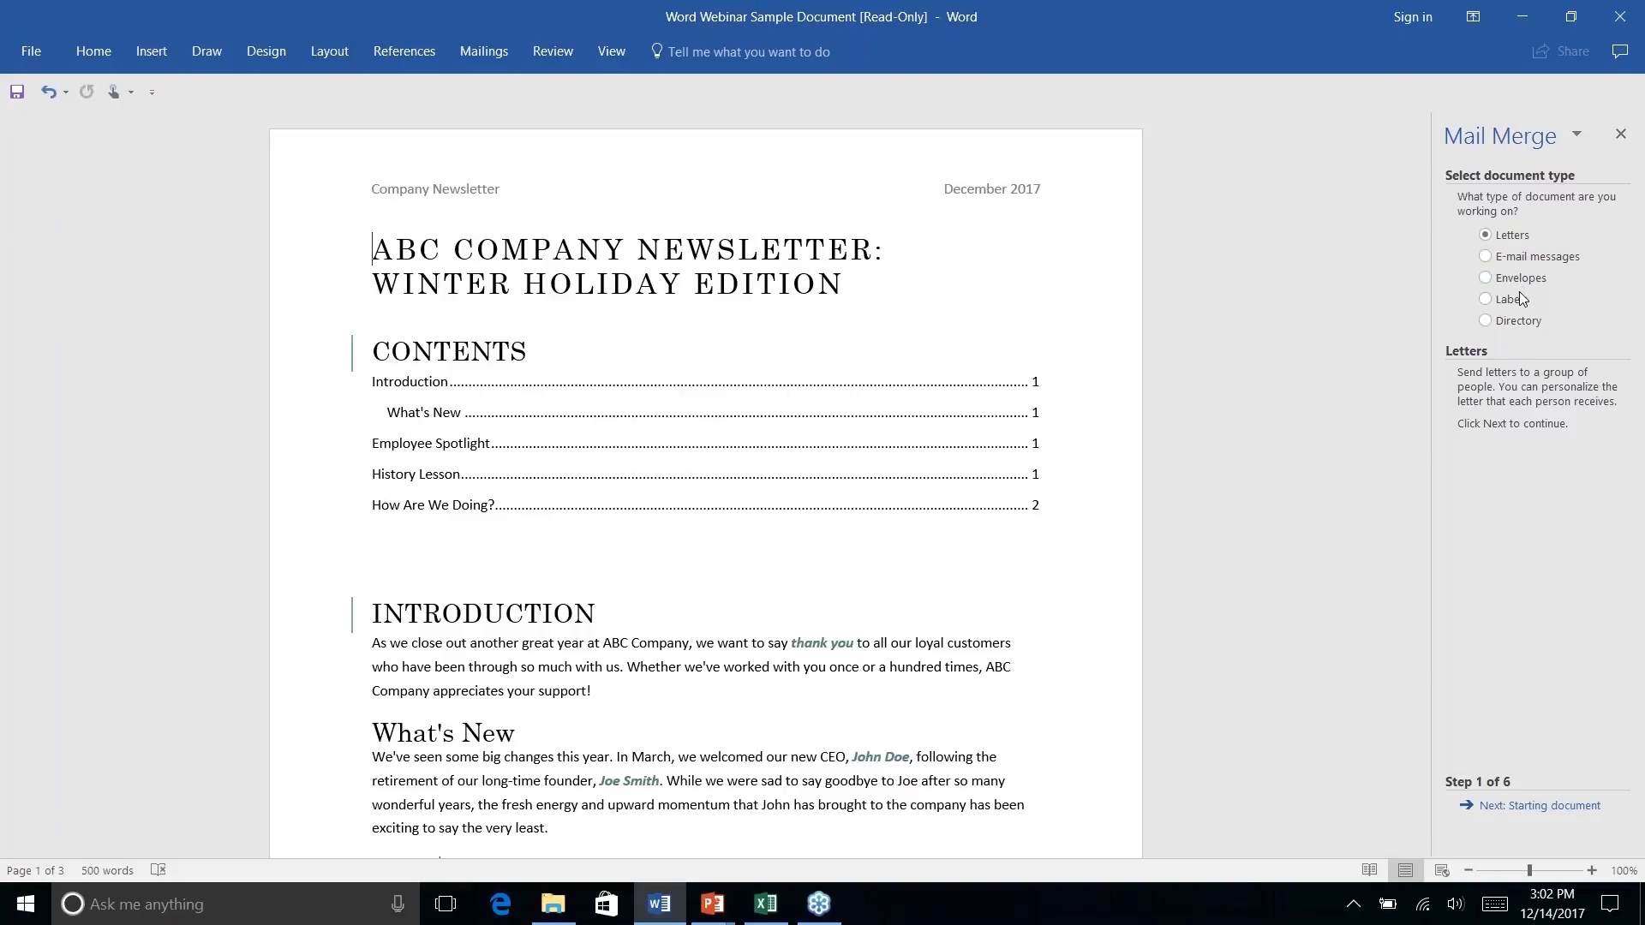
{"action": "left_click", "coordinate": [1539, 808]}
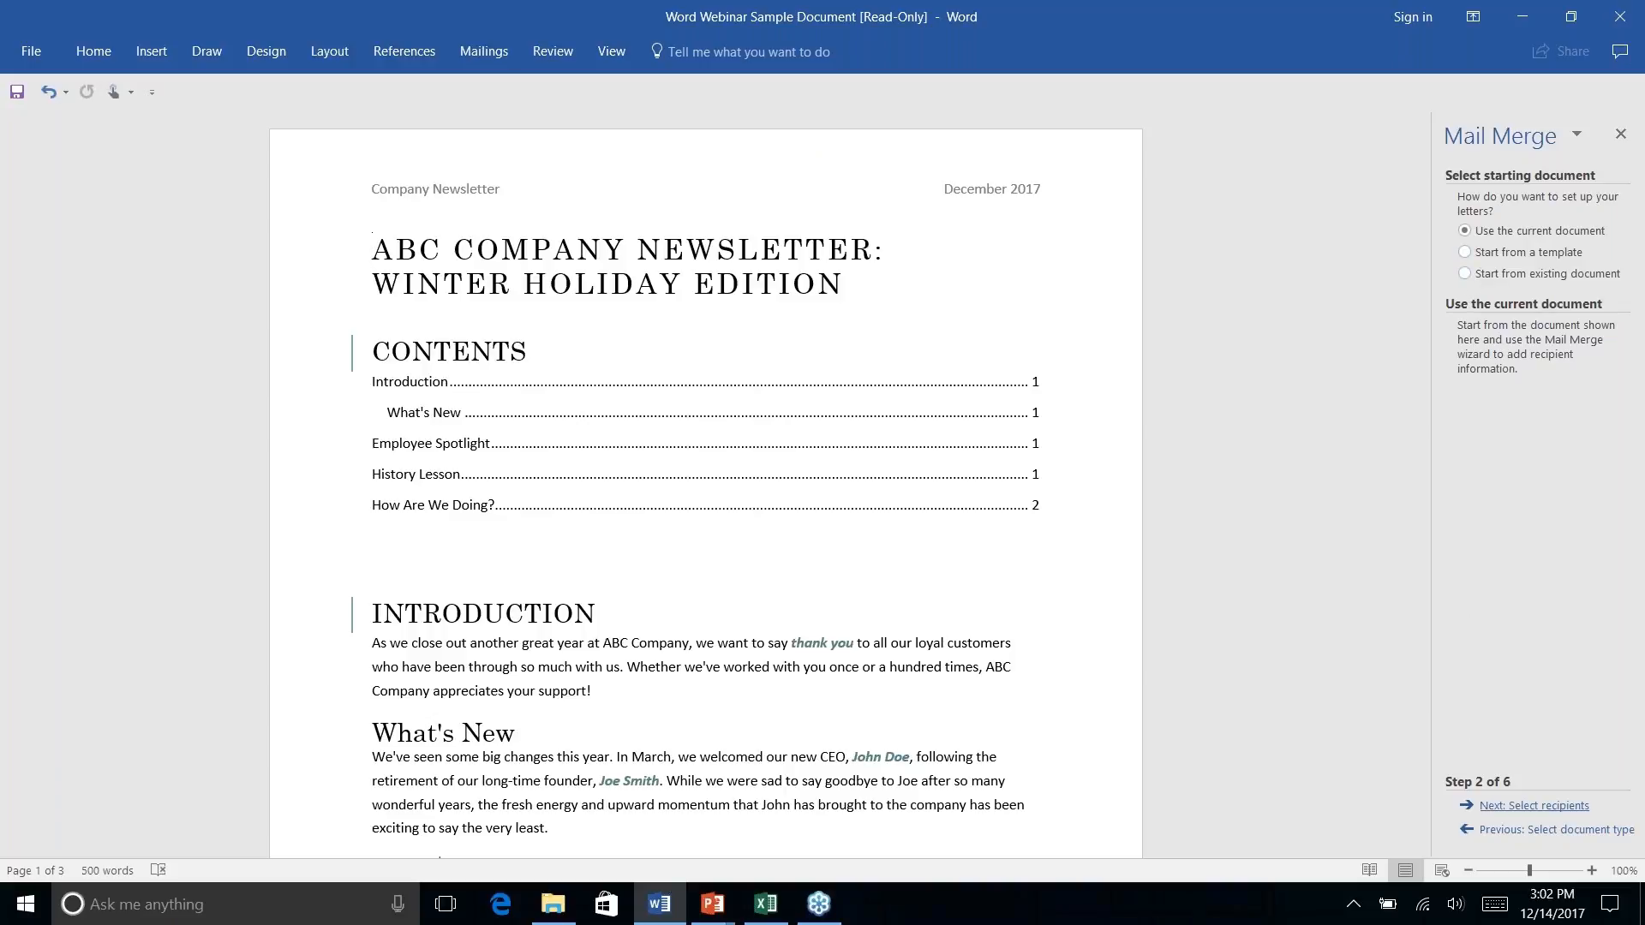
{"action": "left_click", "coordinate": [1545, 807]}
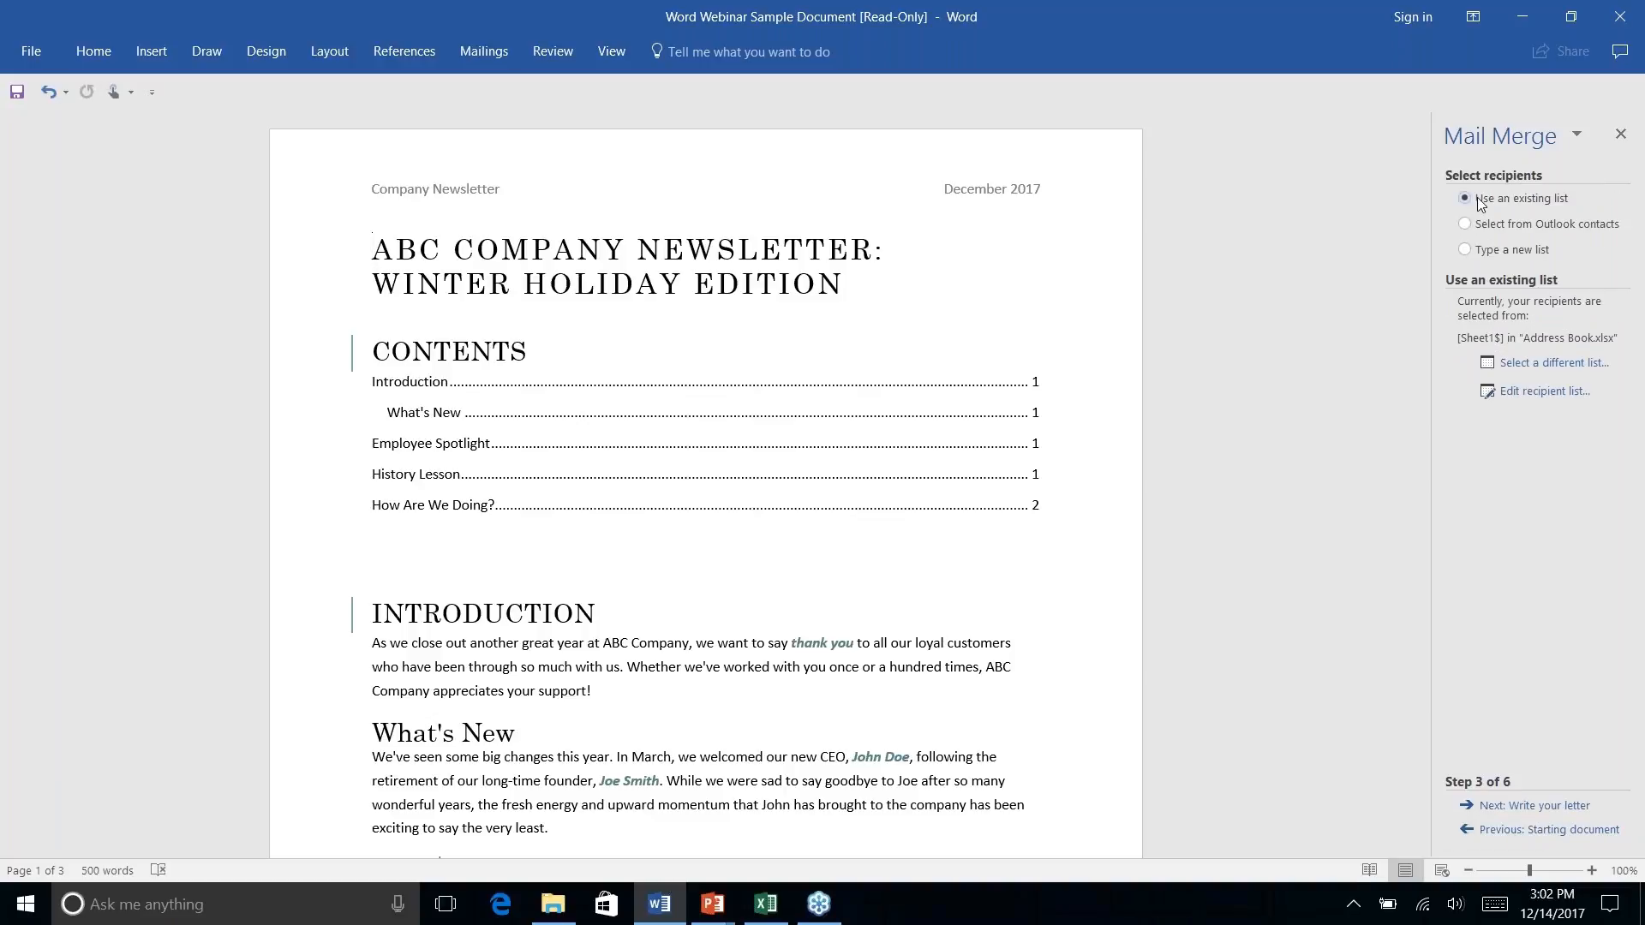
Select Sheet1$ of the Address Book workbook in Documents as the recipient list, with column headers in the first row and all recipients included.
{"action": "left_click", "coordinate": [1538, 367]}
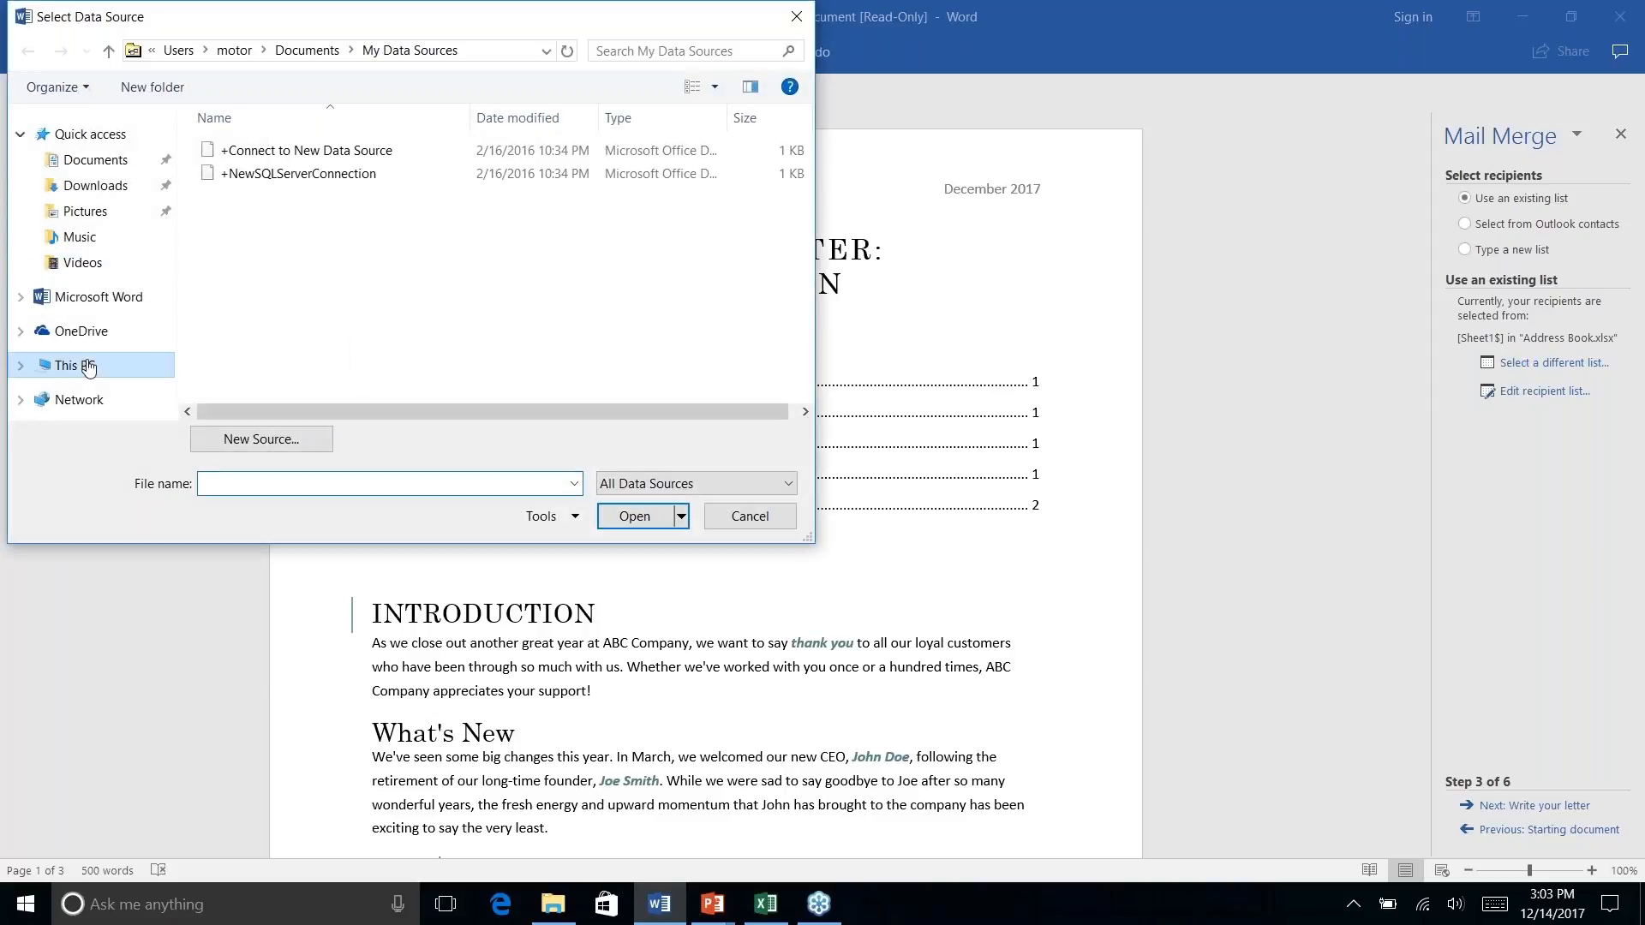
{"action": "left_click", "coordinate": [86, 160]}
{"action": "left_click", "coordinate": [246, 198]}
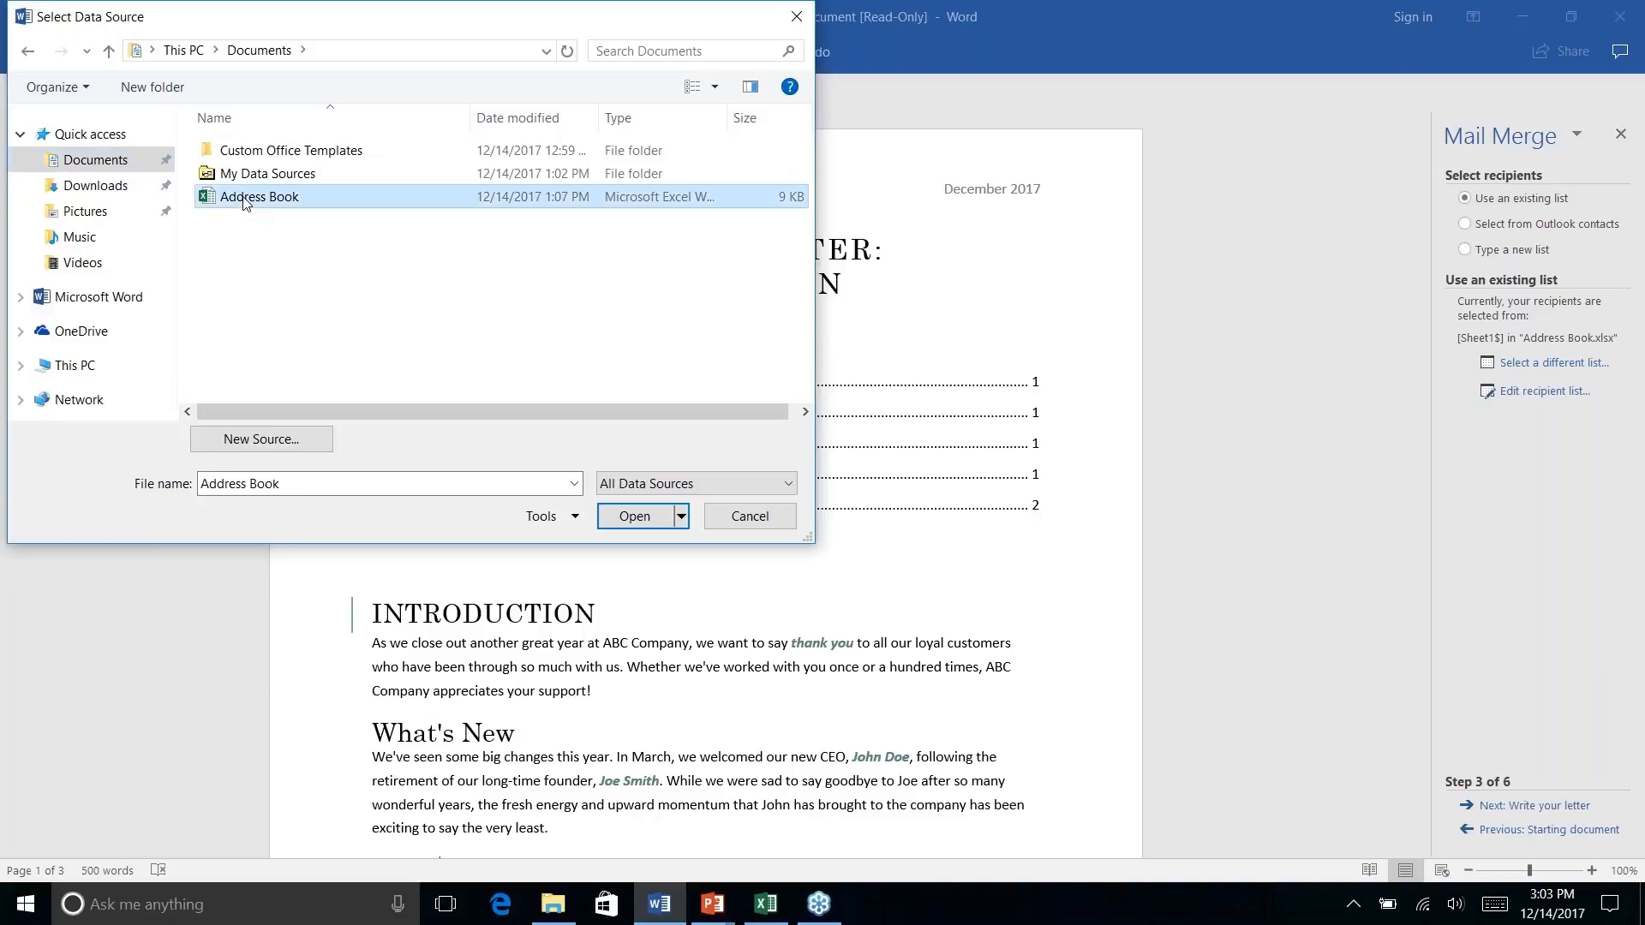
{"action": "left_click", "coordinate": [633, 516]}
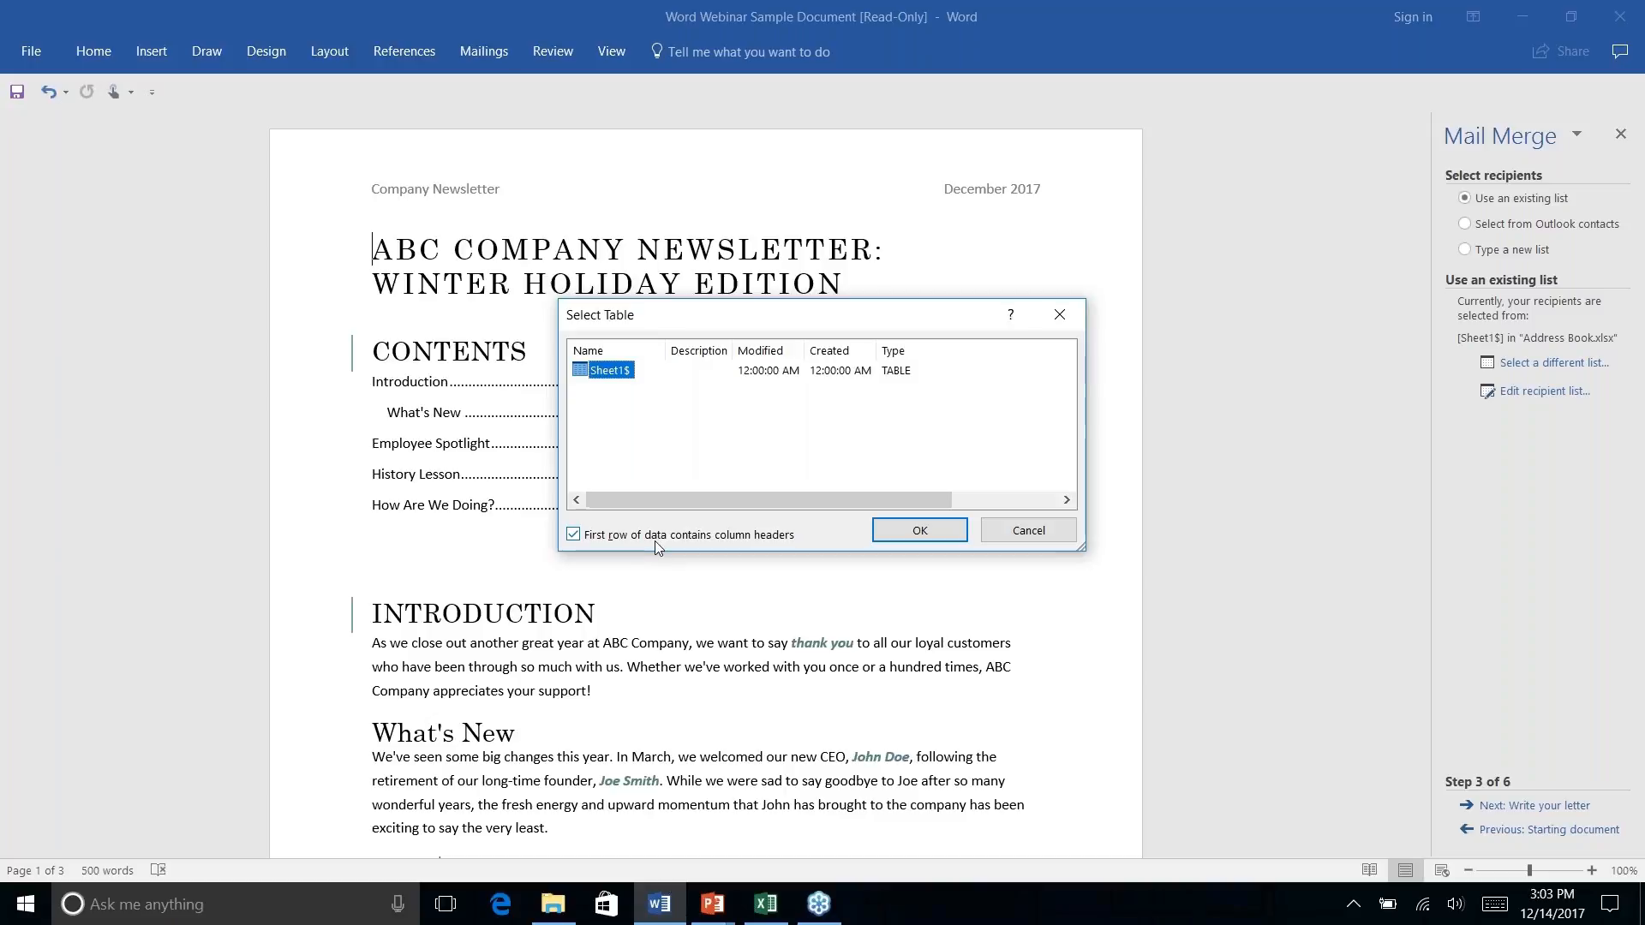
{"action": "left_click", "coordinate": [908, 531]}
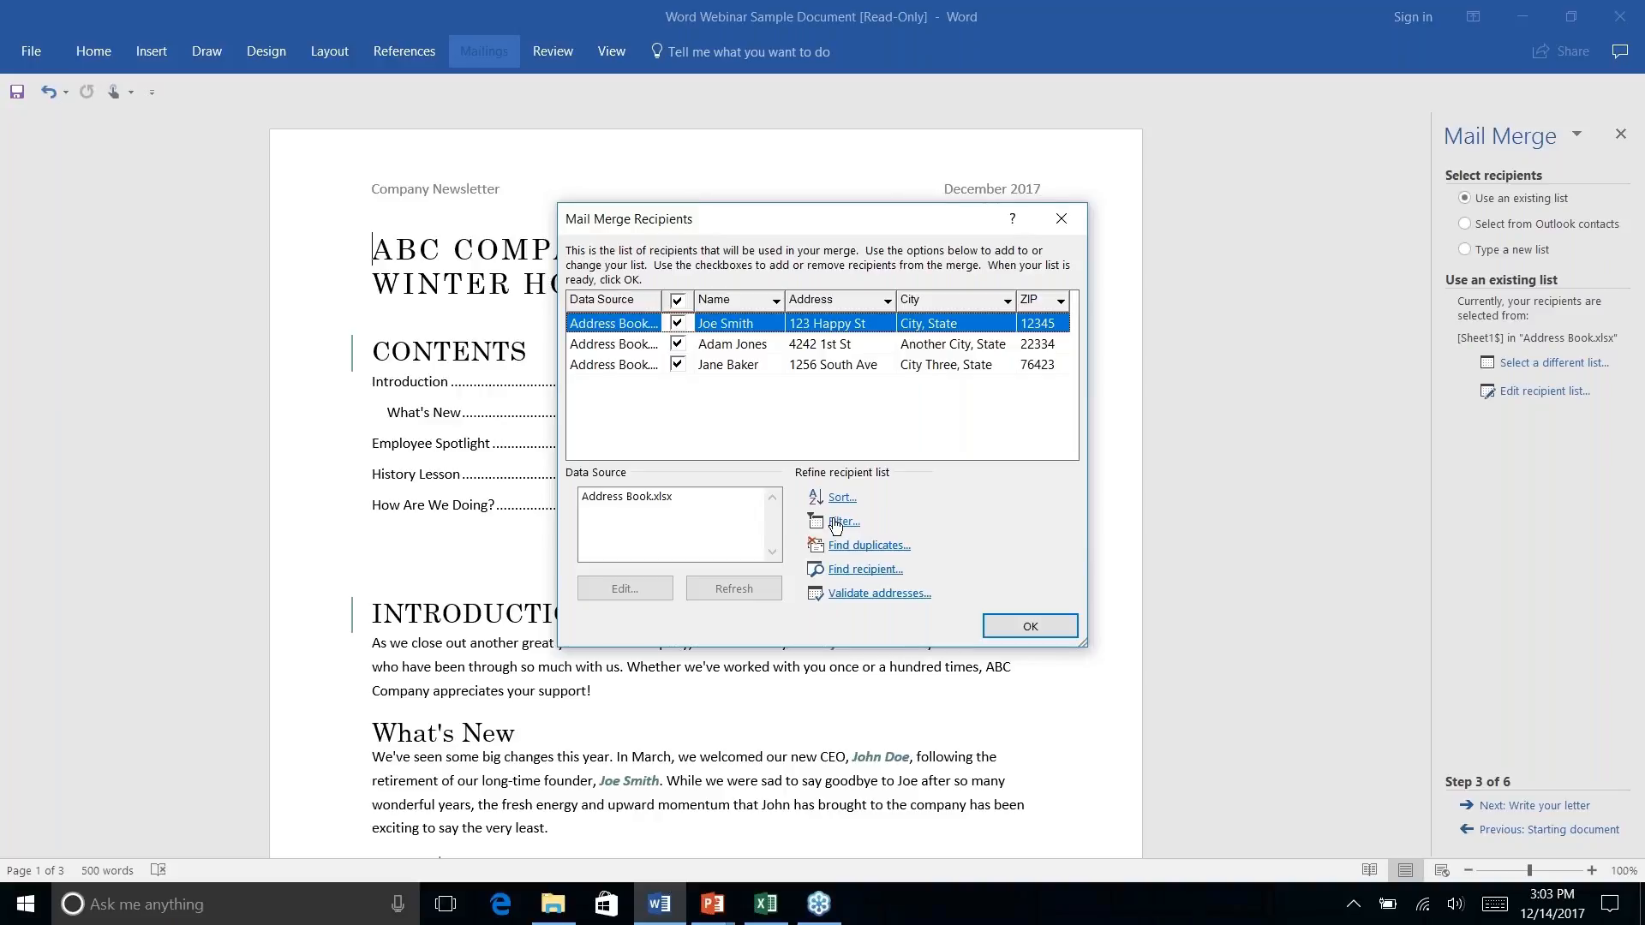
{"action": "left_click", "coordinate": [1033, 628]}
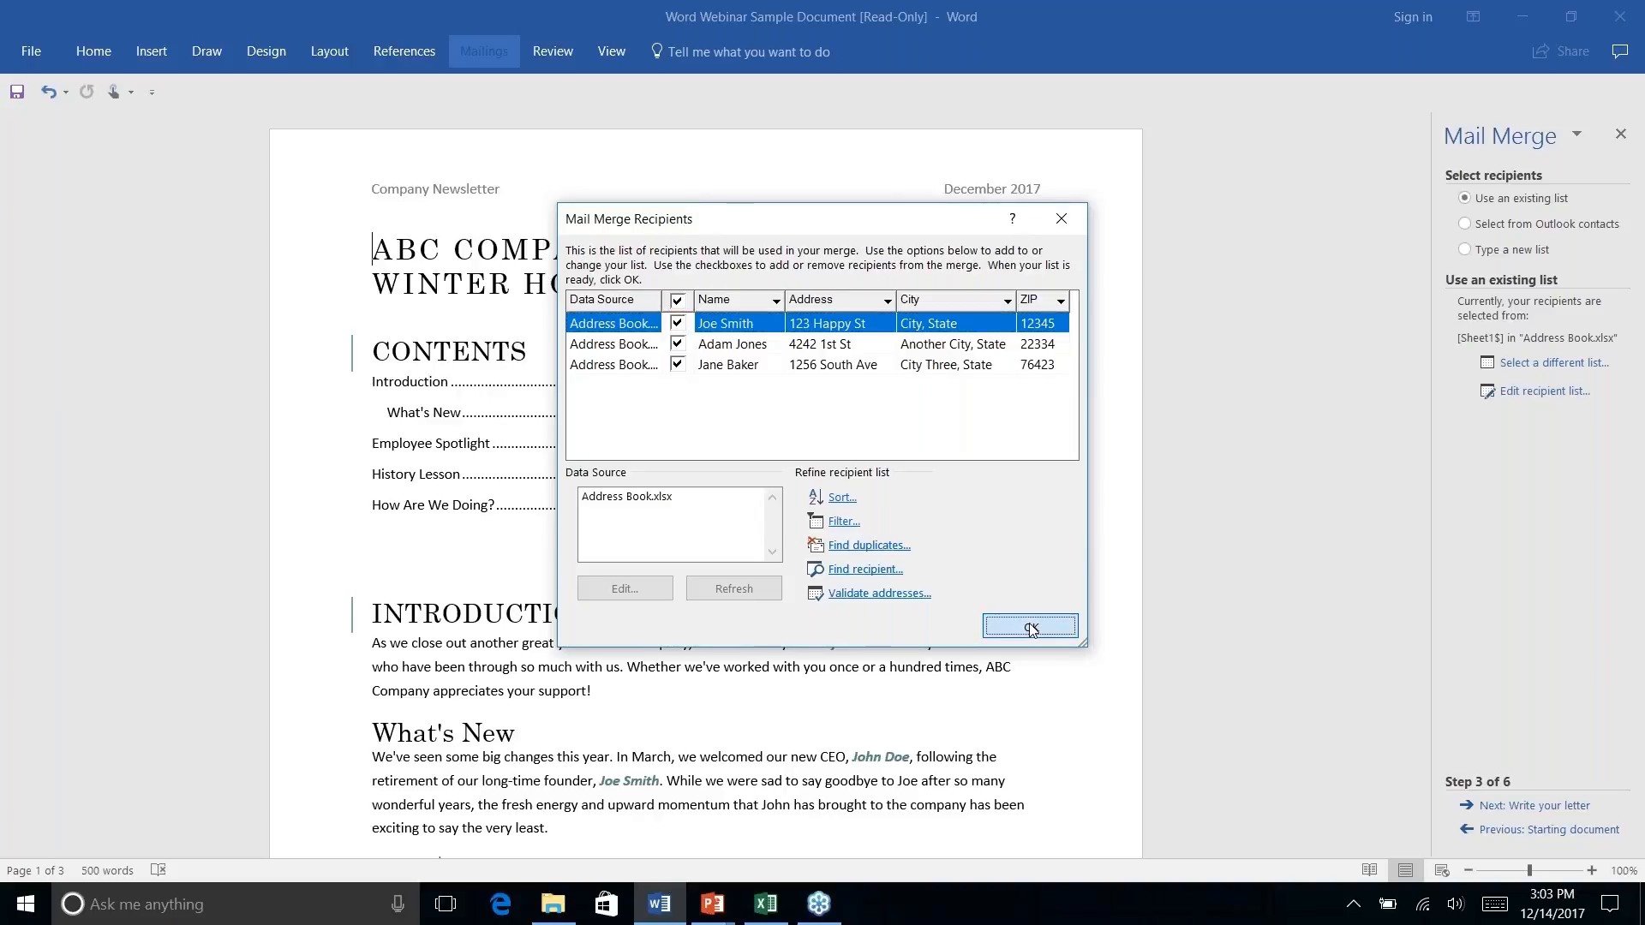
Advance to writing the letter and insert an address block with recipient name and postal address before the newsletter title.
{"action": "left_click", "coordinate": [1520, 809]}
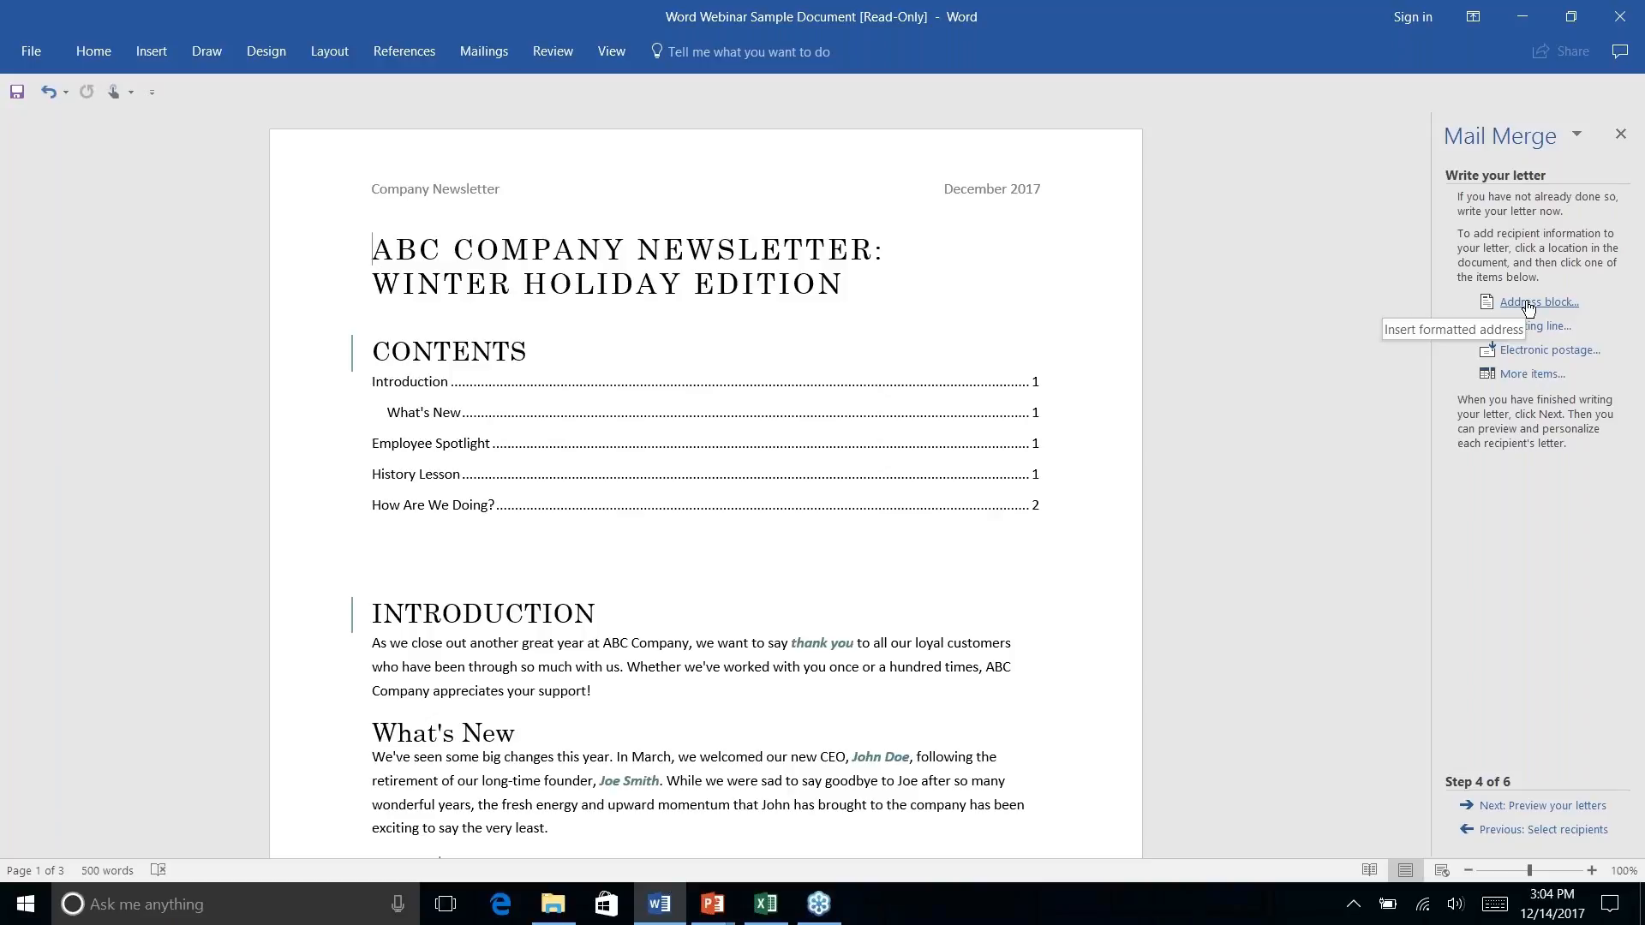
{"action": "left_click", "coordinate": [1526, 305]}
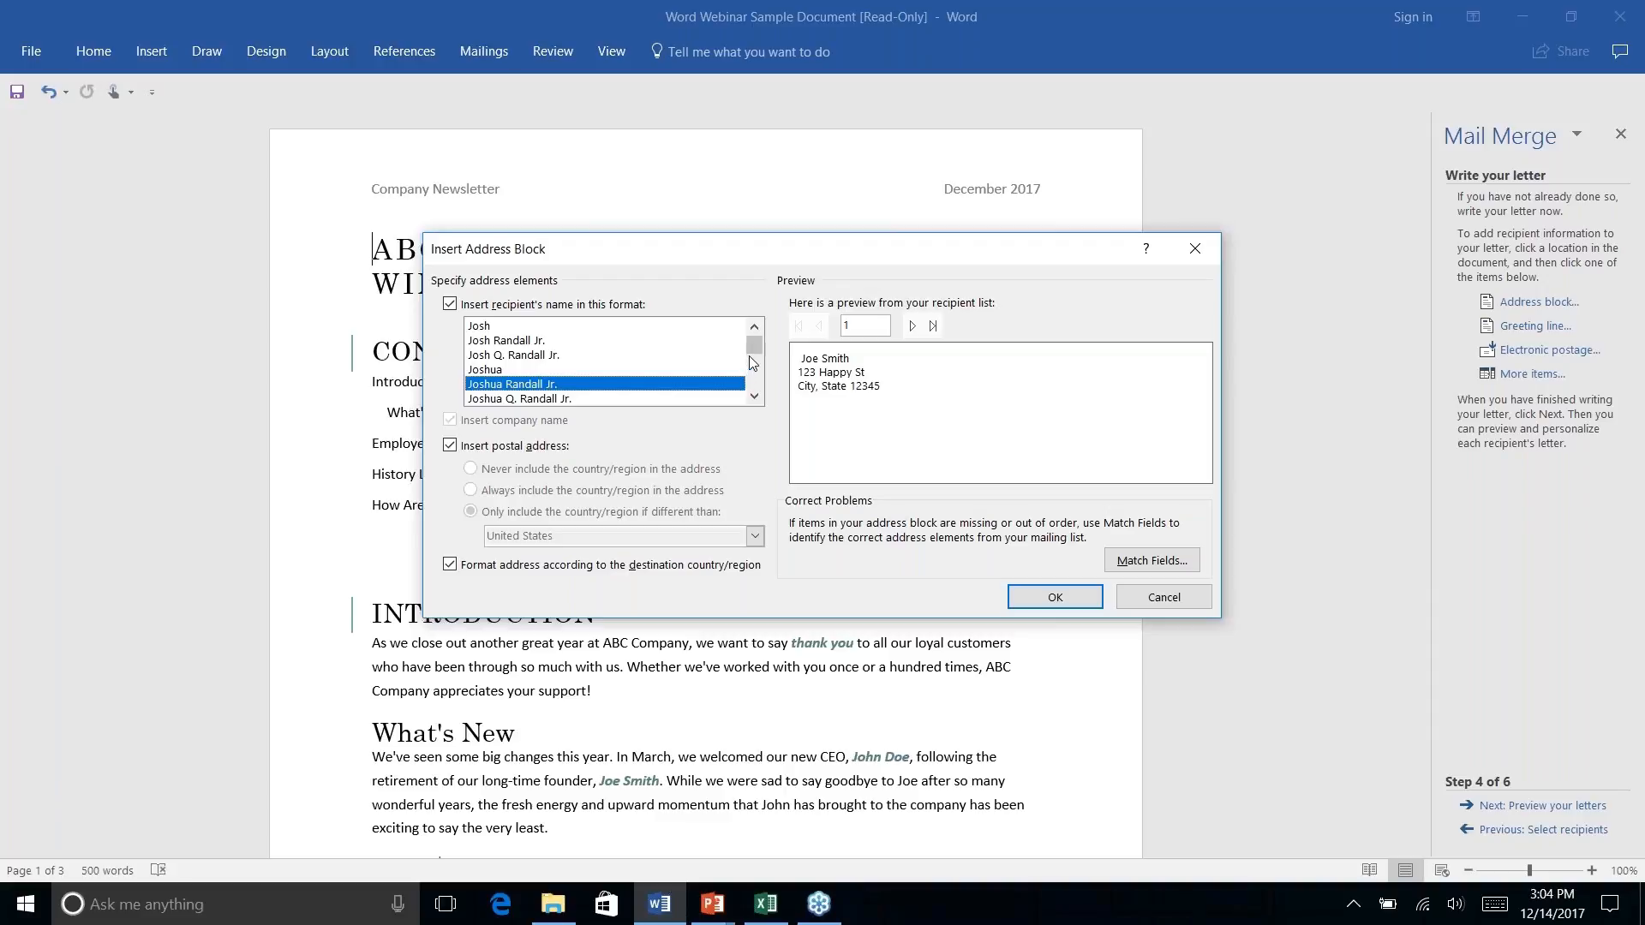
{"action": "mouse_move", "coordinate": [755, 353]}
{"action": "left_mouse_down"}
{"action": "mouse_move", "coordinate": [754, 391]}
{"action": "mouse_move", "coordinate": [751, 357]}
{"action": "left_mouse_up"}
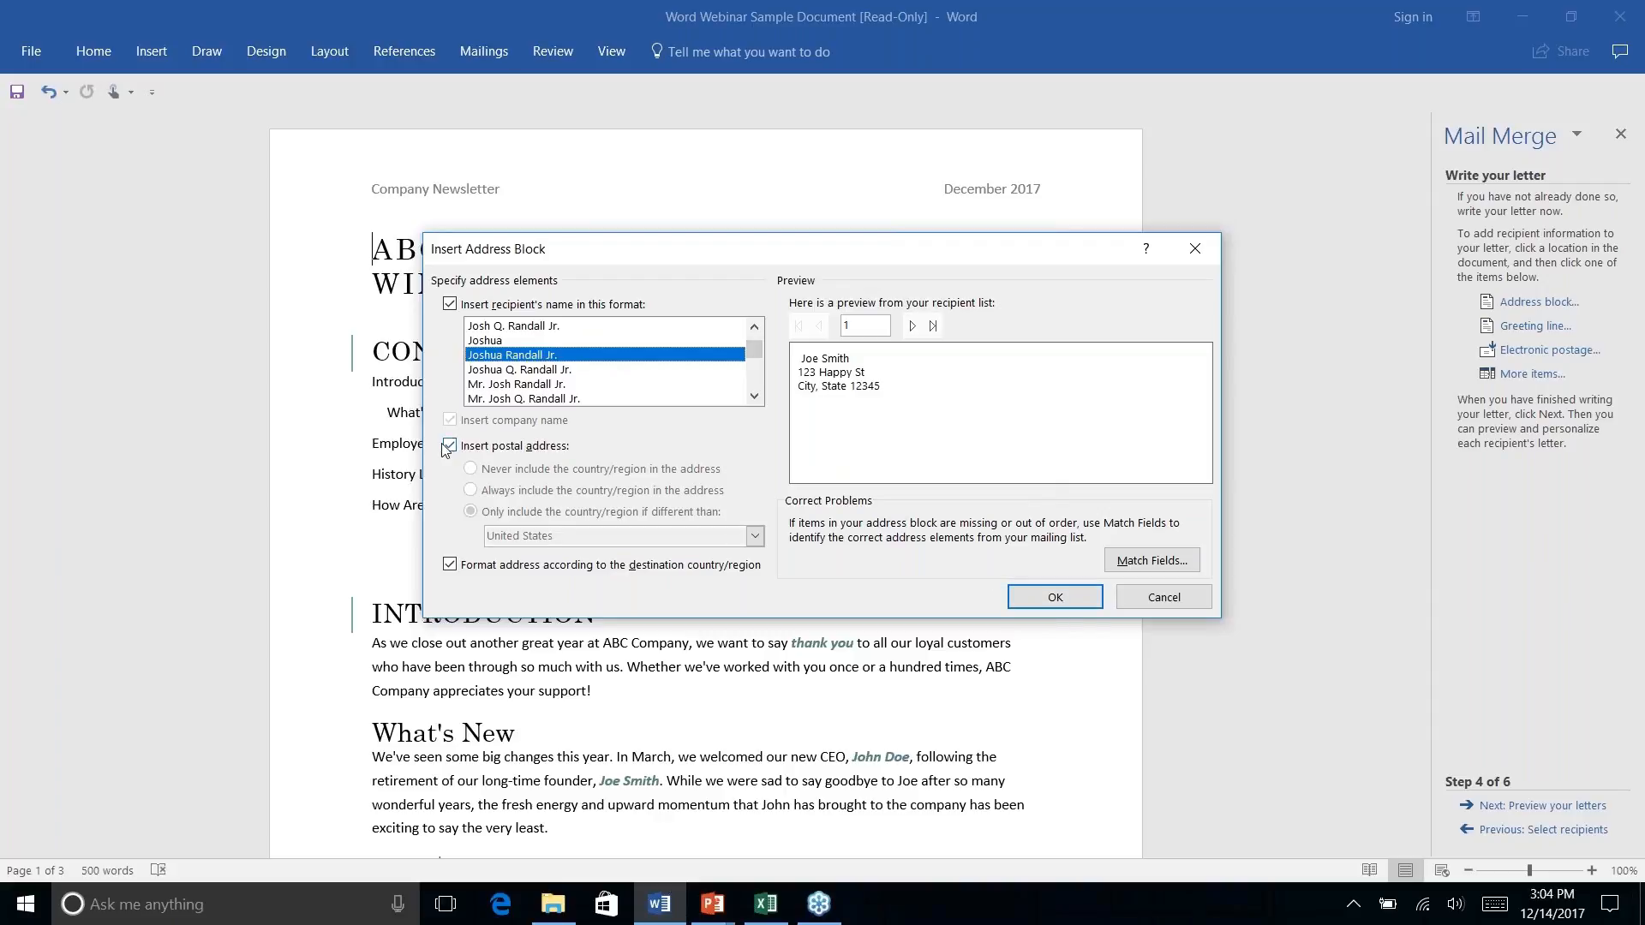
{"action": "left_click", "coordinate": [1056, 598]}
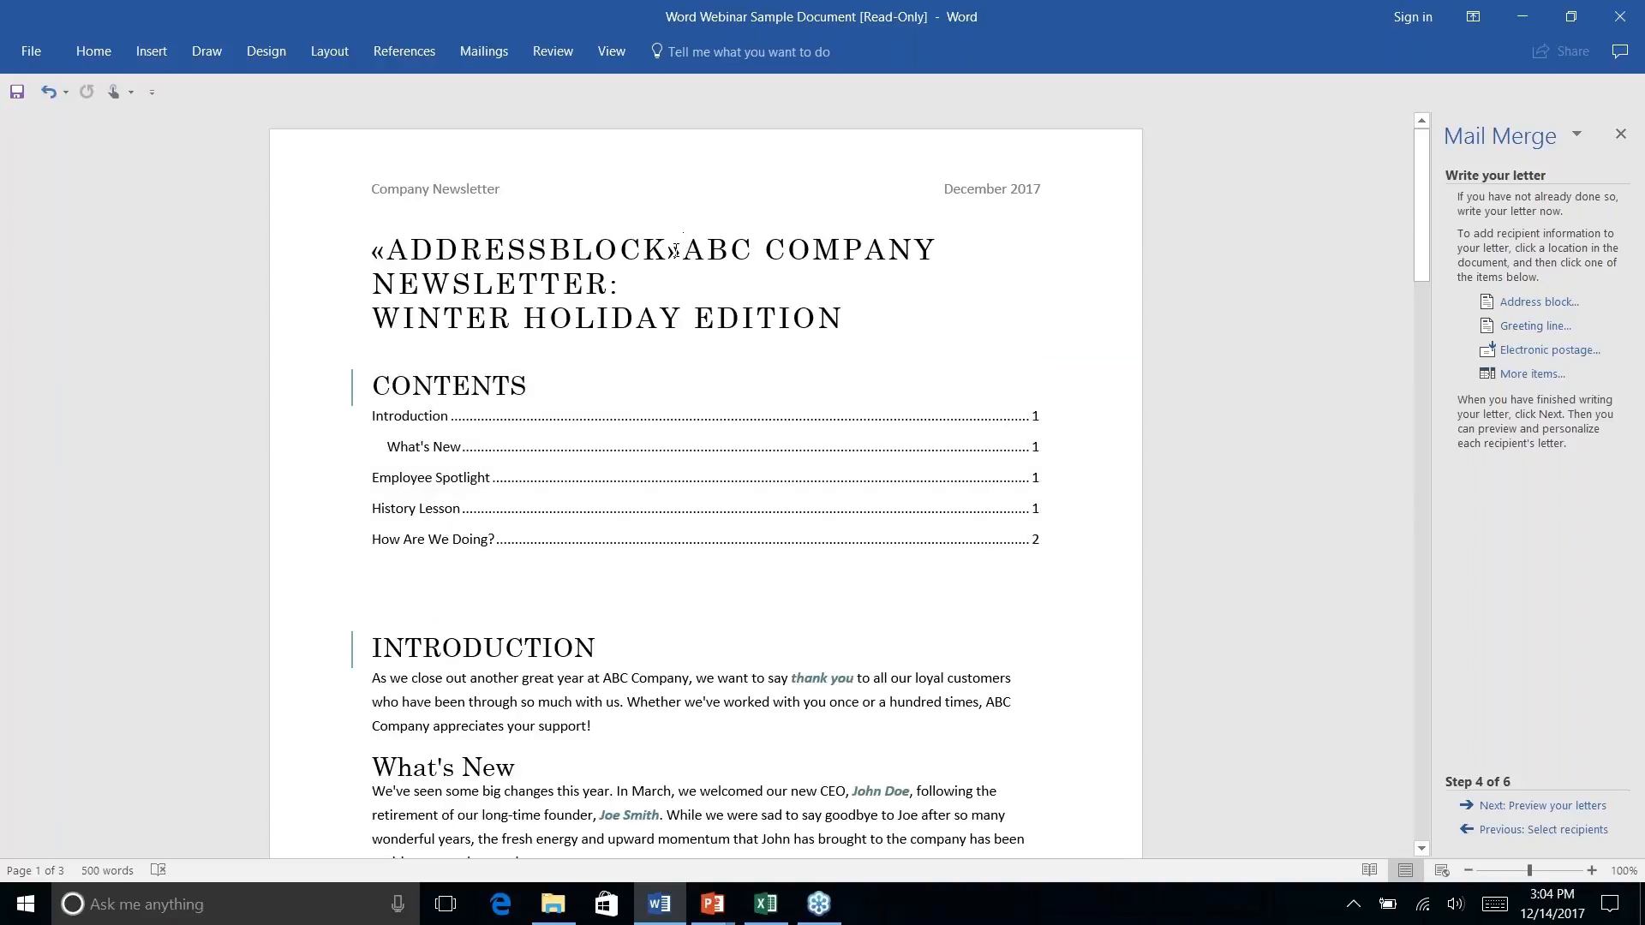
Put the address block on its own line, followed by an empty line above the newsletter title.
{"action": "left_click_drag", "start_coordinate": [675, 250], "coordinate": [372, 250]}
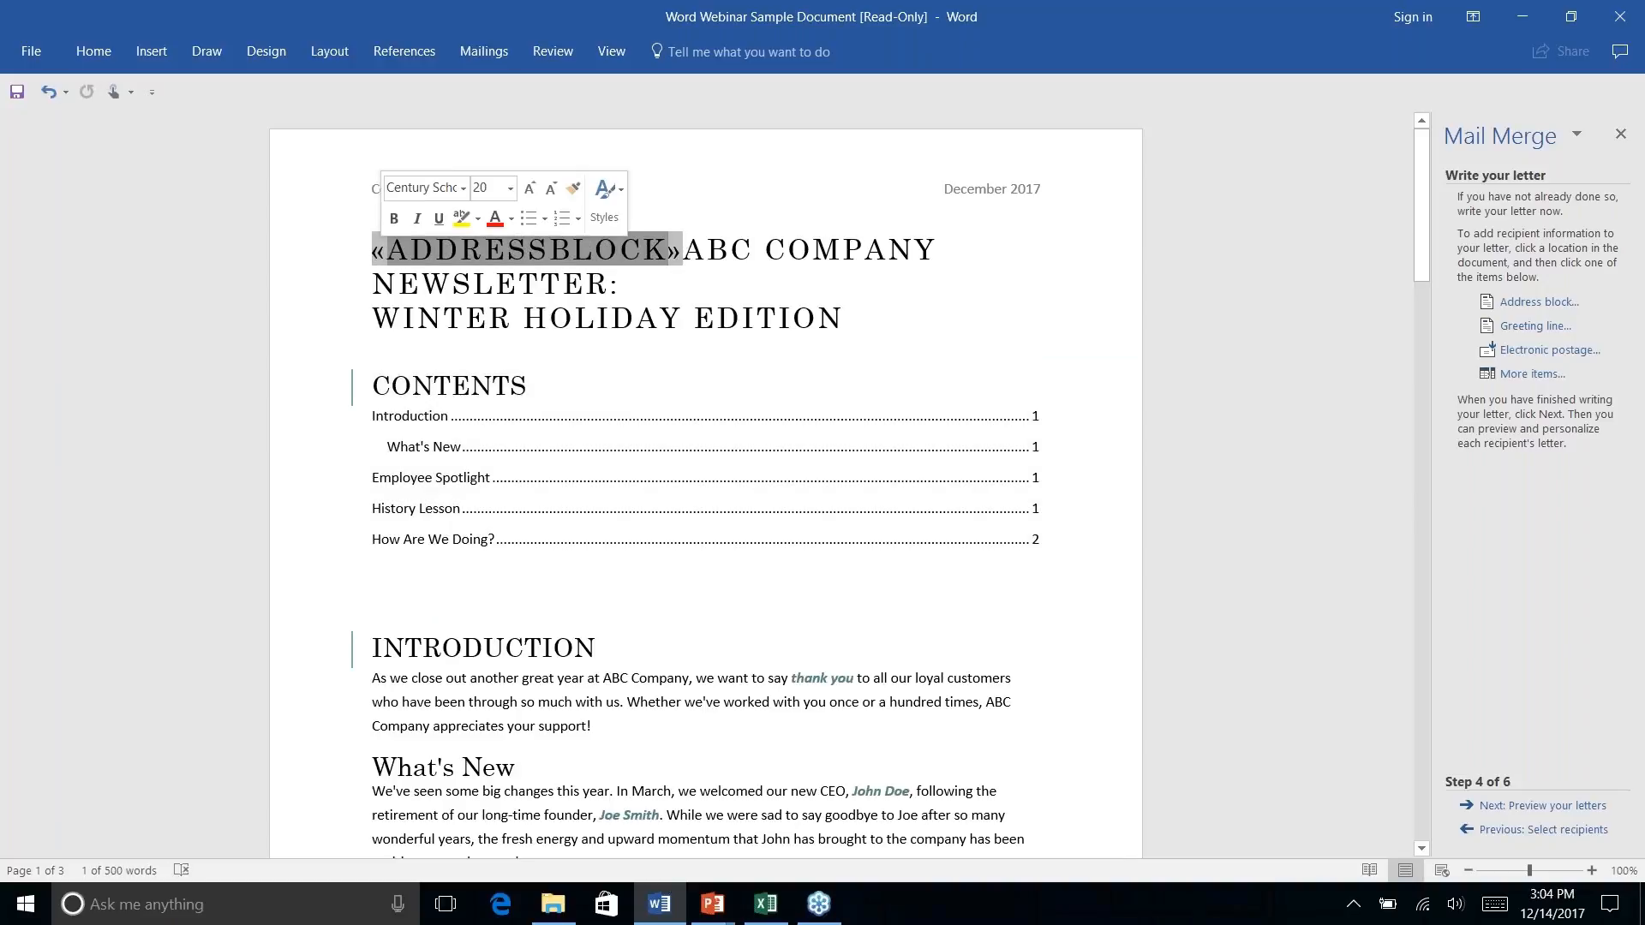
{"action": "left_click", "coordinate": [642, 250]}
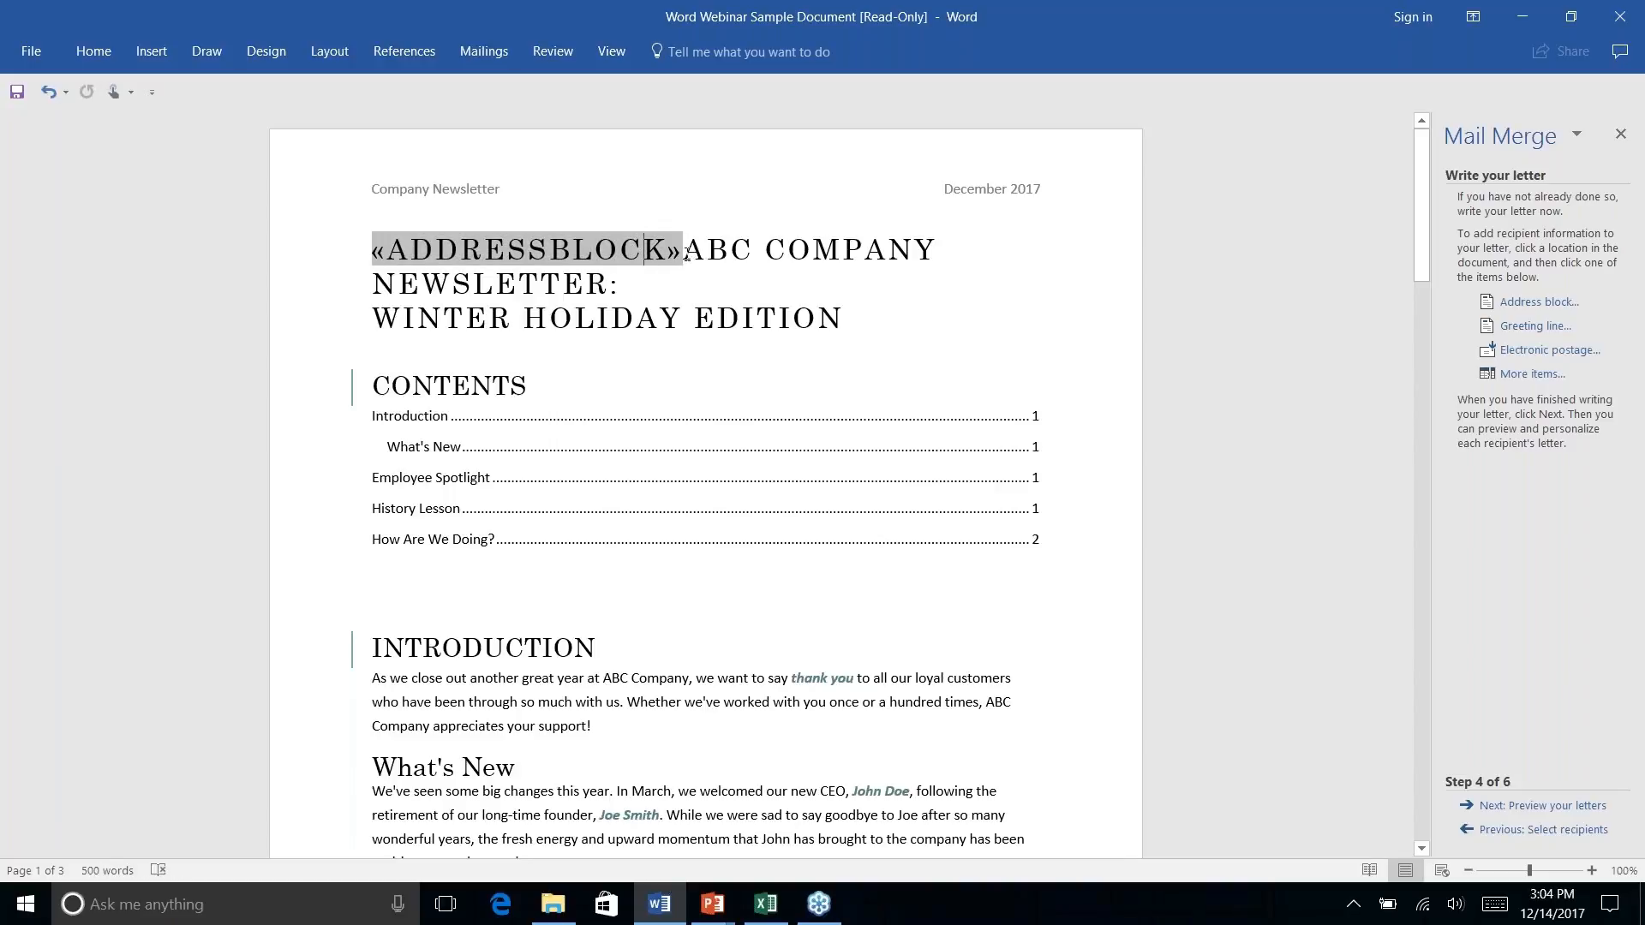
{"action": "left_click", "coordinate": [684, 251]}
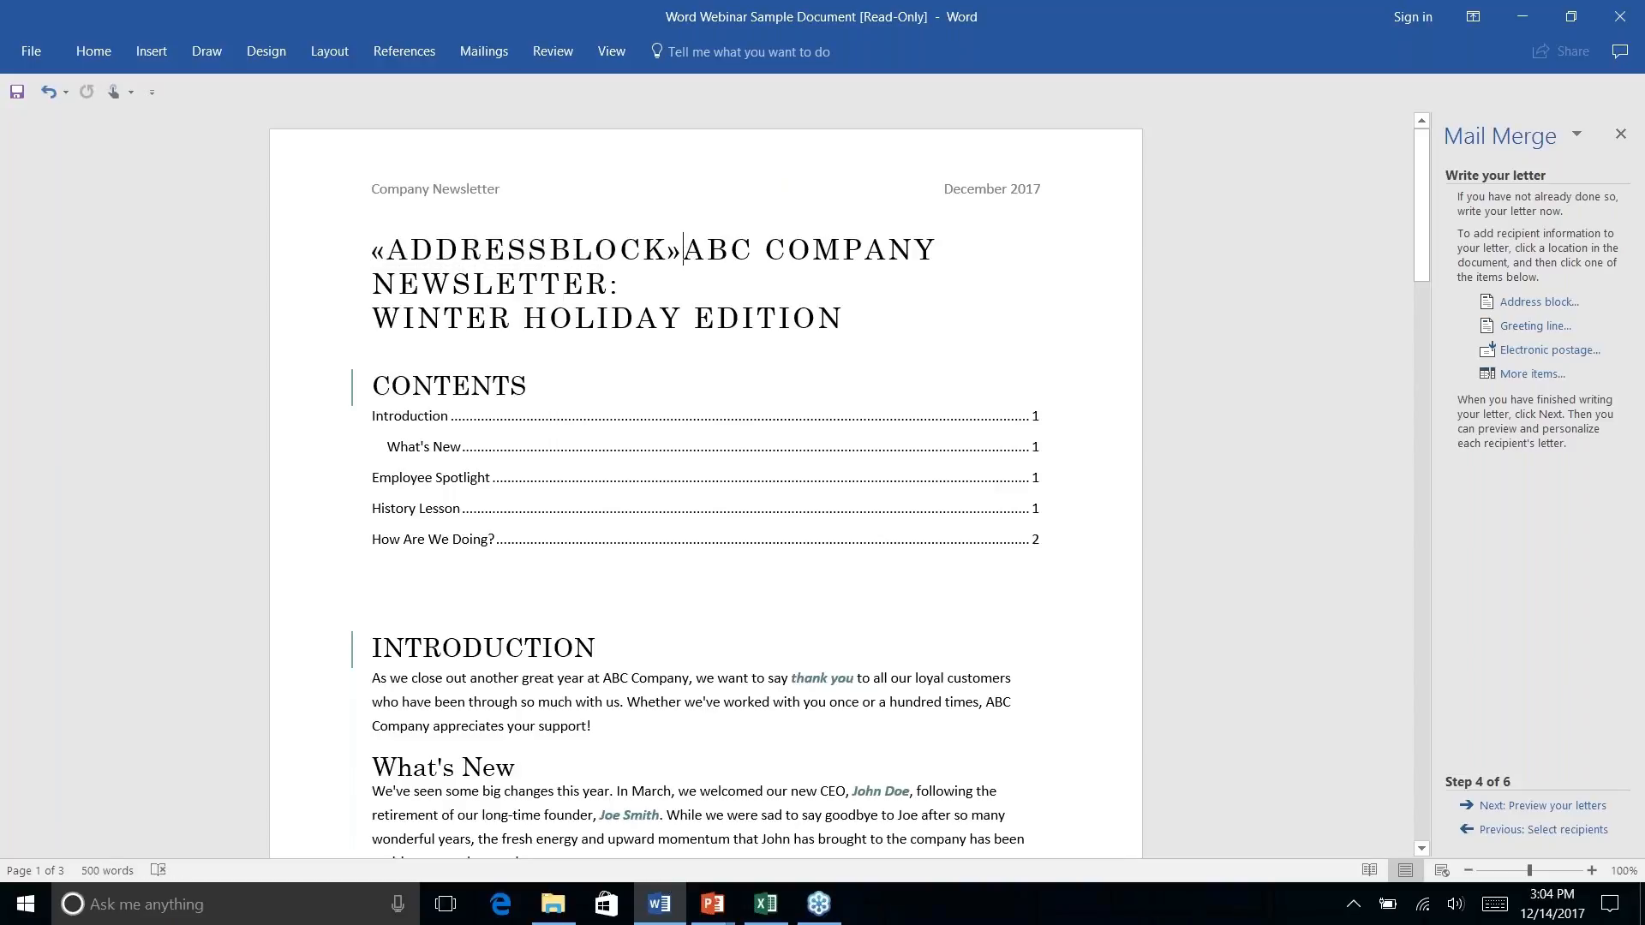
{"action": "key", "text": "Return"}
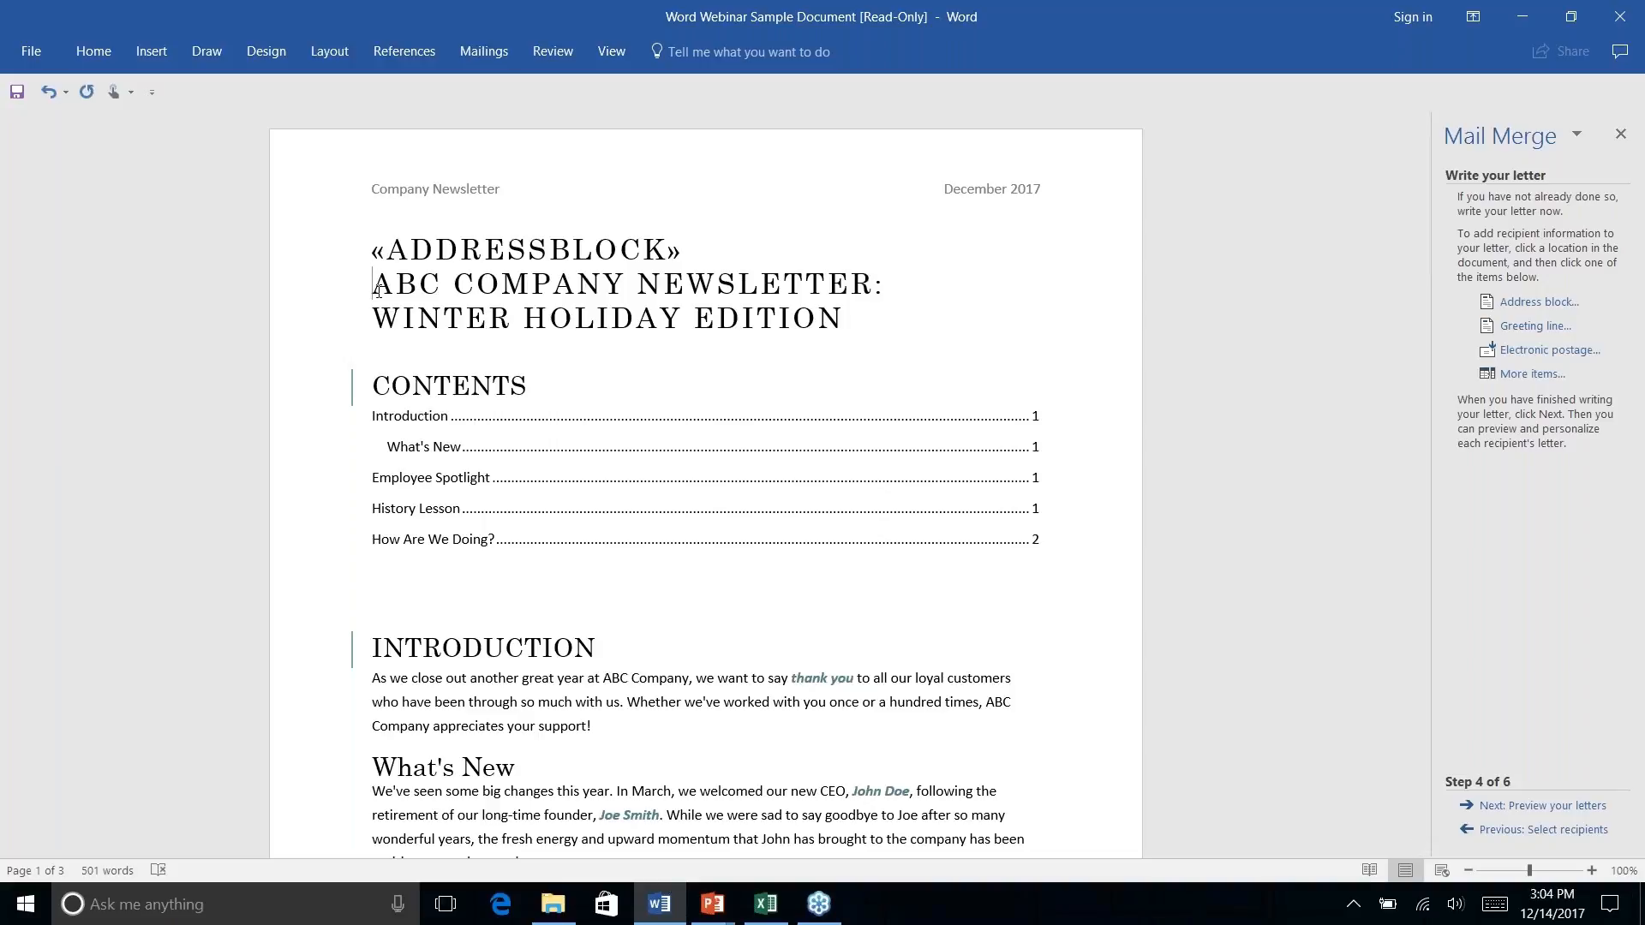
{"action": "key", "text": "Return"}
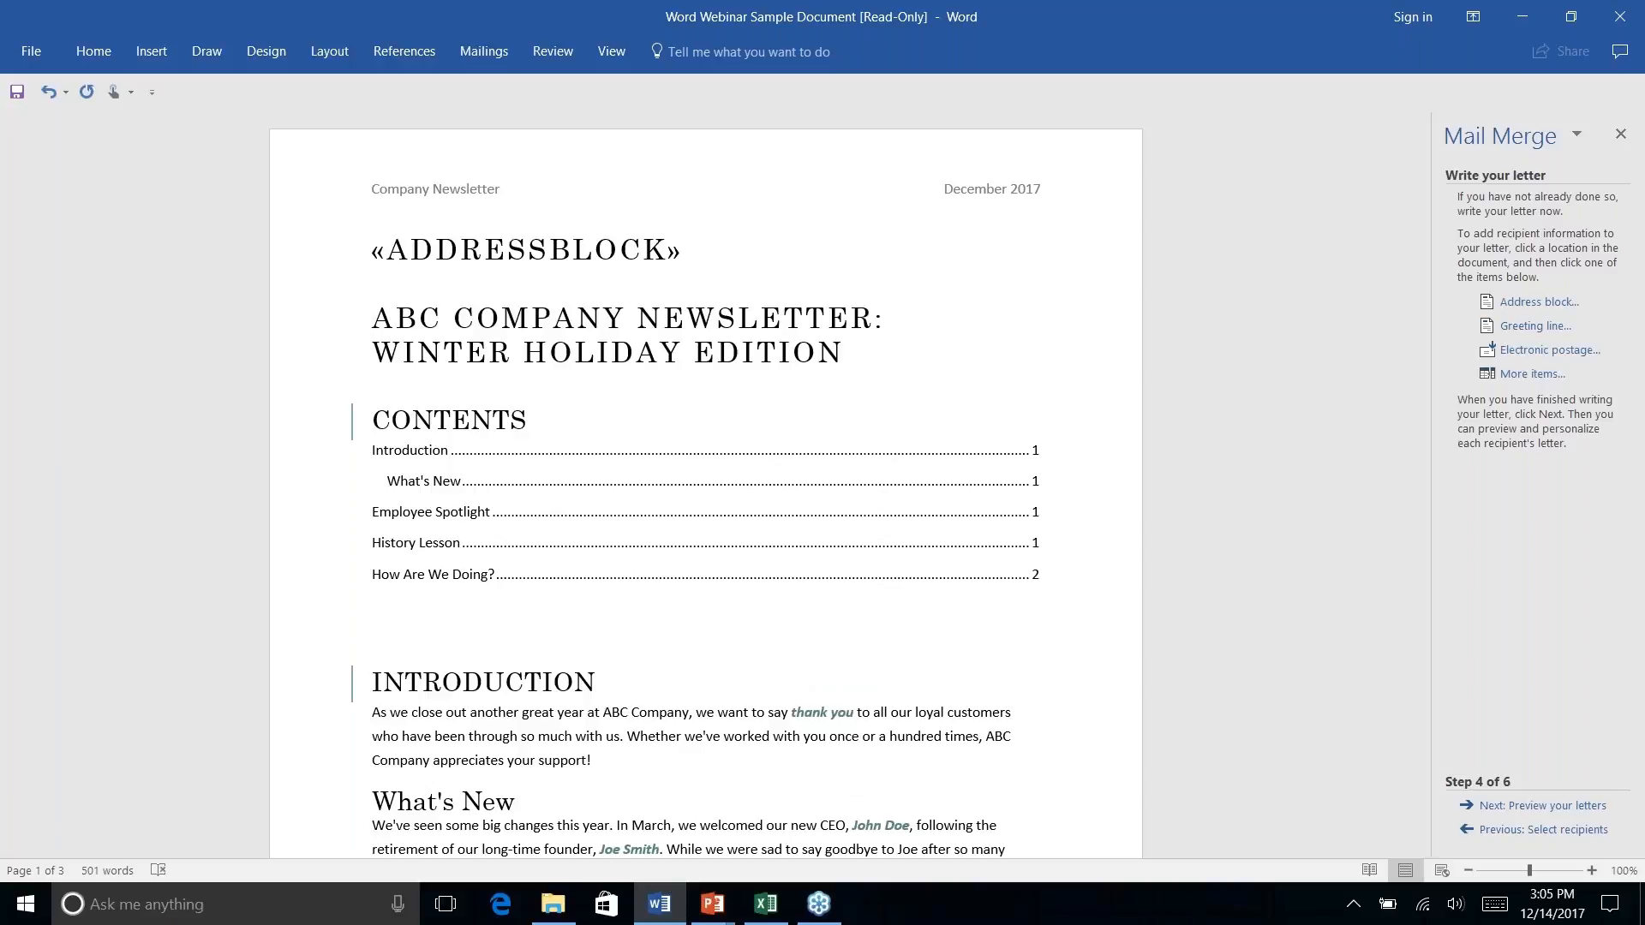
Preview the merged letter and advance the wizard to completing the merge, ending with a switch to the PowerPoint slide show.
{"action": "left_click", "coordinate": [1548, 807]}
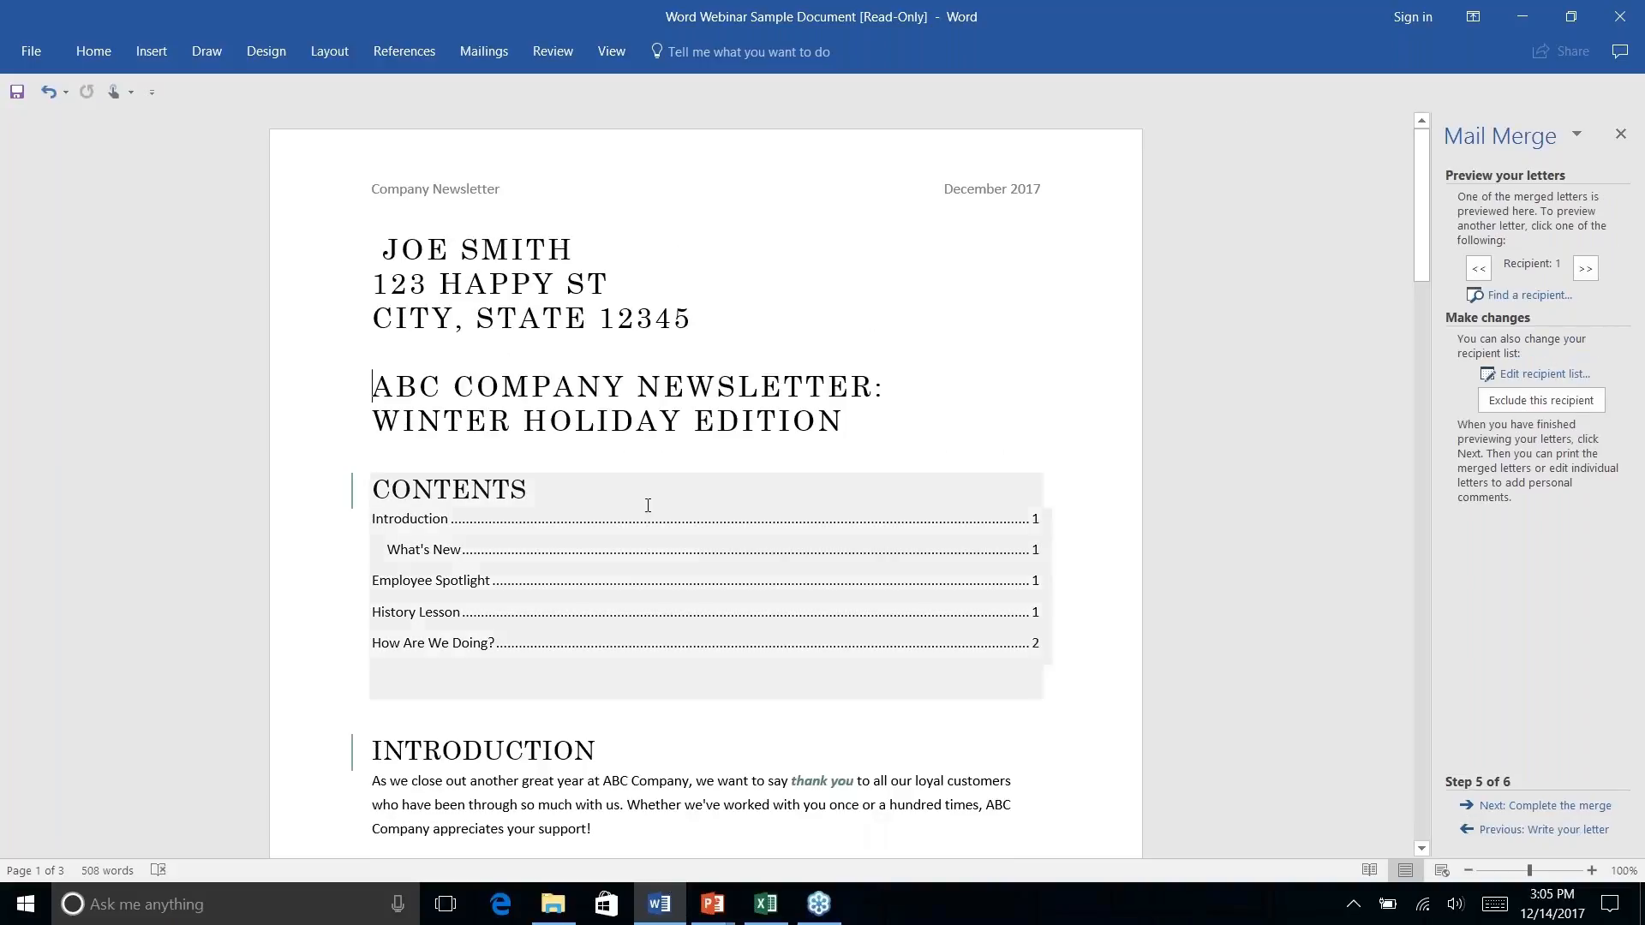
{"action": "left_click", "coordinate": [622, 286]}
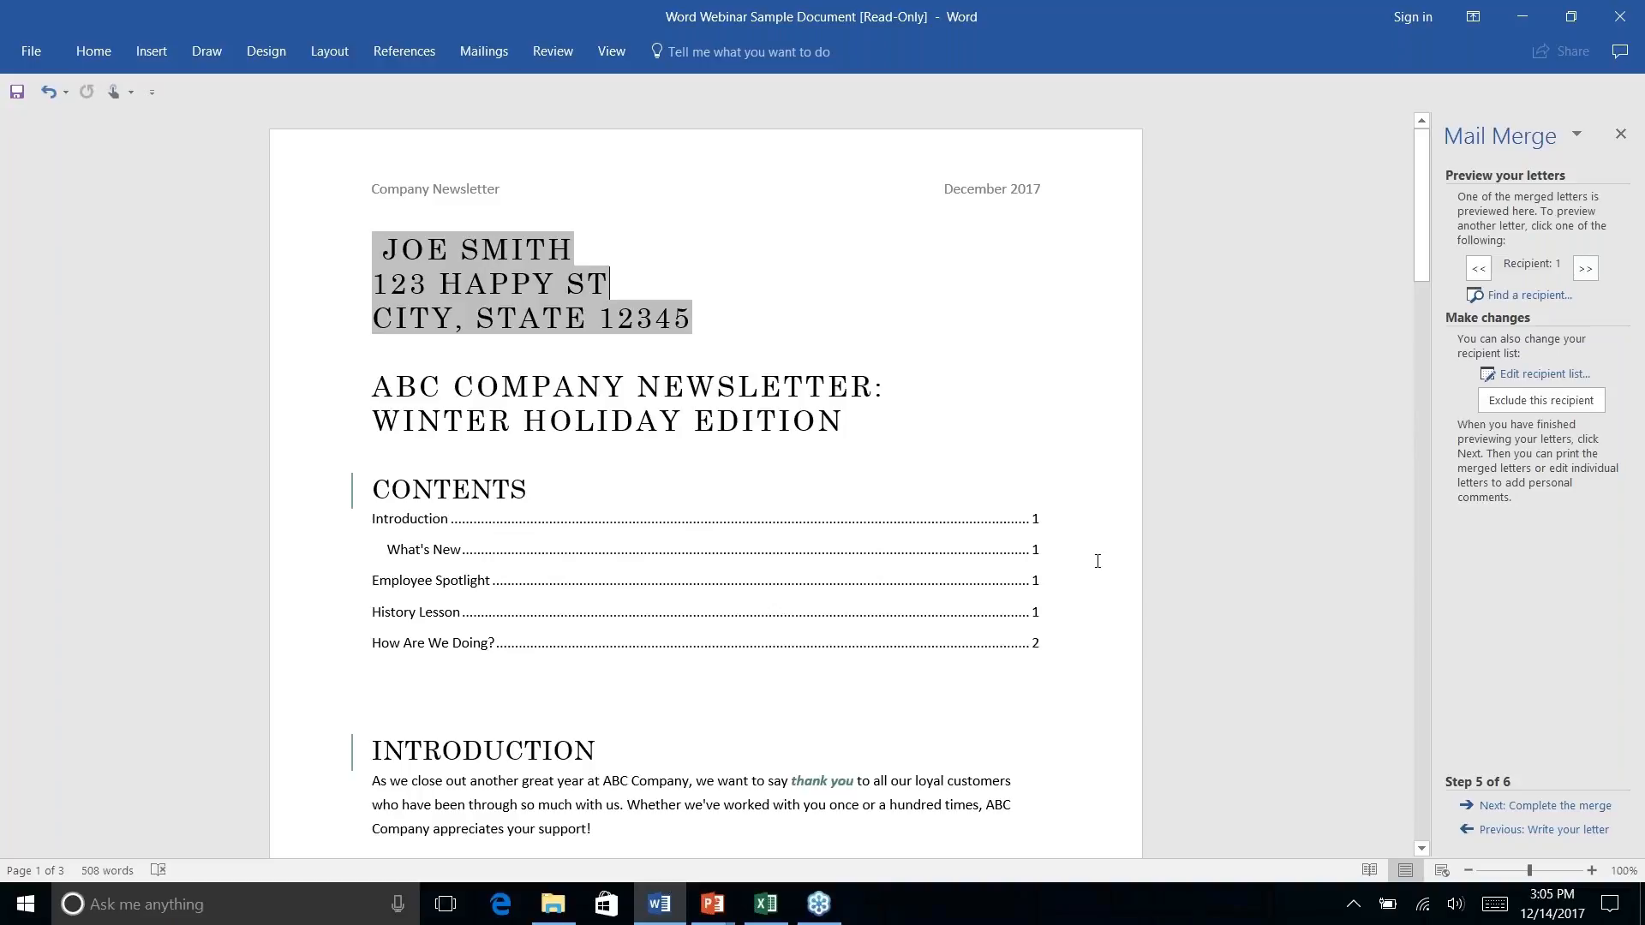
{"action": "left_click", "coordinate": [1545, 808]}
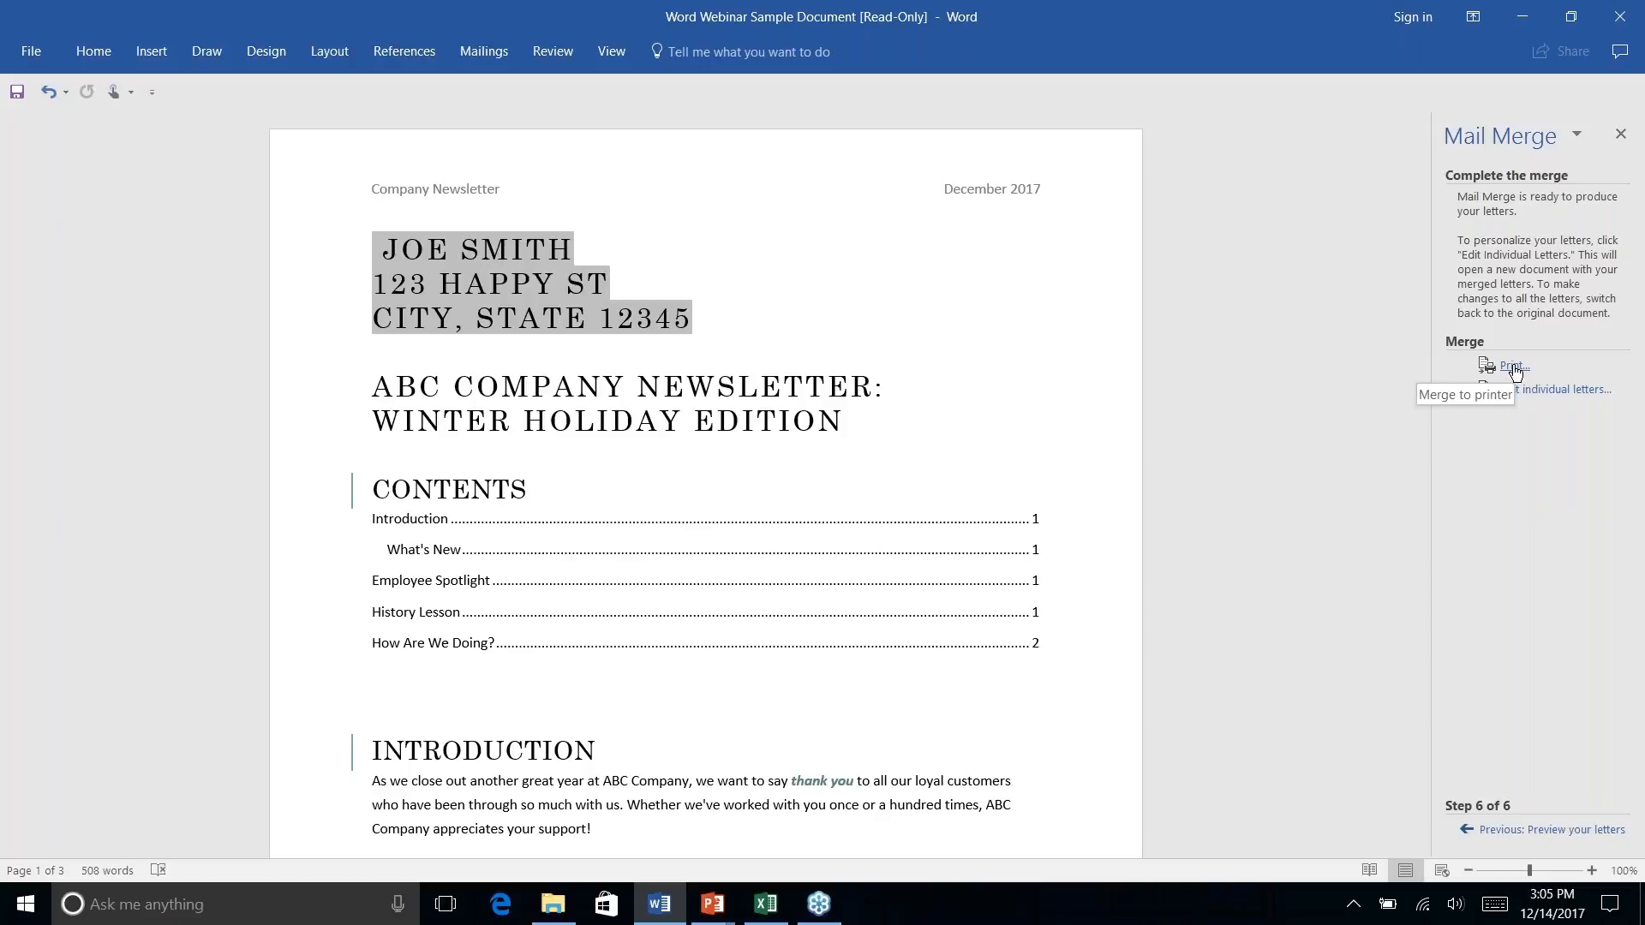
{"action": "key", "text": "alt+Tab"}
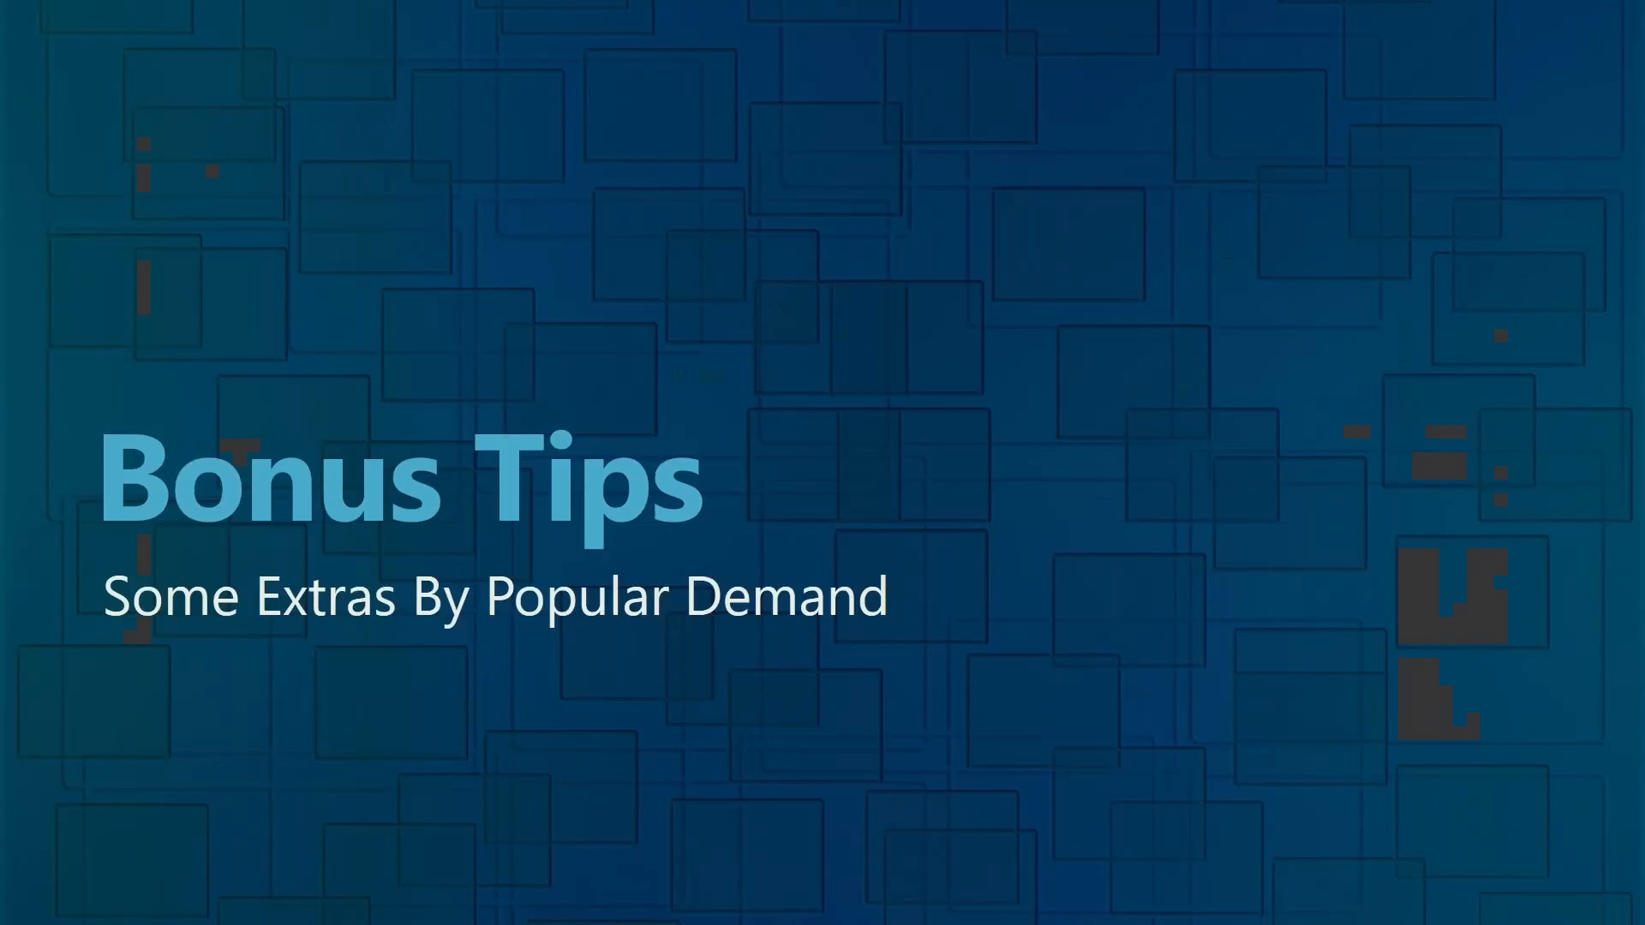